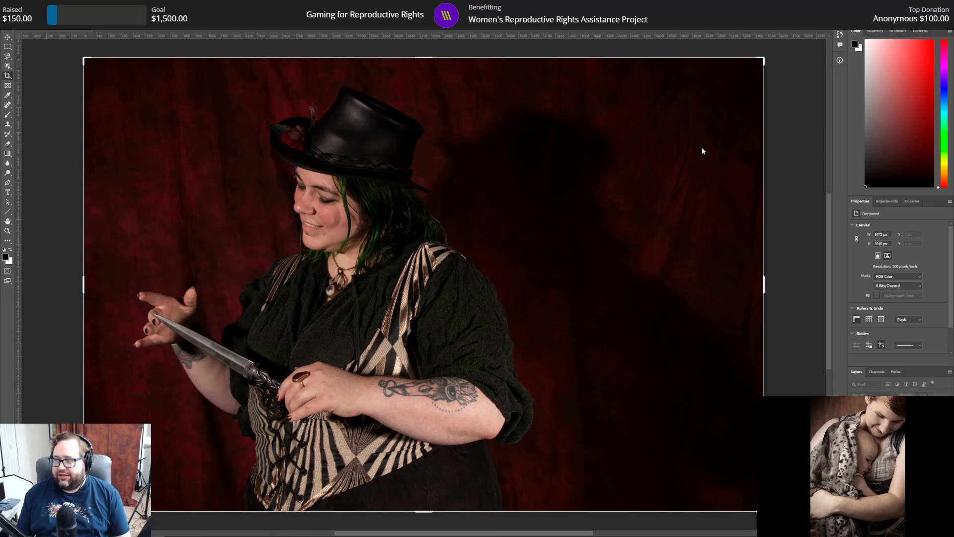
# Step: Add a Curves adjustment layer above the photo and lower the RGB white point to an input of about 212
pyautogui.click(9, 231)
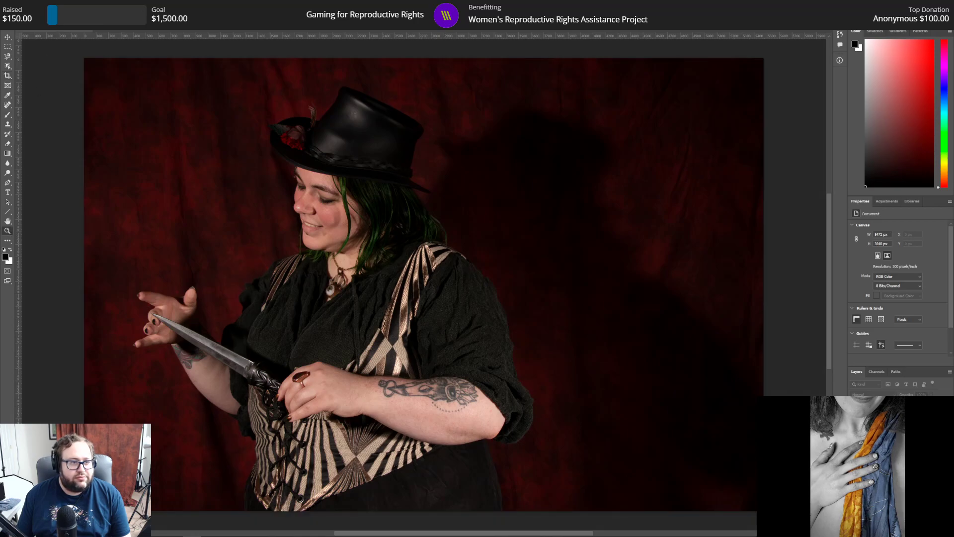
pyautogui.keyDown('alt'); pyautogui.click(322, 102); pyautogui.keyUp('alt')
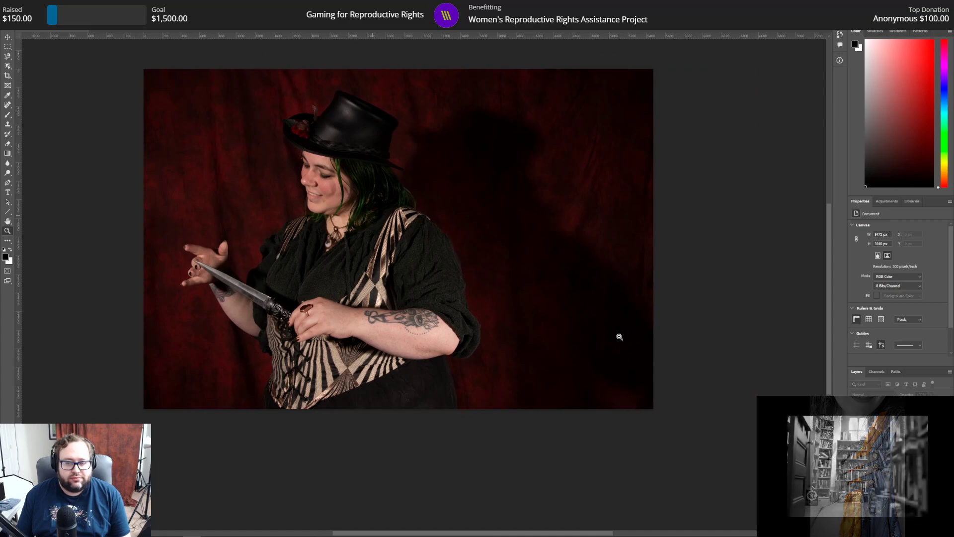
pyautogui.scroll(1, 401, 483)
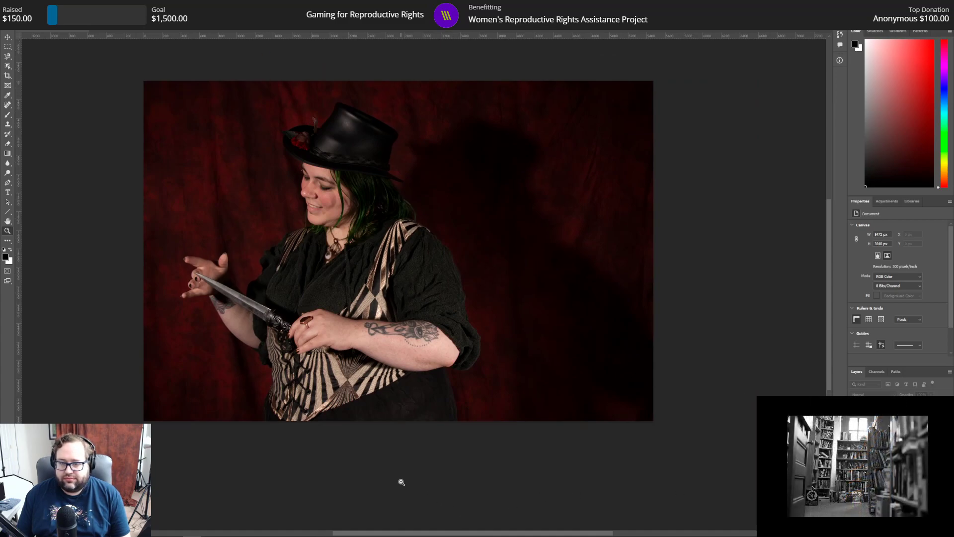
pyautogui.moveTo(378, 533); pyautogui.dragTo(357, 534)
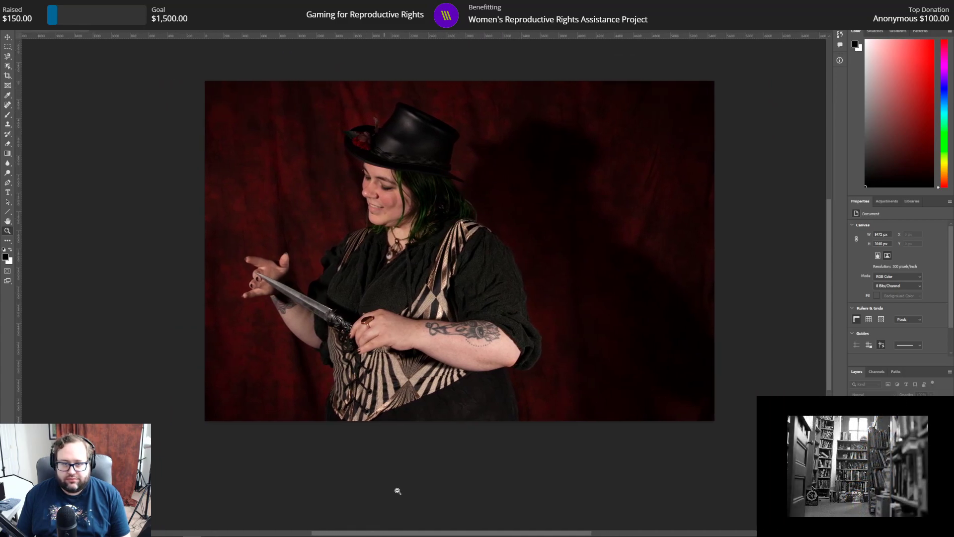
pyautogui.scroll(2, 396, 492)
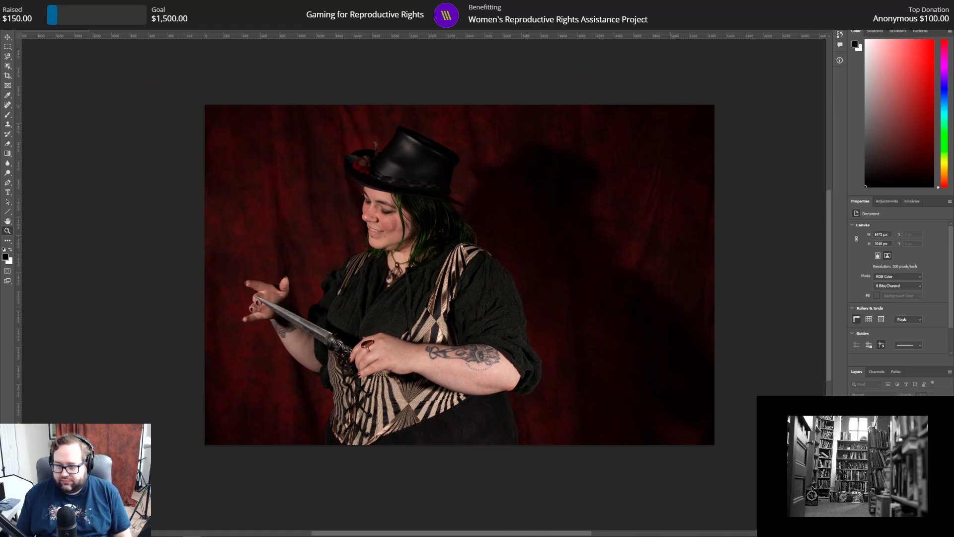
pyautogui.click(538, 163)
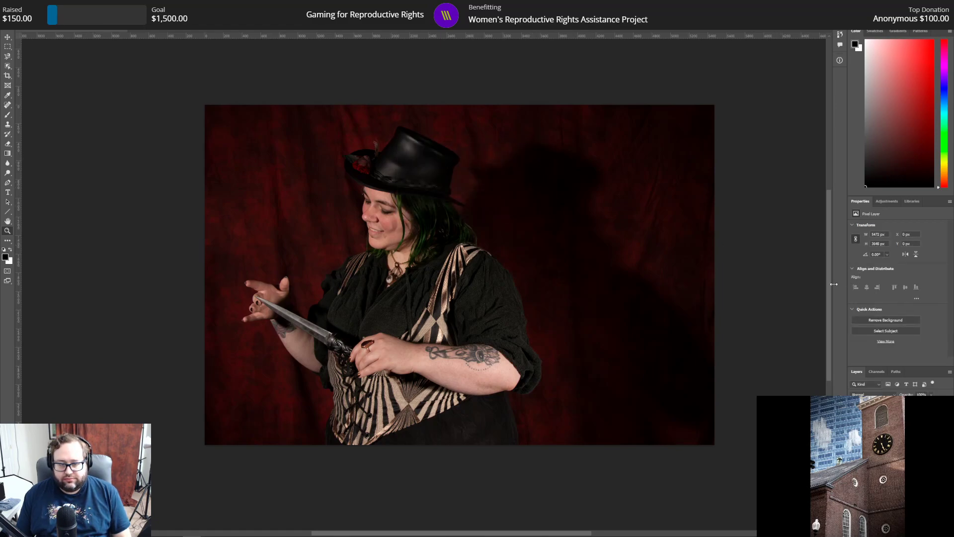
pyautogui.click(887, 200)
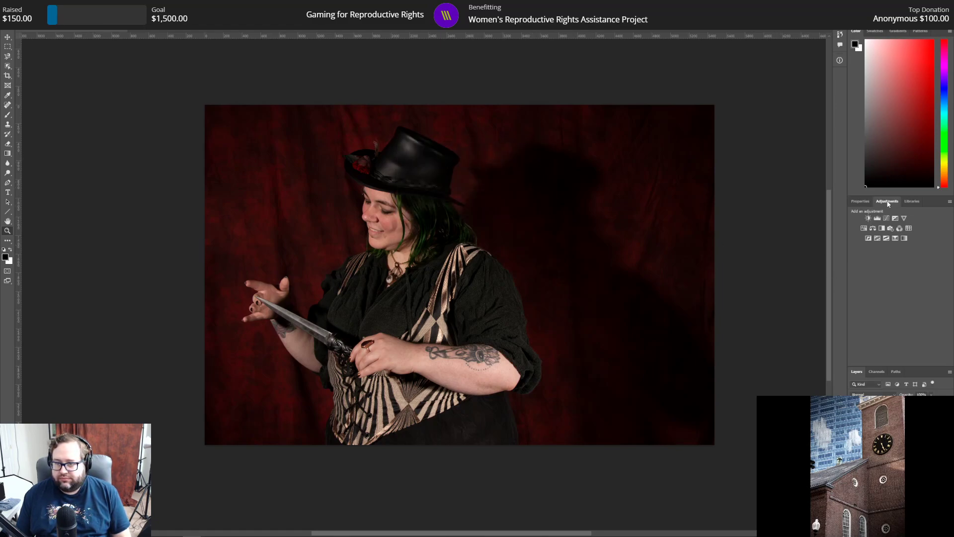
pyautogui.click(887, 221)
pyautogui.moveTo(942, 321); pyautogui.dragTo(929, 323)
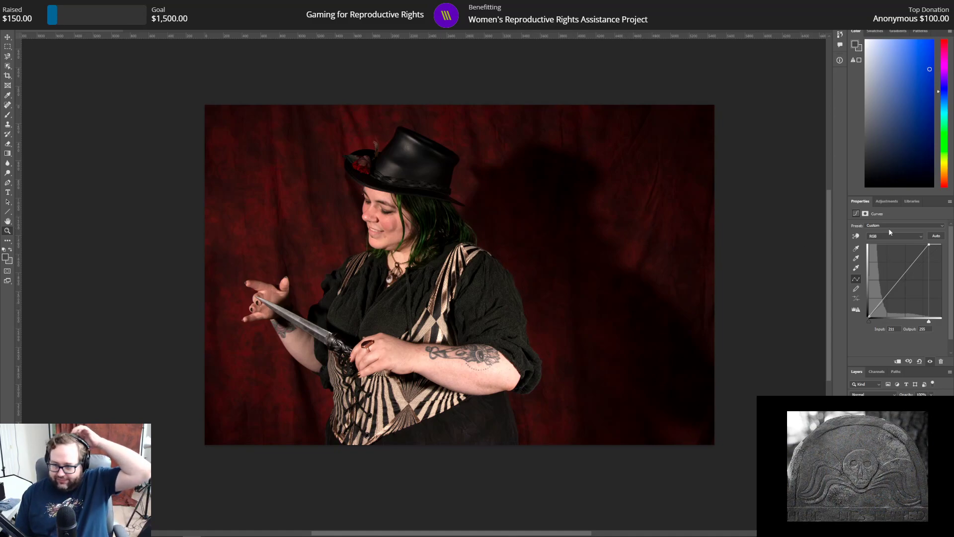
# Step: Add a Hue/Saturation adjustment layer, try a master saturation of about +53, and reset it to 0
pyautogui.click(888, 201)
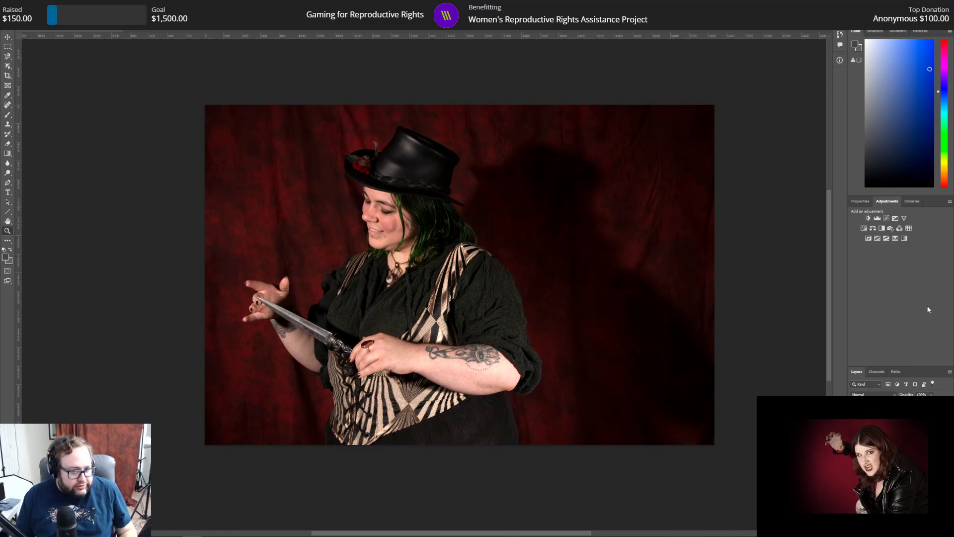
pyautogui.click(864, 229)
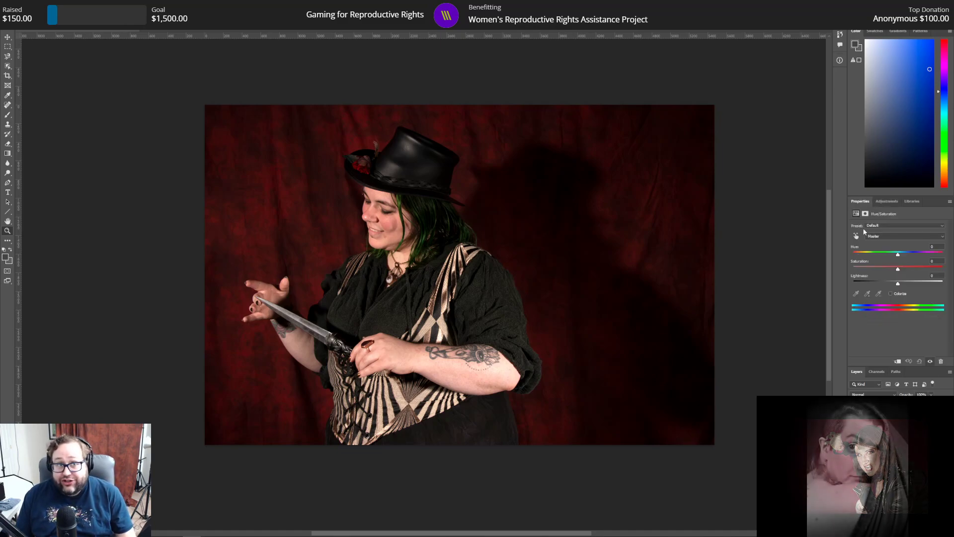
pyautogui.click(904, 237)
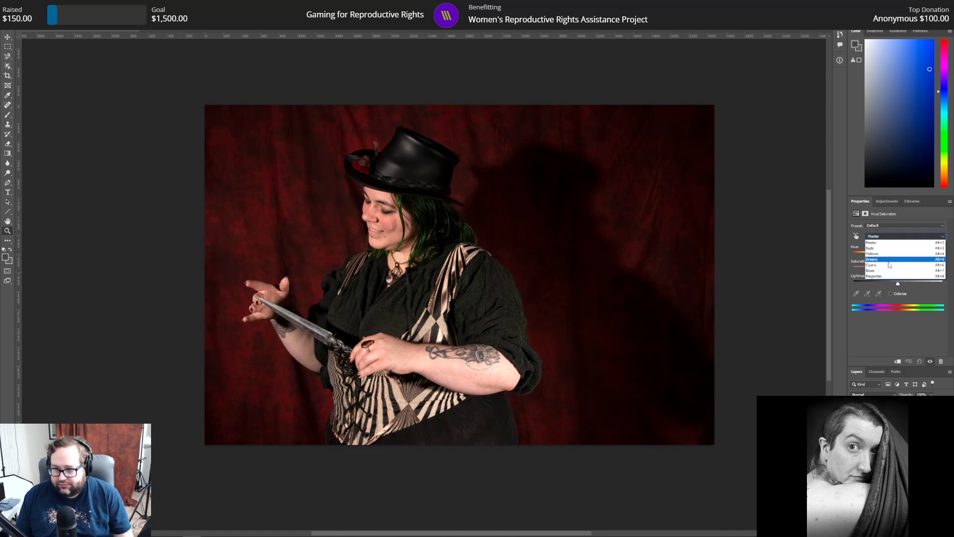
pyautogui.click(891, 242)
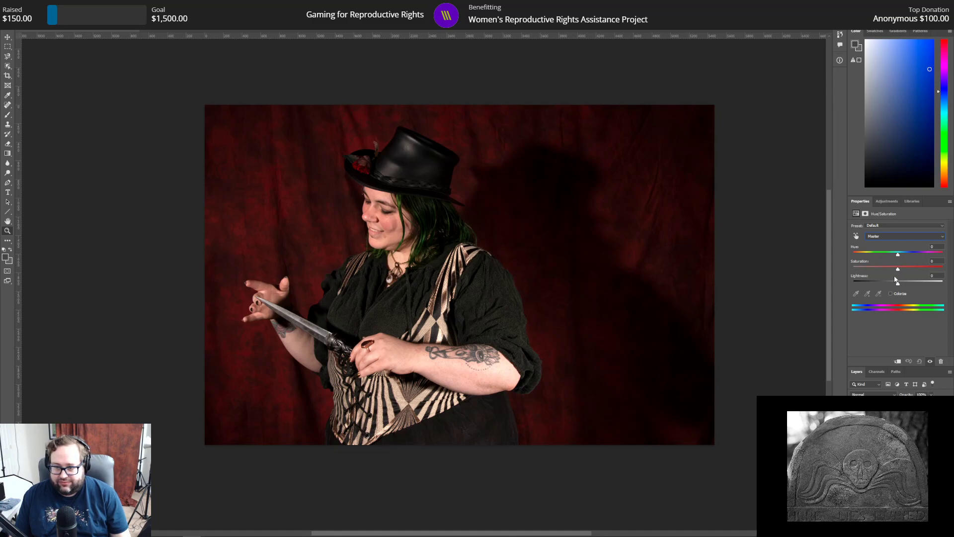
pyautogui.moveTo(900, 273); pyautogui.dragTo(922, 278)
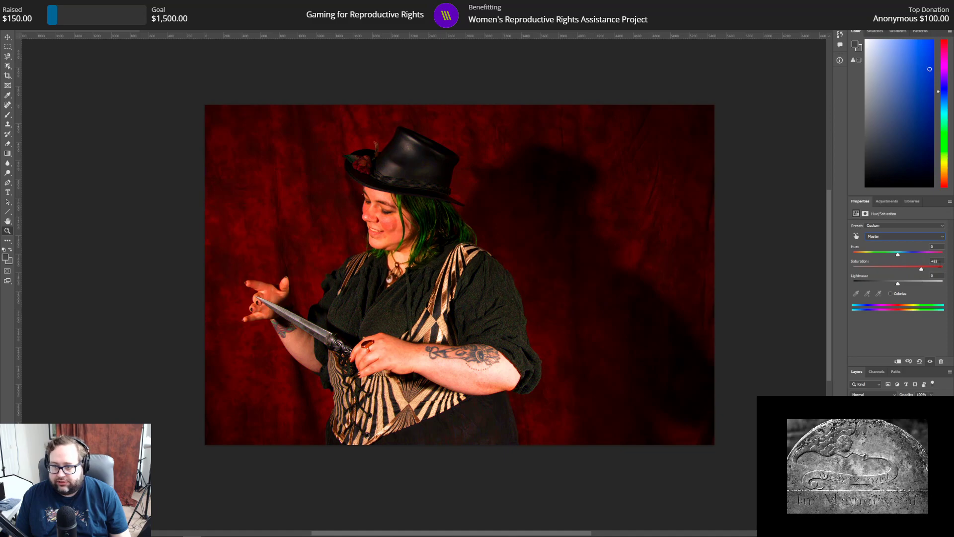
pyautogui.write('0')
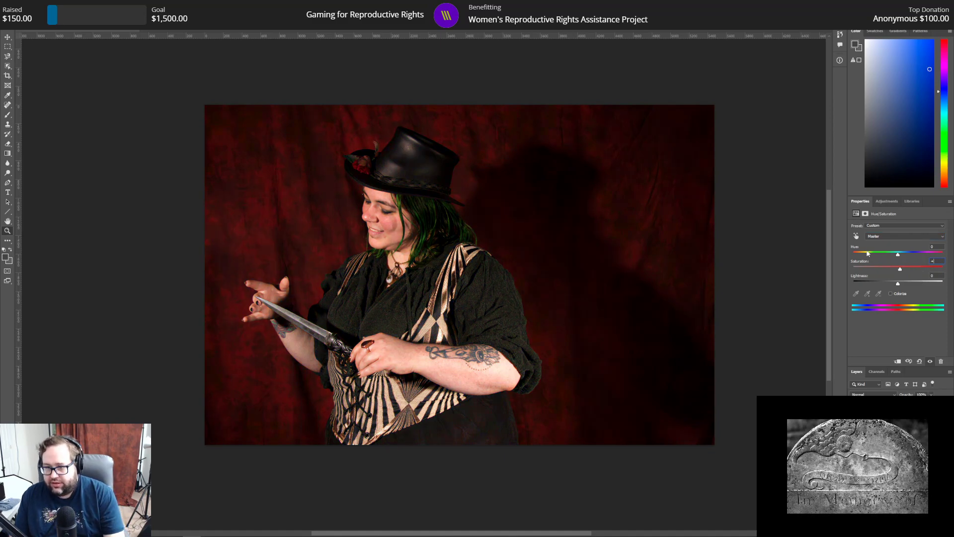
# Step: Try shifting the hue of the Reds in the Hue/Saturation adjustment and reset it to 0
pyautogui.click(880, 239)
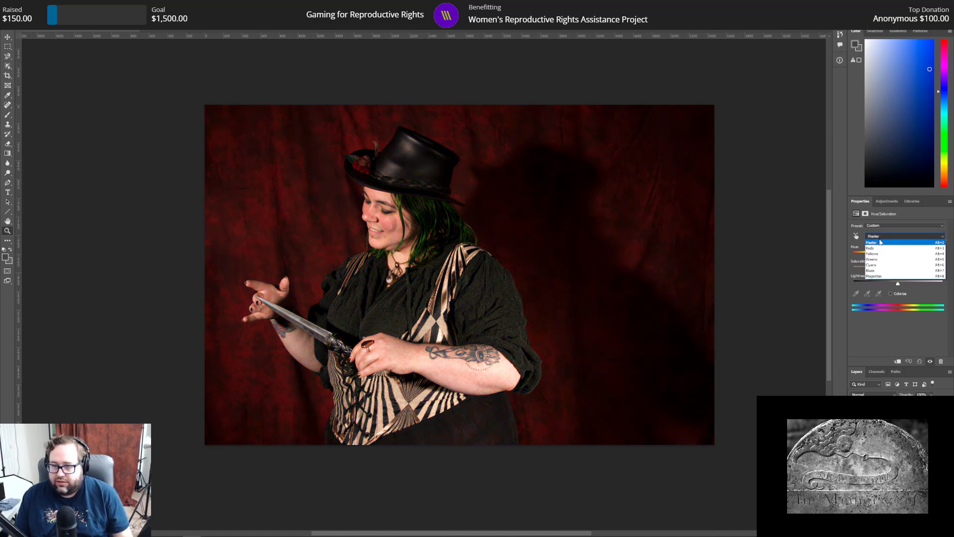
pyautogui.click(884, 252)
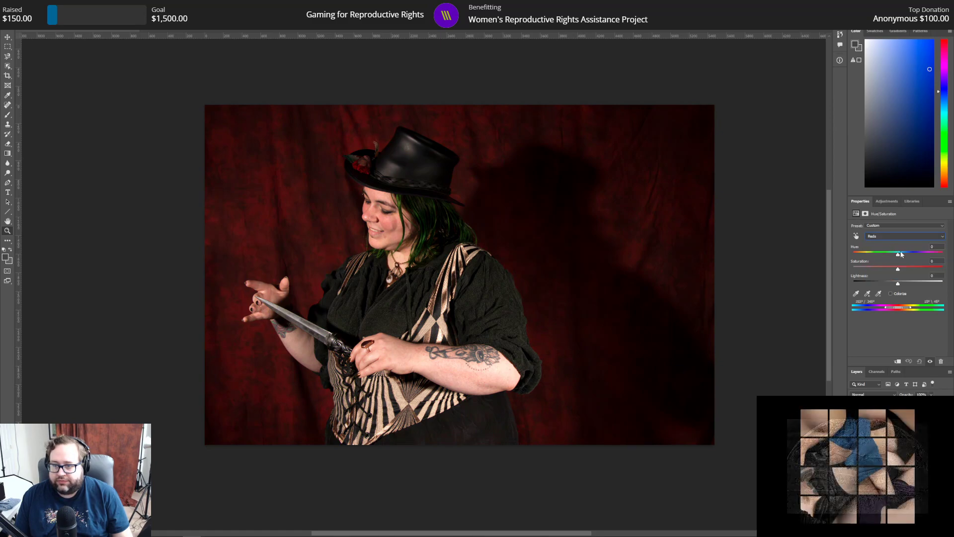
pyautogui.moveTo(899, 255); pyautogui.dragTo(843, 259)
pyautogui.moveTo(940, 248); pyautogui.dragTo(821, 230)
pyautogui.write('0')
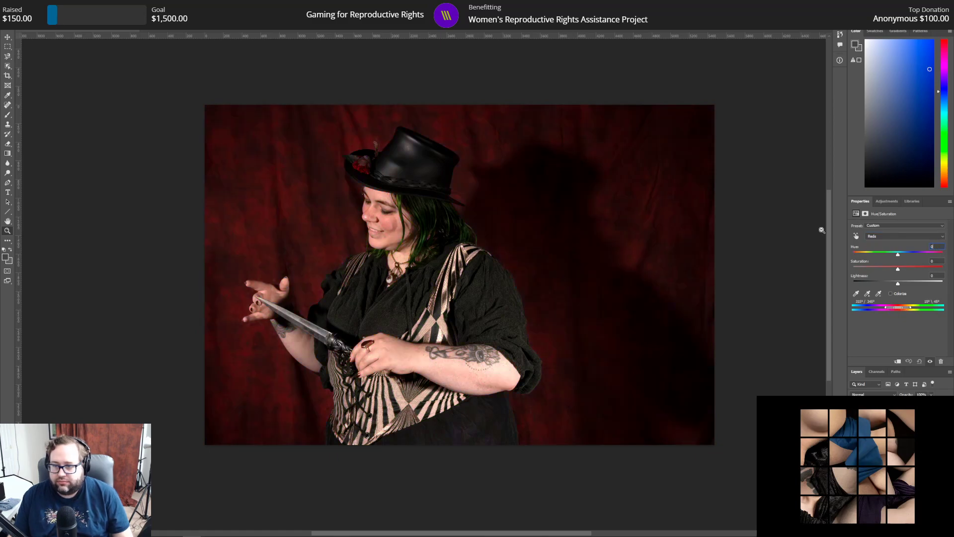
# Step: Return the Hue/Saturation adjustment to the Master range and reduce the saturation to about -10
pyautogui.click(901, 237)
pyautogui.click(895, 236)
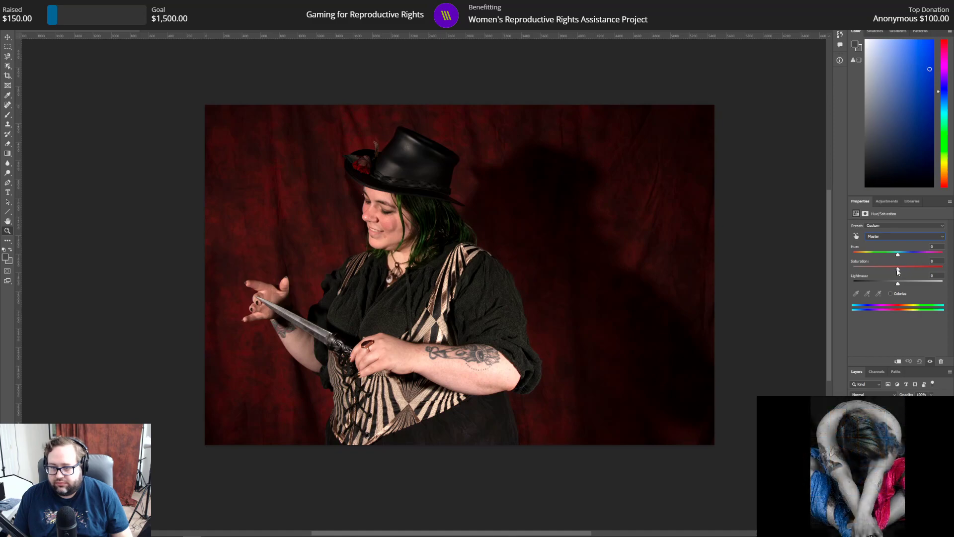
pyautogui.moveTo(897, 272); pyautogui.dragTo(895, 272)
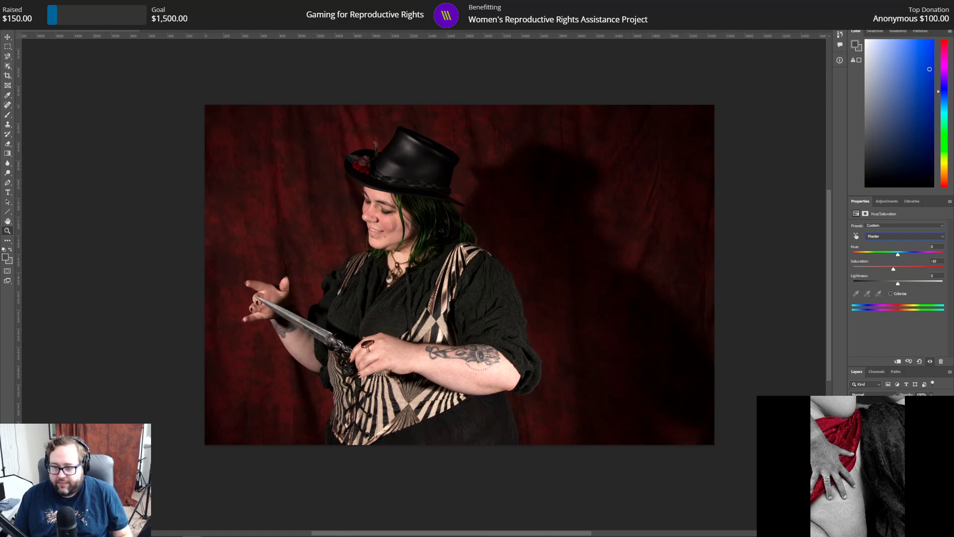
pyautogui.click(876, 374)
pyautogui.click(860, 373)
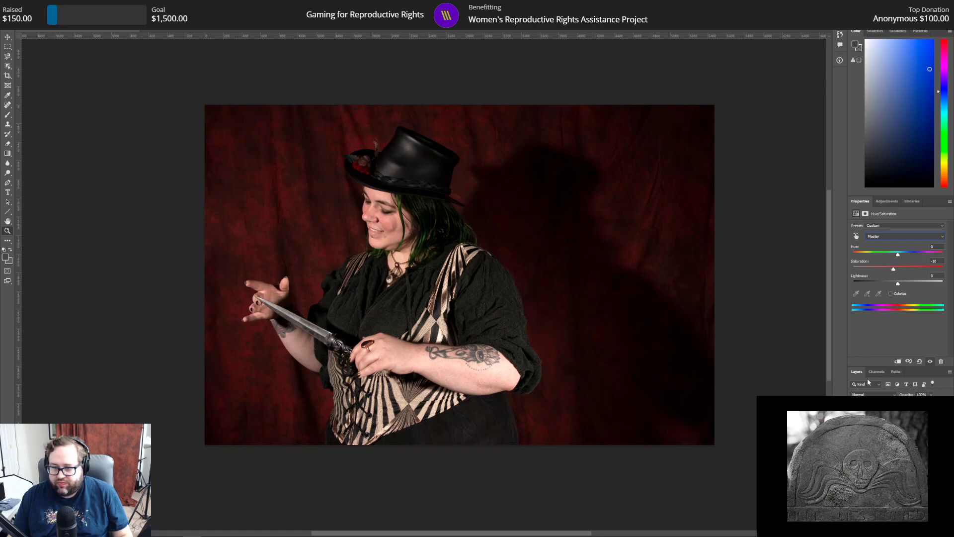
# Step: Add a Brightness/Contrast adjustment layer and fine-tune the contrast to about 13
pyautogui.click(888, 201)
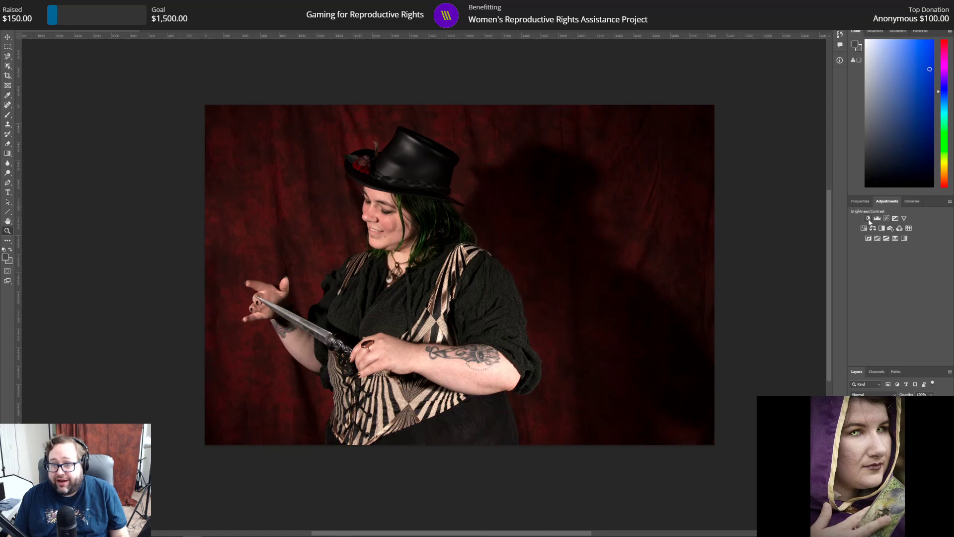
pyautogui.click(869, 219)
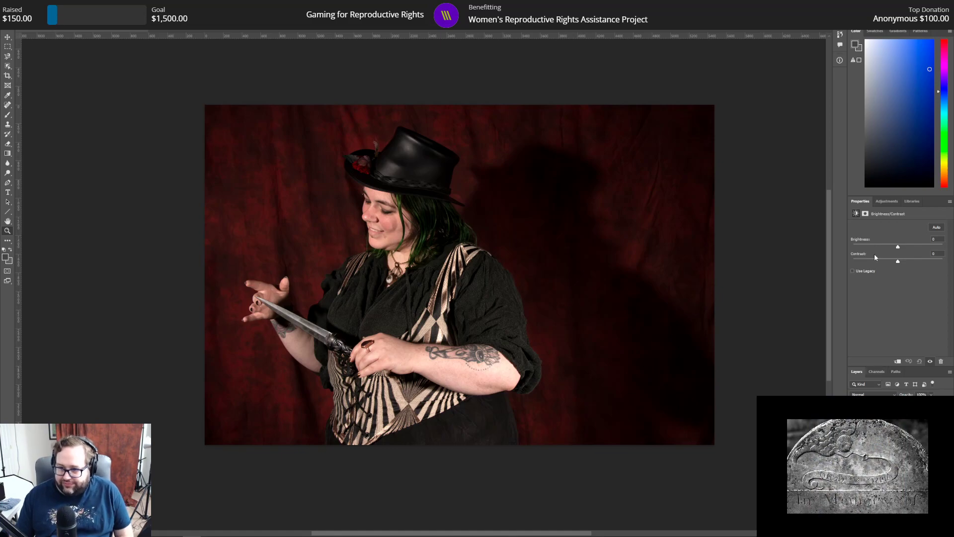
pyautogui.moveTo(899, 261); pyautogui.dragTo(917, 271)
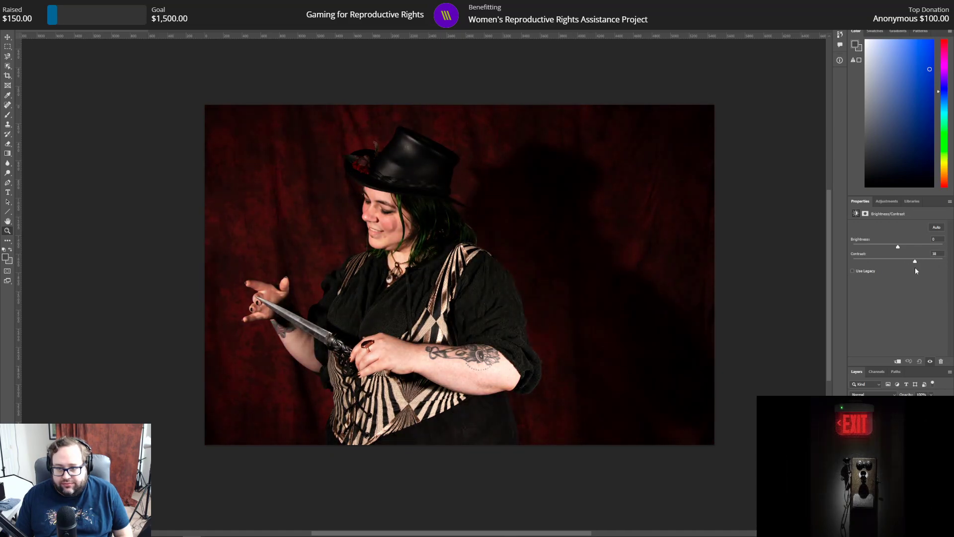
pyautogui.moveTo(906, 268); pyautogui.dragTo(904, 268)
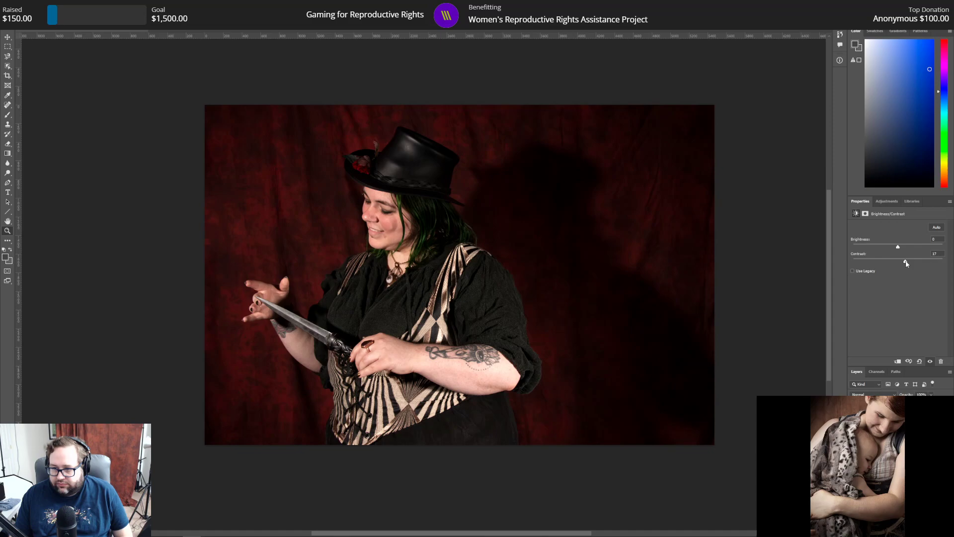
pyautogui.moveTo(905, 263); pyautogui.dragTo(906, 264)
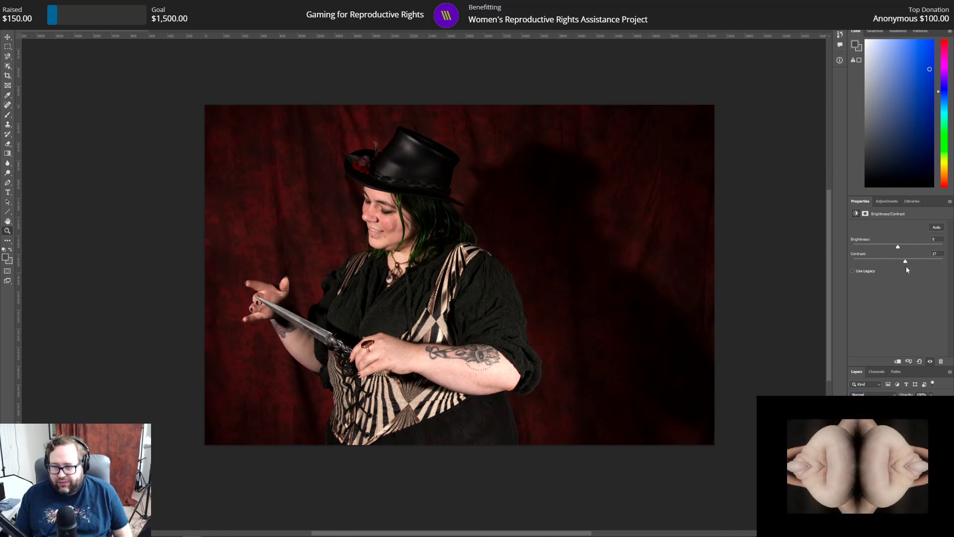
pyautogui.moveTo(905, 264); pyautogui.dragTo(904, 264)
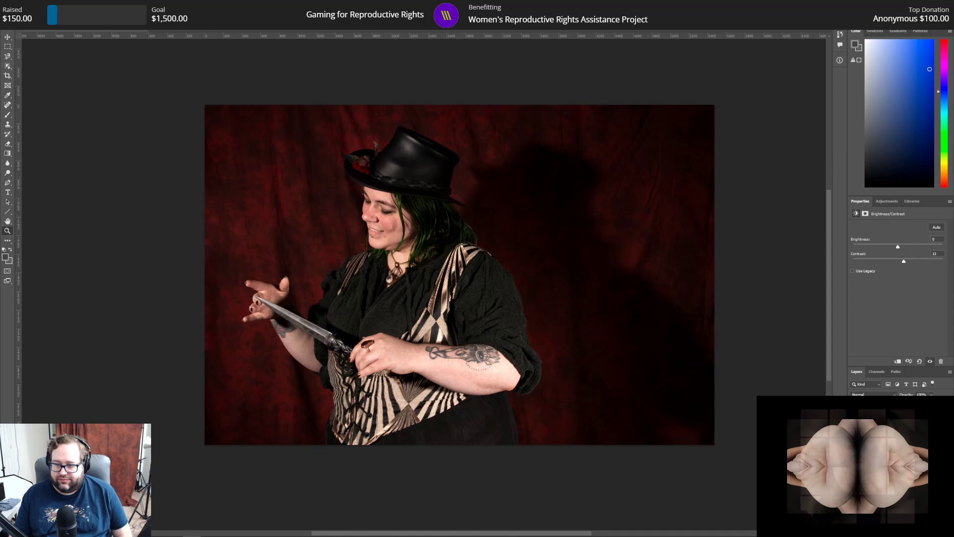
# Step: Add a Selective Color adjustment layer, test the extremes of black in the Reds, and set it to 5%
pyautogui.click(887, 202)
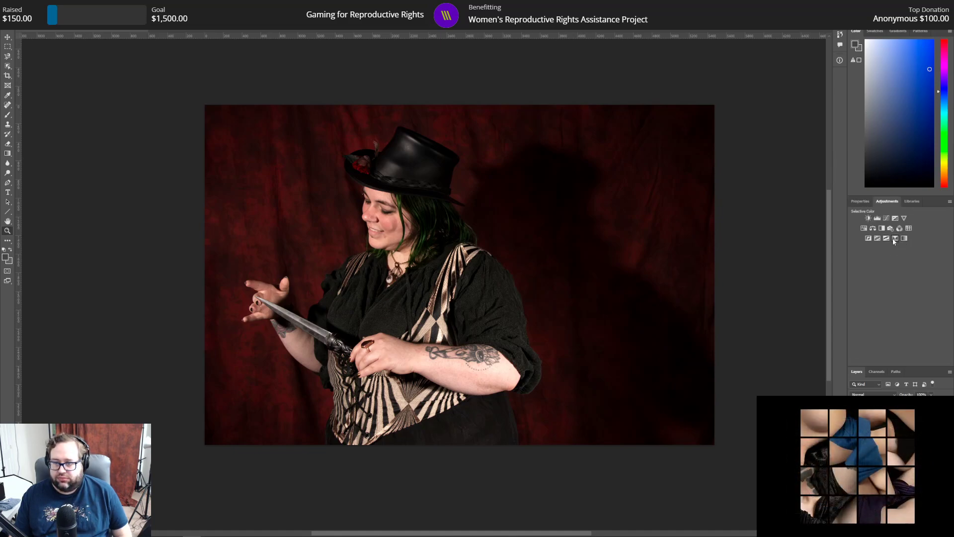
pyautogui.click(901, 238)
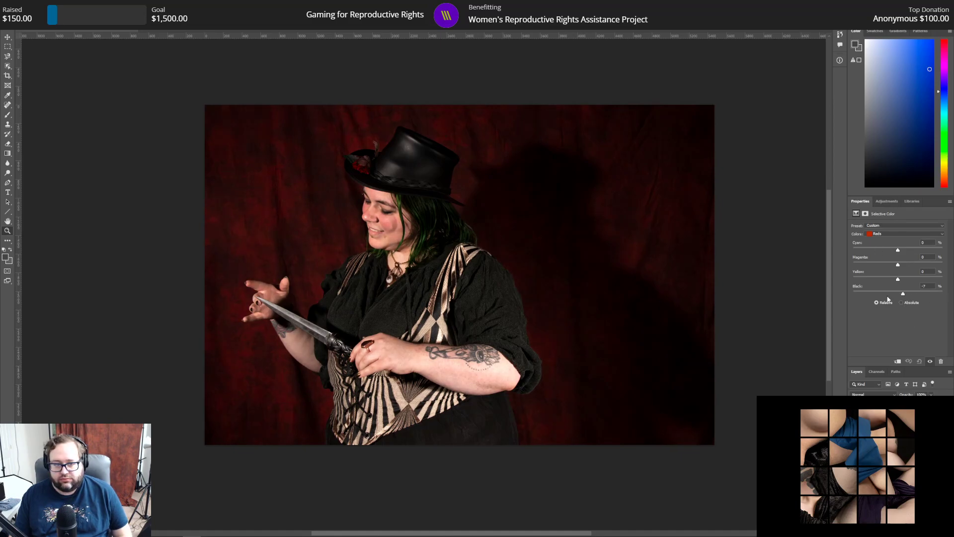
pyautogui.moveTo(898, 294); pyautogui.dragTo(765, 299)
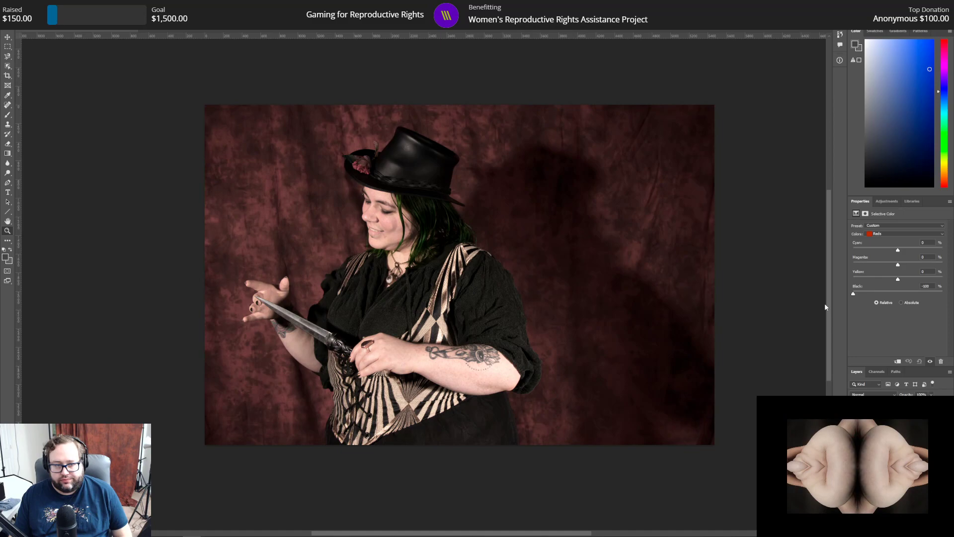
pyautogui.moveTo(863, 301); pyautogui.dragTo(895, 299)
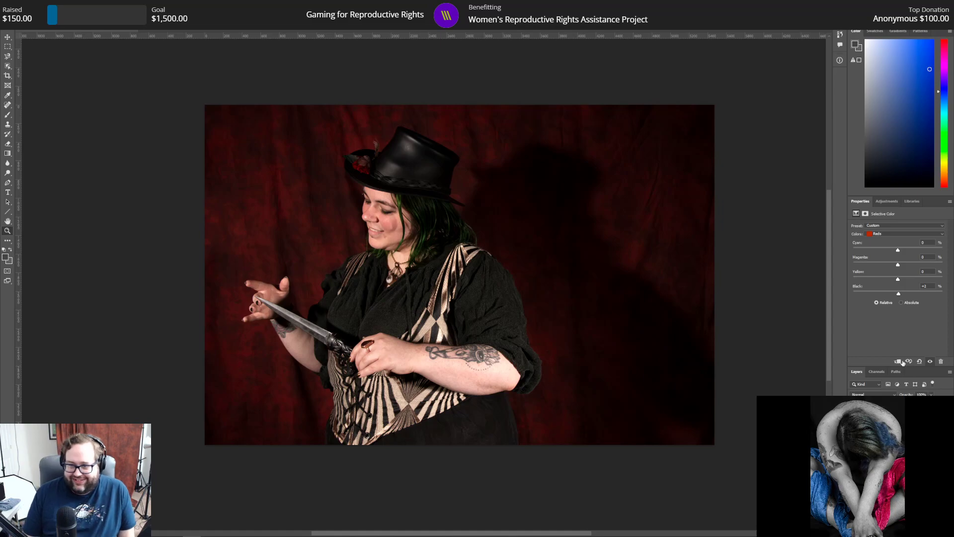
pyautogui.moveTo(898, 294); pyautogui.dragTo(948, 298)
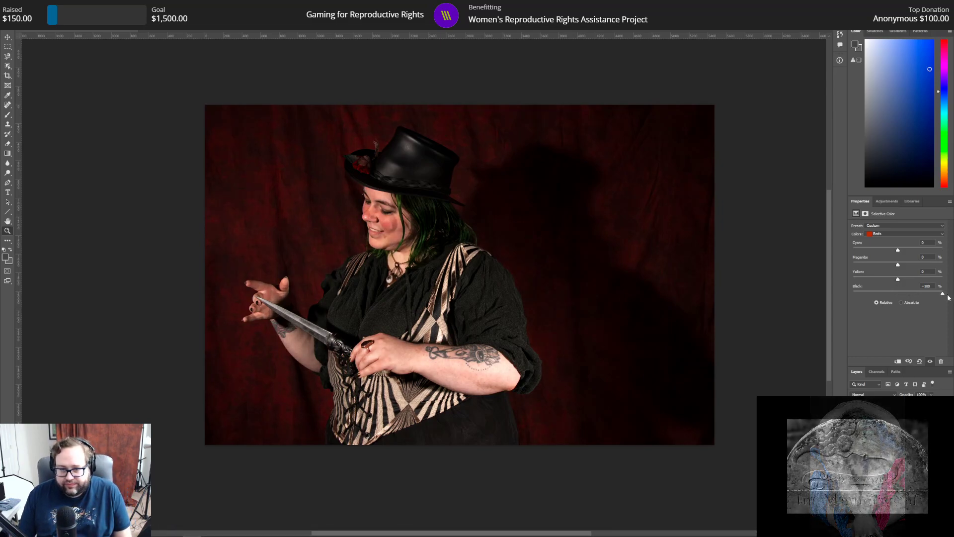
pyautogui.write('5')
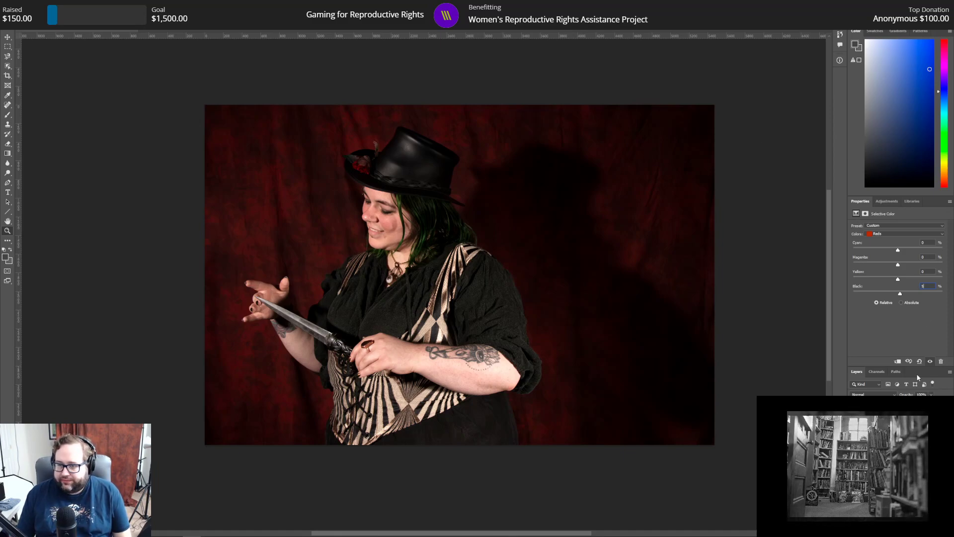
# Step: Darken the photo's upper-left and lower-left corners with Gradient tool fades from outside the canvas to the center on the pixel layer
pyautogui.click(887, 435)
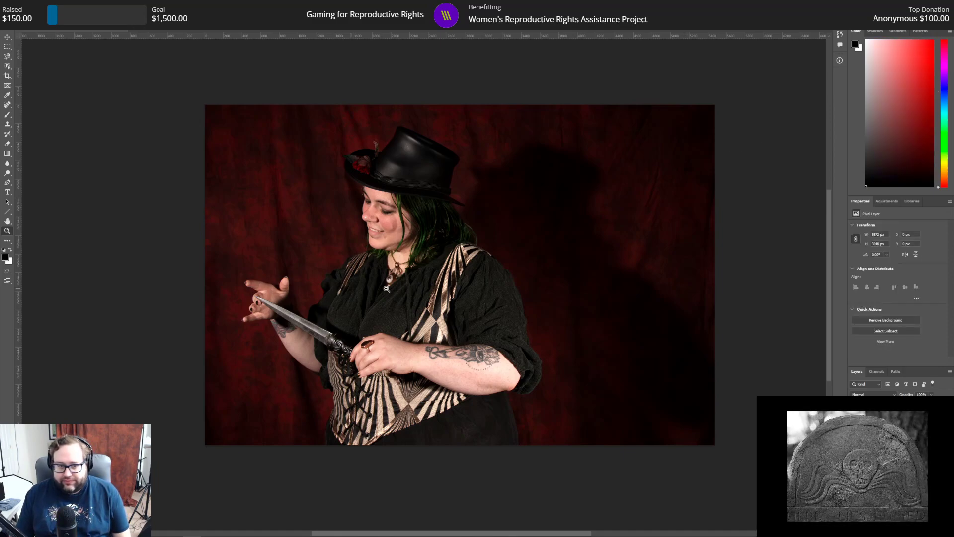
pyautogui.click(7, 154)
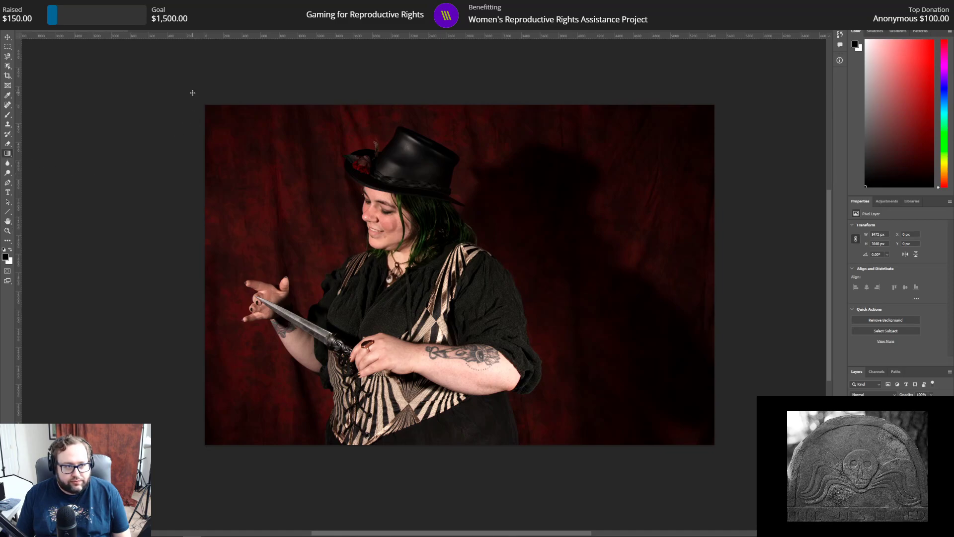
pyautogui.moveTo(189, 96); pyautogui.dragTo(450, 266)
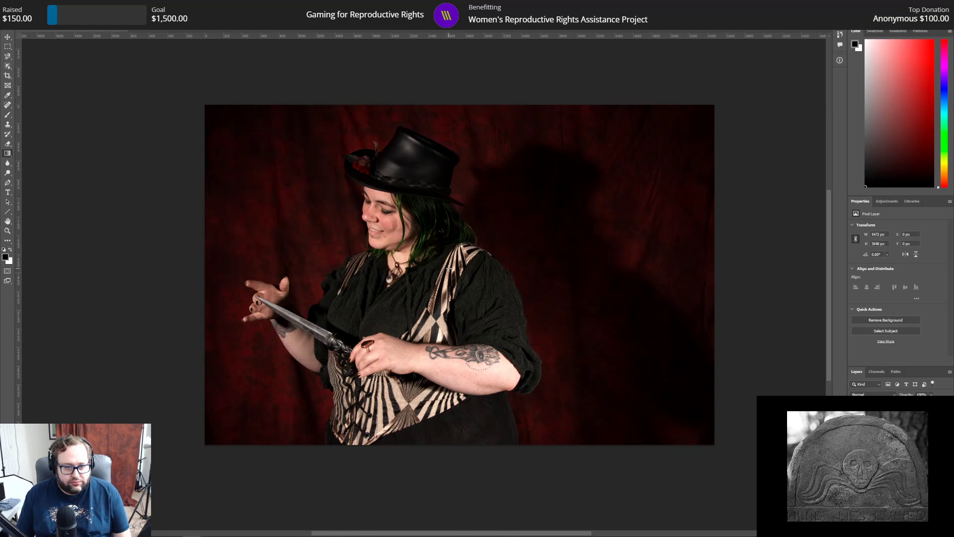
pyautogui.moveTo(166, 472); pyautogui.dragTo(472, 239)
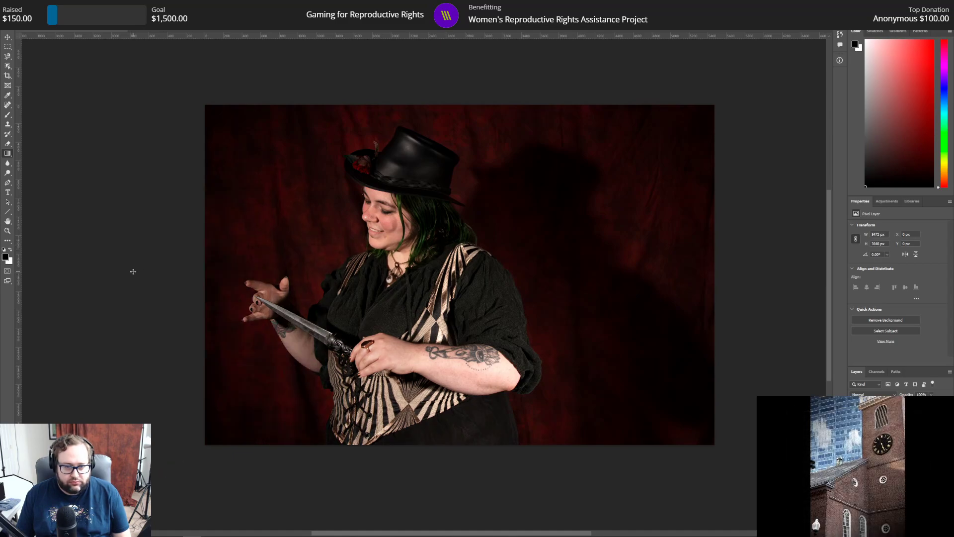
# Step: Try long black gradients from the photo's left edge and upper-left corner to the center, undoing each one
pyautogui.moveTo(89, 271); pyautogui.dragTo(446, 269)
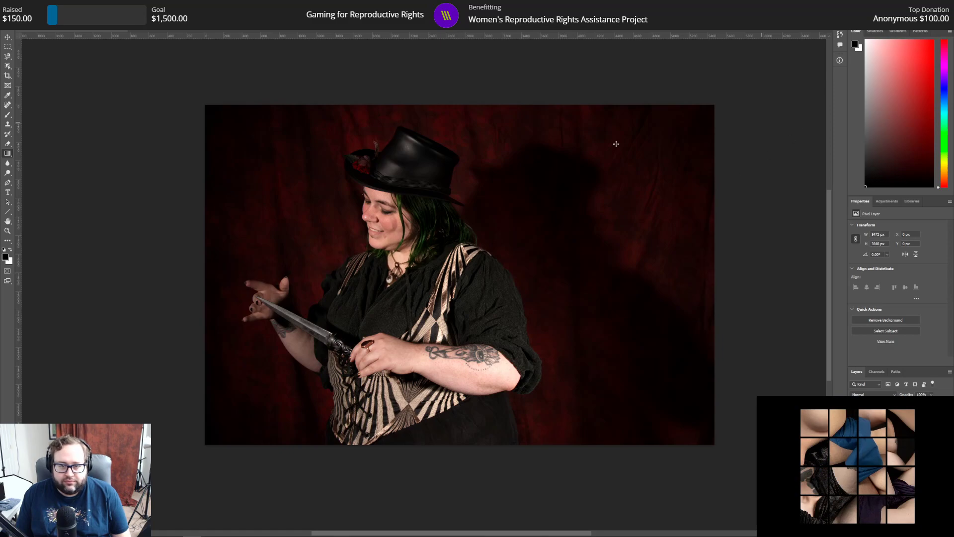
pyautogui.scroll(2, 546, 305)
pyautogui.scroll(-2, 545, 306)
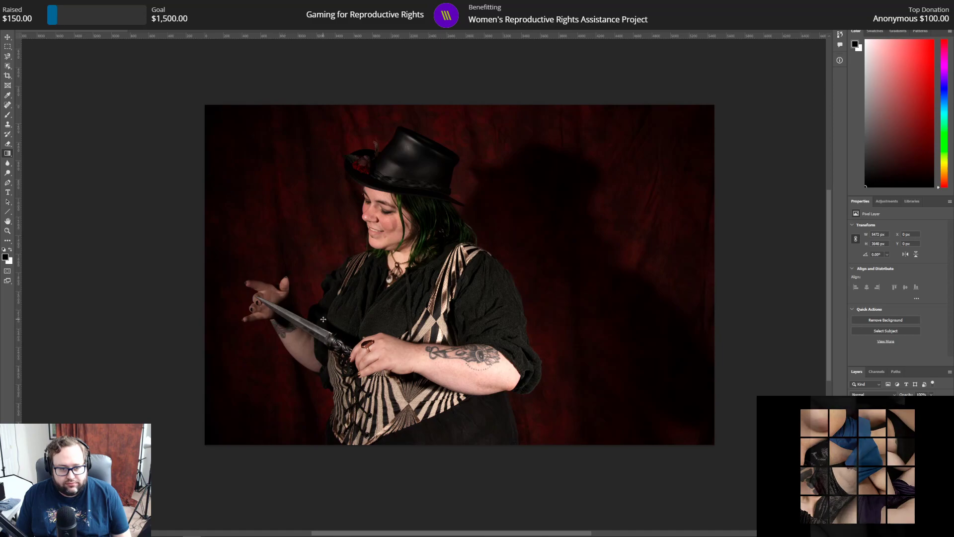
pyautogui.click(27, 4)
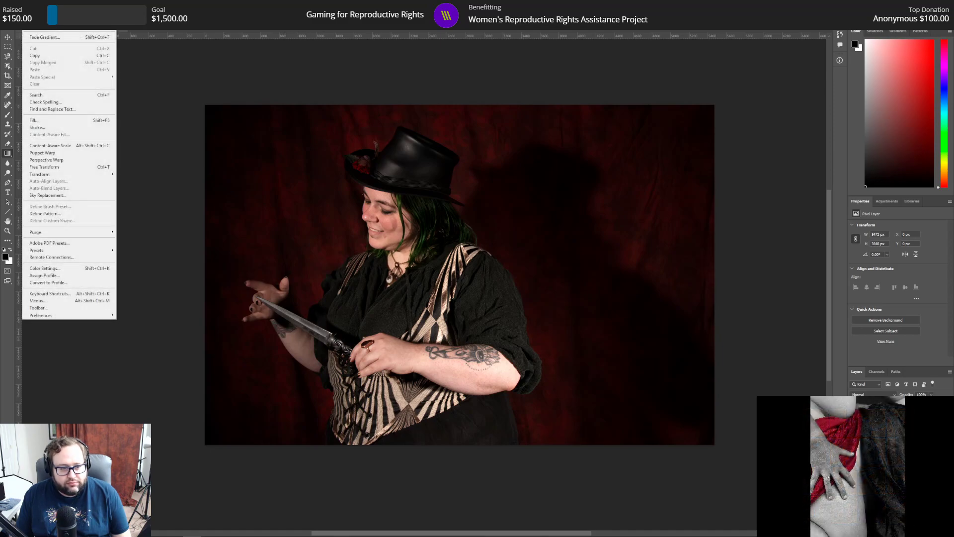
pyautogui.click(41, 12)
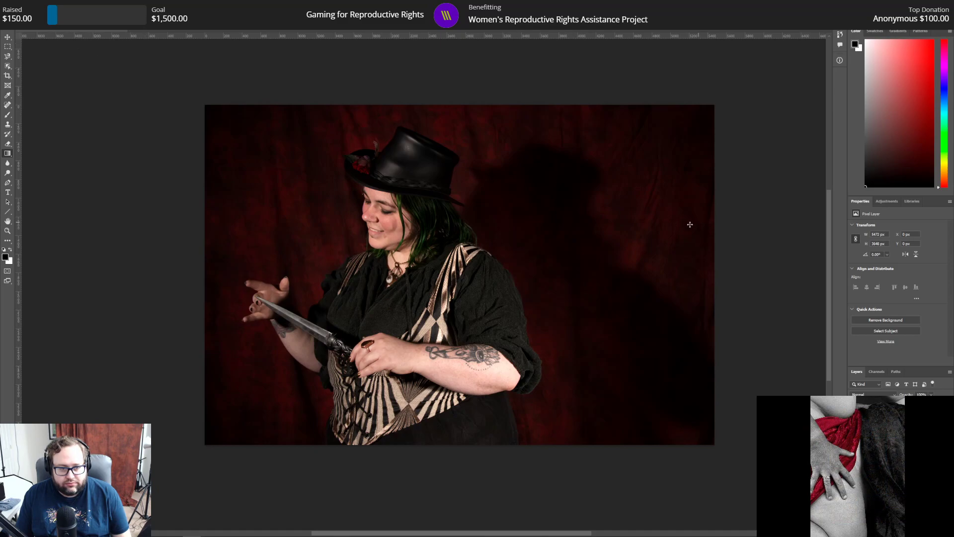
pyautogui.moveTo(175, 92); pyautogui.dragTo(456, 283)
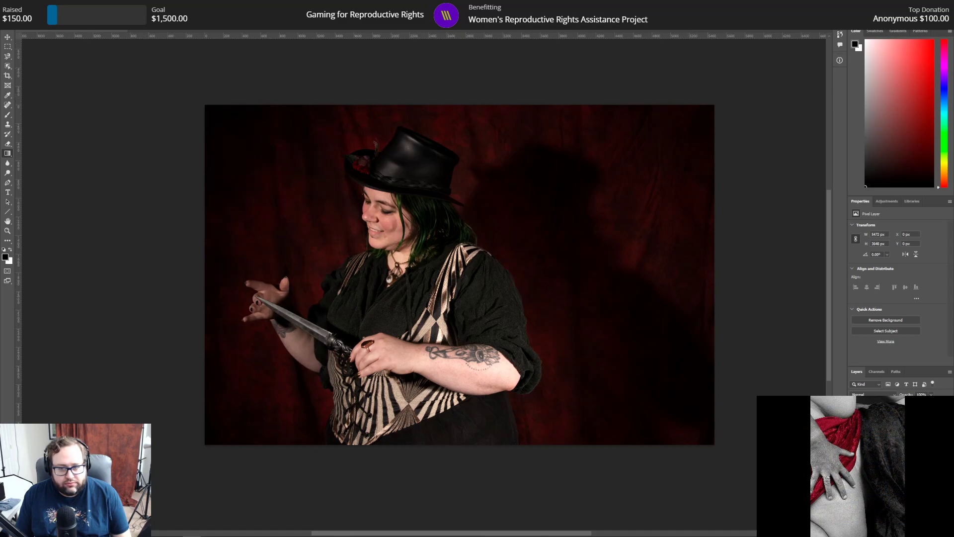
pyautogui.click(41, 12)
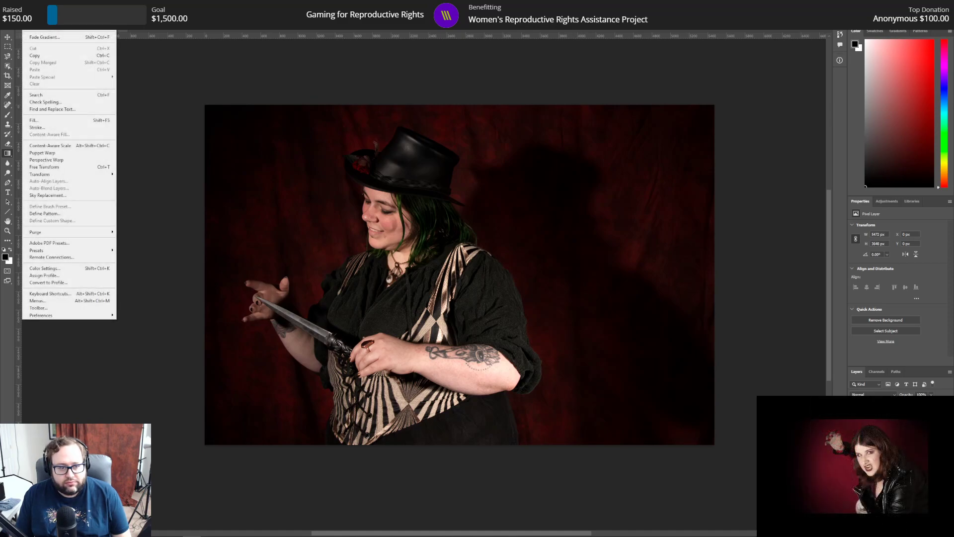
pyautogui.click(42, 12)
# Step: Build a vignette with shorter black gradients running inward from the photo's four corners and its right, top and bottom edges
pyautogui.moveTo(188, 96); pyautogui.dragTo(369, 235)
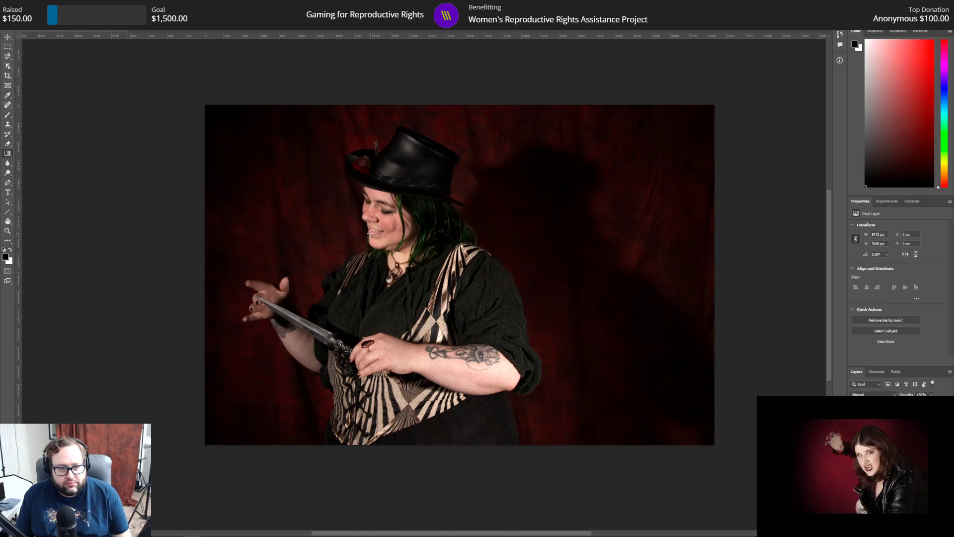
pyautogui.moveTo(187, 460); pyautogui.dragTo(303, 350)
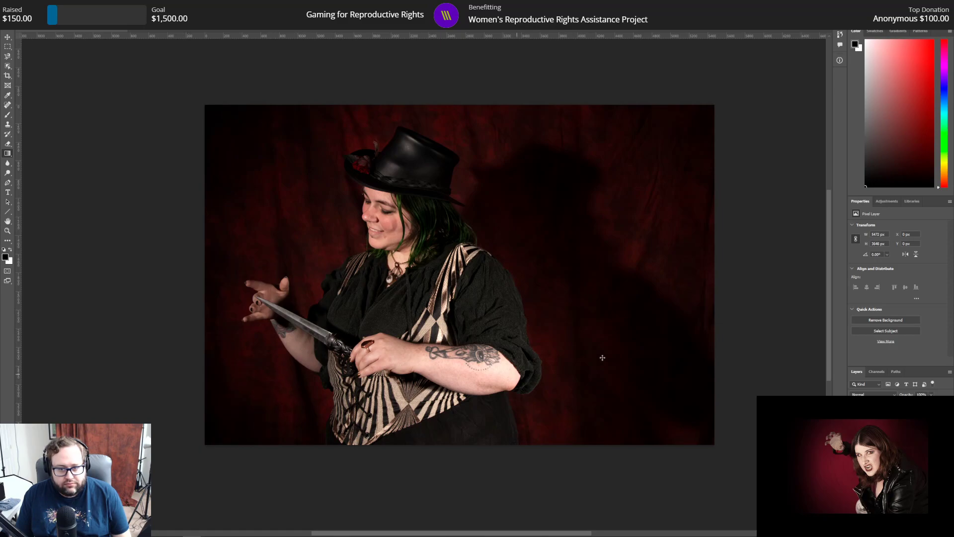
pyautogui.moveTo(723, 78); pyautogui.dragTo(543, 260)
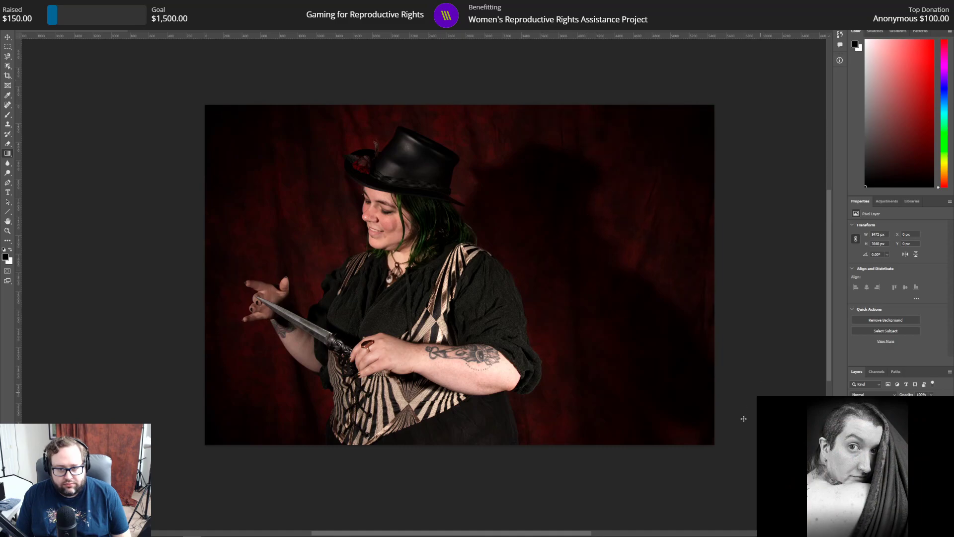
pyautogui.moveTo(751, 474); pyautogui.dragTo(595, 332)
pyautogui.moveTo(759, 237); pyautogui.dragTo(511, 234)
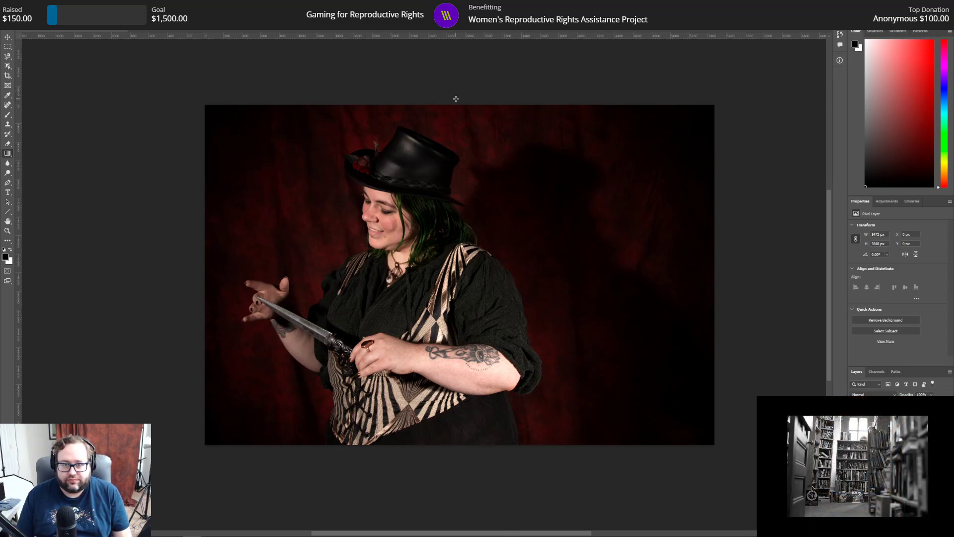
pyautogui.moveTo(458, 93); pyautogui.dragTo(458, 138)
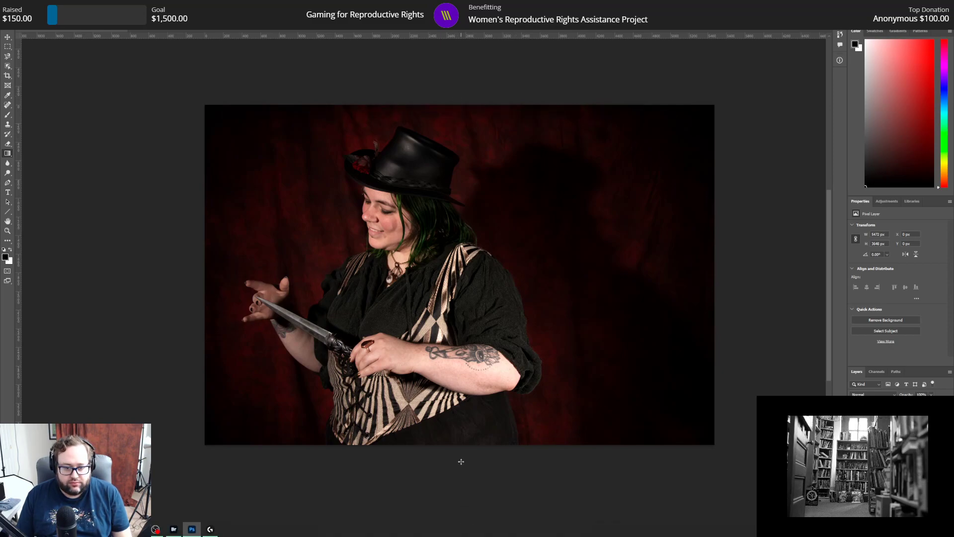
pyautogui.moveTo(462, 456); pyautogui.dragTo(462, 416)
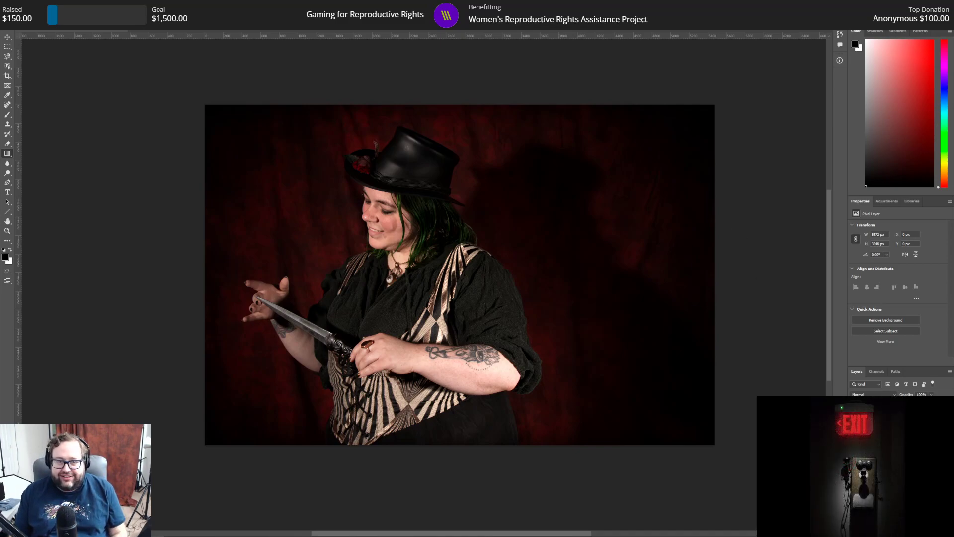
# Step: Save the graded portrait as a Photoshop PSD file in the folder that holds the other PSD edits
pyautogui.click(16, 5)
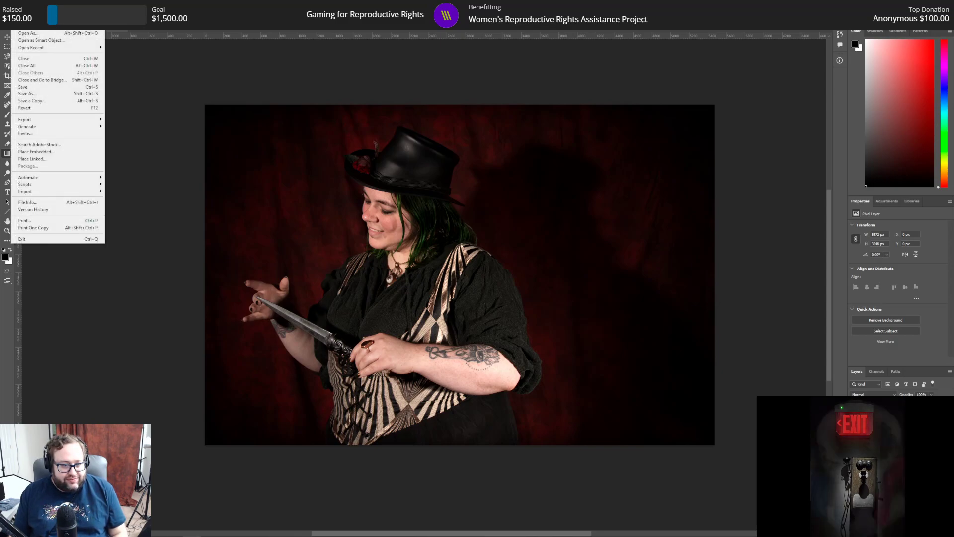
pyautogui.click(43, 96)
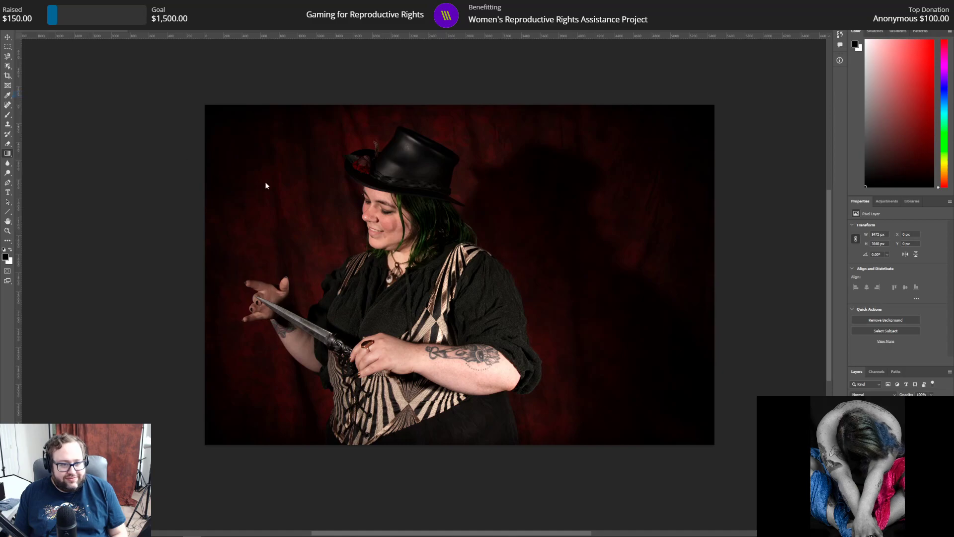
pyautogui.moveTo(62, 231); pyautogui.dragTo(12, 229)
pyautogui.press('BackSpace')
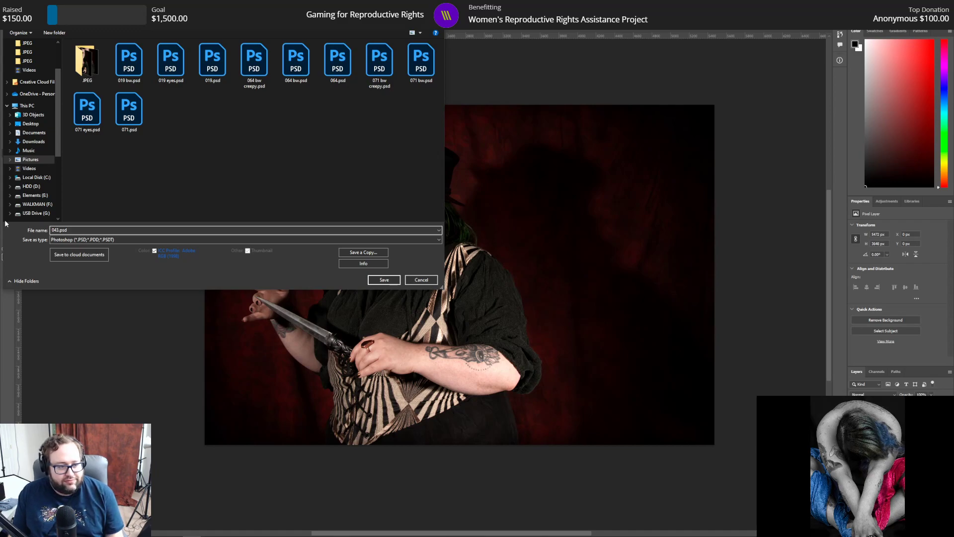
pyautogui.press('Return')
pyautogui.press('Return')
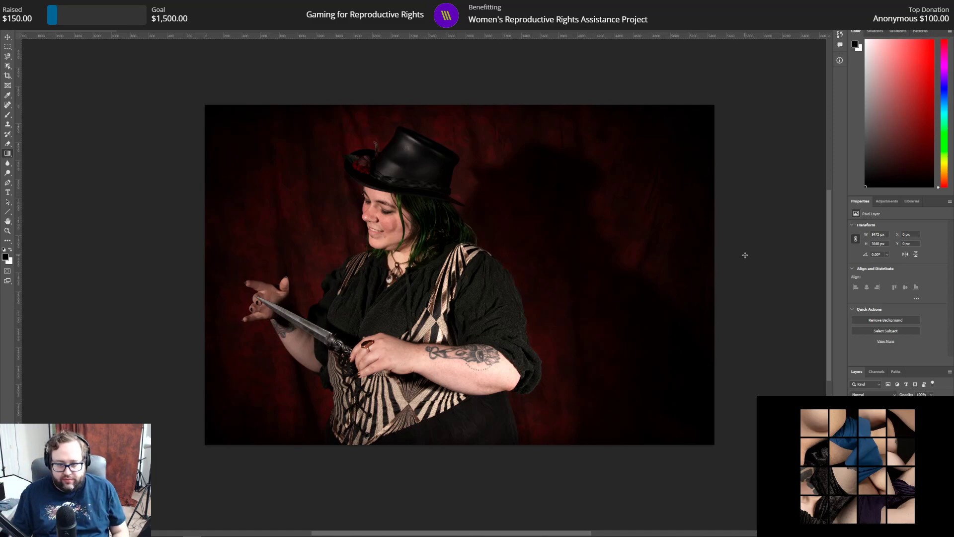
# Step: Try a Black & White adjustment layer with the Default preset above the Selective Color layer, and delete it
pyautogui.scroll(1, 743, 252)
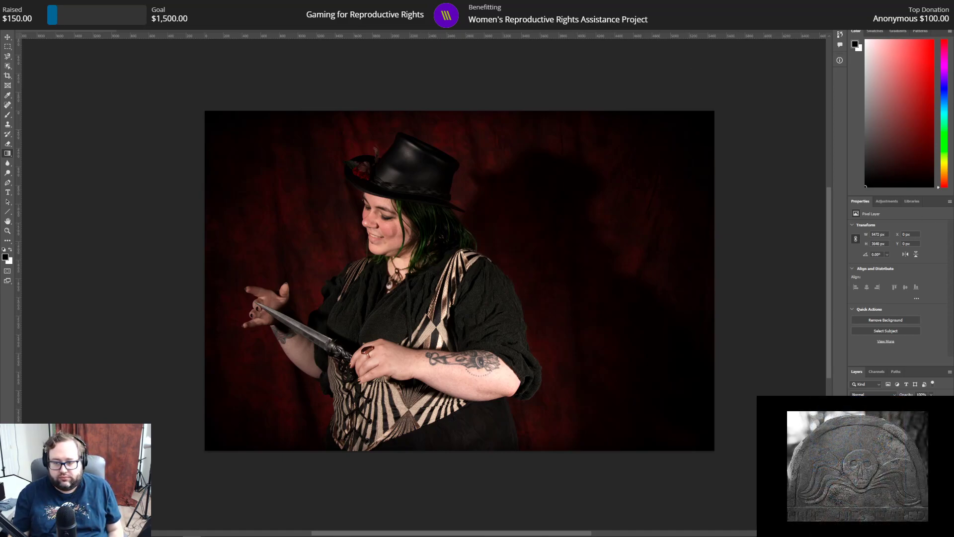
pyautogui.click(894, 433)
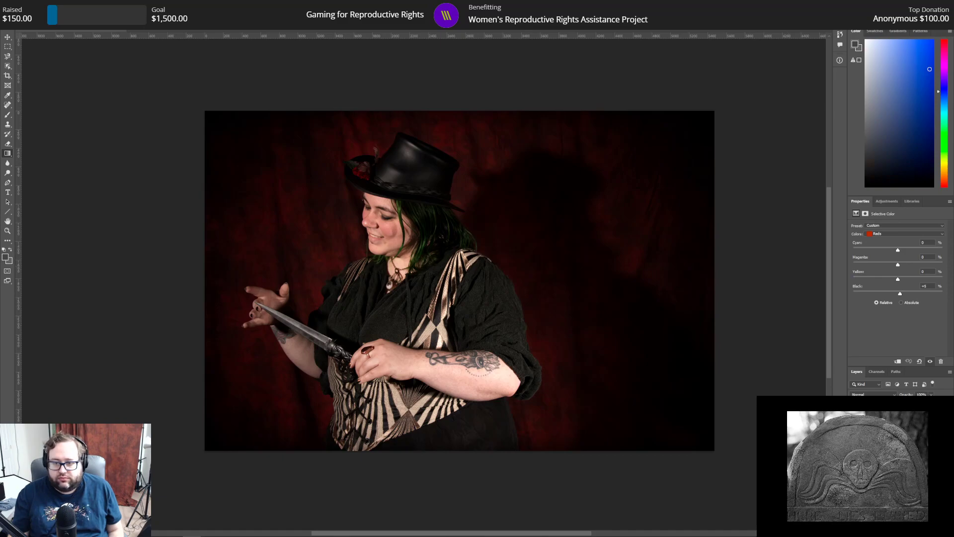
pyautogui.click(877, 372)
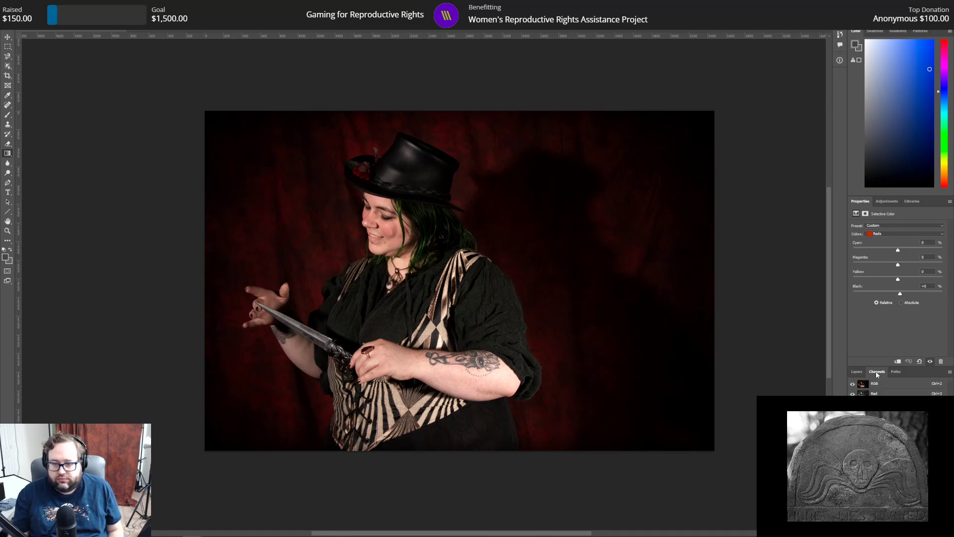
pyautogui.click(885, 201)
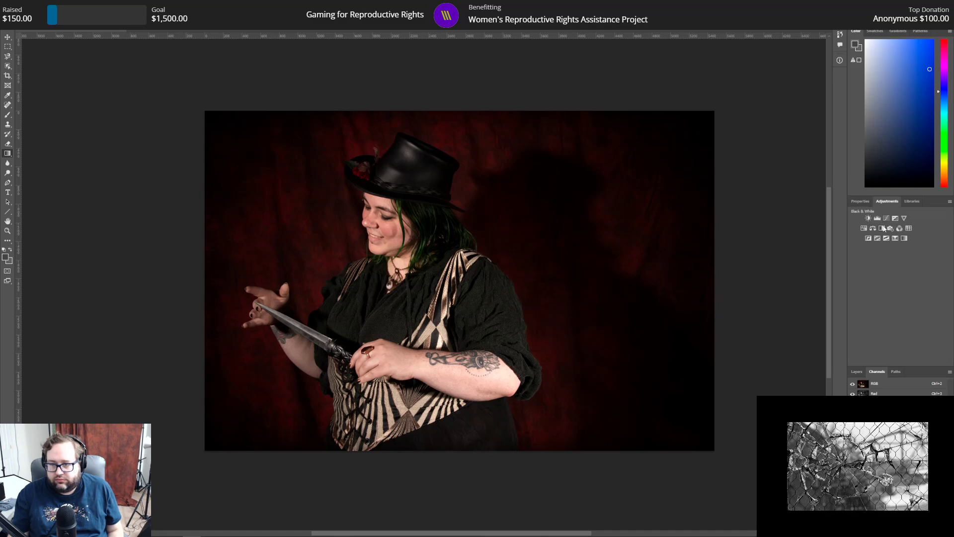
pyautogui.click(885, 228)
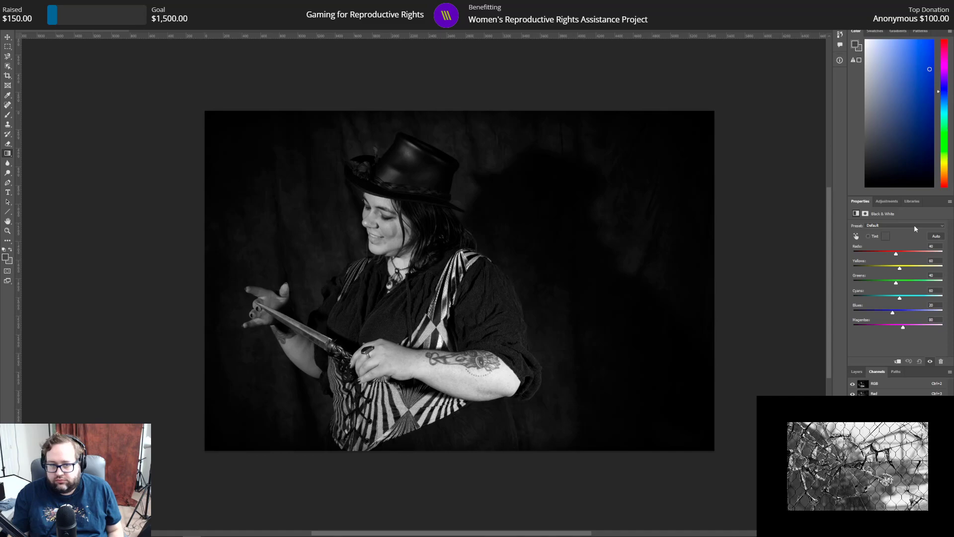
pyautogui.click(887, 202)
pyautogui.click(856, 373)
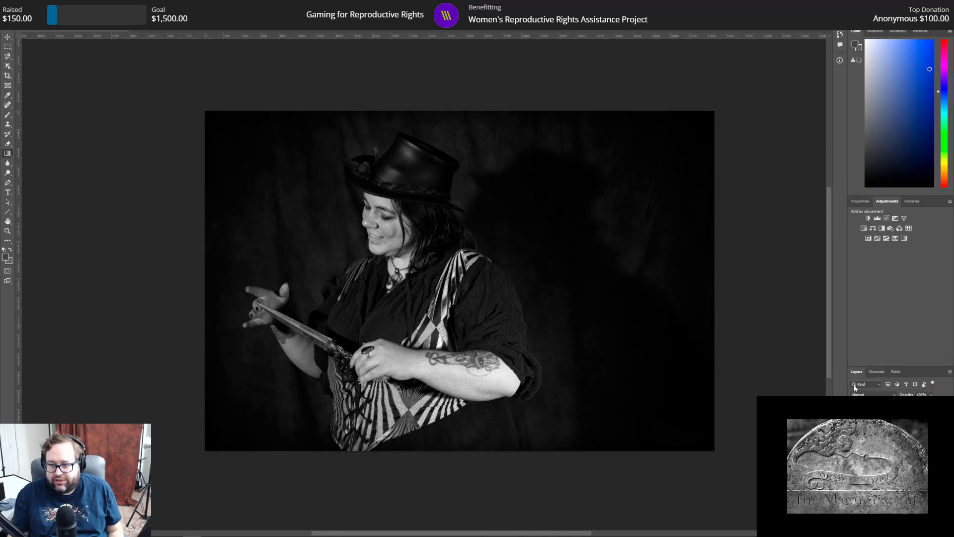
pyautogui.press('Delete')
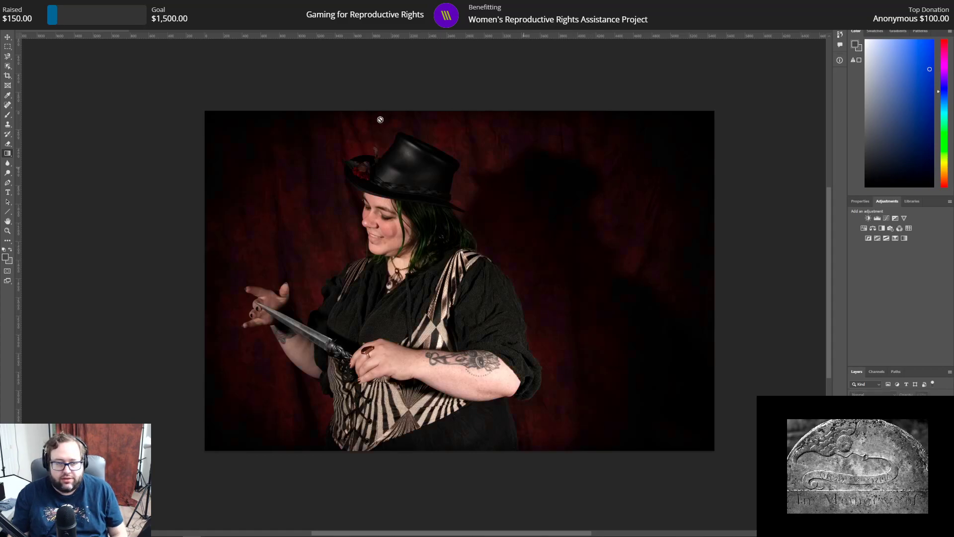
# Step: Reset the foreground and background colors to black and white, and dodge the dark green hair below the hat with a soft brush
pyautogui.click(7, 231)
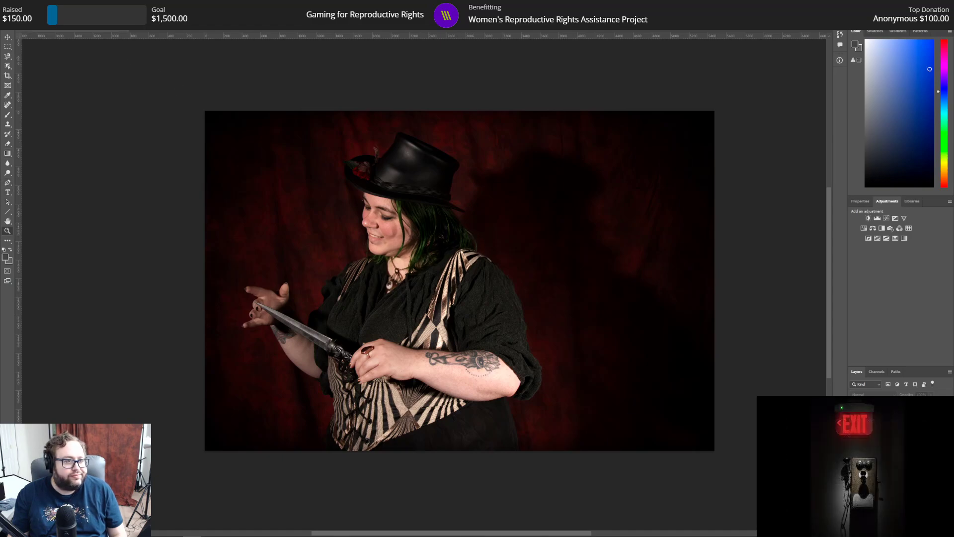
pyautogui.click(440, 220)
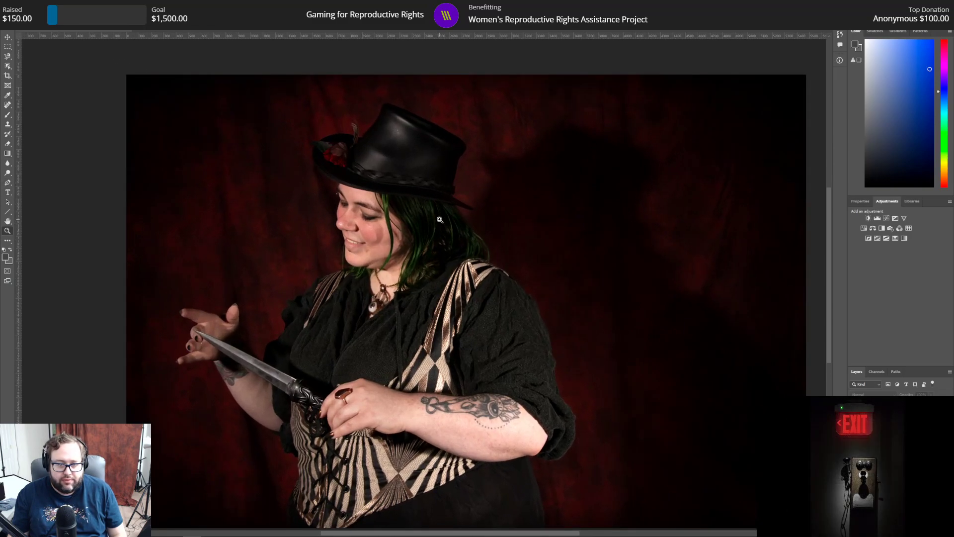
pyautogui.click(403, 260)
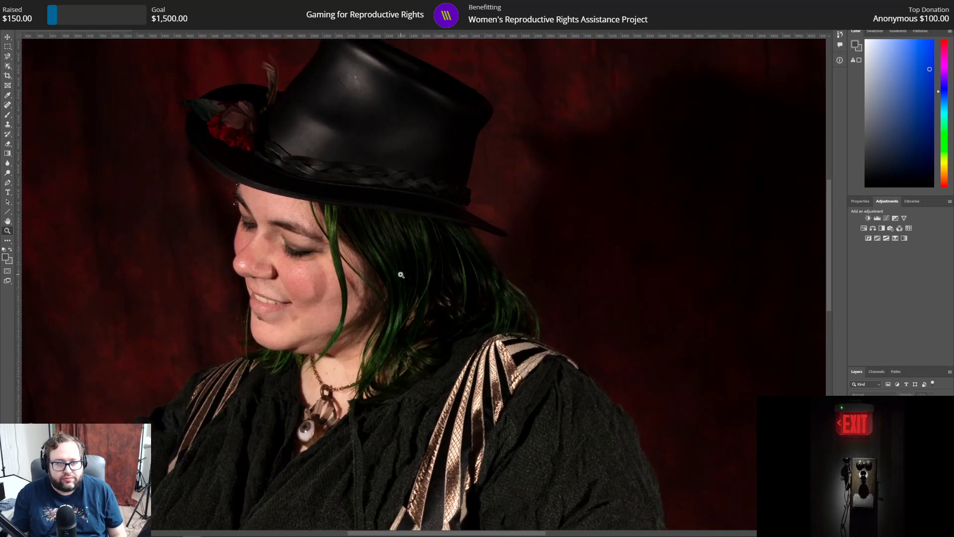
pyautogui.scroll(2, 401, 277)
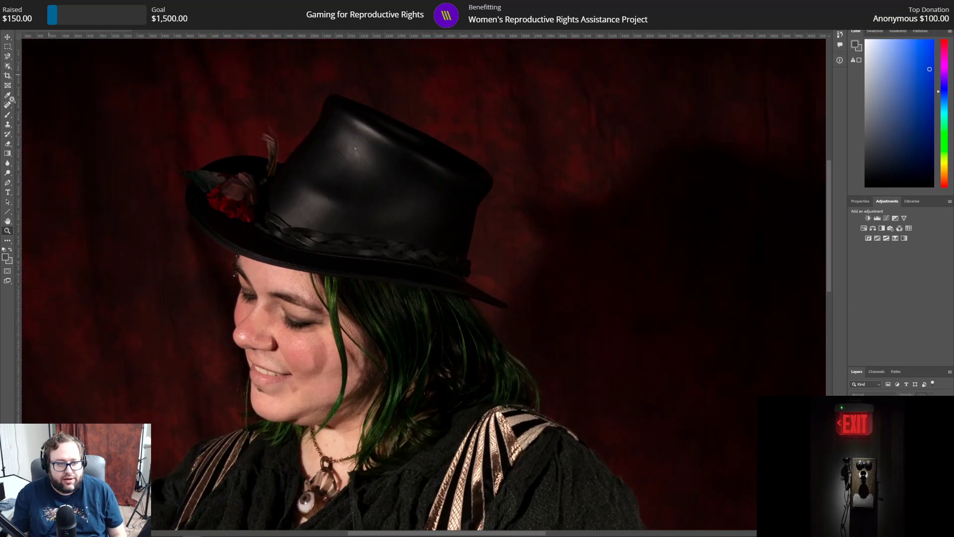
pyautogui.click(9, 175)
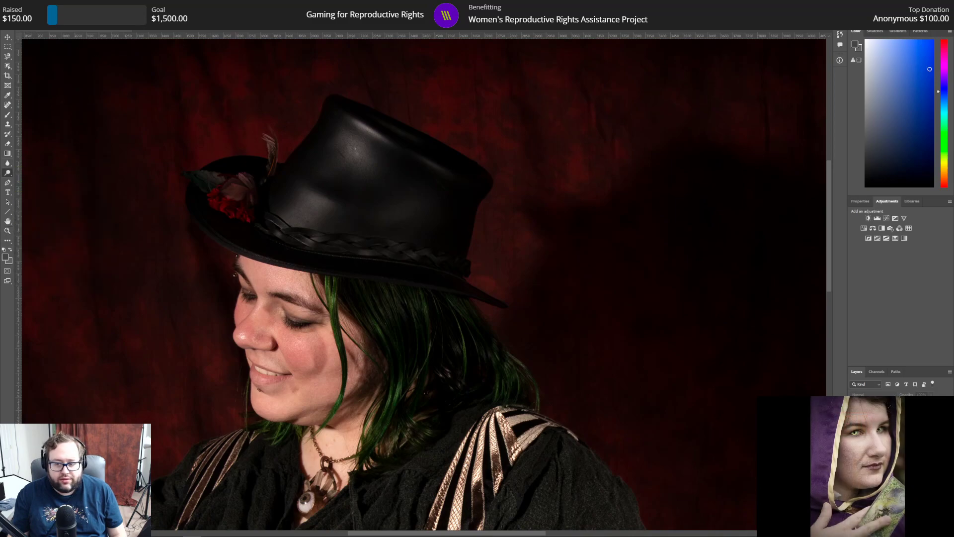
pyautogui.press('d')
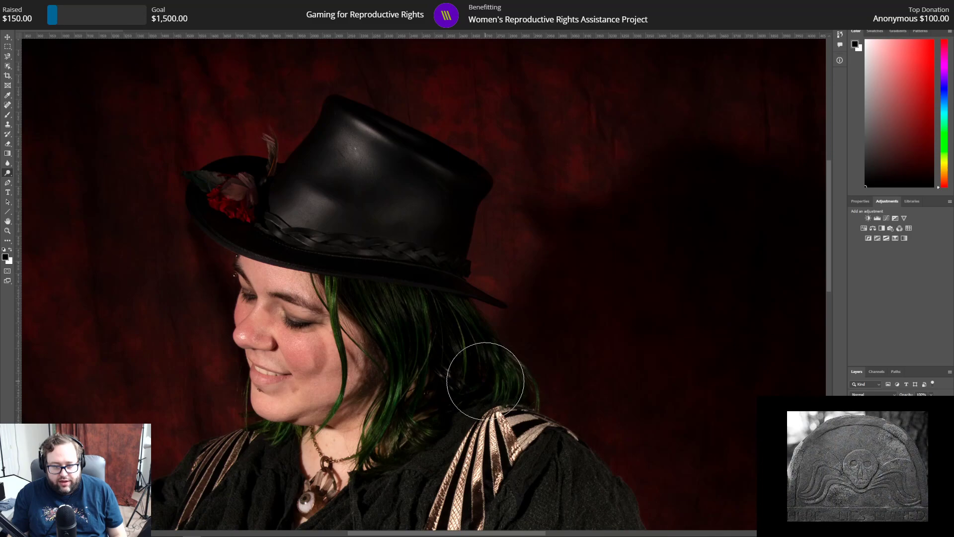
pyautogui.scroll(-5, 278, 427)
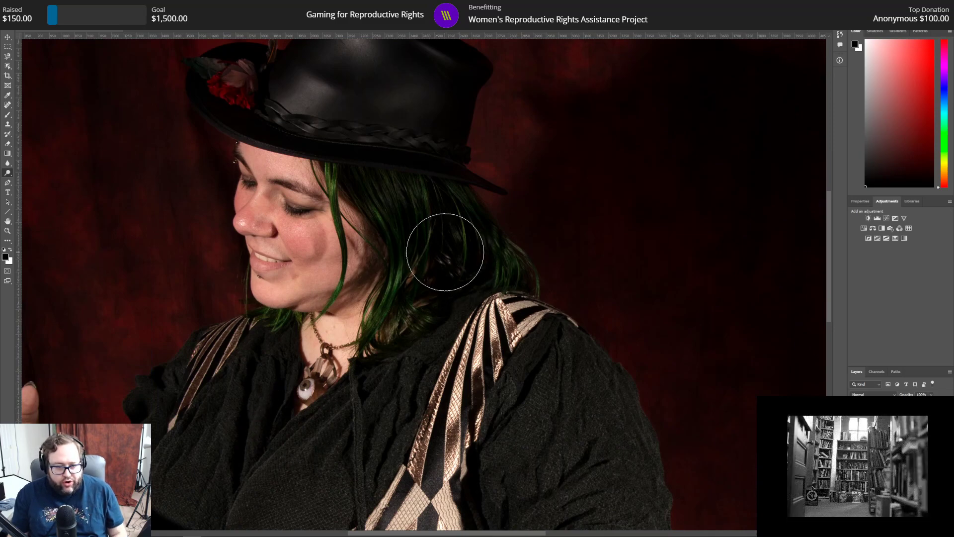
pyautogui.scroll(-1, 442, 252)
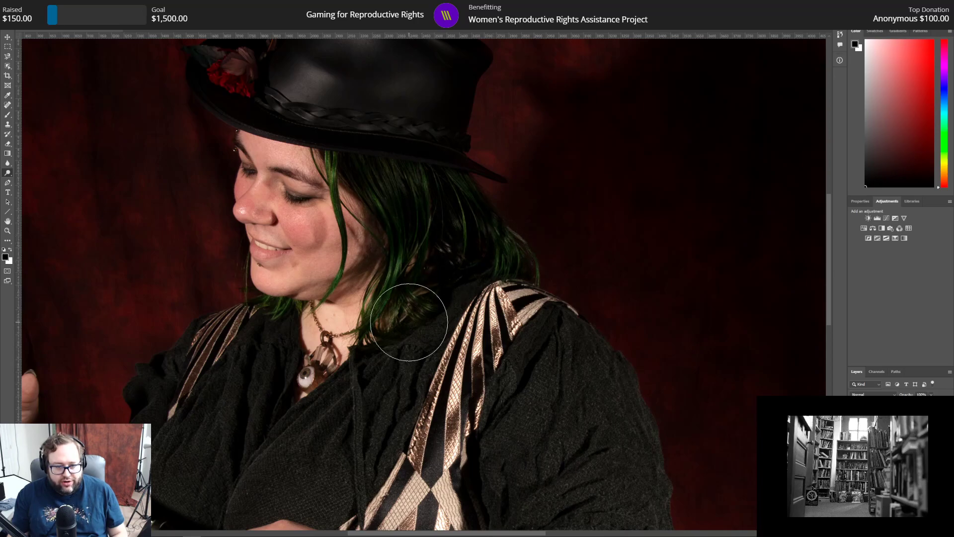
pyautogui.scroll(-5, 331, 365)
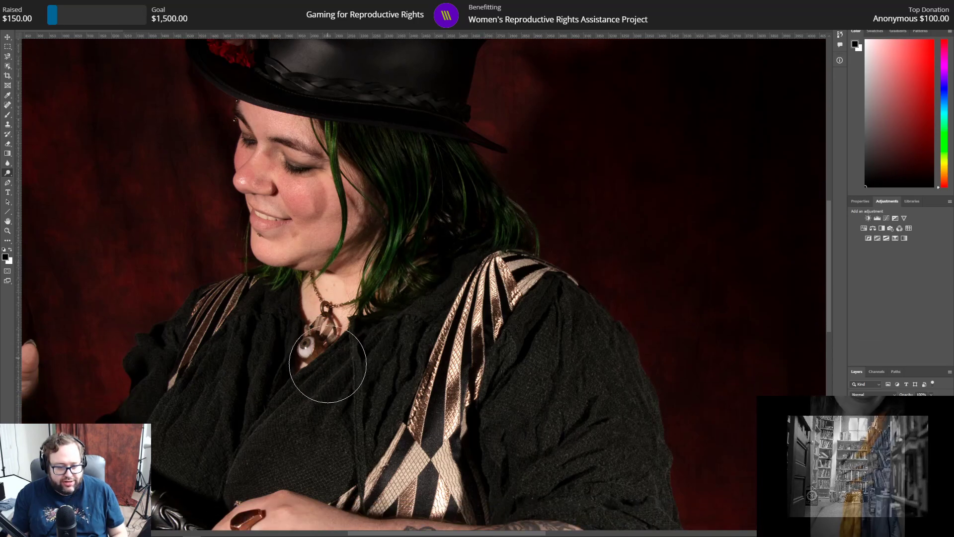
pyautogui.scroll(-4, 331, 364)
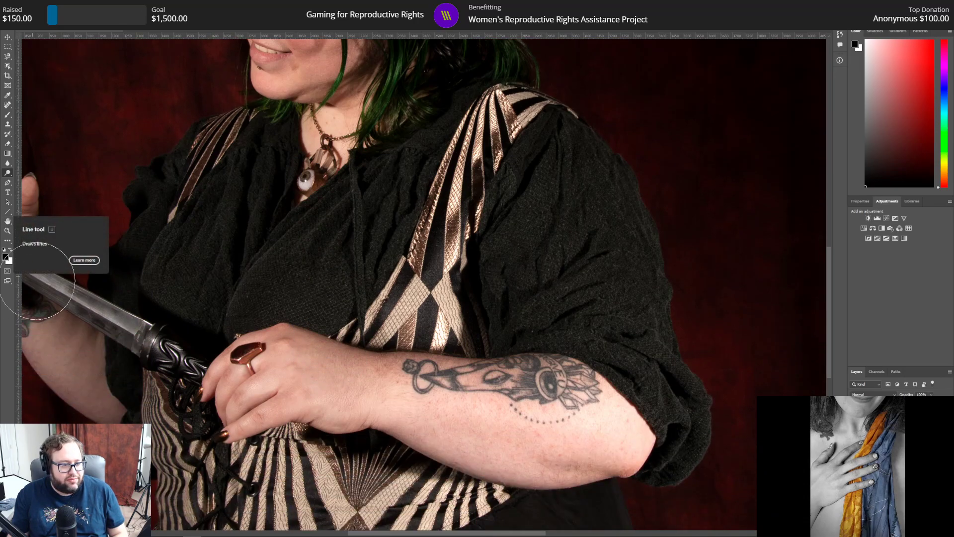
# Step: Burn the tattooed forearm from below the tattoo to the hand gripping the dagger with the Burn tool
pyautogui.scroll(2, 93, 93)
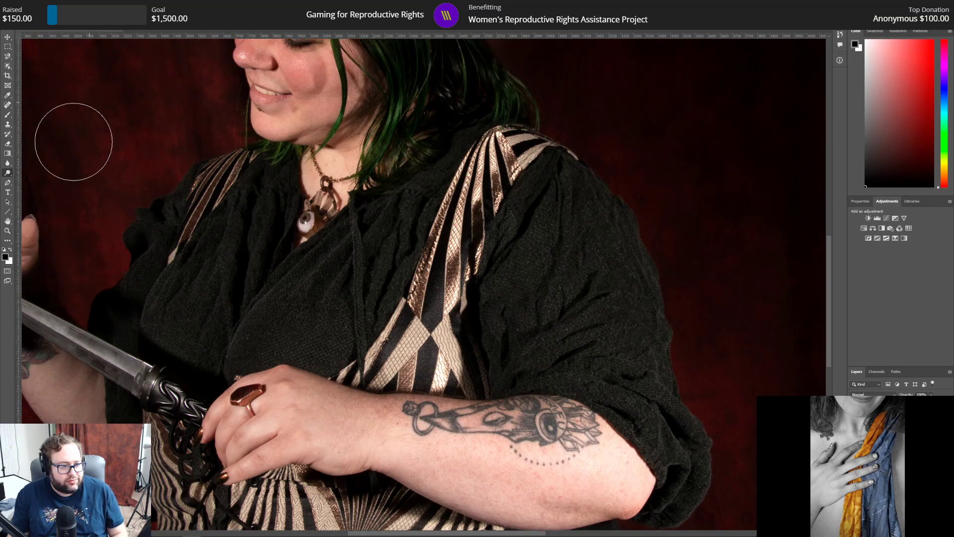
pyautogui.rightClick(7, 173)
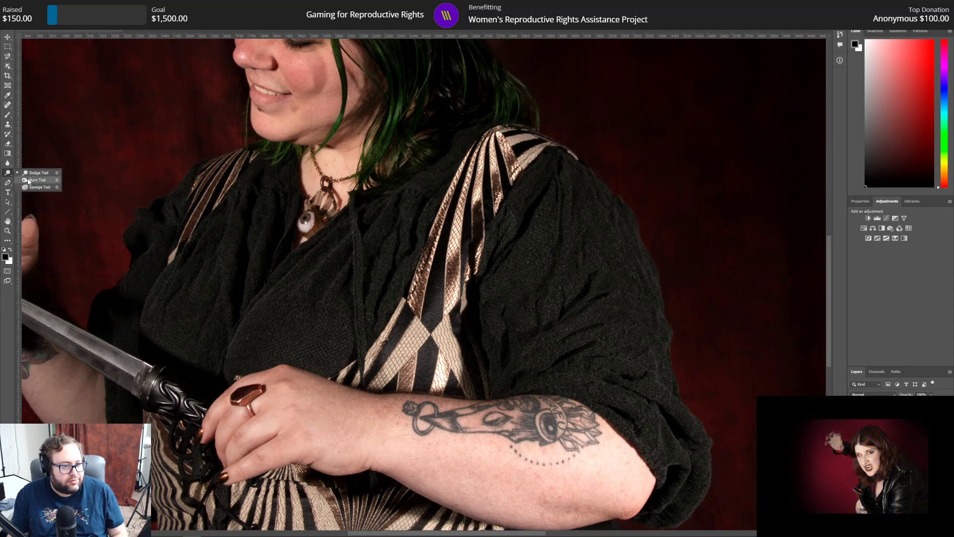
pyautogui.click(30, 180)
pyautogui.moveTo(541, 459); pyautogui.dragTo(297, 431)
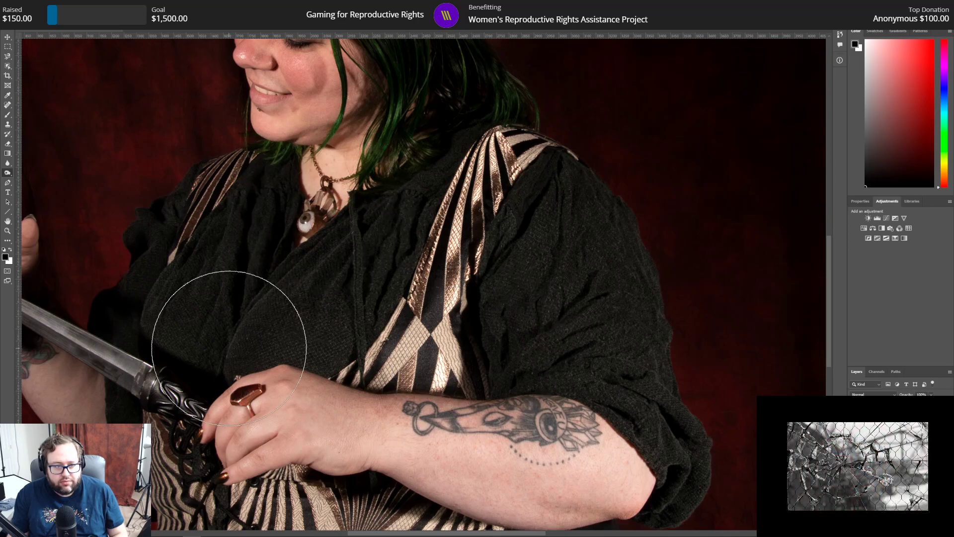
# Step: Reduce the Burn brush size and darken the shadows on the nose, cheek and jawline
pyautogui.scroll(3, 231, 350)
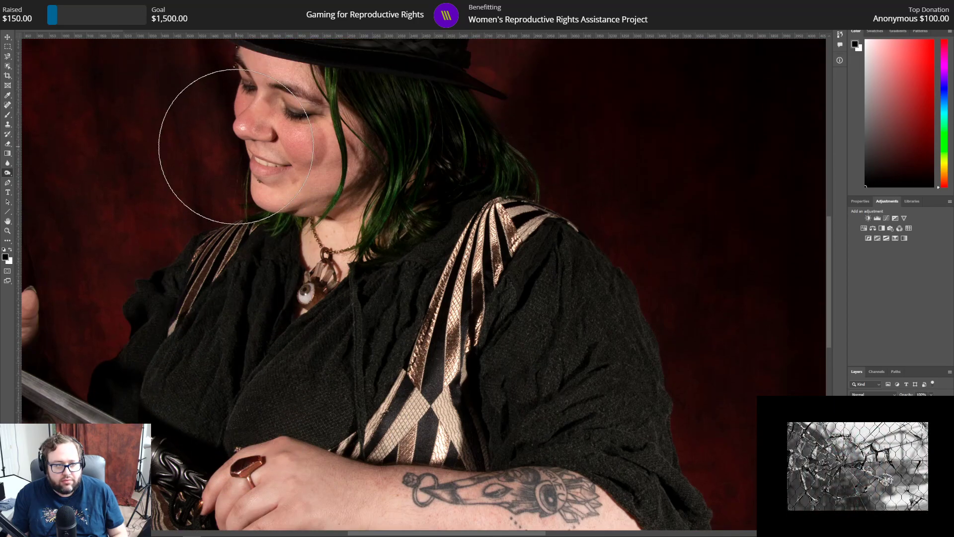
pyautogui.click(38, 17)
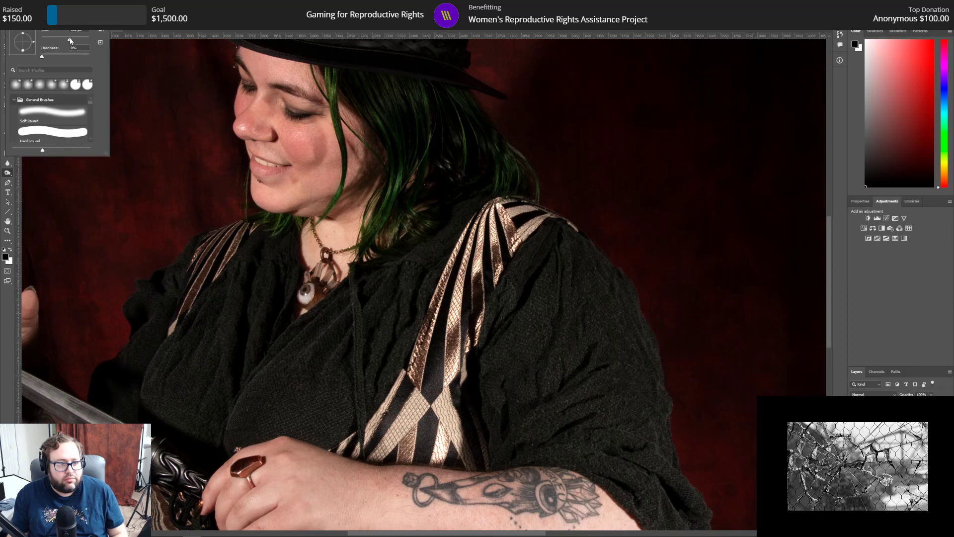
pyautogui.click(244, 128)
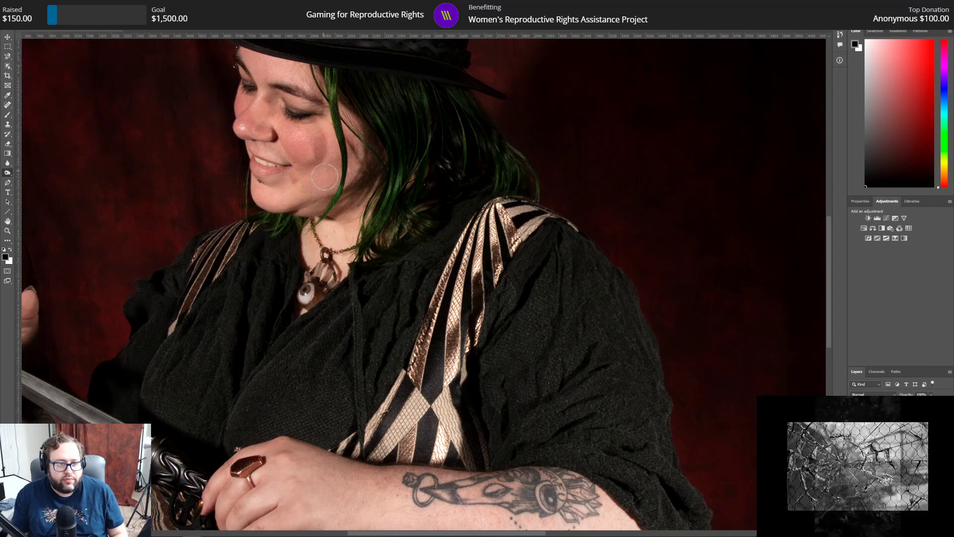
pyautogui.scroll(2, 298, 174)
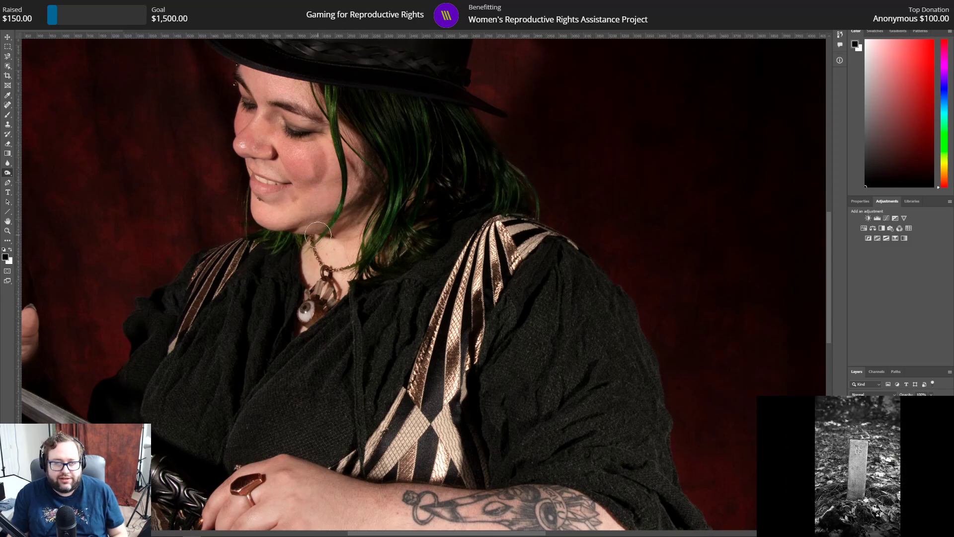
# Step: Burn the laced side of the striped corset, and use a resized soft brush on the fingers behind the dagger tip
pyautogui.scroll(-6, 322, 284)
pyautogui.scroll(-5, 326, 298)
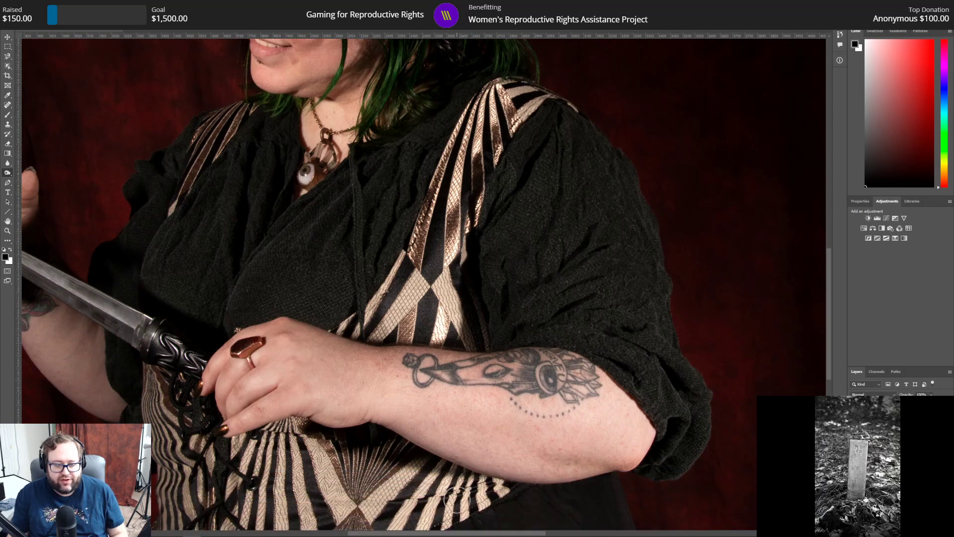
pyautogui.moveTo(454, 534); pyautogui.dragTo(384, 522)
pyautogui.scroll(-3, 472, 379)
pyautogui.scroll(-3, 471, 379)
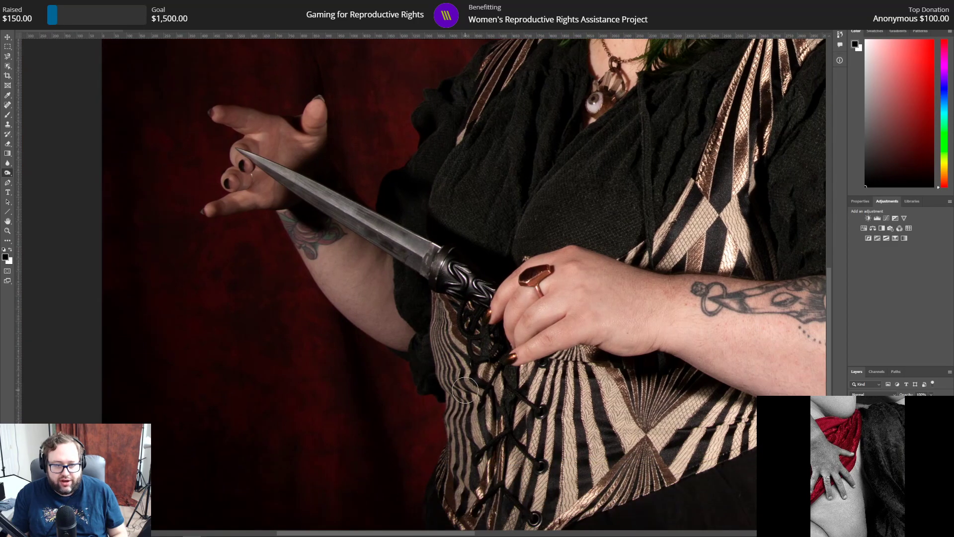
pyautogui.scroll(5, 466, 396)
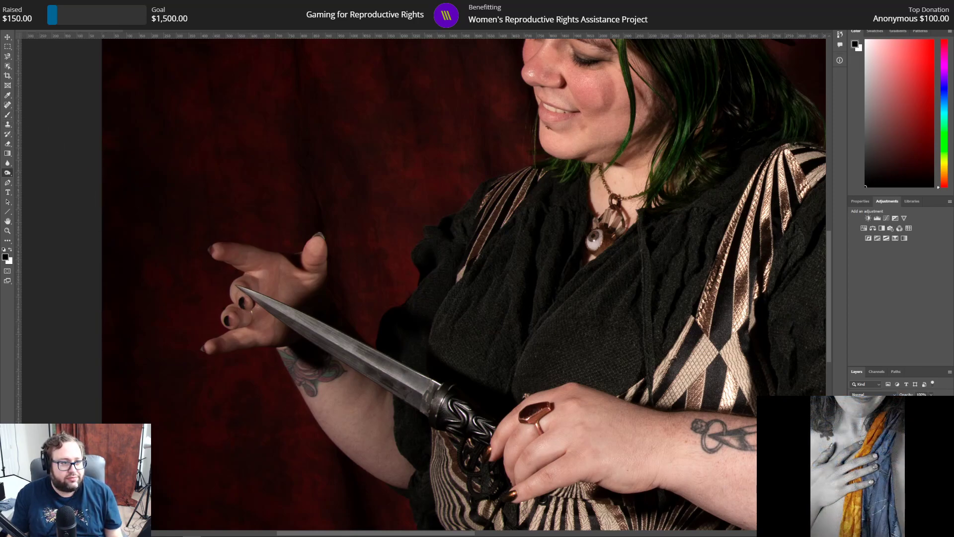
pyautogui.rightClick(73, 44)
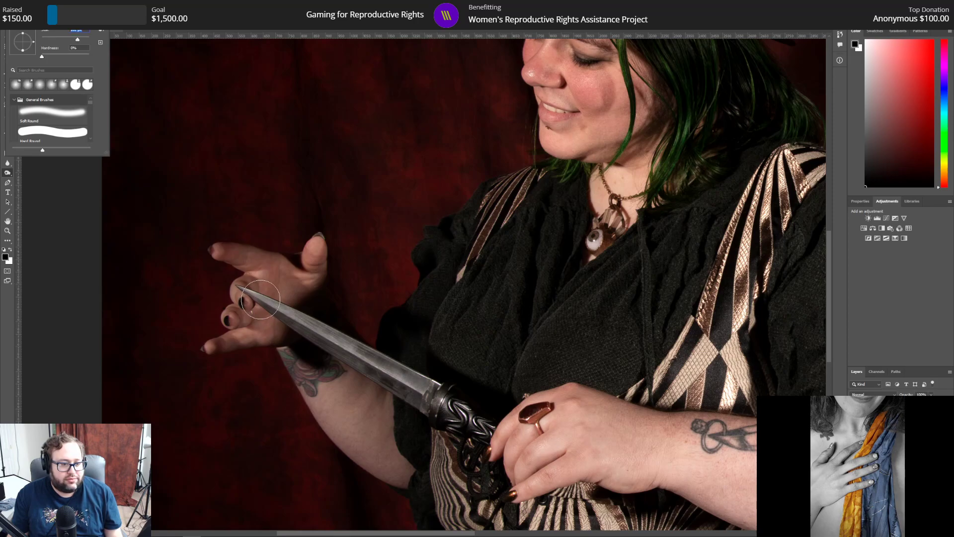
pyautogui.click(261, 300)
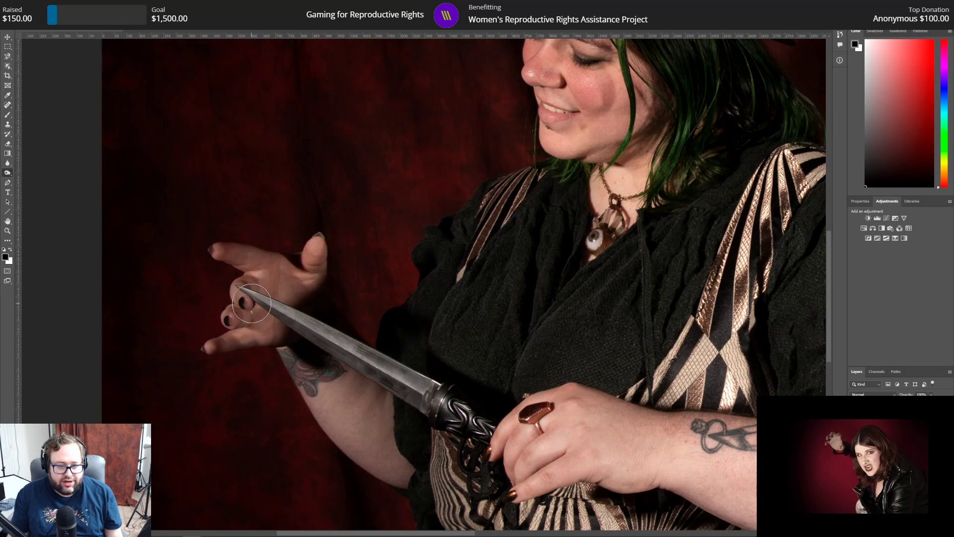
# Step: Switch to the Dodge tool and lighten the striped shoulder strap and the corset's metallic stripes
pyautogui.rightClick(8, 173)
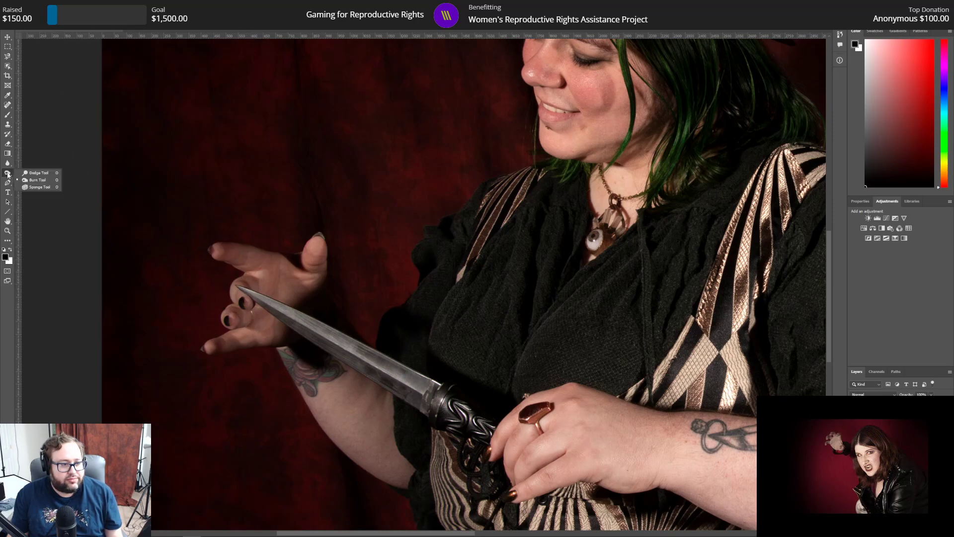
pyautogui.click(25, 181)
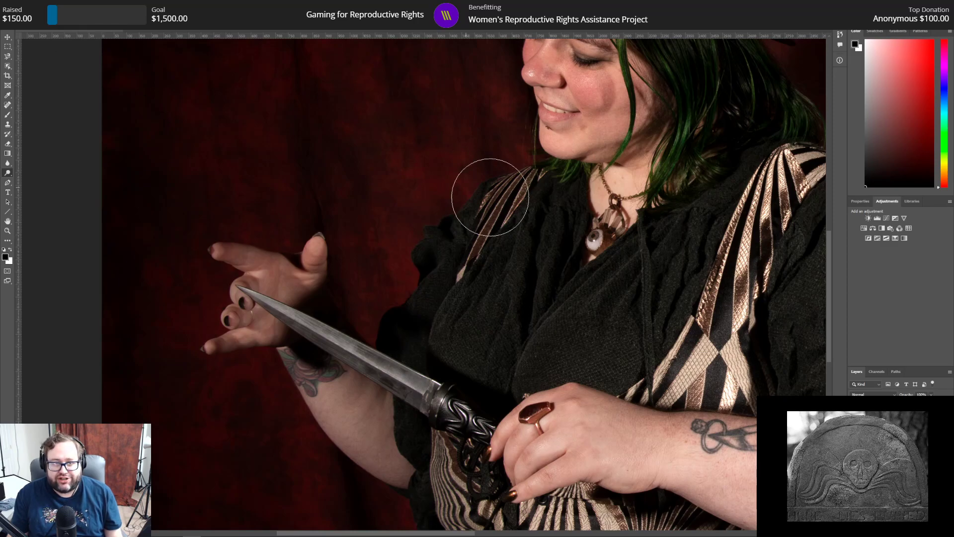
pyautogui.scroll(-5, 469, 187)
pyautogui.scroll(-3, 523, 438)
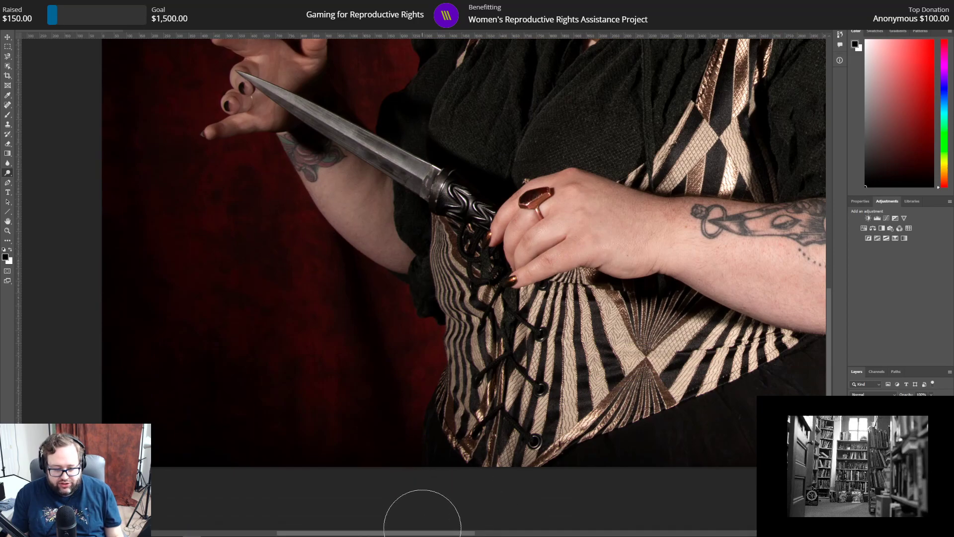
pyautogui.moveTo(423, 533); pyautogui.dragTo(508, 533)
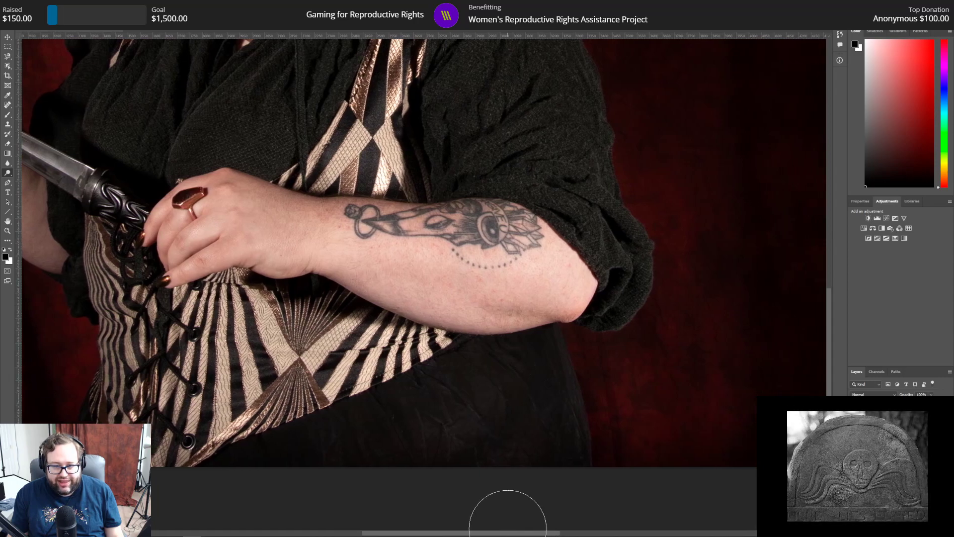
pyautogui.scroll(4, 519, 333)
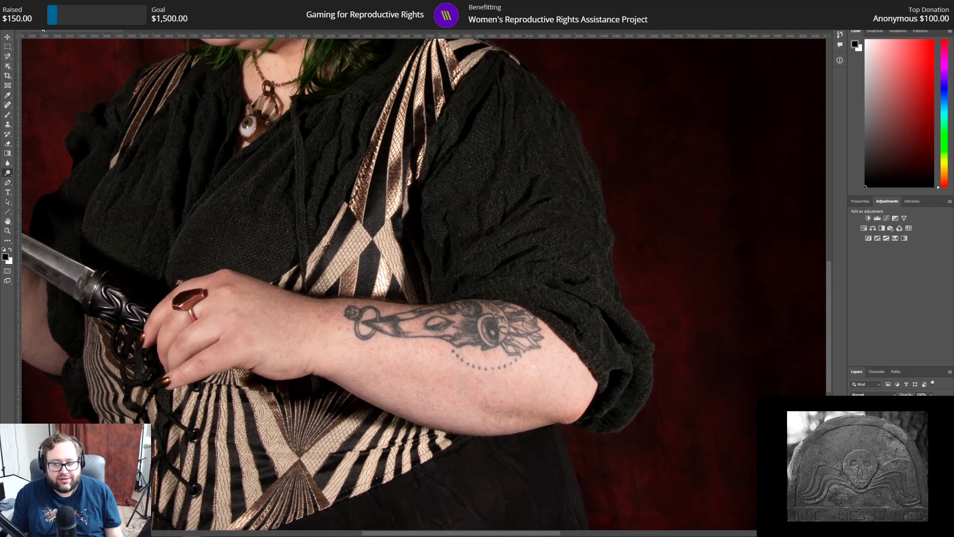
# Step: Burn the tattooed forearm's skin near the elbow and along the sleeve edge with a larger soft brush
pyautogui.rightClick(9, 172)
pyautogui.click(30, 175)
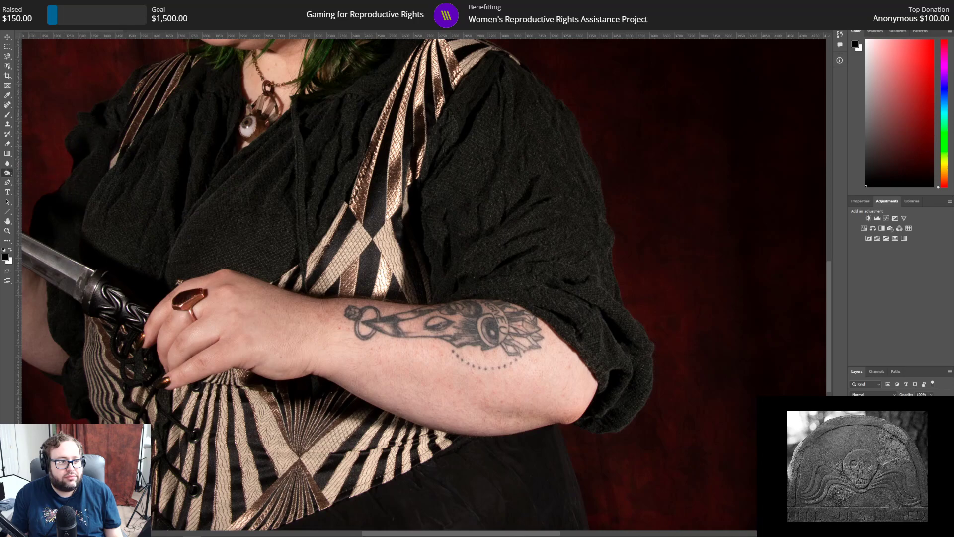
pyautogui.click(38, 19)
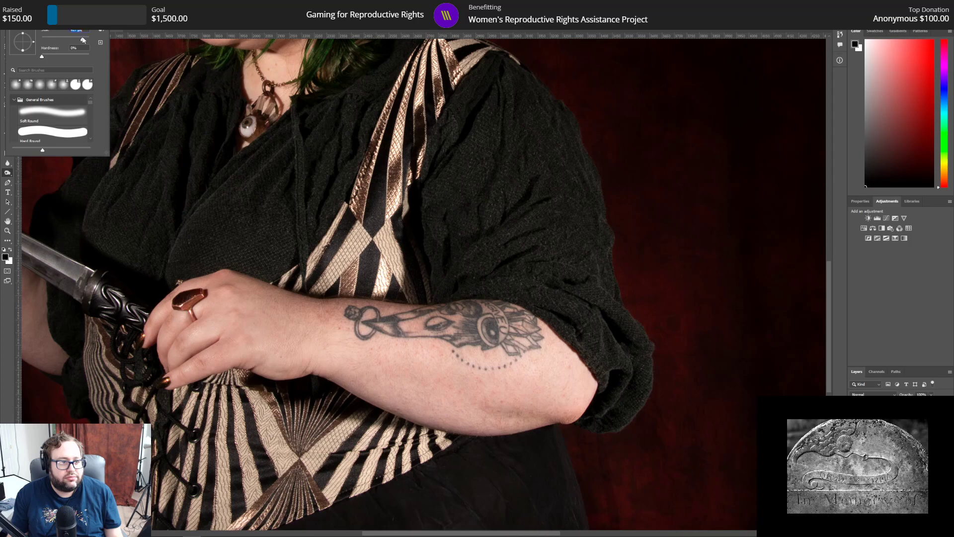
pyautogui.click(575, 376)
pyautogui.click(553, 379)
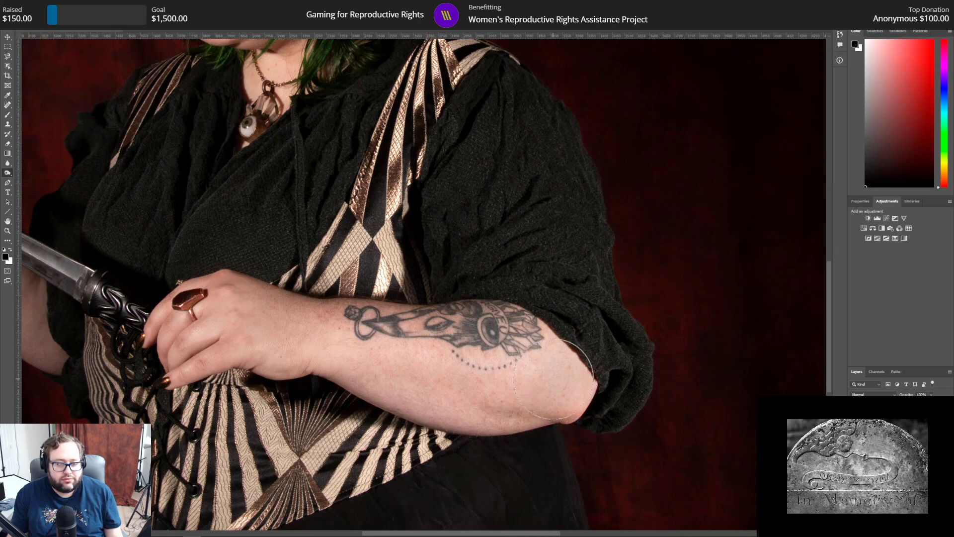
pyautogui.moveTo(550, 325)
pyautogui.mouseDown()
pyautogui.moveTo(576, 409)
pyautogui.moveTo(577, 391)
pyautogui.mouseUp()
# Step: Examine the forearm, hair, hat and red backdrop for areas that still need burning or dodging
pyautogui.scroll(6, 433, 363)
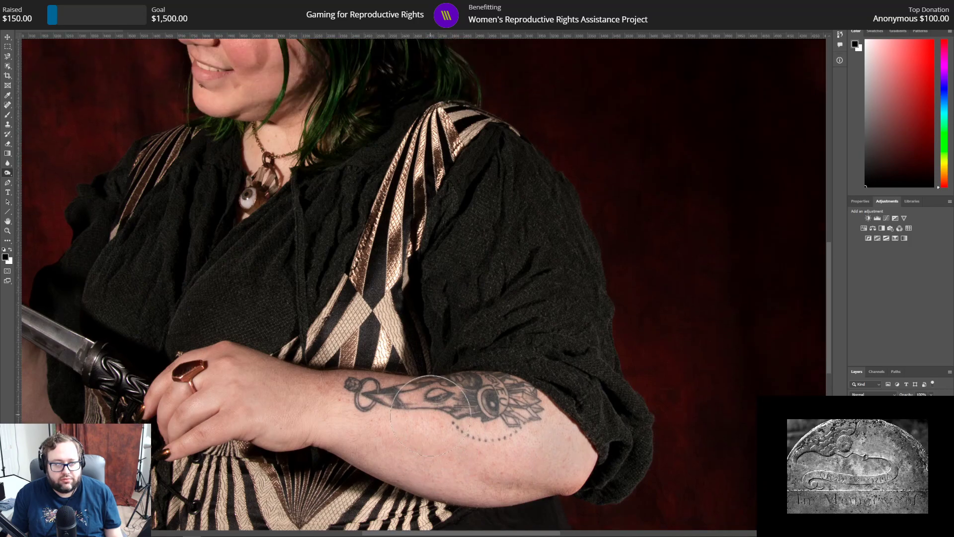
pyautogui.scroll(3, 425, 423)
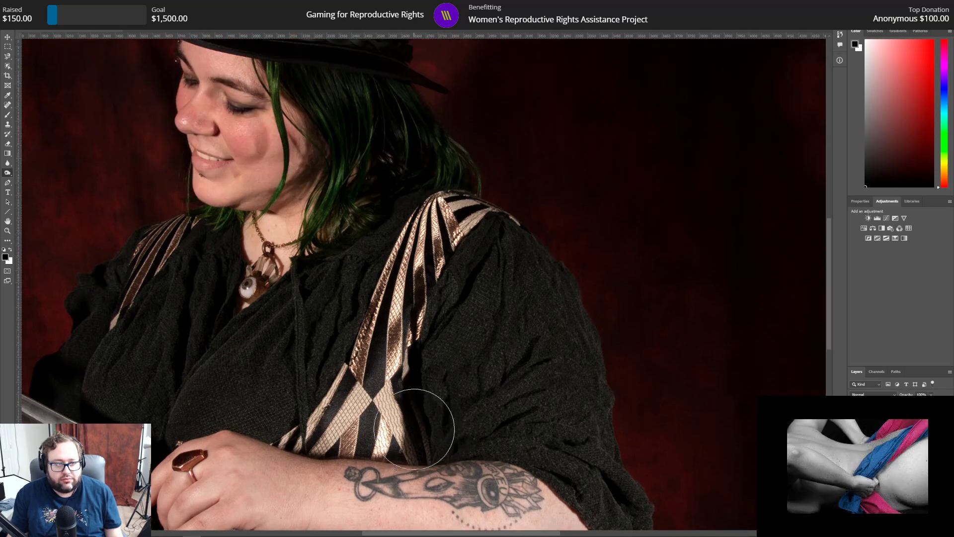
pyautogui.scroll(5, 414, 428)
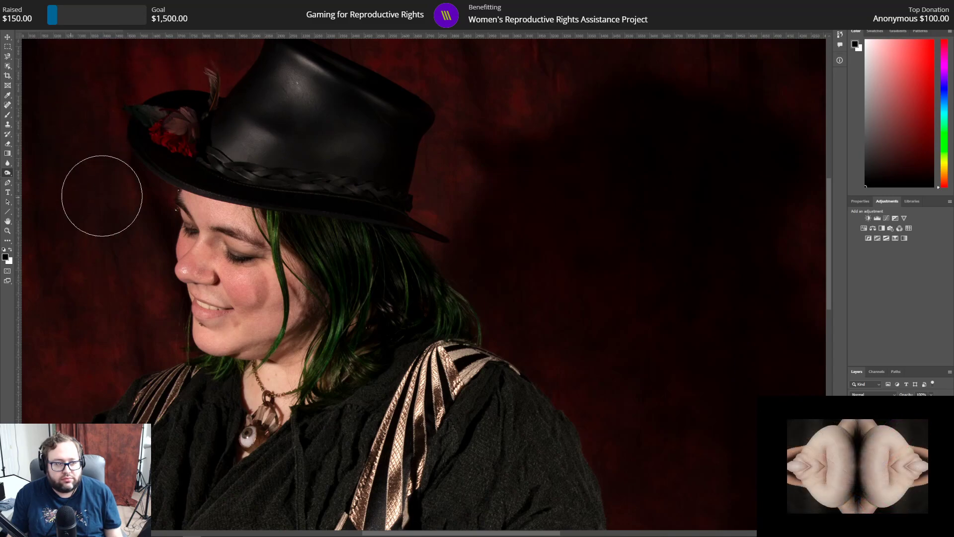
pyautogui.click(8, 172)
pyautogui.click(32, 174)
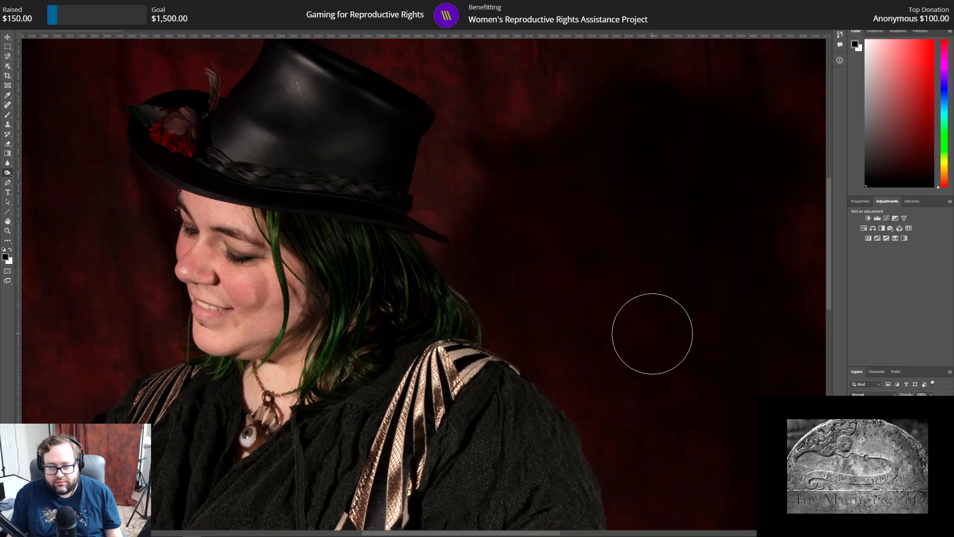
pyautogui.scroll(-3, 652, 336)
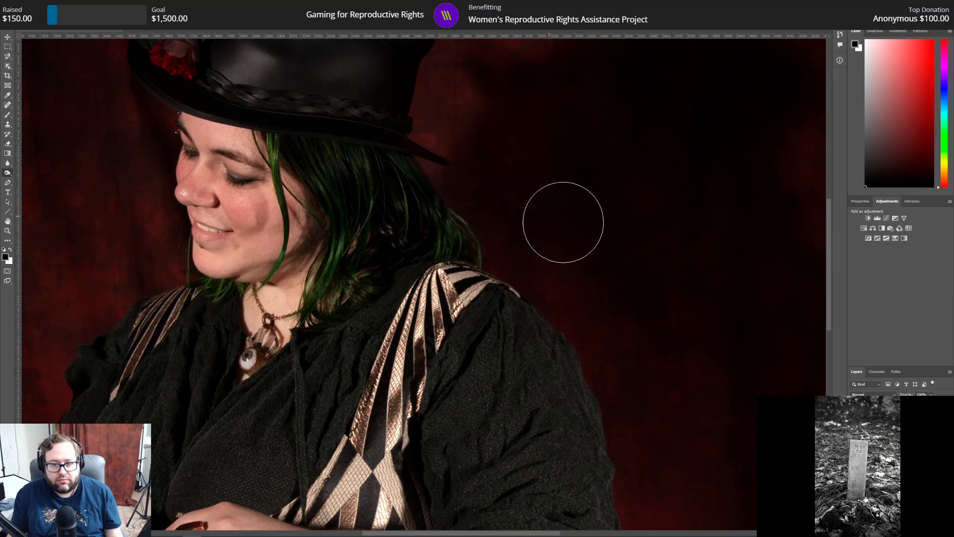
pyautogui.scroll(3, 639, 323)
pyautogui.scroll(-2, 605, 302)
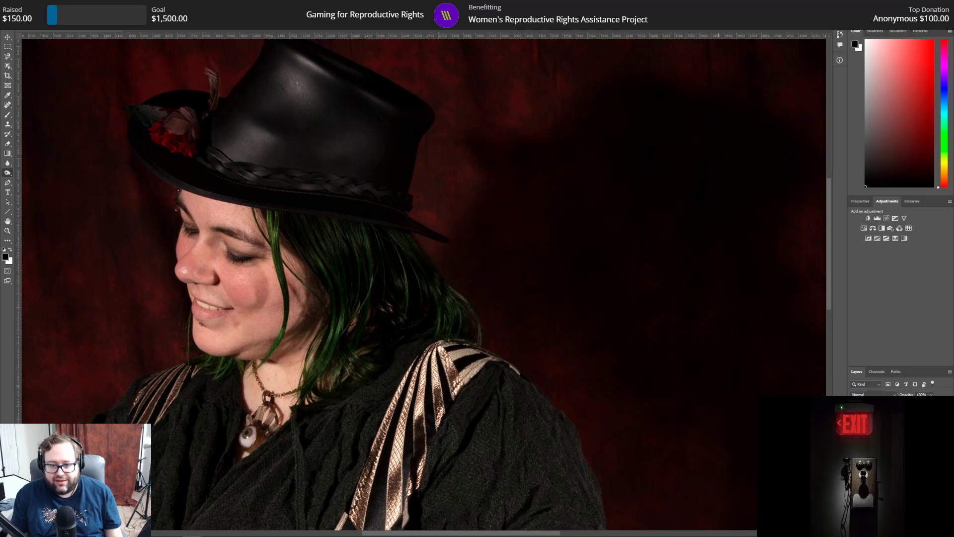
# Step: Examine the hat, sleeve, tattooed forearm and red backdrop up close and the whole portrait at reduced size for remaining tonal problems
pyautogui.scroll(-1, 766, 436)
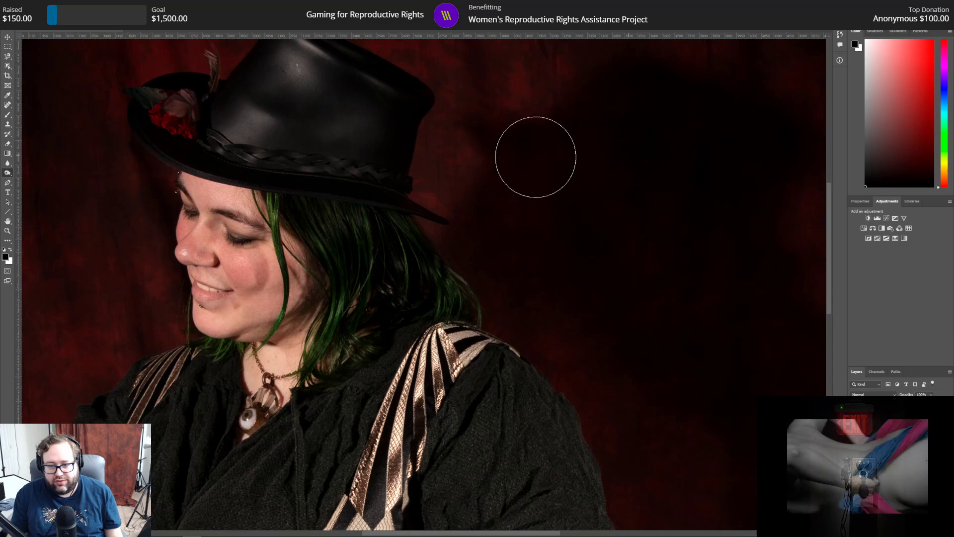
pyautogui.scroll(3, 754, 366)
pyautogui.scroll(-4, 726, 428)
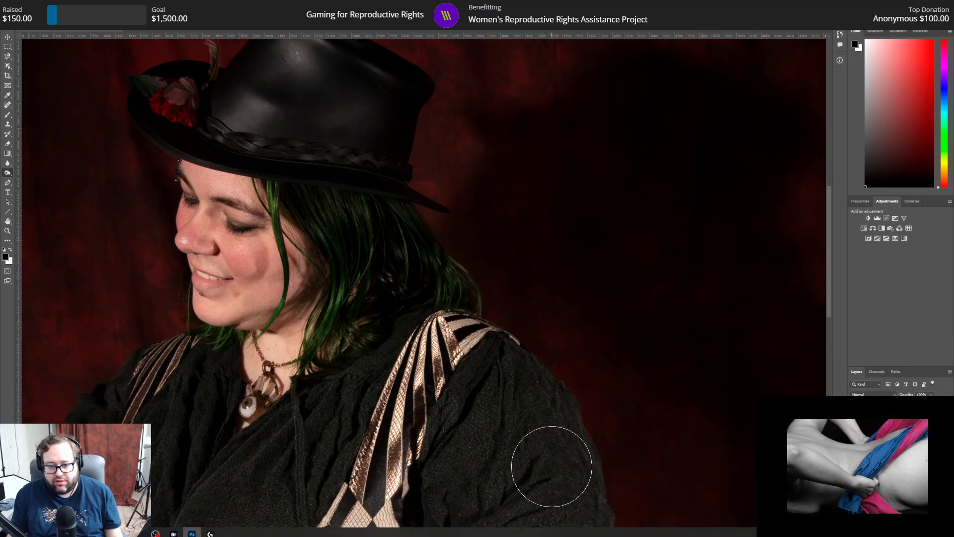
pyautogui.hscroll(10, 541, 533)
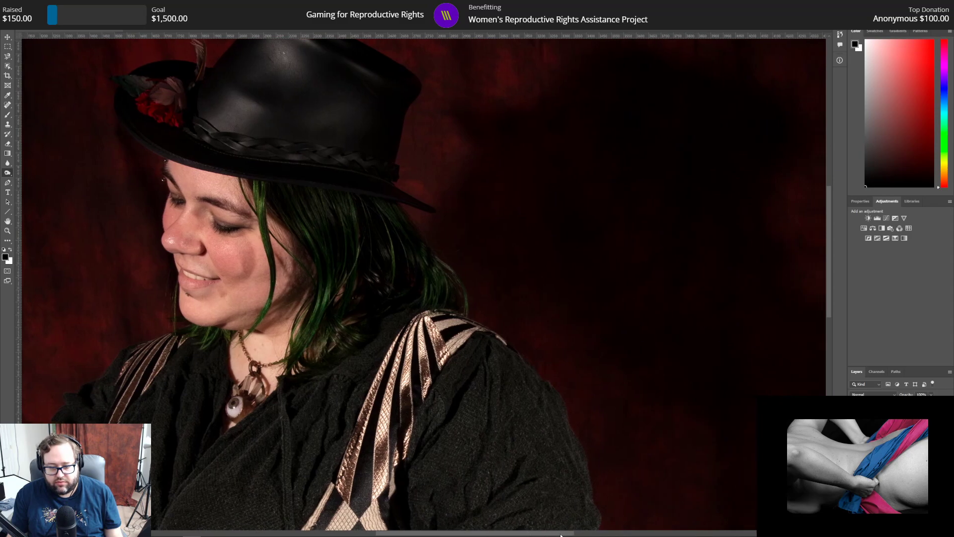
pyautogui.scroll(-6, 592, 485)
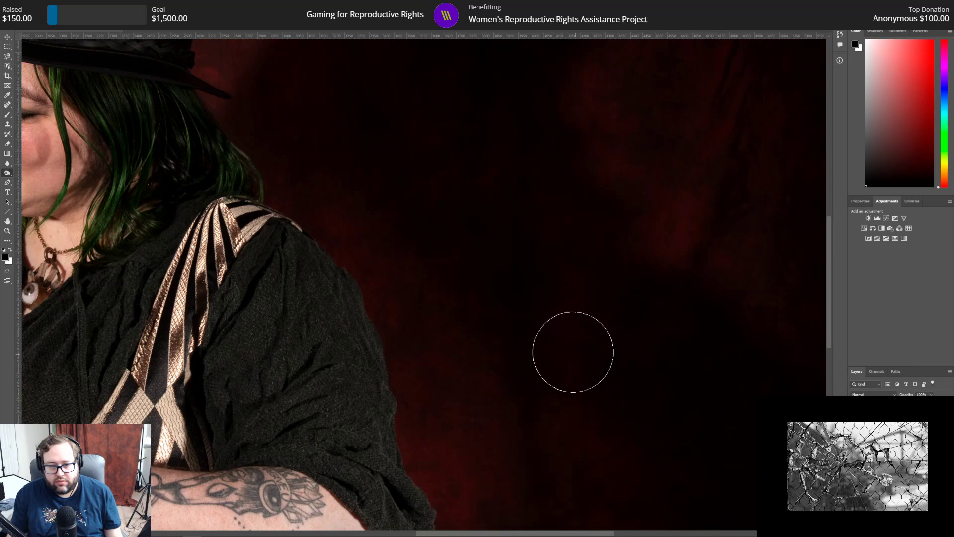
pyautogui.scroll(5, 590, 387)
pyautogui.scroll(-2, 613, 454)
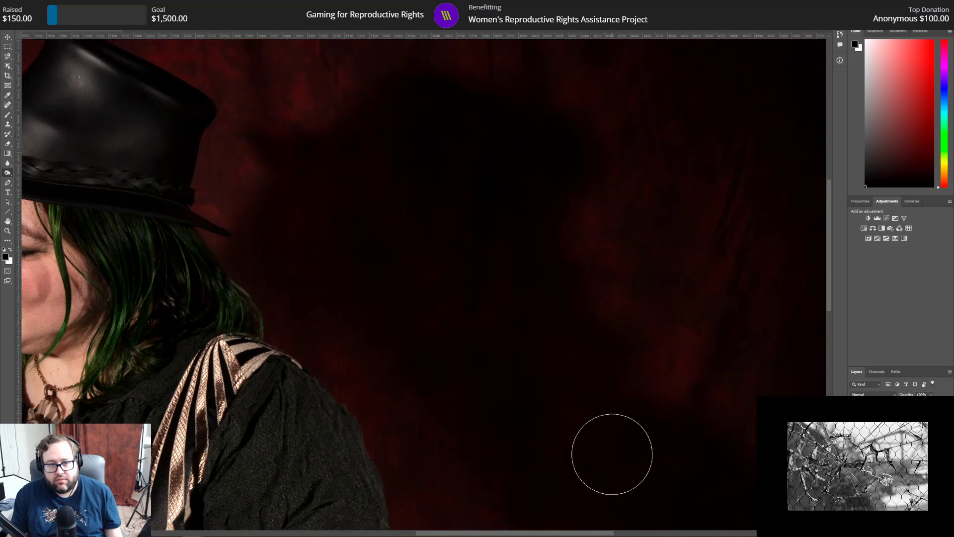
pyautogui.scroll(-3, 613, 454)
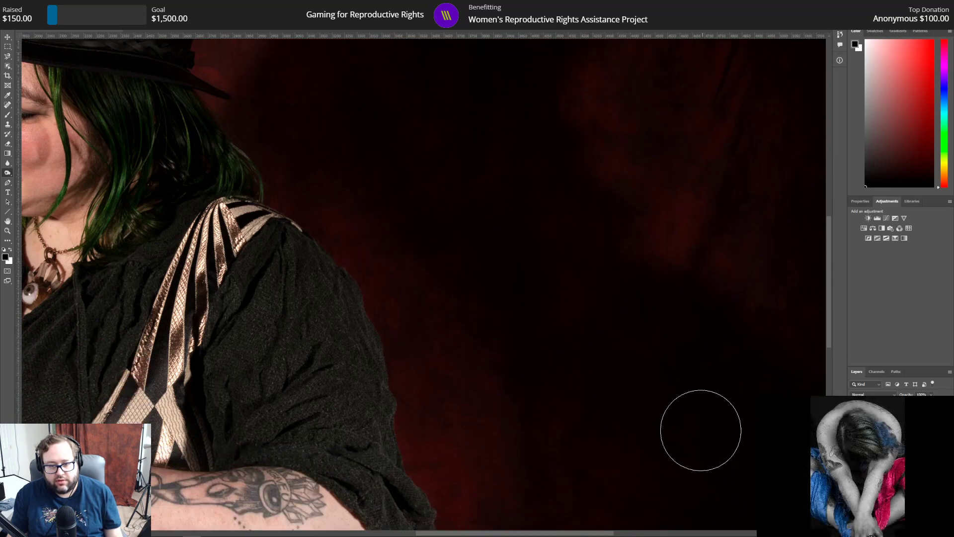
pyautogui.scroll(-7, 699, 437)
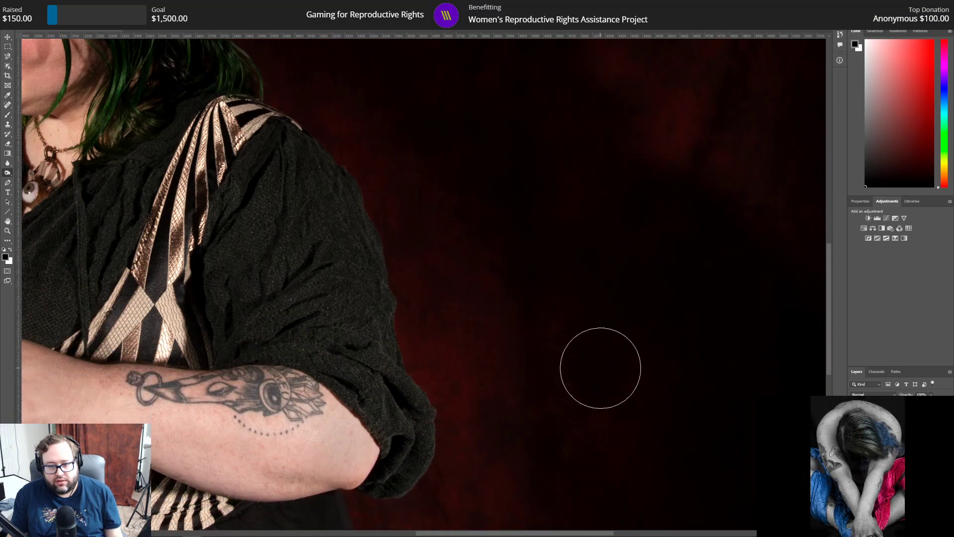
pyautogui.scroll(-2, 690, 430)
pyautogui.scroll(-2, 692, 431)
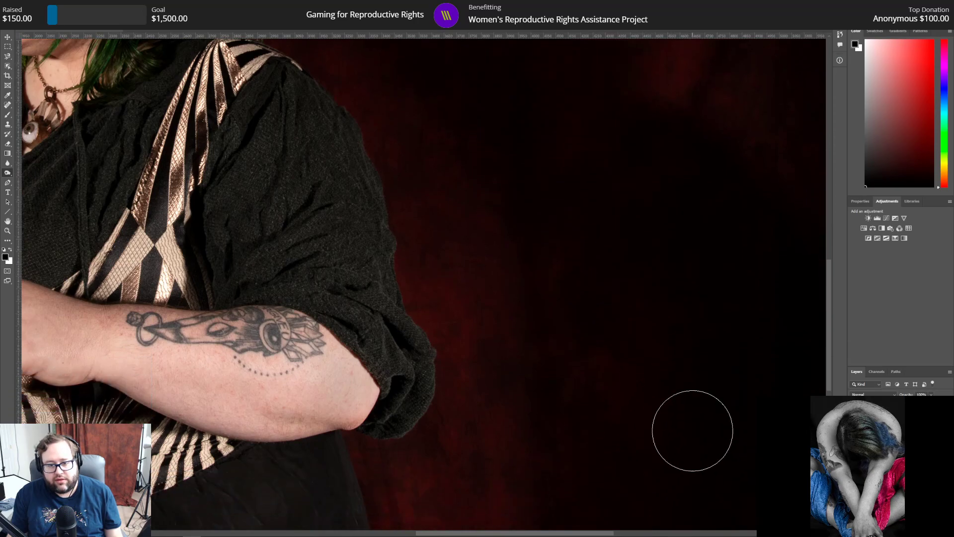
pyautogui.scroll(-2, 695, 404)
pyautogui.scroll(-3, 695, 405)
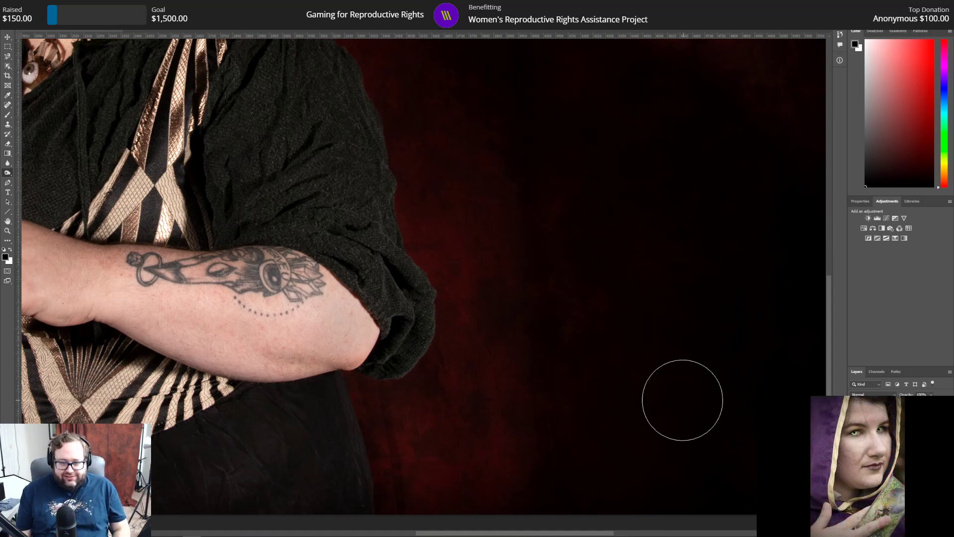
pyautogui.scroll(8, 639, 396)
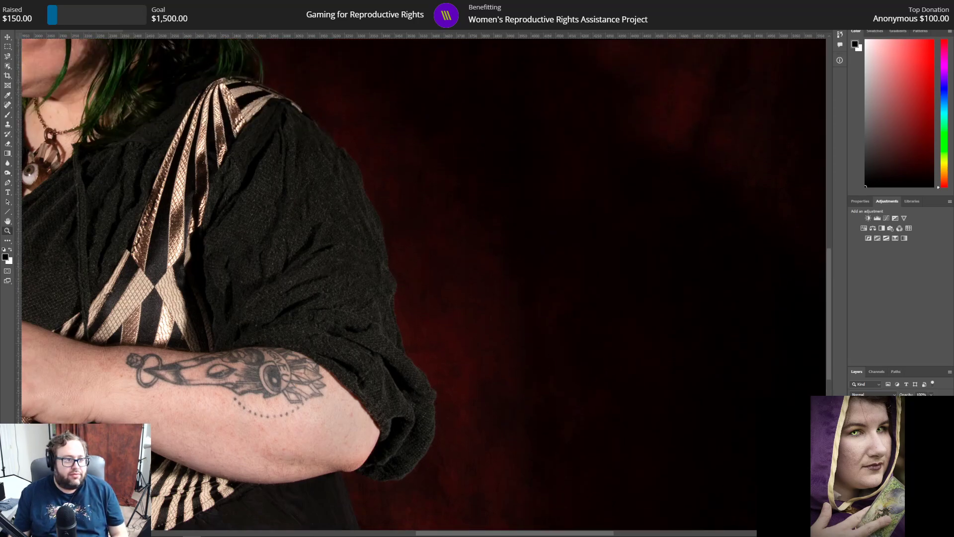
pyautogui.keyDown('alt'); pyautogui.click(520, 194); pyautogui.keyUp('alt')
pyautogui.keyDown('alt'); pyautogui.click(520, 194); pyautogui.keyUp('alt')
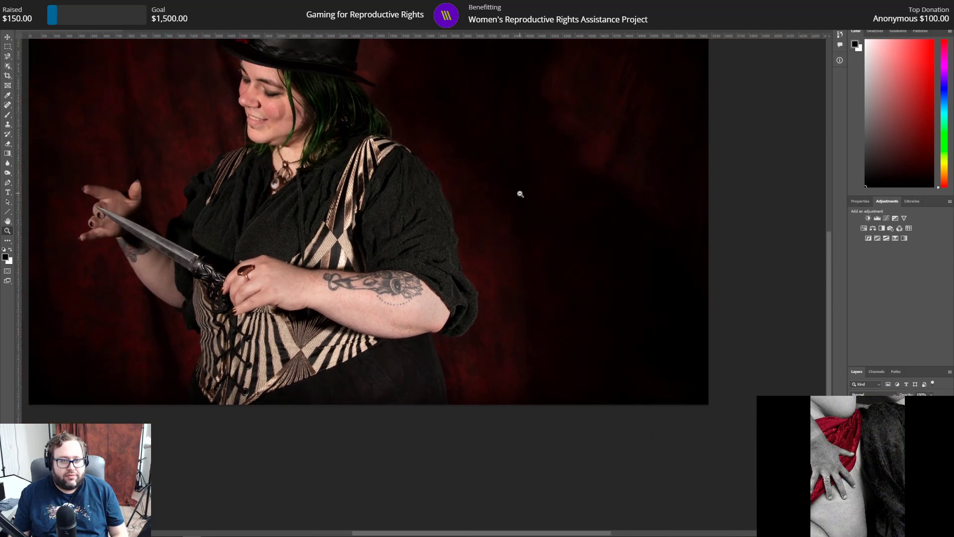
pyautogui.keyDown('alt'); pyautogui.click(520, 194); pyautogui.keyUp('alt')
pyautogui.scroll(2, 502, 308)
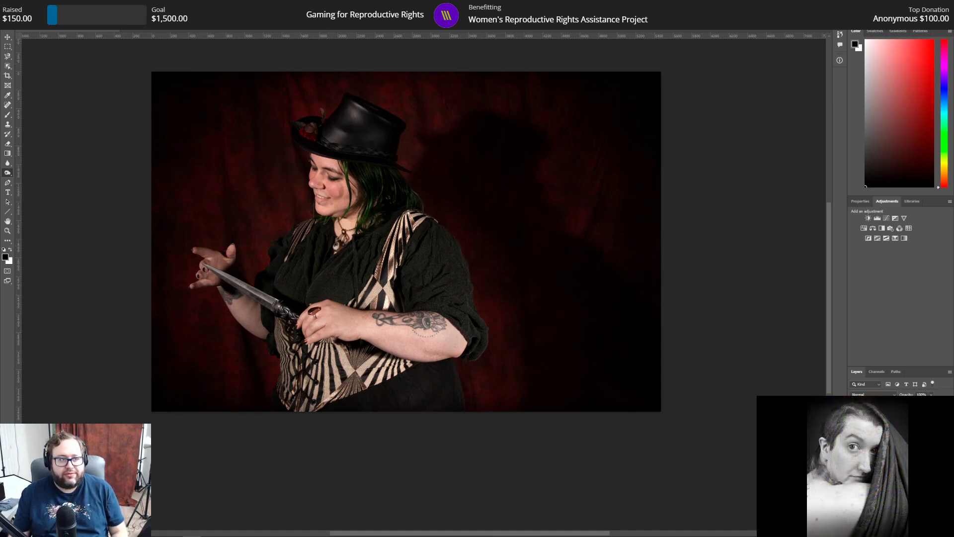
# Step: Save the retouched colour PSD, and convert the image to monochrome with a Black & White adjustment layer, opening its properties
pyautogui.click(16, 5)
pyautogui.click(38, 88)
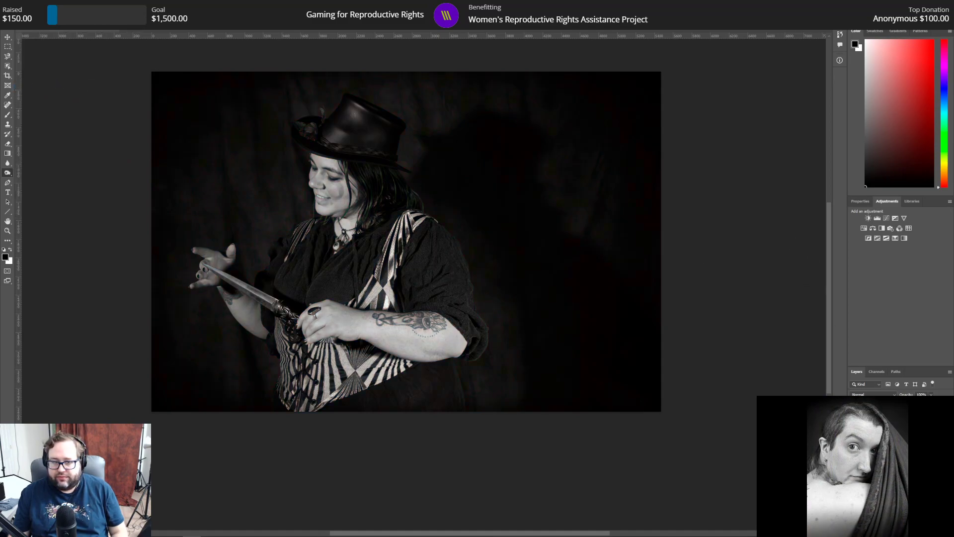
pyautogui.scroll(1, 681, 293)
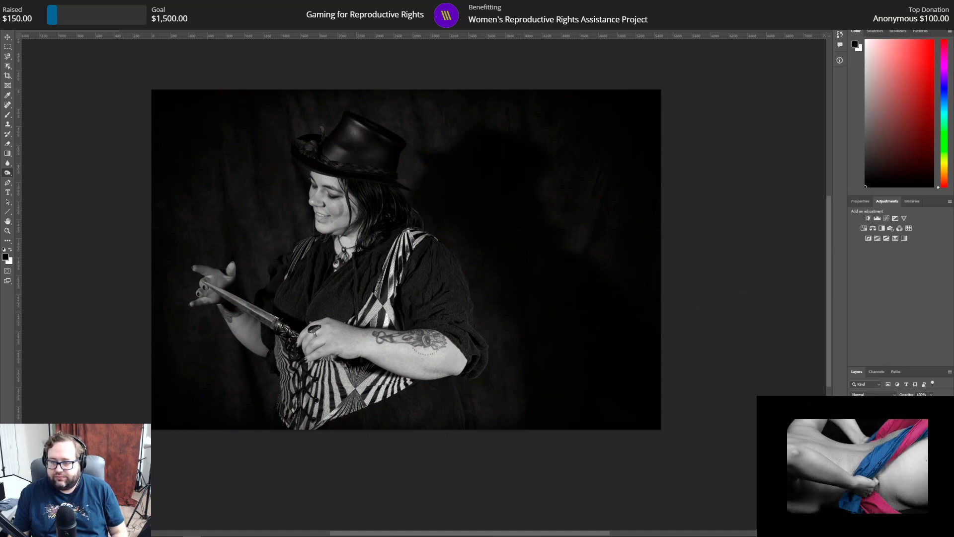
pyautogui.click(890, 438)
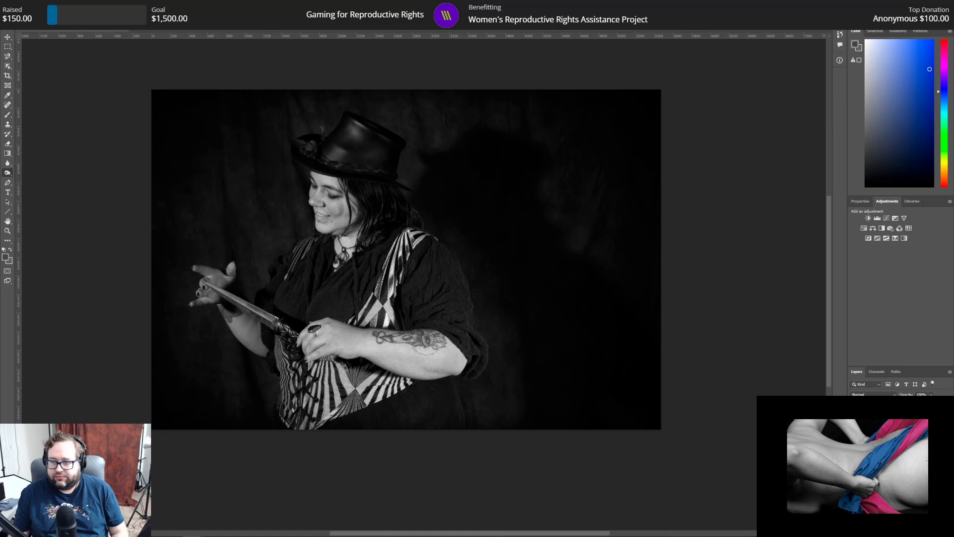
pyautogui.click(861, 201)
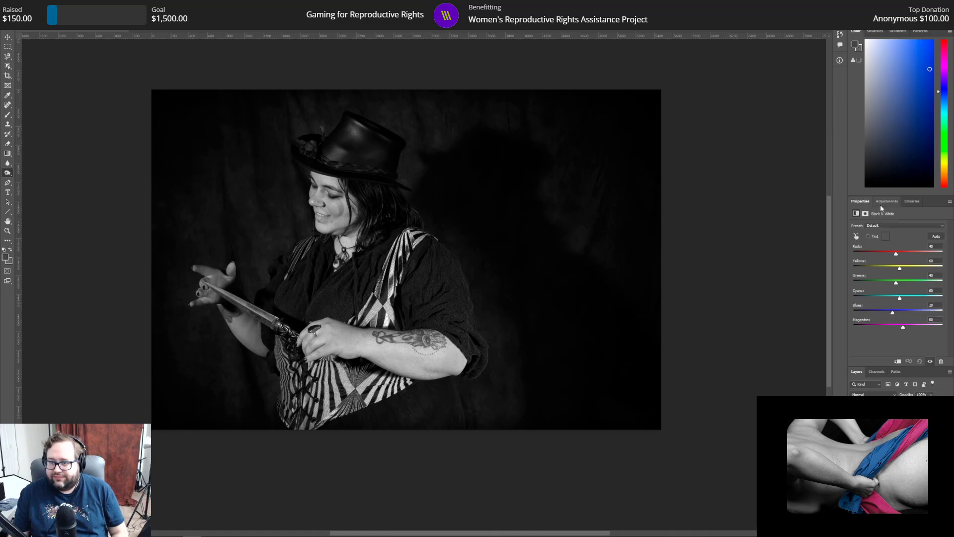
# Step: Try the Maximum Black and Maximum White presets on the Black & White adjustment layer
pyautogui.click(890, 226)
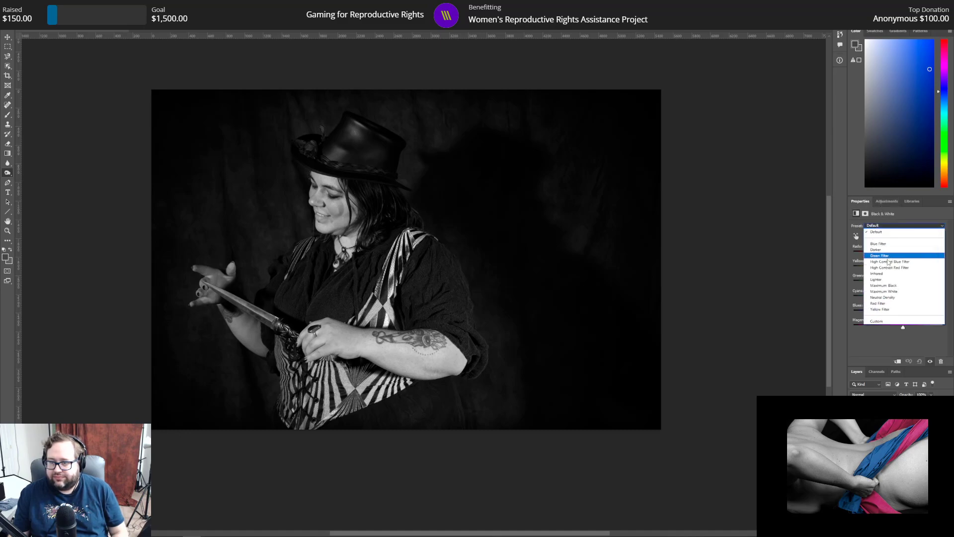
pyautogui.click(884, 285)
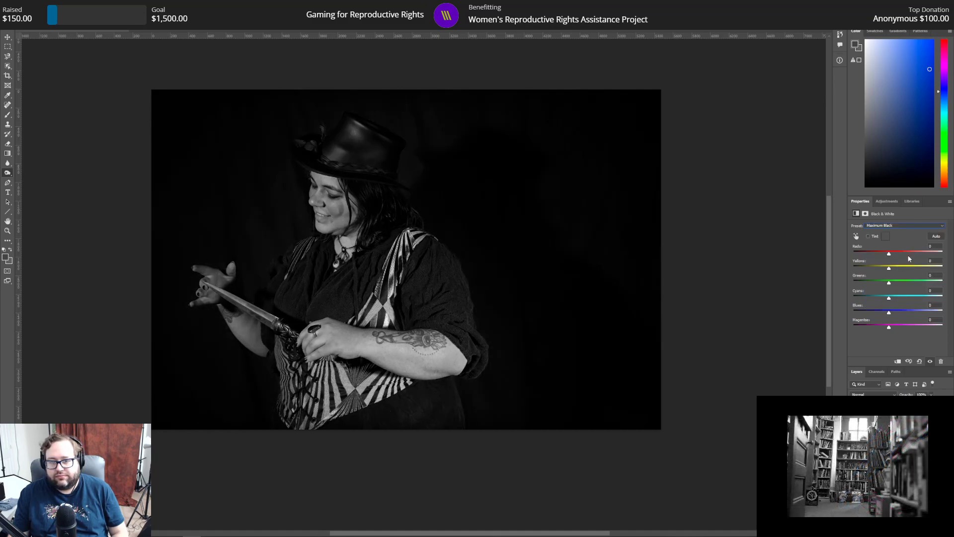
pyautogui.click(899, 227)
pyautogui.click(891, 295)
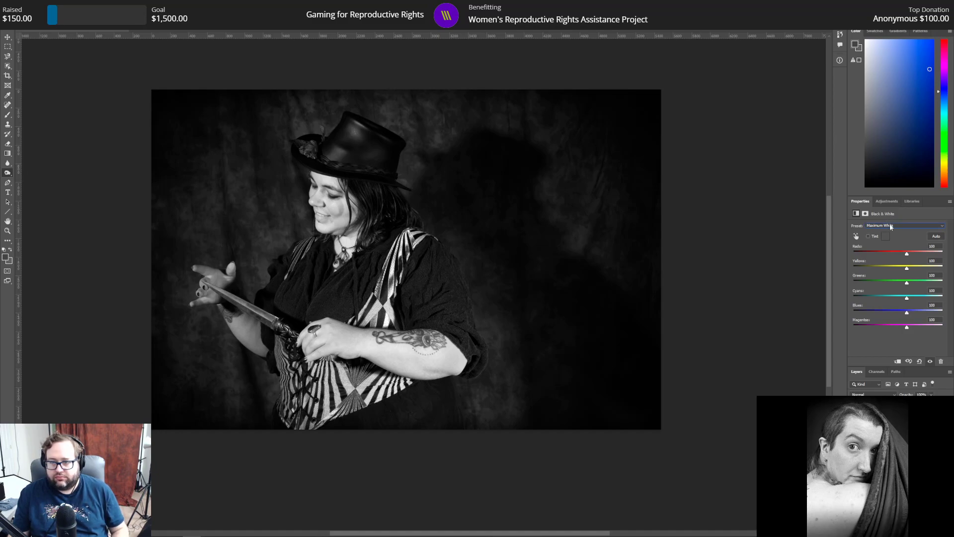
# Step: Try the Black & White adjustment's Reds value as low as -200, and reset it to 100
pyautogui.moveTo(907, 254); pyautogui.dragTo(863, 253)
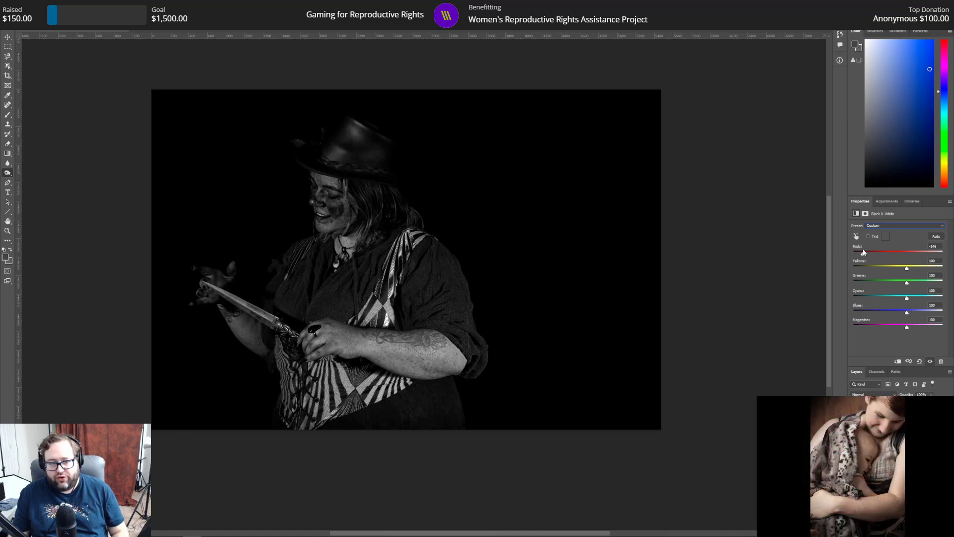
pyautogui.moveTo(864, 252); pyautogui.dragTo(760, 237)
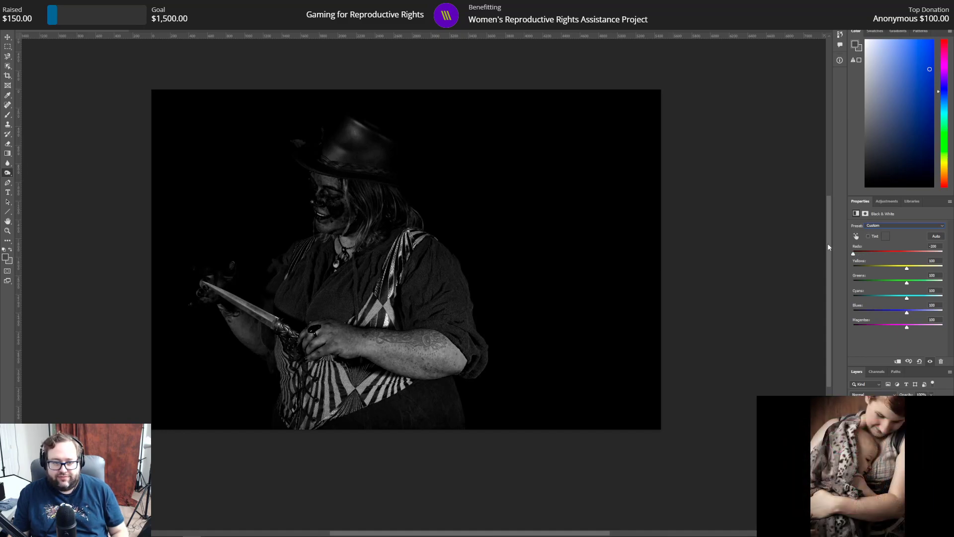
pyautogui.moveTo(852, 248); pyautogui.dragTo(864, 249)
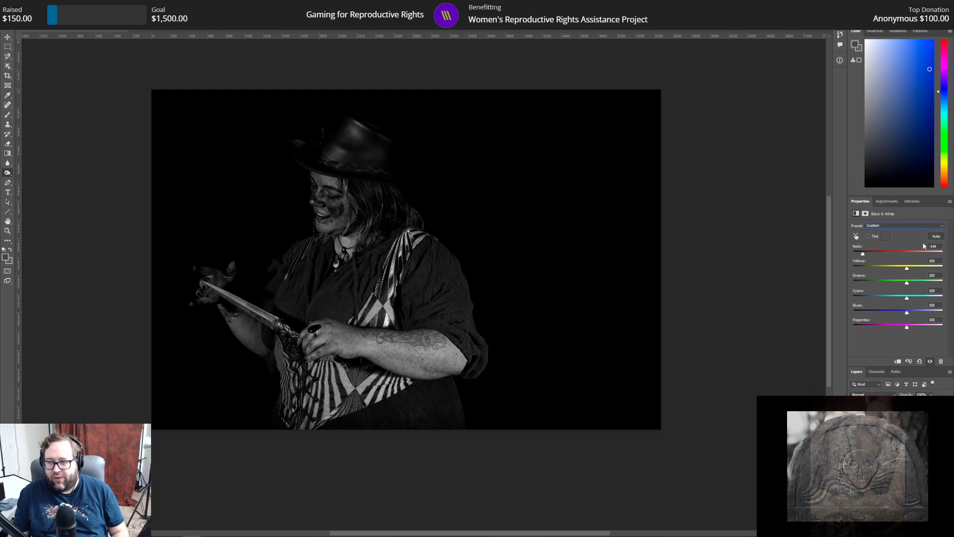
pyautogui.moveTo(937, 247); pyautogui.dragTo(899, 249)
pyautogui.write('100')
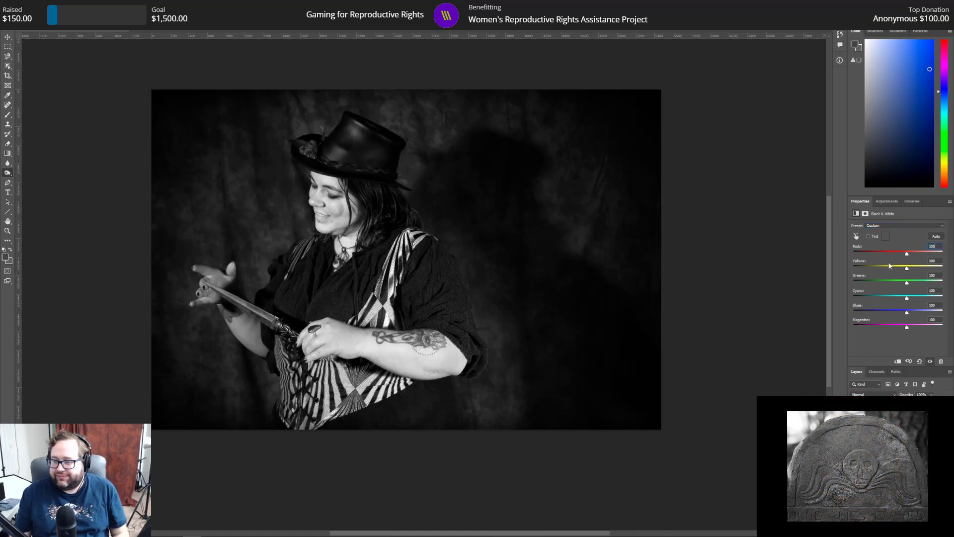
# Step: Apply the Maximum Black preset to the Black & White adjustment, and set Reds to 27, Yellows to 75 and Greens to 300
pyautogui.click(907, 227)
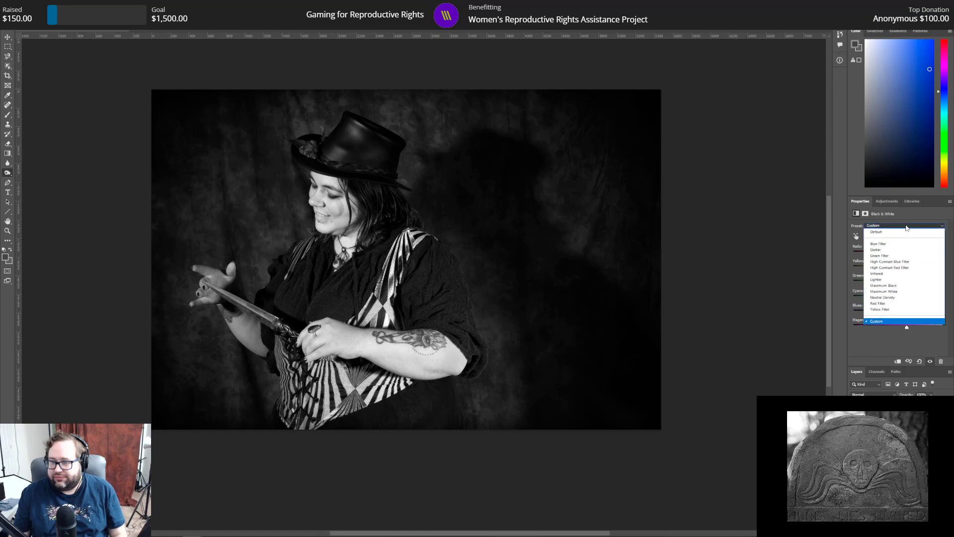
pyautogui.click(898, 286)
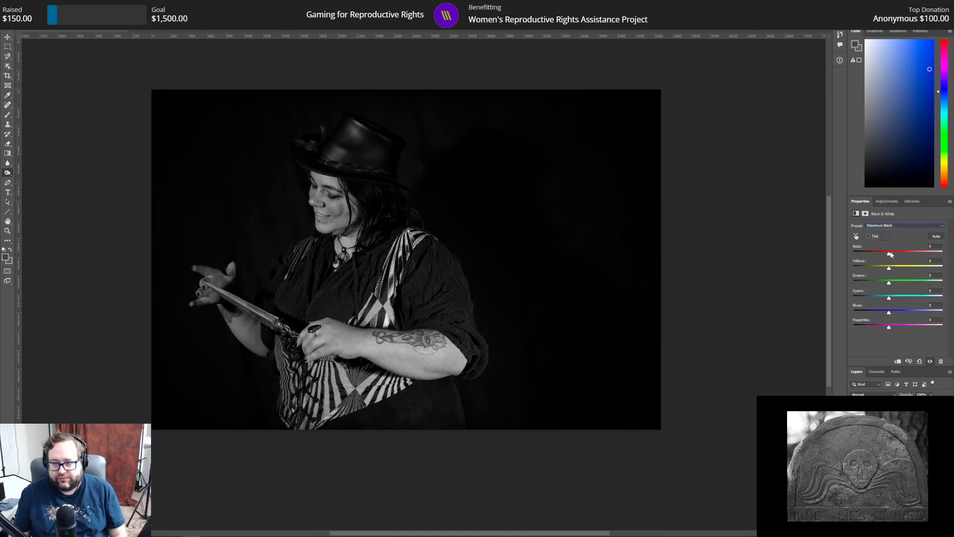
pyautogui.moveTo(891, 268)
pyautogui.mouseDown()
pyautogui.moveTo(912, 273)
pyautogui.moveTo(895, 255)
pyautogui.moveTo(806, 263)
pyautogui.moveTo(905, 271)
pyautogui.mouseUp()
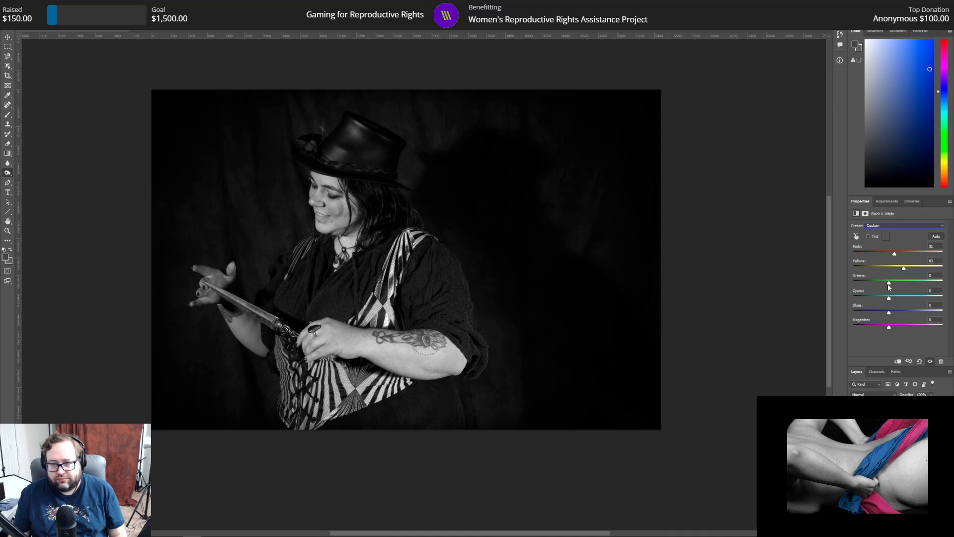
pyautogui.moveTo(889, 282); pyautogui.dragTo(942, 282)
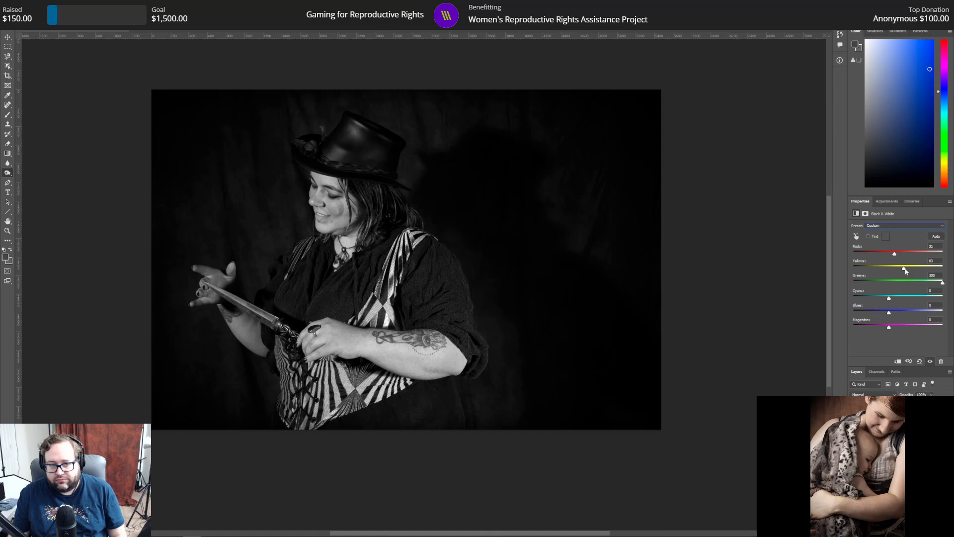
pyautogui.moveTo(905, 268)
pyautogui.mouseDown()
pyautogui.moveTo(945, 268)
pyautogui.moveTo(902, 268)
pyautogui.mouseUp()
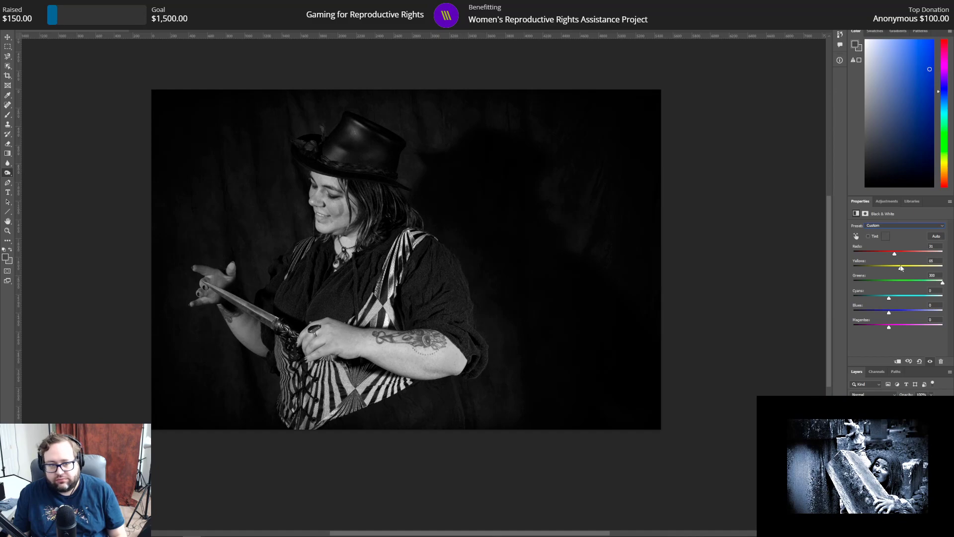
pyautogui.moveTo(902, 268); pyautogui.dragTo(903, 269)
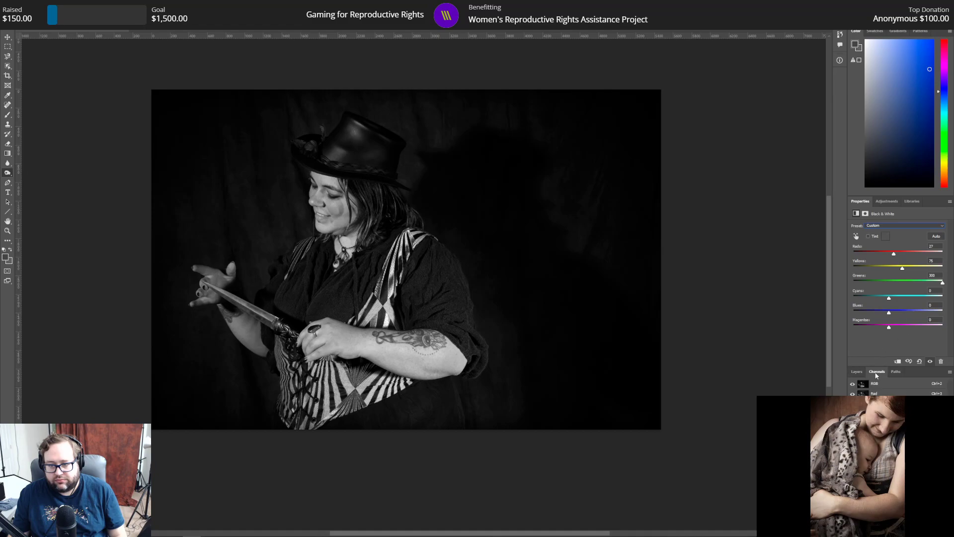
# Step: Add a Curves adjustment layer and move its white point to input 220 to brighten the highlights
pyautogui.click(888, 202)
pyautogui.click(888, 218)
pyautogui.moveTo(942, 321); pyautogui.dragTo(930, 326)
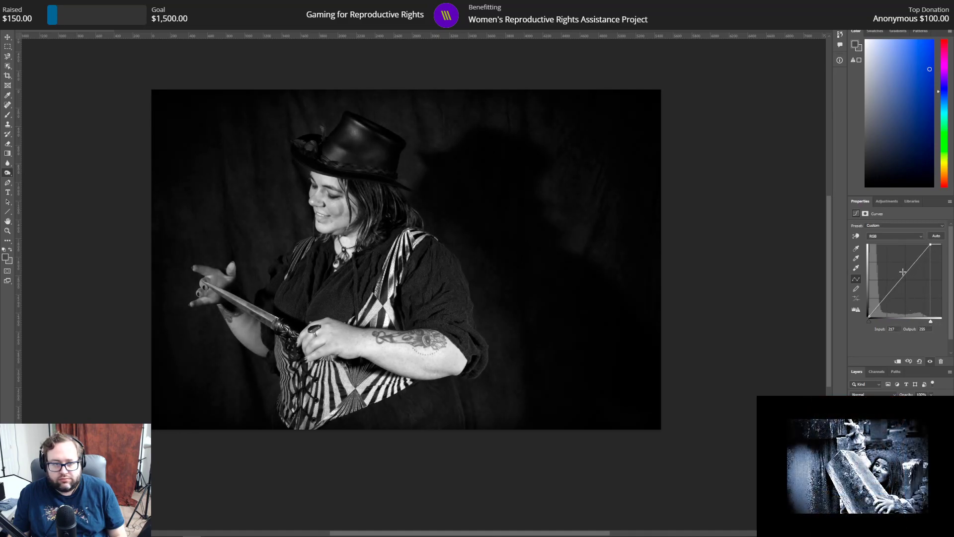
pyautogui.moveTo(932, 323); pyautogui.dragTo(933, 323)
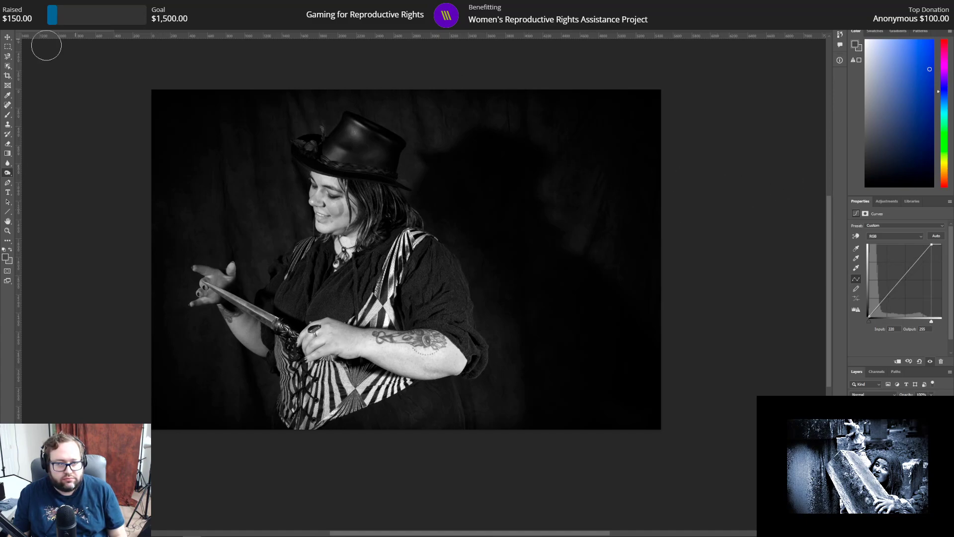
# Step: Save the black-and-white version as 043 bw.psd in Photoshop format with Maximize Compatibility on
pyautogui.click(15, 5)
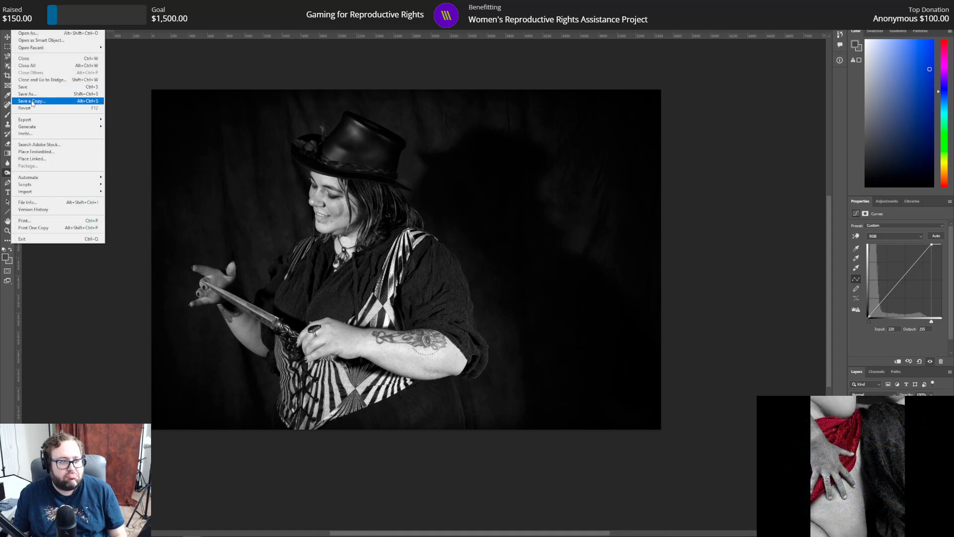
pyautogui.click(28, 93)
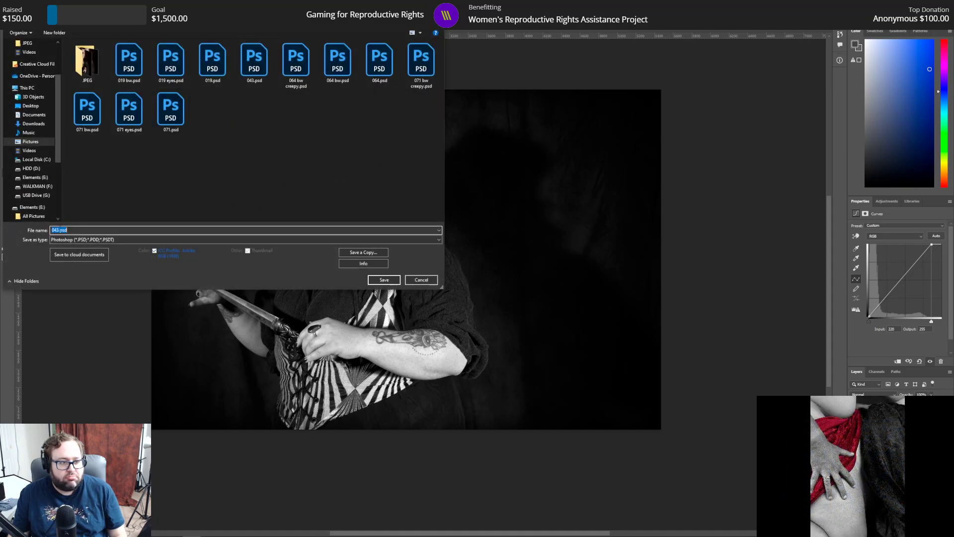
pyautogui.click(59, 229)
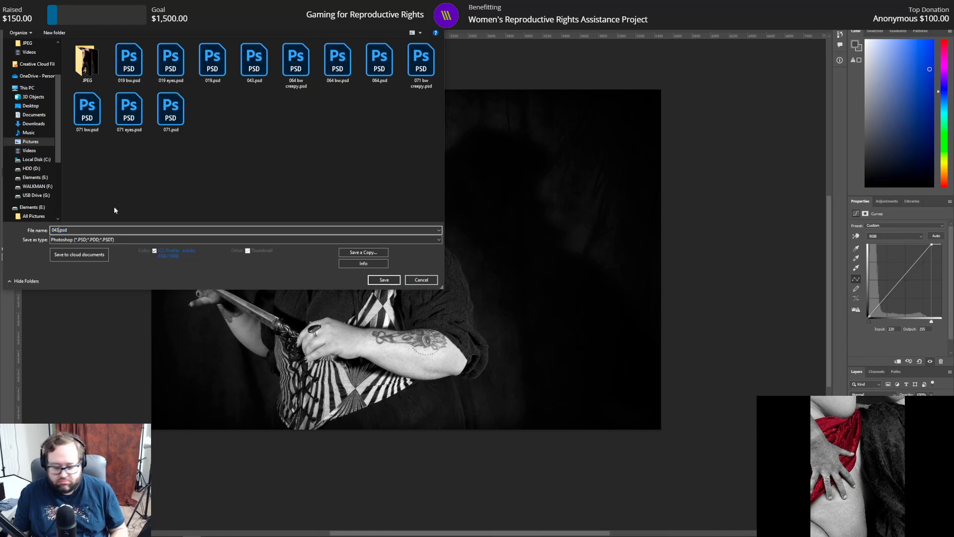
pyautogui.write('bw')
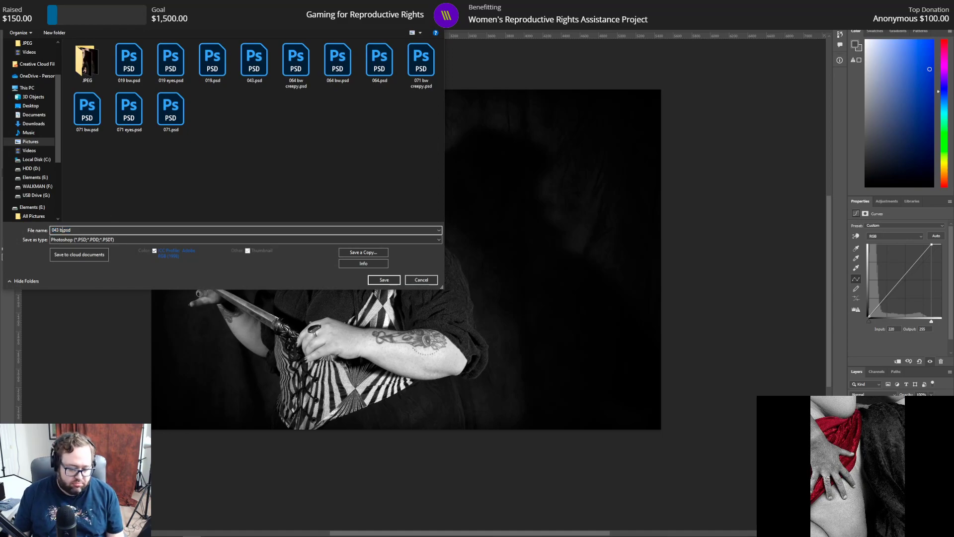
pyautogui.press('Return')
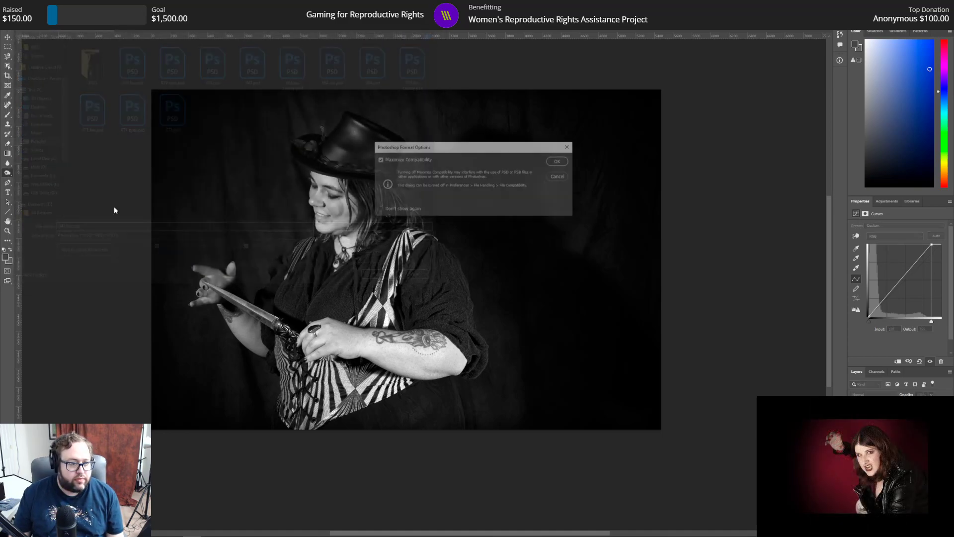
pyautogui.press('Return')
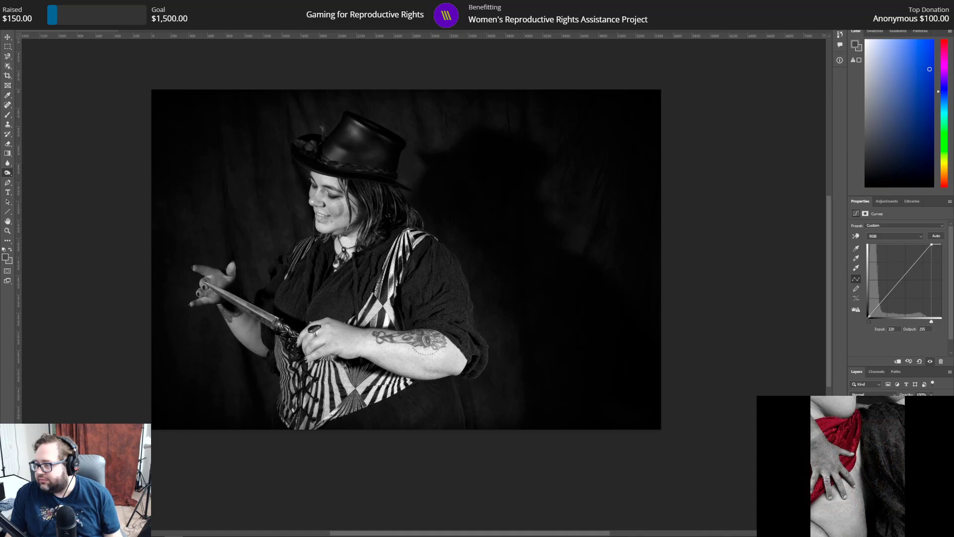
# Step: Switch to the img_008.tif document and duplicate its Background layer as Background copy
pyautogui.hotkey('ctrl', 'Tab')
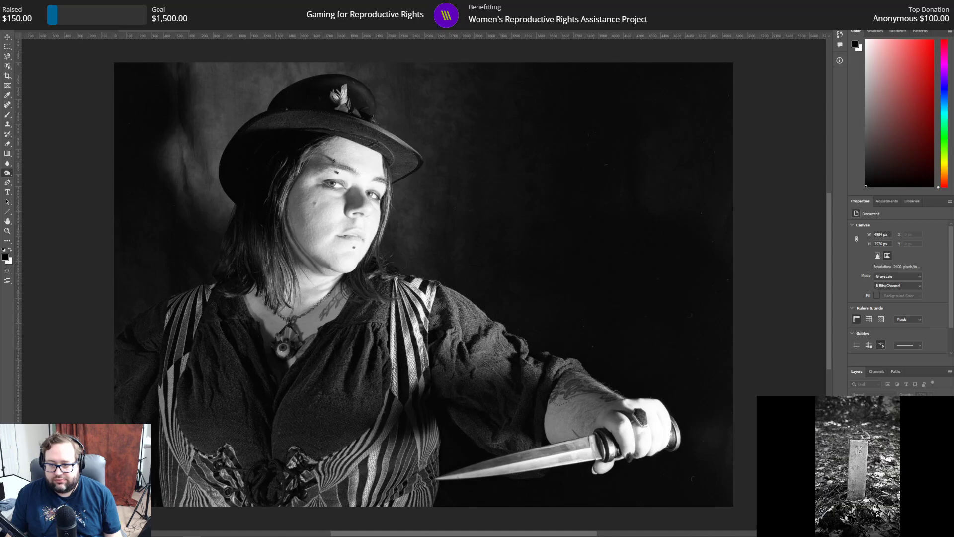
pyautogui.hotkey('ctrl', 'j')
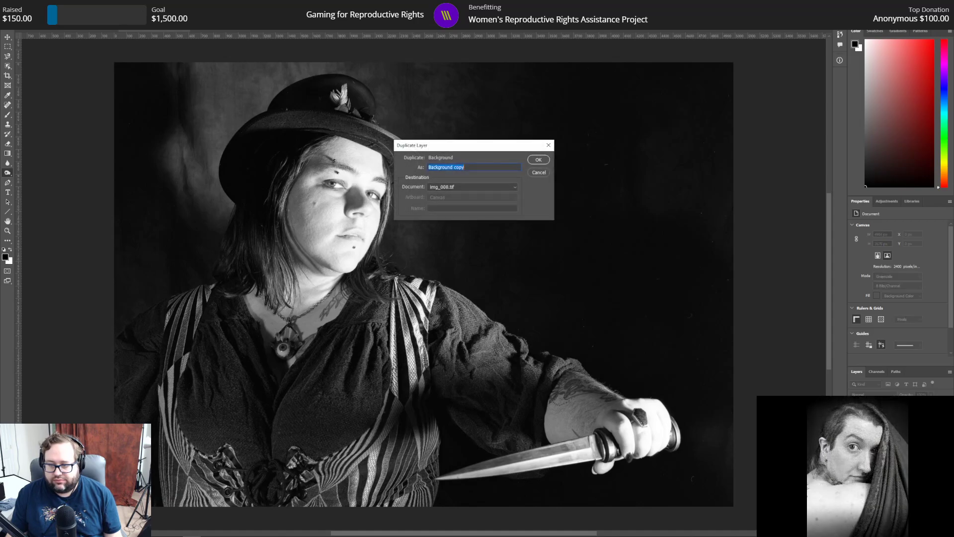
pyautogui.click(538, 159)
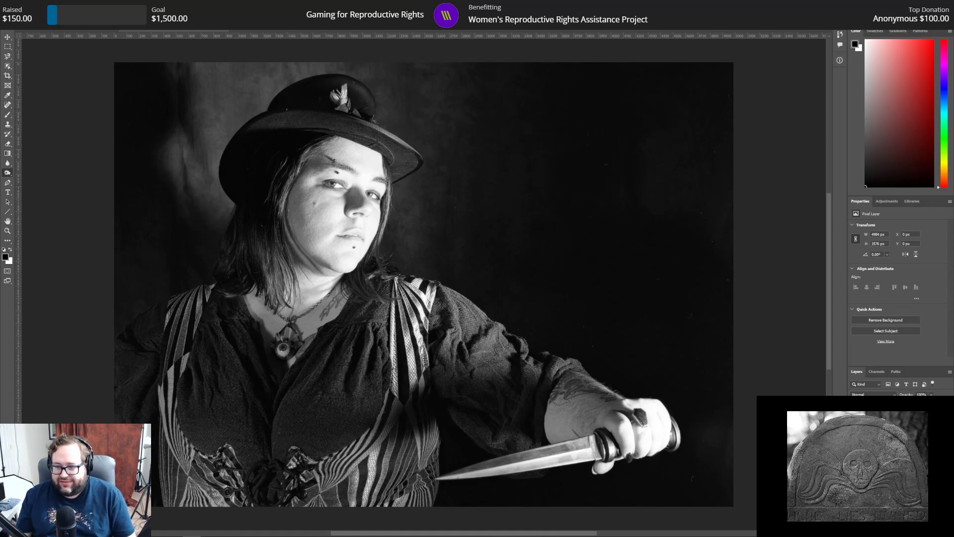
# Step: Try a Curves adjustment layer on the grayscale img_008.tif image, and undo it
pyautogui.rightClick(895, 419)
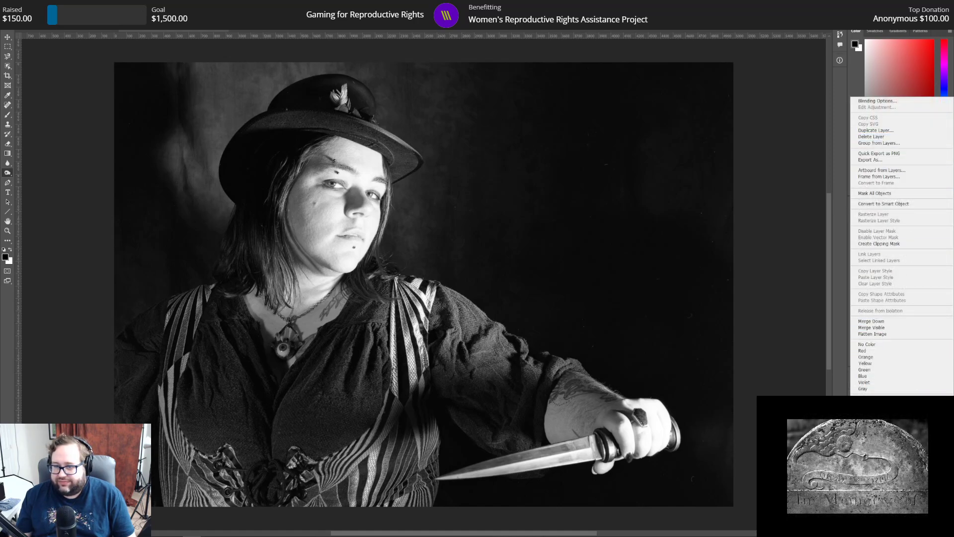
pyautogui.press('Escape')
pyautogui.click(887, 201)
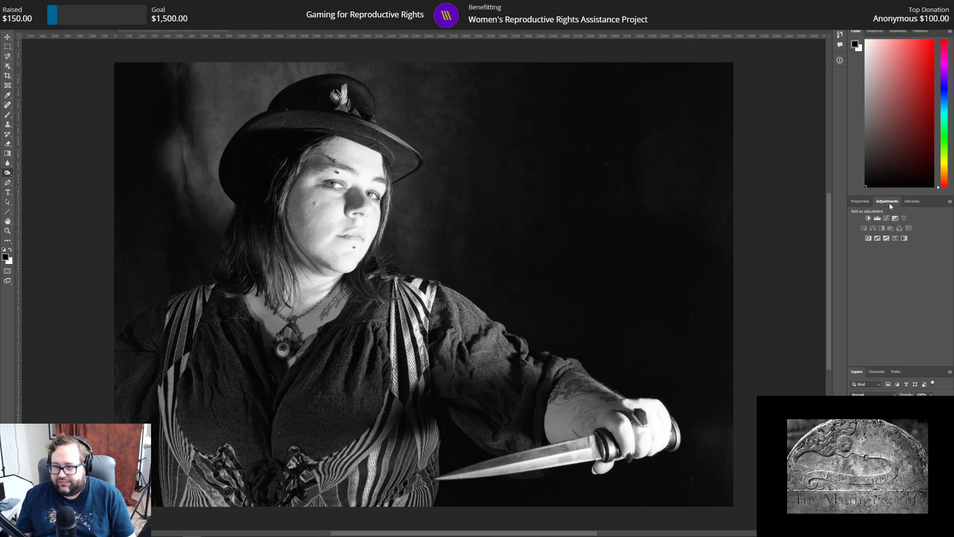
pyautogui.click(886, 220)
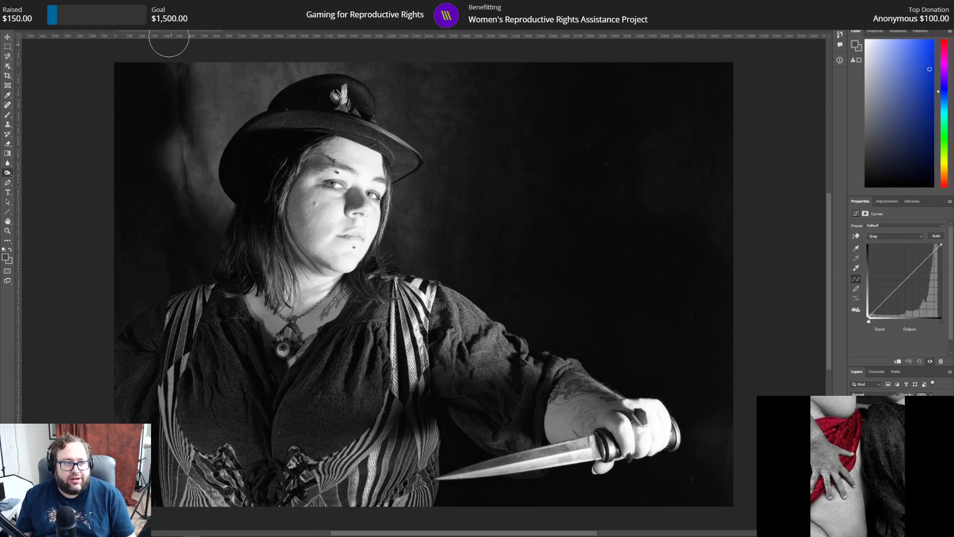
pyautogui.click(26, 5)
pyautogui.click(37, 13)
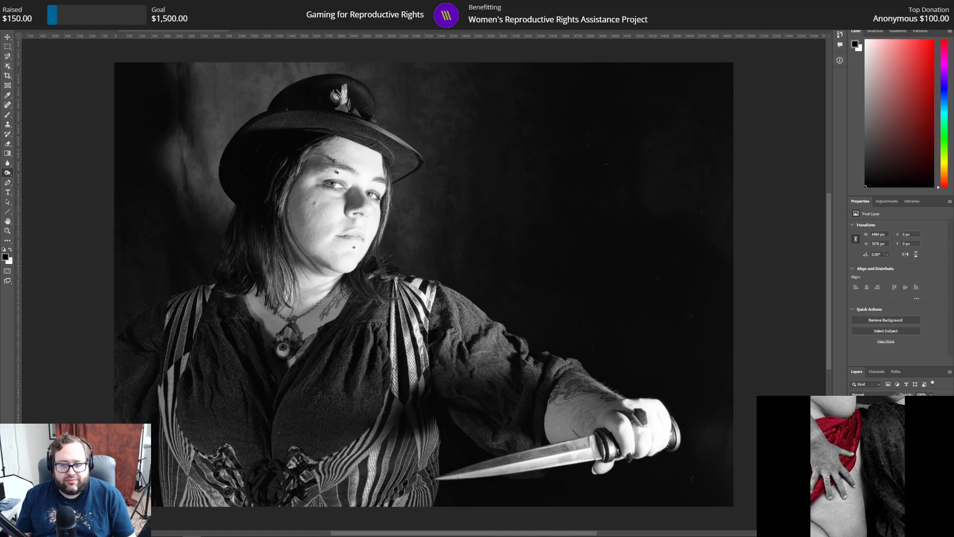
pyautogui.click(41, 5)
pyautogui.moveTo(59, 18)
pyautogui.click(137, 41)
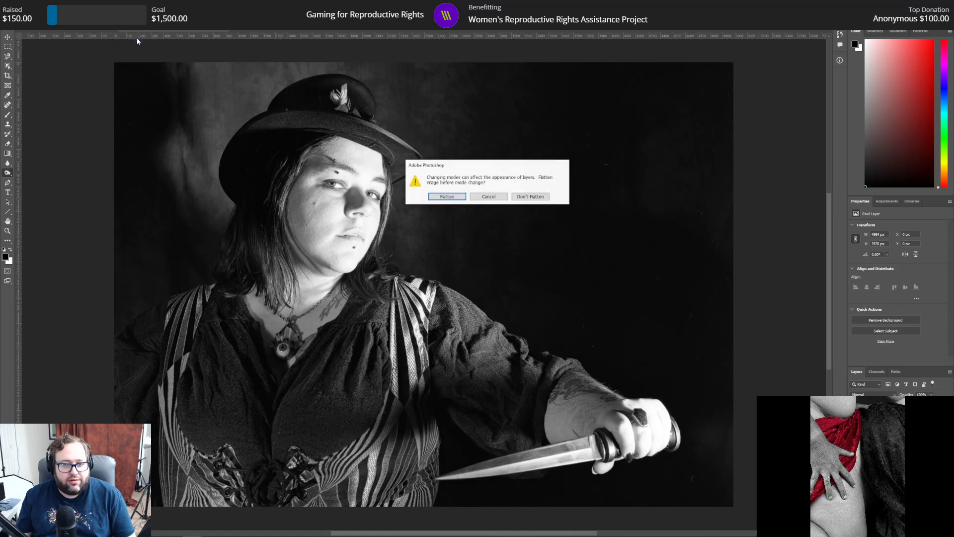
pyautogui.click(493, 198)
# Step: Revert img_008.tif to its saved version and convert it to RGB Color mode
pyautogui.click(11, 22)
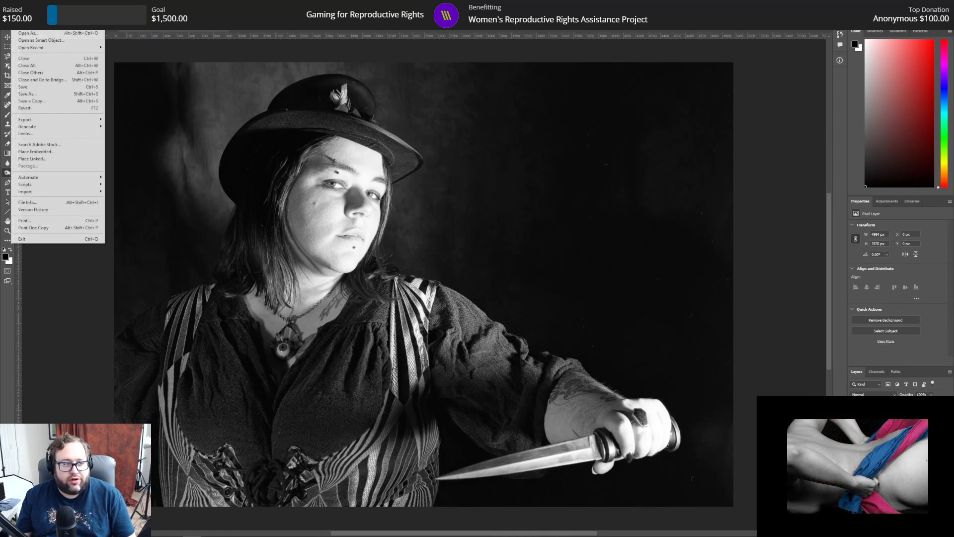
pyautogui.click(38, 109)
pyautogui.click(60, 23)
pyautogui.moveTo(42, 23)
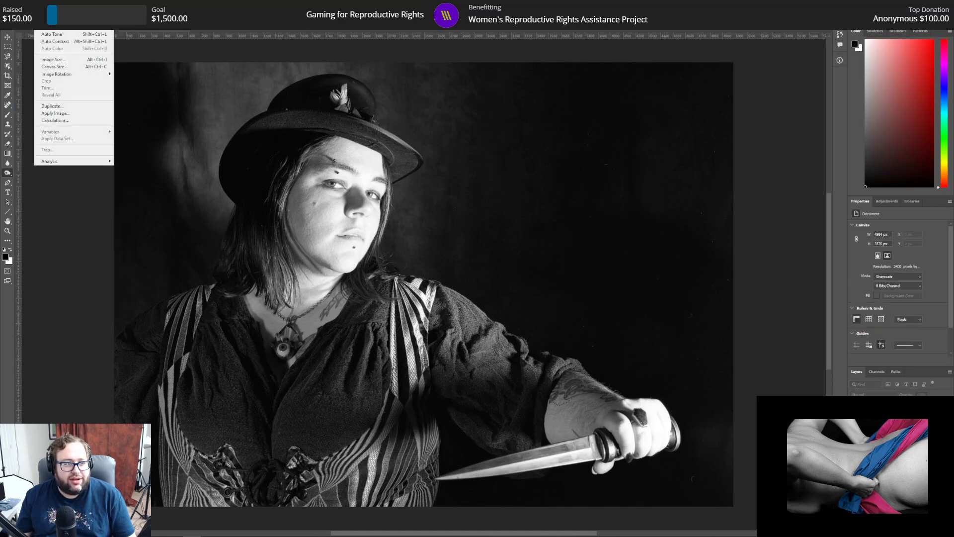
pyautogui.moveTo(75, 20)
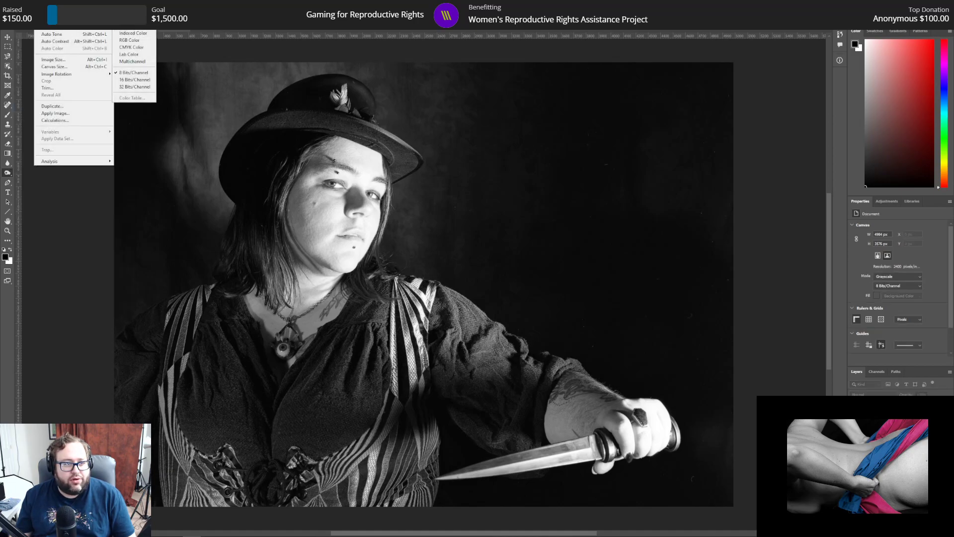
pyautogui.click(142, 41)
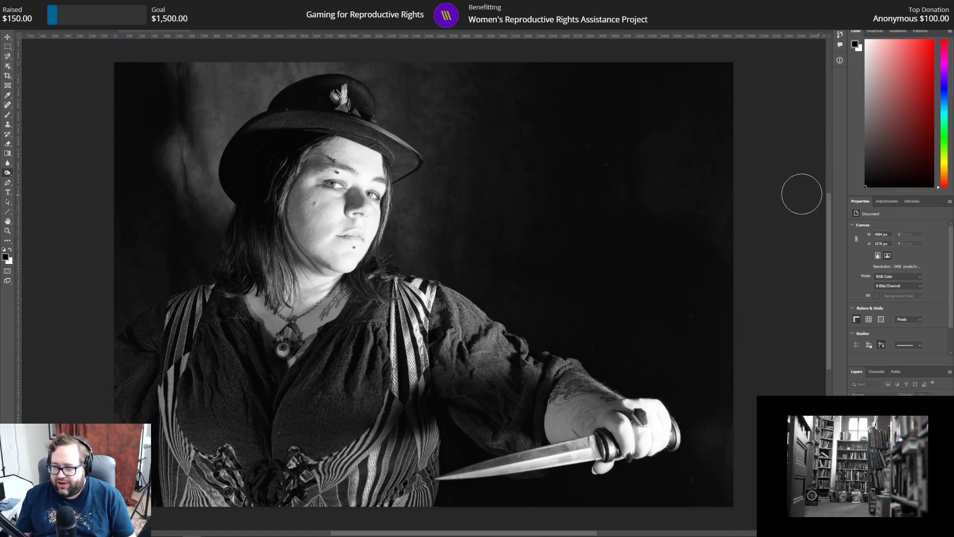
# Step: Duplicate the Background layer of the RGB image as Background copy
pyautogui.click(883, 203)
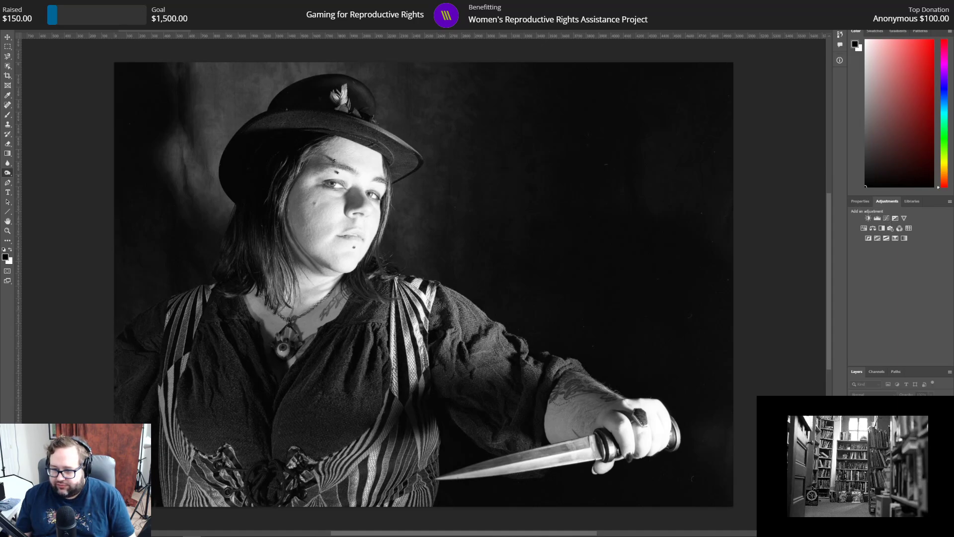
pyautogui.hotkey('ctrl', 'shift', 'n')
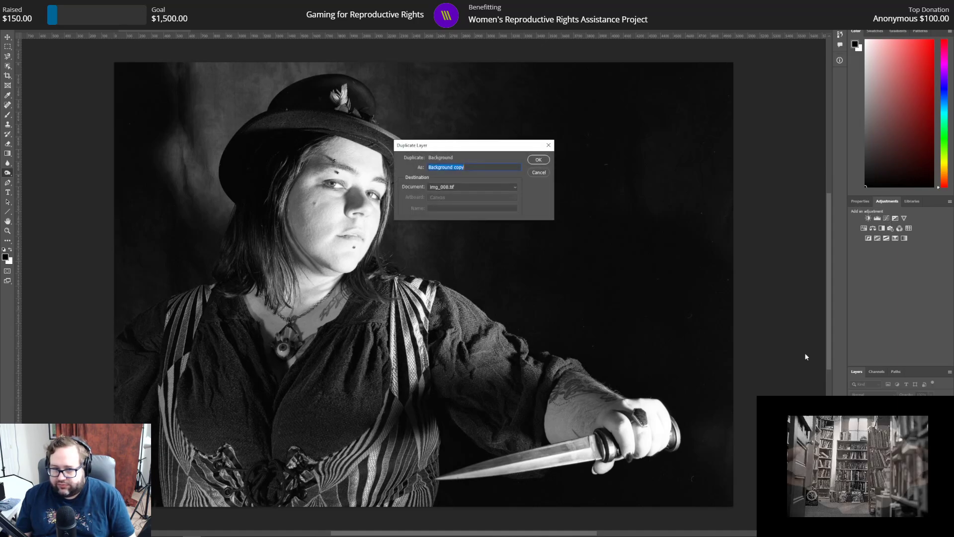
pyautogui.click(542, 159)
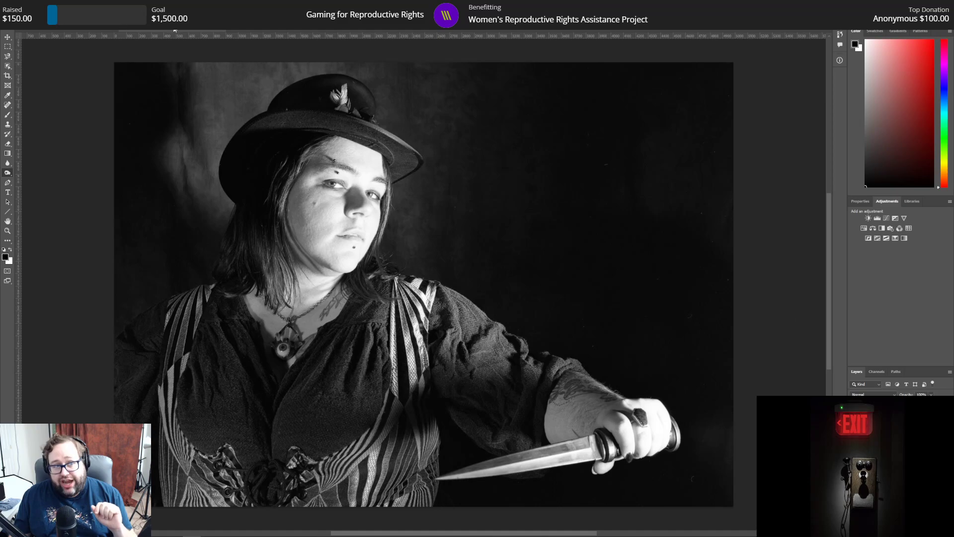
pyautogui.click(58, 4)
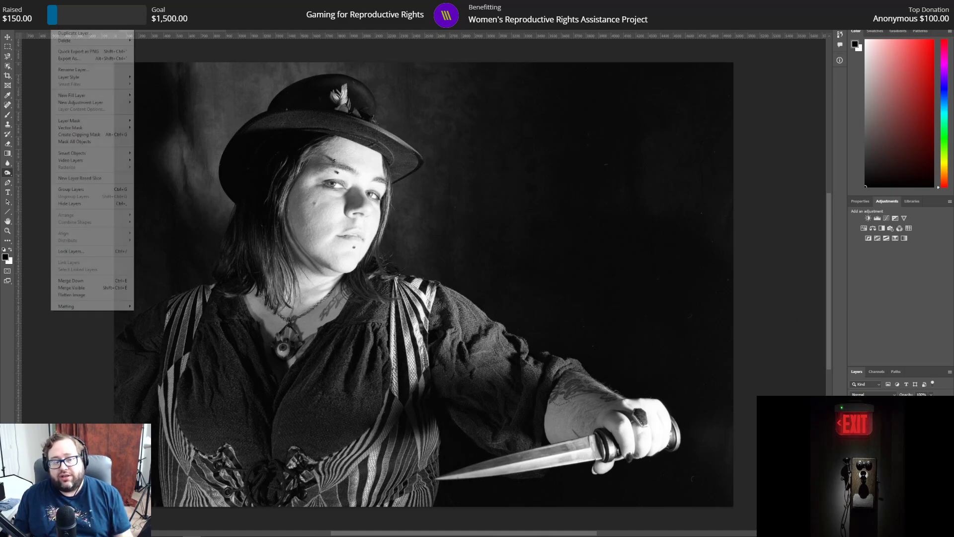
pyautogui.moveTo(42, 5)
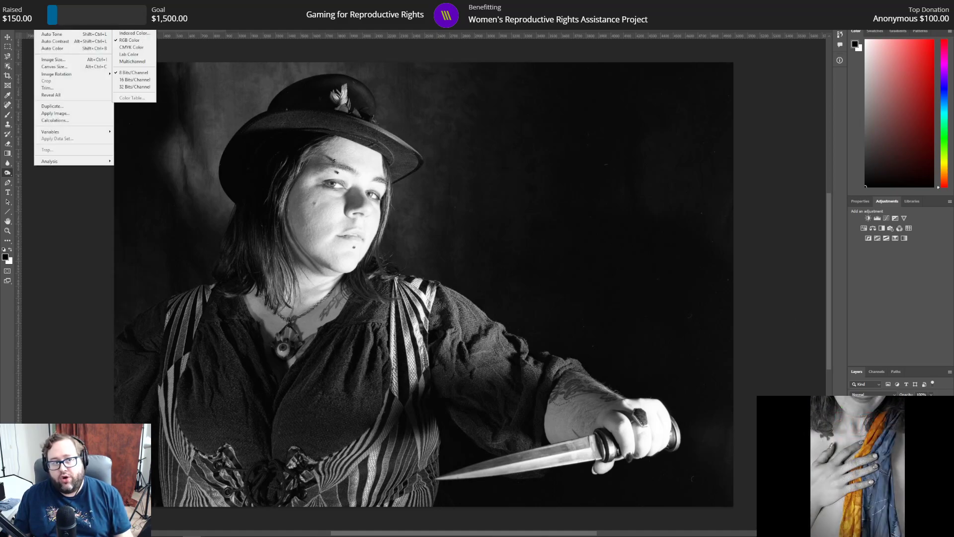
pyautogui.click(167, 27)
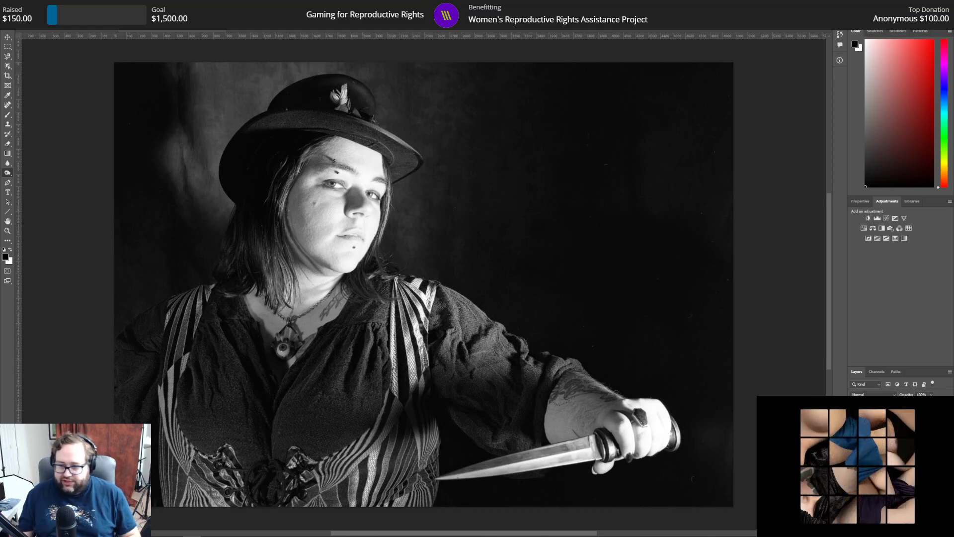
# Step: Add a Curves adjustment layer and darken the midtones with a point at input 130, output 115
pyautogui.click(888, 218)
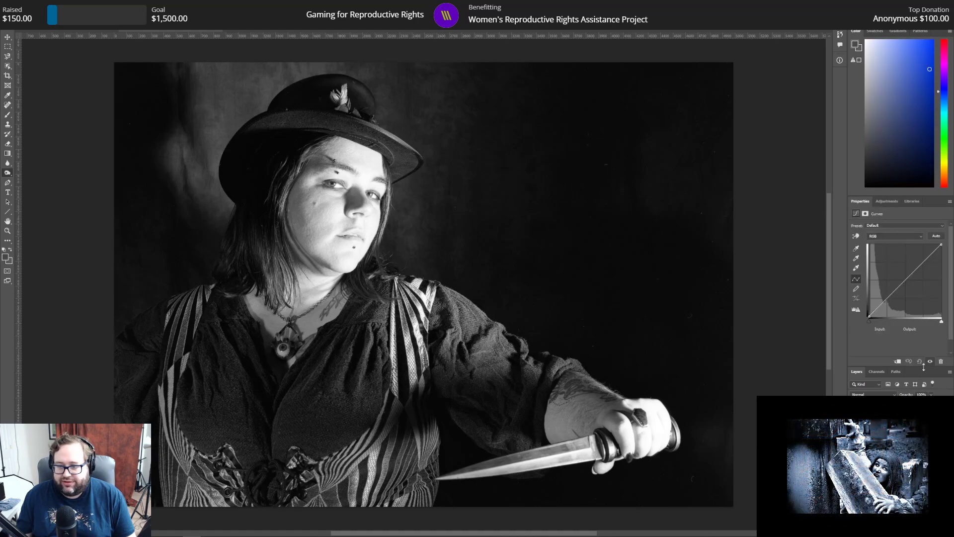
pyautogui.moveTo(907, 279); pyautogui.dragTo(906, 285)
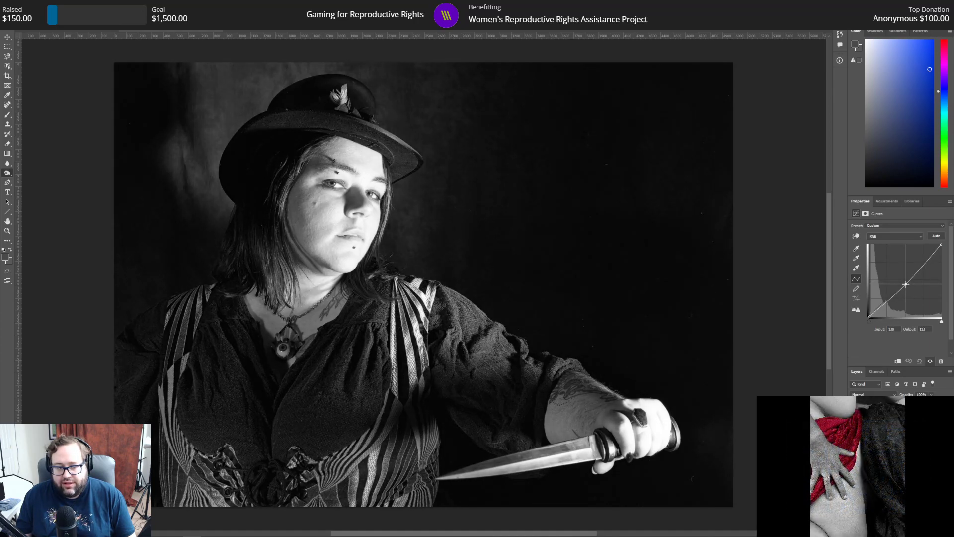
pyautogui.moveTo(905, 285); pyautogui.dragTo(905, 283)
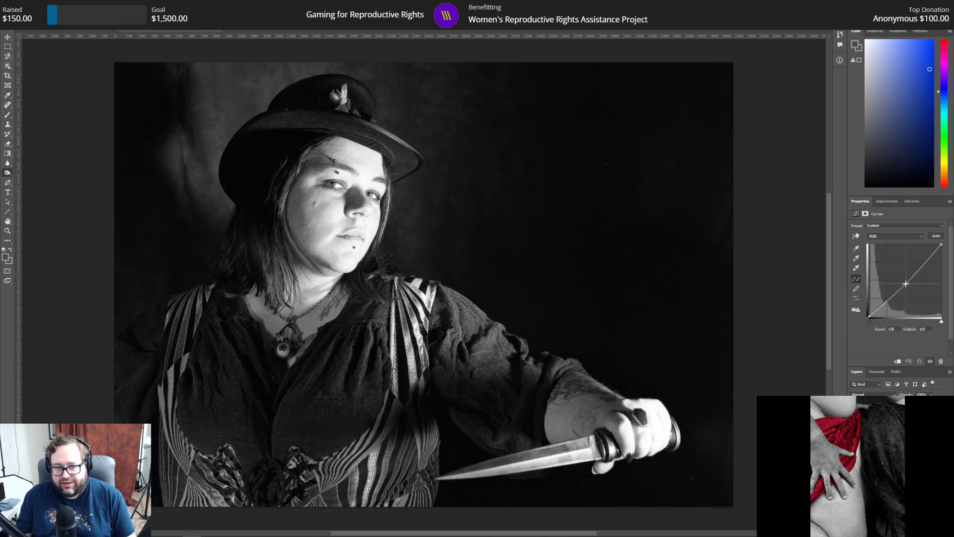
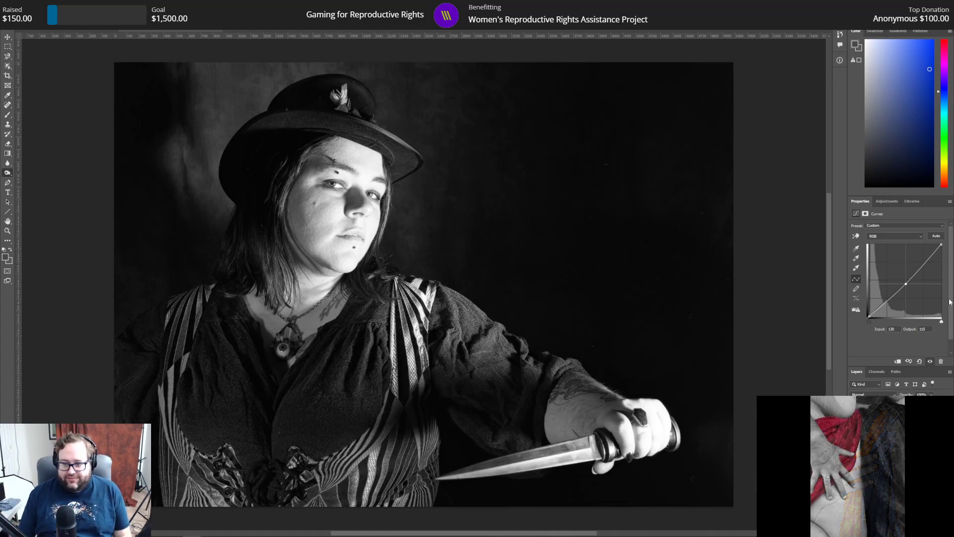
# Step: Add a Brightness/Contrast adjustment layer and lower its contrast to about -15, leaving brightness at 0
pyautogui.click(878, 201)
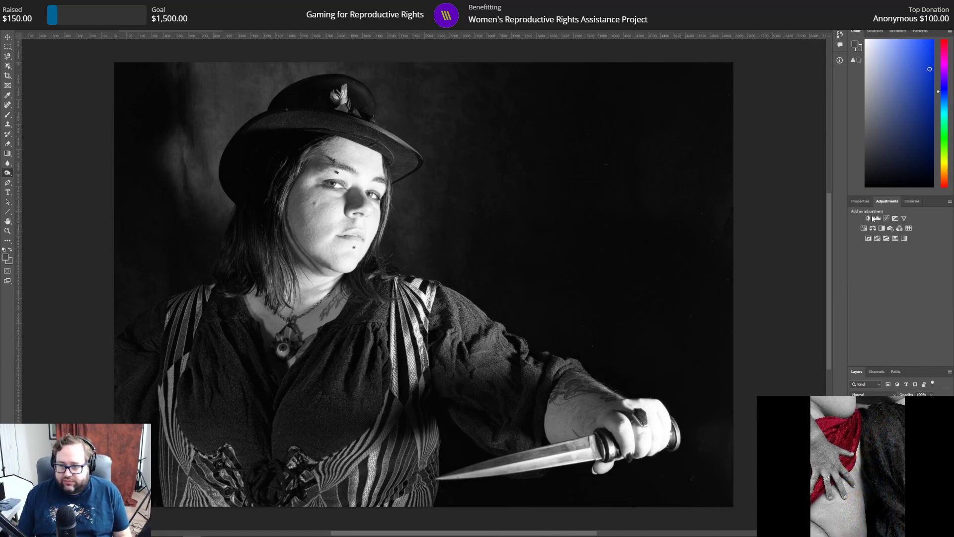
pyautogui.click(869, 218)
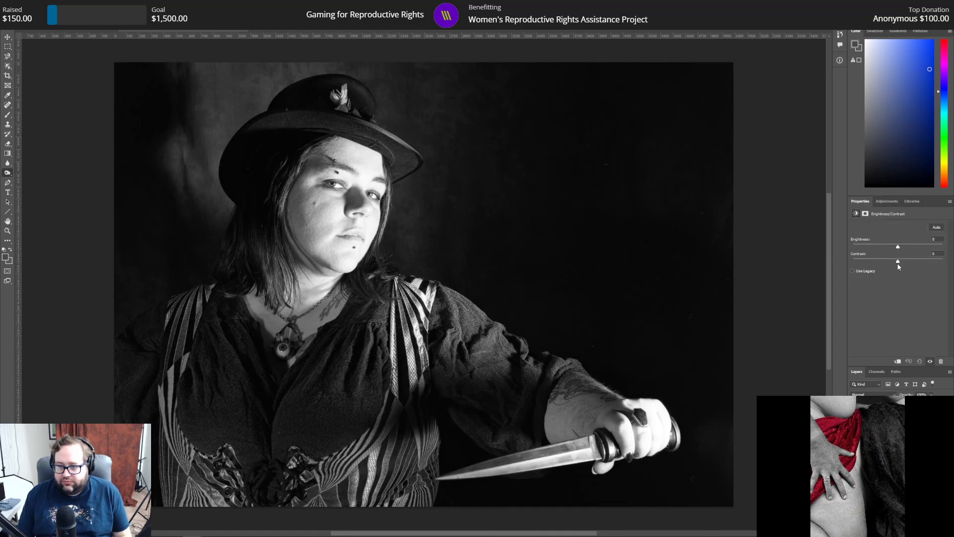
pyautogui.moveTo(898, 264); pyautogui.dragTo(837, 251)
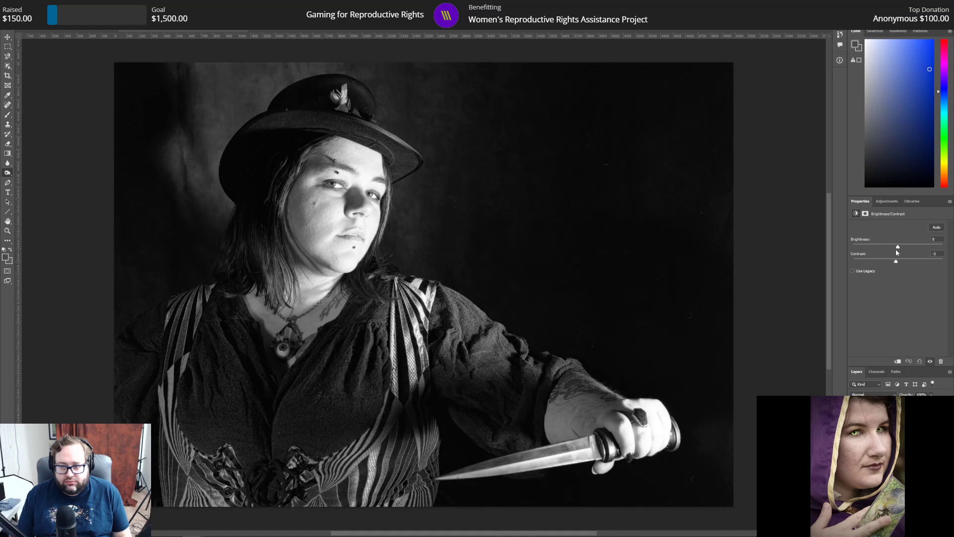
pyautogui.moveTo(887, 251)
pyautogui.mouseDown()
pyautogui.moveTo(832, 248)
pyautogui.moveTo(885, 260)
pyautogui.mouseUp()
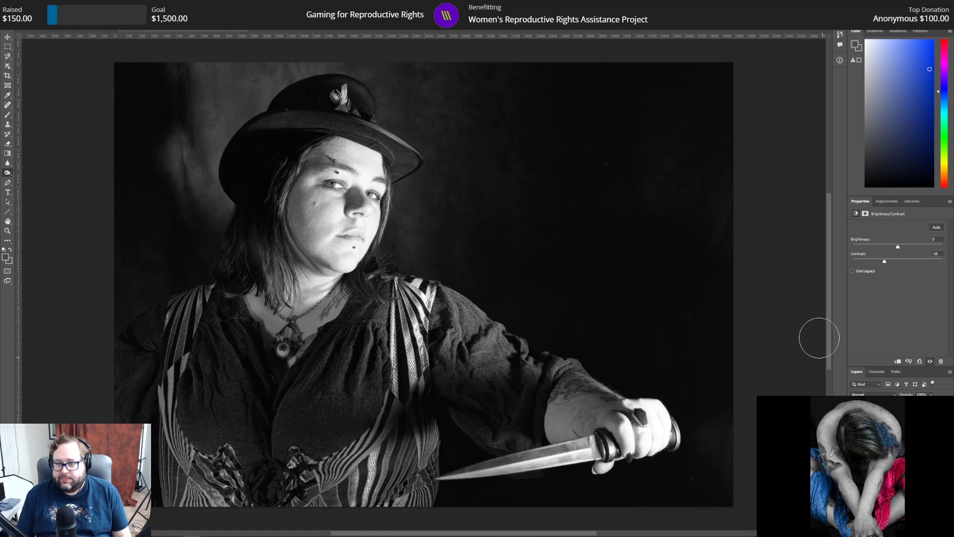
pyautogui.click(877, 372)
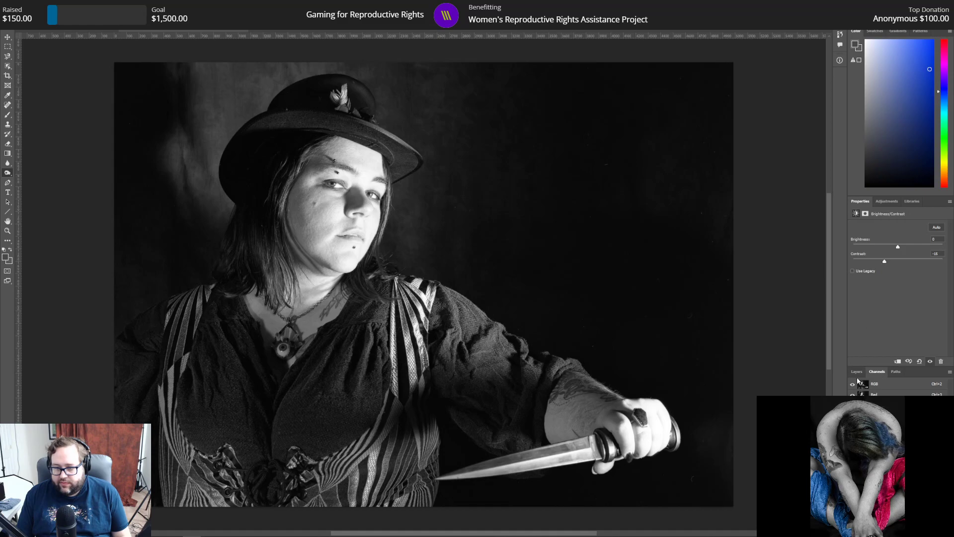
pyautogui.click(858, 373)
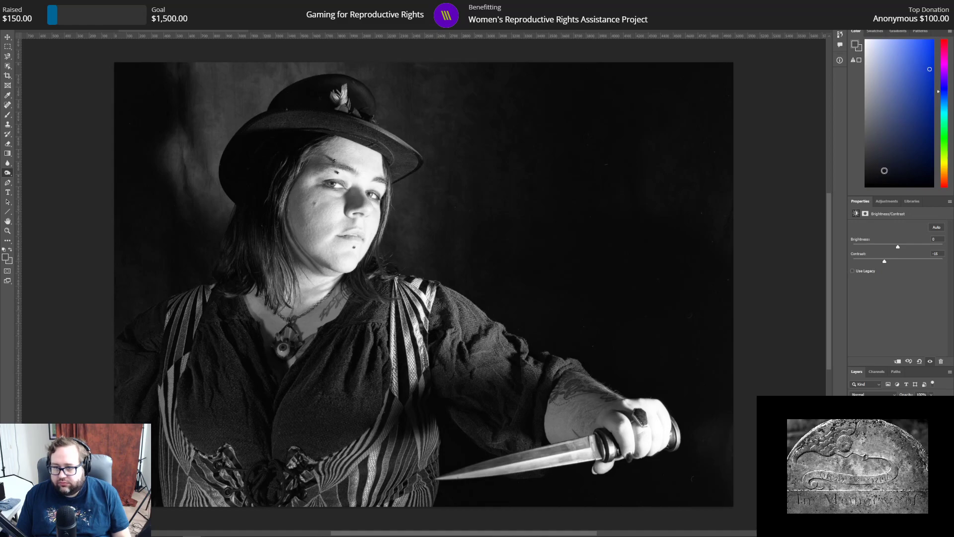
pyautogui.click(886, 200)
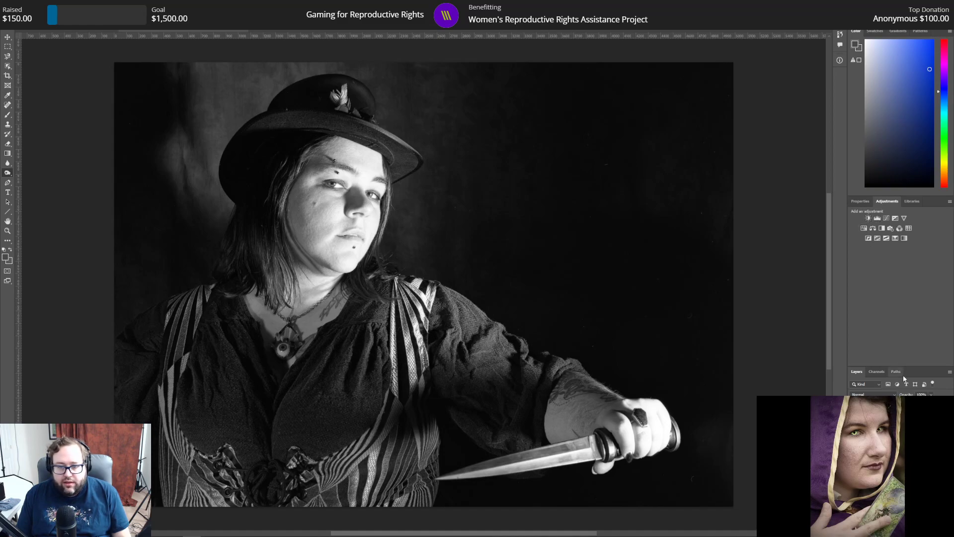
# Step: Try a gradient from the image's upper-right corner toward the centre, and undo it
pyautogui.press('d')
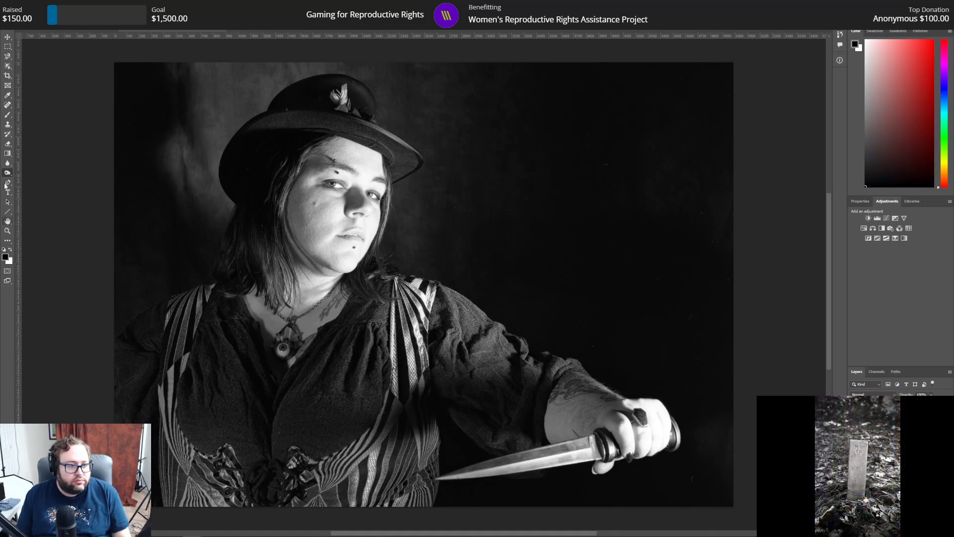
pyautogui.click(8, 153)
pyautogui.moveTo(749, 53); pyautogui.dragTo(515, 256)
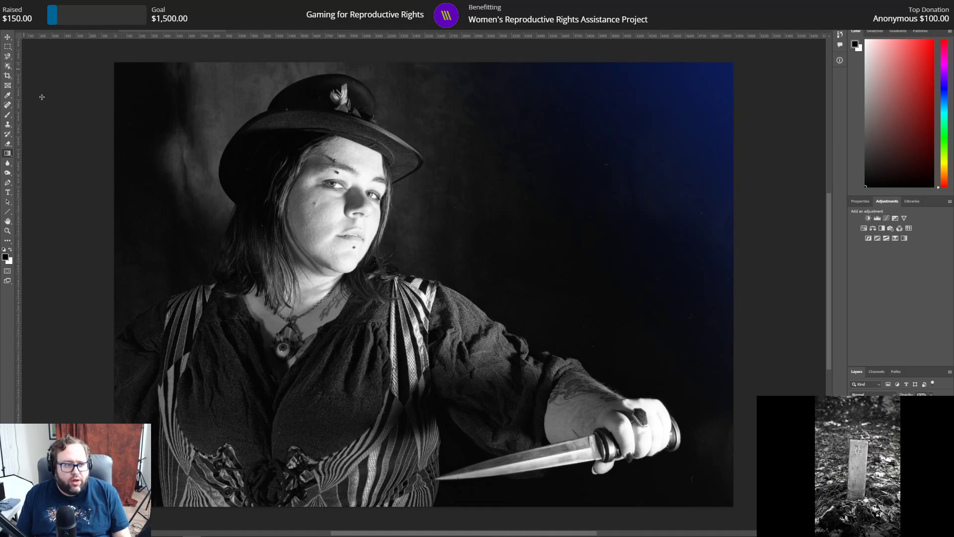
pyautogui.click(26, 5)
pyautogui.click(26, 5)
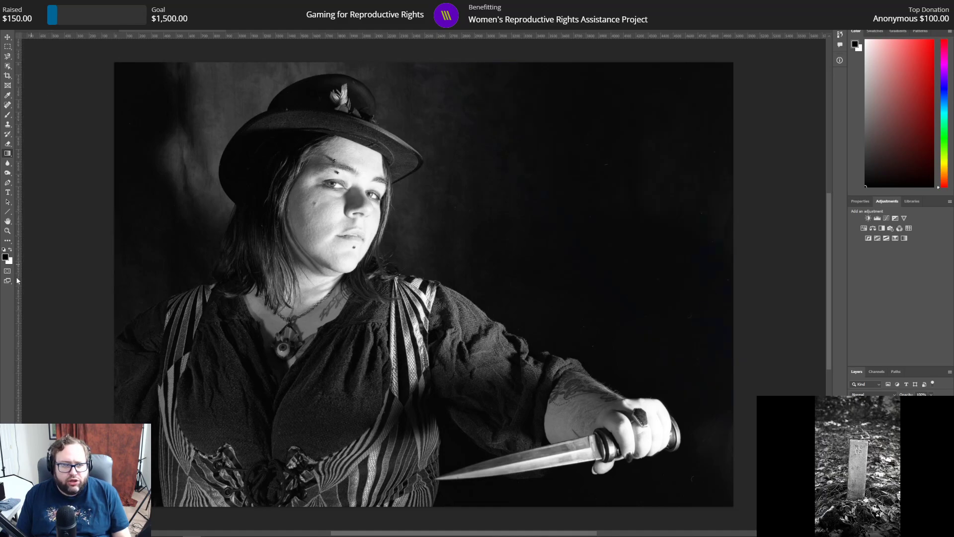
# Step: Restore the default foreground and background colors and darken the image's upper-right corner with a gradient toward the centre
pyautogui.click(10, 250)
pyautogui.click(4, 249)
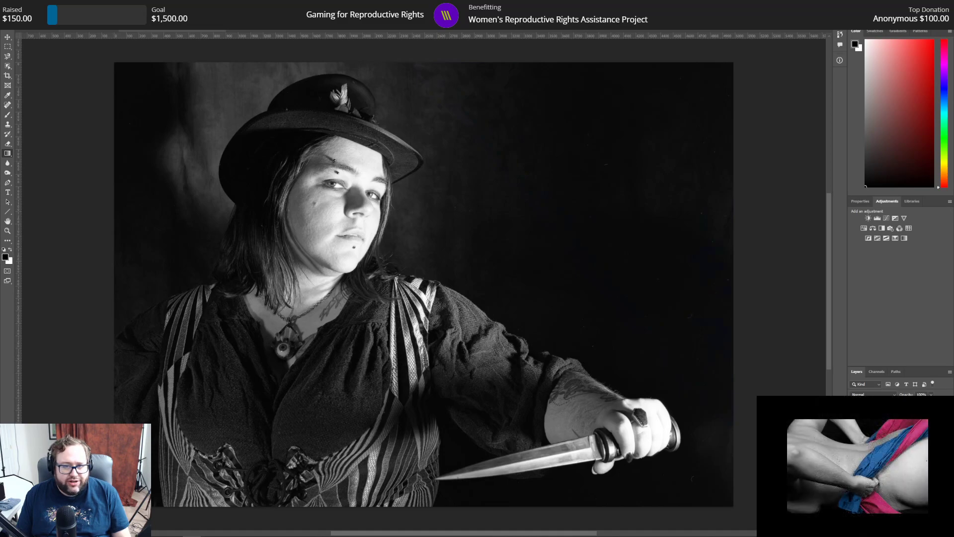
pyautogui.moveTo(742, 56); pyautogui.dragTo(506, 228)
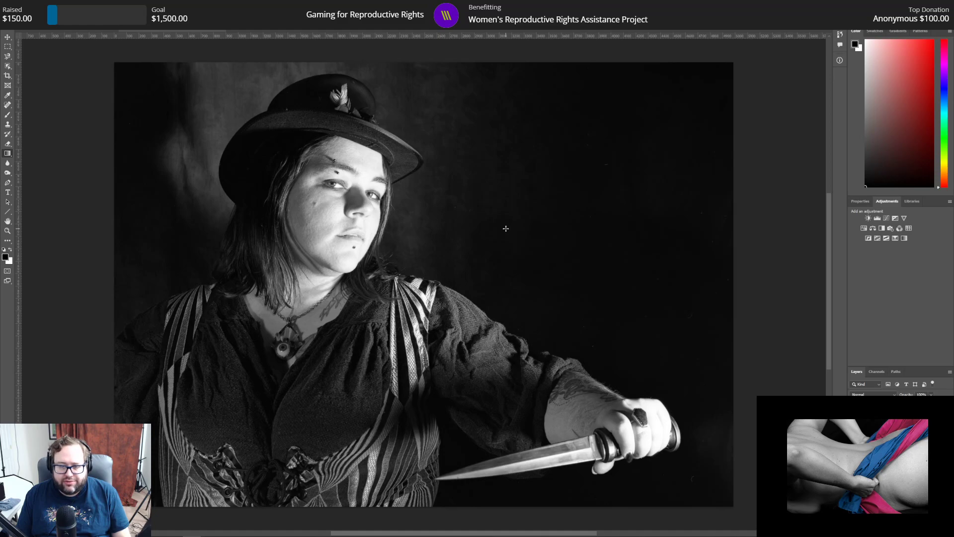
# Step: Try longer and shorter gradients from the image's lower-right corner across the hand, and undo each one
pyautogui.moveTo(745, 516); pyautogui.dragTo(537, 325)
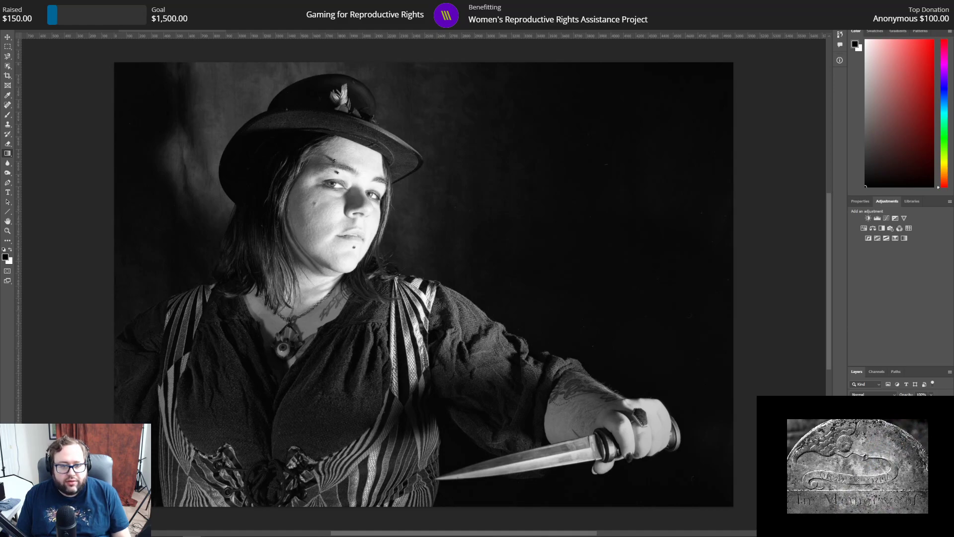
pyautogui.click(27, 5)
pyautogui.click(41, 12)
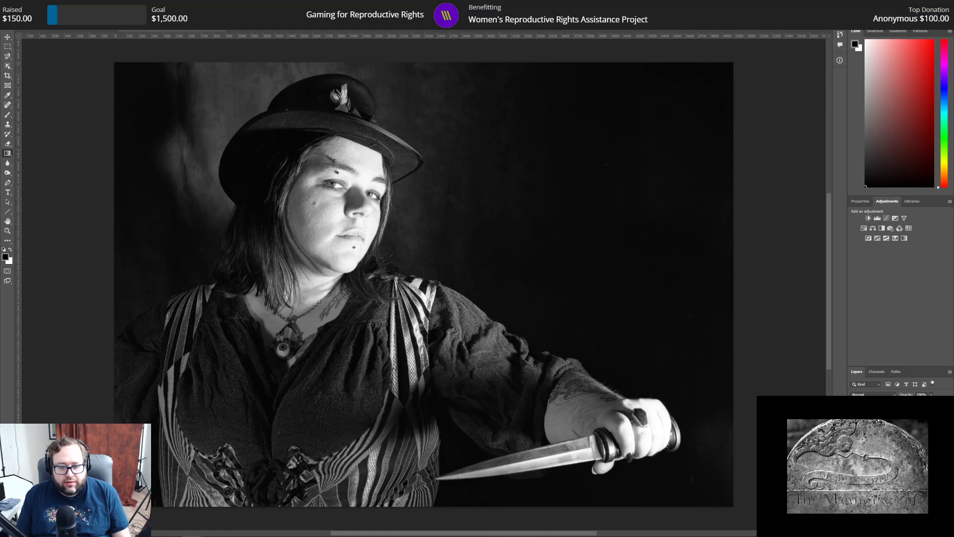
pyautogui.moveTo(741, 510); pyautogui.dragTo(645, 435)
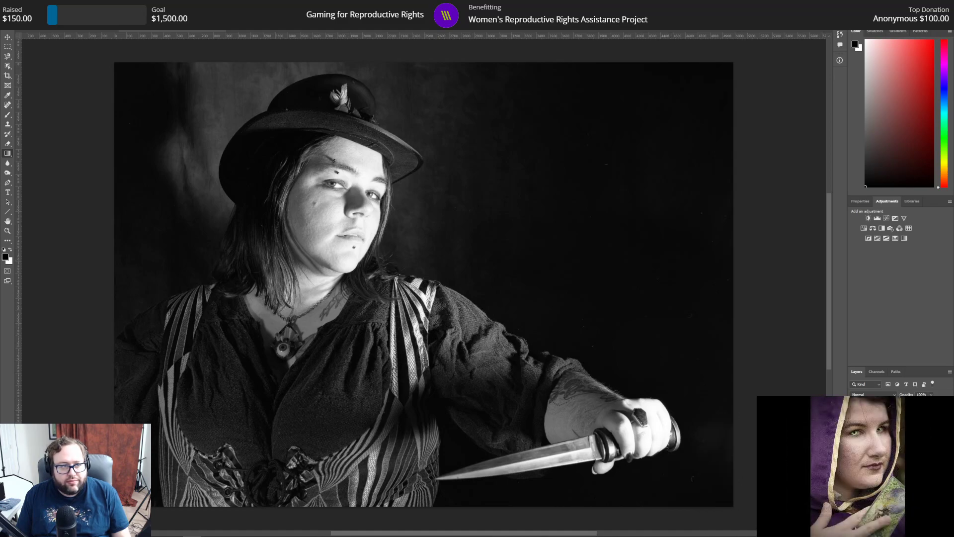
pyautogui.click(26, 5)
pyautogui.click(36, 15)
# Step: Darken the photo with inward black gradients from its lower-right corner, right edge, upper-left corner, left edge and top edge
pyautogui.moveTo(758, 520); pyautogui.dragTo(545, 322)
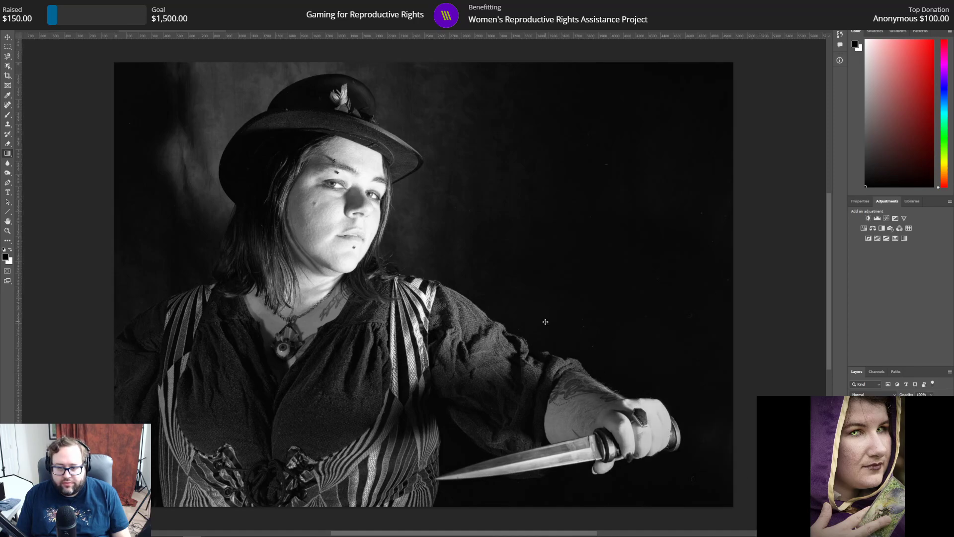
pyautogui.moveTo(794, 246); pyautogui.dragTo(469, 243)
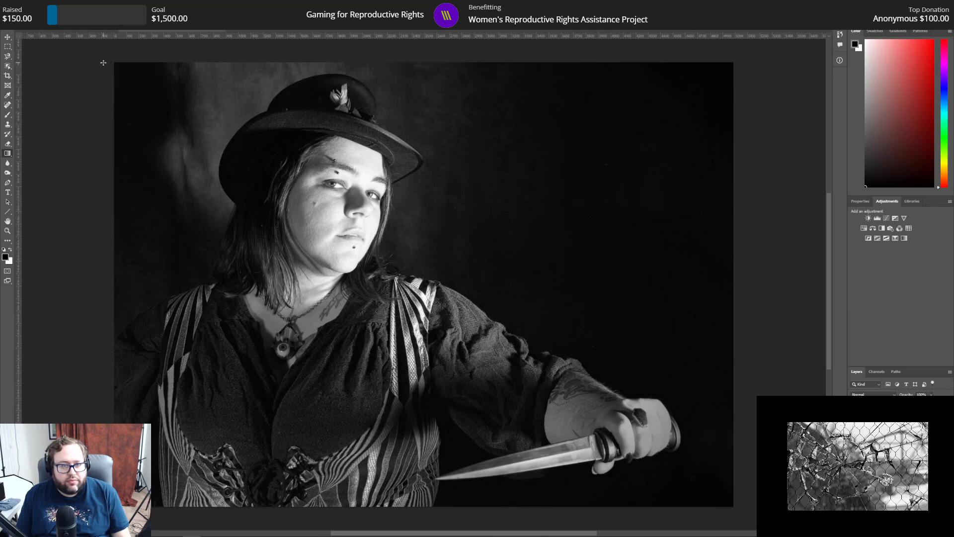
pyautogui.moveTo(98, 61); pyautogui.dragTo(299, 191)
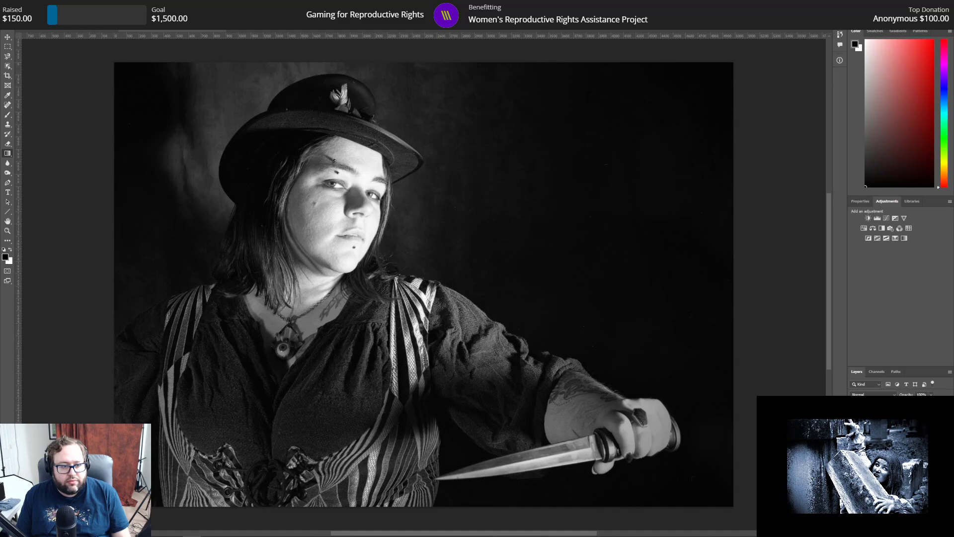
pyautogui.moveTo(38, 288); pyautogui.dragTo(238, 289)
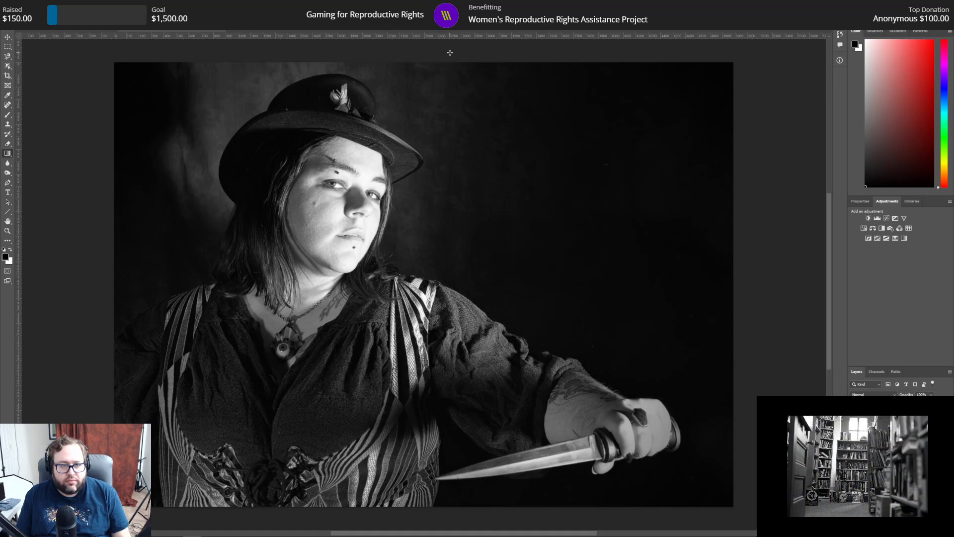
pyautogui.moveTo(443, 113); pyautogui.dragTo(447, 132)
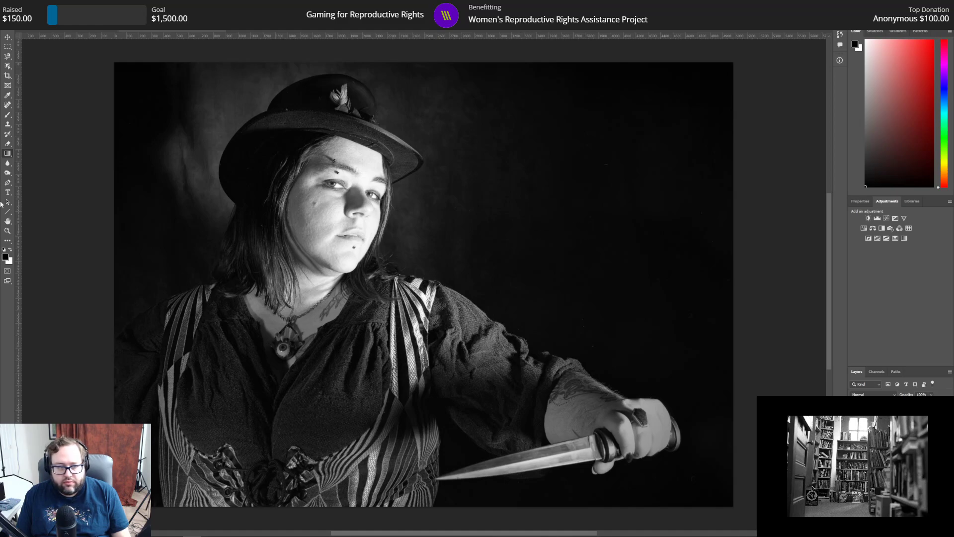
# Step: Lighten the hand gripping the knife with the Dodge tool
pyautogui.rightClick(8, 173)
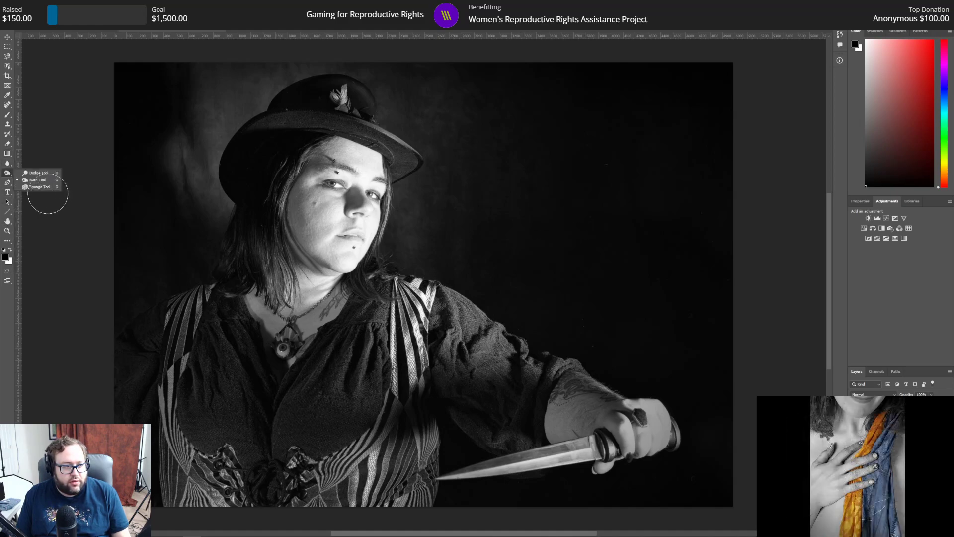
pyautogui.click(35, 174)
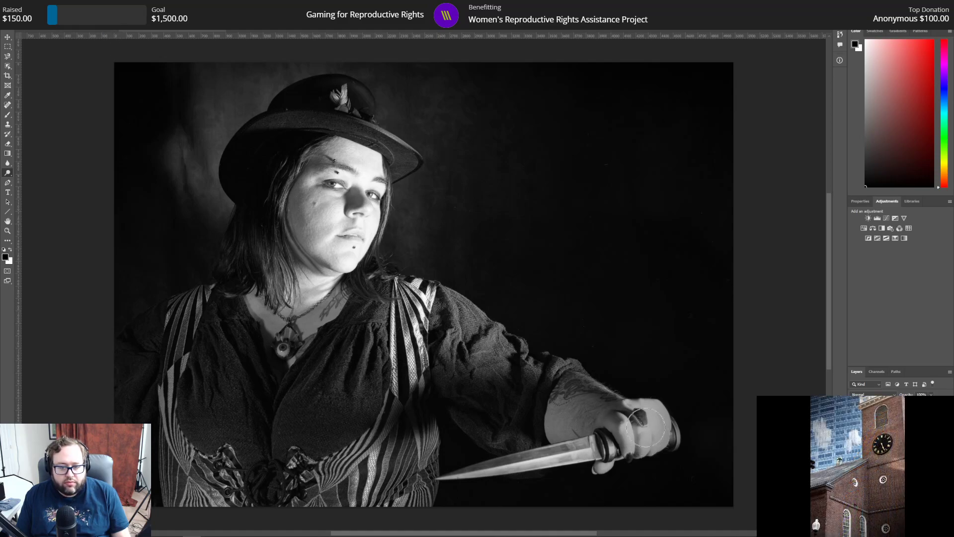
pyautogui.moveTo(646, 436)
pyautogui.mouseDown()
pyautogui.moveTo(653, 423)
pyautogui.moveTo(644, 415)
pyautogui.moveTo(635, 438)
pyautogui.mouseUp()
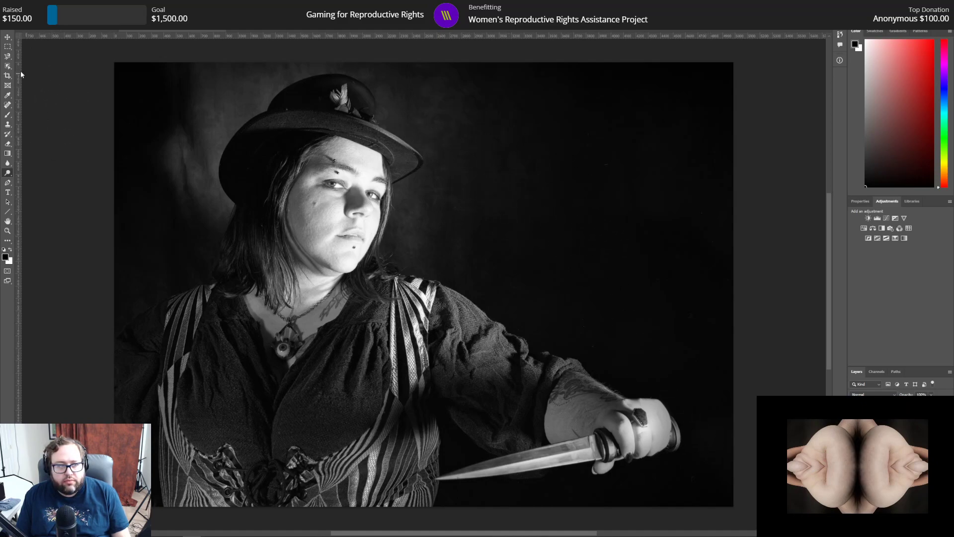
# Step: Enlarge the soft Burn tool brush and darken bright areas of the portrait with it
pyautogui.rightClick(9, 176)
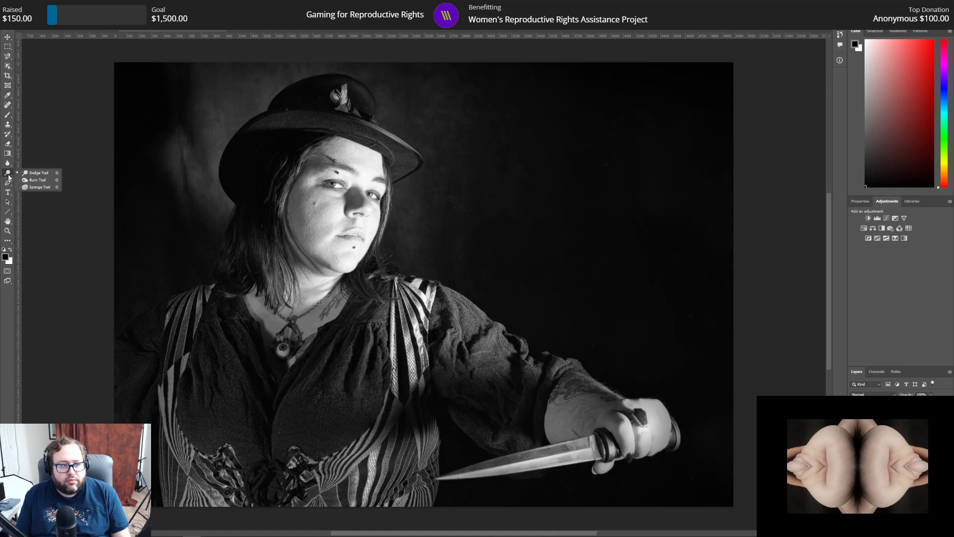
pyautogui.click(35, 180)
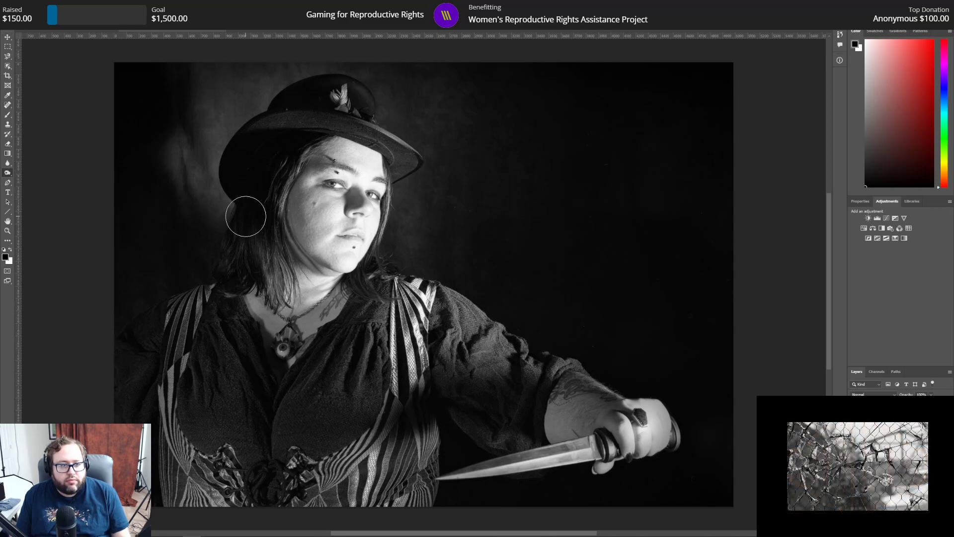
pyautogui.click(34, 19)
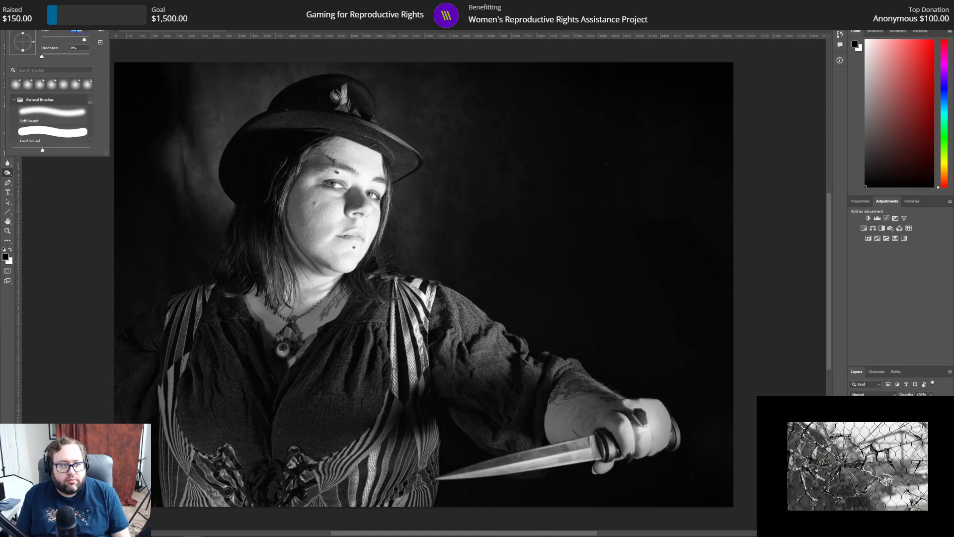
pyautogui.write('80')
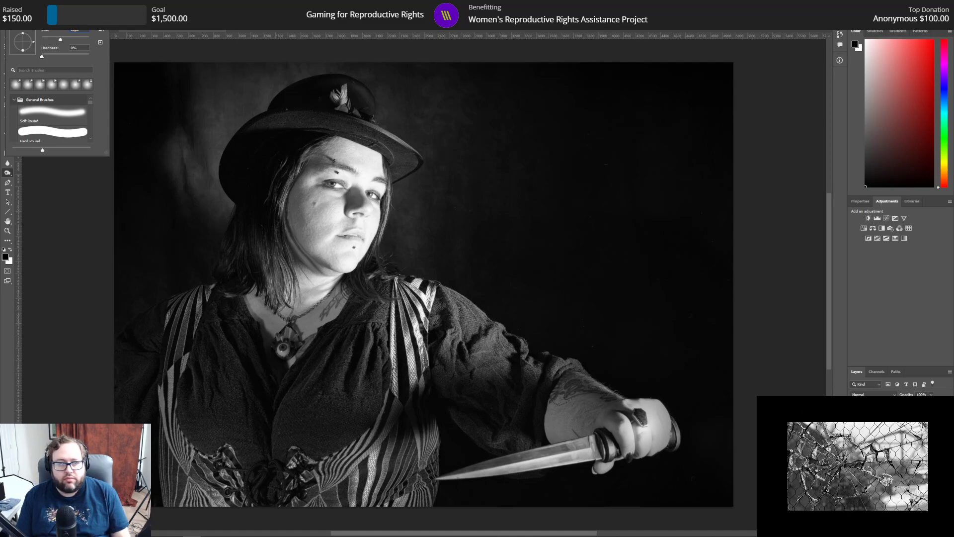
pyautogui.press('Return')
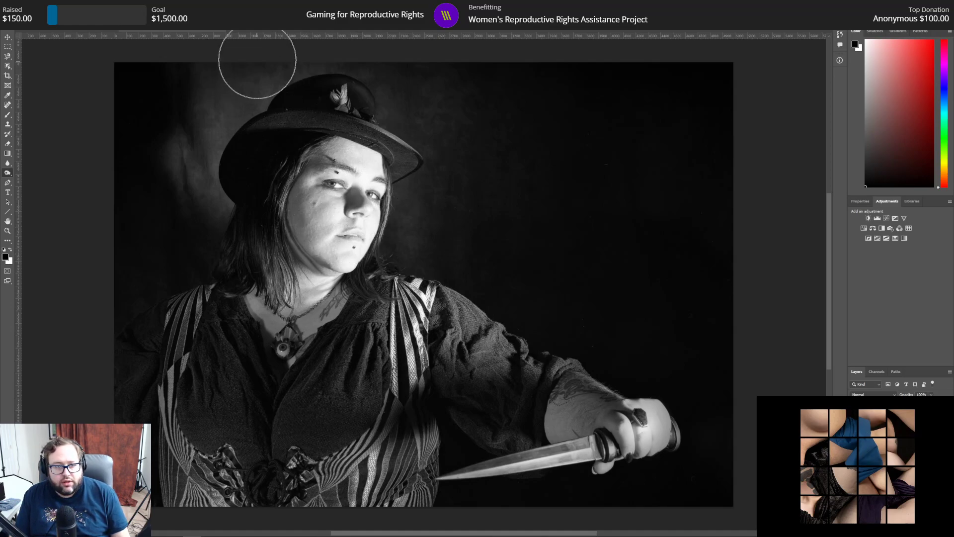
pyautogui.click(31, 25)
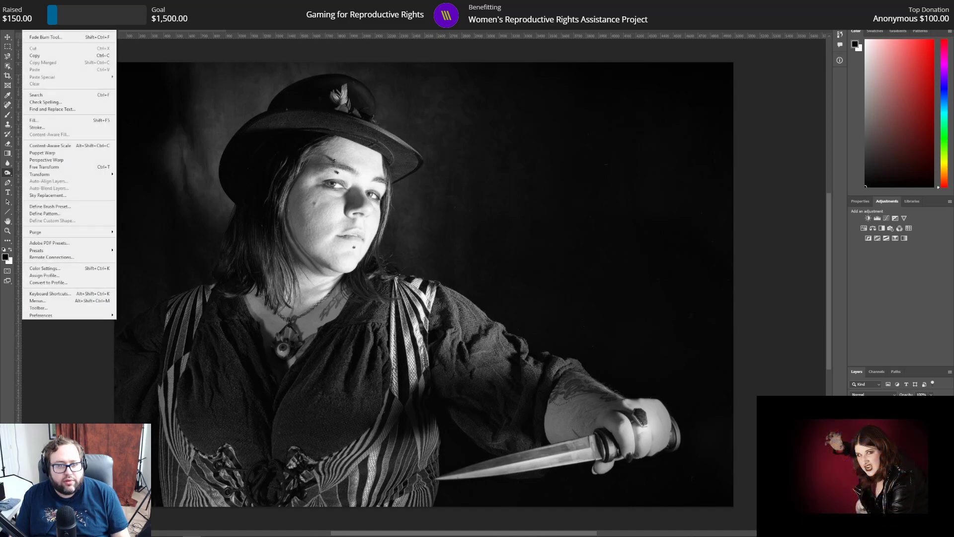
pyautogui.click(27, 5)
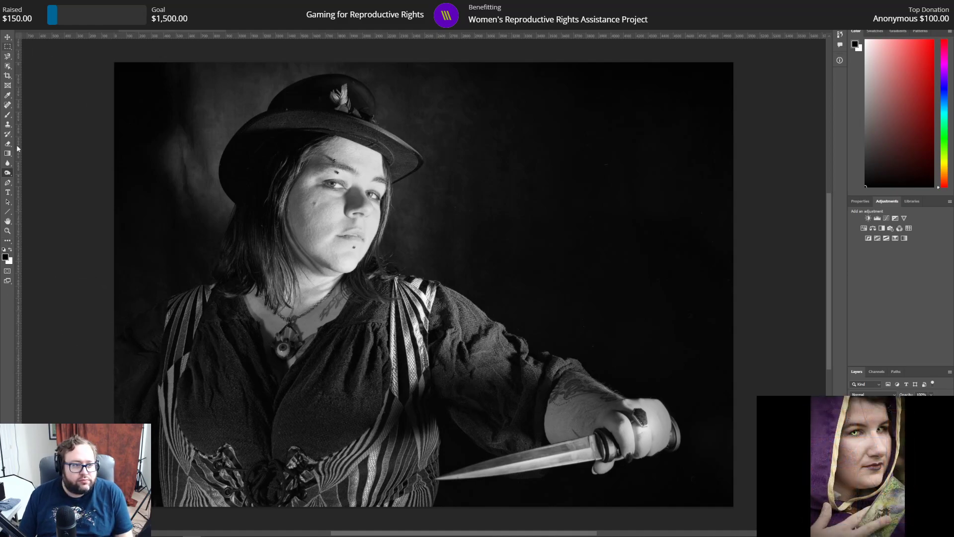
# Step: Try several Dodge tool strokes on the portrait, and roll the history back to the first stroke of that run
pyautogui.rightClick(8, 177)
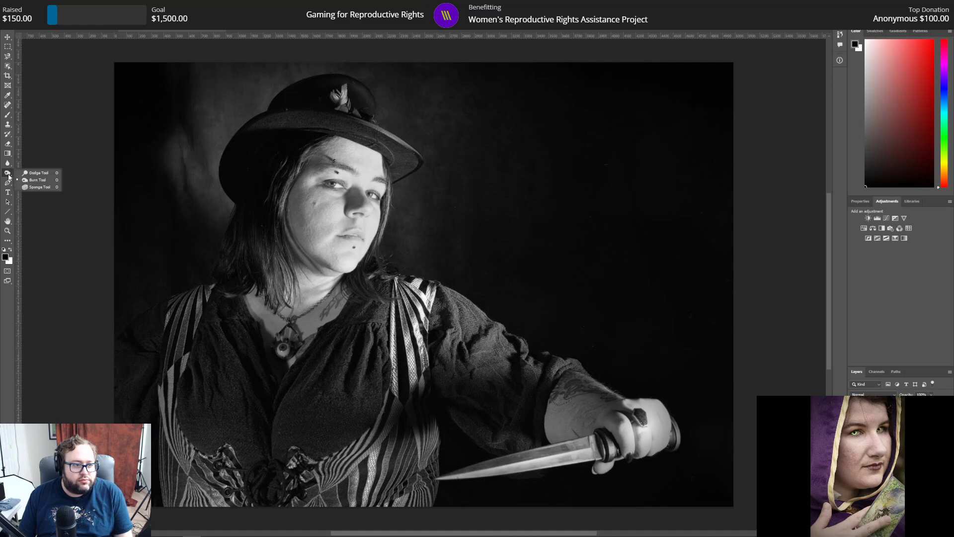
pyautogui.click(35, 170)
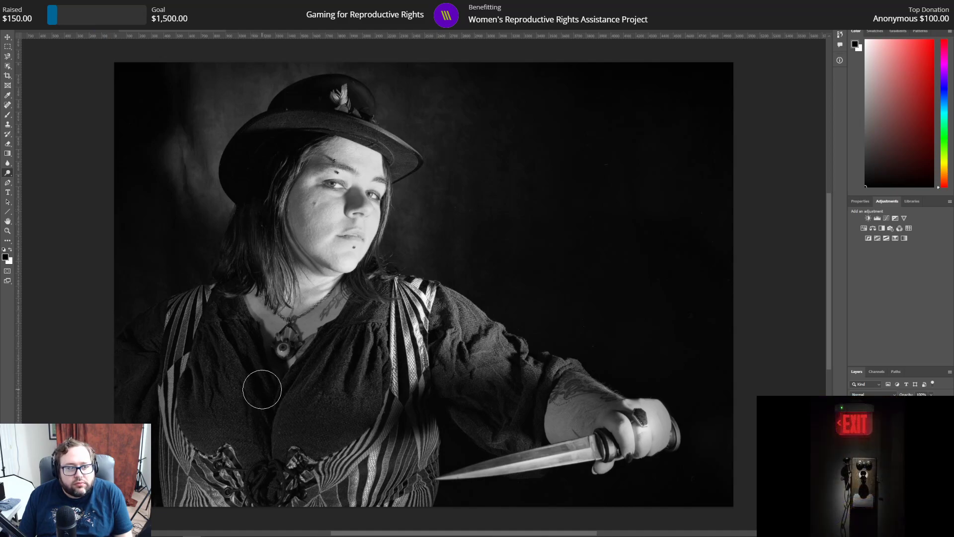
pyautogui.click(26, 5)
pyautogui.click(26, 5)
pyautogui.click(142, 5)
pyautogui.moveTo(160, 5)
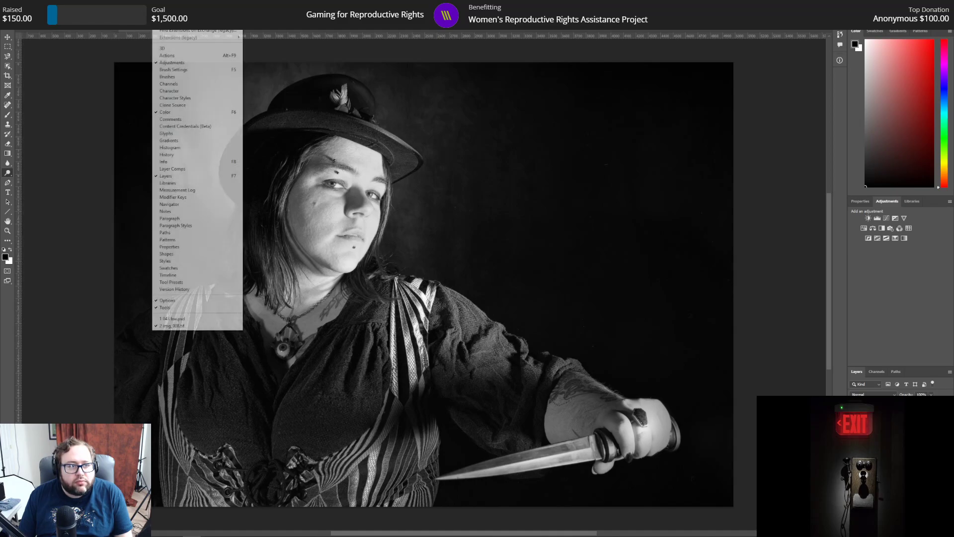
pyautogui.click(167, 154)
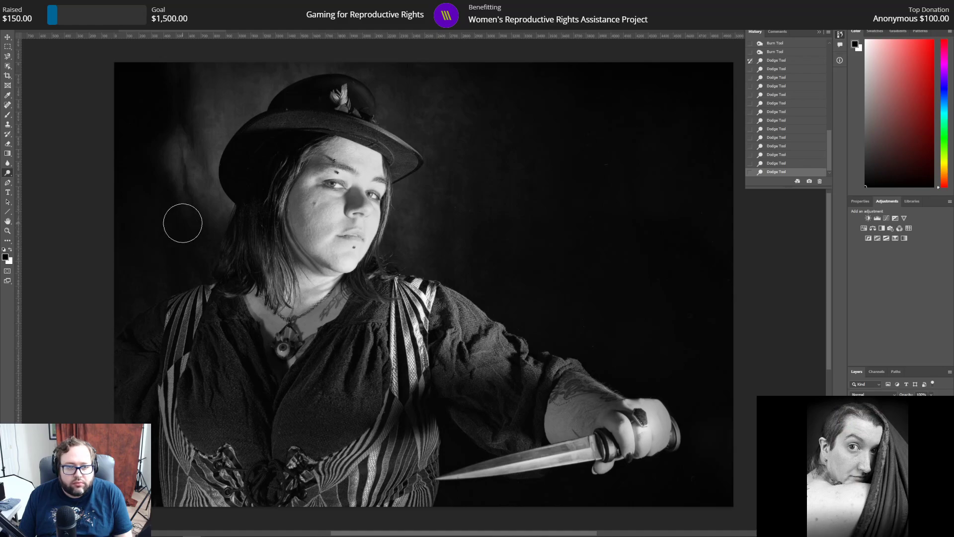
pyautogui.click(780, 61)
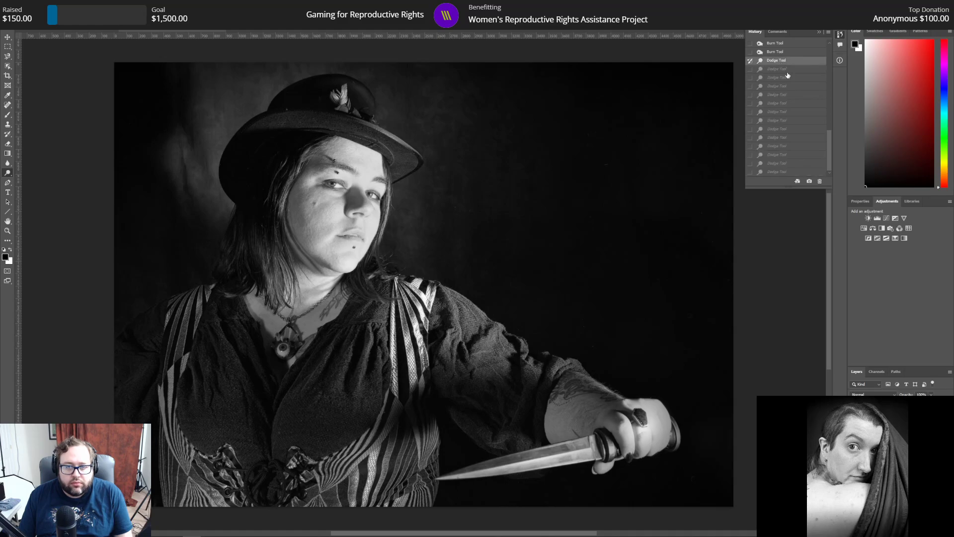
# Step: Try lightening the dark hair beside the face with several Dodge tool strokes, and roll the history back to the first dodge state
pyautogui.click(783, 53)
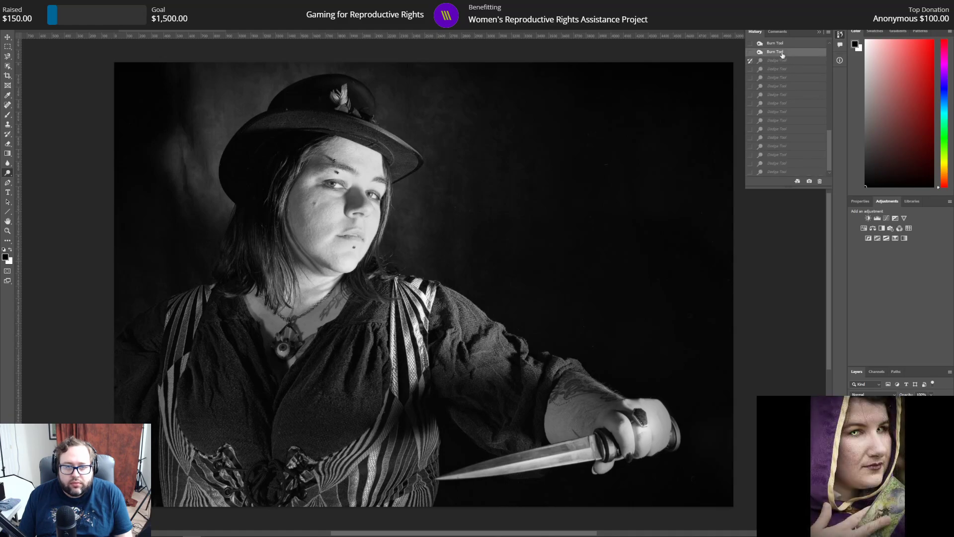
pyautogui.click(784, 61)
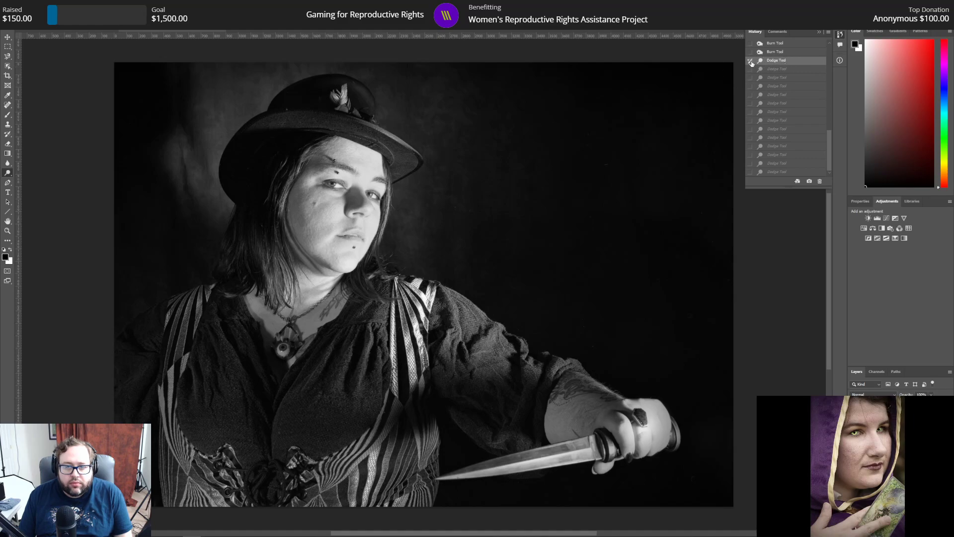
pyautogui.moveTo(258, 189); pyautogui.dragTo(261, 211)
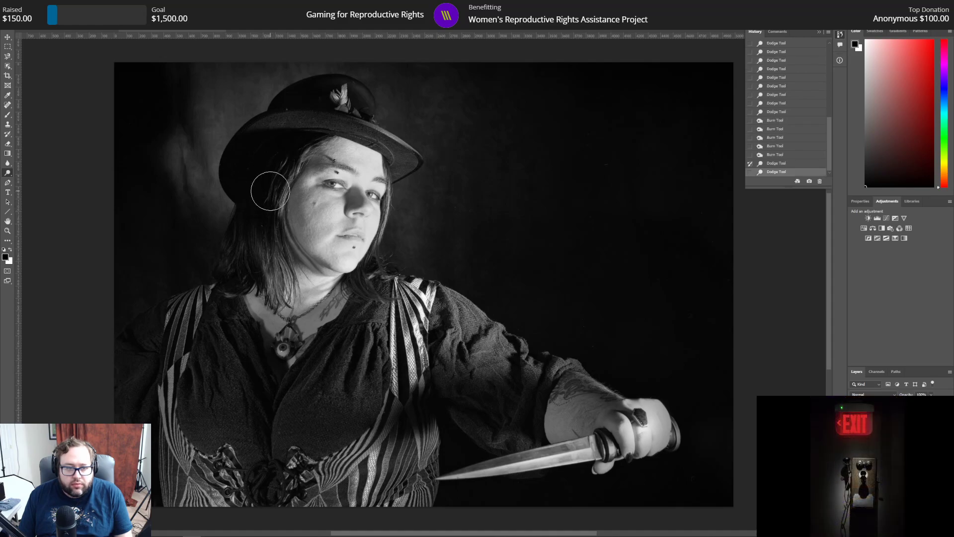
pyautogui.moveTo(265, 183); pyautogui.dragTo(244, 222)
pyautogui.moveTo(256, 189); pyautogui.dragTo(255, 235)
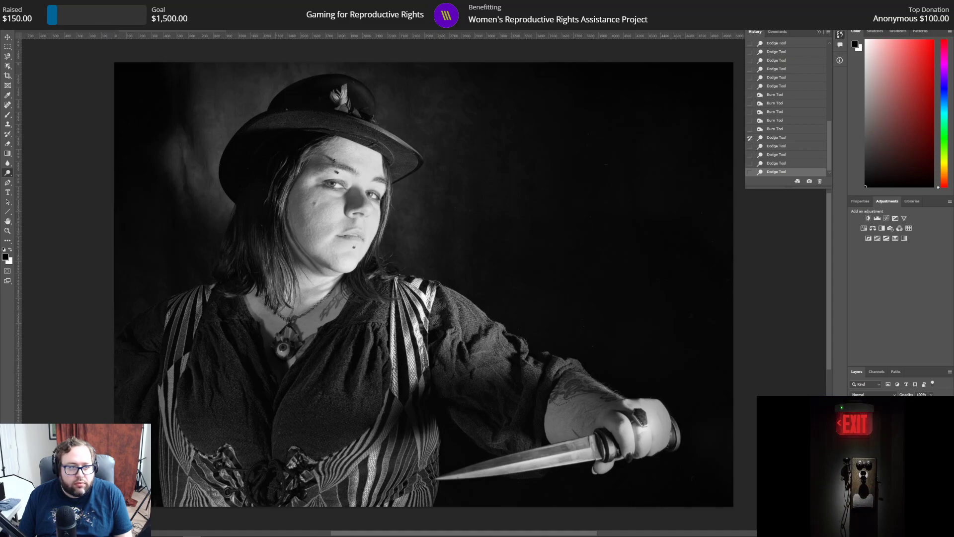
pyautogui.moveTo(252, 210)
pyautogui.mouseDown()
pyautogui.moveTo(264, 183)
pyautogui.moveTo(262, 234)
pyautogui.mouseUp()
pyautogui.moveTo(262, 197); pyautogui.dragTo(275, 263)
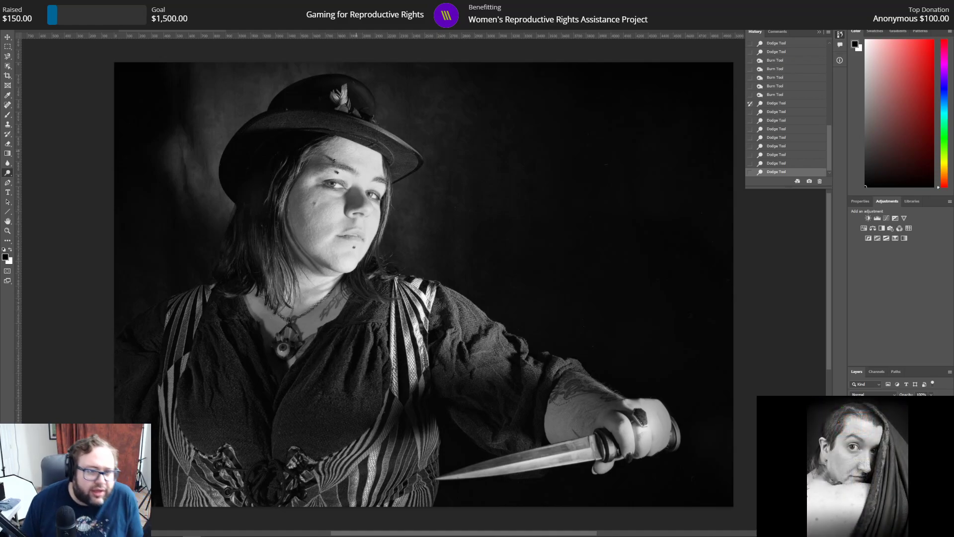
pyautogui.click(780, 104)
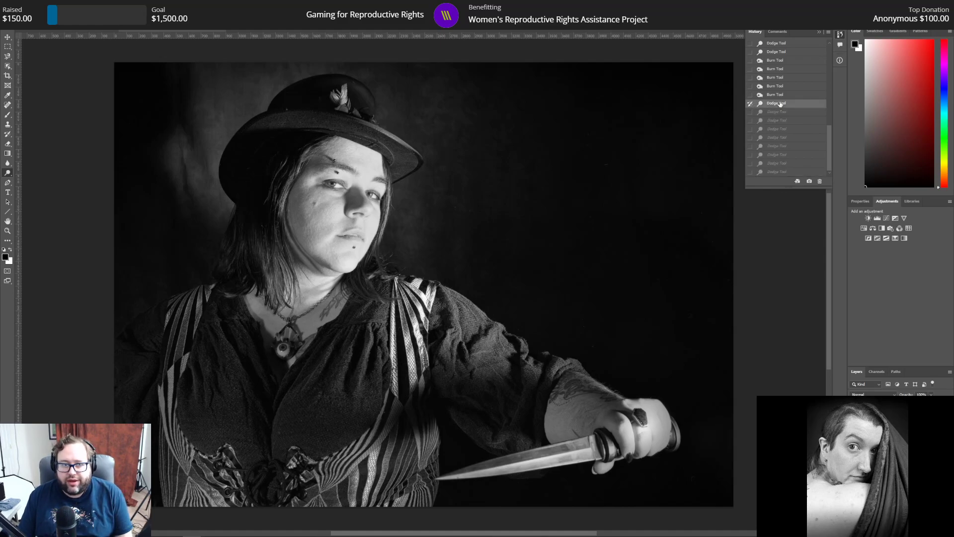
# Step: Lighten the dark hair beneath the hat brim with a few Dodge tool strokes, and collapse the history list
pyautogui.moveTo(264, 238); pyautogui.dragTo(267, 247)
pyautogui.moveTo(263, 232)
pyautogui.mouseDown()
pyautogui.moveTo(236, 240)
pyautogui.moveTo(243, 219)
pyautogui.mouseUp()
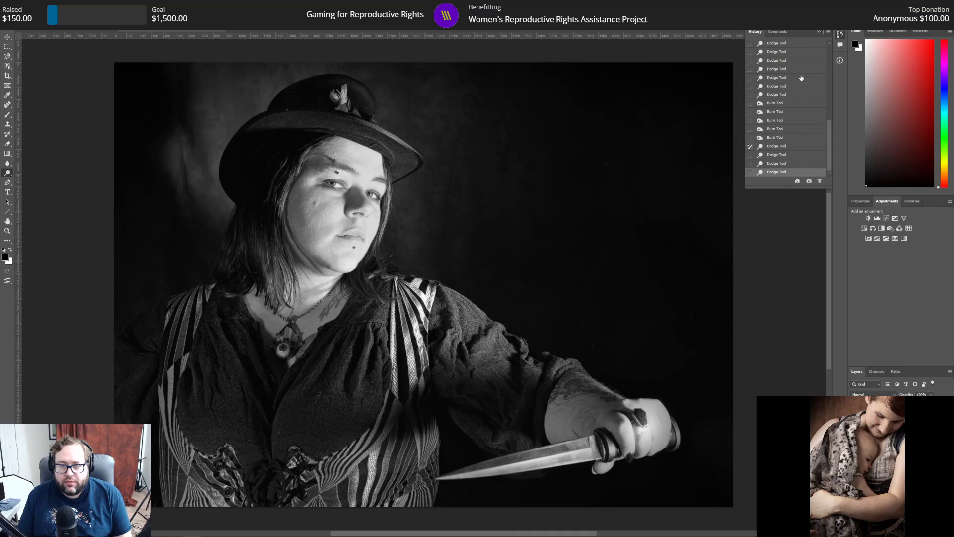
pyautogui.click(819, 32)
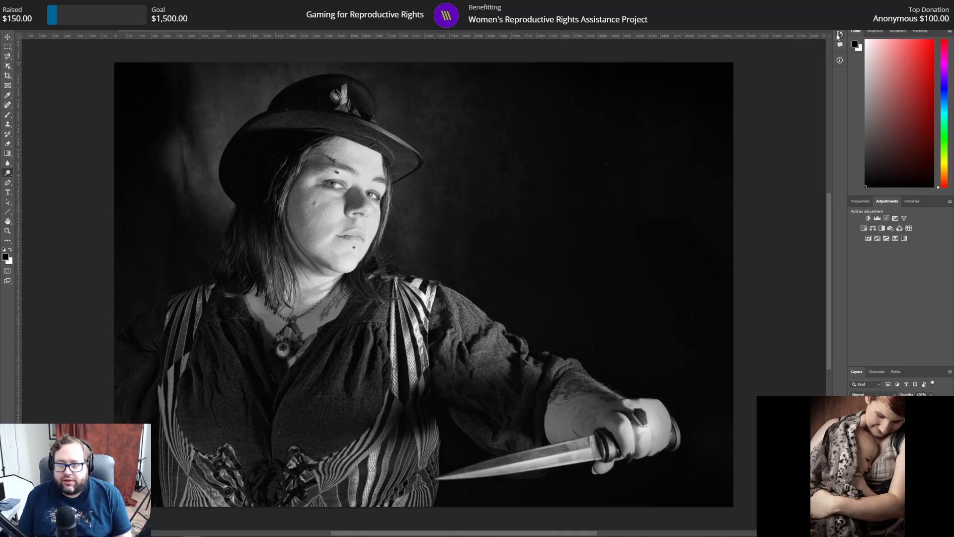
pyautogui.click(838, 34)
pyautogui.click(838, 35)
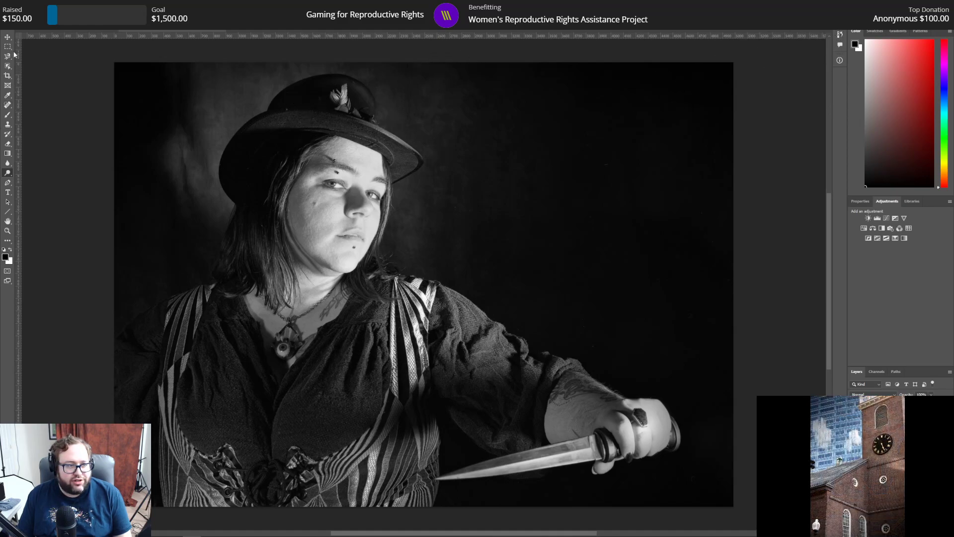
# Step: Apply the Dust & Scratches filter to a large rectangular area of the upper-right background, and clear the selection
pyautogui.scroll(4, 565, 343)
pyautogui.scroll(-3, 565, 343)
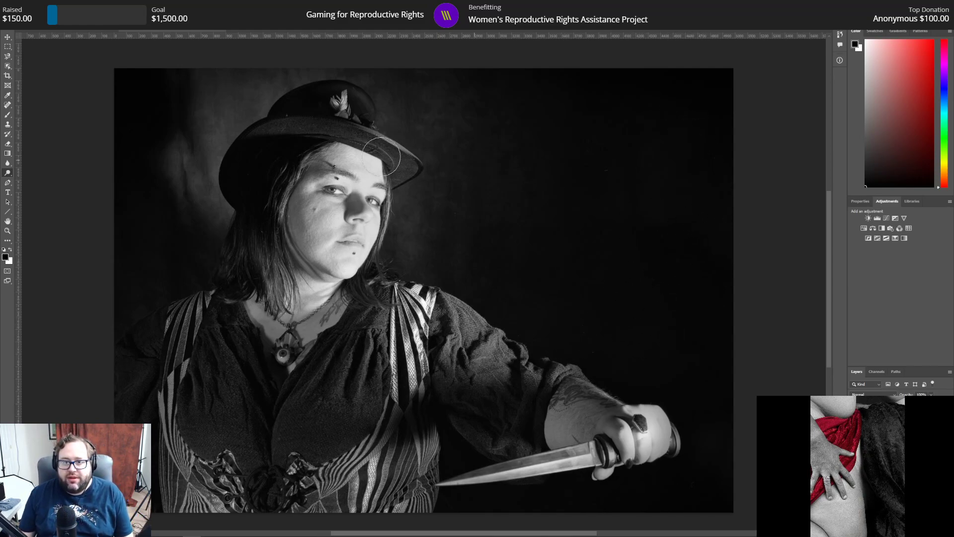
pyautogui.click(8, 46)
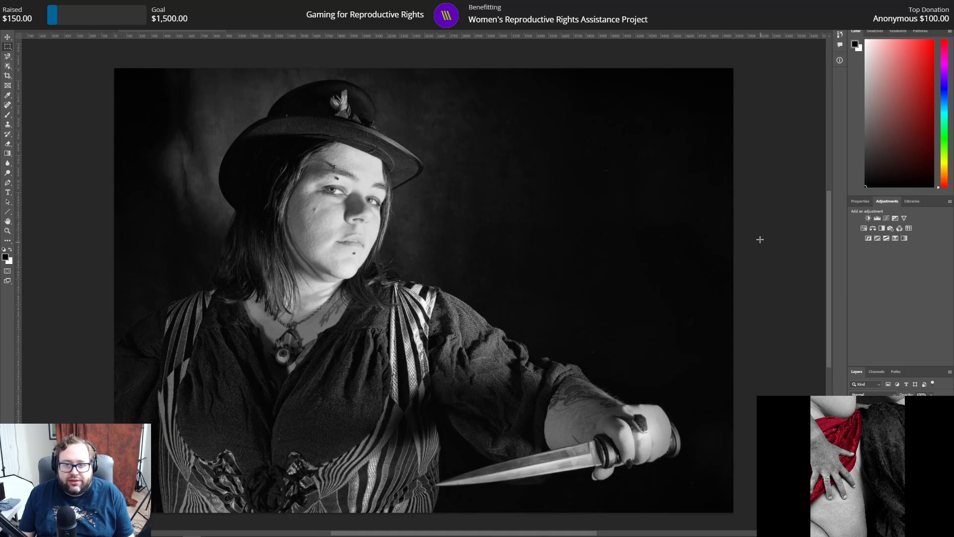
pyautogui.moveTo(530, 82); pyautogui.dragTo(700, 254)
pyautogui.click(125, 4)
pyautogui.moveTo(99, 4)
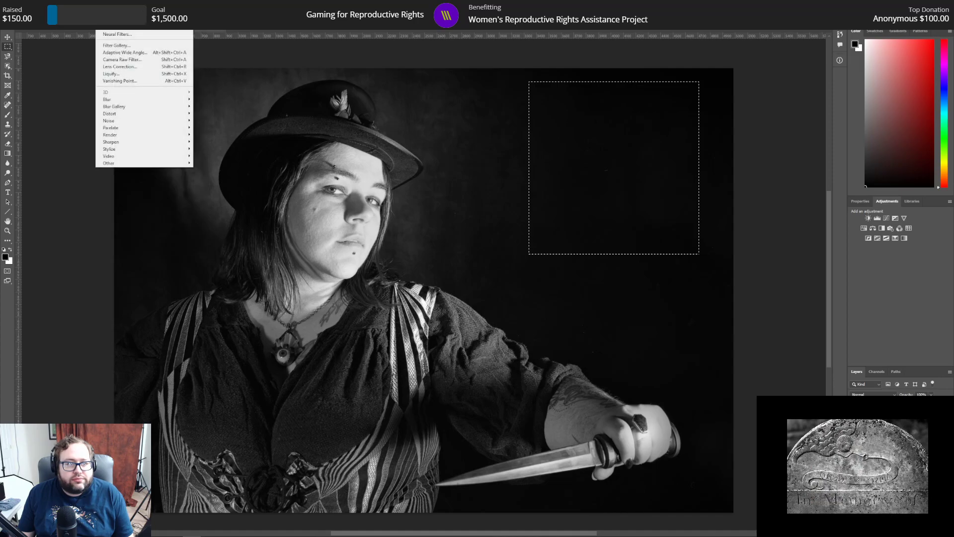
pyautogui.moveTo(150, 122)
pyautogui.click(219, 134)
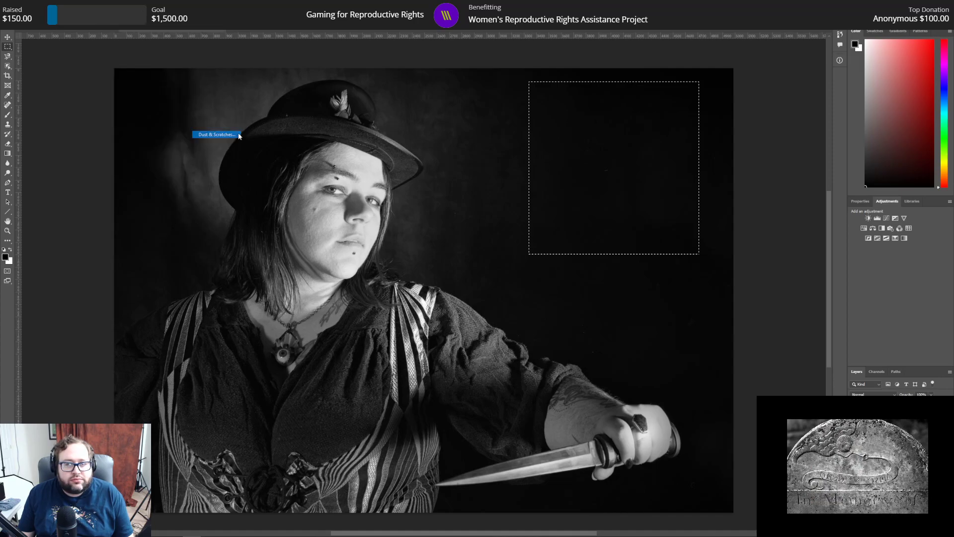
pyautogui.click(512, 150)
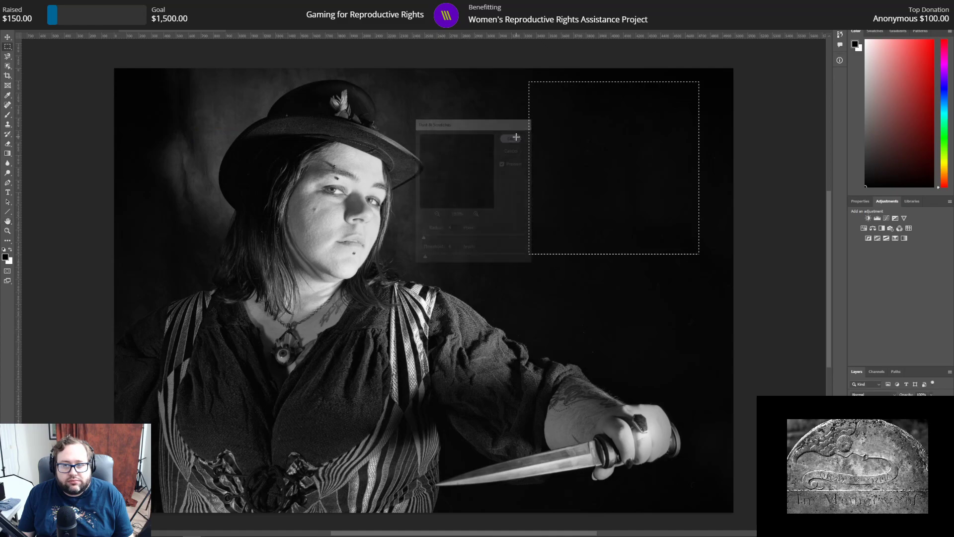
pyautogui.hotkey('ctrl', 'd')
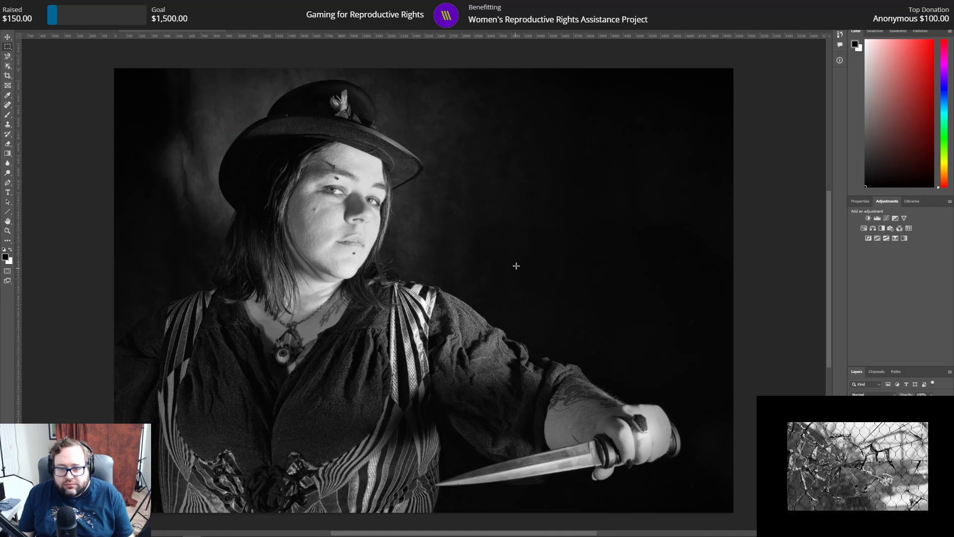
# Step: Reapply the Dust & Scratches filter to a rectangle of dark background above the knife hand, and deselect it
pyautogui.moveTo(517, 264); pyautogui.dragTo(658, 311)
pyautogui.click(571, 244)
pyautogui.moveTo(571, 244); pyautogui.dragTo(708, 354)
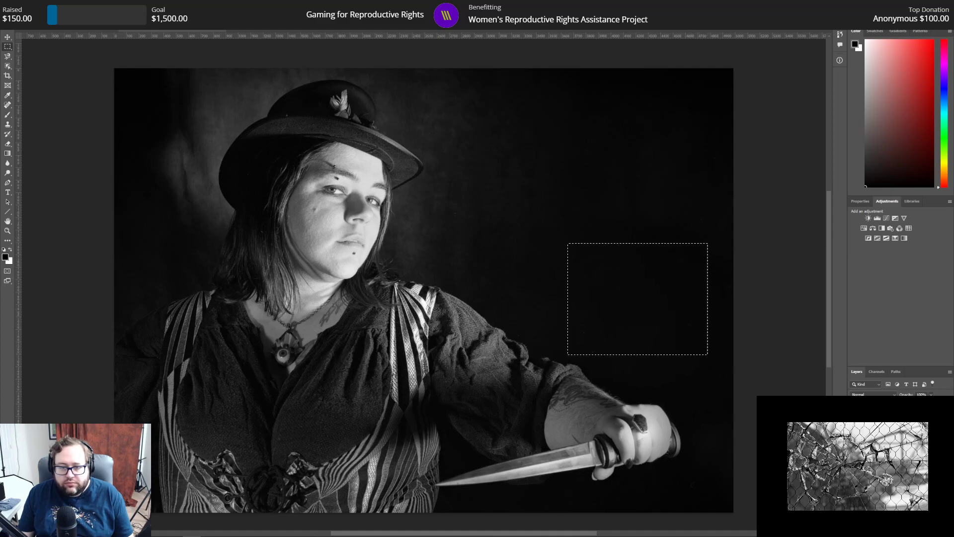
pyautogui.click(126, 5)
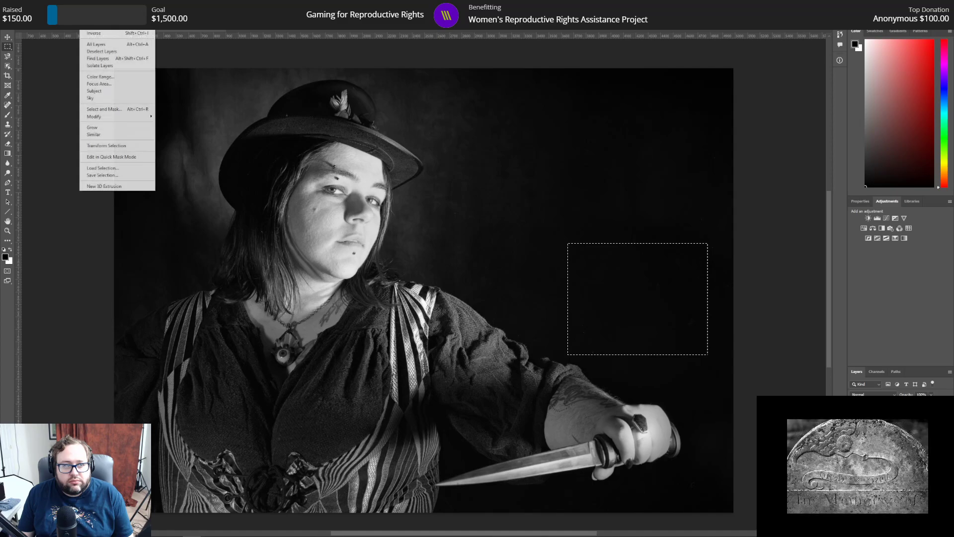
pyautogui.click(102, 5)
pyautogui.click(662, 202)
# Step: Reapply the Dust & Scratches filter to a small upright rectangle of background just above the outstretched sleeve
pyautogui.moveTo(518, 275); pyautogui.dragTo(539, 310)
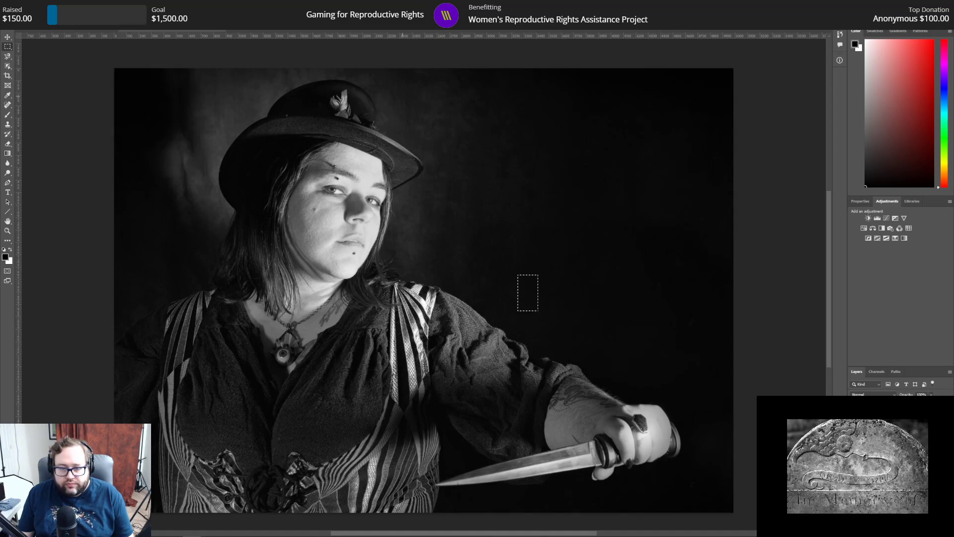
pyautogui.click(102, 4)
pyautogui.click(102, 5)
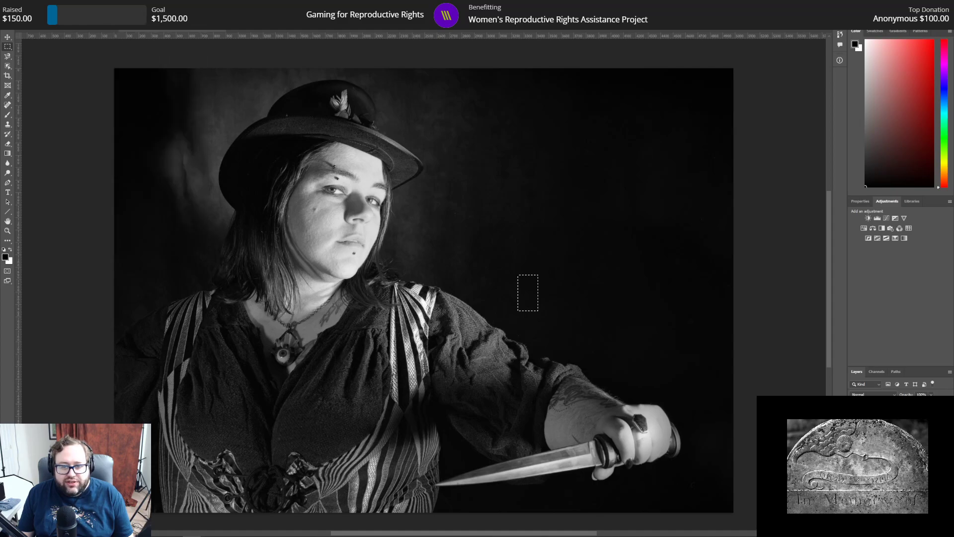
pyautogui.click(102, 4)
pyautogui.click(102, 4)
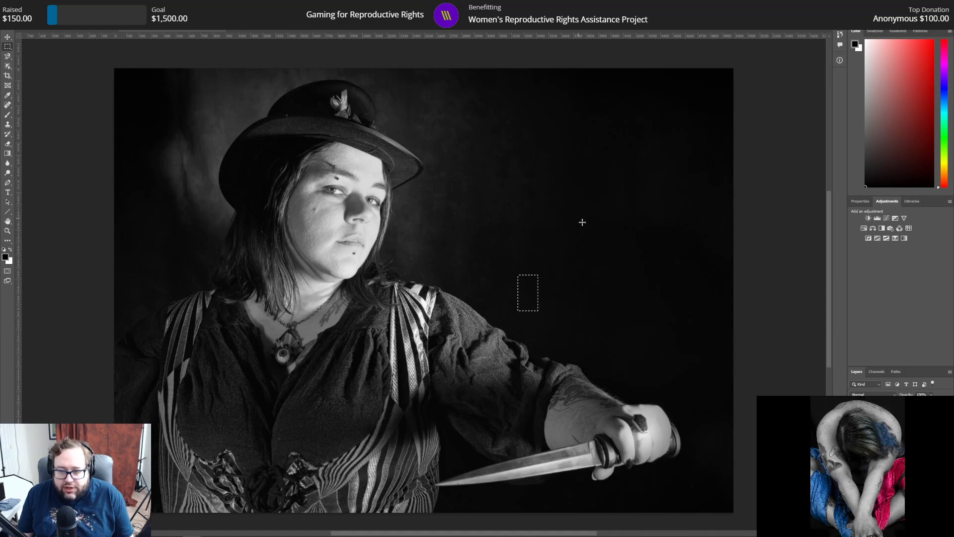
# Step: Select a small rectangle below the knife hand near the photo's lower-right corner and reapply the Dust & Scratches filter to it
pyautogui.scroll(-1, 591, 194)
pyautogui.scroll(4, 592, 208)
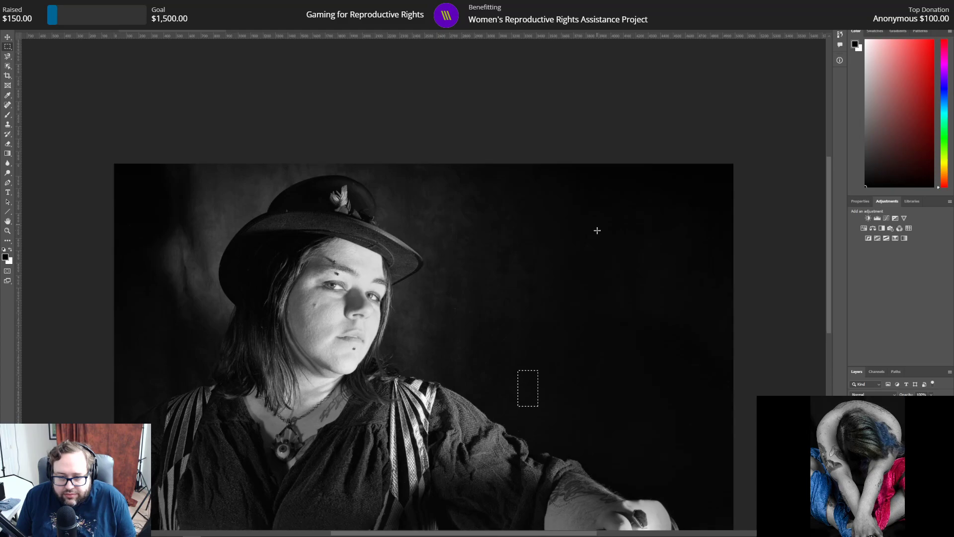
pyautogui.scroll(-2, 597, 230)
pyautogui.scroll(-6, 597, 231)
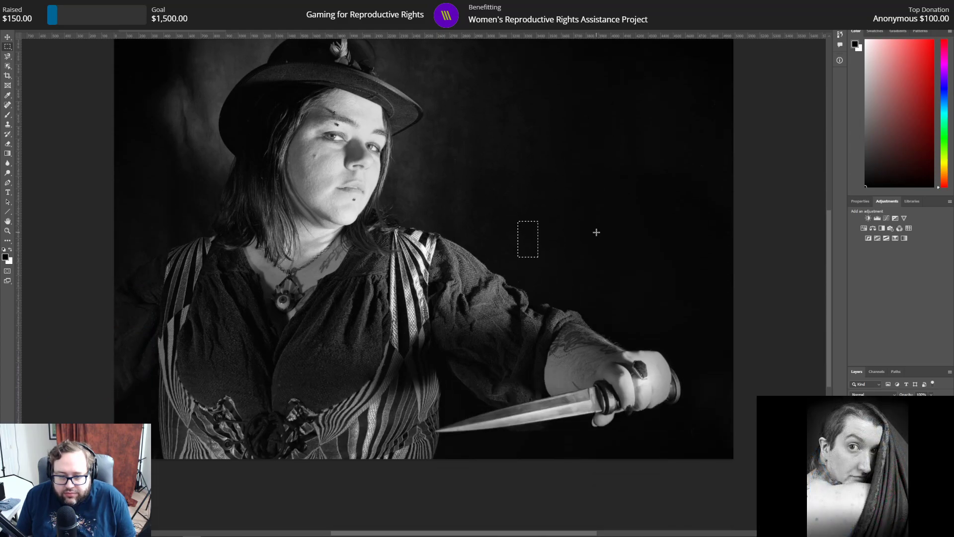
pyautogui.moveTo(683, 408); pyautogui.dragTo(701, 434)
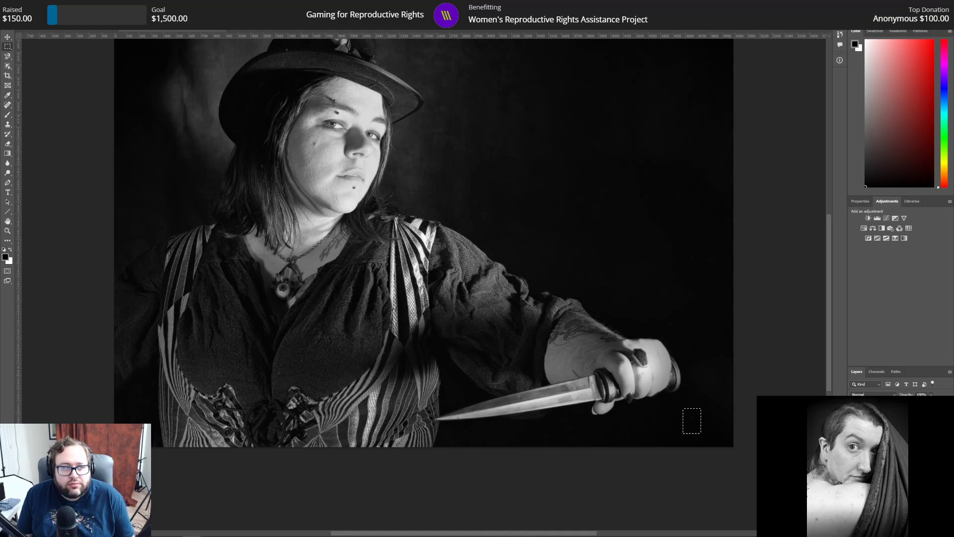
pyautogui.click(103, 6)
pyautogui.click(117, 14)
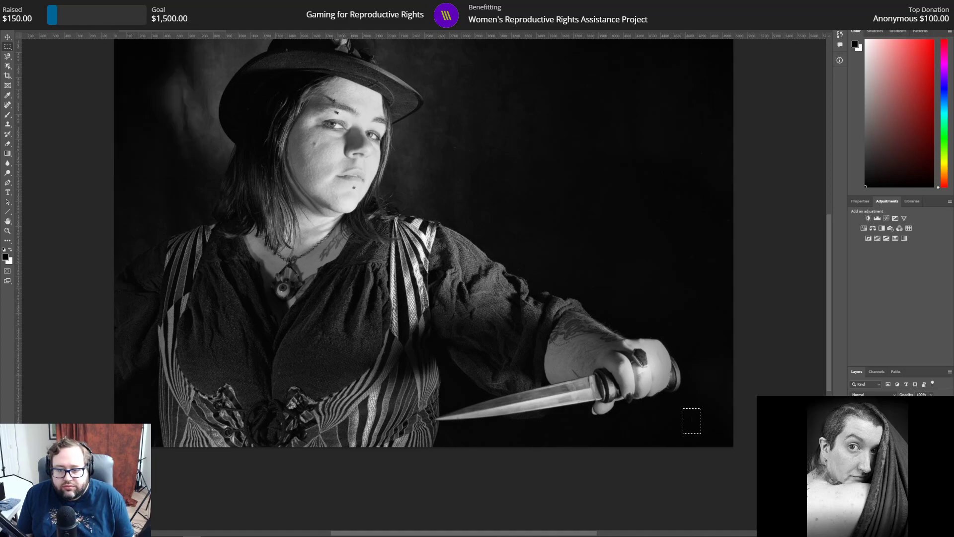
# Step: Examine the whole portrait for remaining dust specks, and pick the Clone Stamp tool
pyautogui.scroll(1, 105, 345)
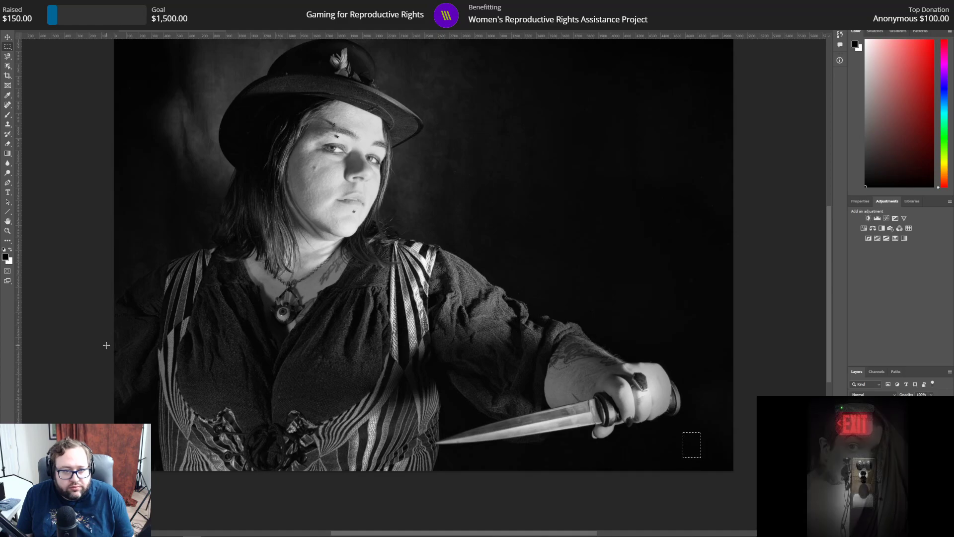
pyautogui.scroll(1, 105, 345)
pyautogui.scroll(2, 106, 345)
pyautogui.scroll(-2, 106, 345)
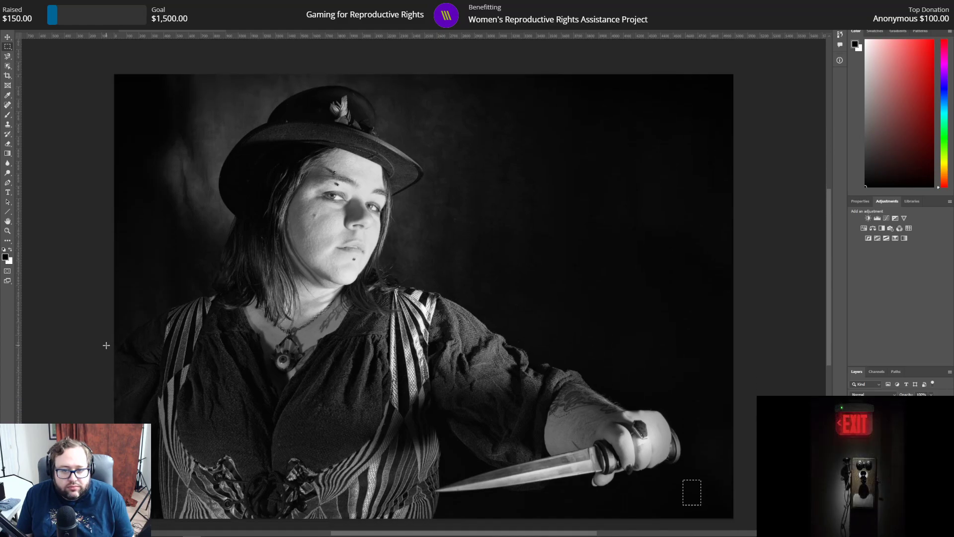
pyautogui.scroll(1, 106, 345)
pyautogui.scroll(1, 106, 345)
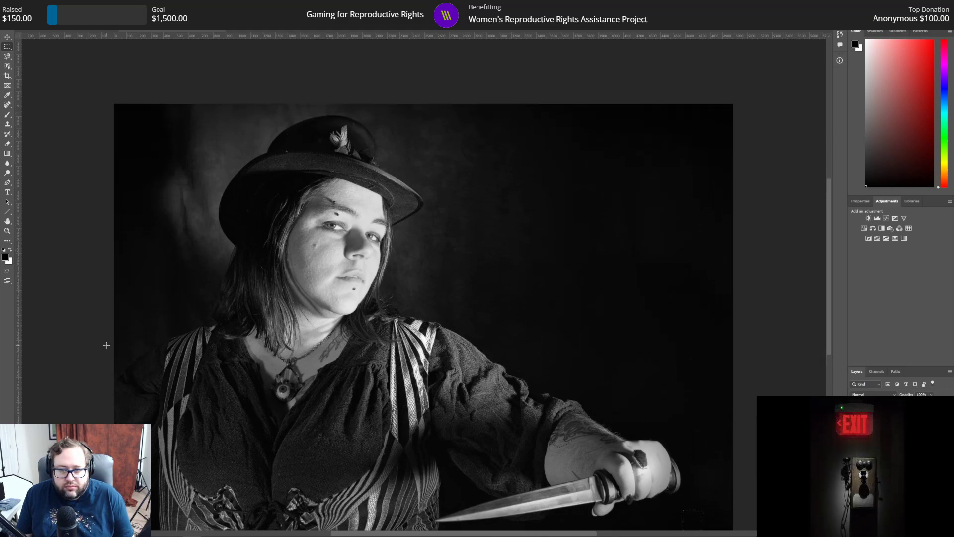
pyautogui.scroll(-1, 106, 345)
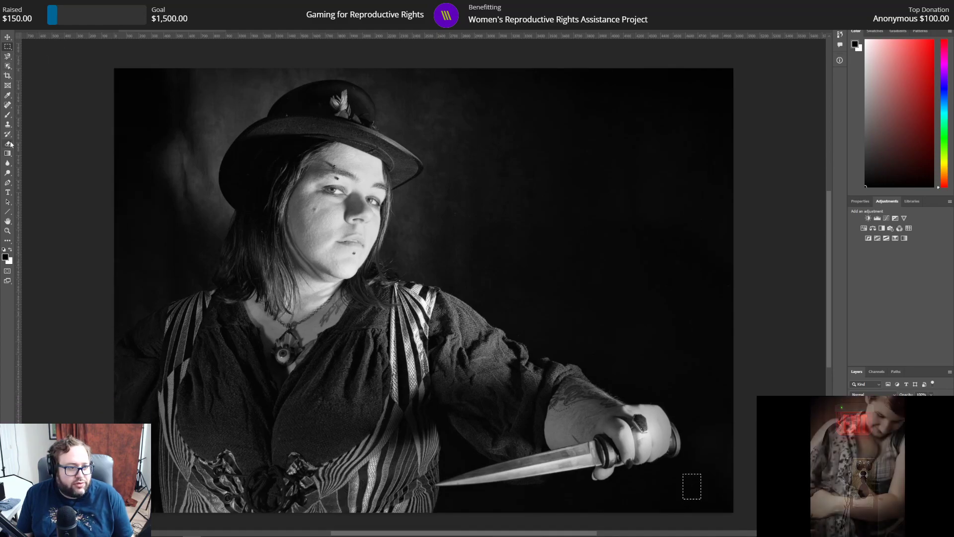
pyautogui.click(7, 124)
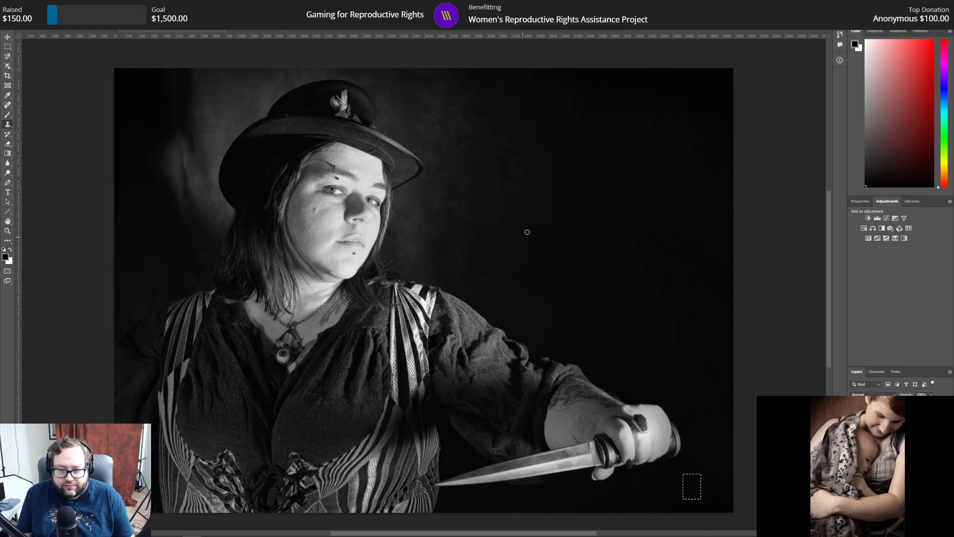
# Step: Reapply the Dust & Scratches filter to a wide rectangle of background beside the face, just below the hat brim, and deselect it
pyautogui.click(8, 230)
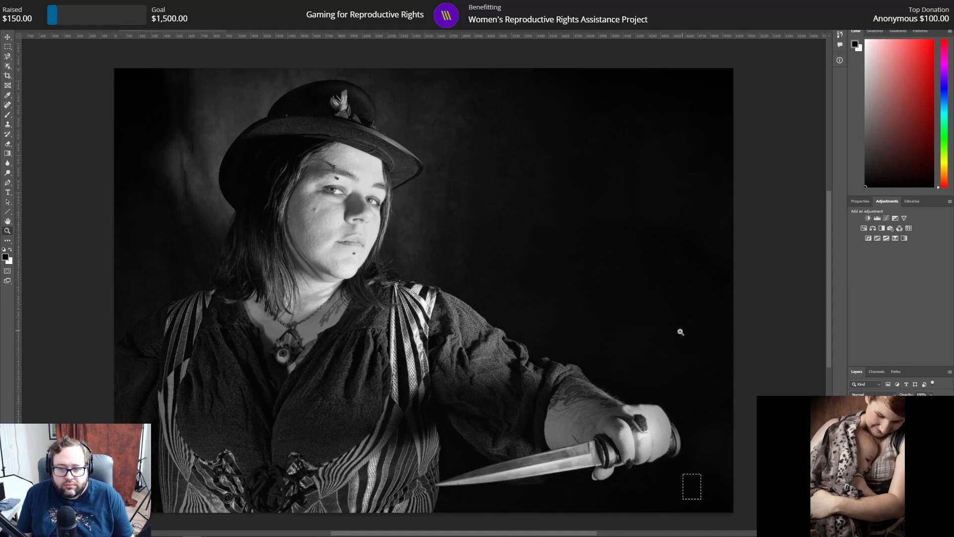
pyautogui.scroll(5, 654, 339)
pyautogui.scroll(2, 643, 371)
pyautogui.scroll(1, 643, 372)
pyautogui.scroll(1, 642, 372)
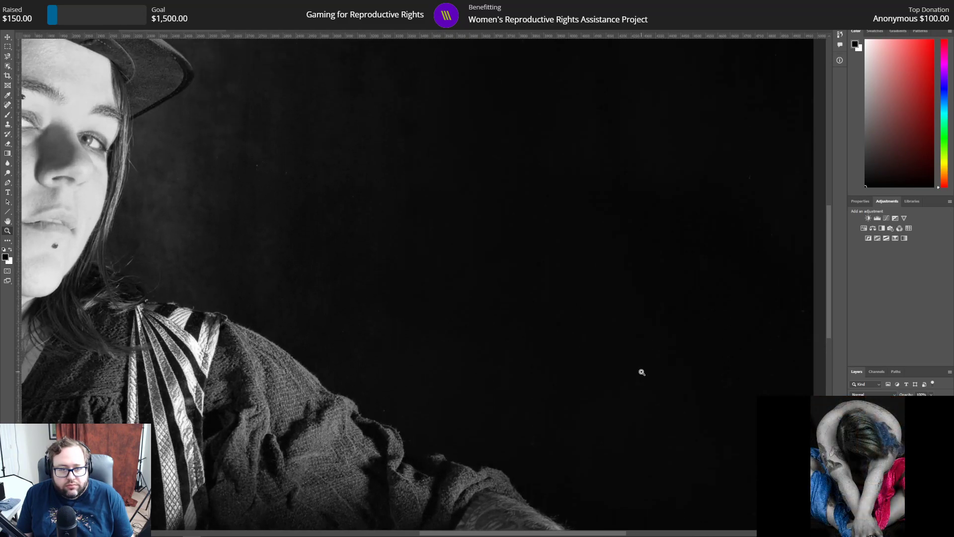
pyautogui.scroll(1, 641, 372)
pyautogui.click(8, 46)
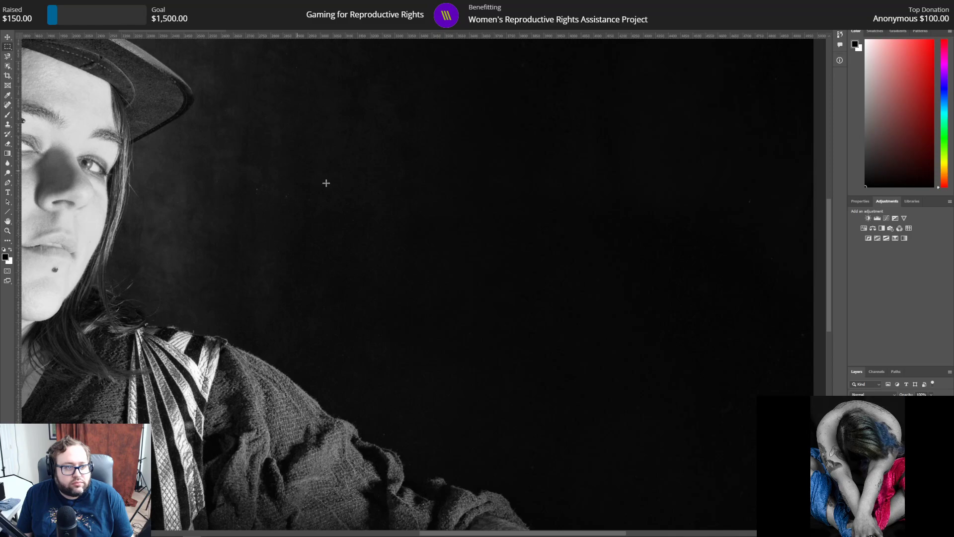
pyautogui.moveTo(199, 161); pyautogui.dragTo(409, 229)
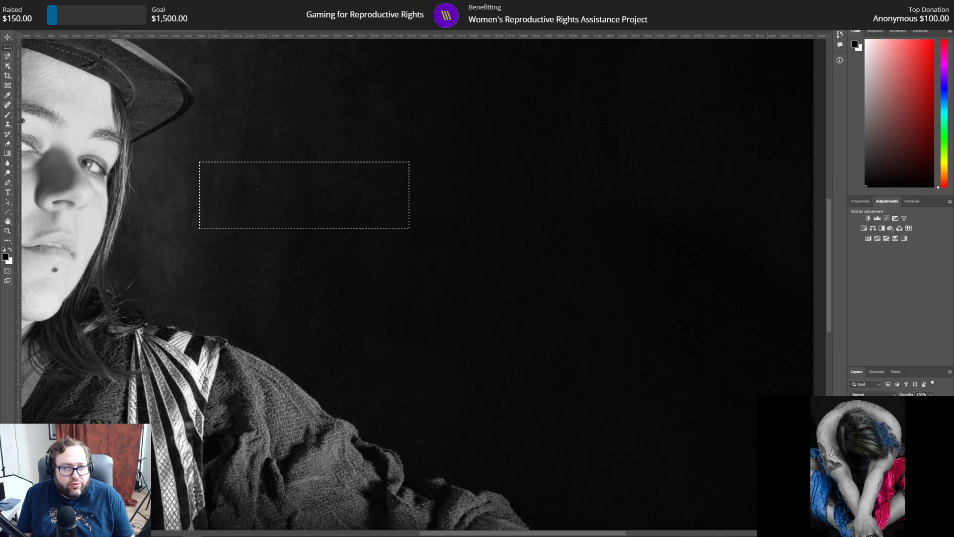
pyautogui.click(126, 6)
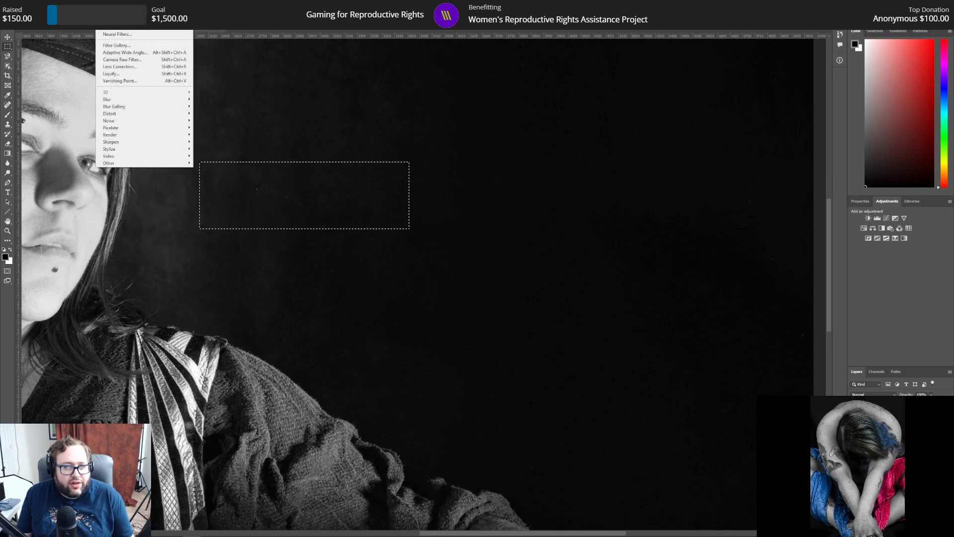
pyautogui.click(103, 5)
pyautogui.click(422, 233)
pyautogui.scroll(5, 654, 366)
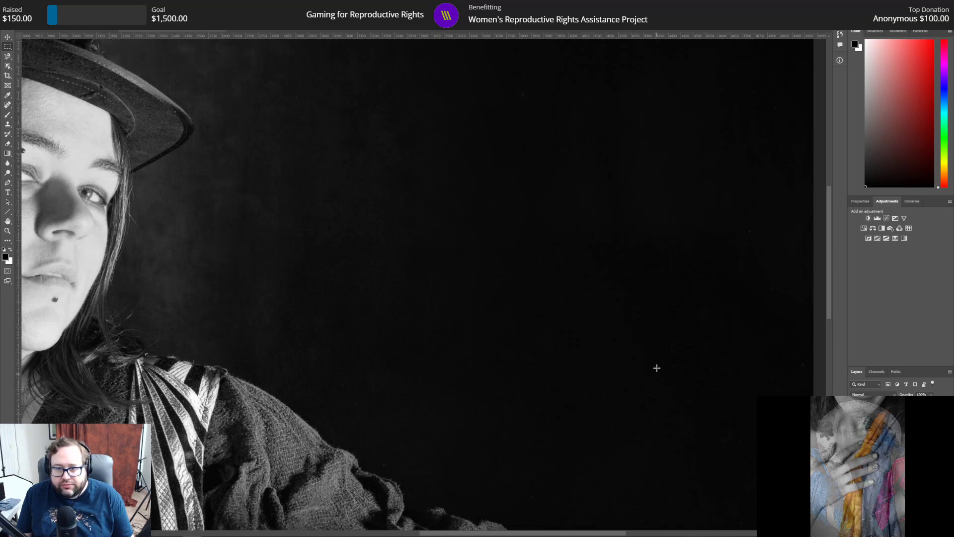
# Step: Reapply the Dust & Scratches filter to a tall upright rectangle of background near the photo's upper-right edge, and deselect it
pyautogui.scroll(3, 657, 373)
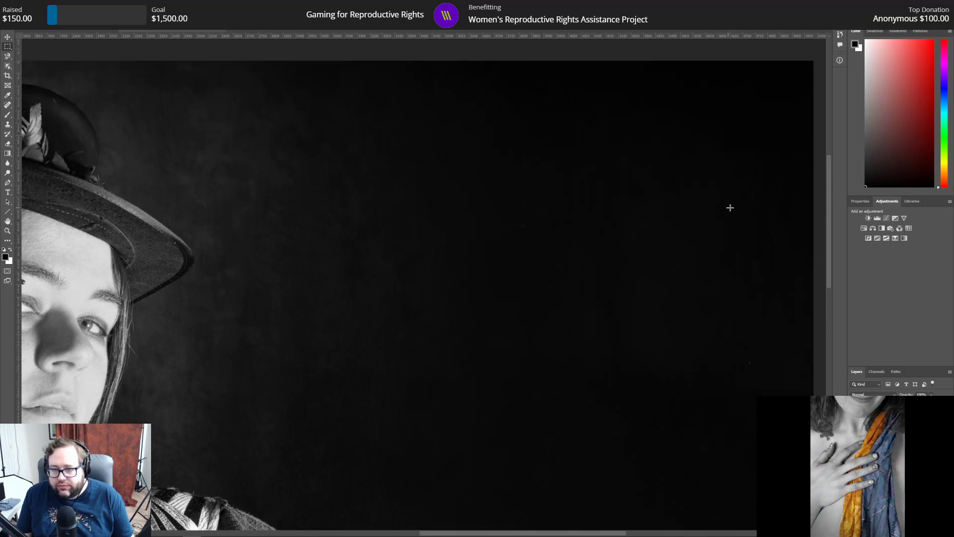
pyautogui.moveTo(717, 184); pyautogui.dragTo(787, 390)
pyautogui.click(113, 5)
pyautogui.moveTo(102, 5)
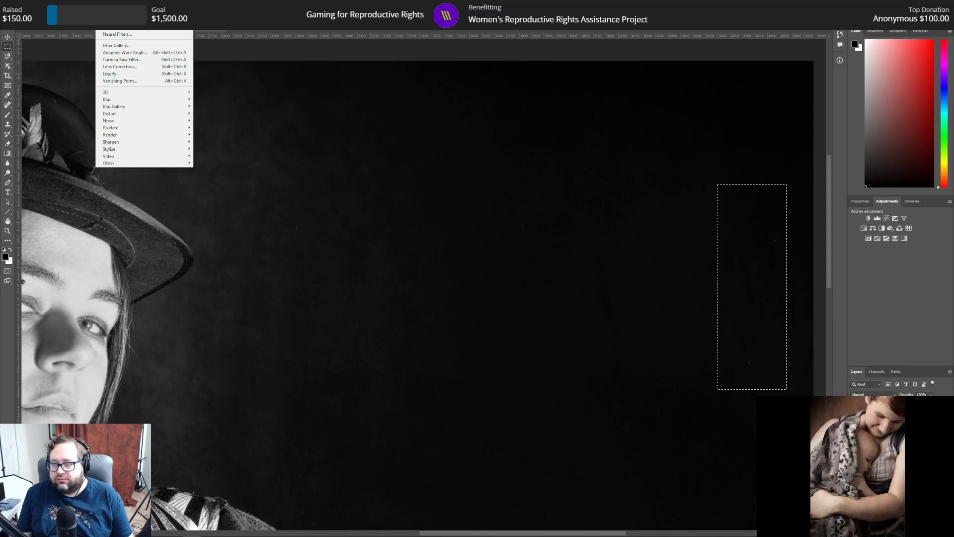
pyautogui.click(113, 13)
pyautogui.hotkey('ctrl', 'd')
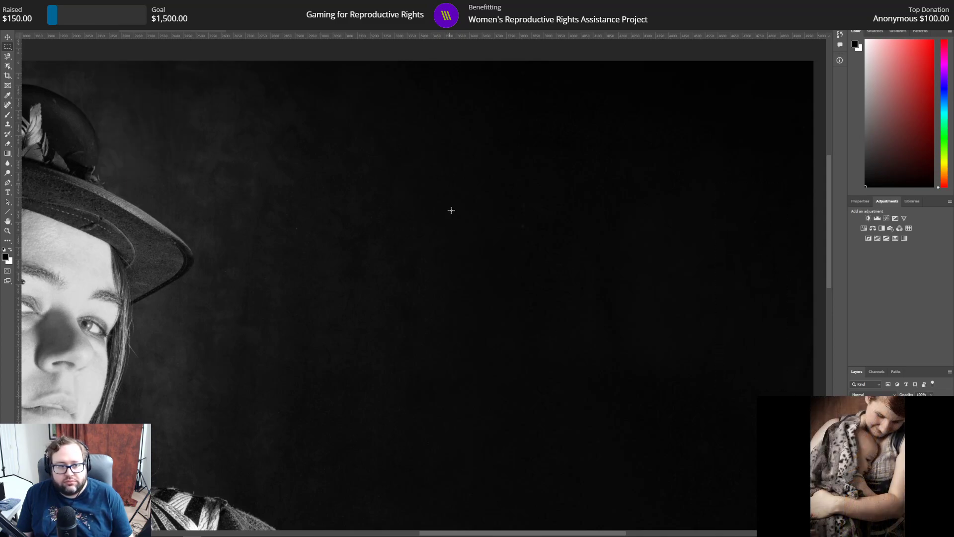
# Step: Clone out leftover dust specks in the dark background beside the hat and above the outstretched arm with the Clone Stamp
pyautogui.scroll(-2, 396, 325)
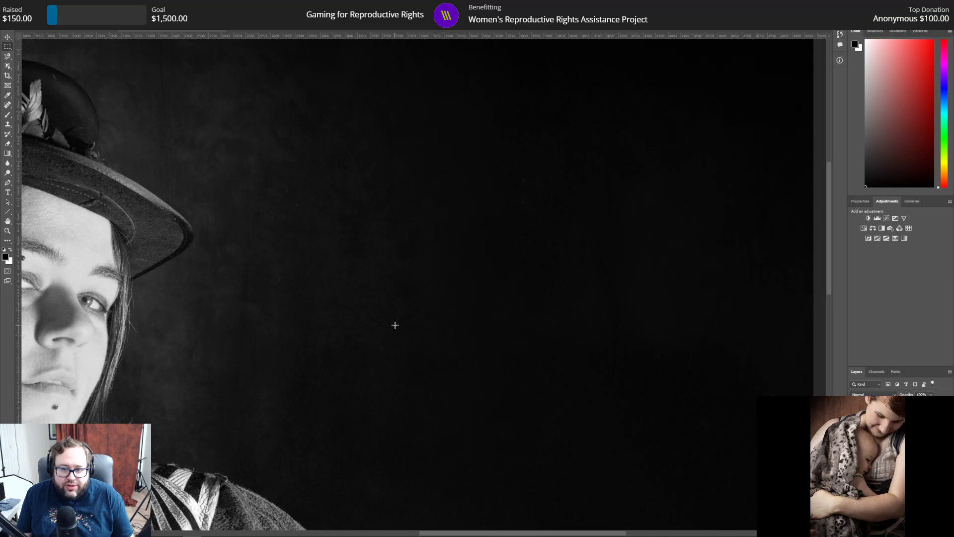
pyautogui.click(7, 124)
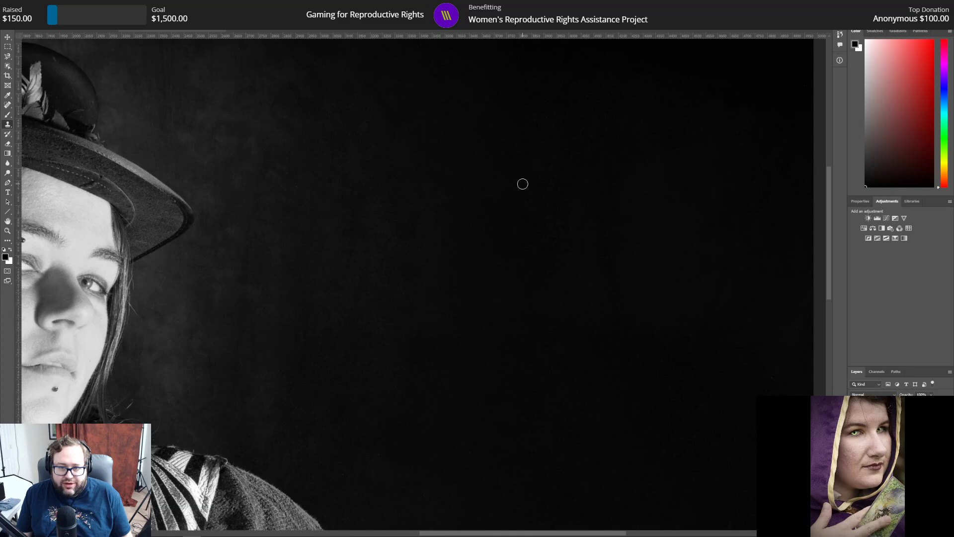
pyautogui.scroll(3, 601, 284)
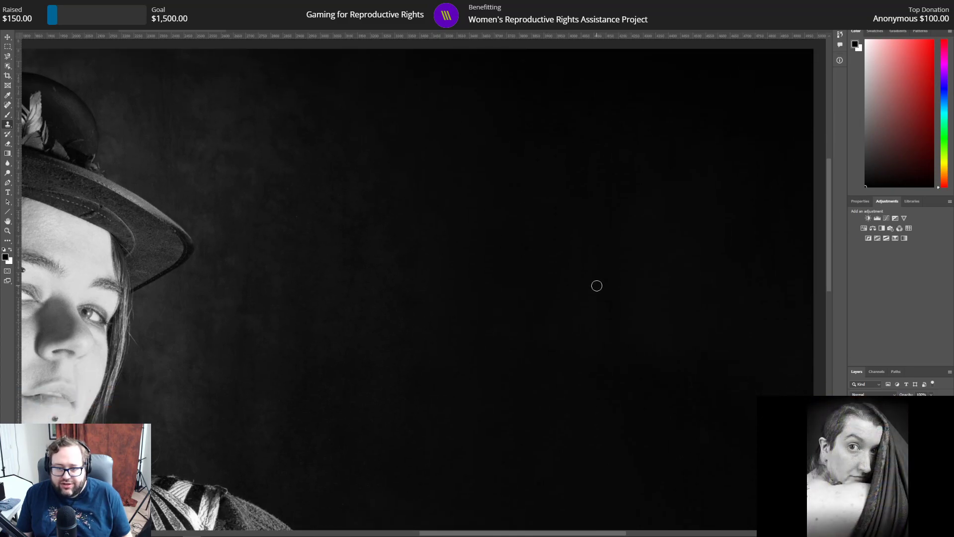
pyautogui.scroll(-5, 597, 286)
pyautogui.scroll(-4, 596, 286)
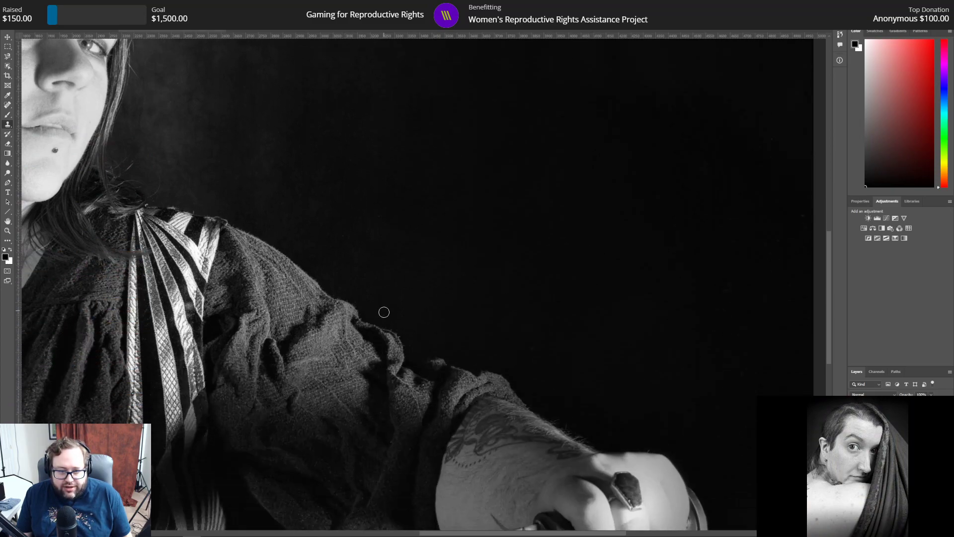
pyautogui.scroll(-3, 614, 303)
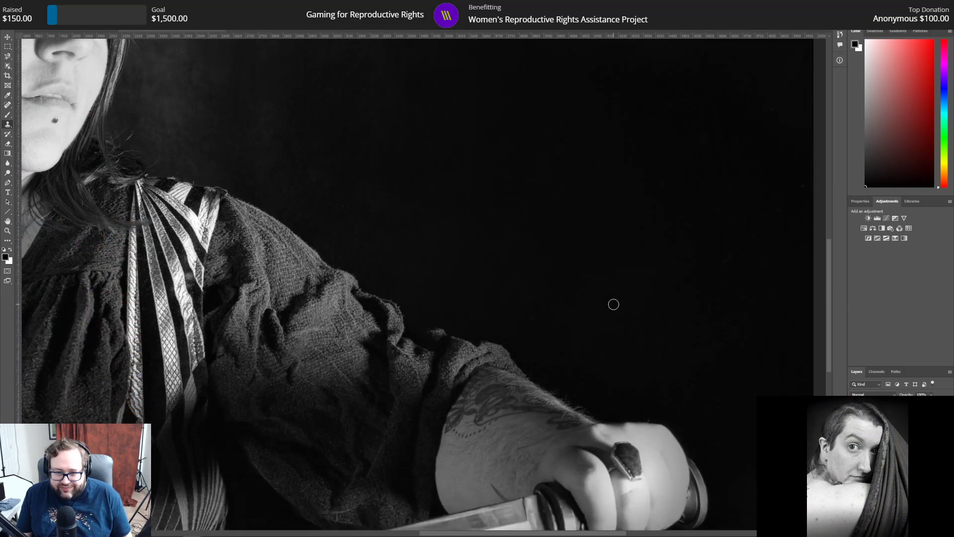
pyautogui.scroll(2, 611, 305)
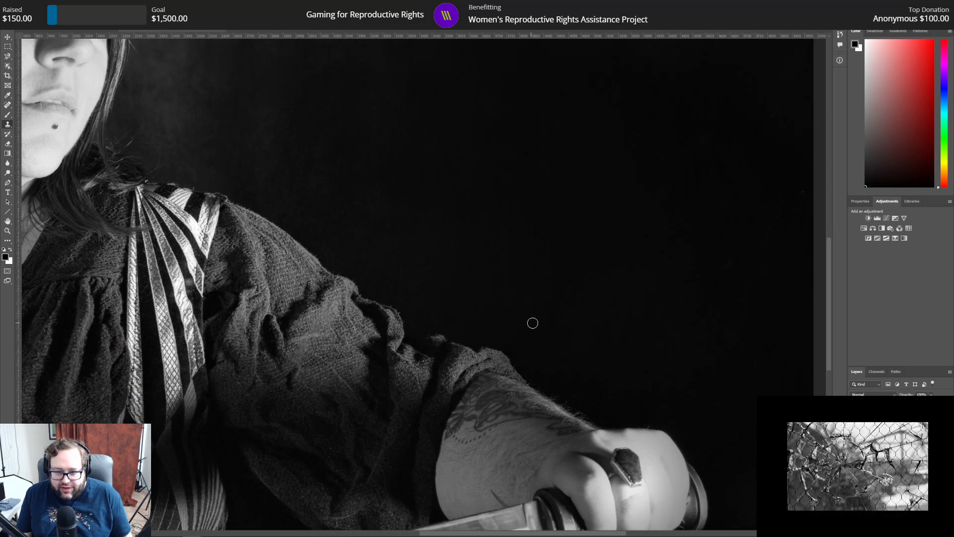
pyautogui.scroll(-2, 668, 317)
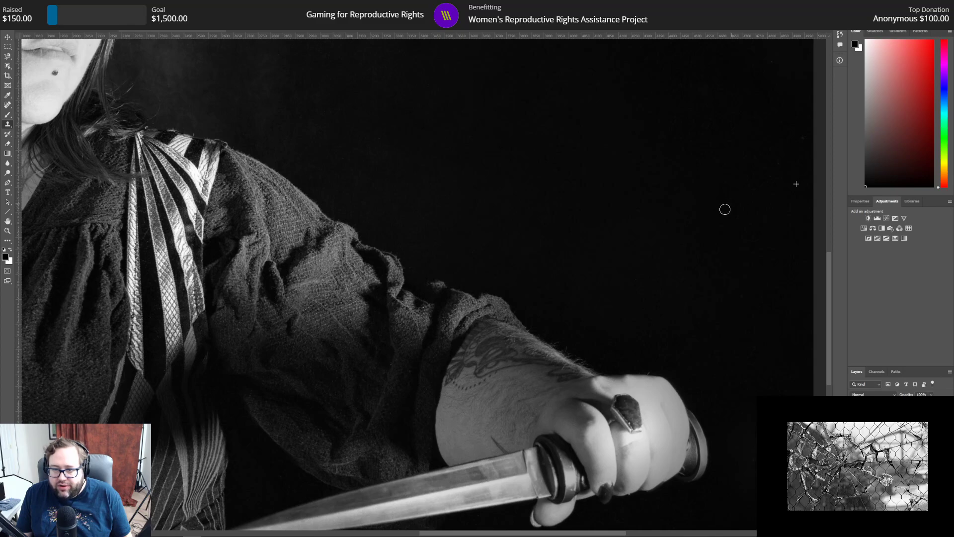
pyautogui.scroll(-4, 713, 269)
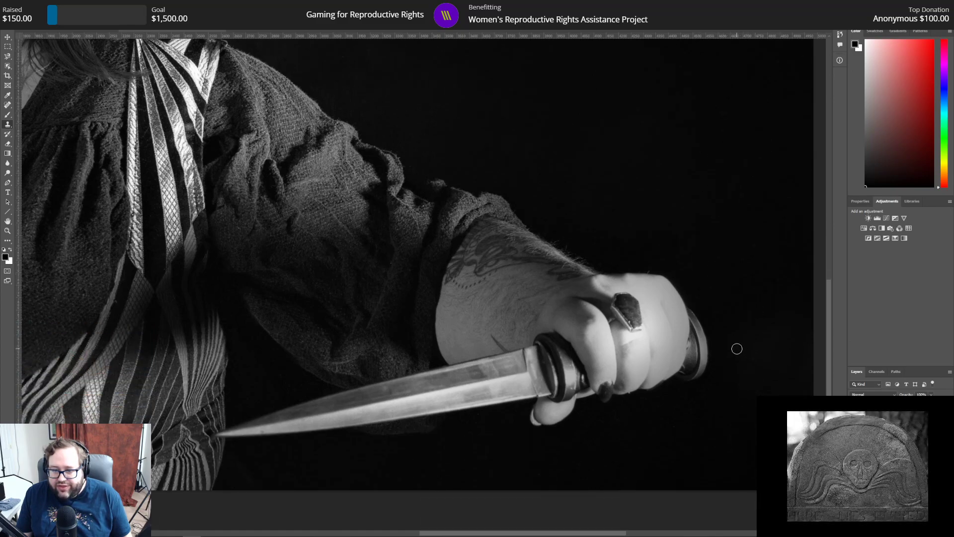
pyautogui.scroll(-1, 745, 480)
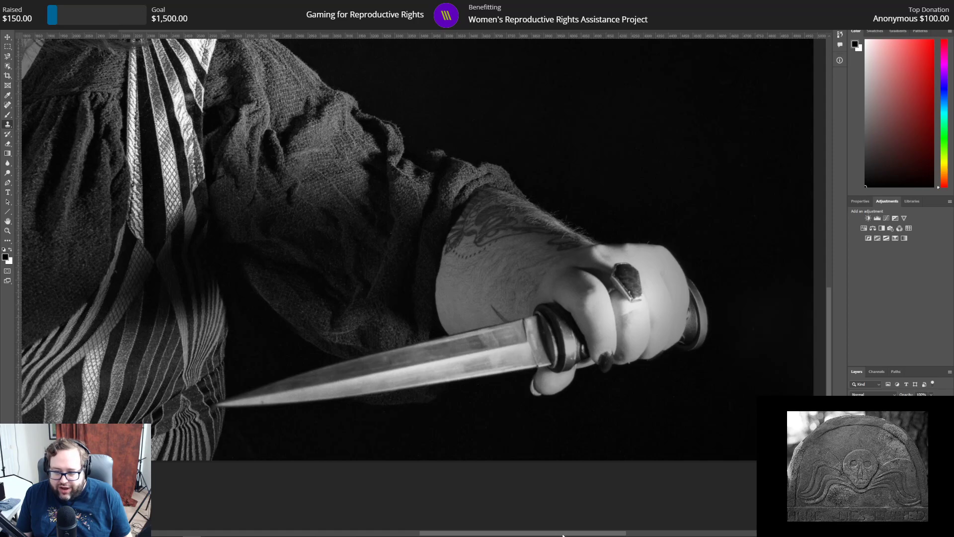
# Step: Check the photo's left side from the bodice up to the hat, and clone out dust specks on the hat's crown
pyautogui.moveTo(561, 535); pyautogui.dragTo(364, 523)
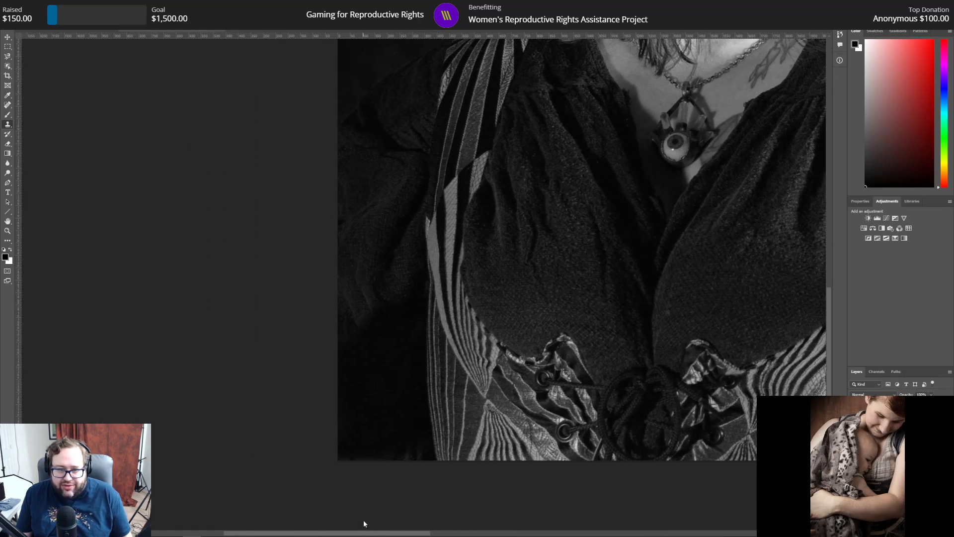
pyautogui.scroll(6, 374, 469)
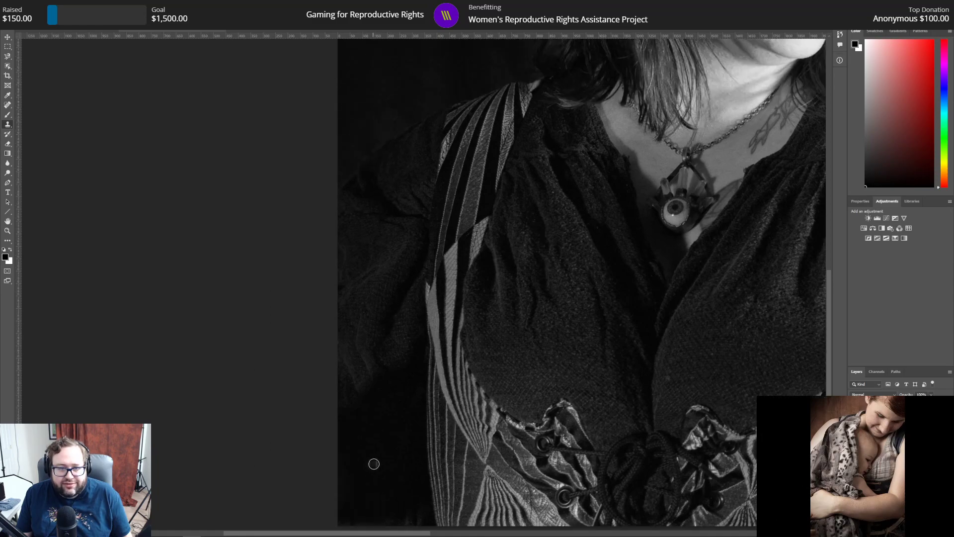
pyautogui.scroll(3, 374, 464)
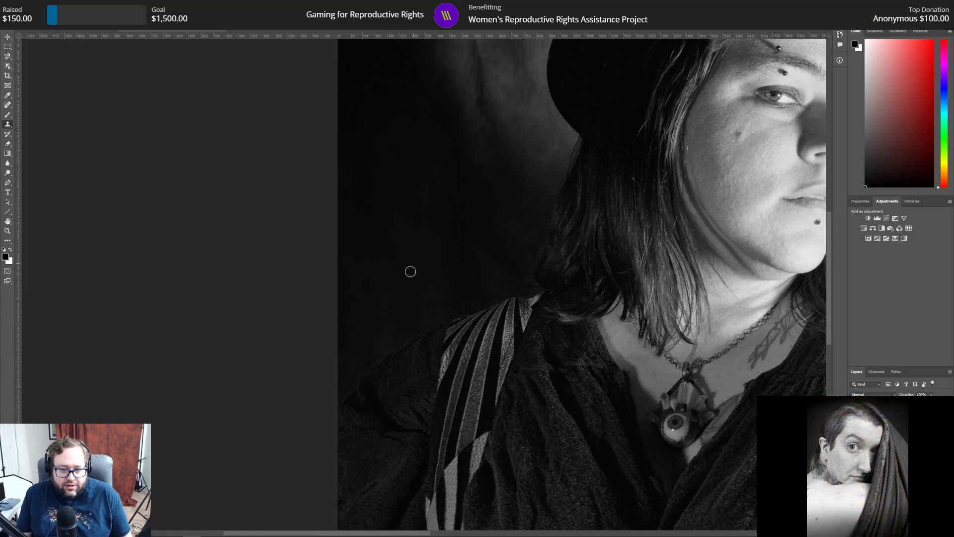
pyautogui.scroll(5, 411, 269)
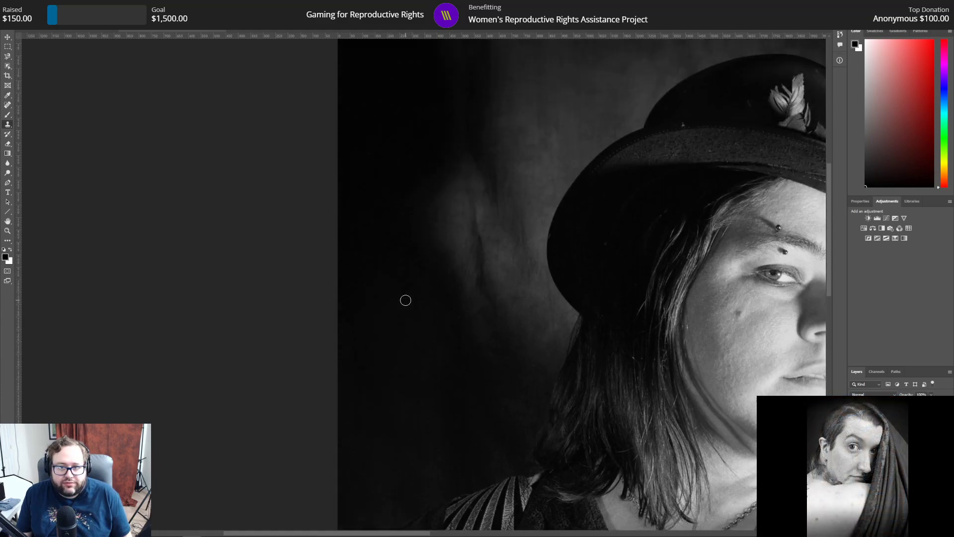
pyautogui.scroll(1, 406, 301)
pyautogui.scroll(2, 407, 295)
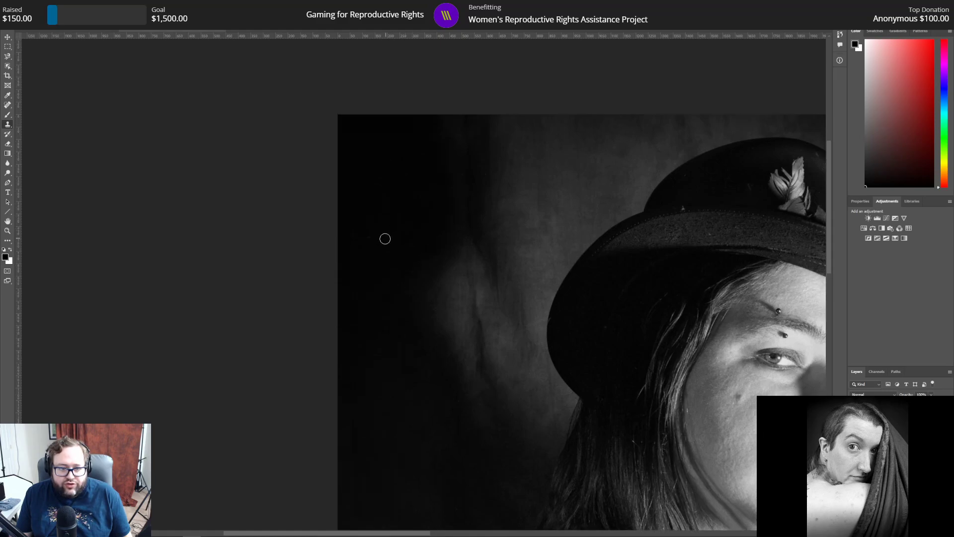
pyautogui.scroll(1, 531, 264)
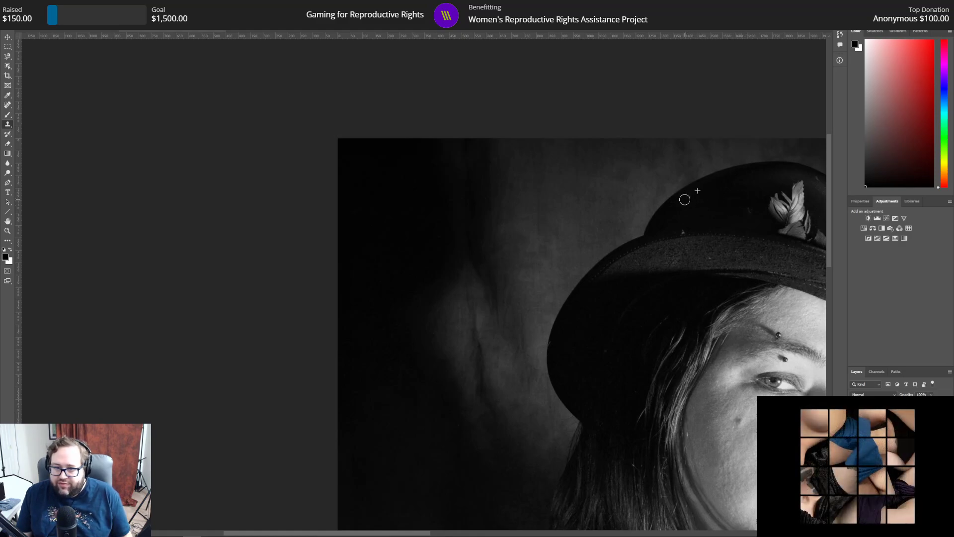
# Step: Examine the hat, the face and the dark background down to the knife hand for remaining dust specks
pyautogui.moveTo(396, 533)
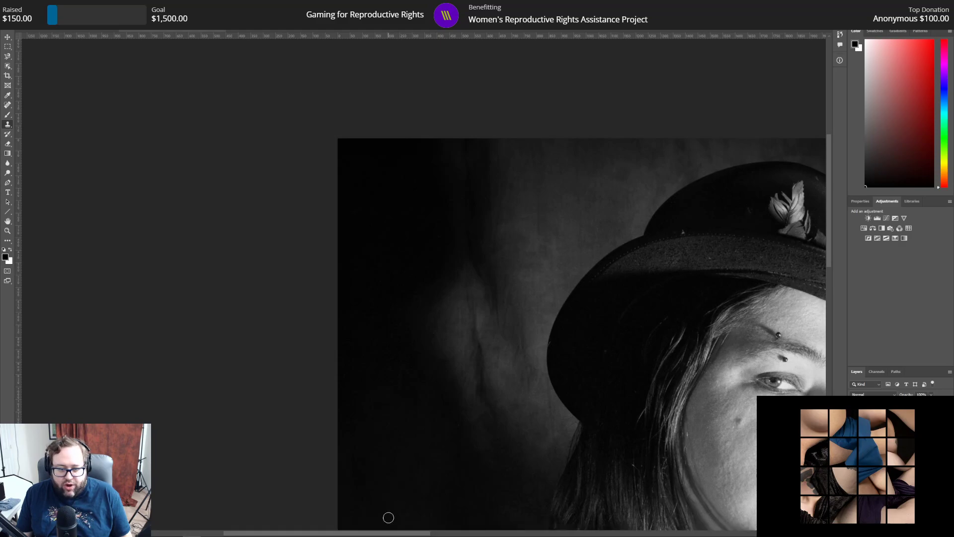
pyautogui.moveTo(391, 533); pyautogui.dragTo(513, 532)
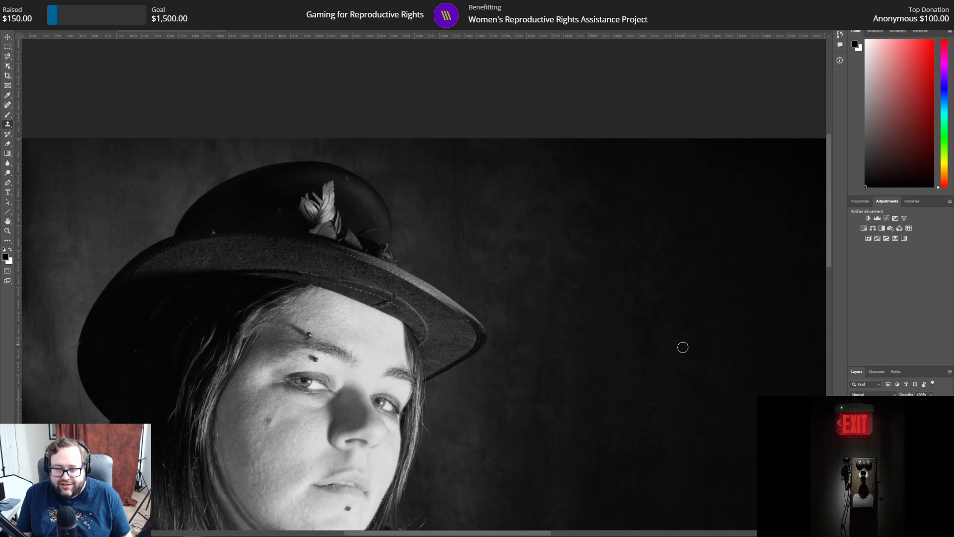
pyautogui.scroll(2, 656, 401)
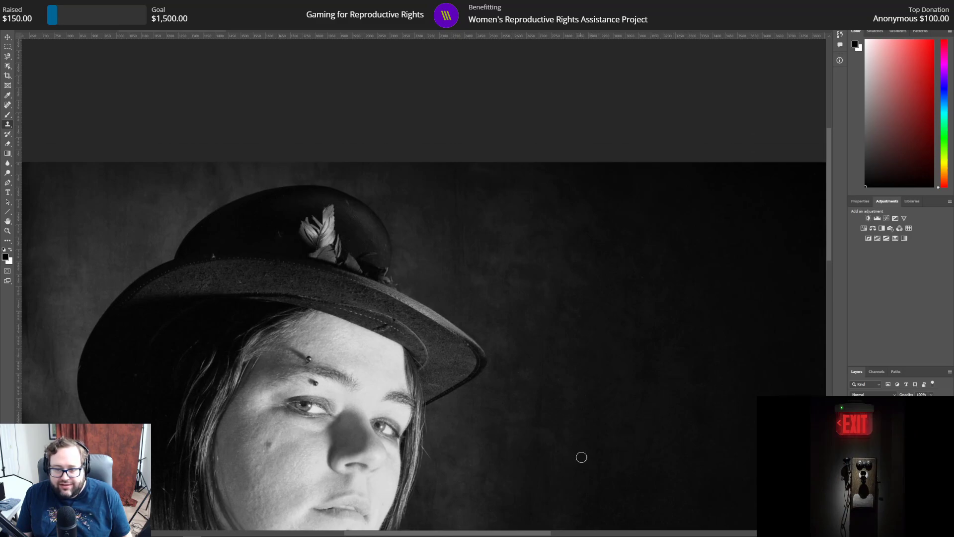
pyautogui.scroll(-8, 583, 454)
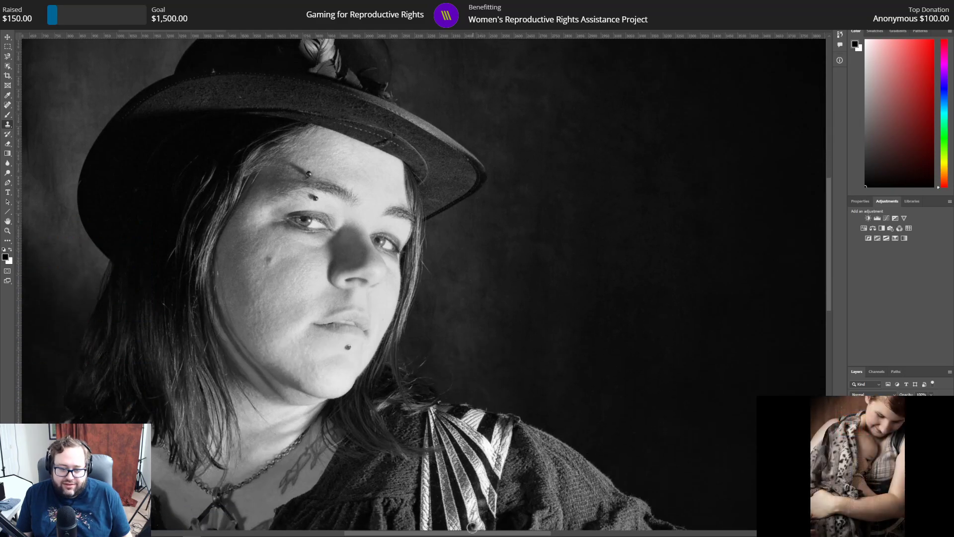
pyautogui.moveTo(485, 533); pyautogui.dragTo(566, 536)
pyautogui.scroll(3, 567, 505)
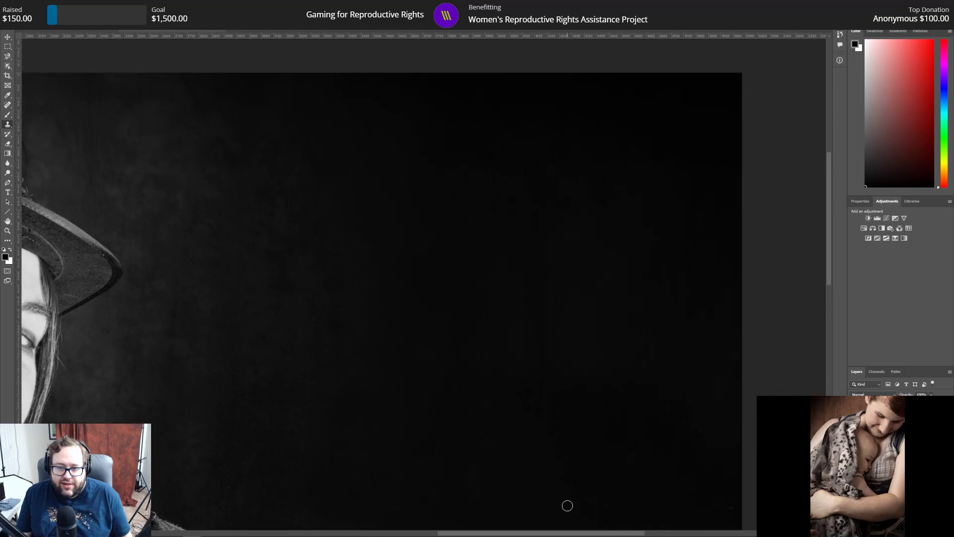
pyautogui.scroll(-2, 563, 505)
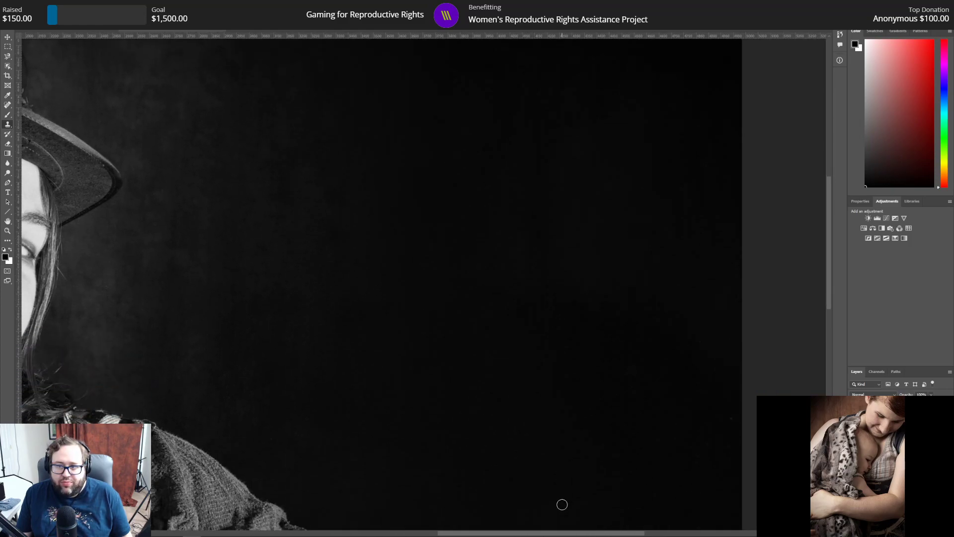
pyautogui.scroll(-5, 562, 505)
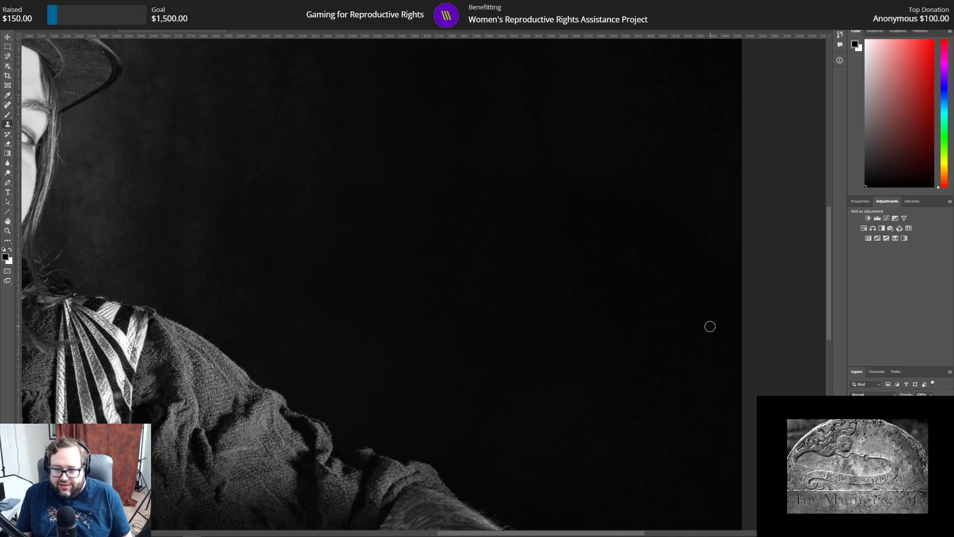
pyautogui.scroll(-10, 699, 394)
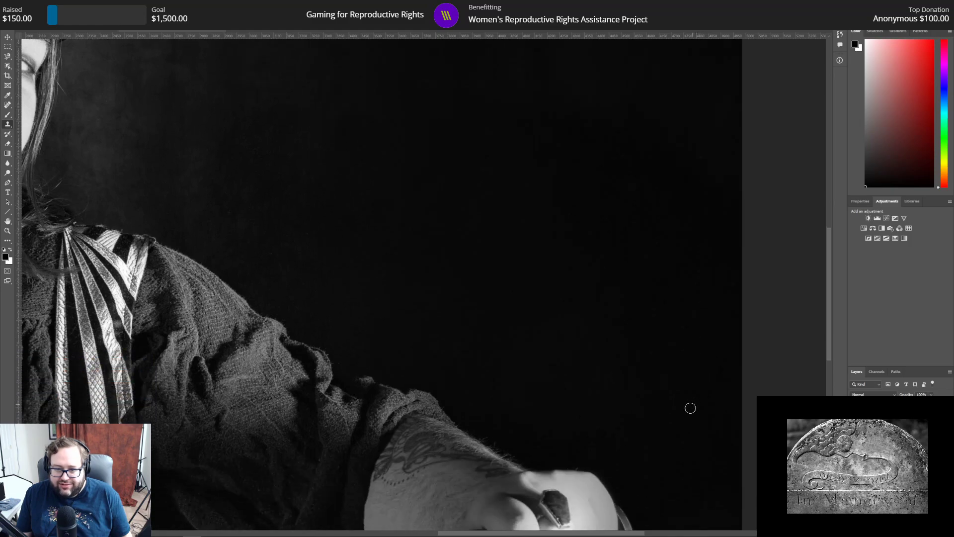
pyautogui.scroll(-4, 690, 408)
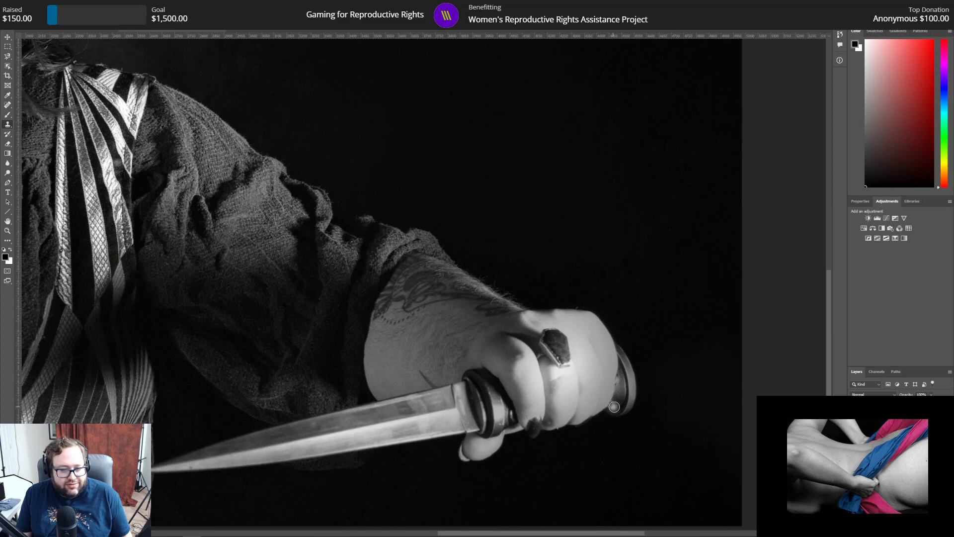
pyautogui.scroll(-3, 614, 404)
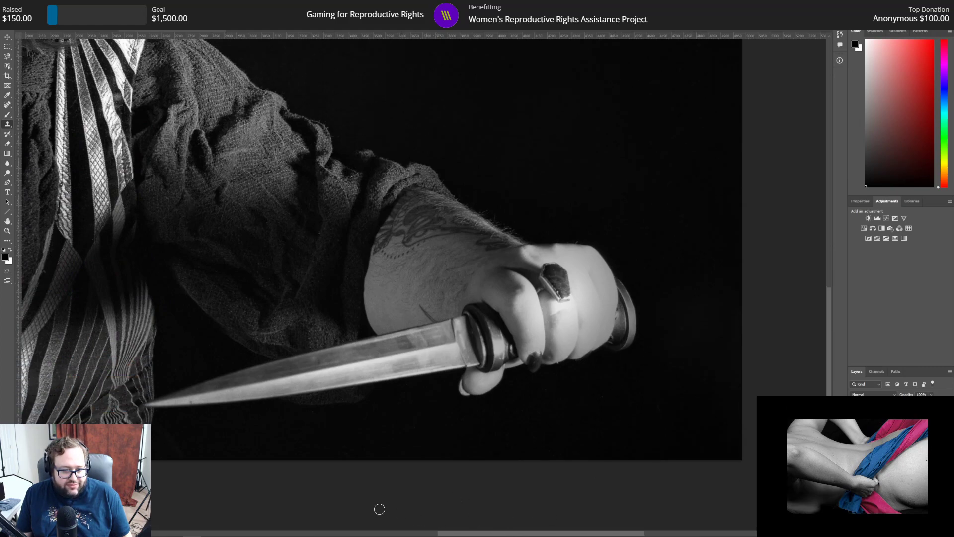
# Step: Inspect the middle of the portrait from the bodice and necklace up through the hair, face and hat for dust
pyautogui.moveTo(491, 522)
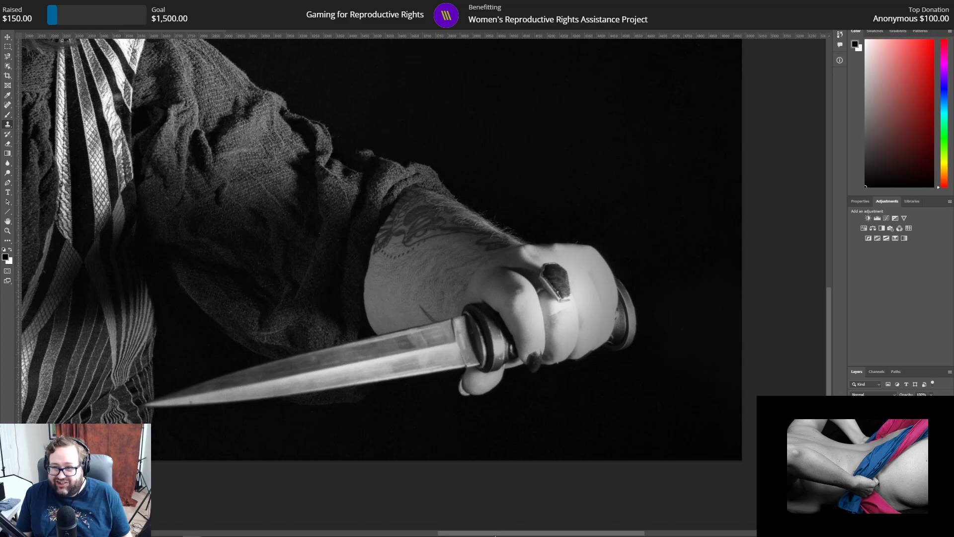
pyautogui.moveTo(495, 535); pyautogui.dragTo(375, 526)
pyautogui.scroll(3, 343, 394)
pyautogui.scroll(5, 343, 395)
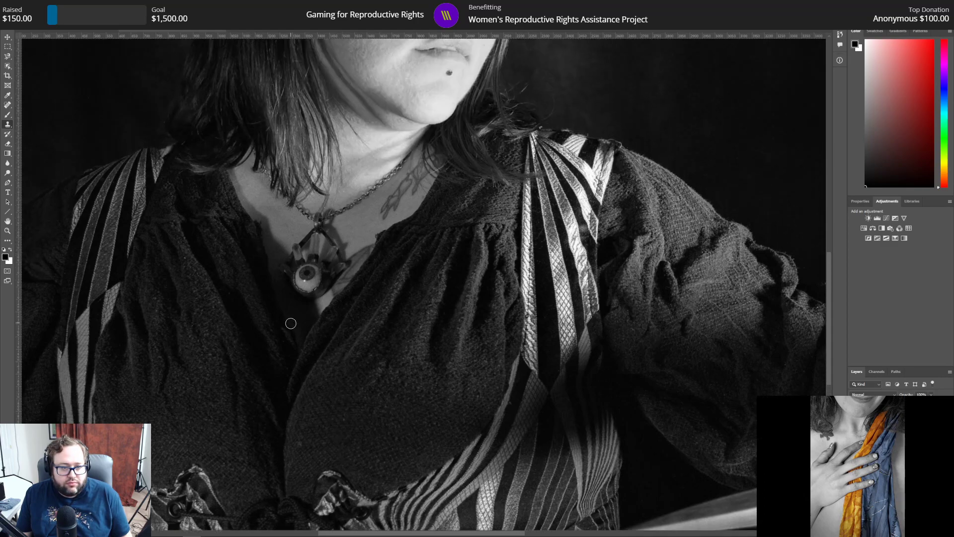
pyautogui.scroll(2, 304, 349)
pyautogui.scroll(3, 309, 359)
pyautogui.scroll(5, 309, 359)
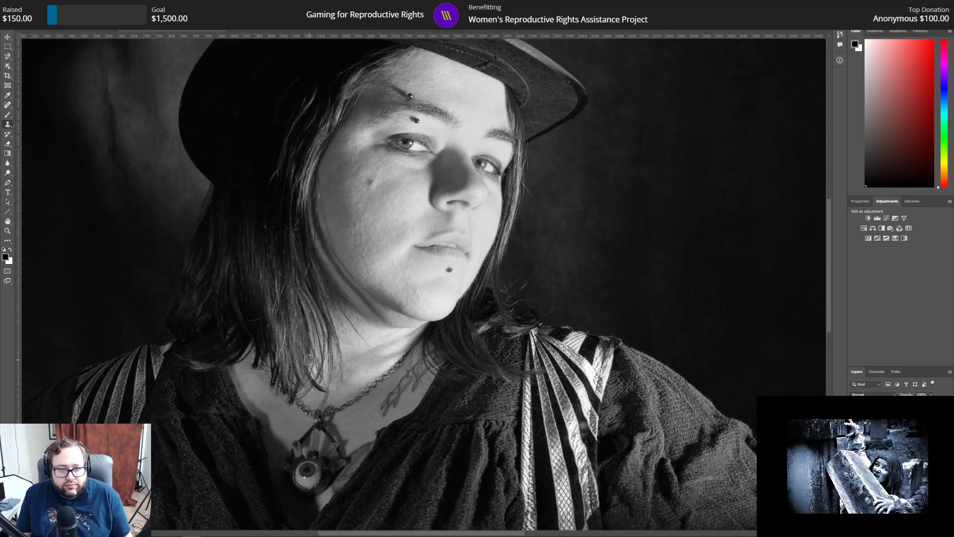
pyautogui.scroll(1, 309, 359)
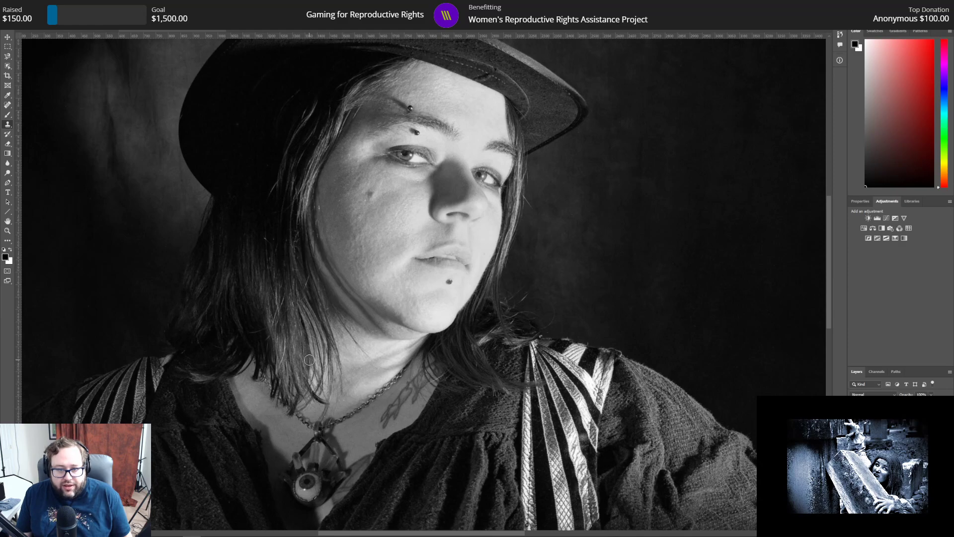
pyautogui.scroll(2, 309, 359)
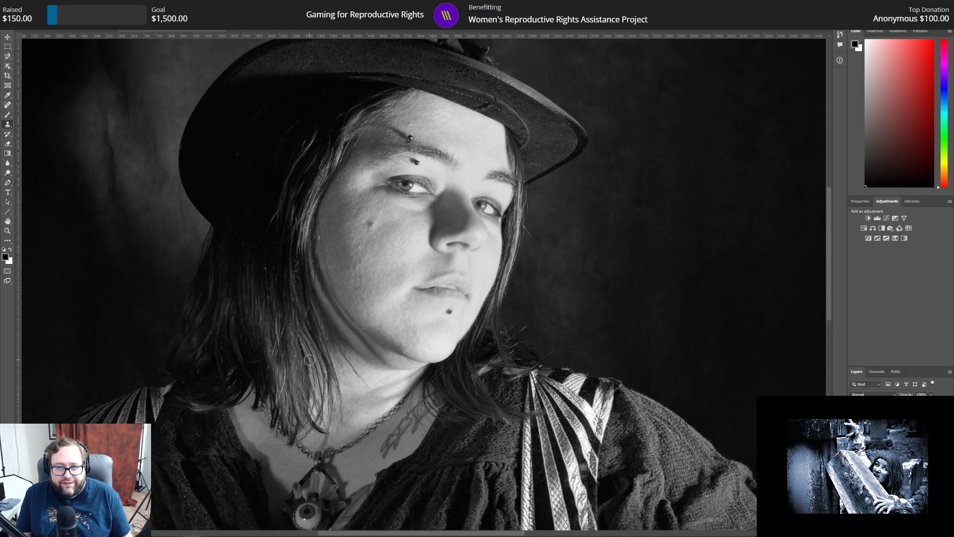
pyautogui.scroll(3, 310, 359)
pyautogui.scroll(2, 309, 360)
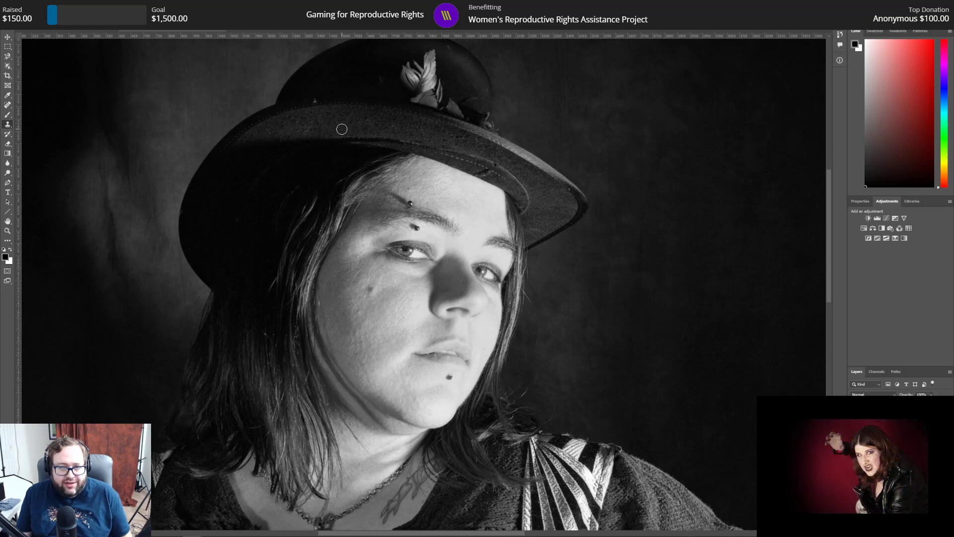
pyautogui.scroll(-3, 682, 358)
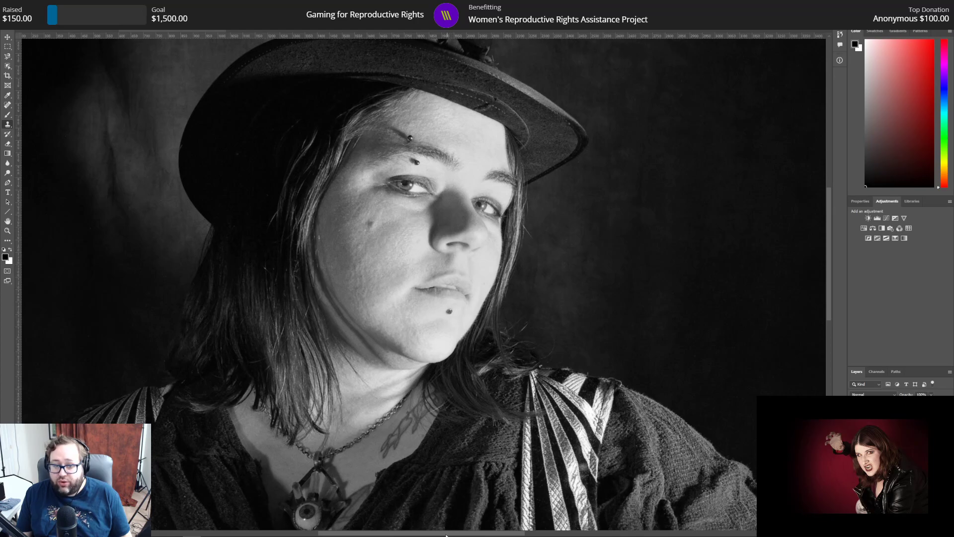
# Step: Inspect the dark background beyond the hat, the outstretched sleeve and the knife hand for remaining dust specks
pyautogui.moveTo(441, 535); pyautogui.dragTo(579, 535)
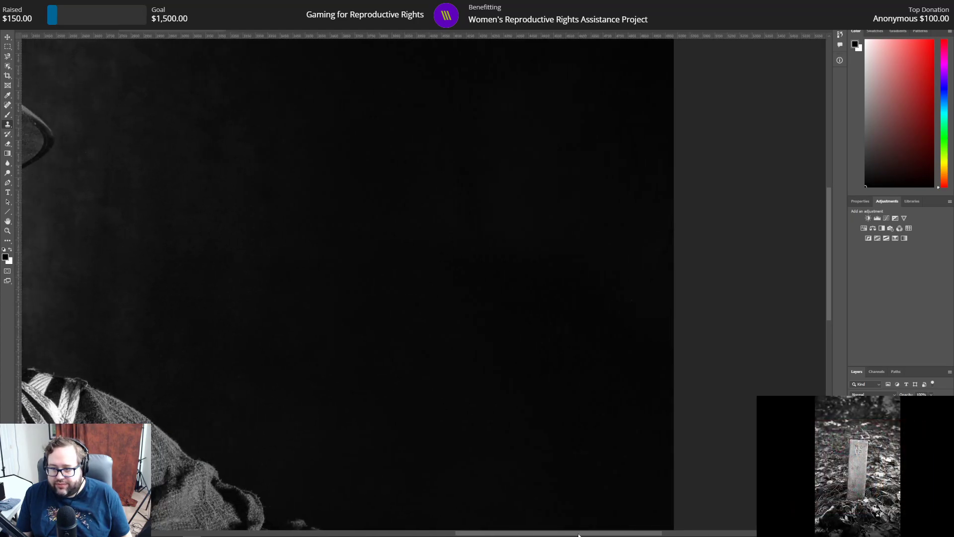
pyautogui.scroll(-2, 542, 421)
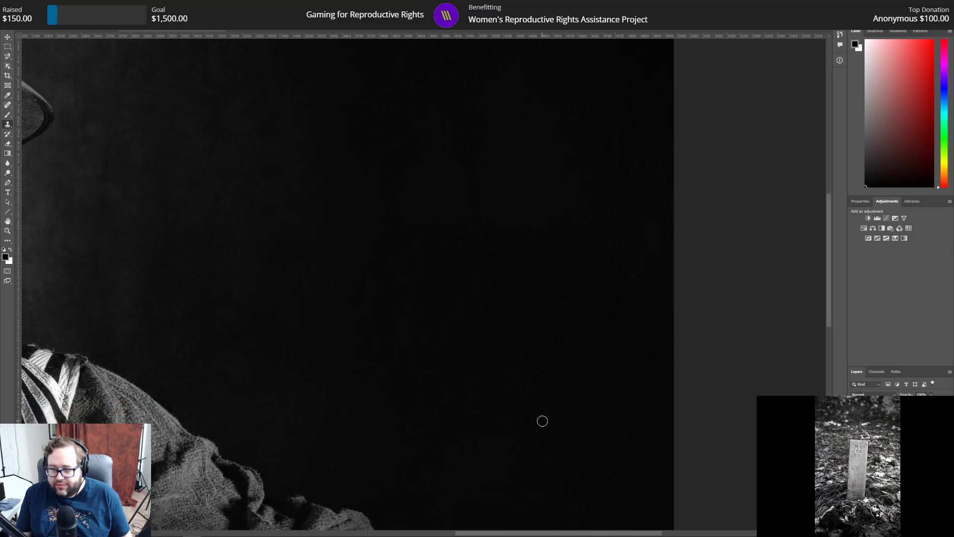
pyautogui.scroll(-1, 542, 421)
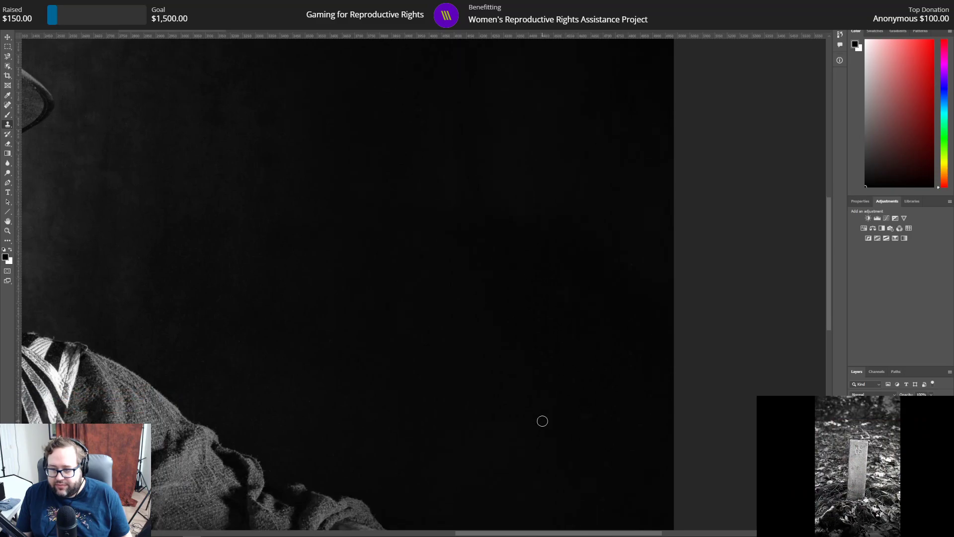
pyautogui.scroll(-1, 542, 421)
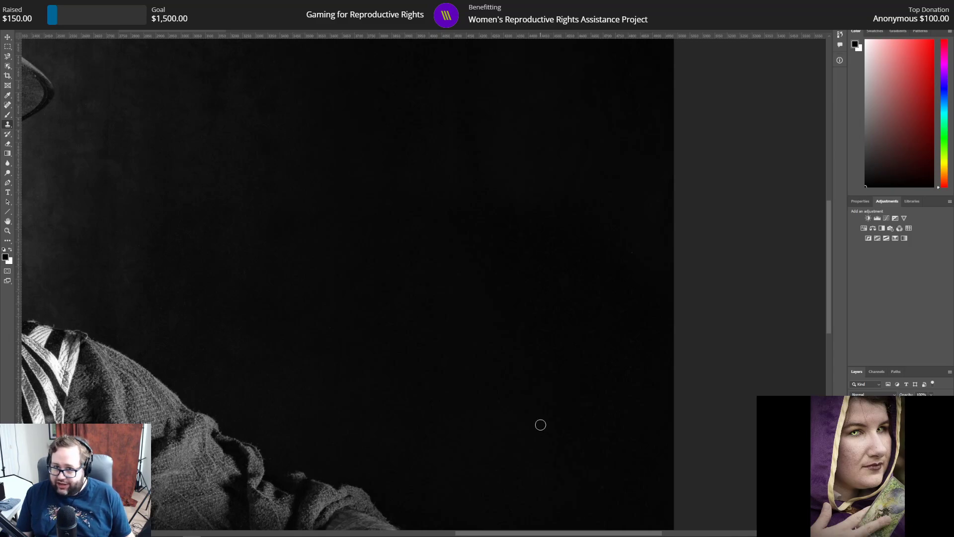
pyautogui.scroll(4, 541, 425)
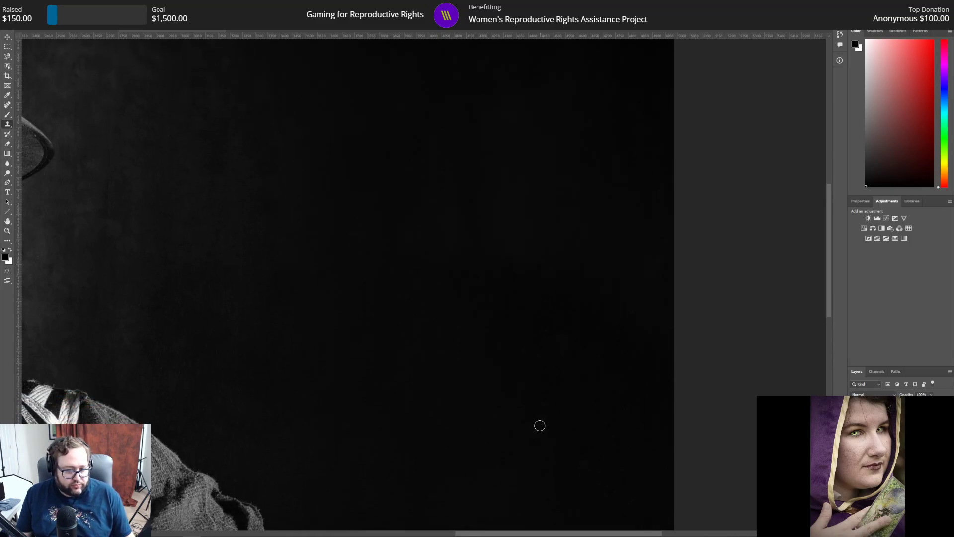
pyautogui.scroll(-15, 540, 426)
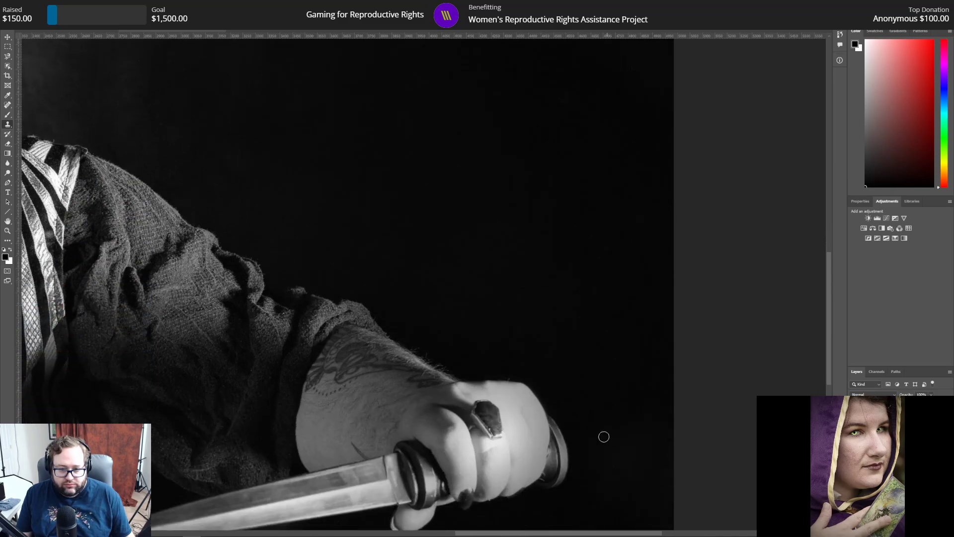
pyautogui.scroll(-9, 603, 438)
pyautogui.scroll(-1, 601, 439)
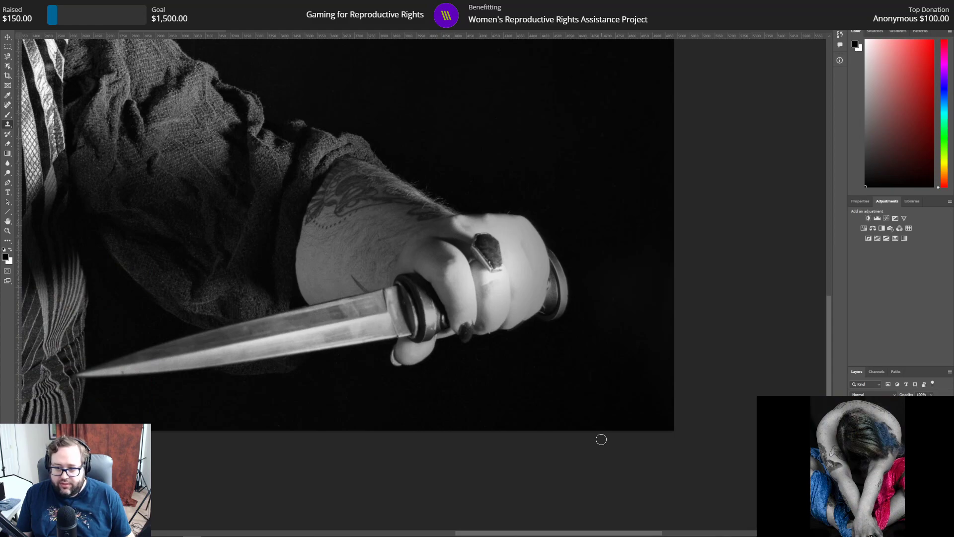
pyautogui.moveTo(830, 362)
pyautogui.mouseDown()
pyautogui.moveTo(821, 386)
pyautogui.moveTo(811, 265)
pyautogui.moveTo(818, 217)
pyautogui.mouseUp()
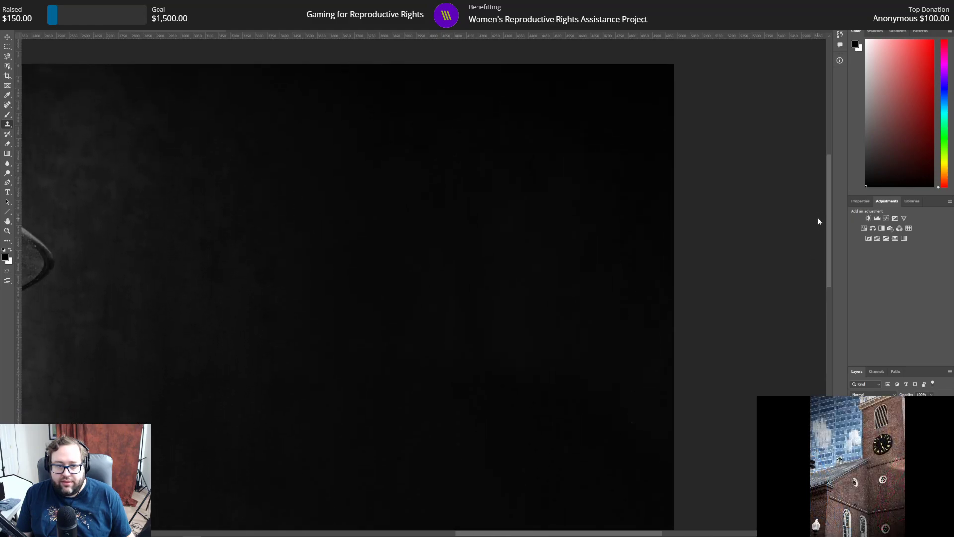
# Step: Review the whole portrait and compare it with and without the adjustments
pyautogui.press('z')
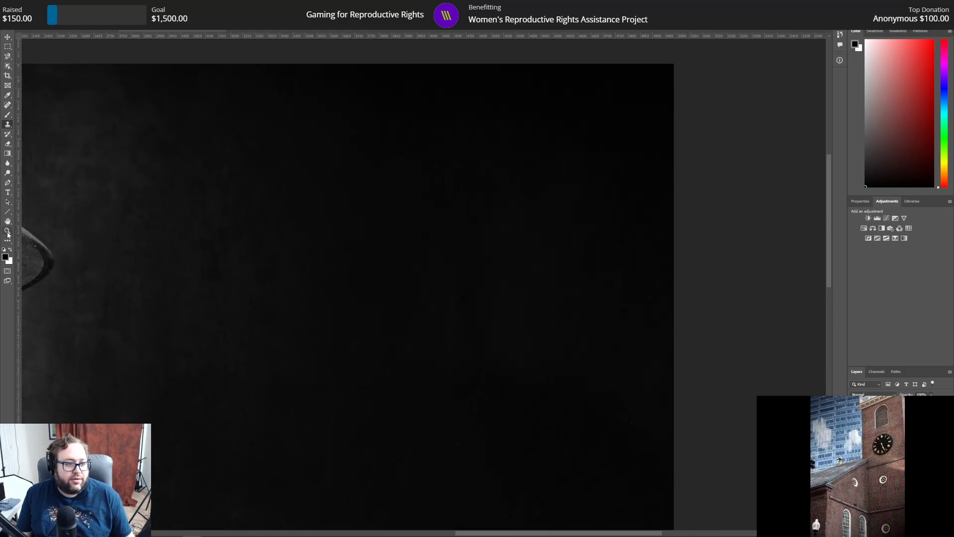
pyautogui.click(336, 185)
pyautogui.click(336, 184)
pyautogui.scroll(-3, 486, 378)
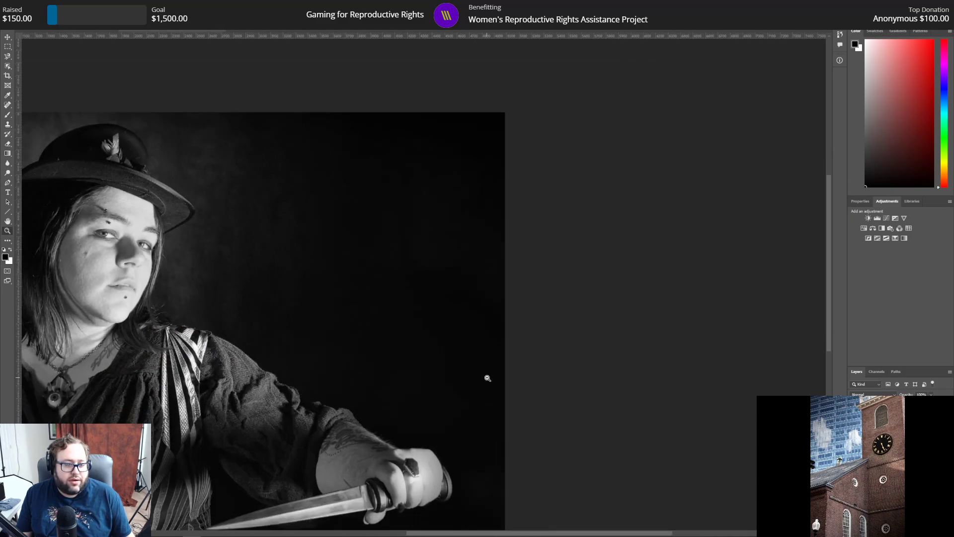
pyautogui.moveTo(507, 533); pyautogui.dragTo(438, 521)
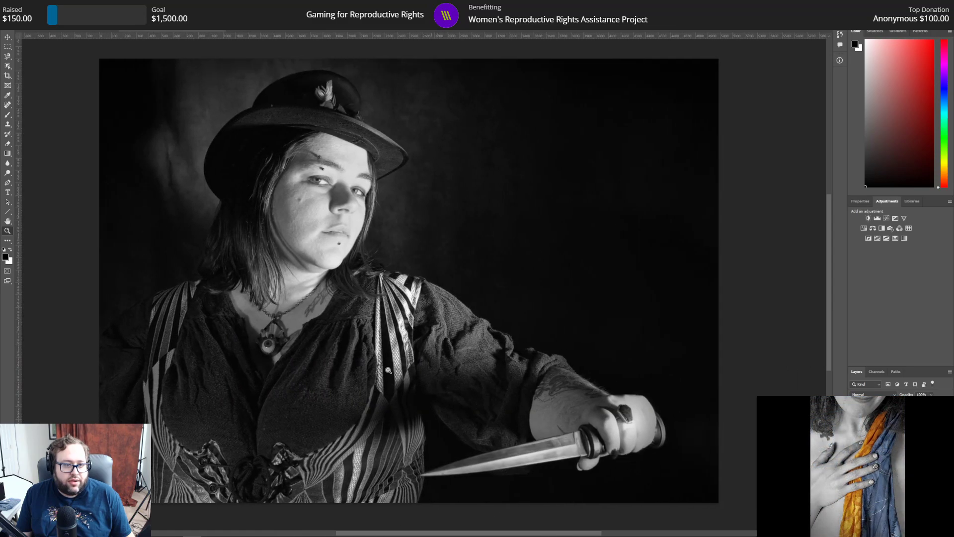
pyautogui.scroll(5, 392, 385)
pyautogui.scroll(-4, 388, 368)
pyautogui.scroll(-1, 387, 365)
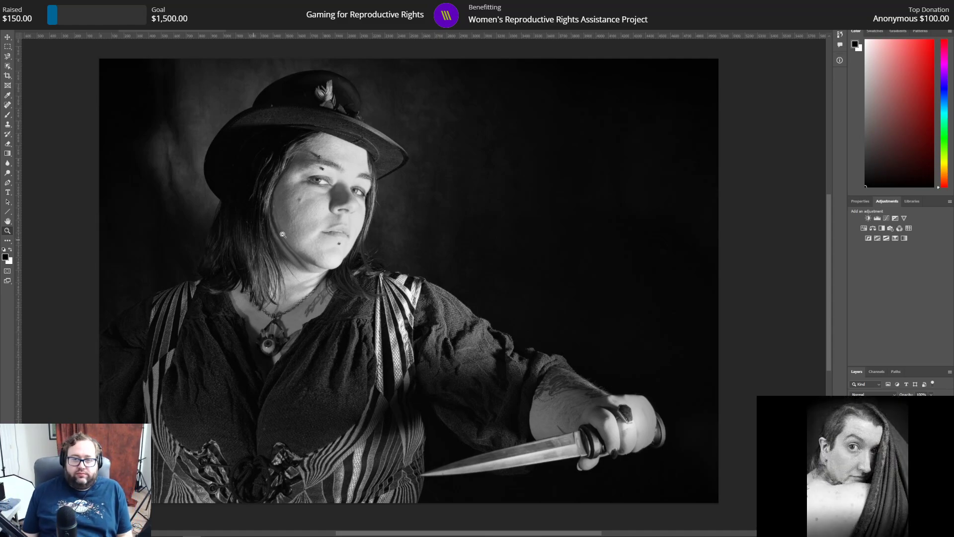
pyautogui.scroll(1, 473, 198)
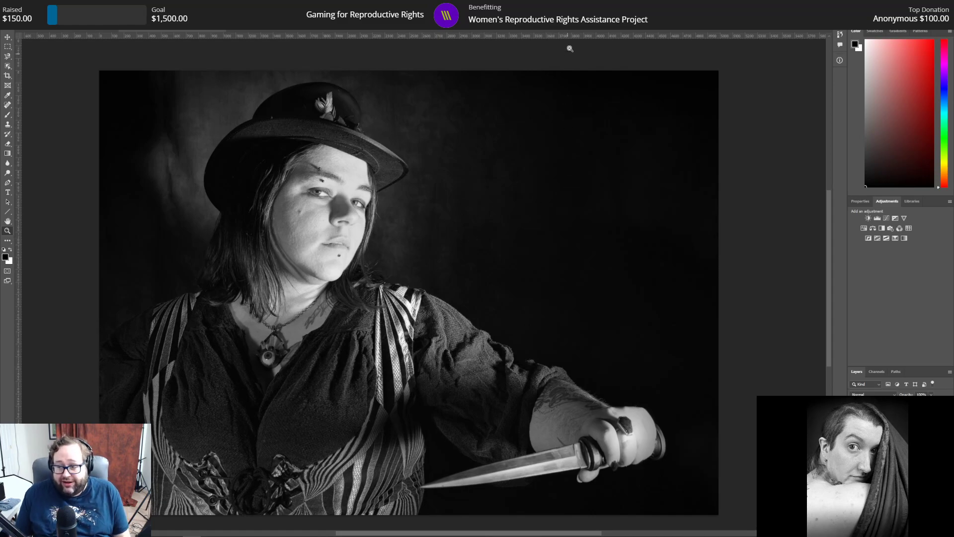
pyautogui.scroll(-1, 424, 80)
pyautogui.scroll(-1, 424, 80)
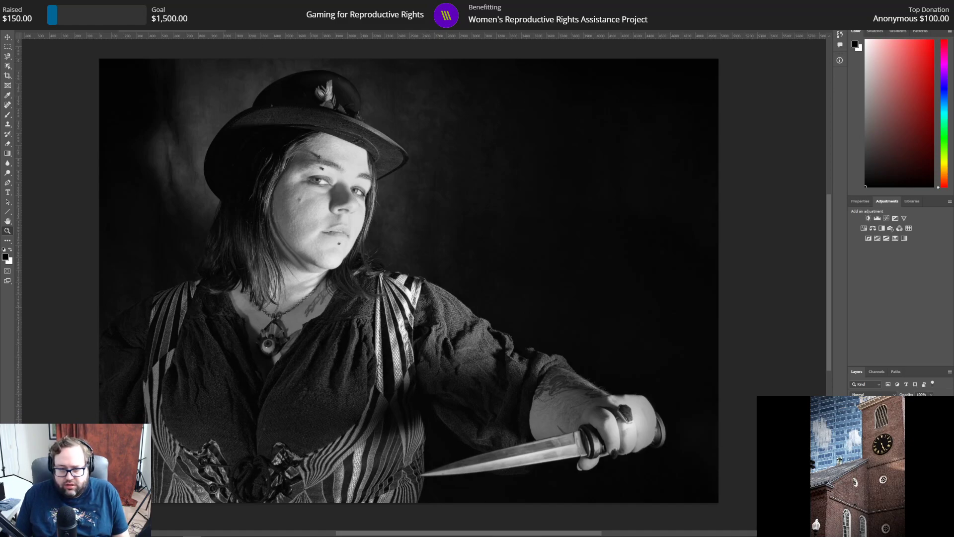
pyautogui.click(854, 418)
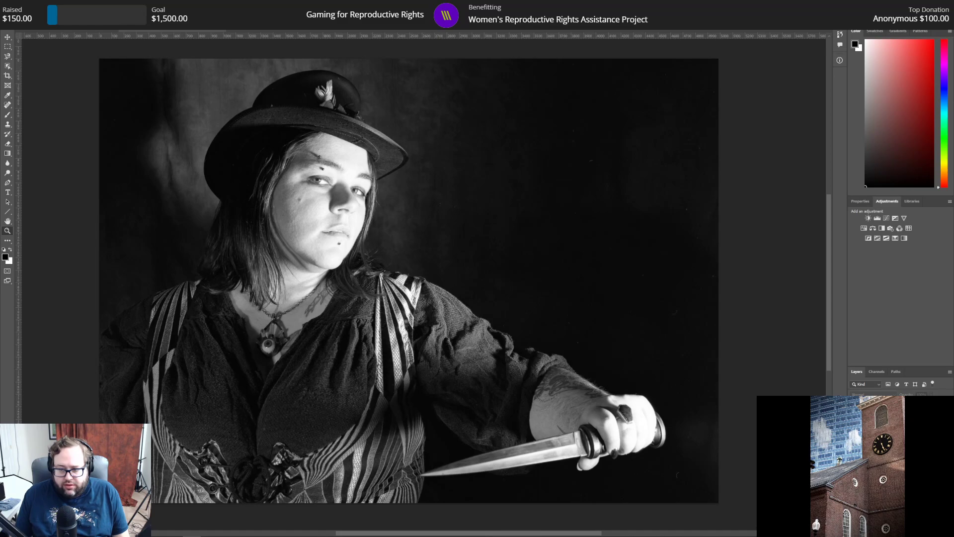
pyautogui.click(854, 418)
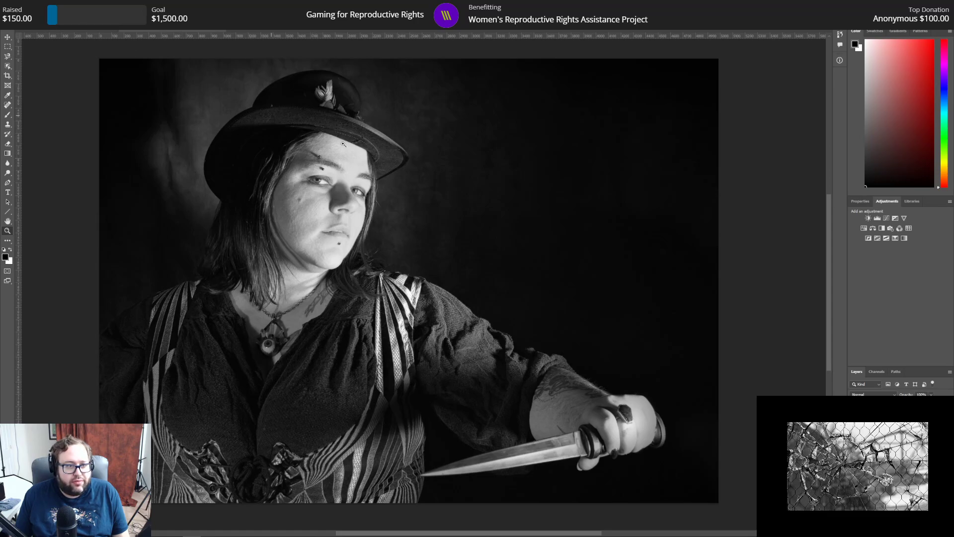
# Step: Examine the face up close for blemishes, and return to a view of the full portrait
pyautogui.click(319, 179)
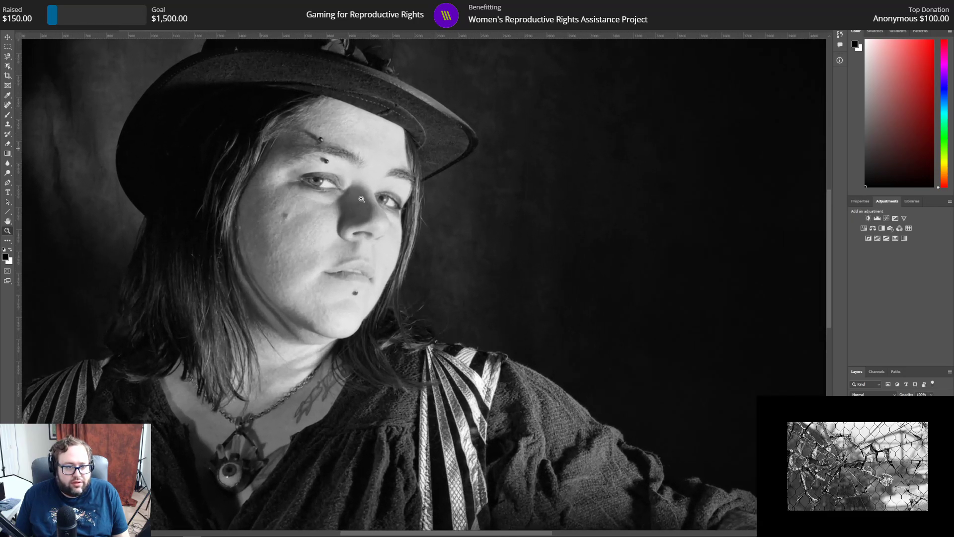
pyautogui.click(335, 190)
pyautogui.scroll(-1, 368, 235)
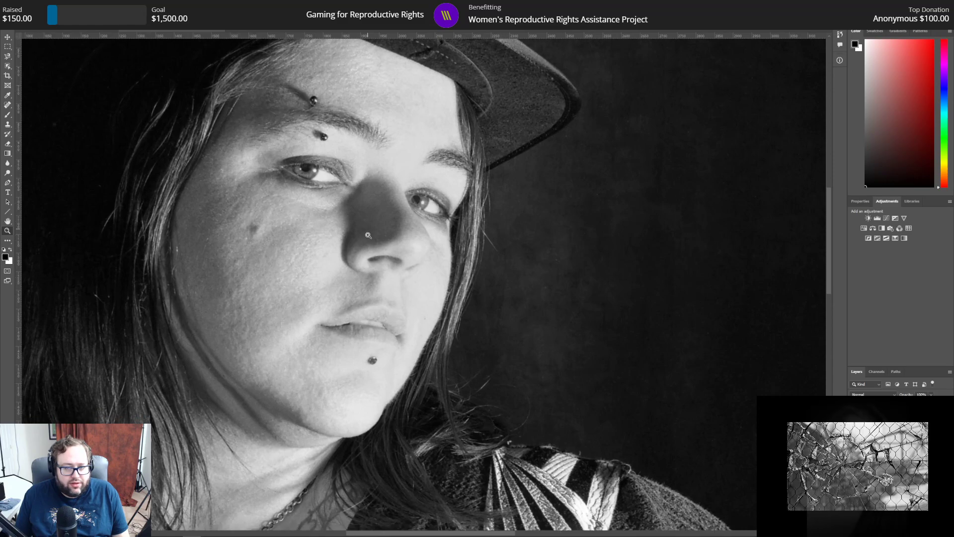
pyautogui.scroll(-1, 368, 235)
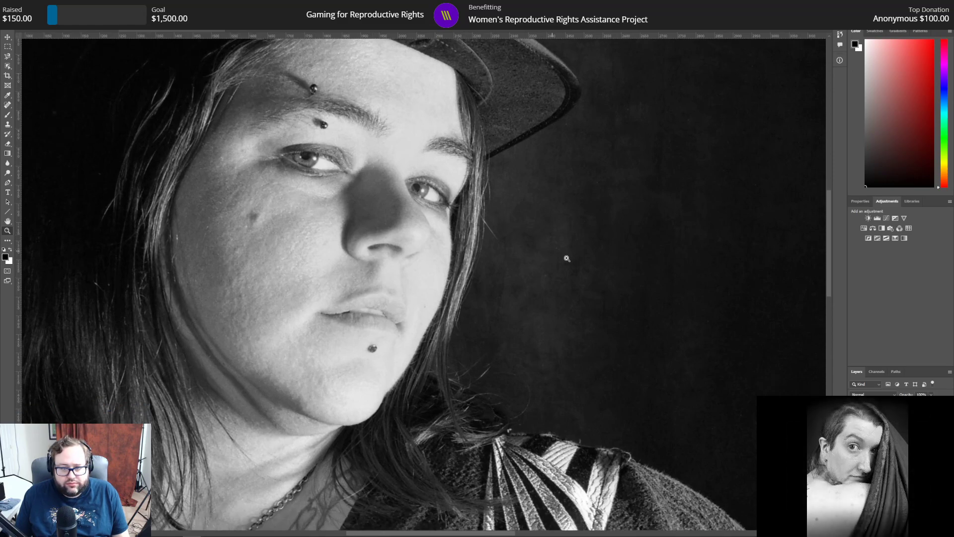
pyautogui.scroll(2, 607, 279)
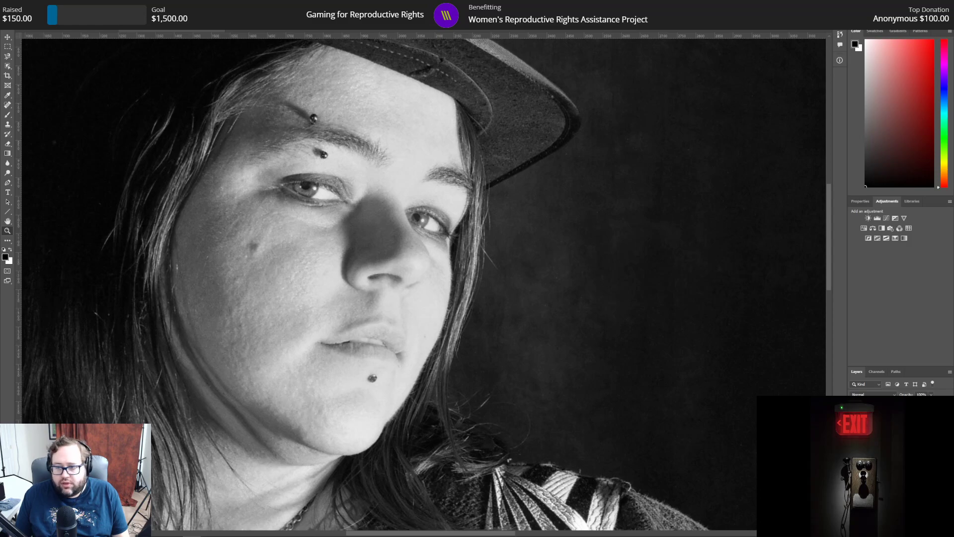
pyautogui.hotkey('ctrl', '0')
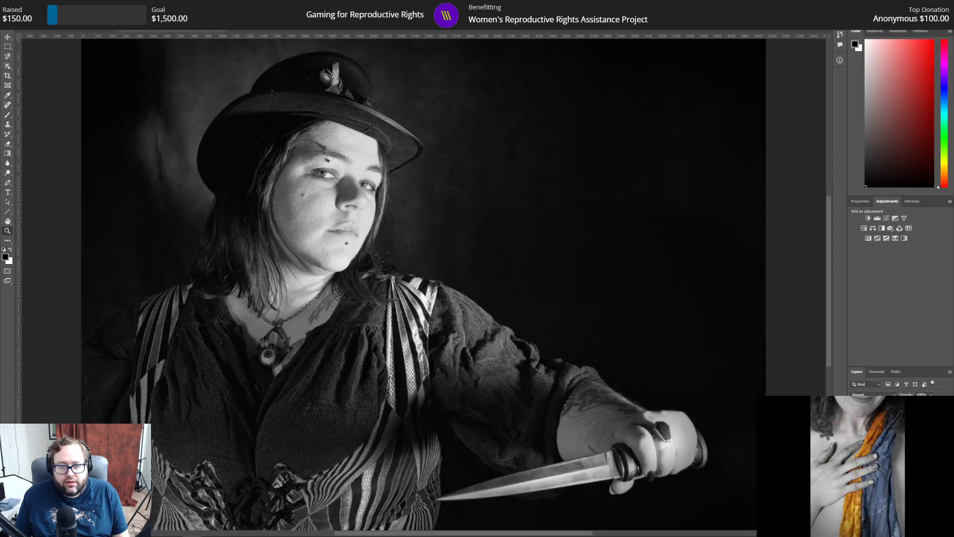
# Step: Save the finished scan as the TIFF 008.tif with no image compression, Macintosh byte order and RLE layer compression
pyautogui.click(16, 4)
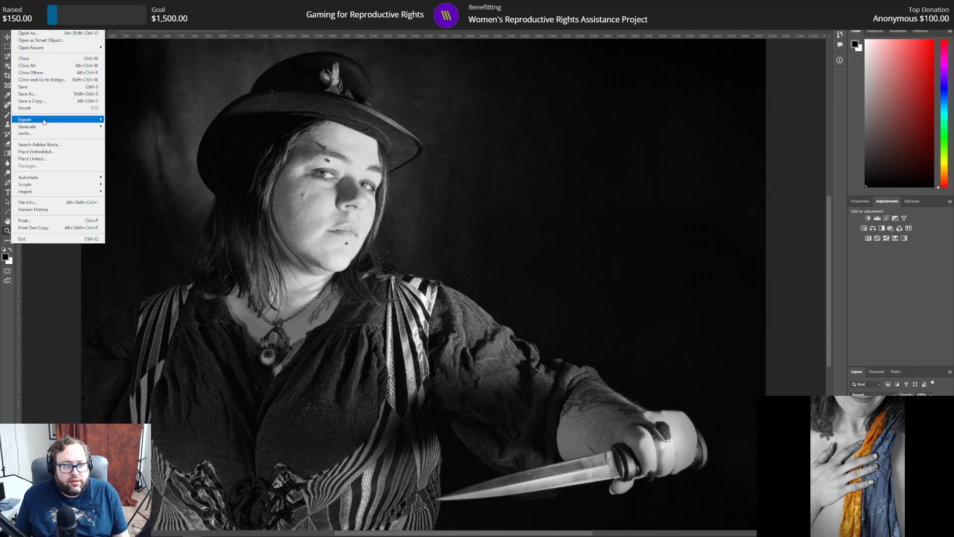
pyautogui.click(28, 93)
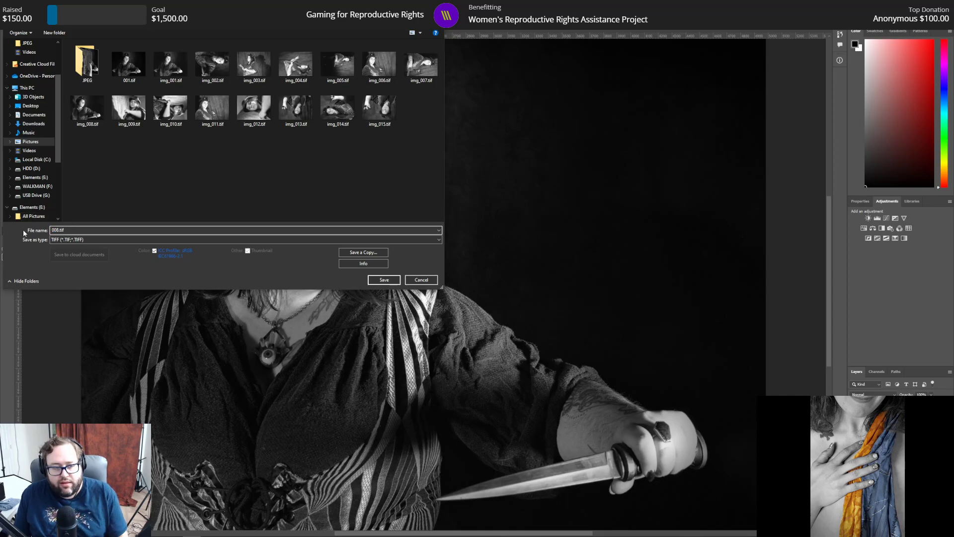
pyautogui.press('Return')
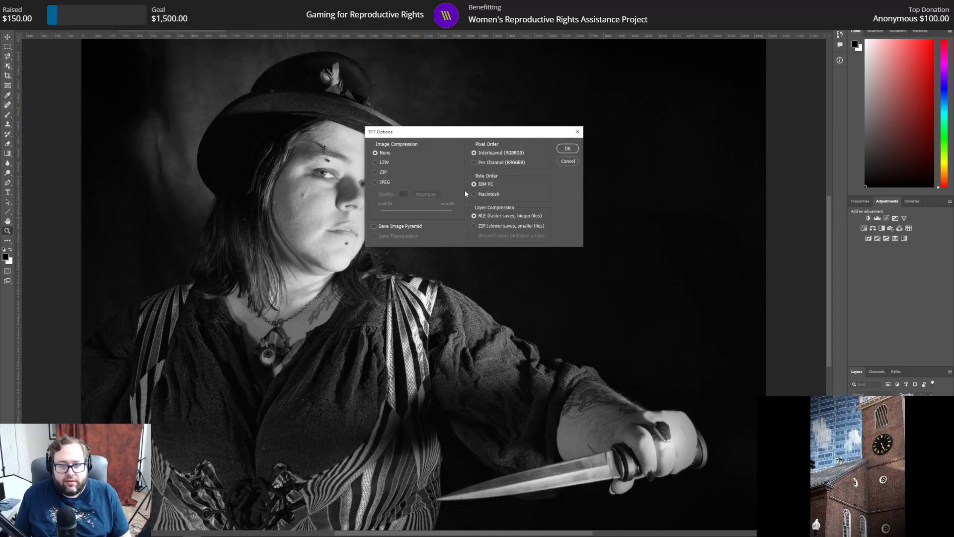
pyautogui.click(489, 194)
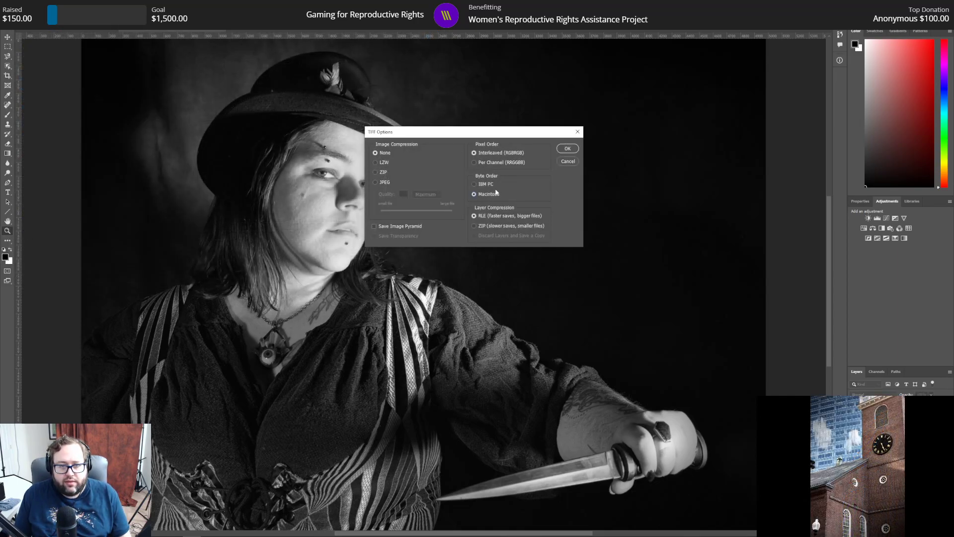
pyautogui.click(567, 148)
pyautogui.click(444, 198)
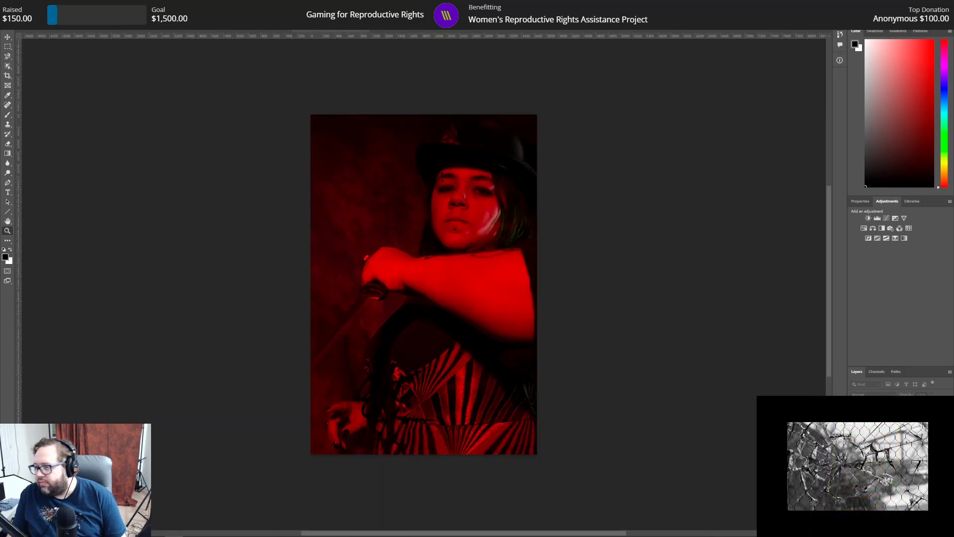
# Step: Switch to the red-lit portrait img_123.jpg and duplicate its Background layer as Background copy
pyautogui.click(249, 31)
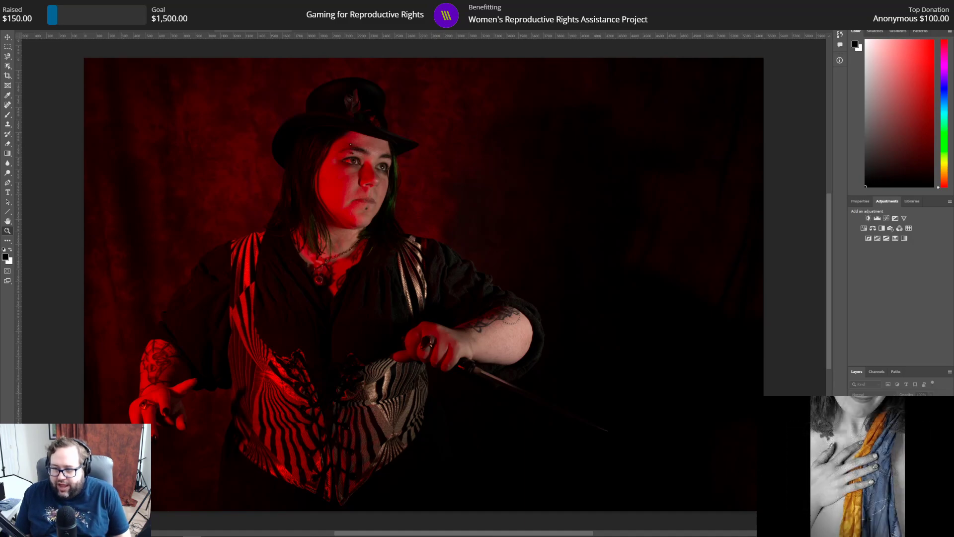
pyautogui.hotkey('ctrl', 'j')
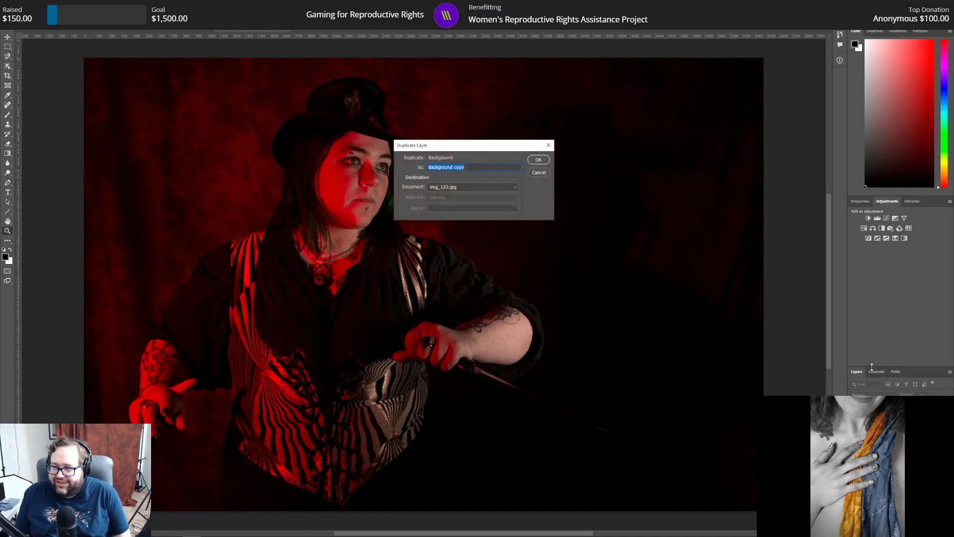
pyautogui.click(538, 159)
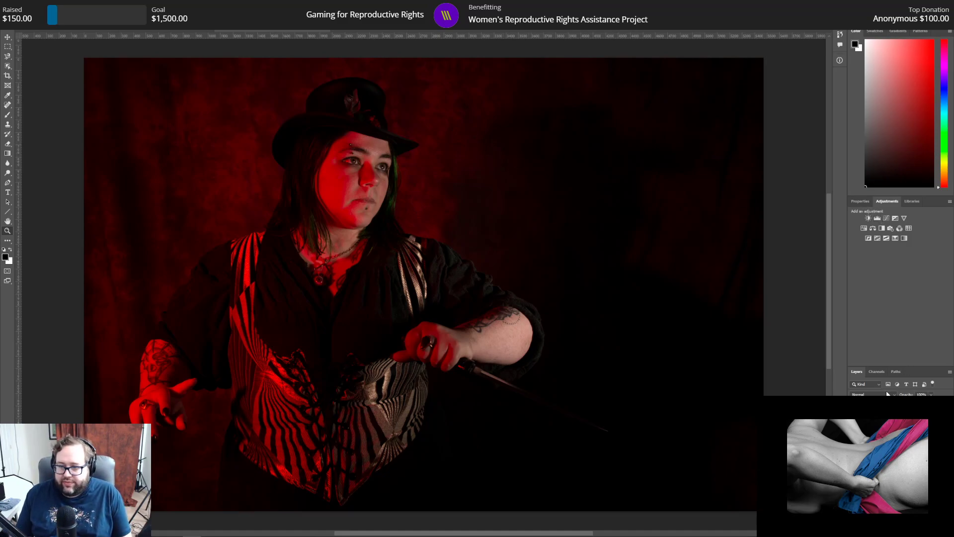
# Step: Add a Curves layer with the white point at input 204, and a Hue/Saturation layer with saturation at -10
pyautogui.click(887, 218)
pyautogui.moveTo(941, 321); pyautogui.dragTo(925, 320)
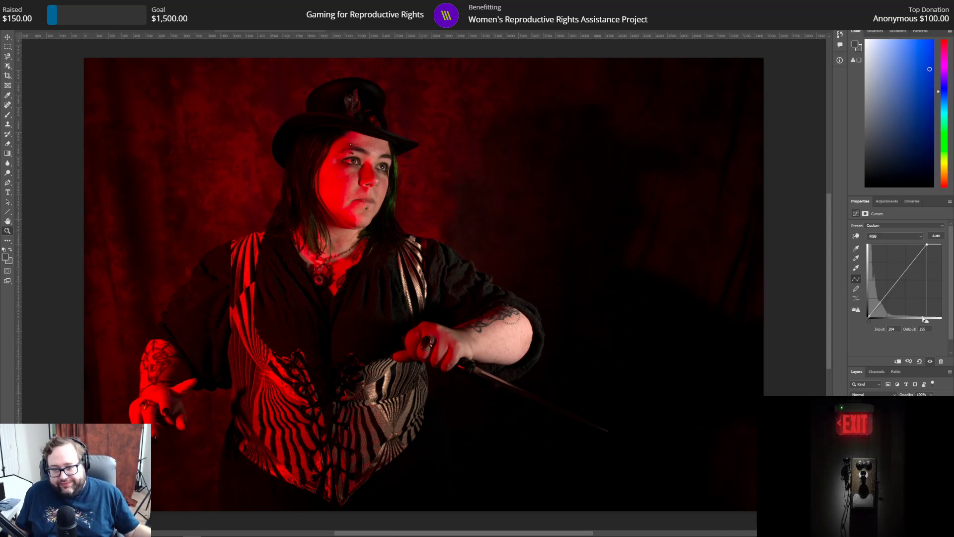
pyautogui.click(887, 201)
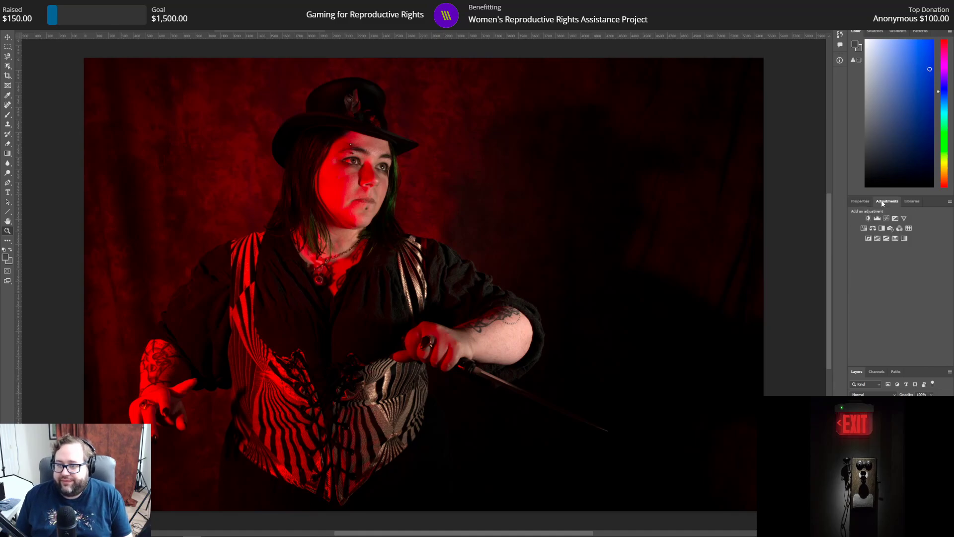
pyautogui.click(864, 229)
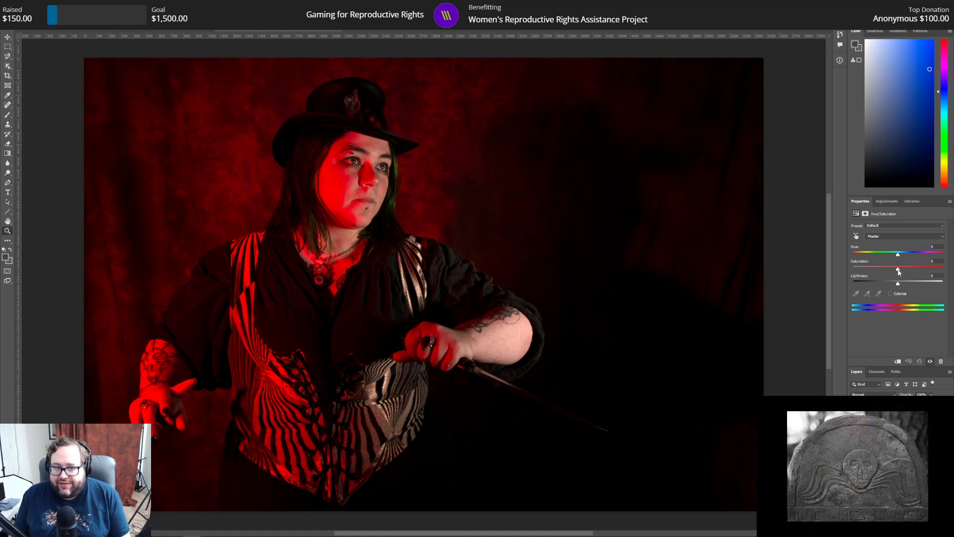
pyautogui.moveTo(899, 272); pyautogui.dragTo(894, 270)
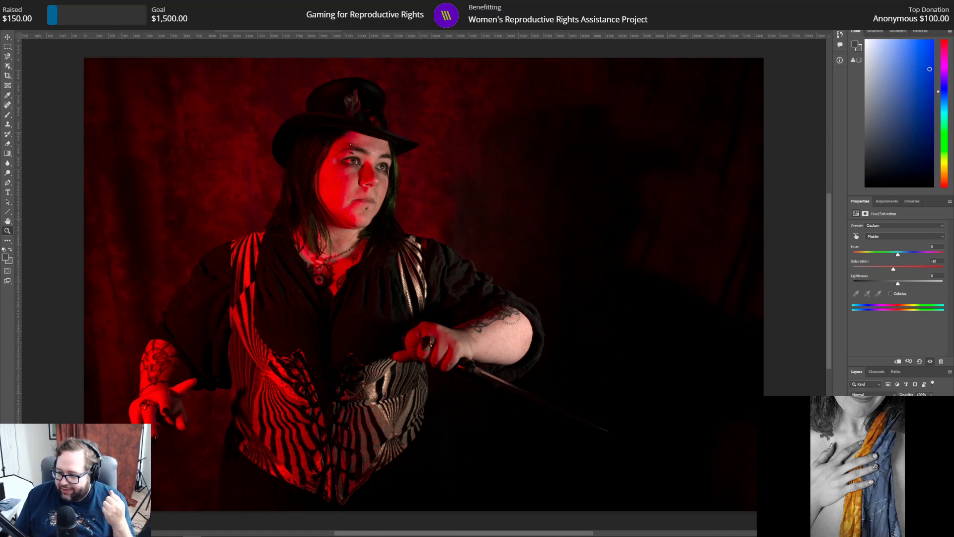
# Step: Look through the other open colour and black-and-white portraits, and return to the red-lit portrait img_123.jpg
pyautogui.click(363, 31)
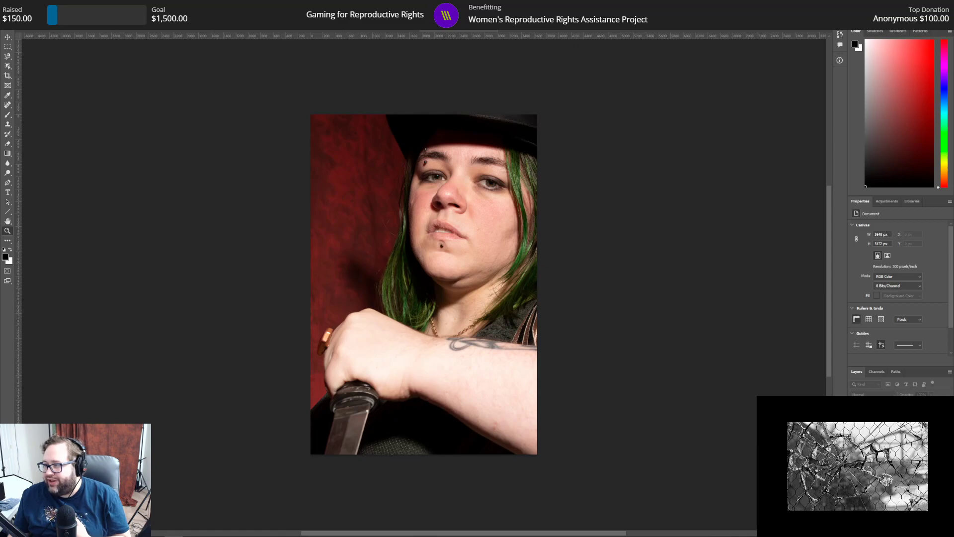
pyautogui.hotkey('ctrl', 'Tab')
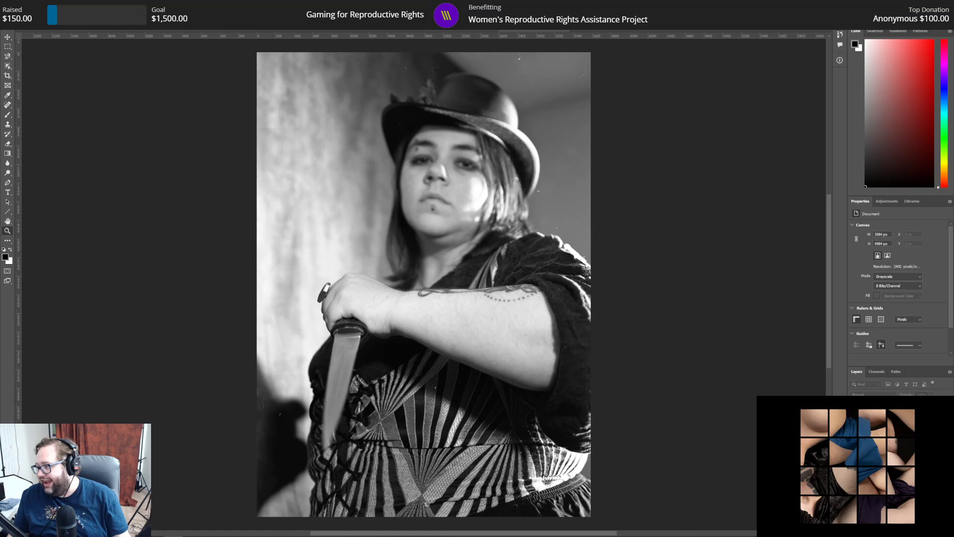
pyautogui.click(606, 27)
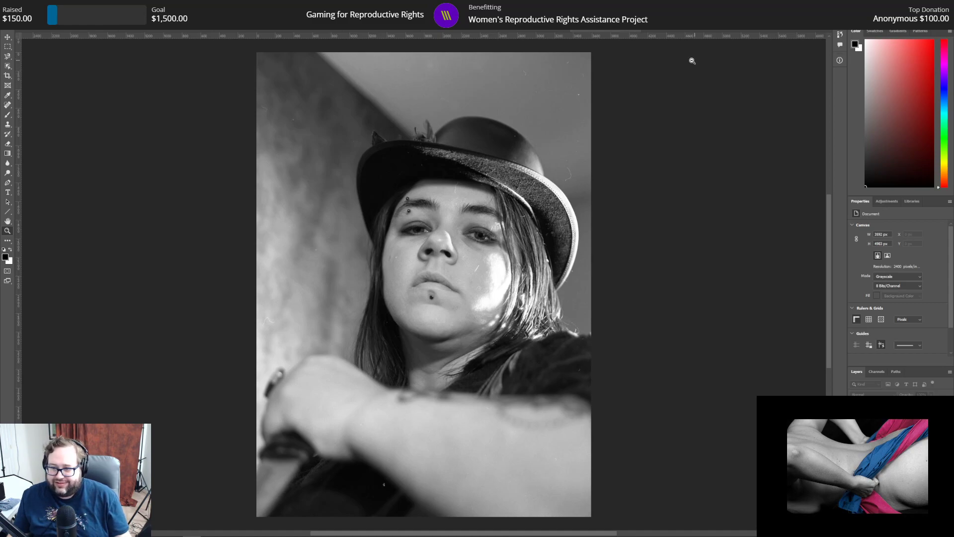
pyautogui.click(509, 30)
pyautogui.click(478, 30)
pyautogui.click(369, 30)
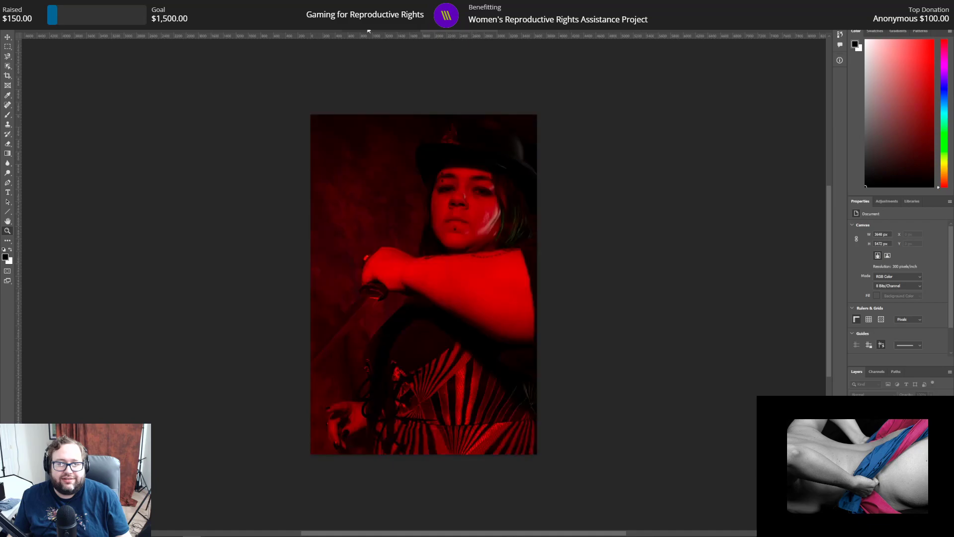
pyautogui.click(267, 31)
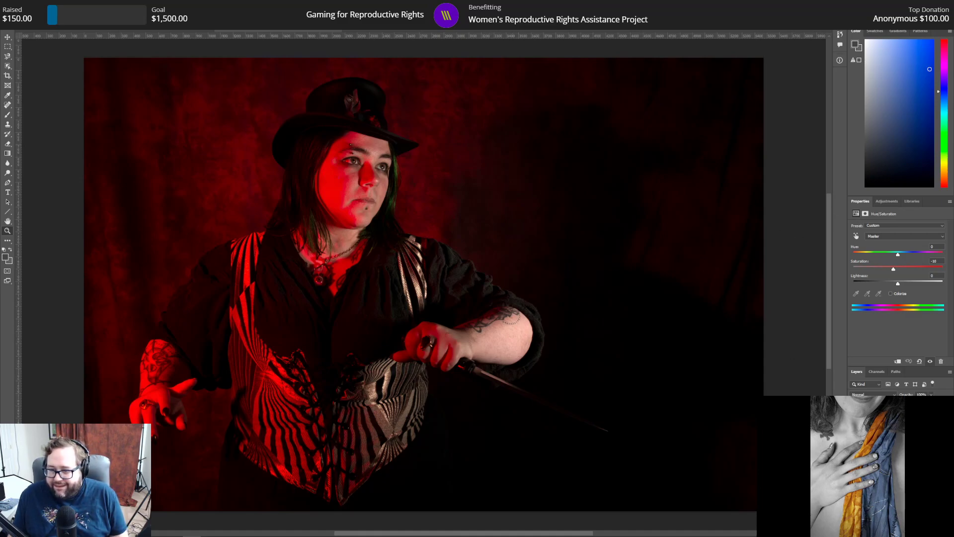
# Step: Add a Brightness/Contrast adjustment layer and slightly reduce its contrast
pyautogui.click(886, 202)
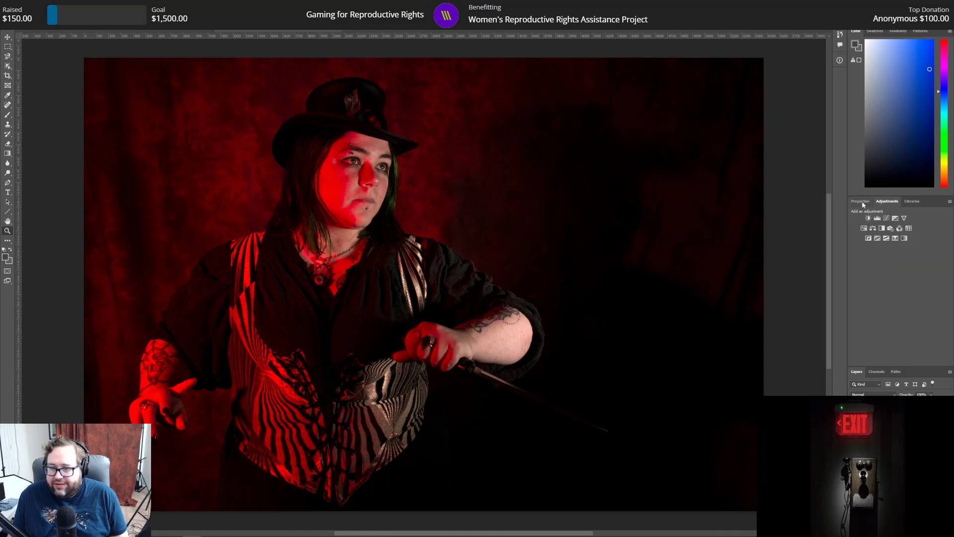
pyautogui.click(868, 218)
pyautogui.moveTo(897, 259)
pyautogui.mouseDown()
pyautogui.moveTo(937, 261)
pyautogui.moveTo(847, 264)
pyautogui.moveTo(891, 263)
pyautogui.mouseUp()
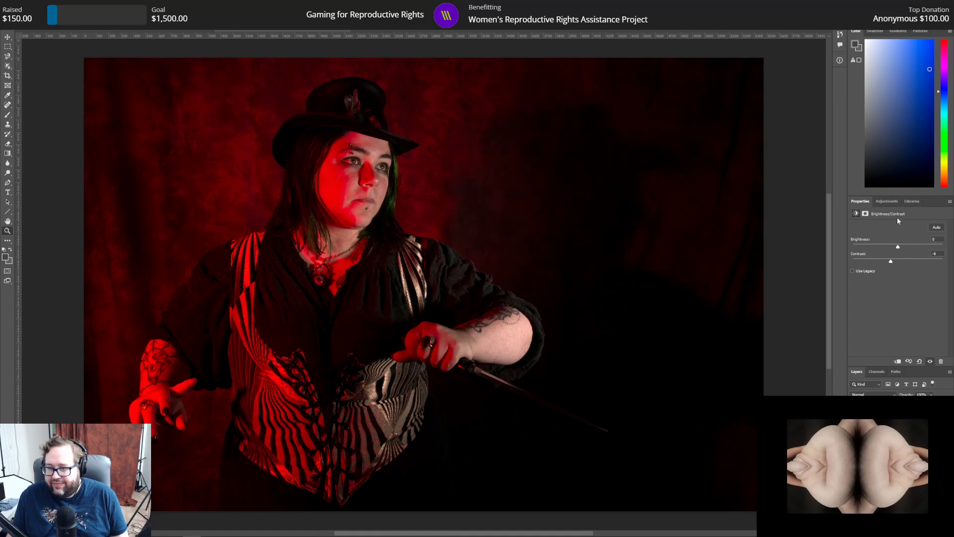
# Step: Add a Selective Color layer with the black amount at +3% for Reds and -1% for Blacks
pyautogui.click(887, 202)
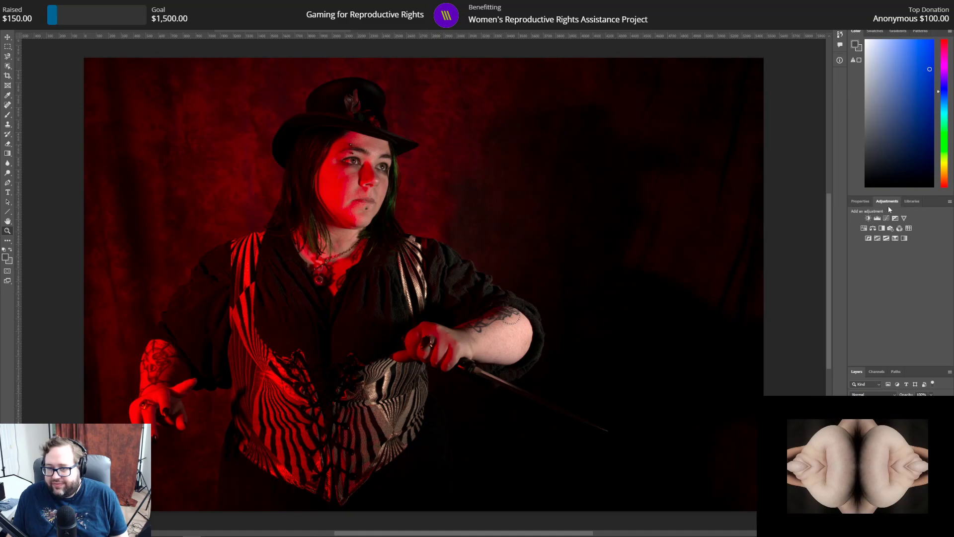
pyautogui.click(895, 239)
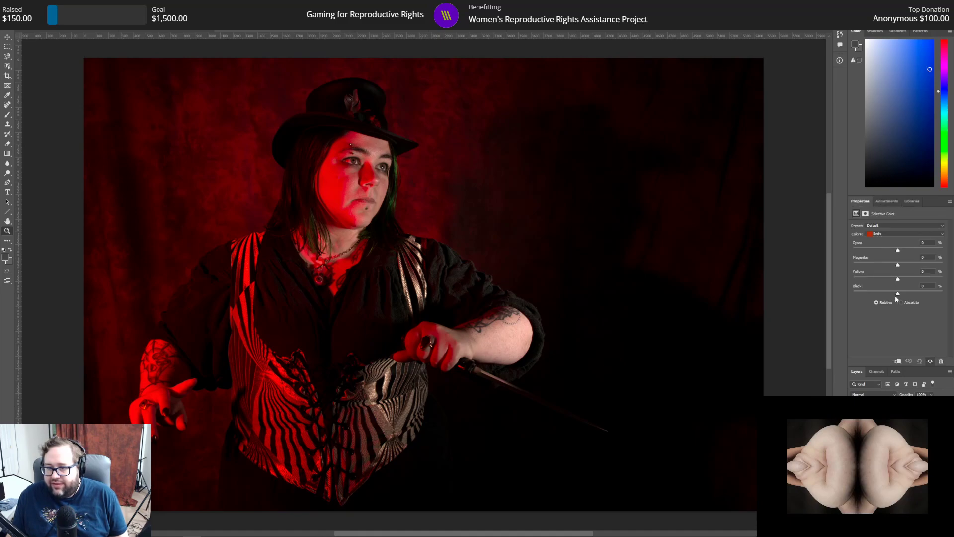
pyautogui.moveTo(898, 294)
pyautogui.mouseDown()
pyautogui.moveTo(943, 294)
pyautogui.moveTo(827, 305)
pyautogui.moveTo(900, 304)
pyautogui.mouseUp()
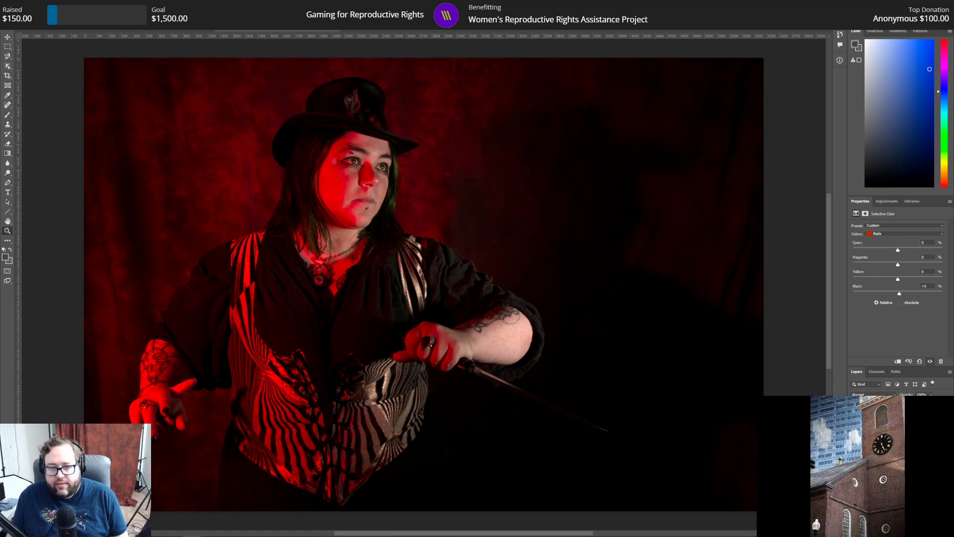
pyautogui.click(890, 234)
pyautogui.click(889, 288)
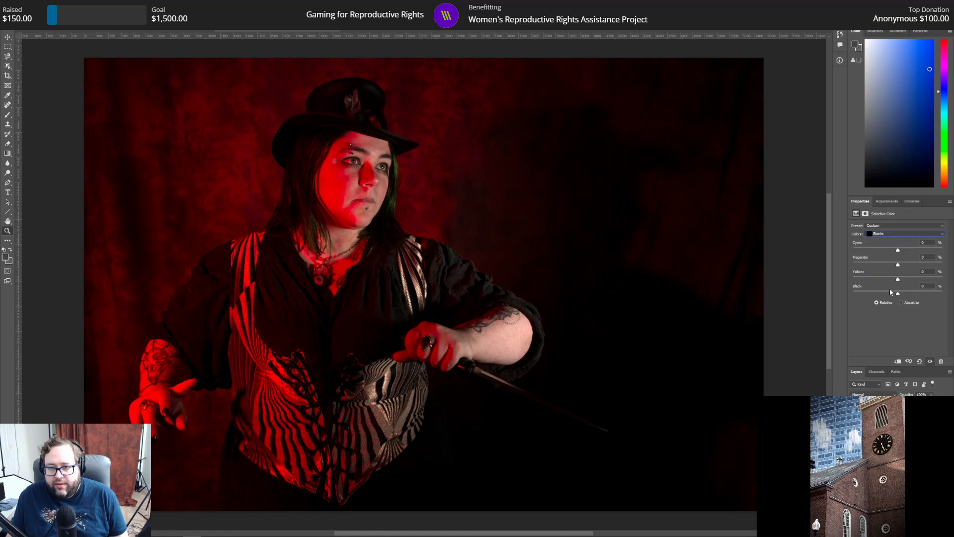
pyautogui.moveTo(898, 294); pyautogui.dragTo(821, 293)
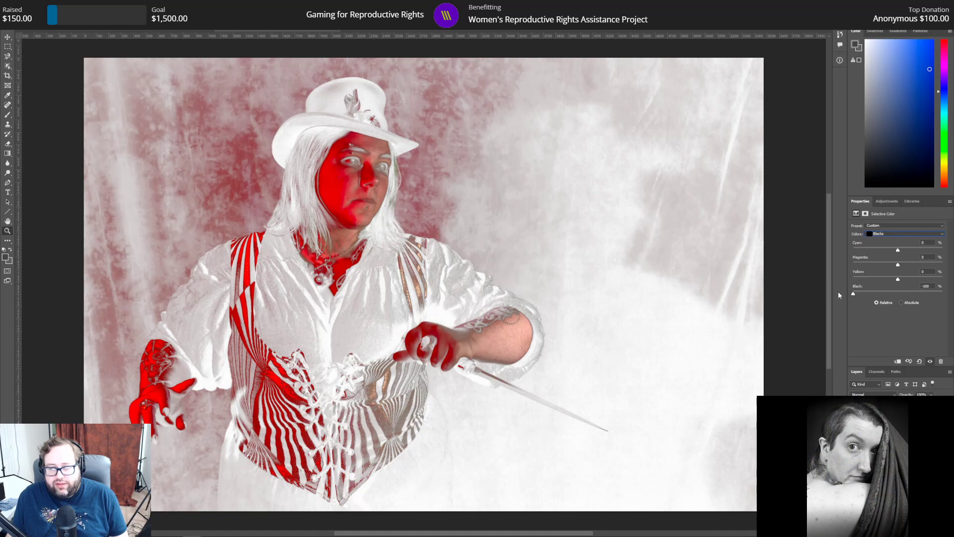
pyautogui.moveTo(854, 293); pyautogui.dragTo(899, 299)
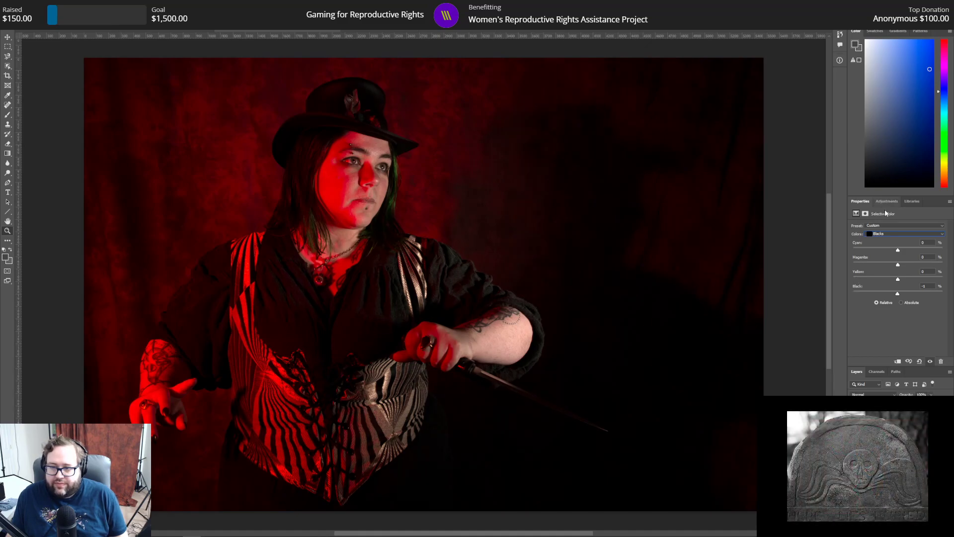
# Step: Set the Reds saturation to -5 in the existing Hue/Saturation layer, comparing the image with and without the adjustment
pyautogui.click(895, 438)
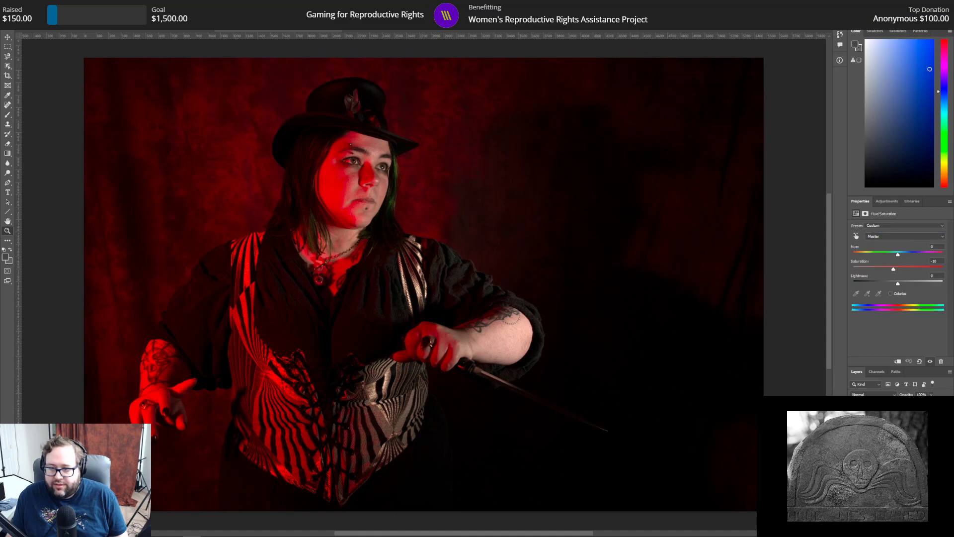
pyautogui.click(901, 238)
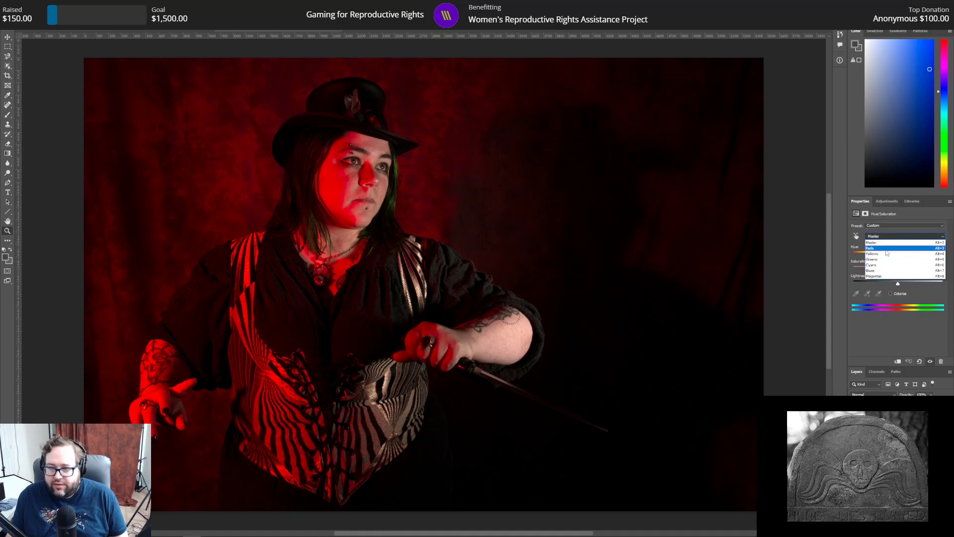
pyautogui.click(895, 244)
pyautogui.moveTo(898, 269)
pyautogui.mouseDown()
pyautogui.moveTo(828, 268)
pyautogui.moveTo(899, 282)
pyautogui.mouseUp()
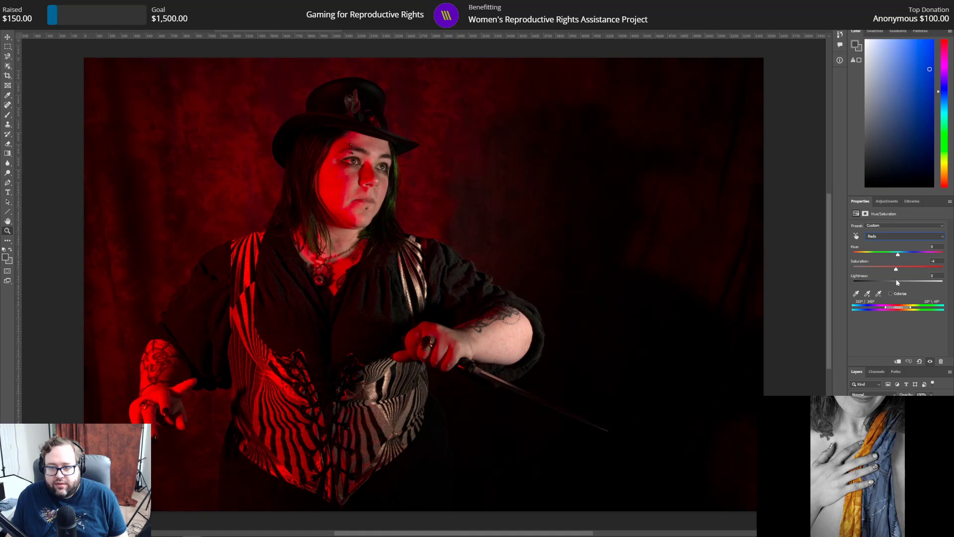
pyautogui.moveTo(897, 270); pyautogui.dragTo(893, 269)
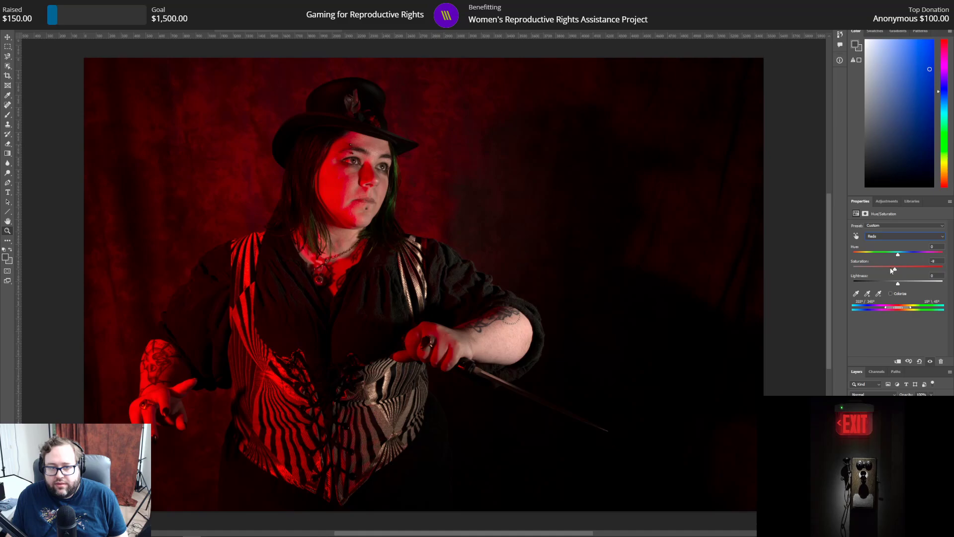
pyautogui.write('-10')
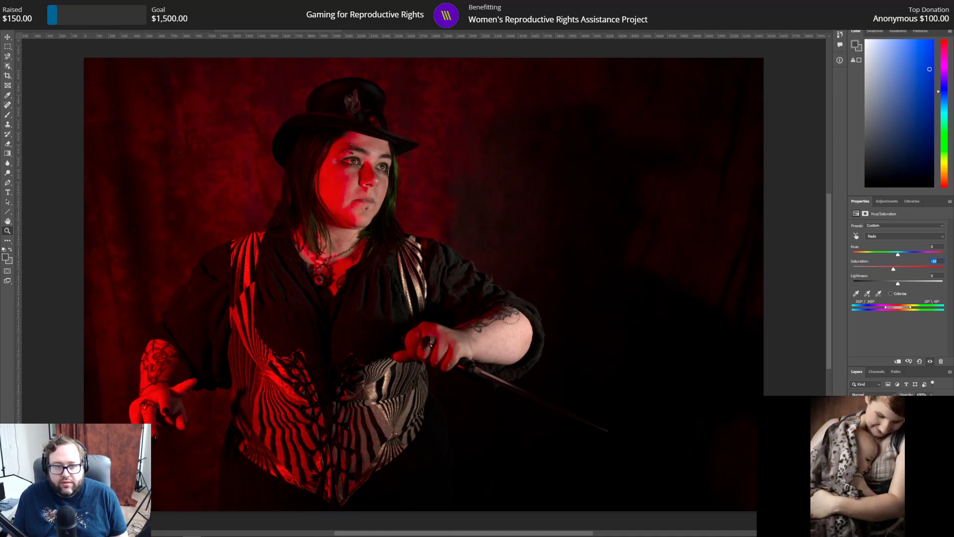
pyautogui.click(930, 361)
pyautogui.click(930, 361)
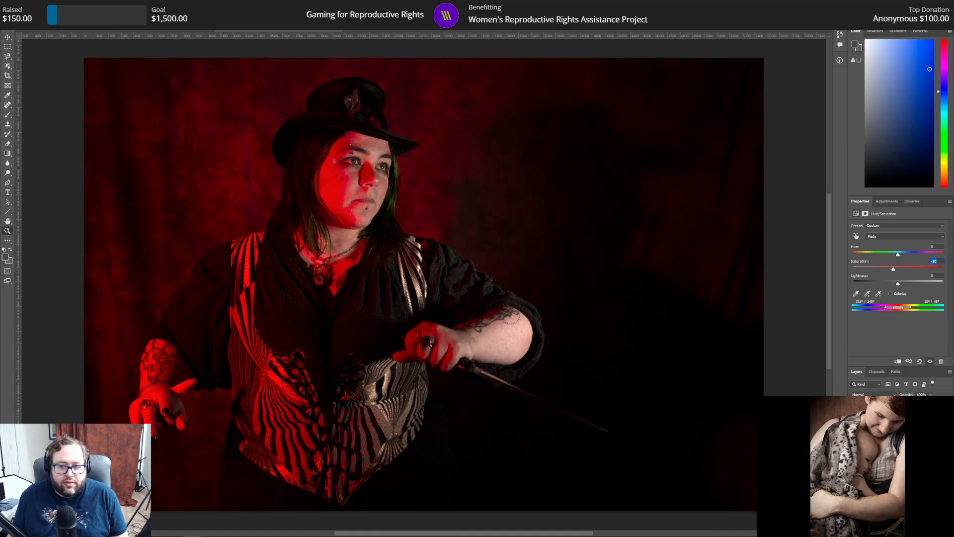
pyautogui.write('-5')
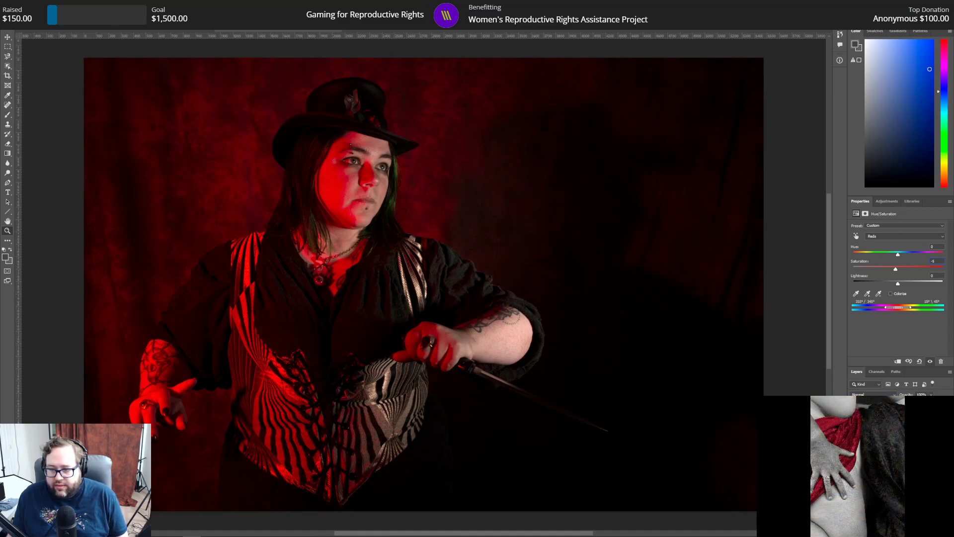
# Step: Darken the photo's upper-left corner on the pixel layer with black gradients drawn diagonally from the corner toward the figure
pyautogui.click(887, 440)
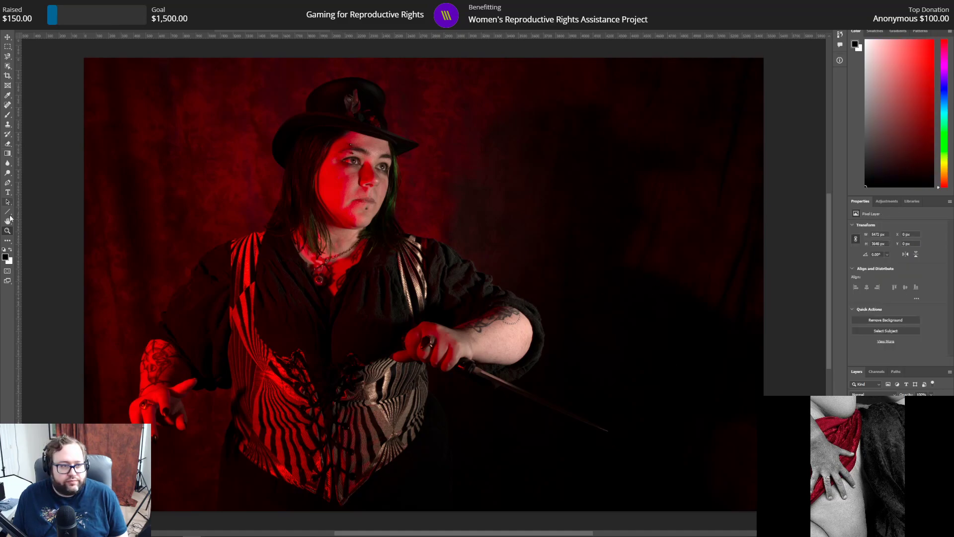
pyautogui.click(8, 154)
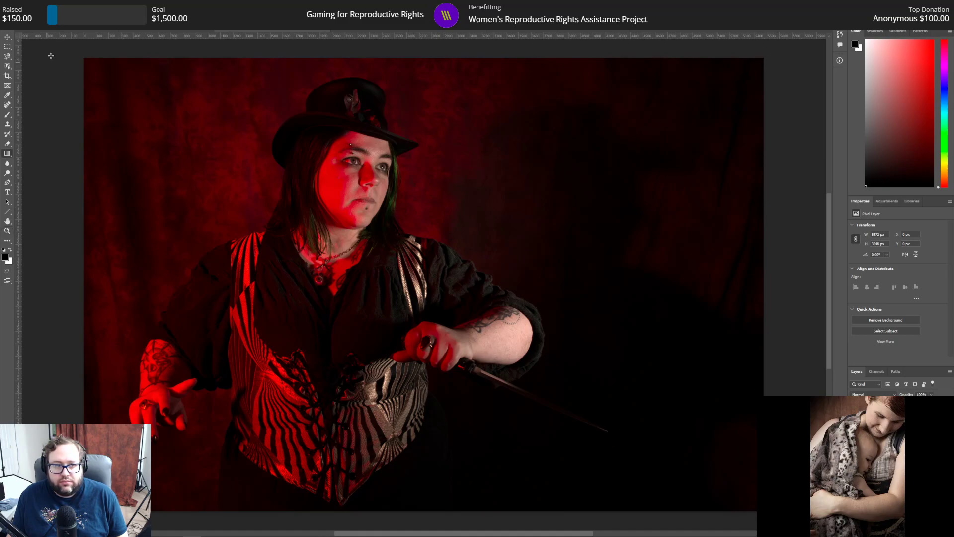
pyautogui.moveTo(74, 52); pyautogui.dragTo(280, 253)
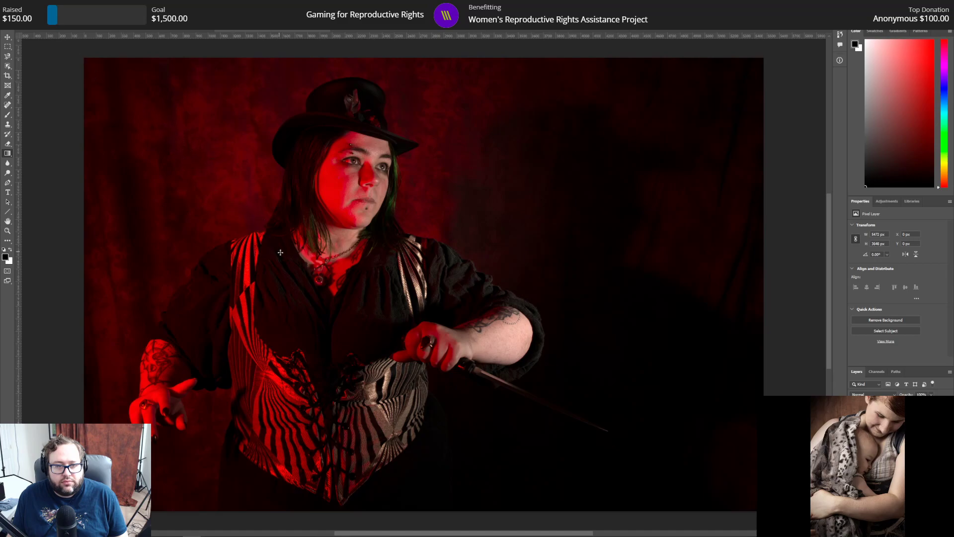
pyautogui.moveTo(80, 55); pyautogui.dragTo(267, 235)
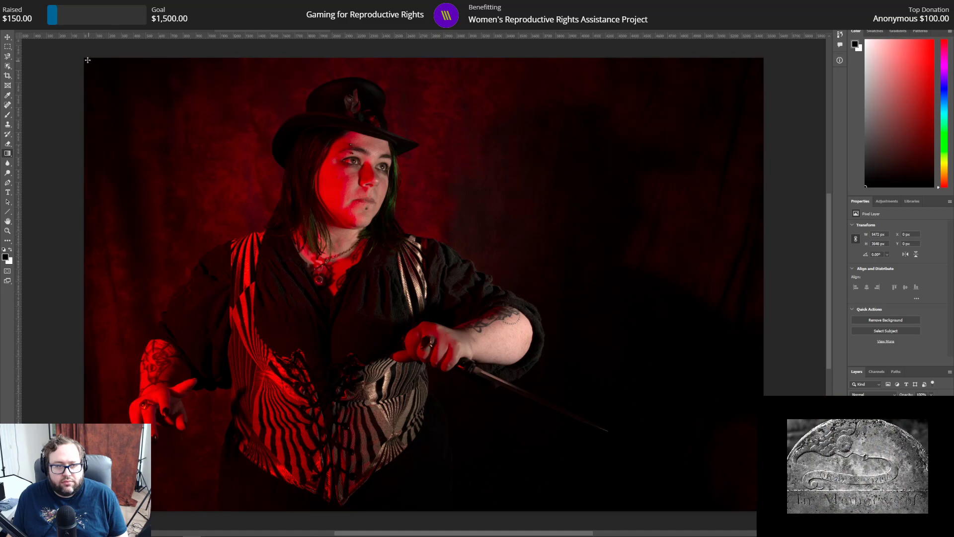
pyautogui.moveTo(75, 53); pyautogui.dragTo(275, 237)
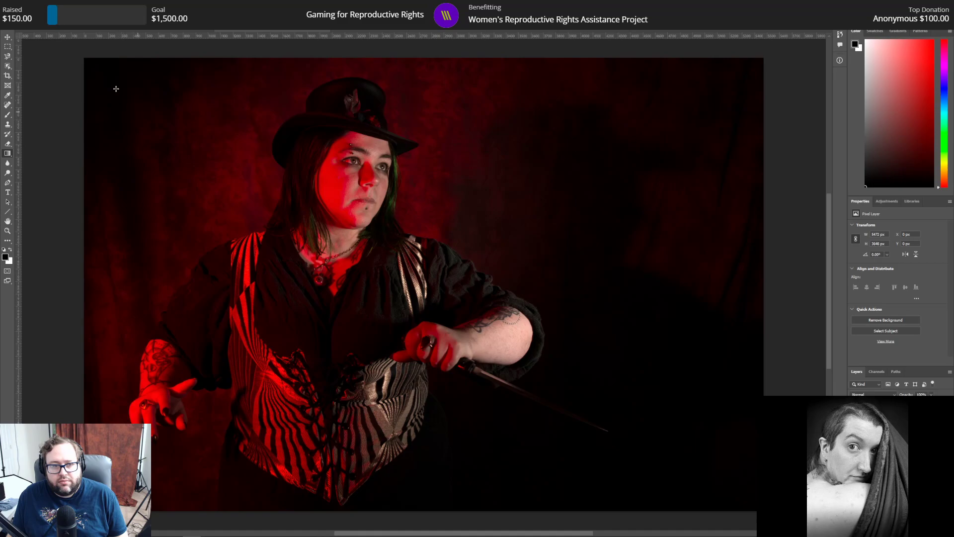
pyautogui.moveTo(86, 59); pyautogui.dragTo(367, 347)
pyautogui.click(26, 5)
pyautogui.click(38, 36)
pyautogui.moveTo(75, 53); pyautogui.dragTo(306, 256)
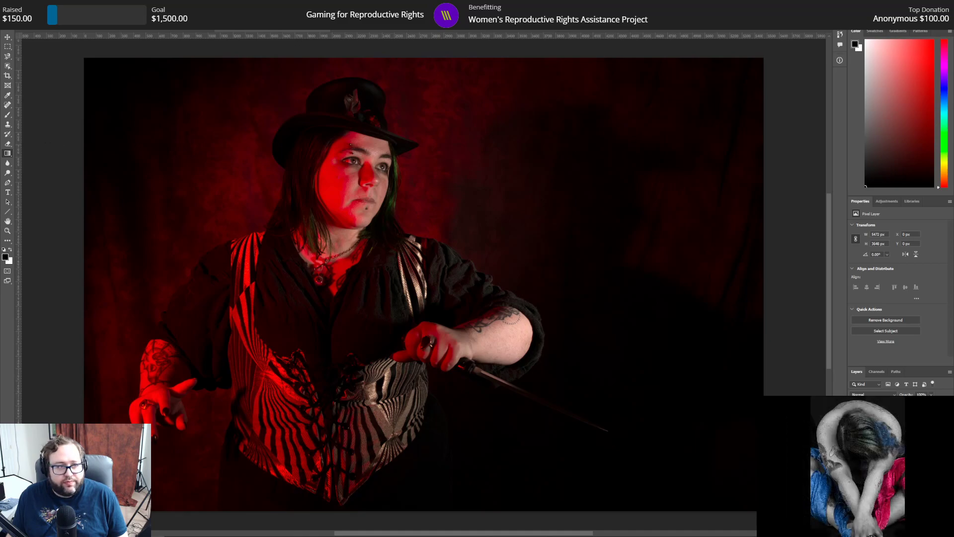
# Step: Save the graded portrait as the Photoshop file 123.psd
pyautogui.click(19, 25)
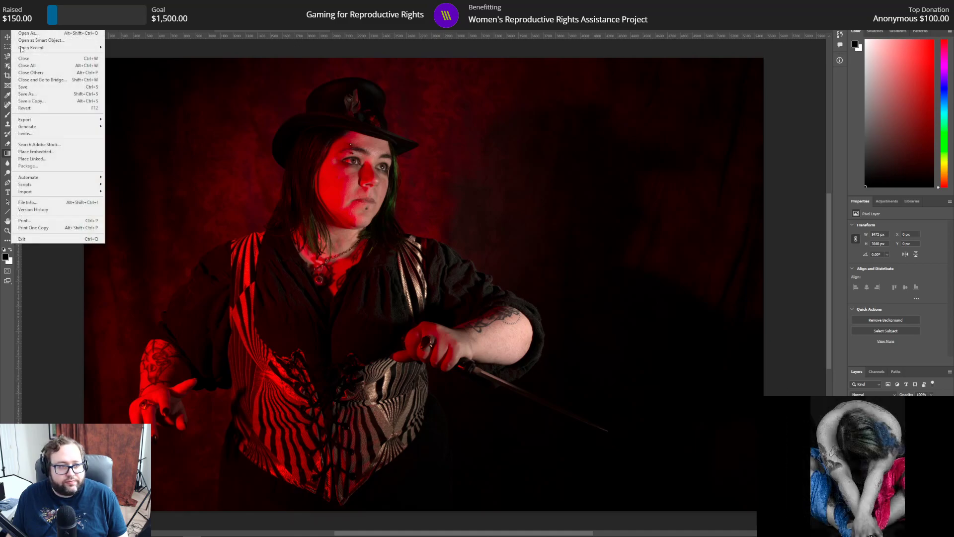
pyautogui.click(33, 94)
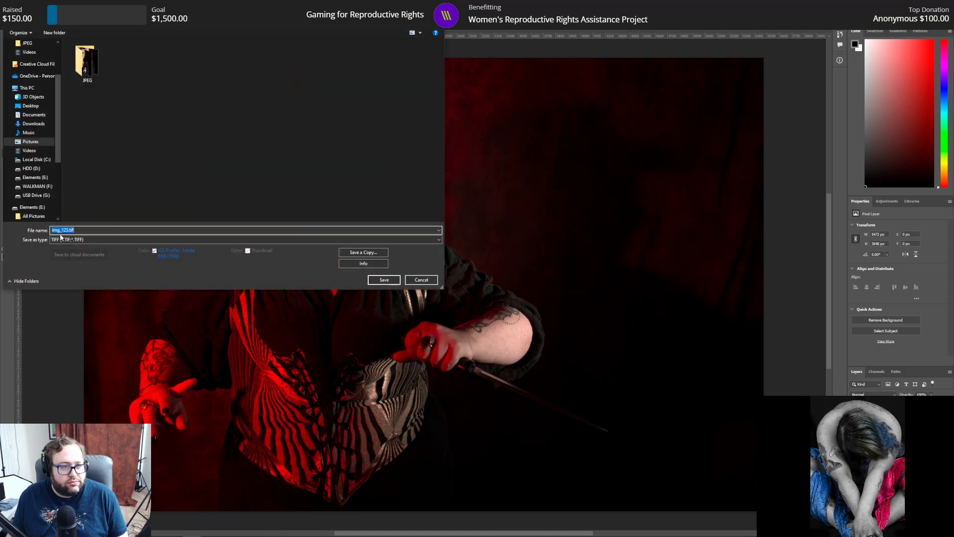
pyautogui.click(62, 239)
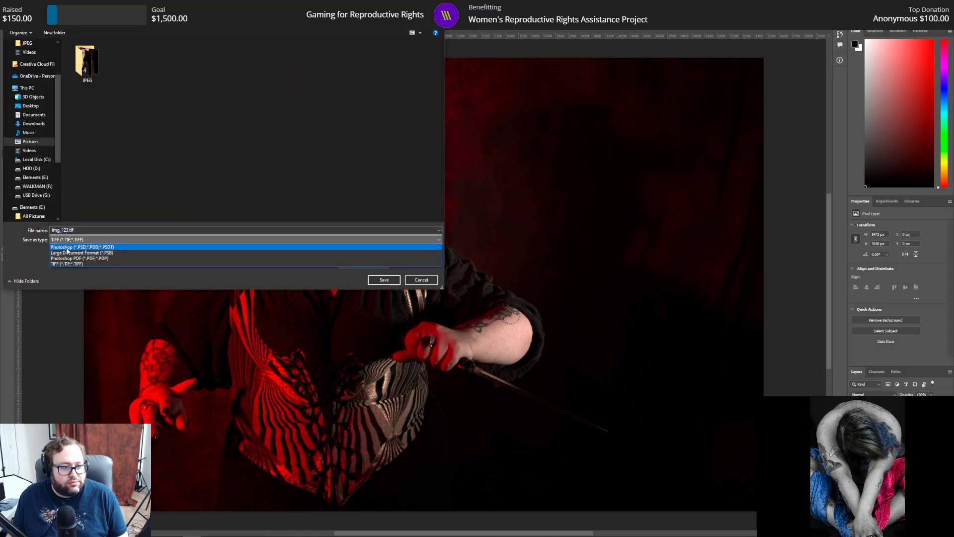
pyautogui.click(67, 246)
pyautogui.doubleClick(63, 229)
pyautogui.moveTo(63, 230); pyautogui.dragTo(27, 230)
pyautogui.press('BackSpace')
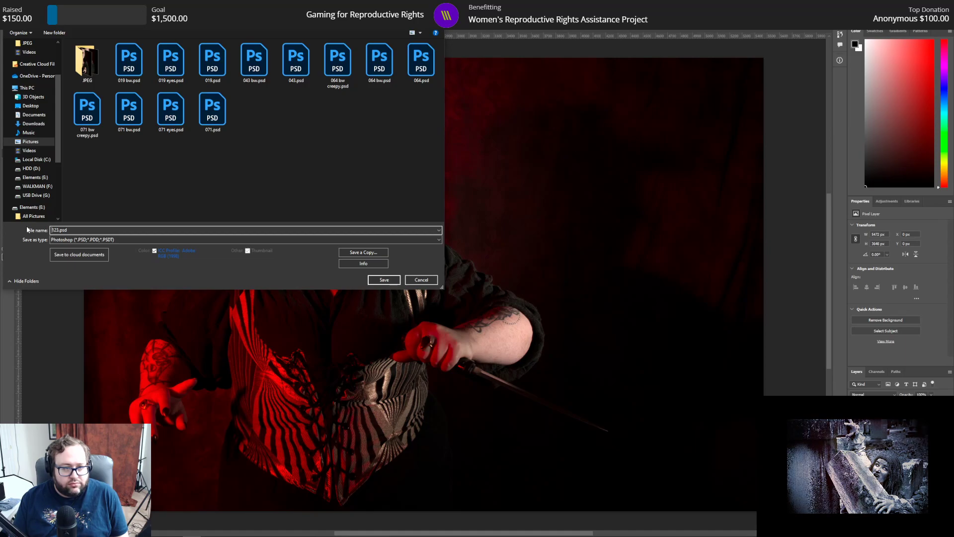
pyautogui.press('Return')
pyautogui.press('Return')
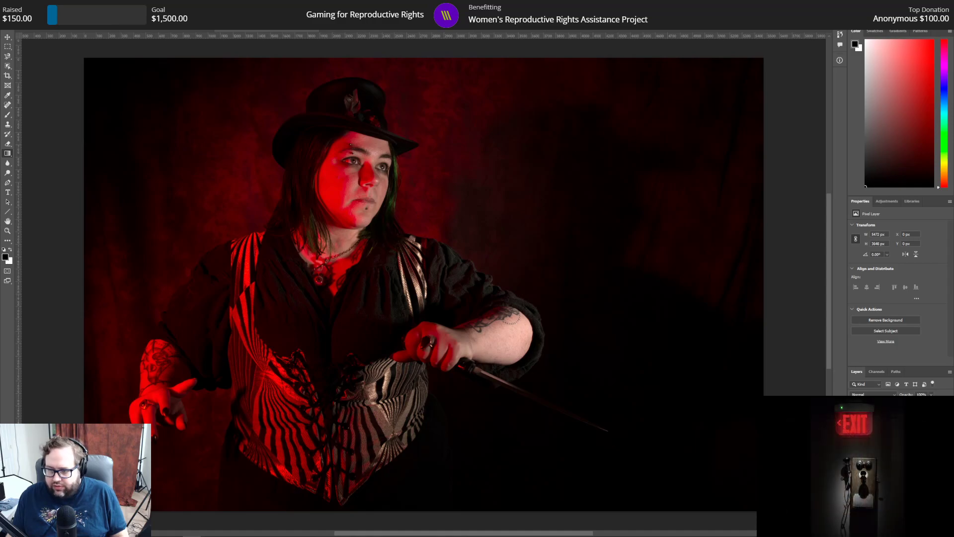
# Step: Open the adjustment choices for adding another adjustment layer to the portrait
pyautogui.click(891, 202)
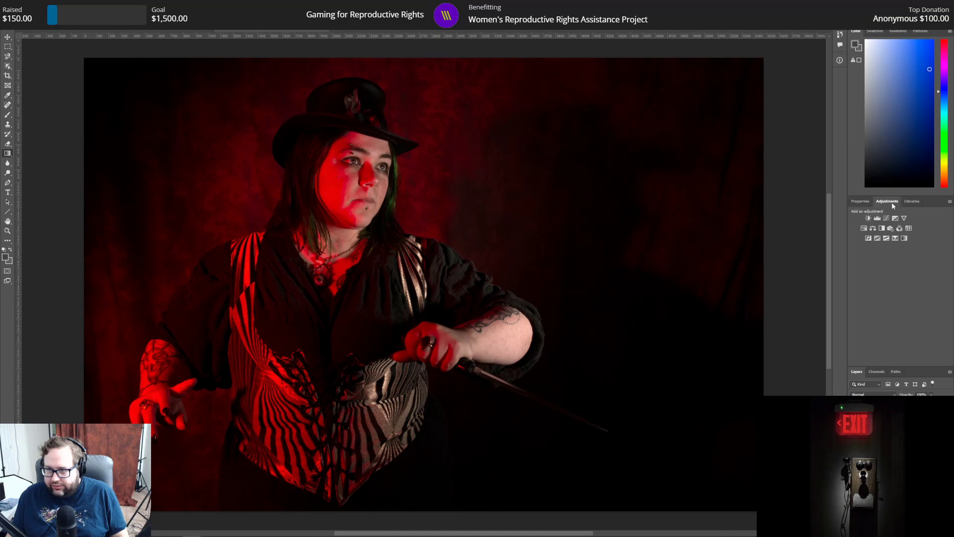
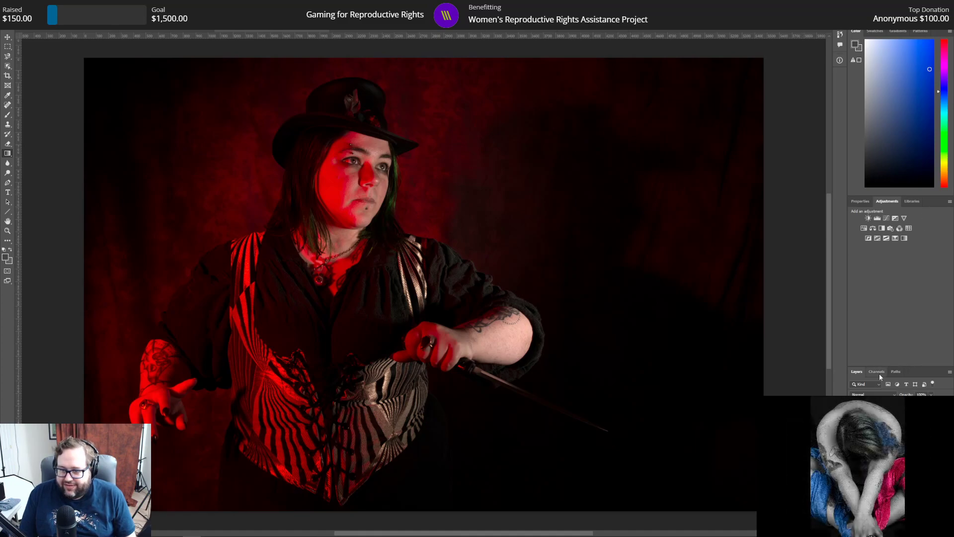
# Step: Add a Black & White adjustment layer to the portrait and try the High Contrast Blue Filter preset with Greens at 300
pyautogui.click(883, 229)
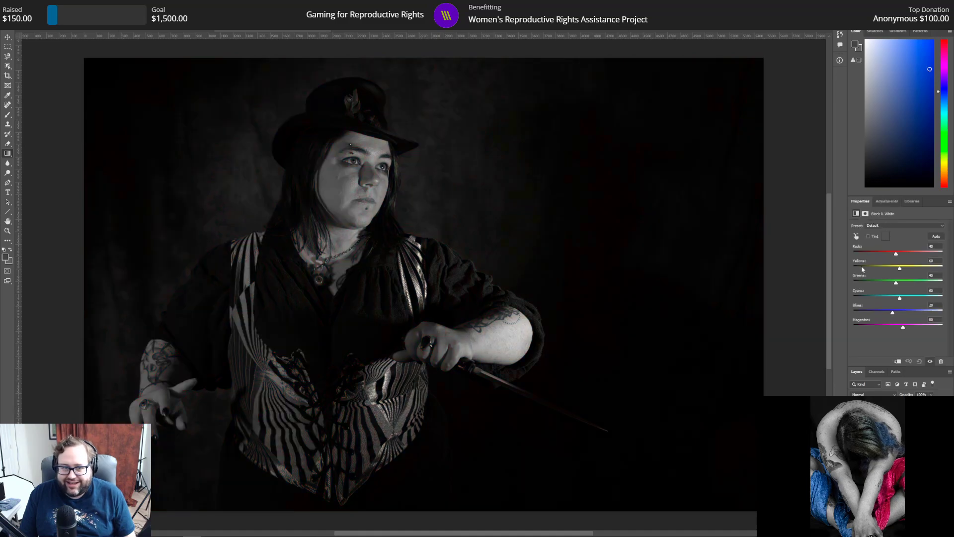
pyautogui.click(899, 226)
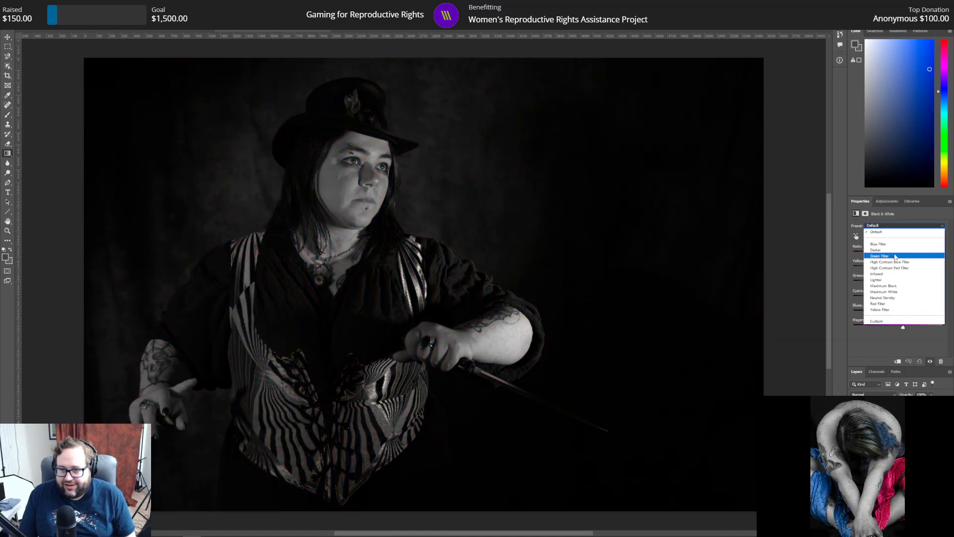
pyautogui.click(897, 254)
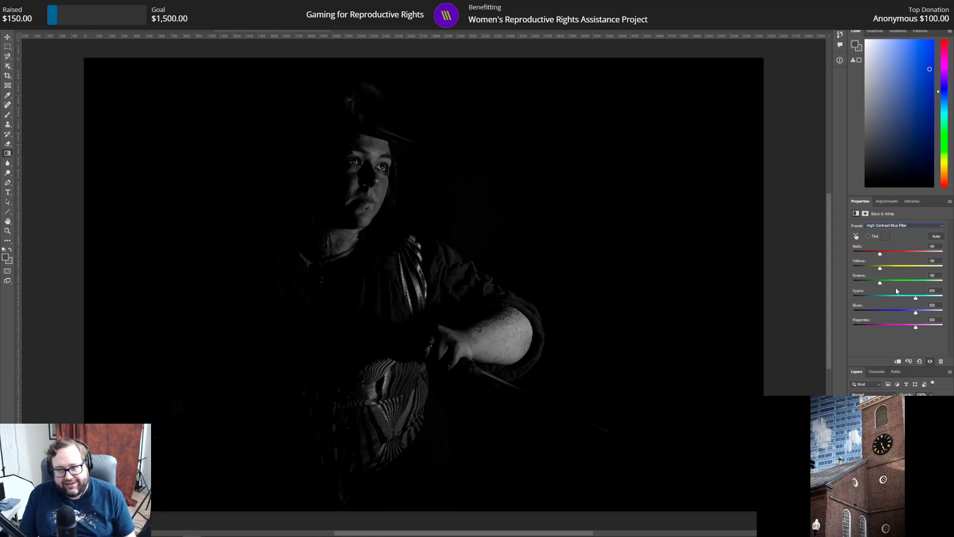
pyautogui.moveTo(881, 283); pyautogui.dragTo(943, 283)
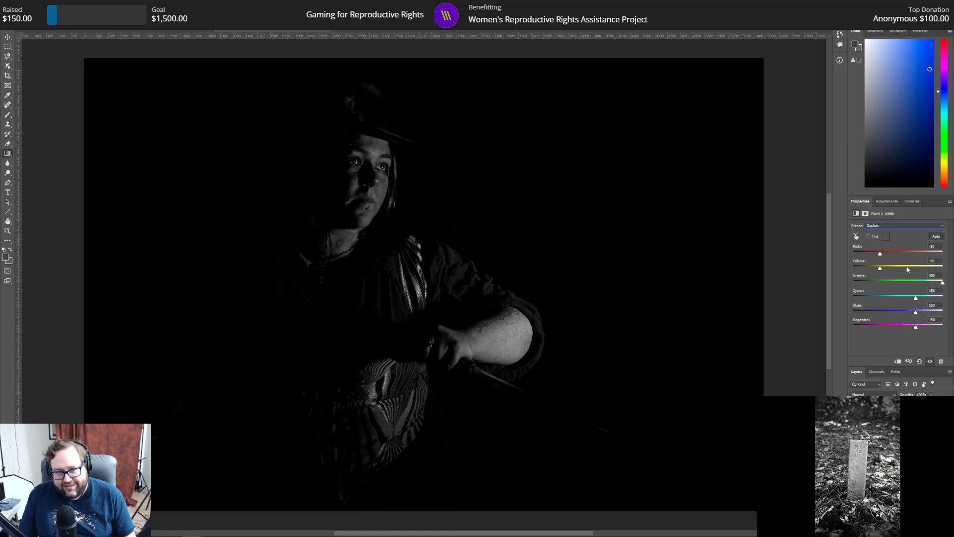
# Step: Try the Blue Filter, High Contrast Red Filter, Maximum Black and Maximum White presets on the Black & White adjustment
pyautogui.click(913, 226)
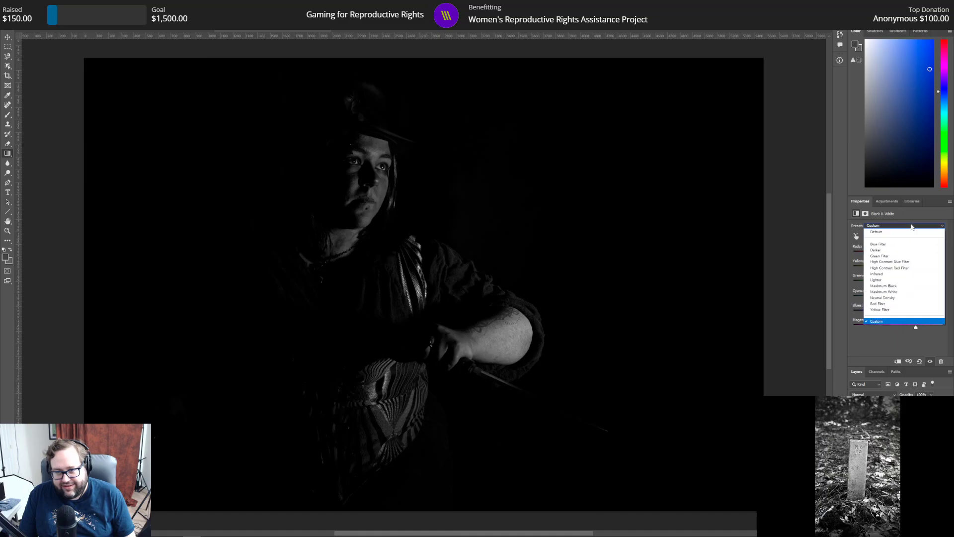
pyautogui.click(893, 244)
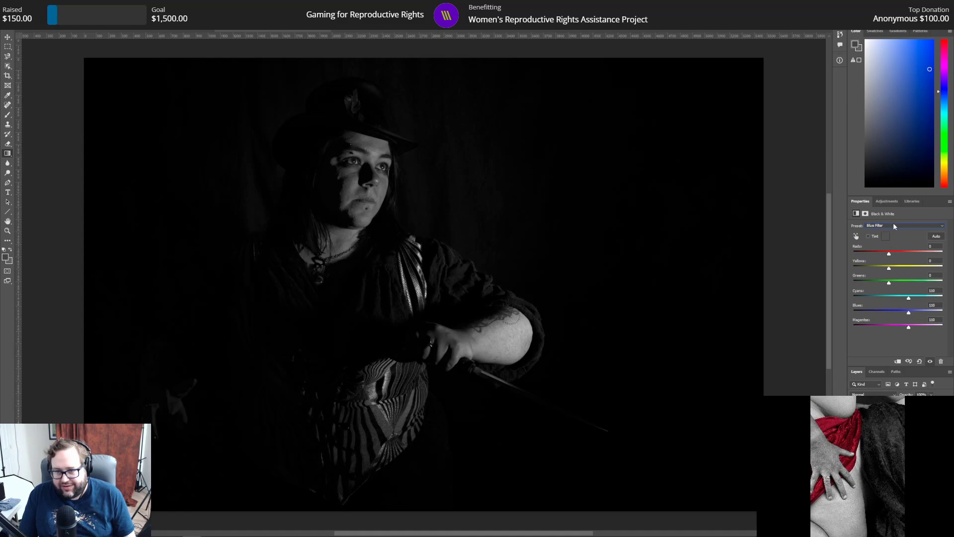
pyautogui.click(894, 227)
pyautogui.click(897, 269)
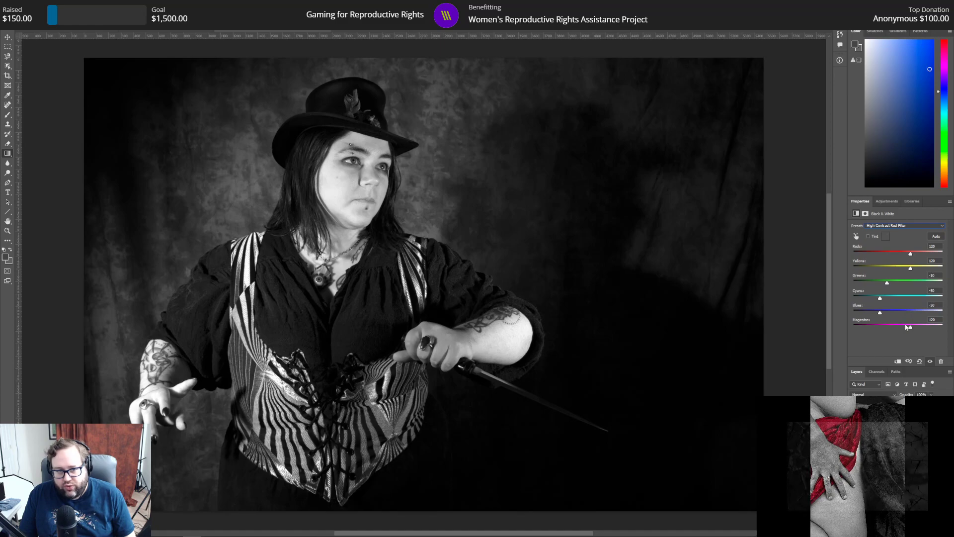
pyautogui.click(907, 225)
pyautogui.click(902, 285)
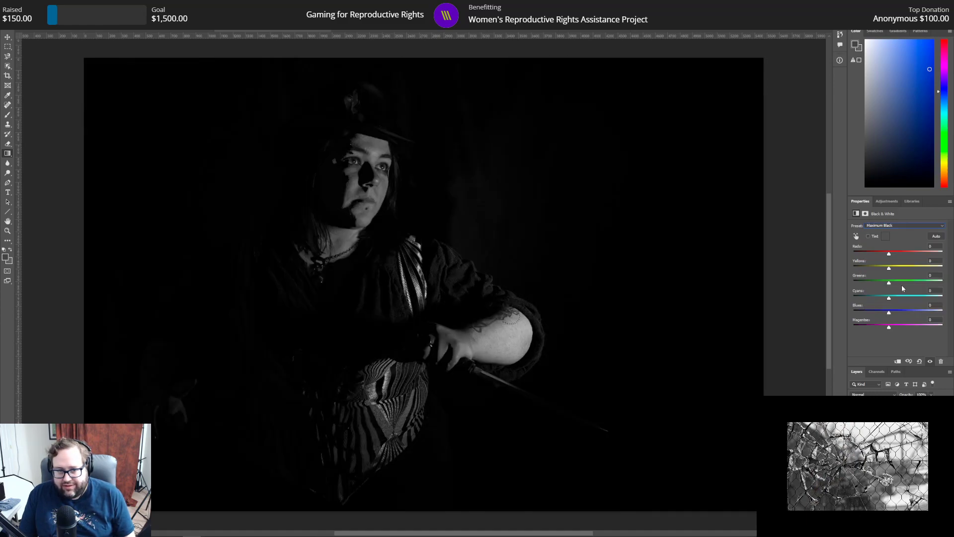
pyautogui.click(908, 225)
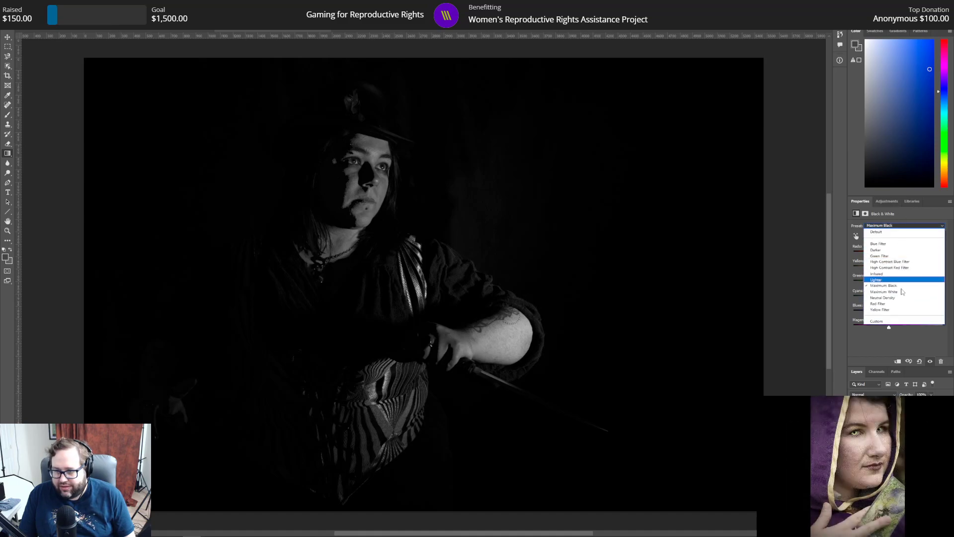
pyautogui.click(902, 292)
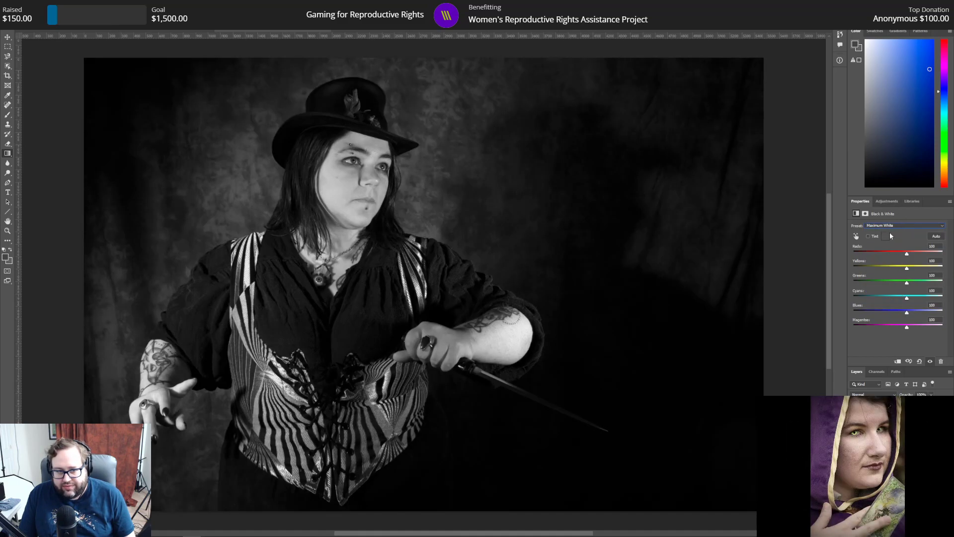
# Step: Try the High Contrast Red Filter preset with Greens at 300, and return the Black & White adjustment to Default
pyautogui.click(894, 226)
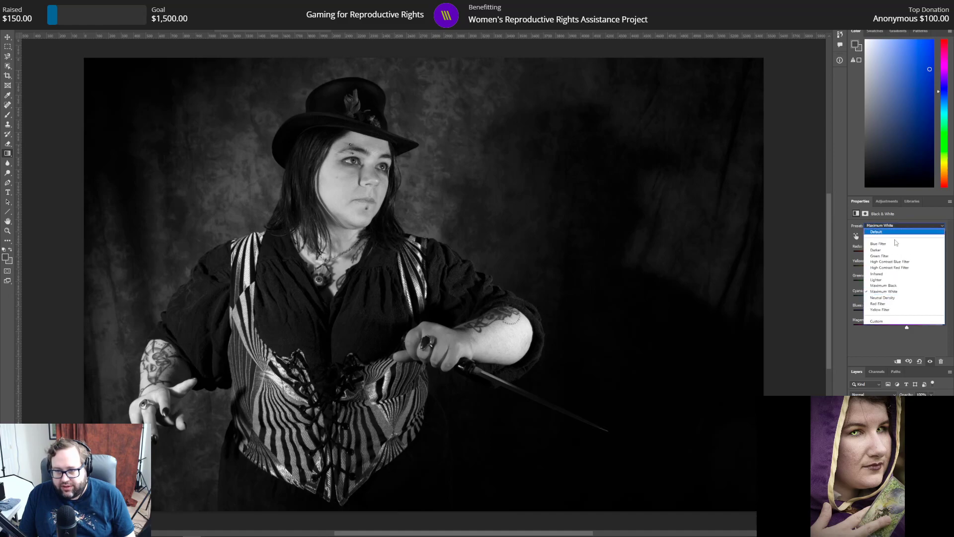
pyautogui.click(898, 270)
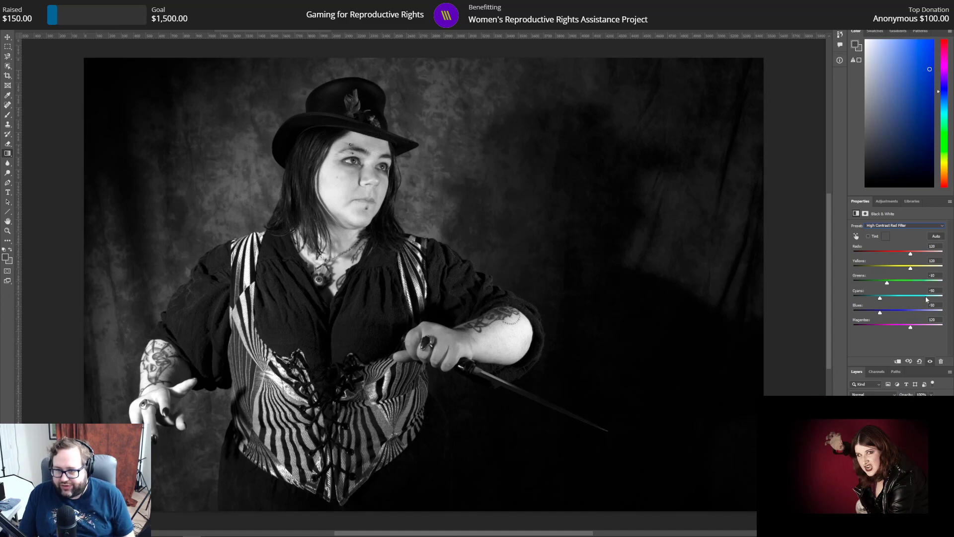
pyautogui.moveTo(888, 284); pyautogui.dragTo(942, 283)
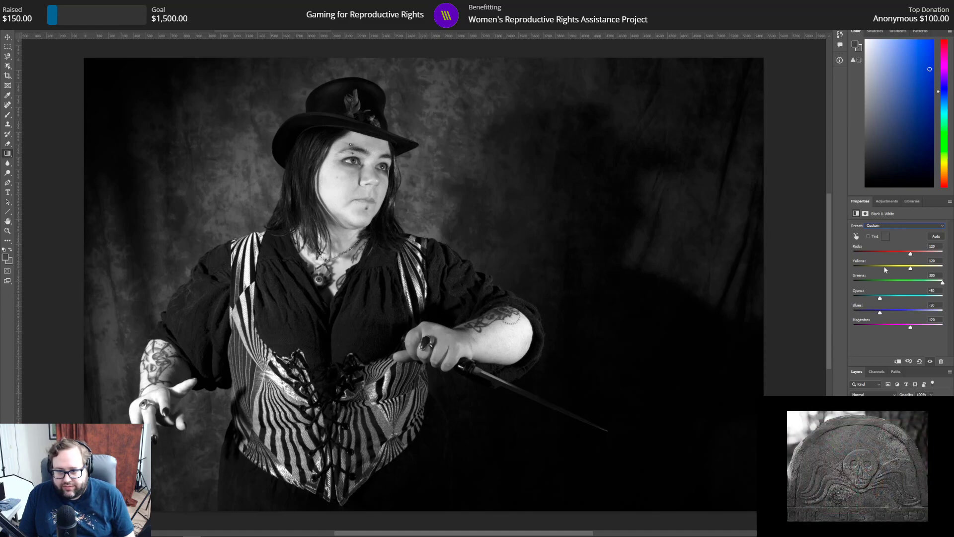
pyautogui.click(895, 225)
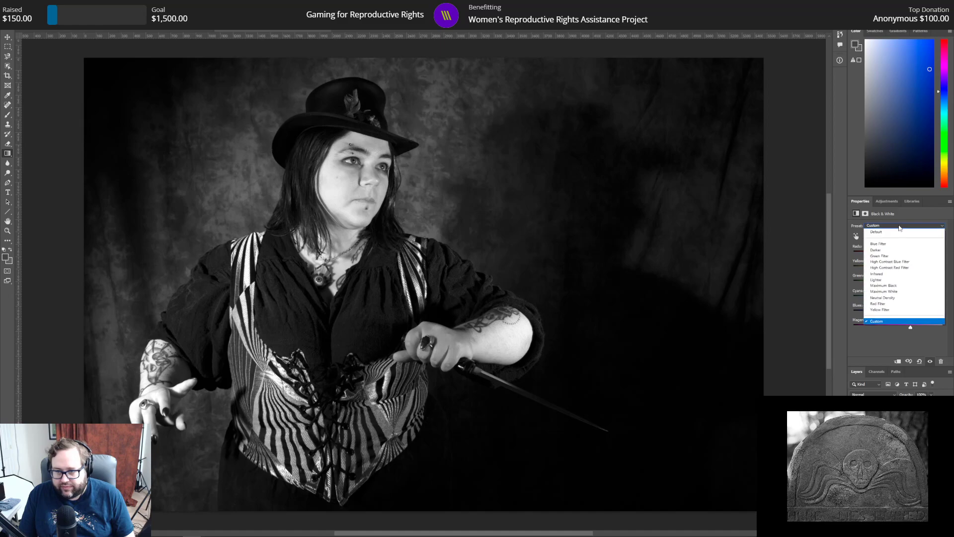
pyautogui.click(892, 235)
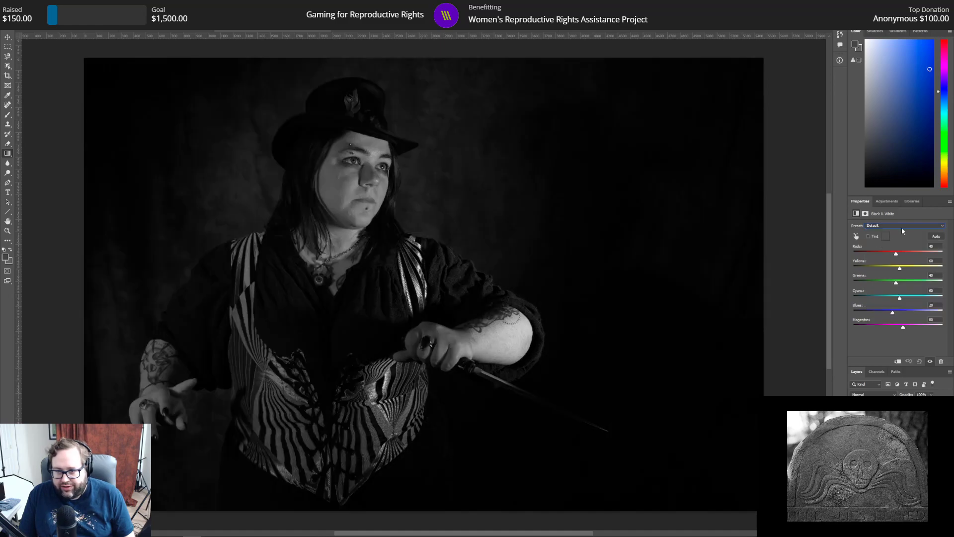
# Step: Try the Maximum White preset with Reds lowered to -200 on the Black & White adjustment
pyautogui.click(902, 229)
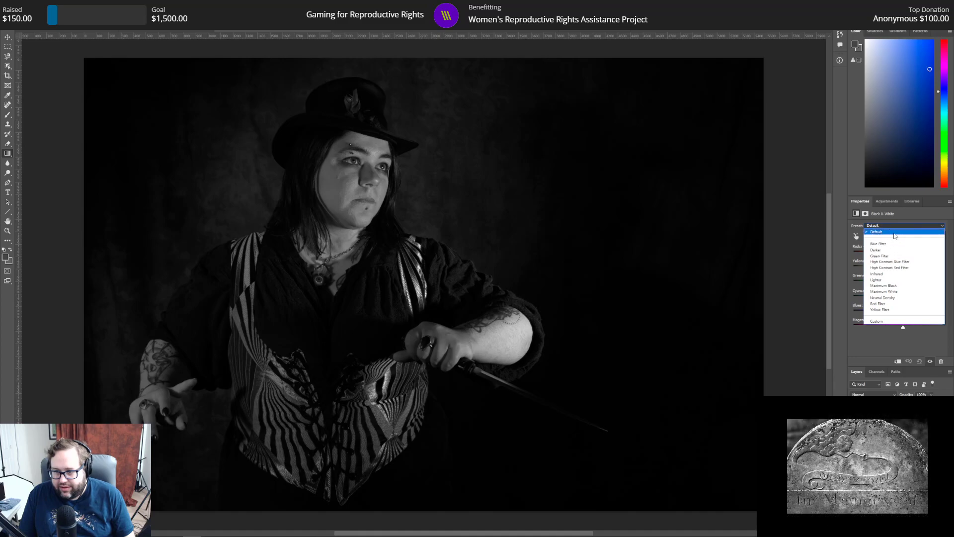
pyautogui.click(894, 293)
pyautogui.moveTo(908, 255); pyautogui.dragTo(819, 254)
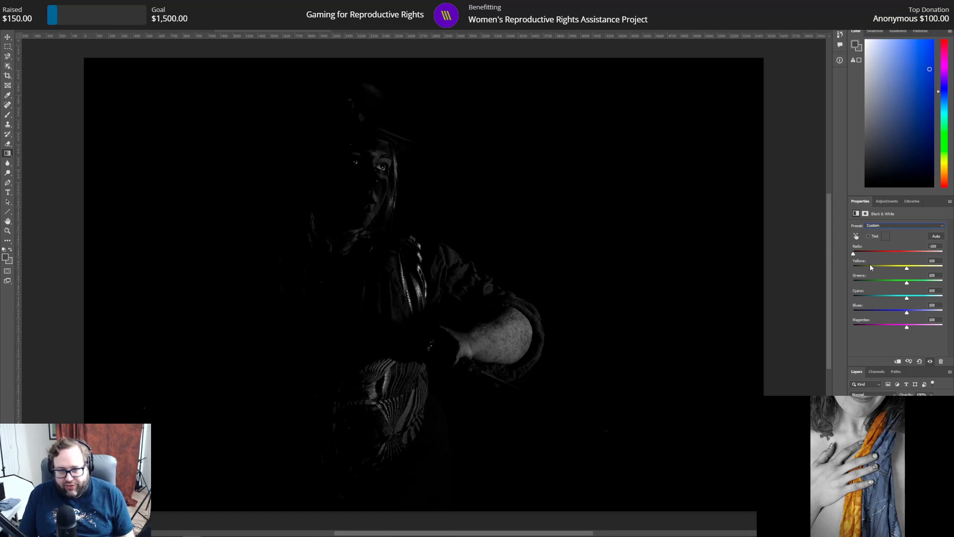
# Step: Apply the High Contrast Red Filter preset to the Black & White adjustment
pyautogui.click(905, 227)
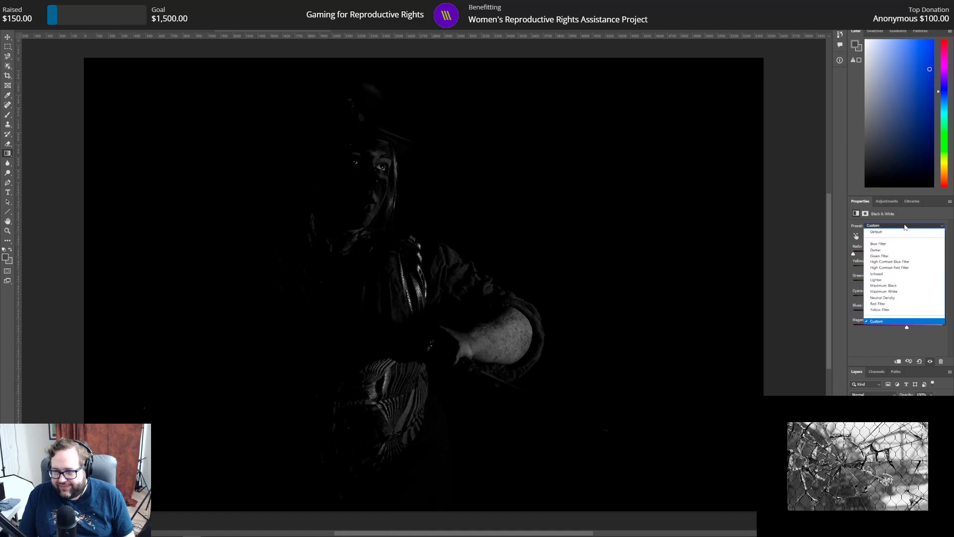
pyautogui.click(905, 268)
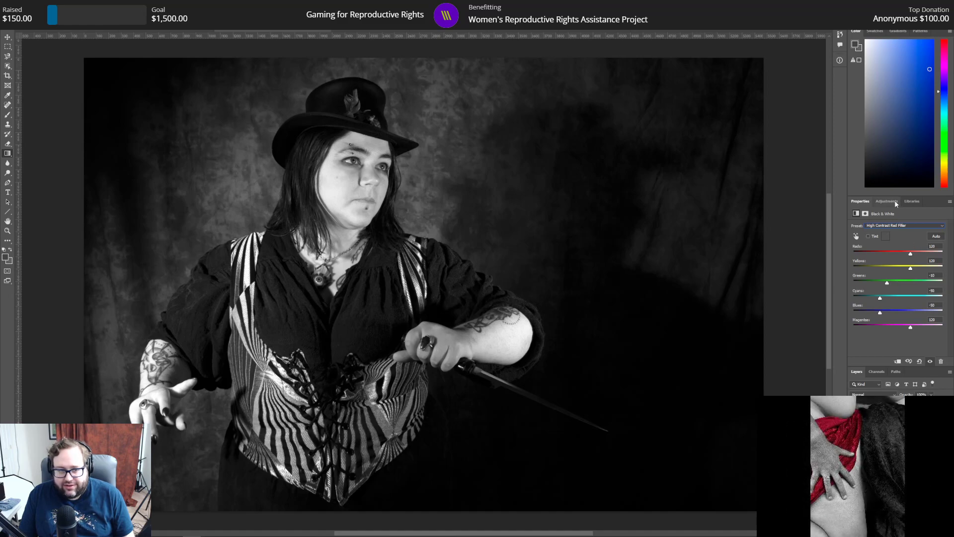
# Step: Add a Curves adjustment layer and darken the midtones by lowering the RGB curve's midpoint to an output of 114
pyautogui.click(897, 203)
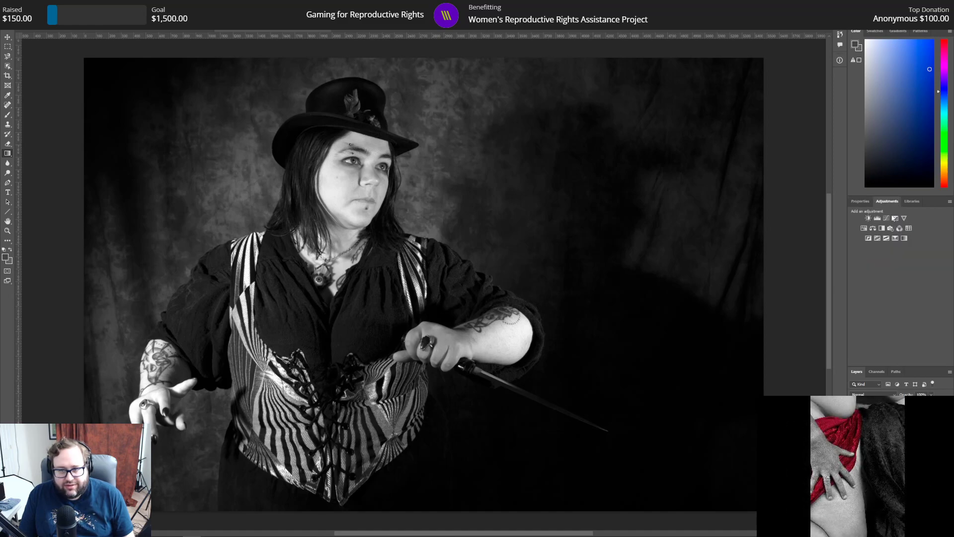
pyautogui.click(887, 218)
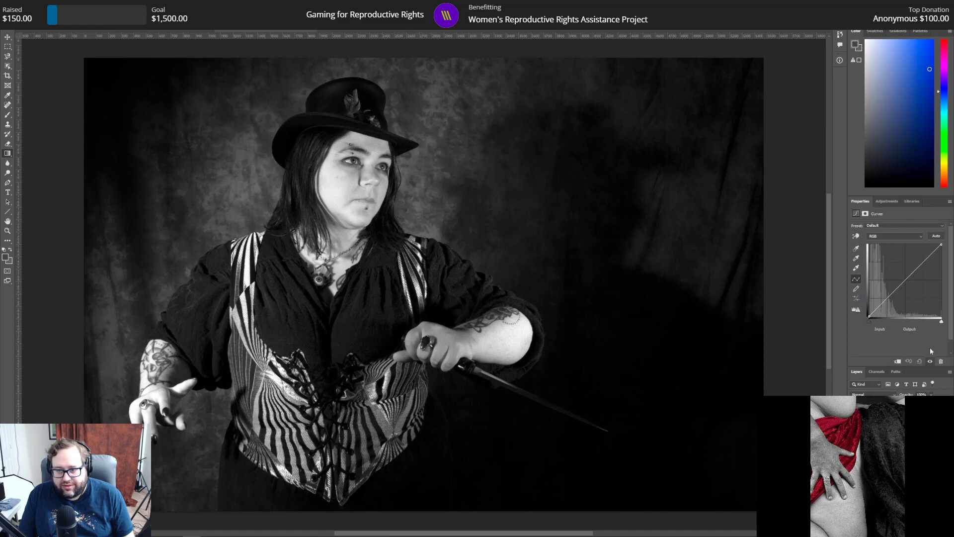
pyautogui.click(906, 280)
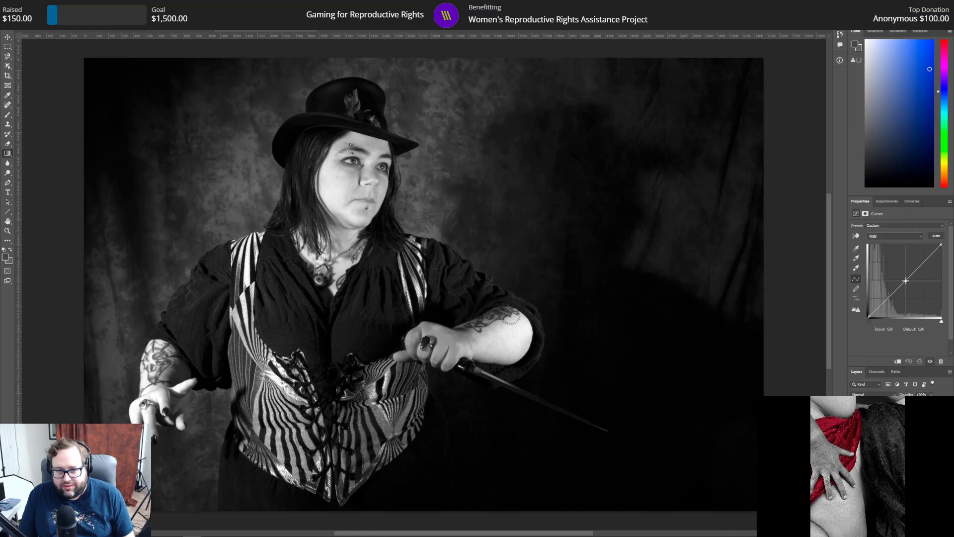
pyautogui.moveTo(906, 281); pyautogui.dragTo(906, 282)
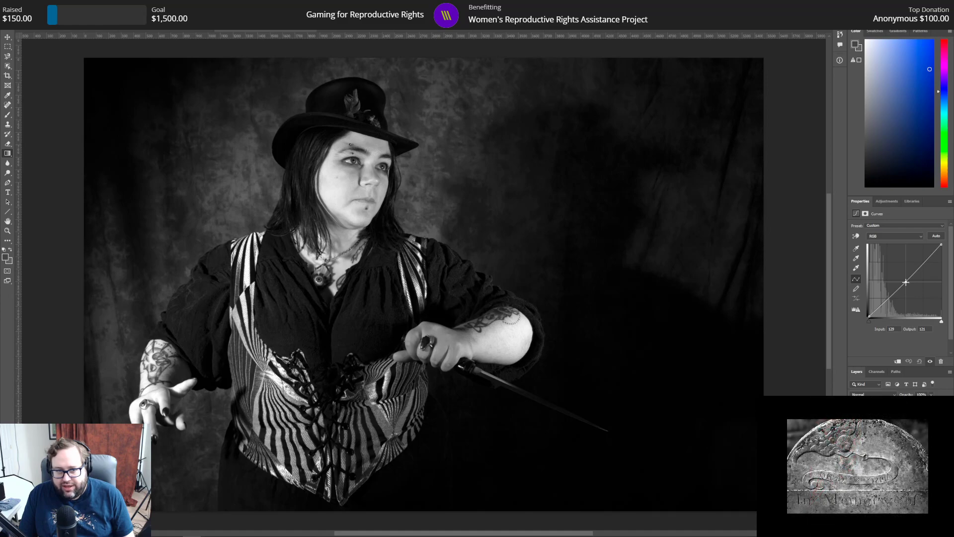
pyautogui.moveTo(905, 282); pyautogui.dragTo(906, 284)
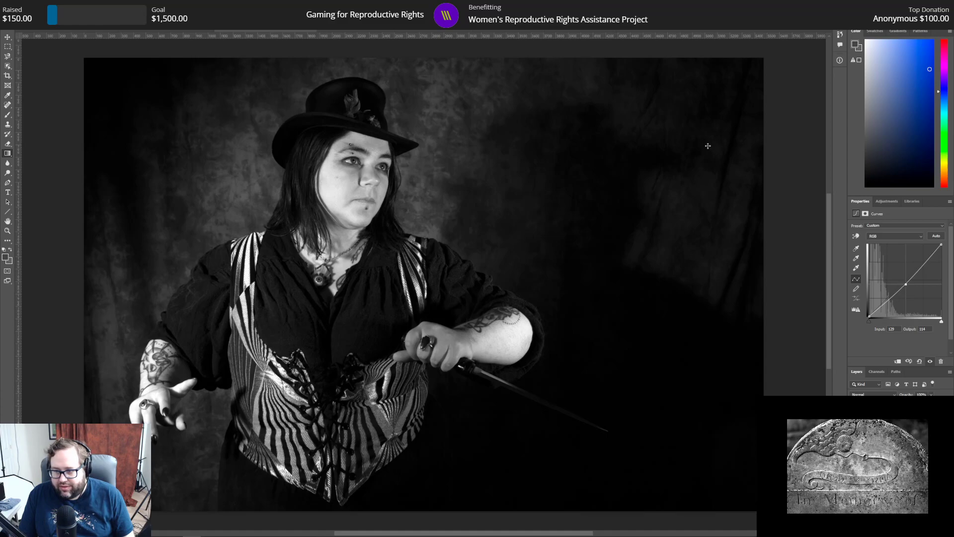
# Step: Save the black-and-white version as the separate Photoshop file 123 bw.psd
pyautogui.click(16, 5)
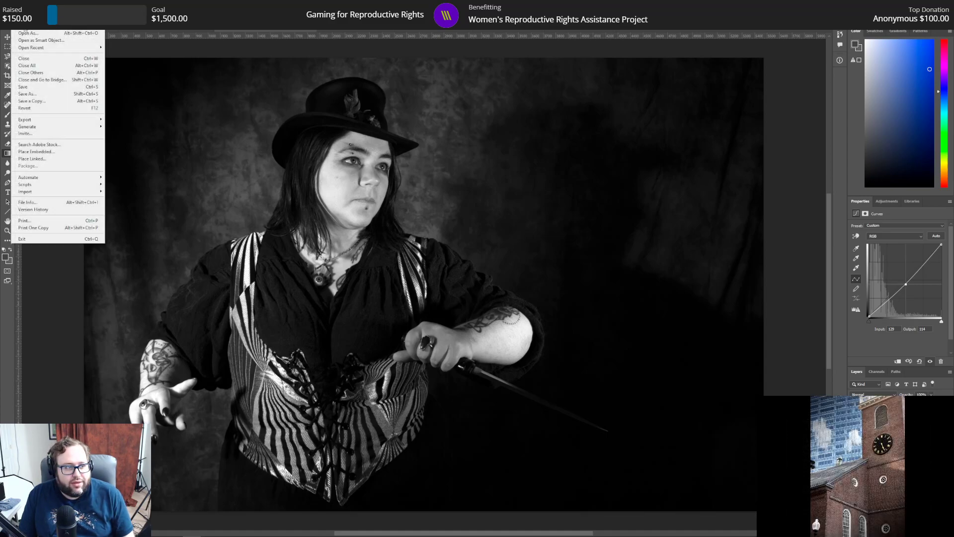
pyautogui.click(43, 96)
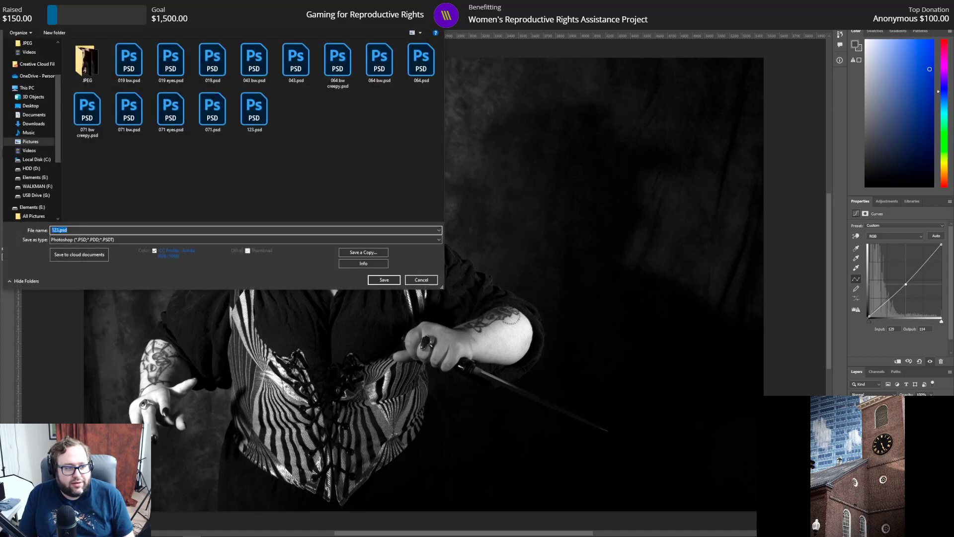
pyautogui.press('Right')
pyautogui.write('bw')
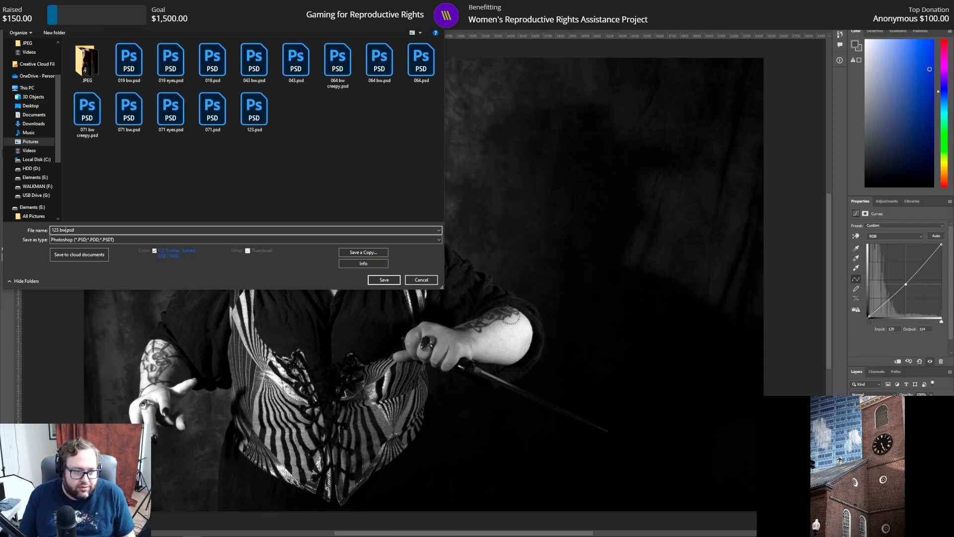
pyautogui.press('Return')
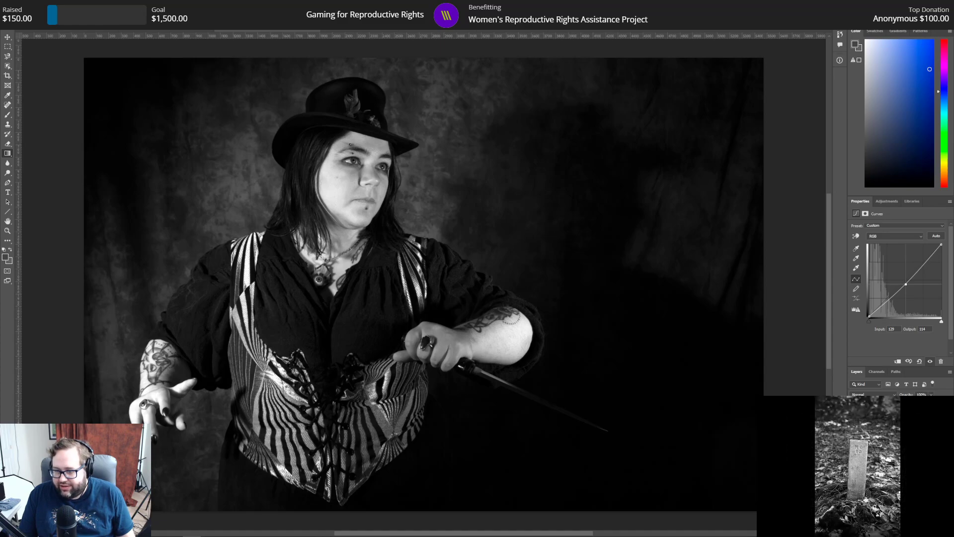
# Step: Hide the black-and-white conversion to restore the red colours, and look at another open portrait before returning to this one
pyautogui.hotkey('ctrl', ',')
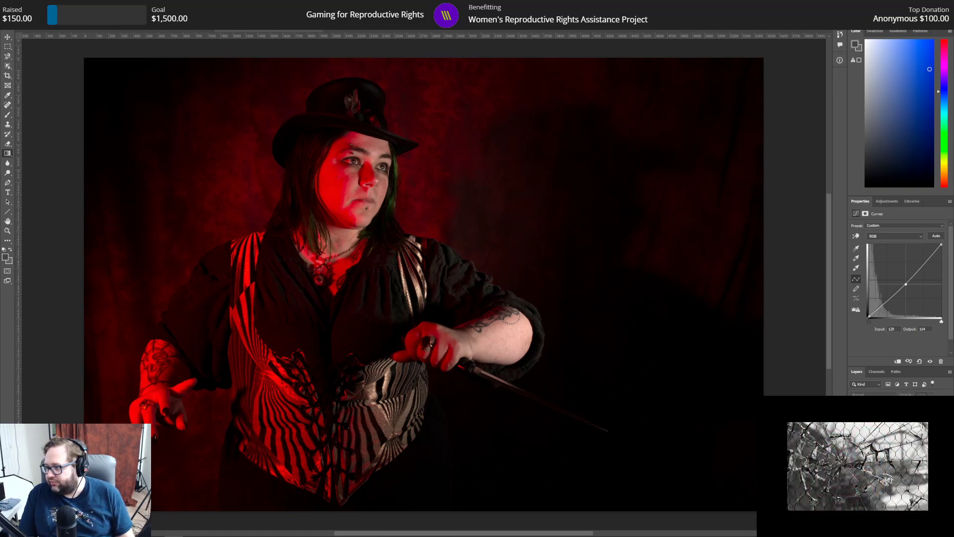
pyautogui.click(686, 28)
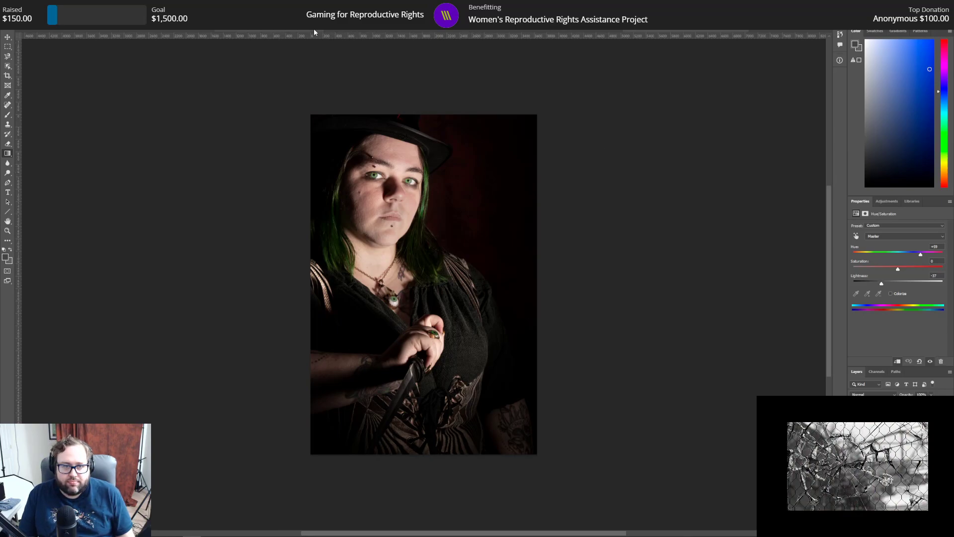
pyautogui.click(348, 30)
pyautogui.click(297, 29)
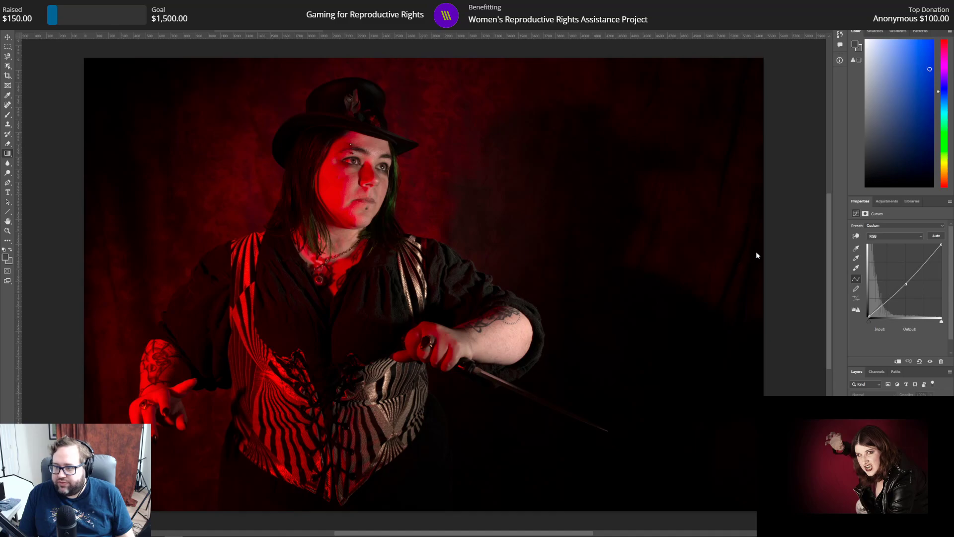
# Step: Outline the iris of the eye on the red-lit side of the face on the image layer with the Magnetic Lasso
pyautogui.click(8, 230)
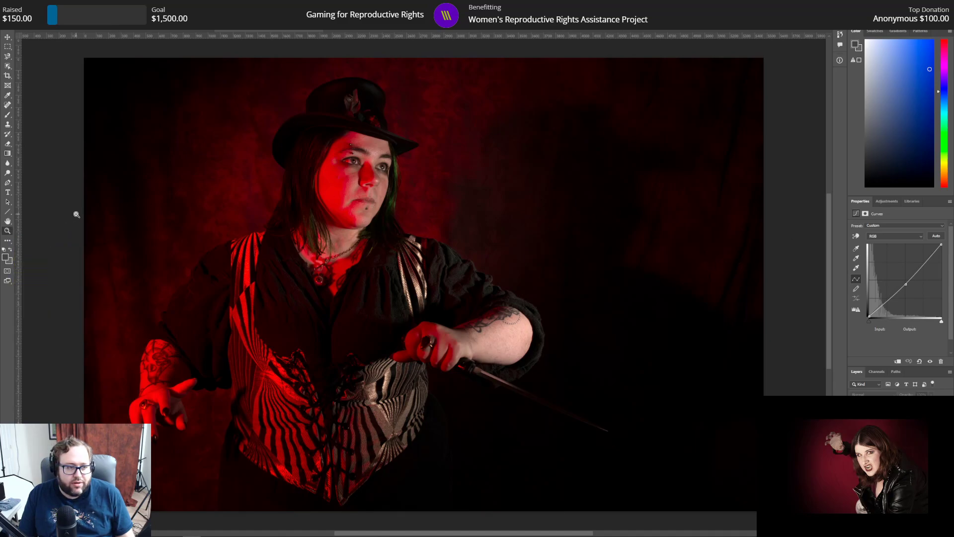
pyautogui.moveTo(354, 162); pyautogui.dragTo(355, 162)
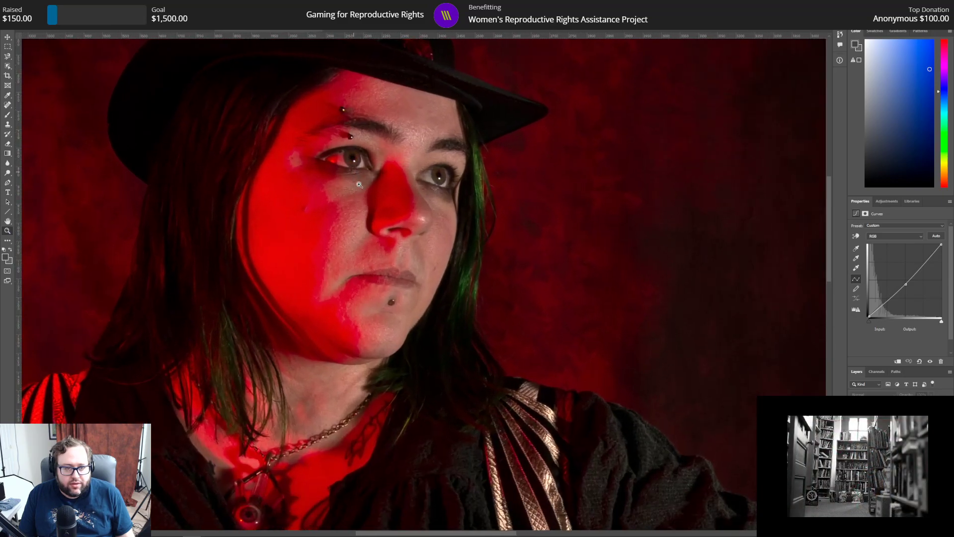
pyautogui.scroll(1, 363, 195)
pyautogui.click(348, 139)
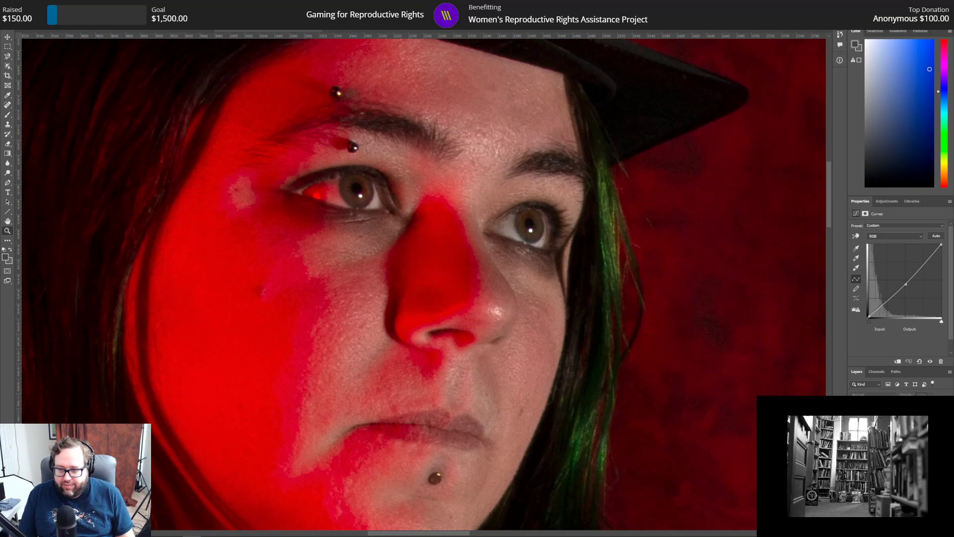
pyautogui.click(898, 462)
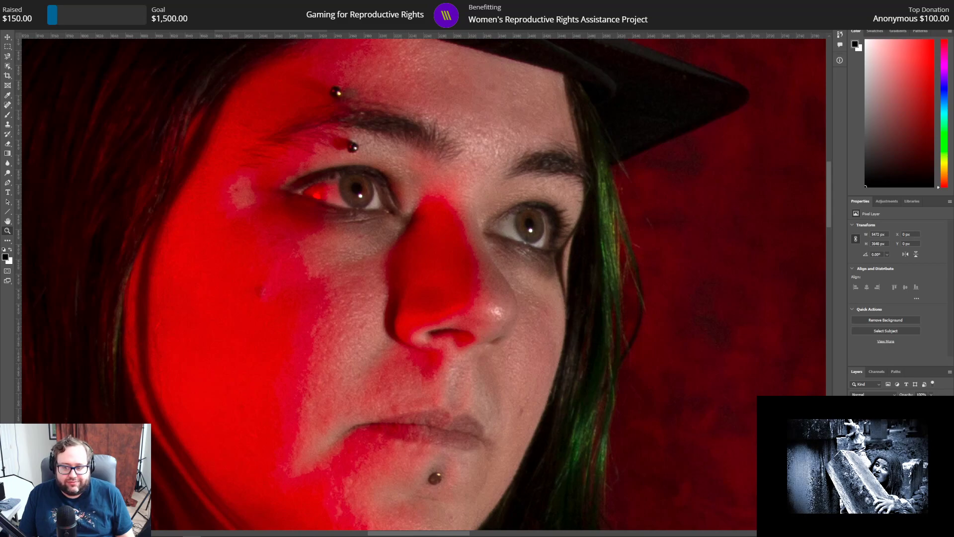
pyautogui.click(7, 58)
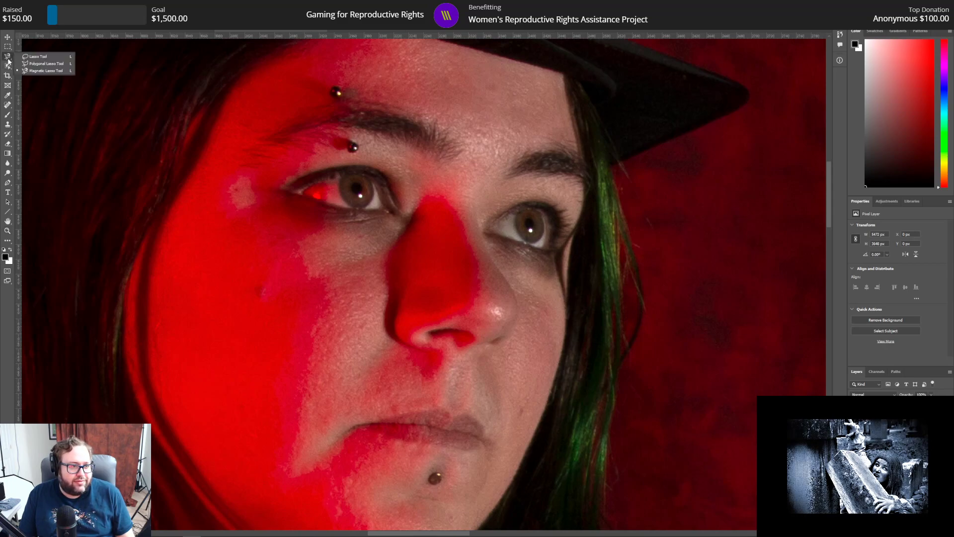
pyautogui.click(42, 71)
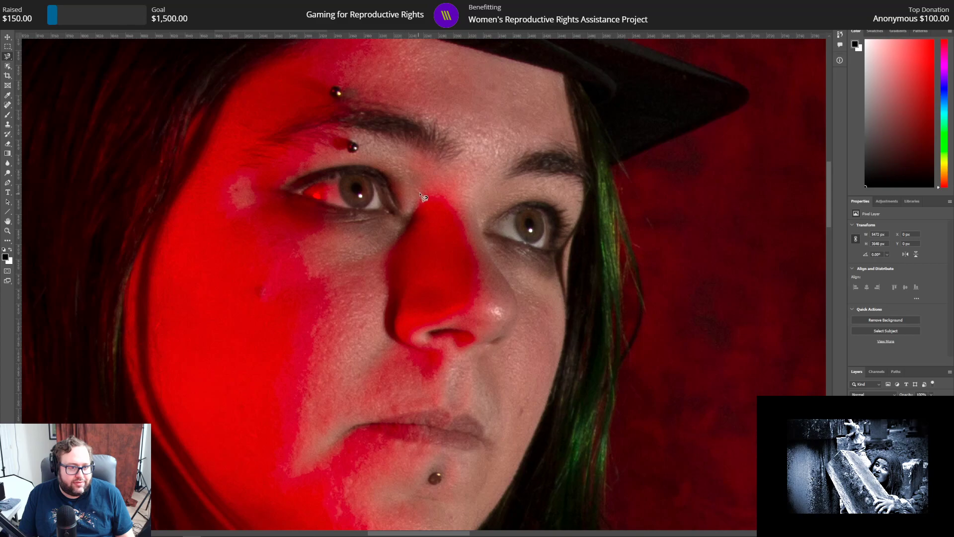
pyautogui.click(342, 177)
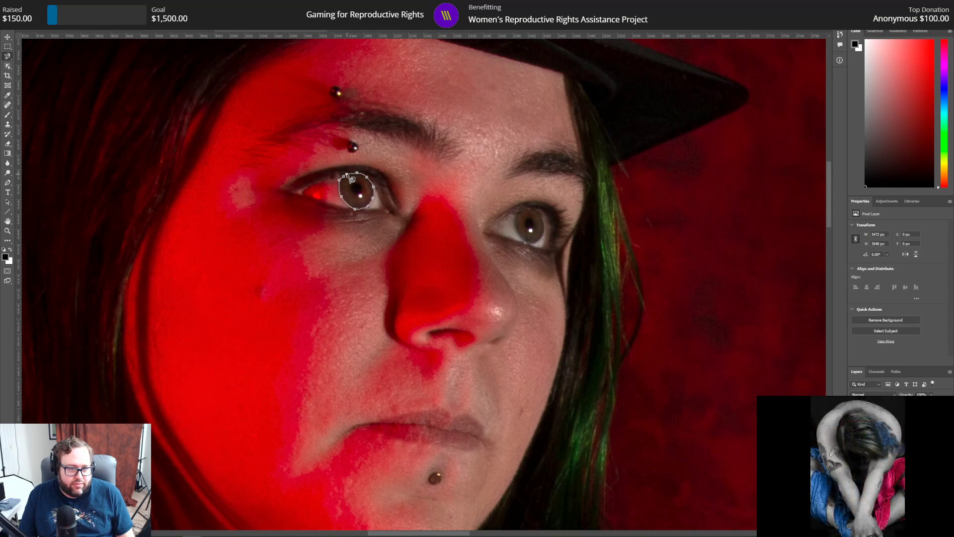
pyautogui.click(349, 180)
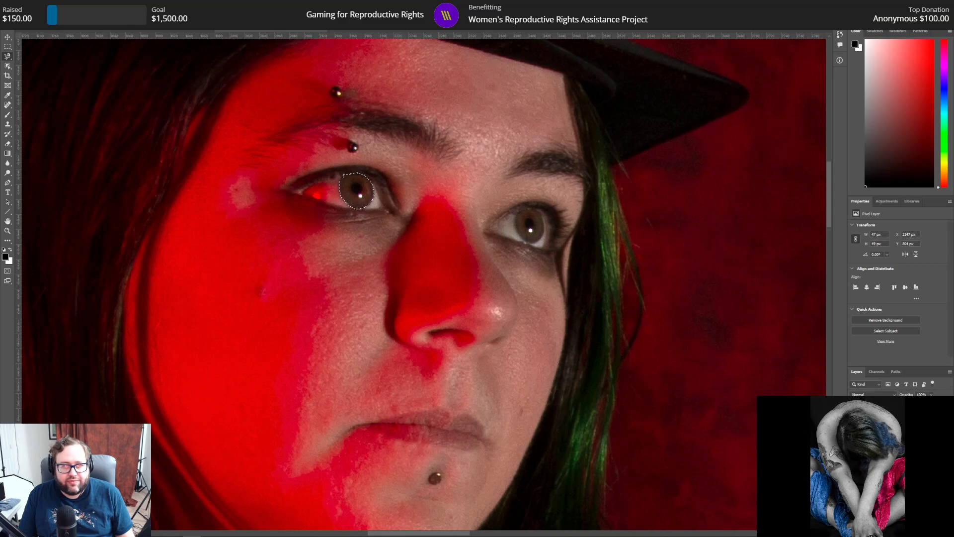
# Step: Refine the iris selection in Select and Mask with a 5 px edge radius, smoothing of 5 and a 5 px feather
pyautogui.hotkey('ctrl', 'alt', 'r')
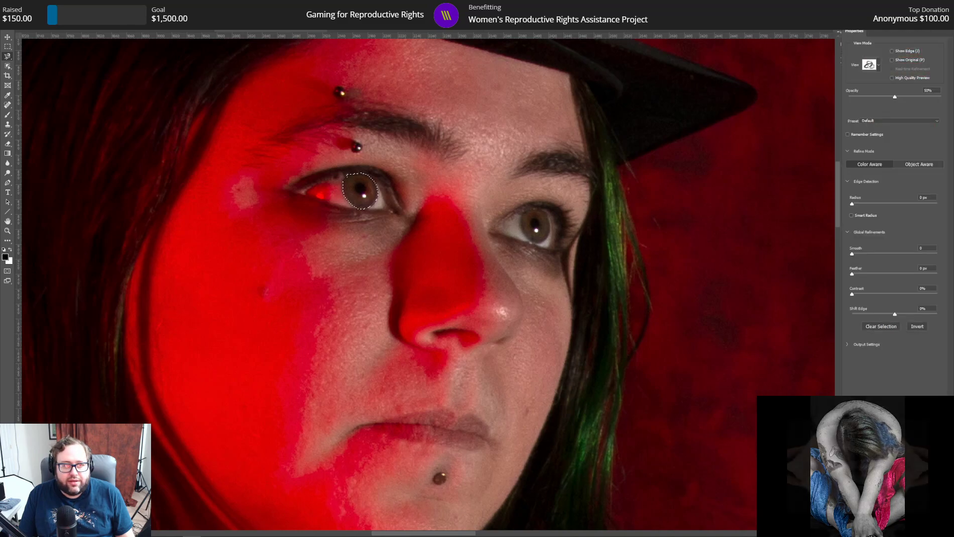
pyautogui.moveTo(933, 196); pyautogui.dragTo(899, 197)
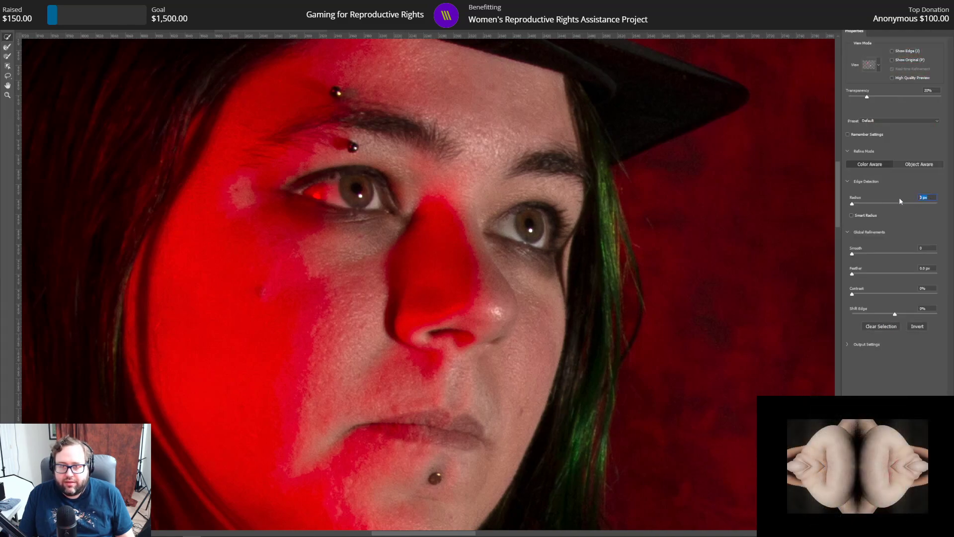
pyautogui.write('5')
pyautogui.press('Tab')
pyautogui.write('5')
pyautogui.press('Tab')
pyautogui.write('5')
pyautogui.press('Return')
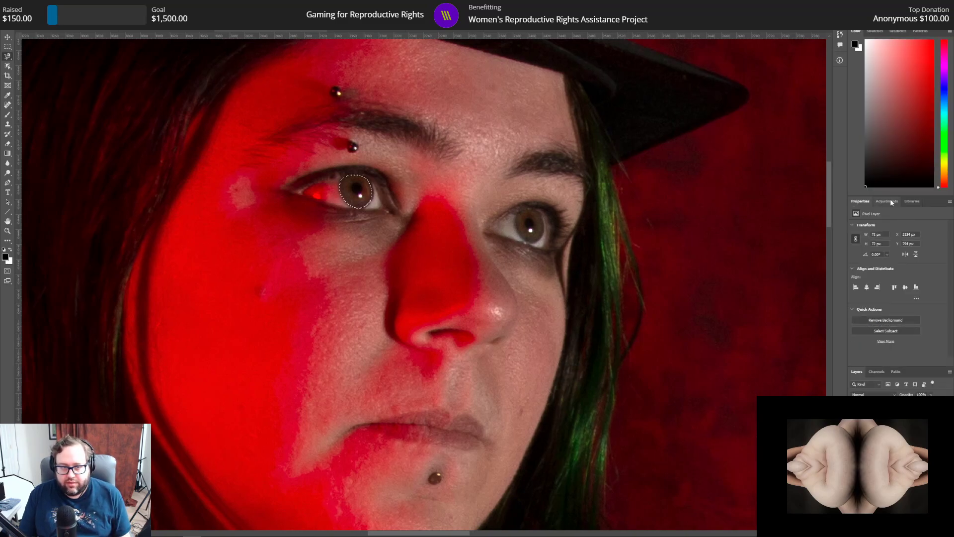
# Step: Copy the selected iris to its own layer and add a Curves adjustment for it
pyautogui.rightClick(361, 196)
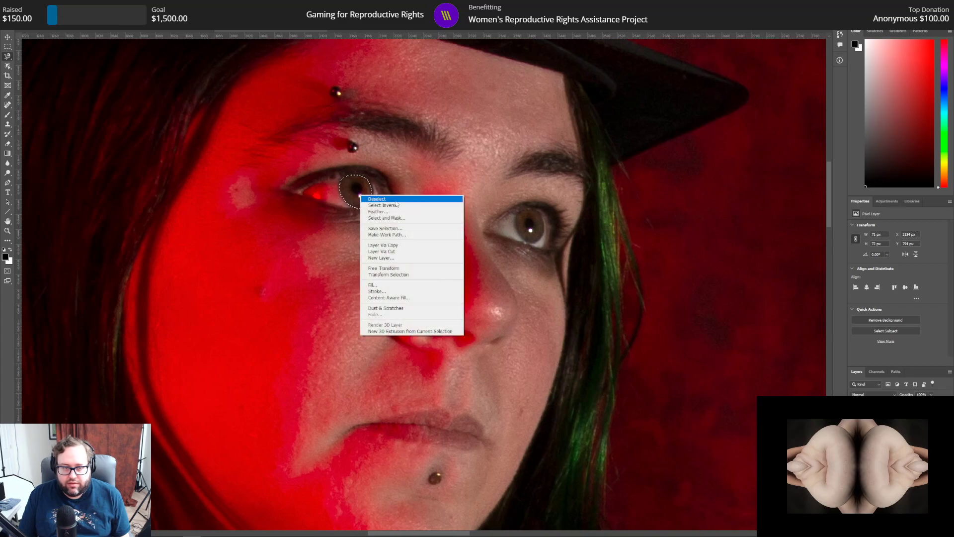
pyautogui.click(409, 248)
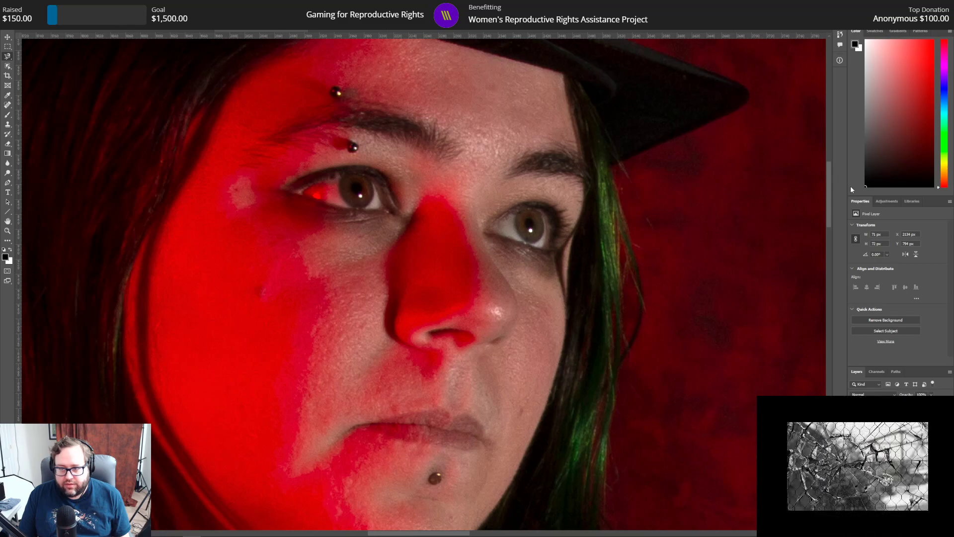
pyautogui.click(887, 201)
pyautogui.click(887, 216)
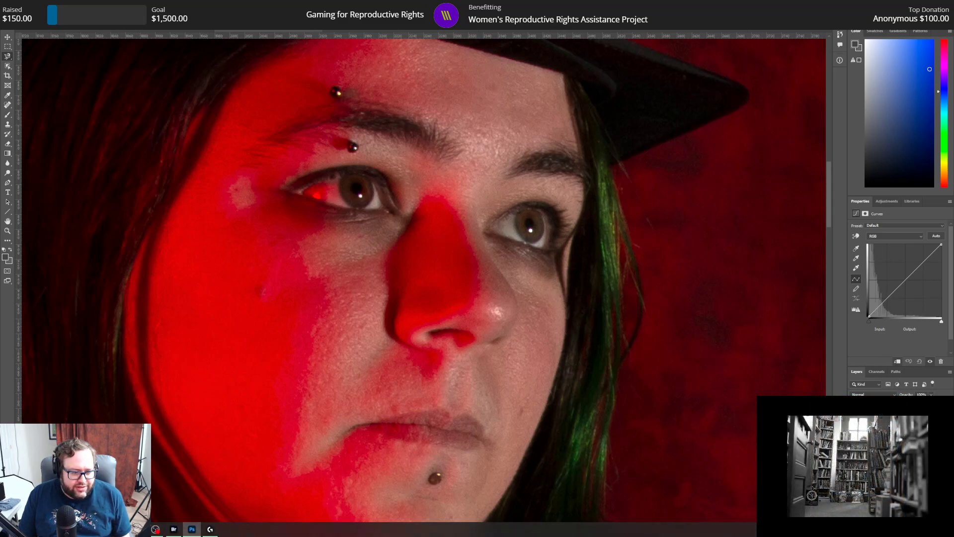
# Step: Check the eye curve in the green-eyed portrait, then brighten this iris with a curve point at input 61, output 196
pyautogui.moveTo(191, 529)
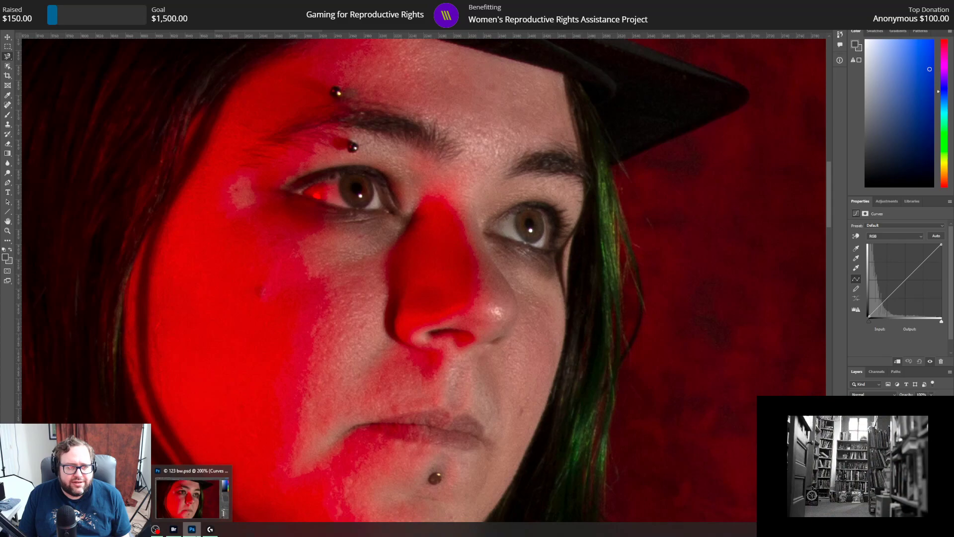
pyautogui.click(677, 30)
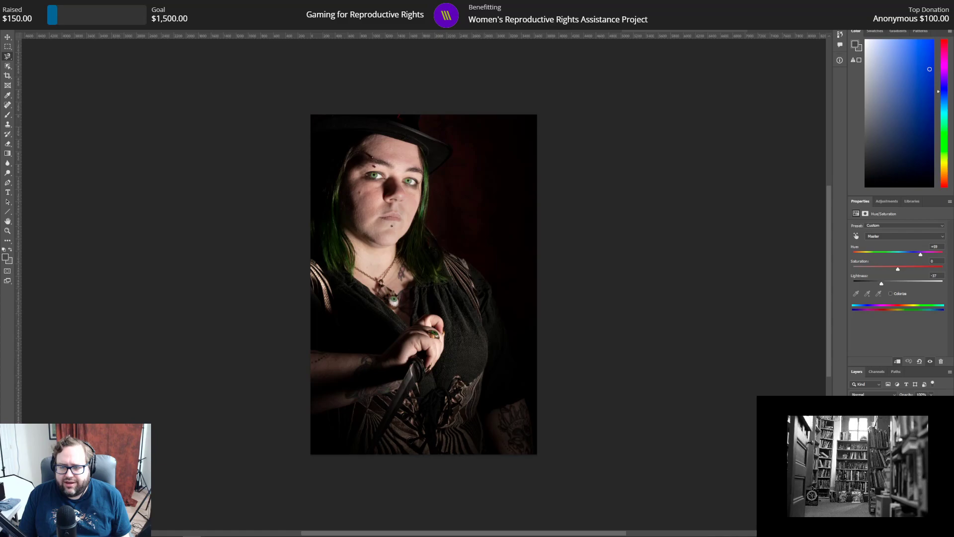
pyautogui.click(900, 448)
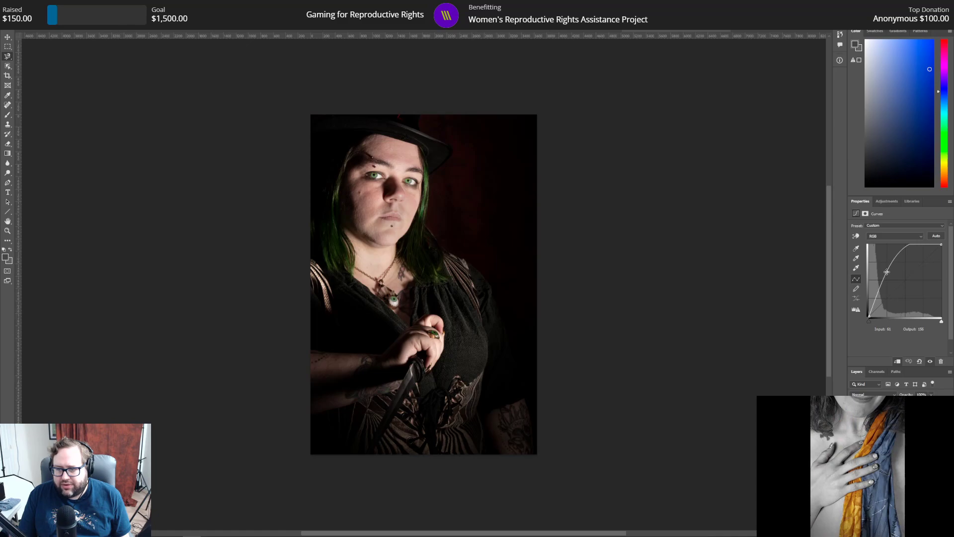
pyautogui.click(362, 31)
pyautogui.click(307, 31)
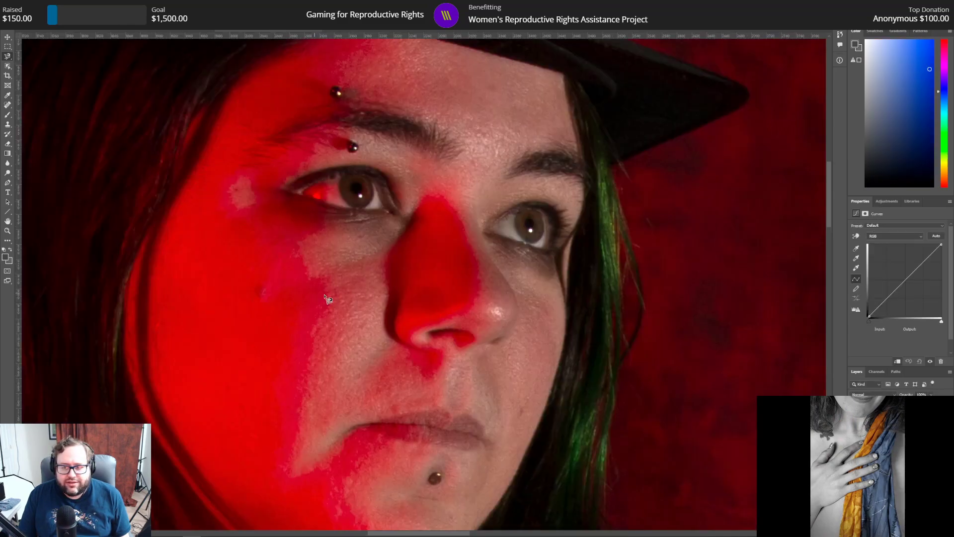
pyautogui.moveTo(902, 280); pyautogui.dragTo(886, 267)
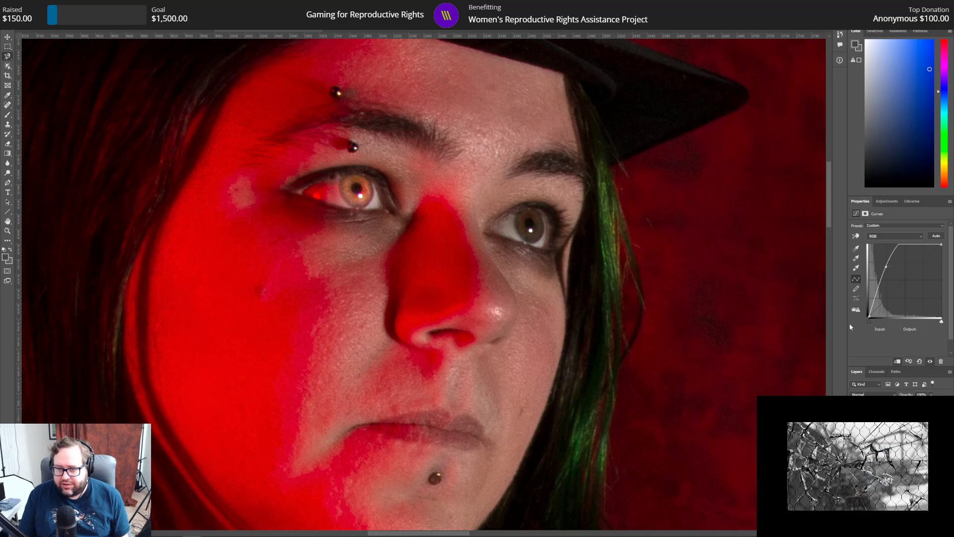
pyautogui.moveTo(886, 267); pyautogui.dragTo(887, 268)
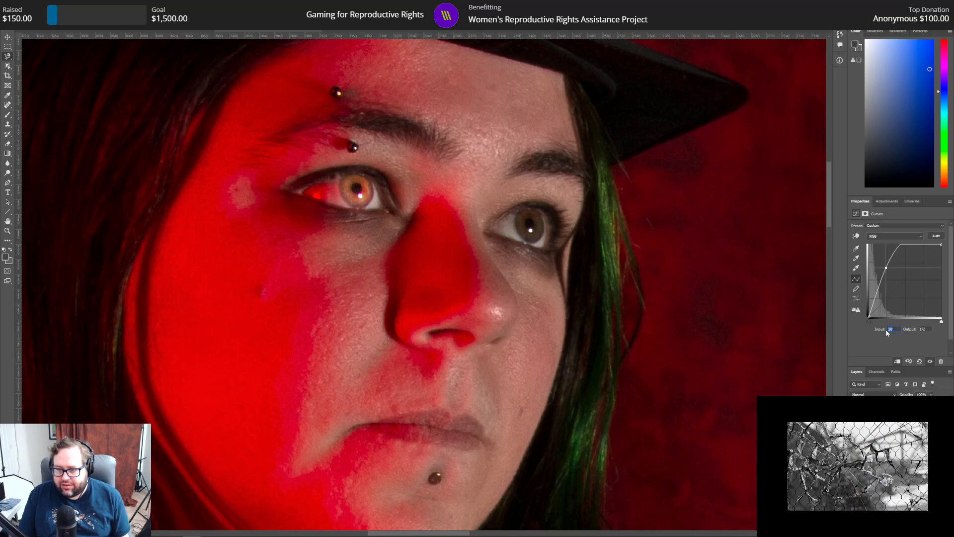
pyautogui.write('61')
pyautogui.press('Tab')
pyautogui.write('196')
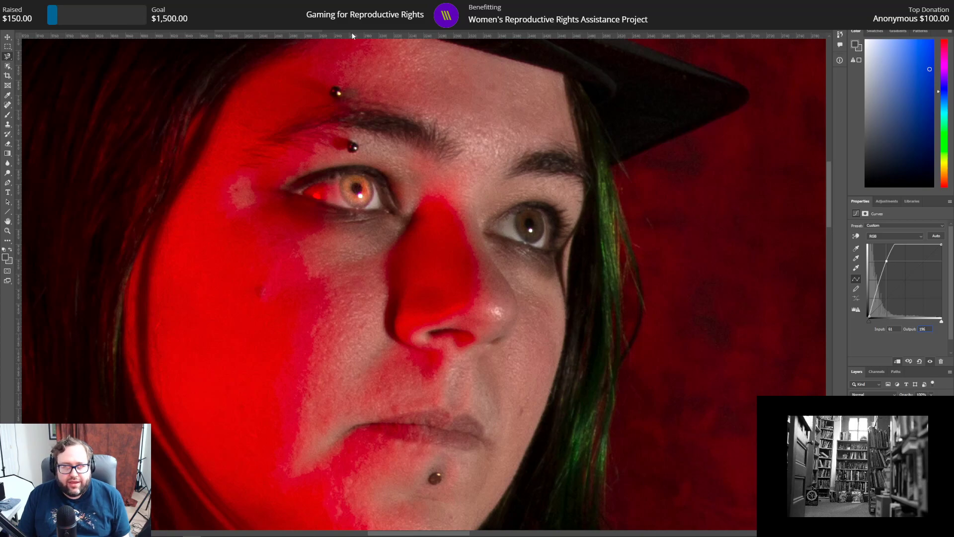
# Step: Check the green-eyed portrait's Hue/Saturation values and give this iris a Hue/Saturation adjustment with hue +59 and lightness -37
pyautogui.click(643, 31)
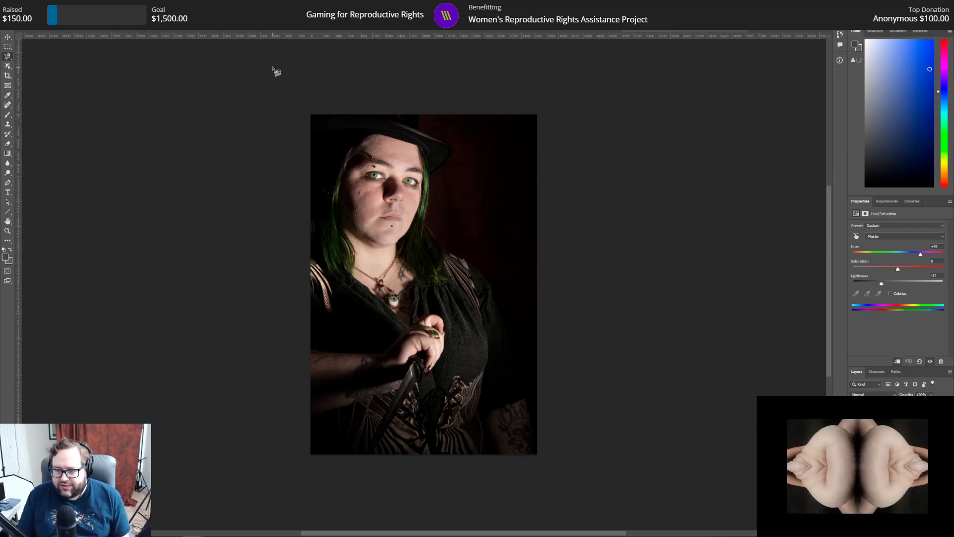
pyautogui.click(255, 32)
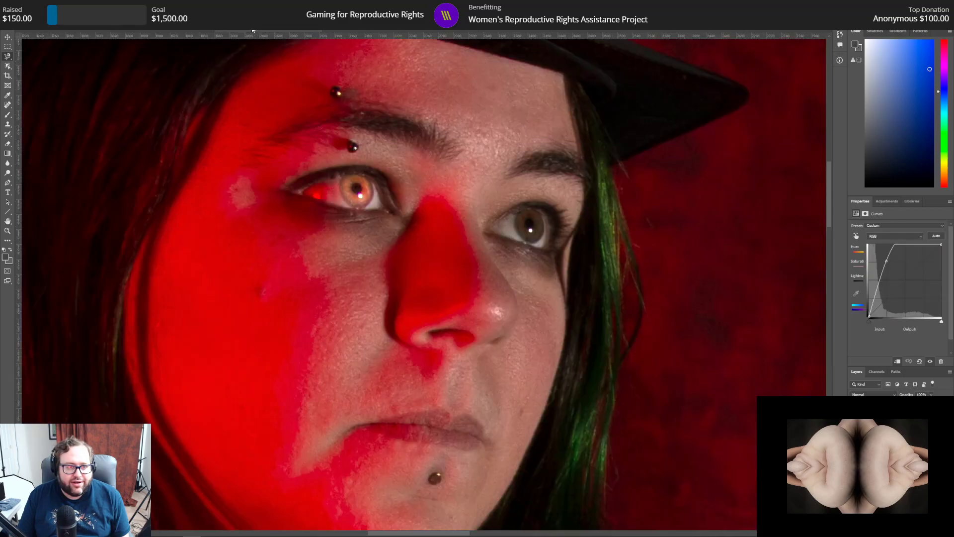
pyautogui.click(886, 203)
pyautogui.click(867, 226)
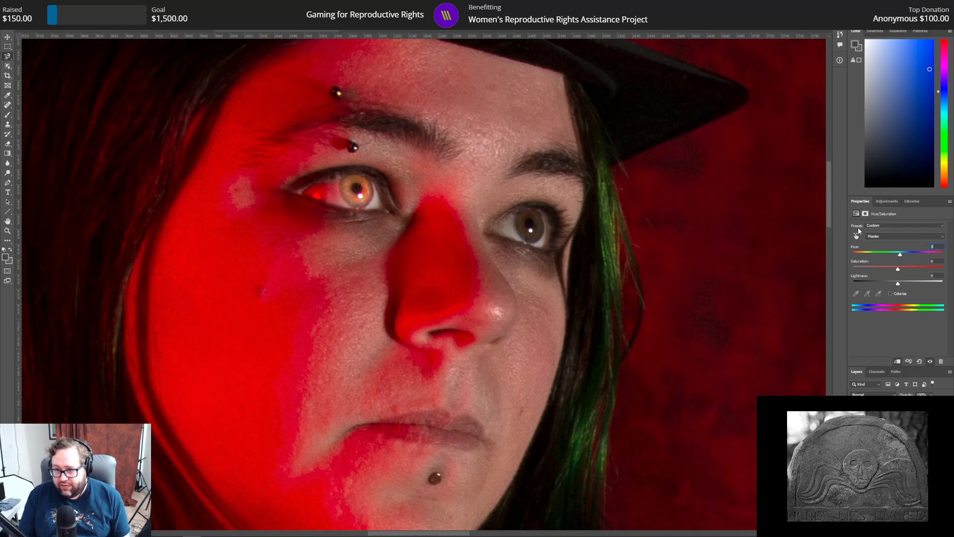
pyautogui.write('59')
pyautogui.press('Tab')
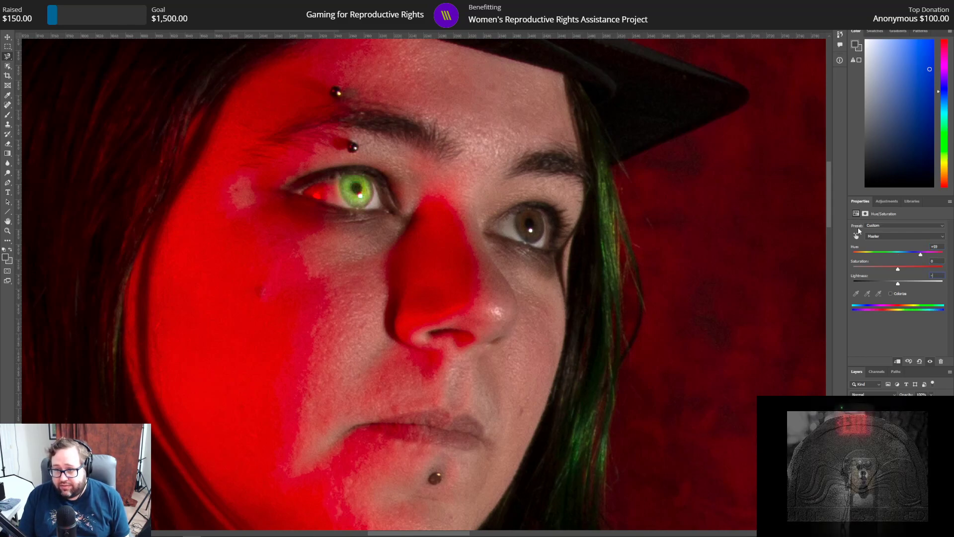
pyautogui.write('-37')
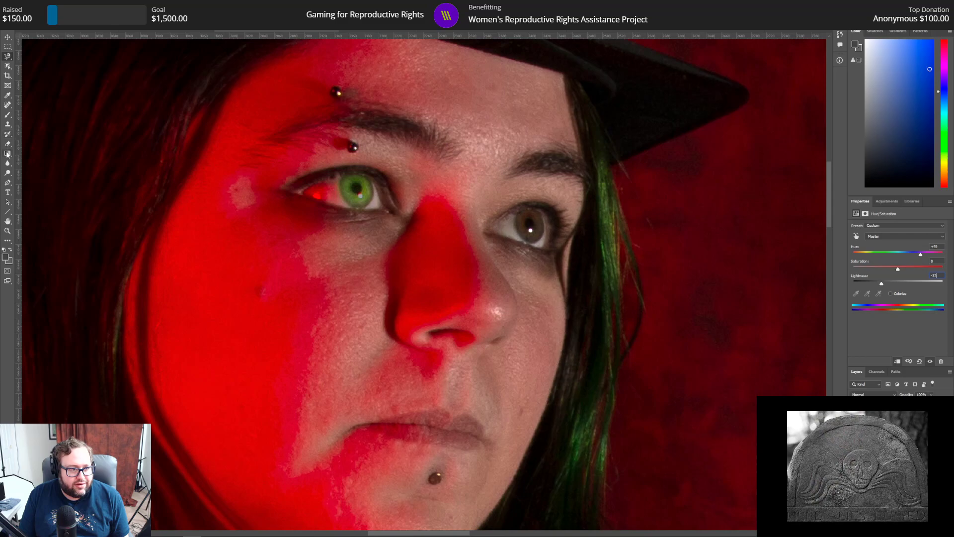
# Step: Erase the copied iris layer's overlap along the upper eyelid with a smaller soft eraser
pyautogui.click(8, 144)
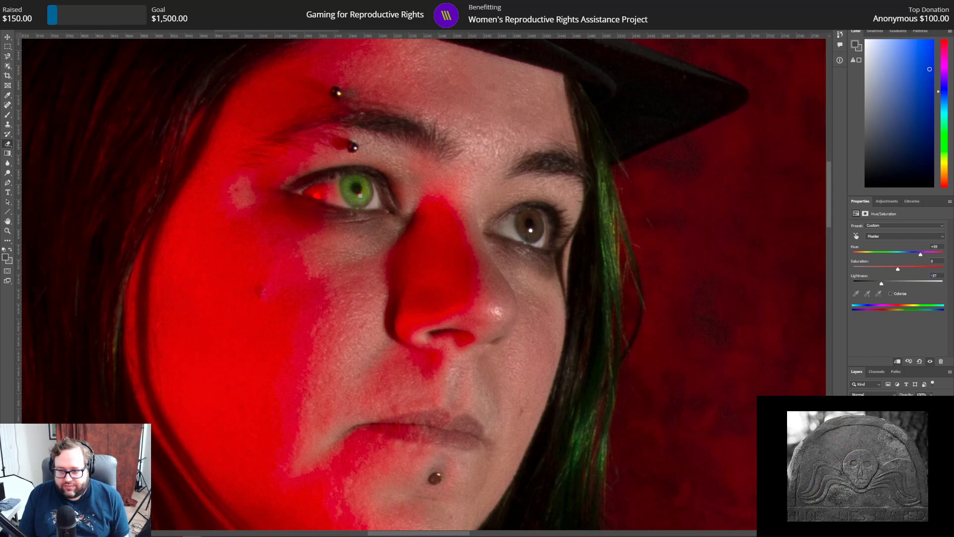
pyautogui.click(889, 438)
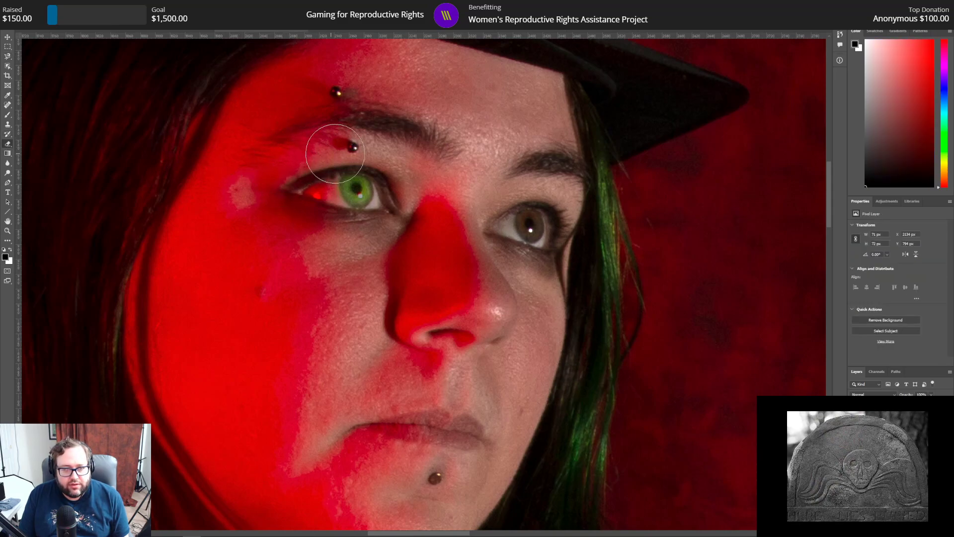
pyautogui.click(32, 18)
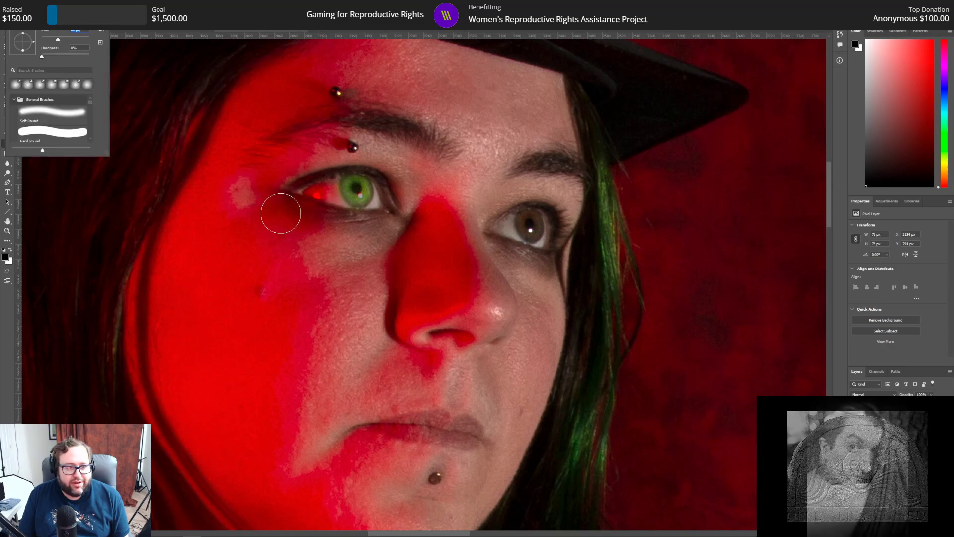
pyautogui.click(323, 170)
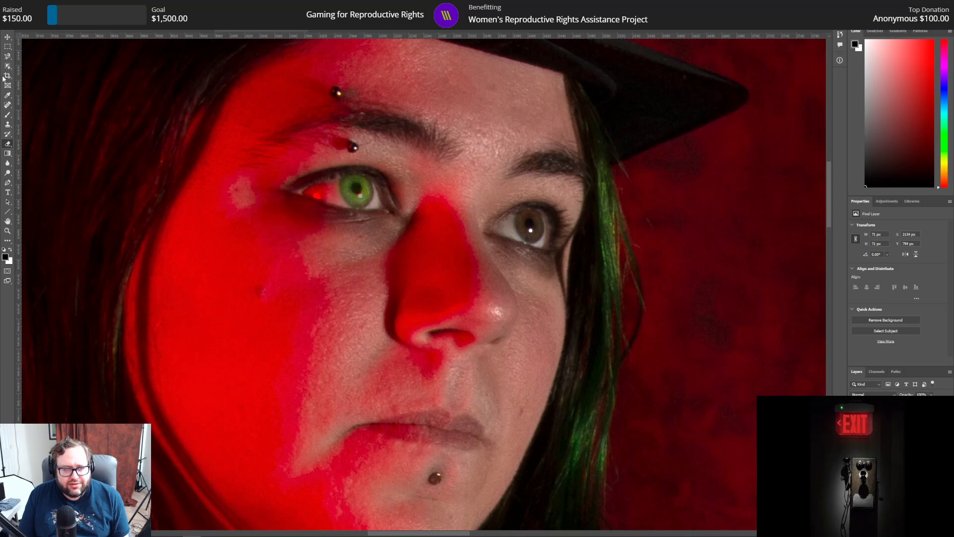
pyautogui.click(39, 5)
pyautogui.click(38, 14)
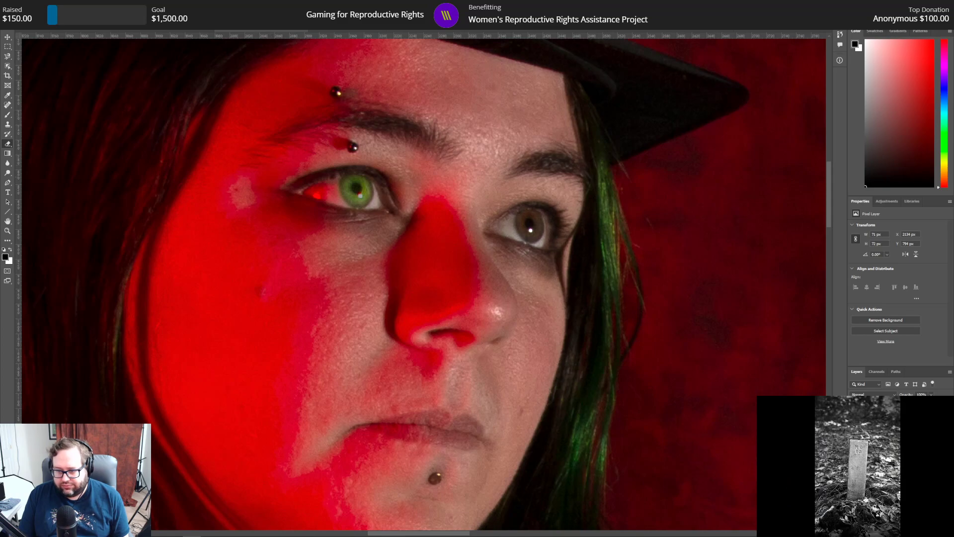
# Step: Outline the other, still brown iris on the image layer with the Magnetic Lasso
pyautogui.click(895, 437)
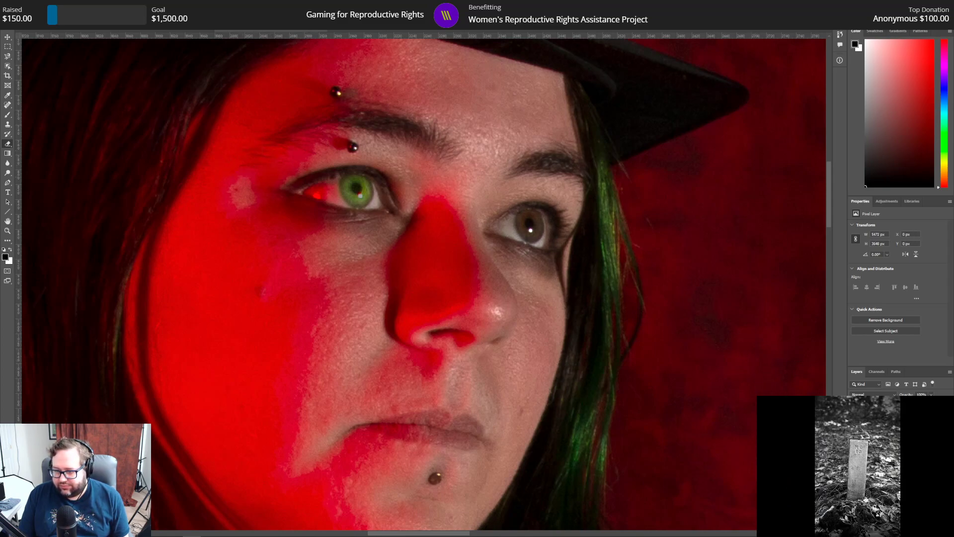
pyautogui.click(7, 57)
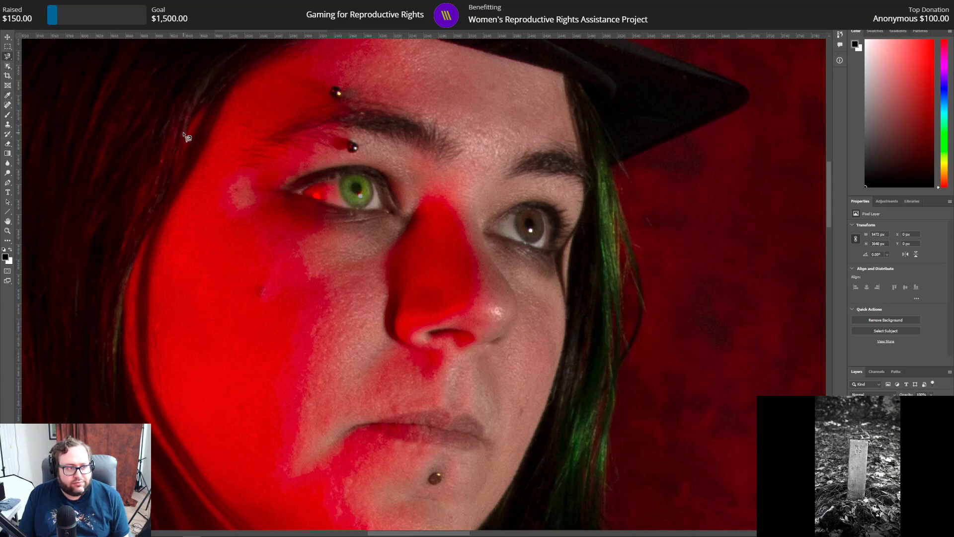
pyautogui.click(518, 213)
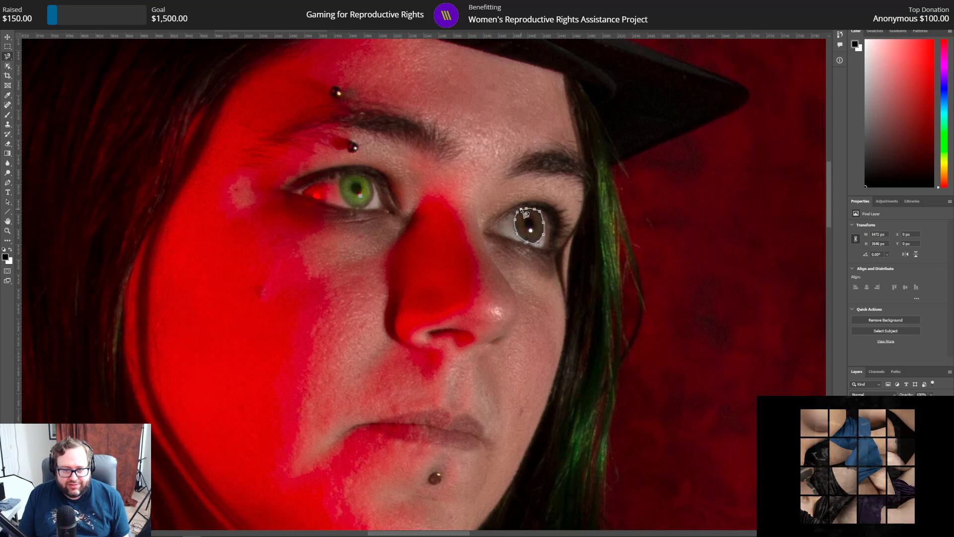
pyautogui.click(521, 218)
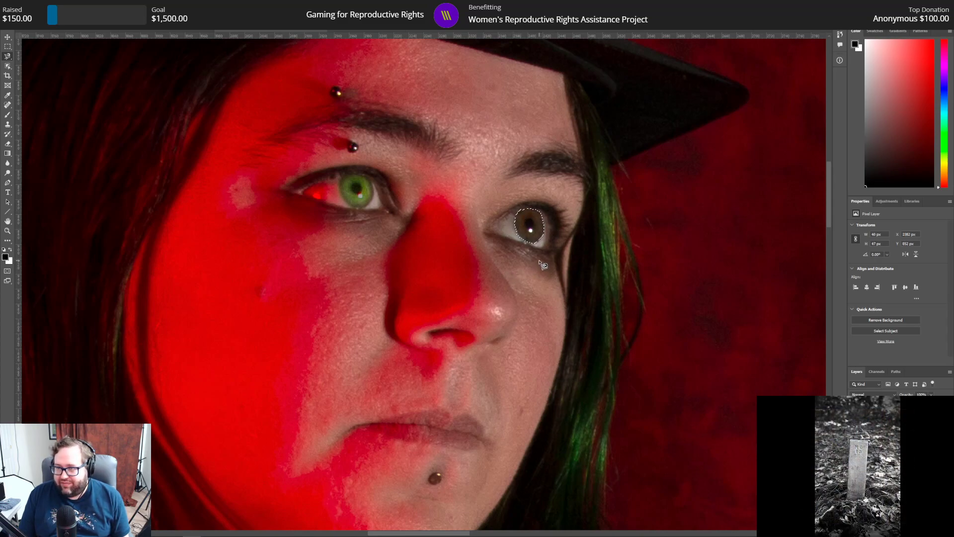
pyautogui.rightClick(531, 221)
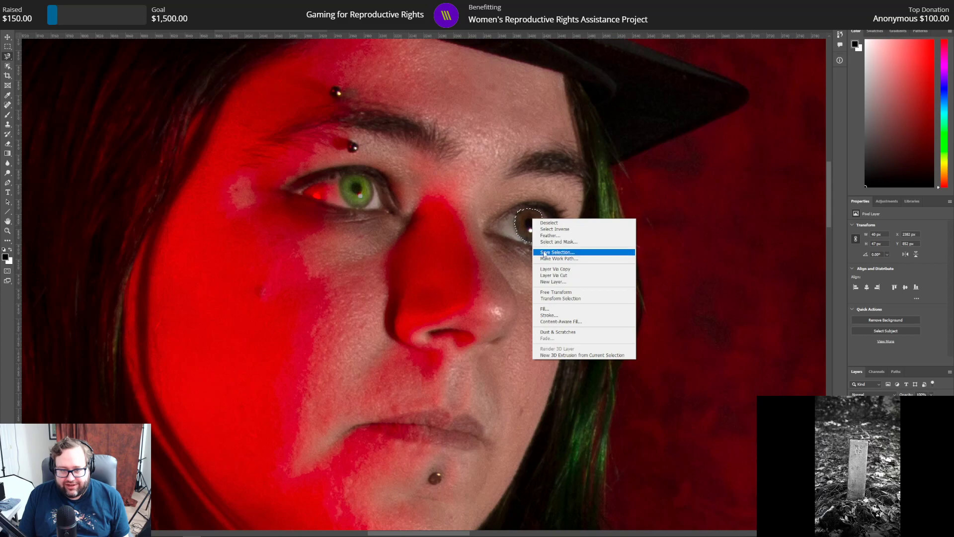
pyautogui.click(556, 269)
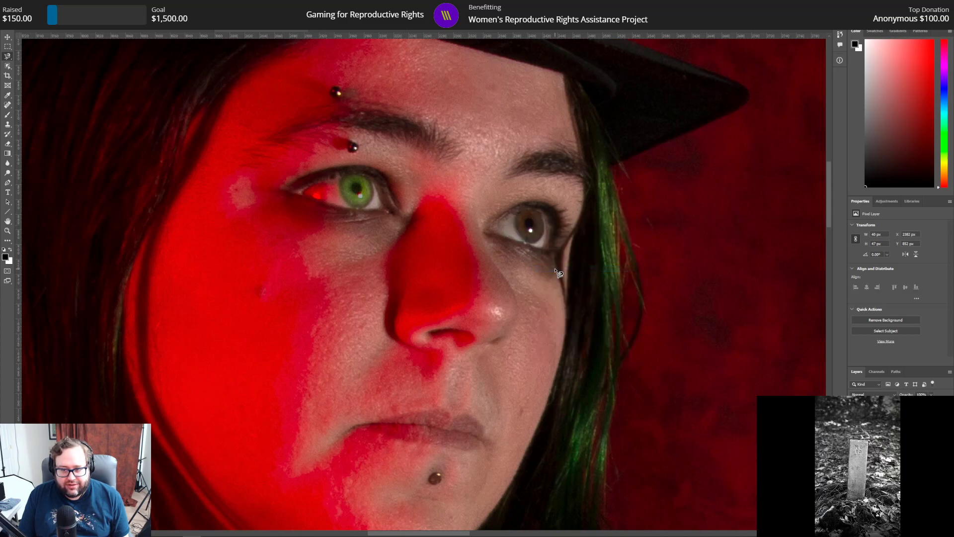
pyautogui.click(26, 4)
pyautogui.click(39, 13)
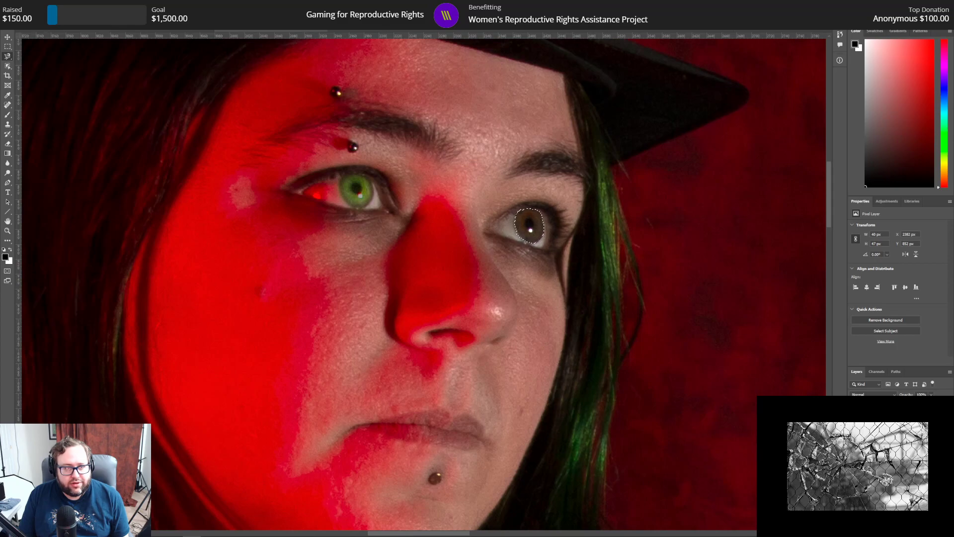
# Step: Try to refine the brown iris selection with radius 5 px, smooth 5 and feather 5 px
pyautogui.hotkey('ctrl', 'alt', 'r')
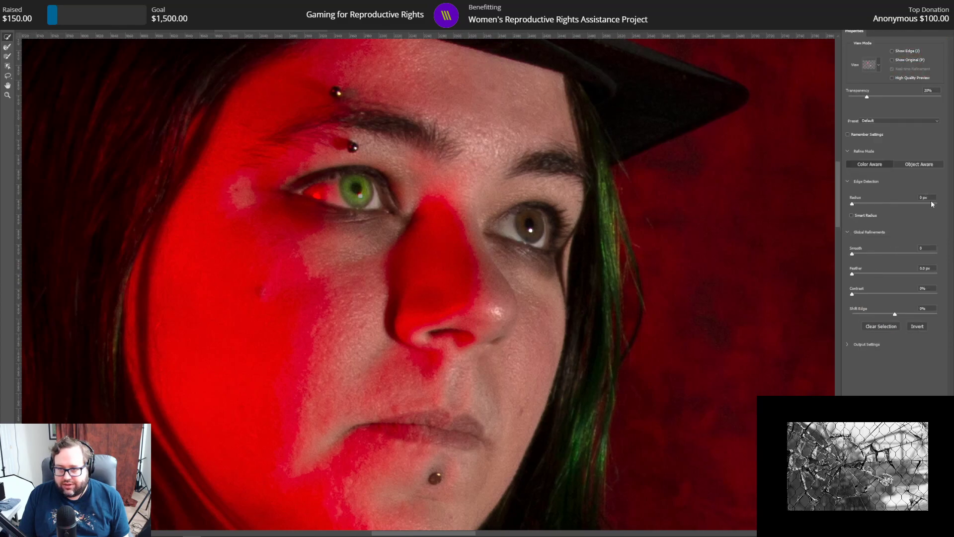
pyautogui.write('5')
pyautogui.press('Tab')
pyautogui.write('5')
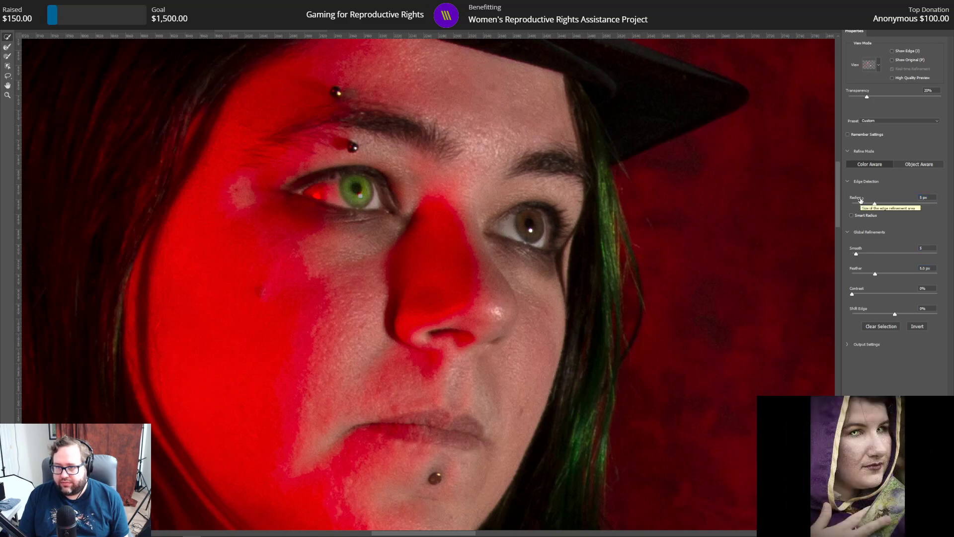
pyautogui.press('Return')
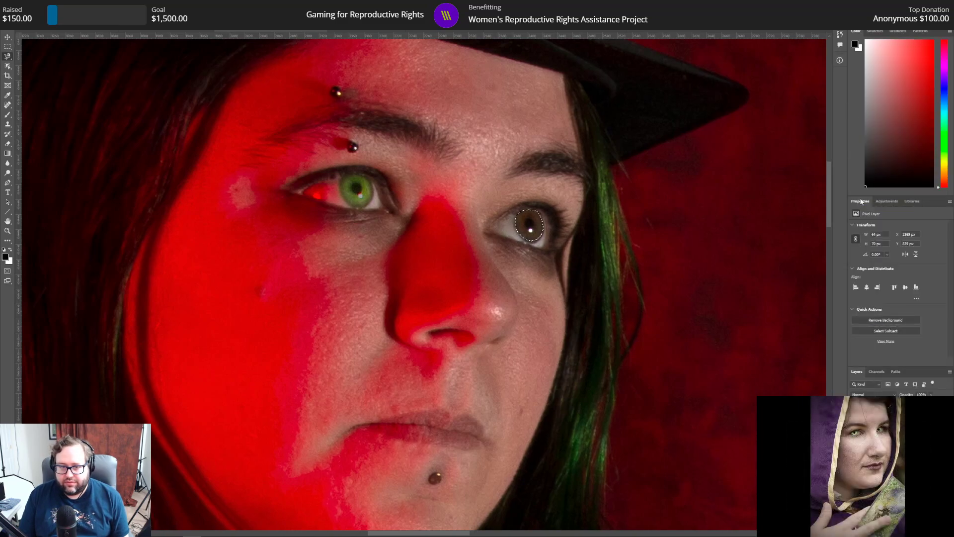
pyautogui.click(27, 5)
pyautogui.click(38, 12)
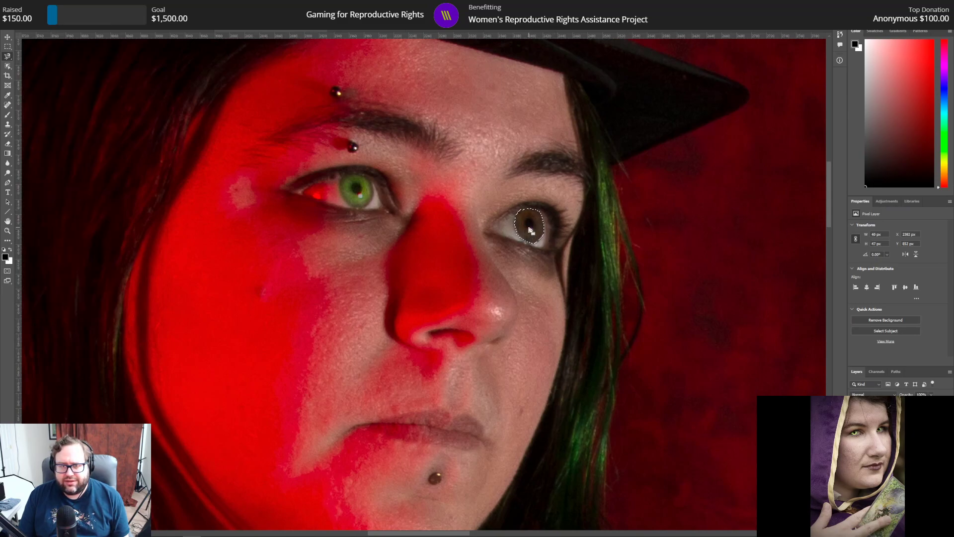
# Step: Refine the brown iris selection with radius 3 px, smooth 3 and feather 3 px, and copy the iris onto its own layer
pyautogui.hotkey('alt', 'ctrl', 'r')
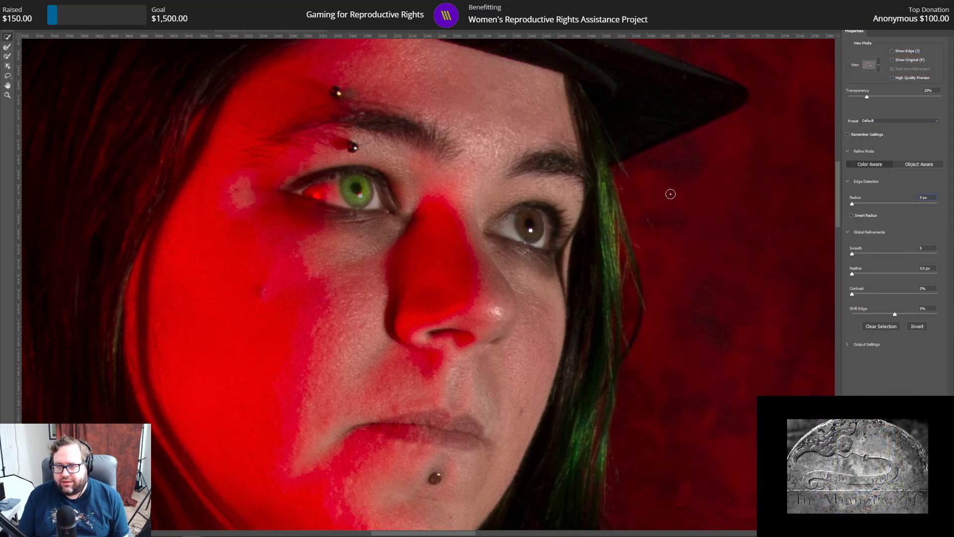
pyautogui.press('Up')
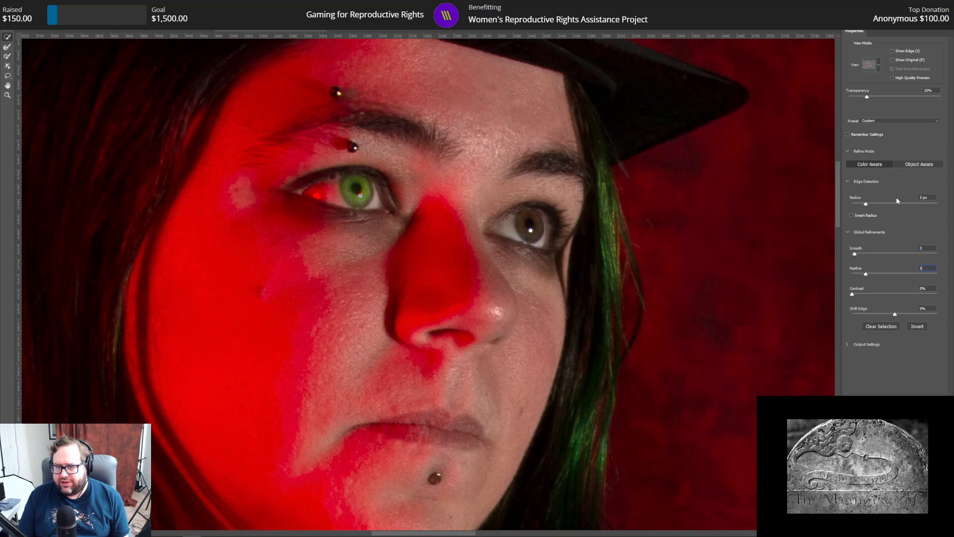
pyautogui.press('Return')
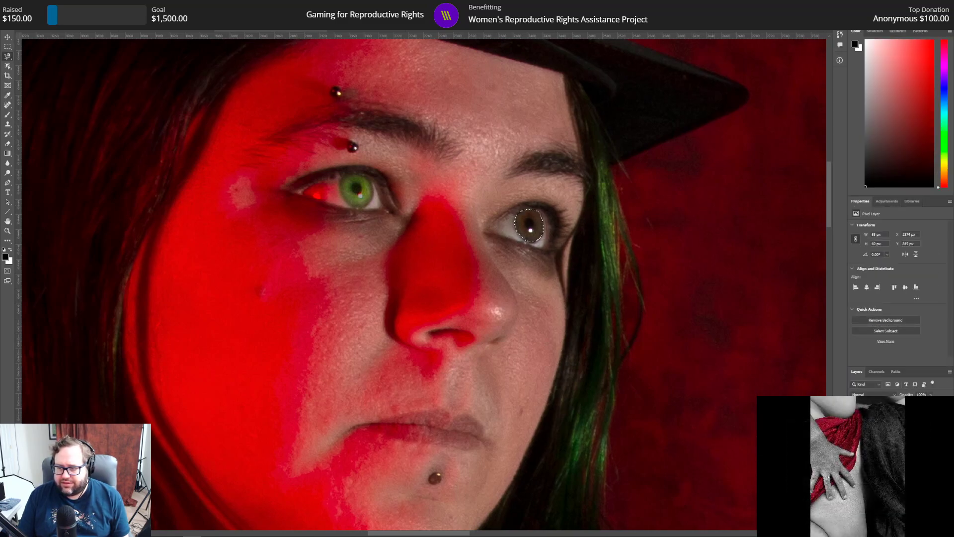
pyautogui.hotkey('ctrl', 'd')
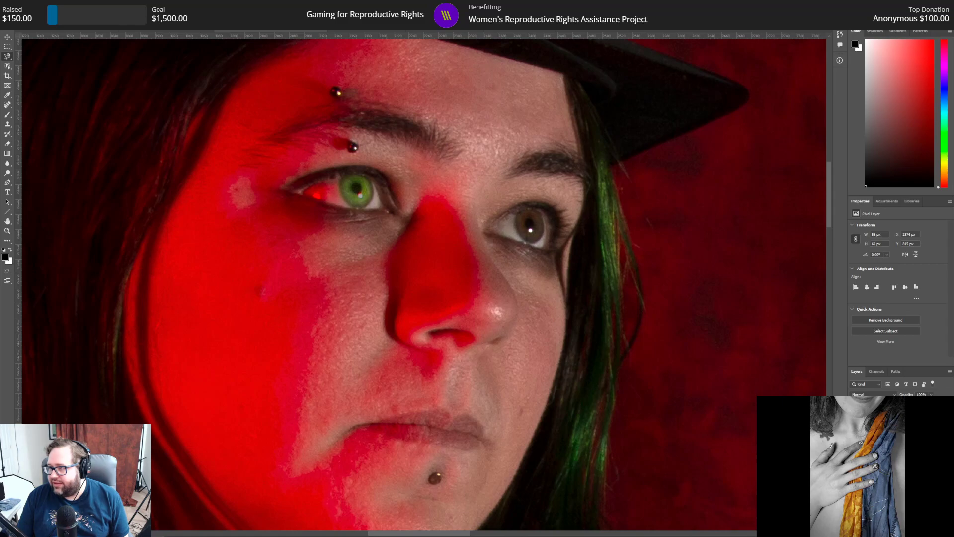
pyautogui.moveTo(529, 209); pyautogui.dragTo(527, 210)
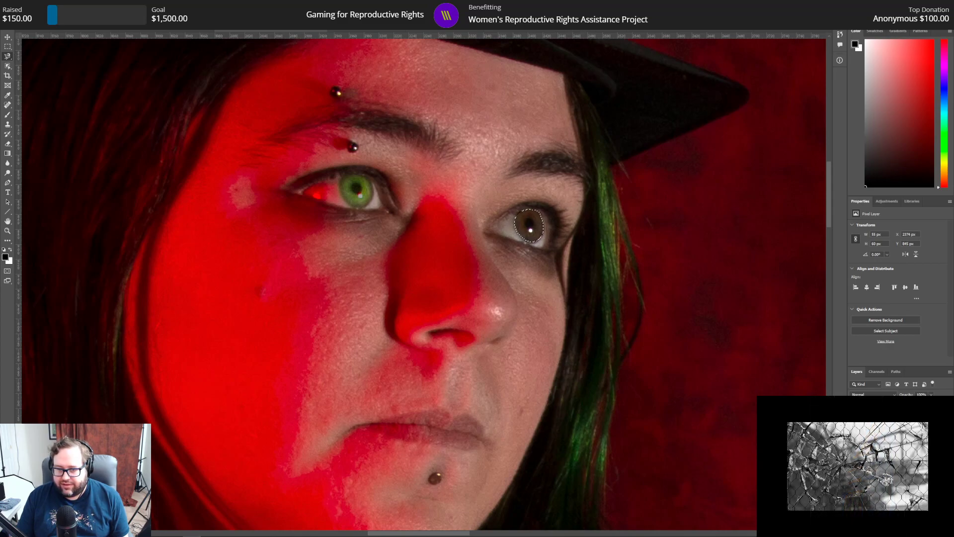
pyautogui.rightClick(532, 223)
pyautogui.click(554, 273)
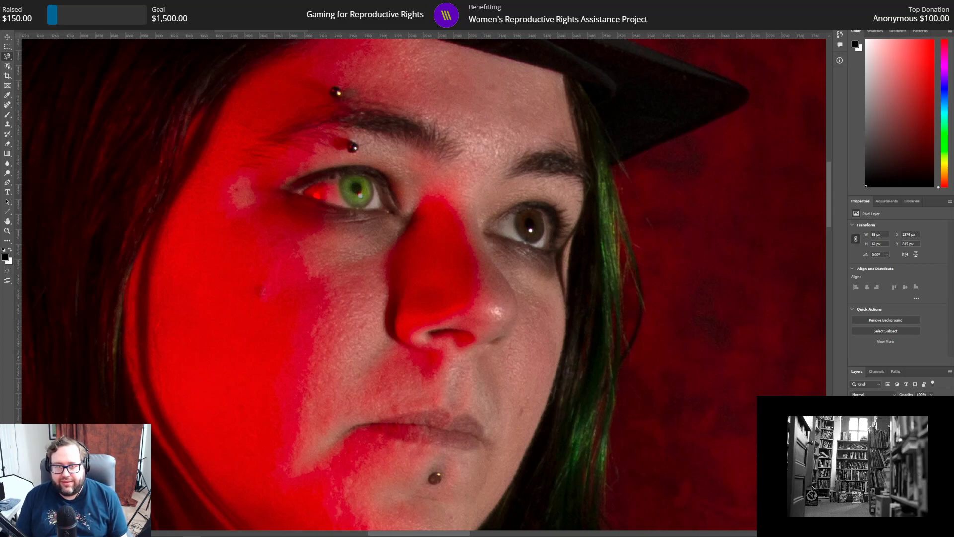
# Step: Add a Curves adjustment to the copied iris and set its curve point to input 61, output 196, matching the other eye
pyautogui.click(888, 201)
pyautogui.click(888, 216)
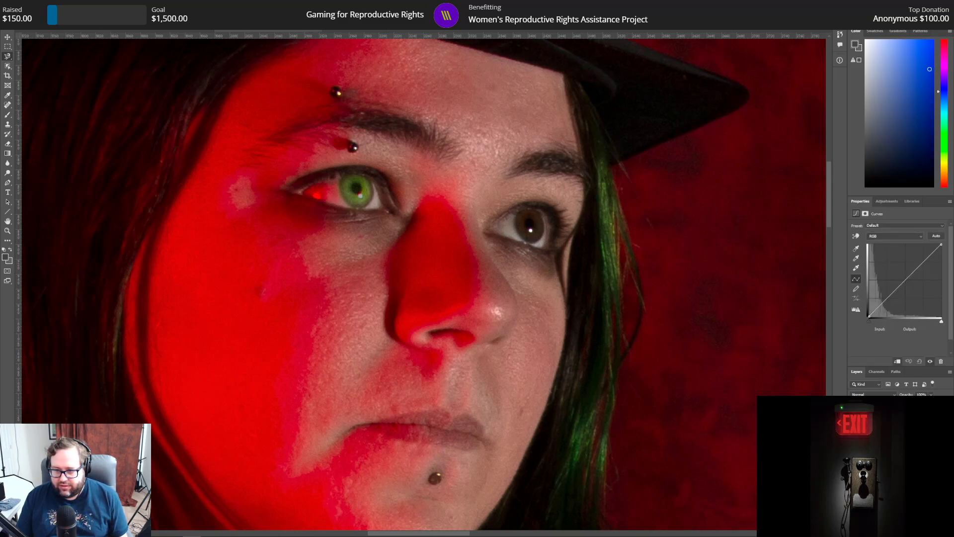
pyautogui.moveTo(906, 281); pyautogui.dragTo(887, 261)
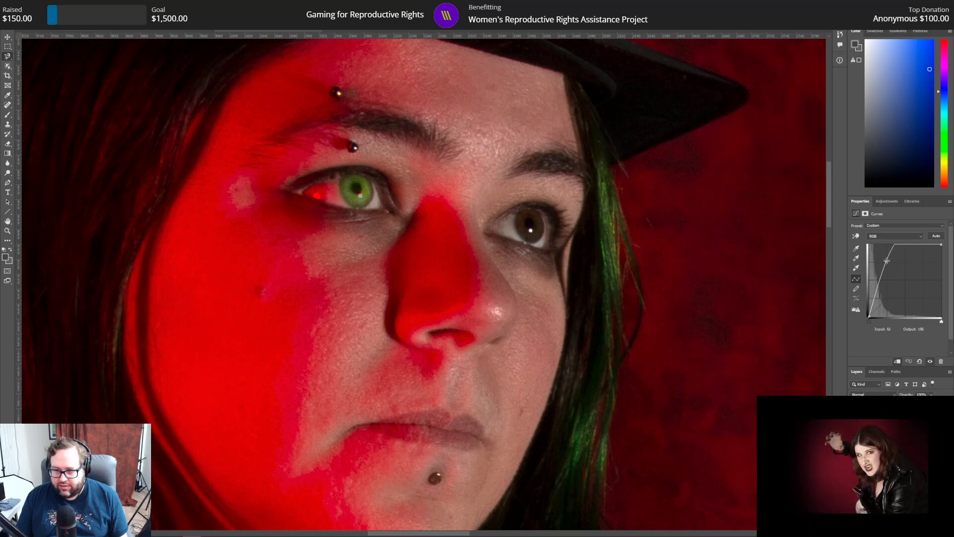
pyautogui.click(915, 422)
pyautogui.moveTo(903, 281); pyautogui.dragTo(891, 266)
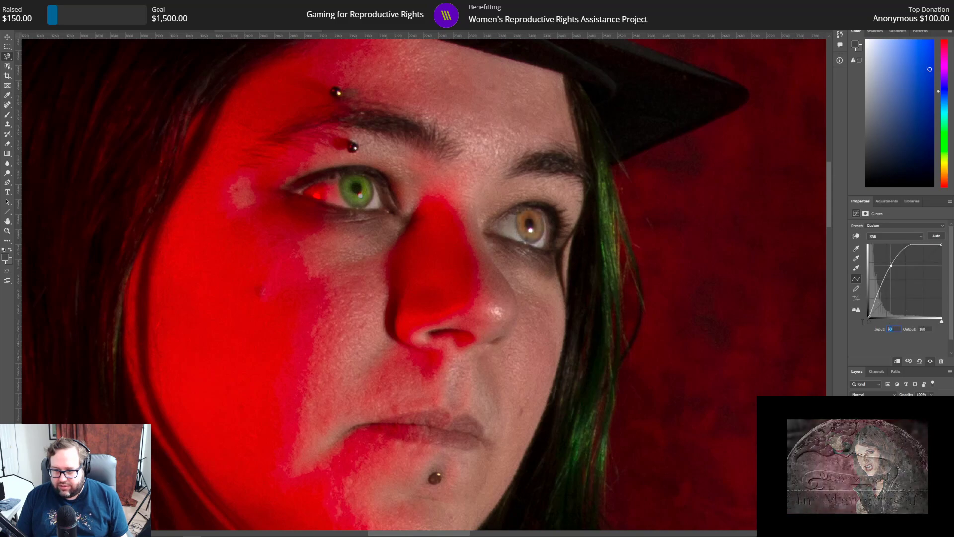
pyautogui.write('61')
pyautogui.press('Tab')
pyautogui.write('196')
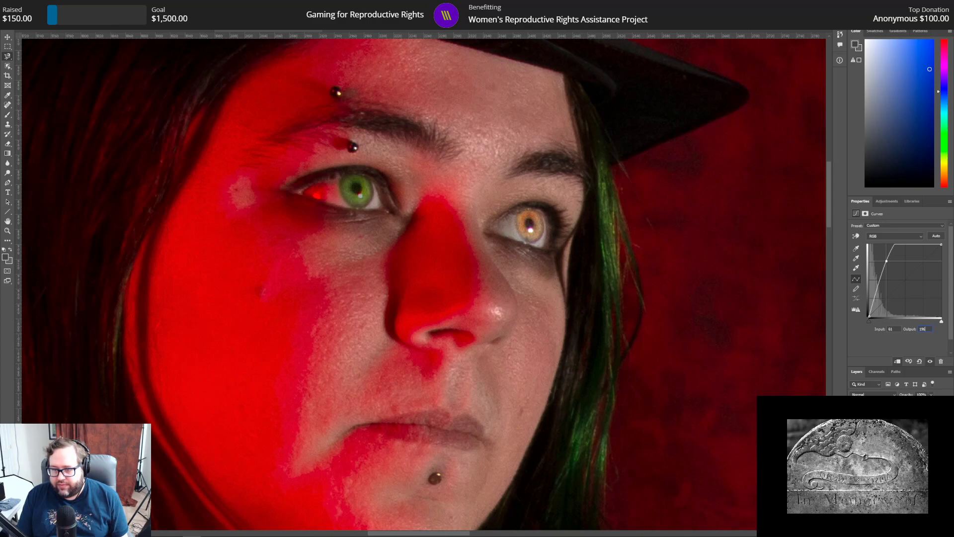
# Step: Check the other eye's Hue/Saturation values and give this iris a Hue/Saturation adjustment with hue +59 and lightness -37
pyautogui.click(900, 433)
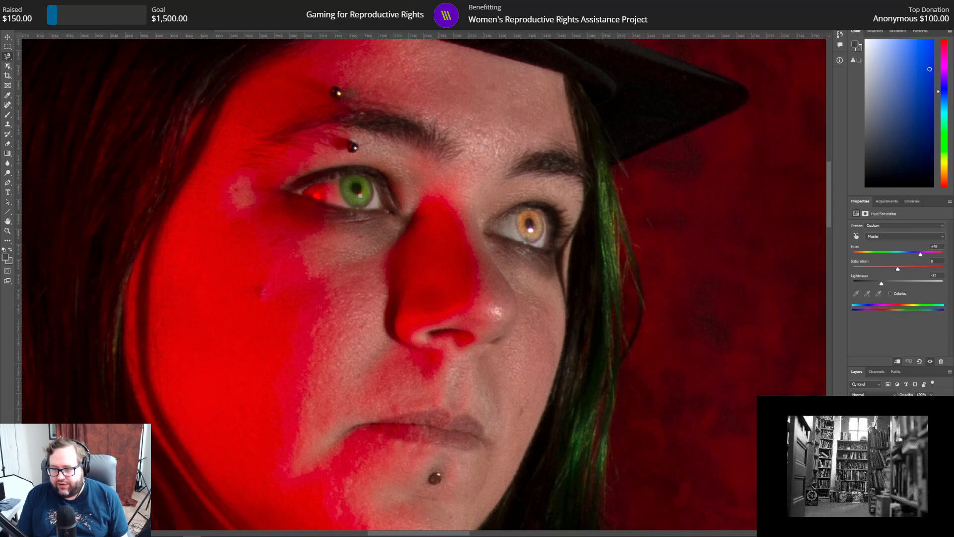
pyautogui.click(900, 423)
pyautogui.click(886, 202)
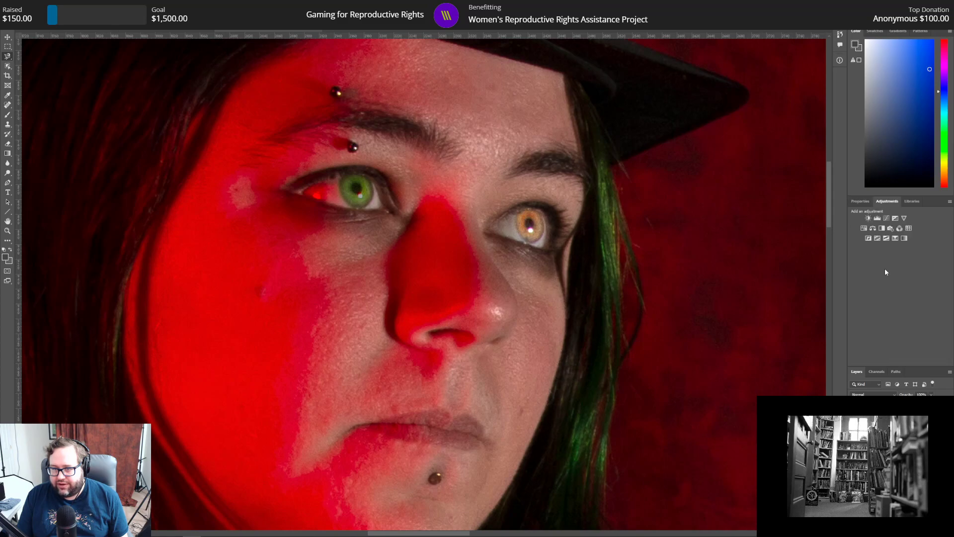
pyautogui.click(865, 230)
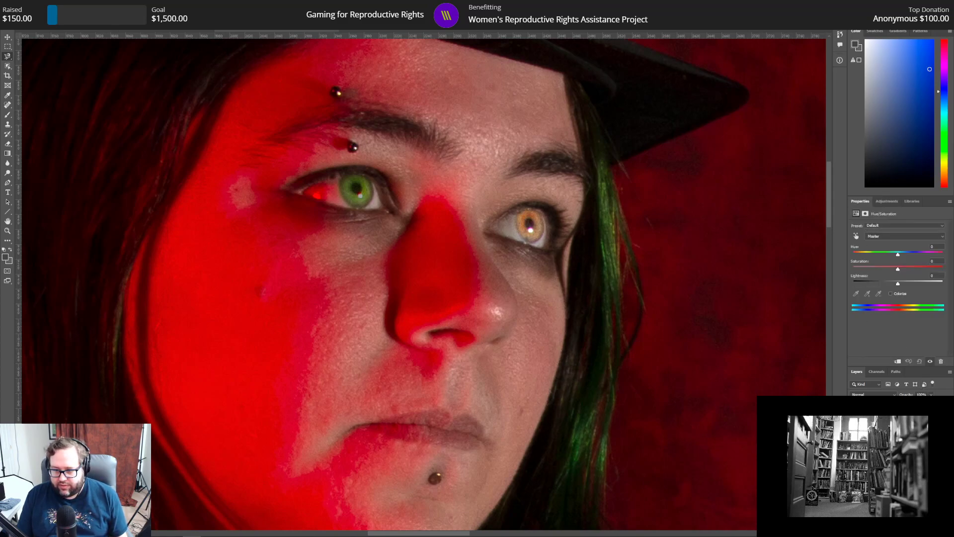
pyautogui.click(936, 247)
pyautogui.write('59')
pyautogui.press('Tab')
pyautogui.press('Tab')
pyautogui.write('-37')
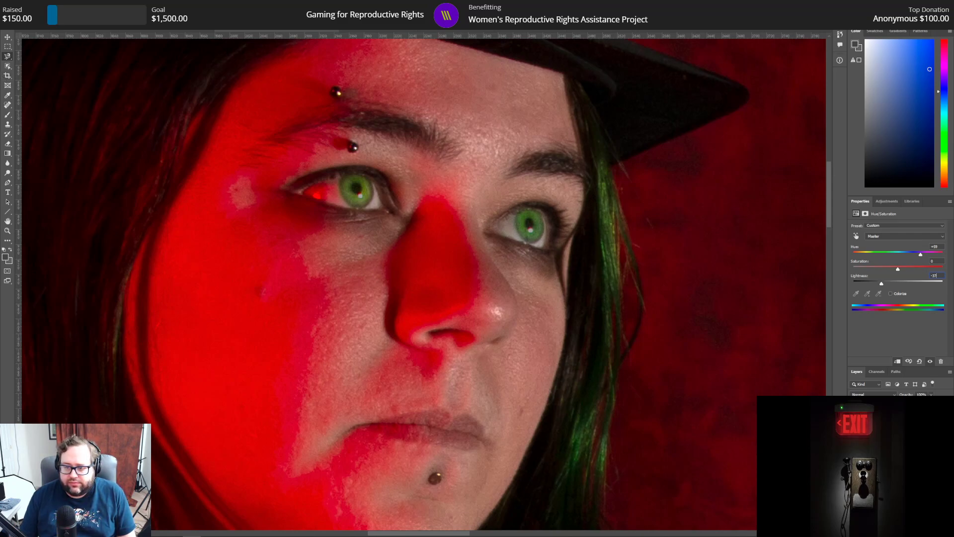
# Step: Darken the pupils of the green eyes with a small black brush at 0% hardness
pyautogui.click(890, 448)
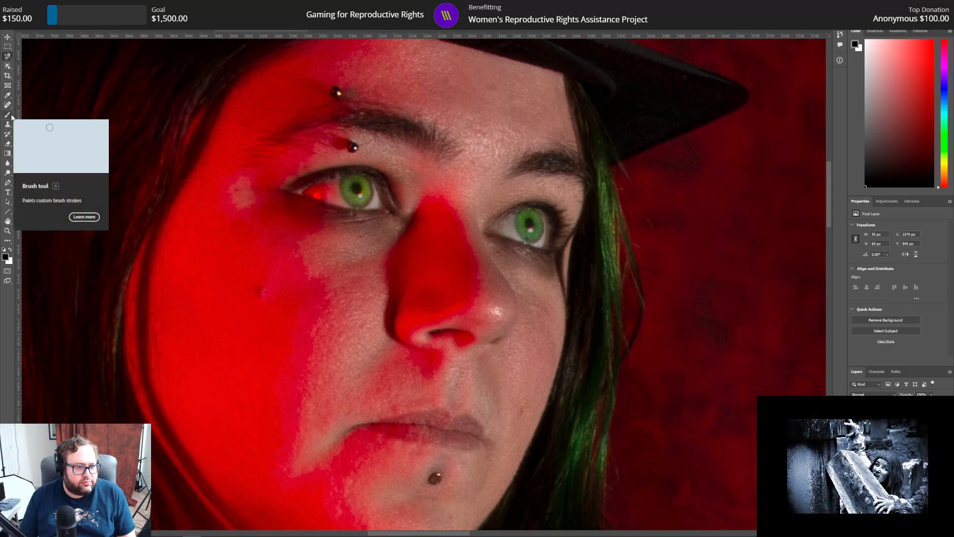
pyautogui.click(7, 144)
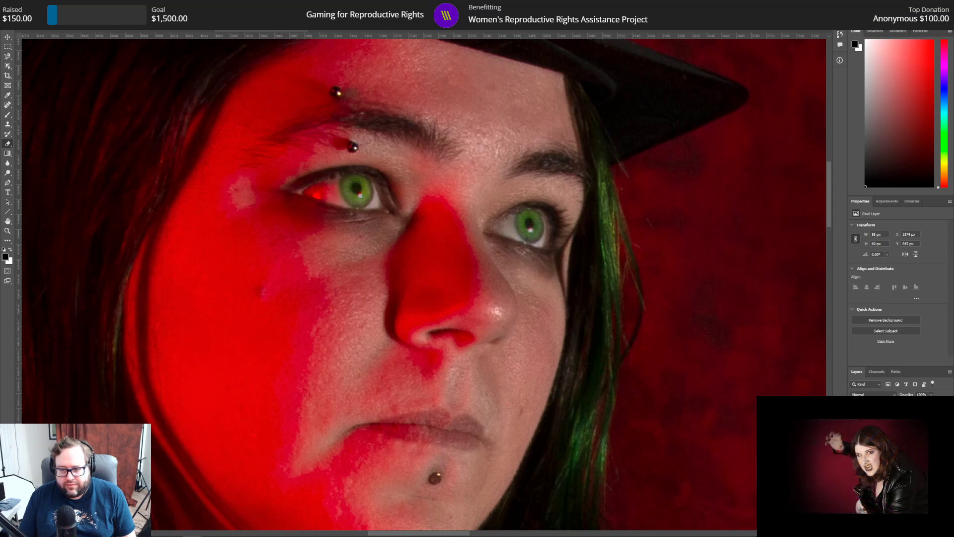
pyautogui.click(7, 115)
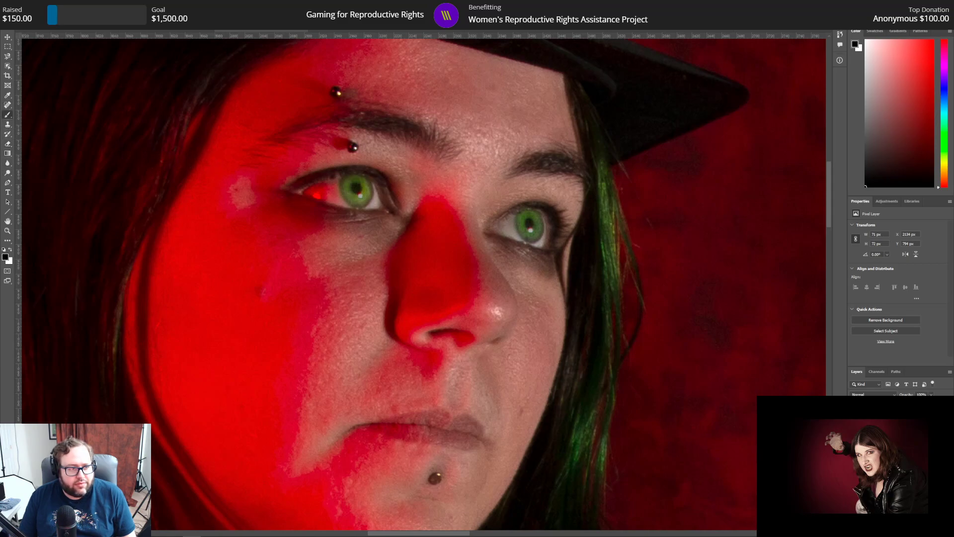
pyautogui.rightClick(52, 42)
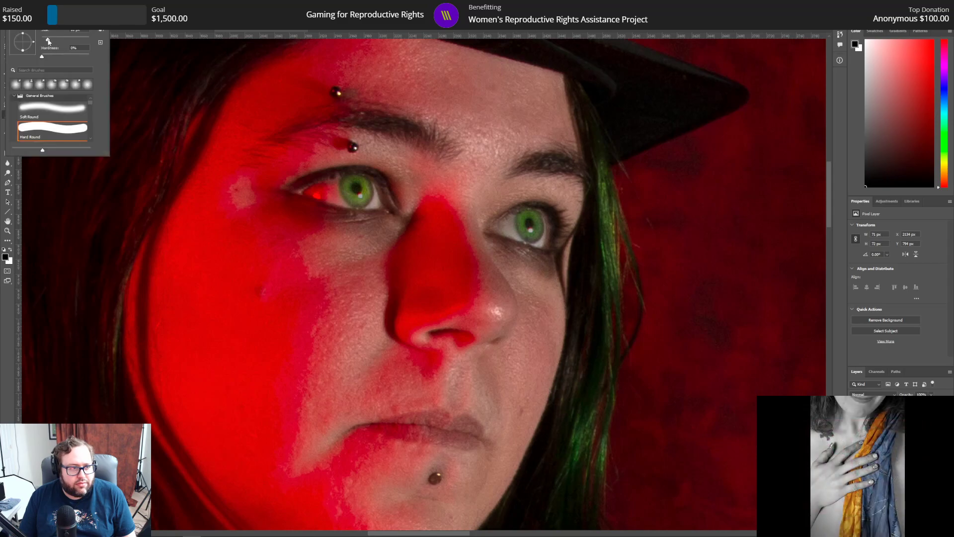
pyautogui.moveTo(48, 40); pyautogui.dragTo(48, 40)
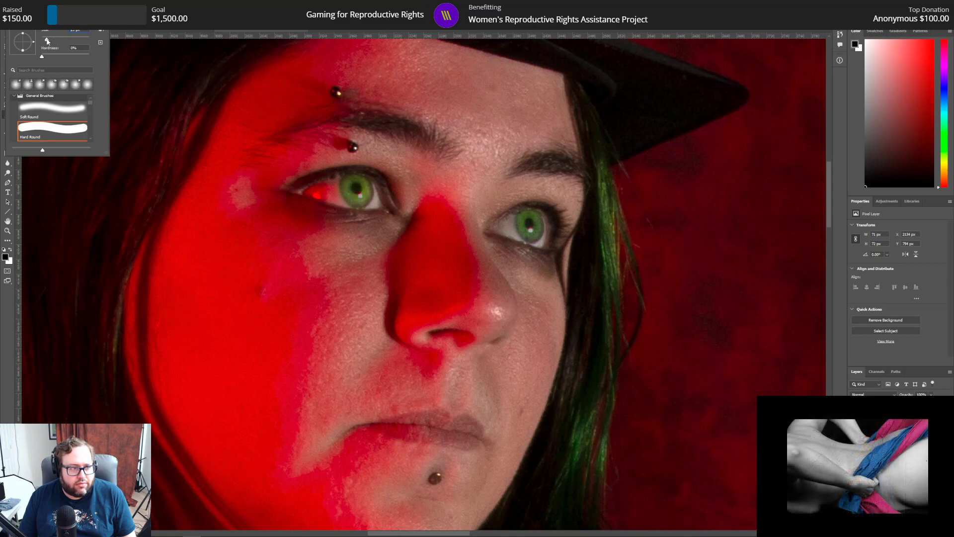
pyautogui.click(357, 188)
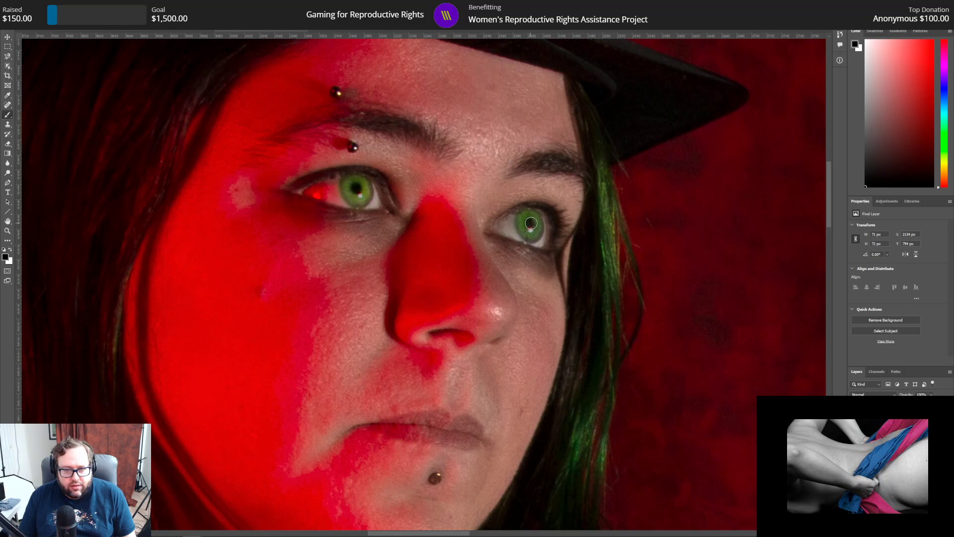
pyautogui.click(888, 443)
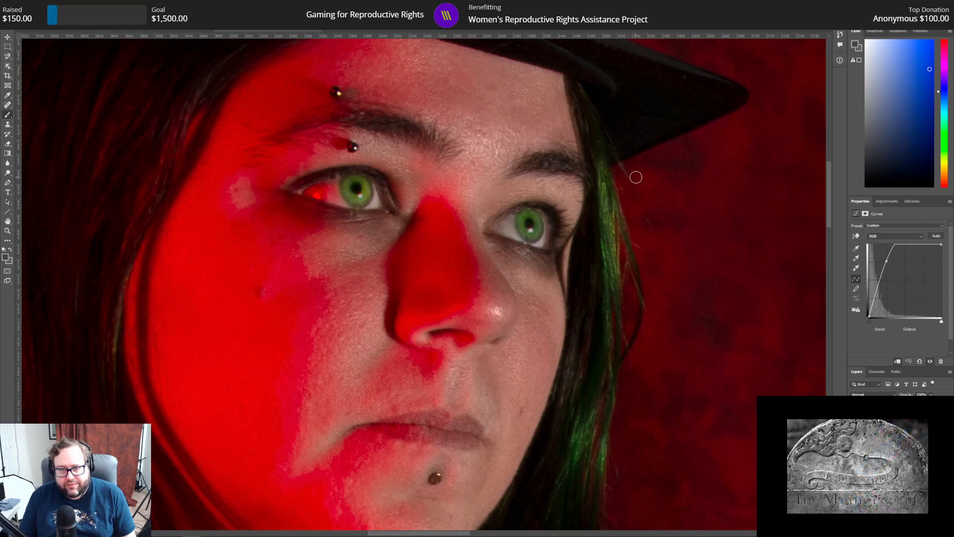
# Step: Look over the lower part of the portrait and save the document
pyautogui.scroll(-1, 331, 279)
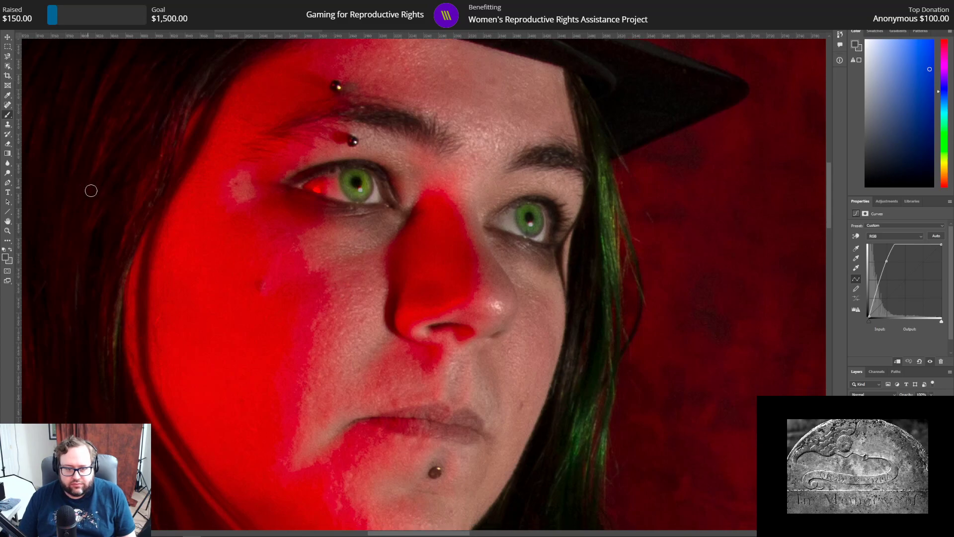
pyautogui.scroll(-10, 89, 190)
pyautogui.scroll(-8, 130, 219)
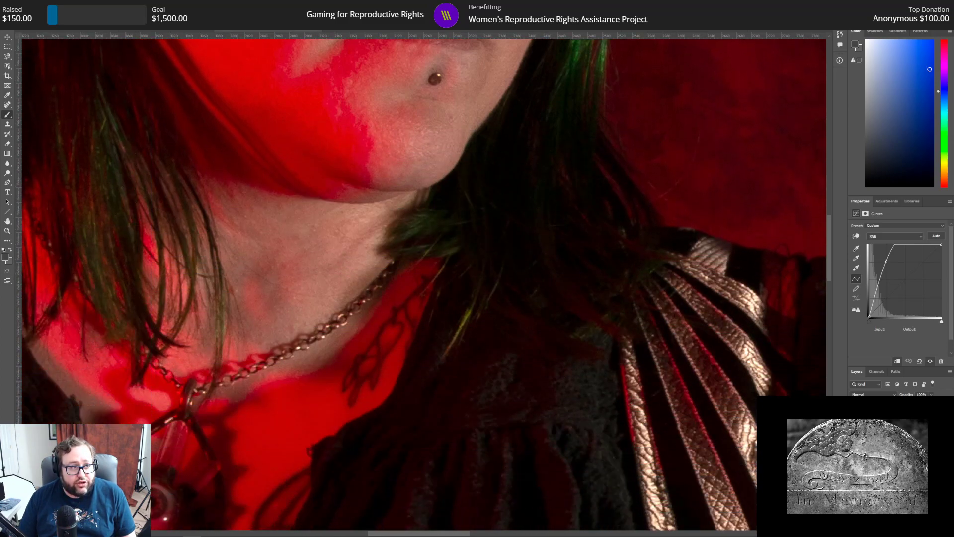
pyautogui.click(16, 4)
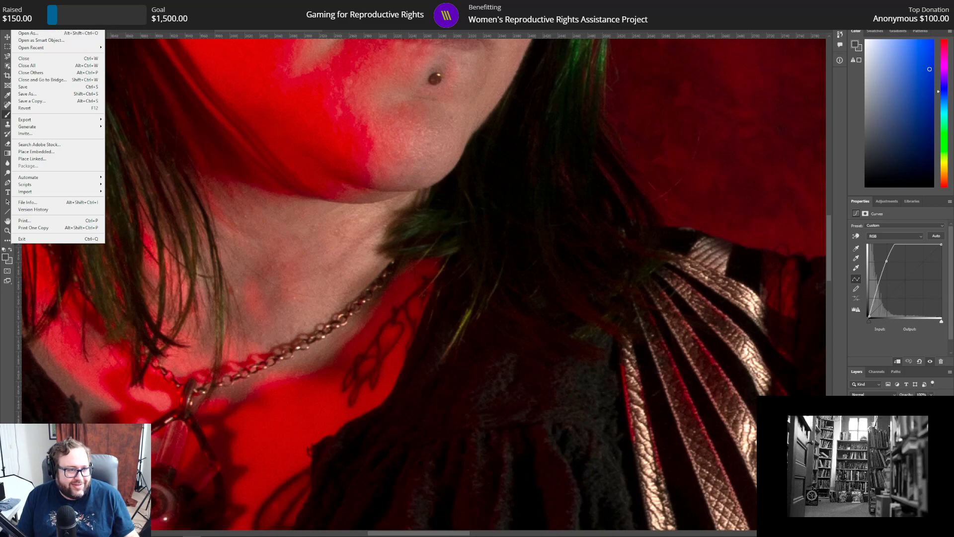
pyautogui.click(36, 86)
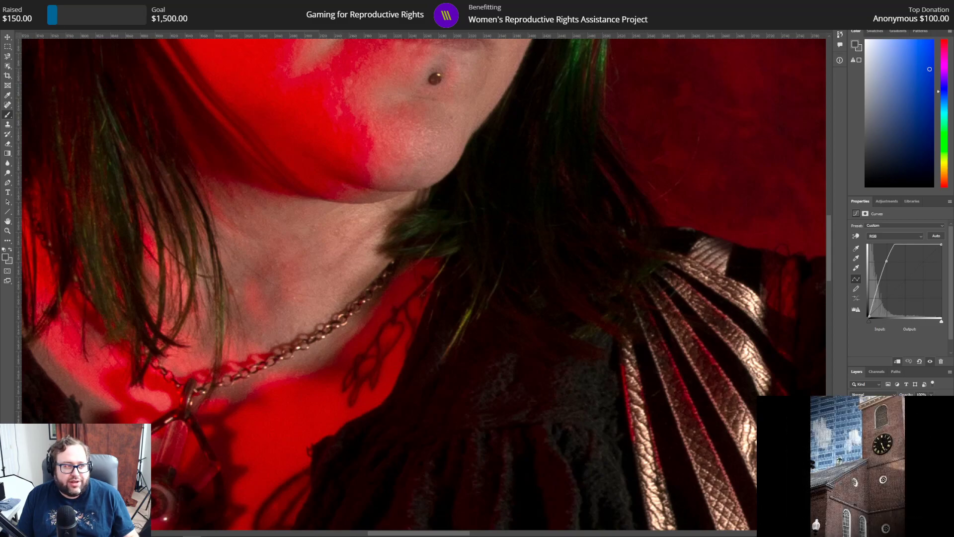
# Step: Save the red-lit portrait with green eyes as a separate Photoshop file named 123 eyes.psd
pyautogui.click(16, 4)
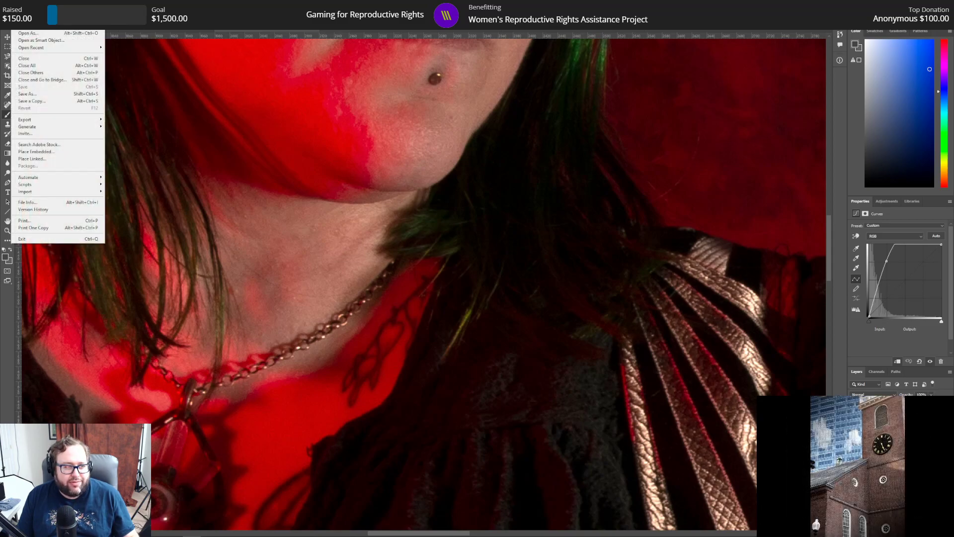
pyautogui.click(29, 94)
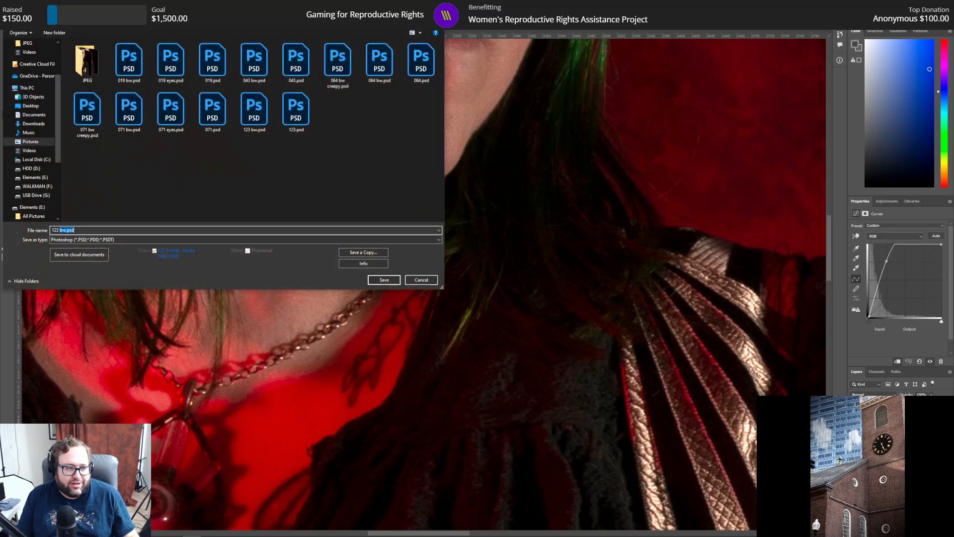
pyautogui.click(60, 230)
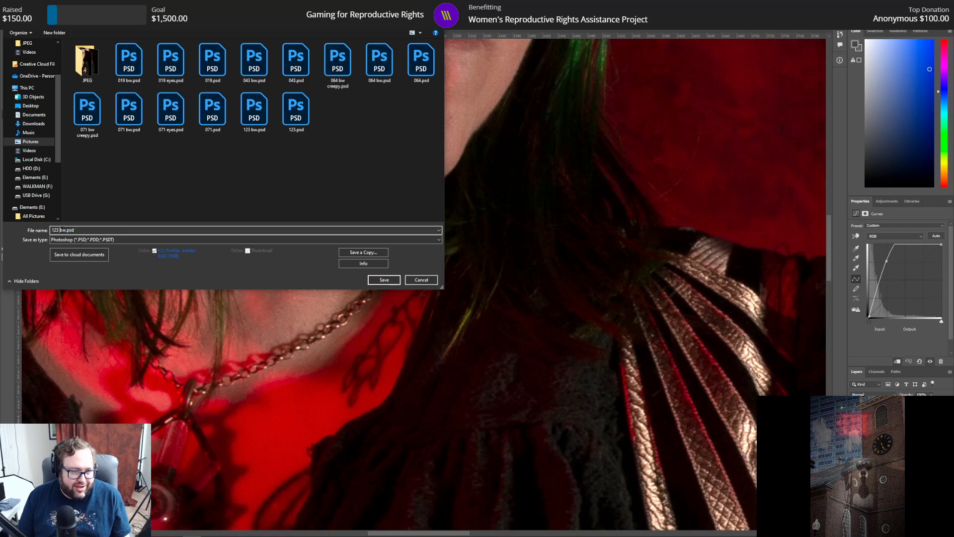
pyautogui.write('eyes')
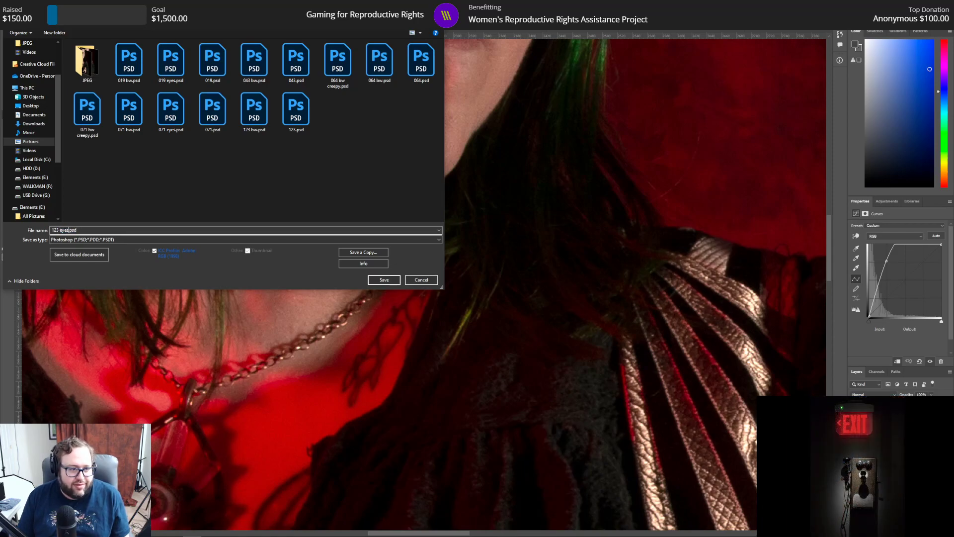
pyautogui.press('Return')
pyautogui.press('Return')
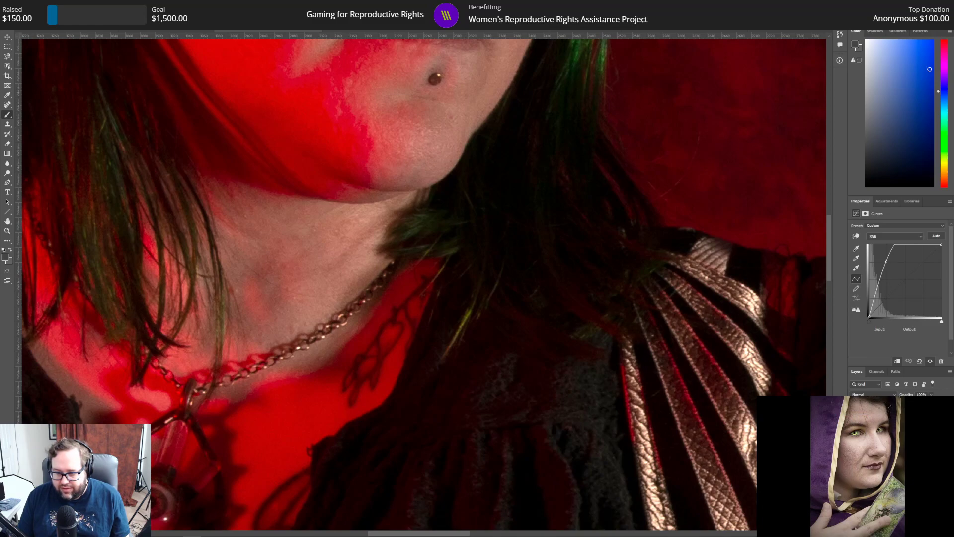
# Step: Switch the whole portrait to black and white, including the eyes, and save it over 123 bw.psd with Maximize Compatibility enabled
pyautogui.click(854, 448)
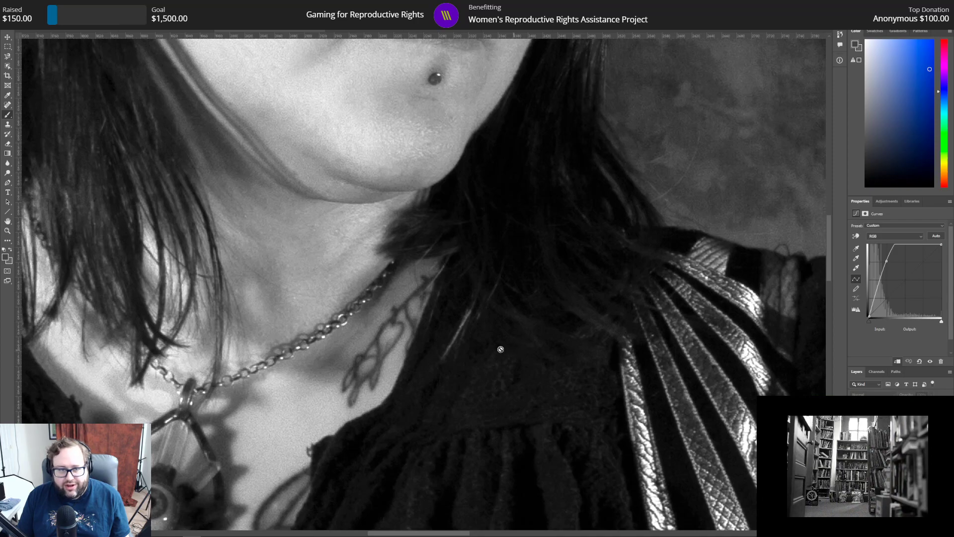
pyautogui.click(8, 230)
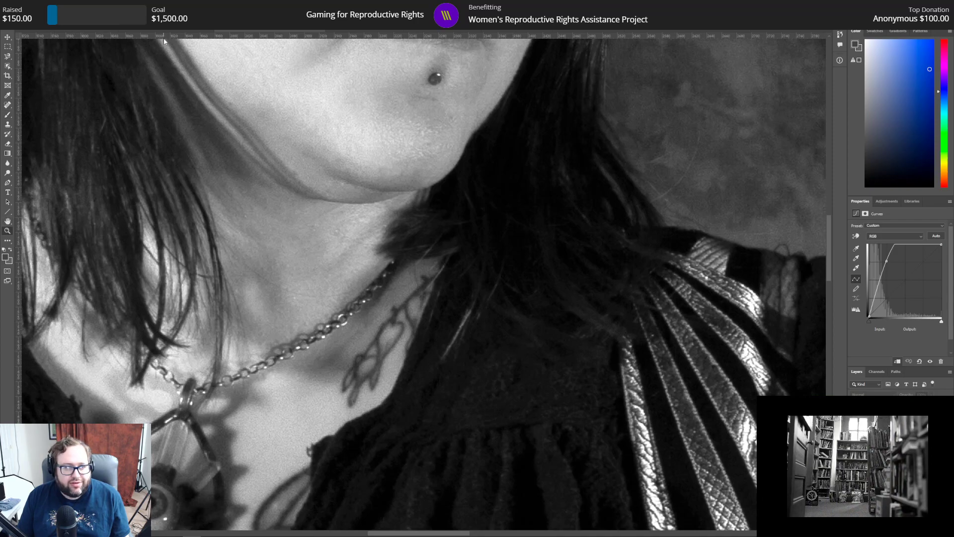
pyautogui.hotkey('ctrl', '0')
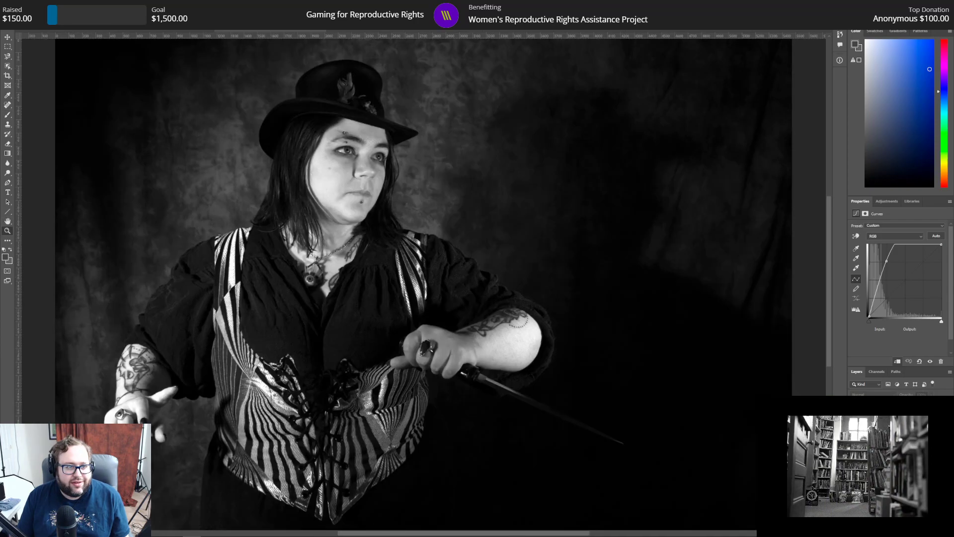
pyautogui.click(16, 5)
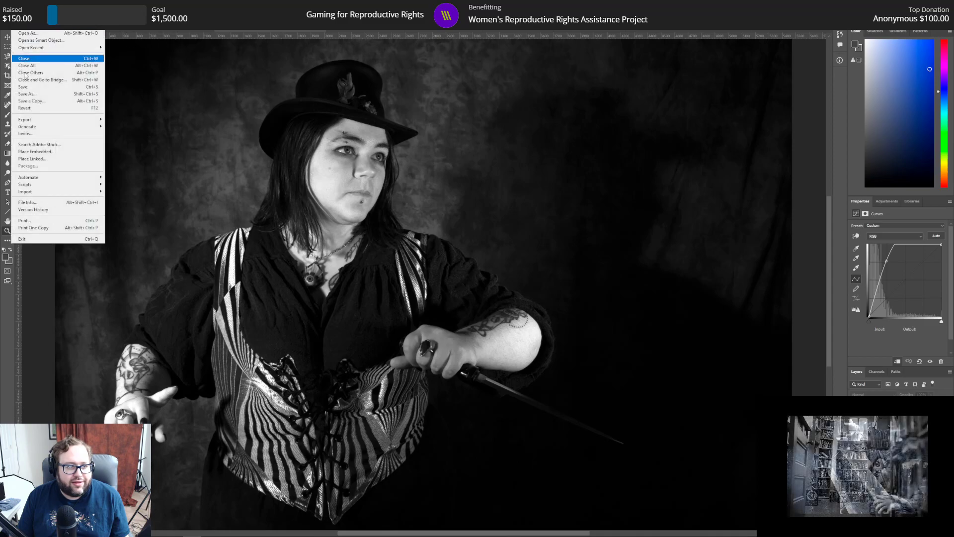
pyautogui.click(22, 94)
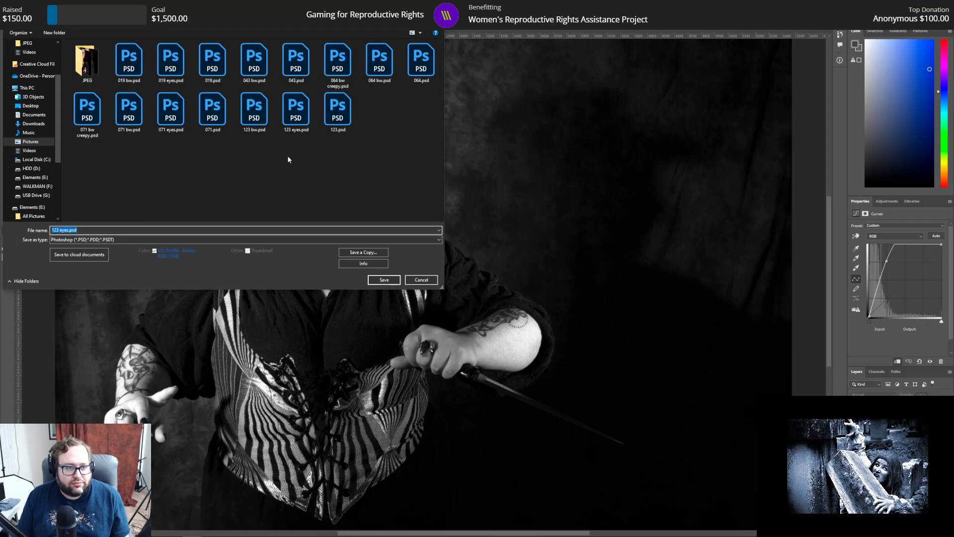
pyautogui.click(254, 109)
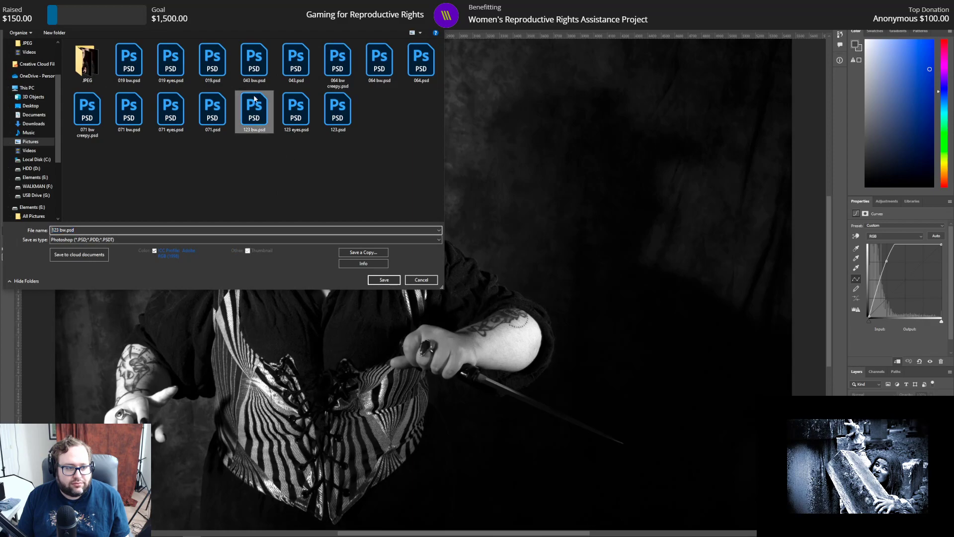
pyautogui.click(384, 279)
pyautogui.click(495, 272)
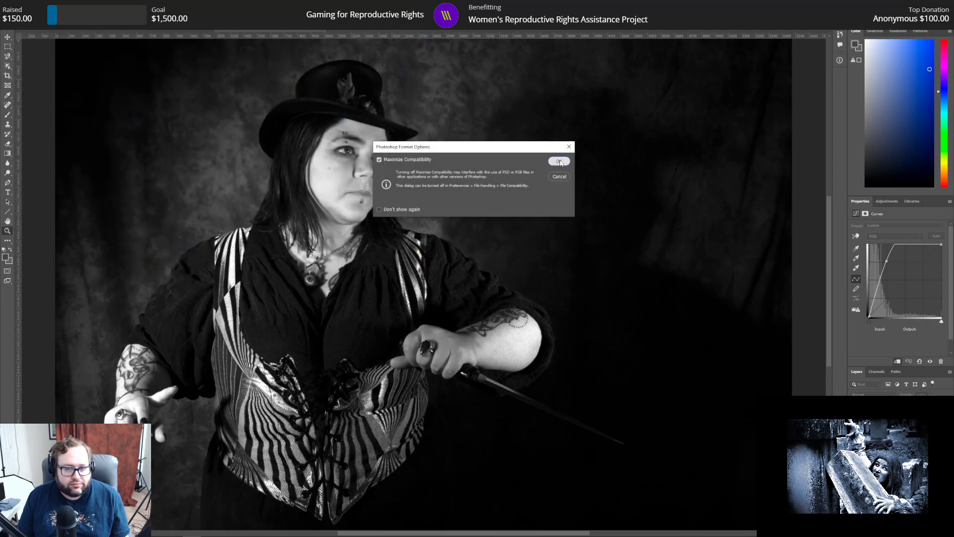
pyautogui.click(557, 159)
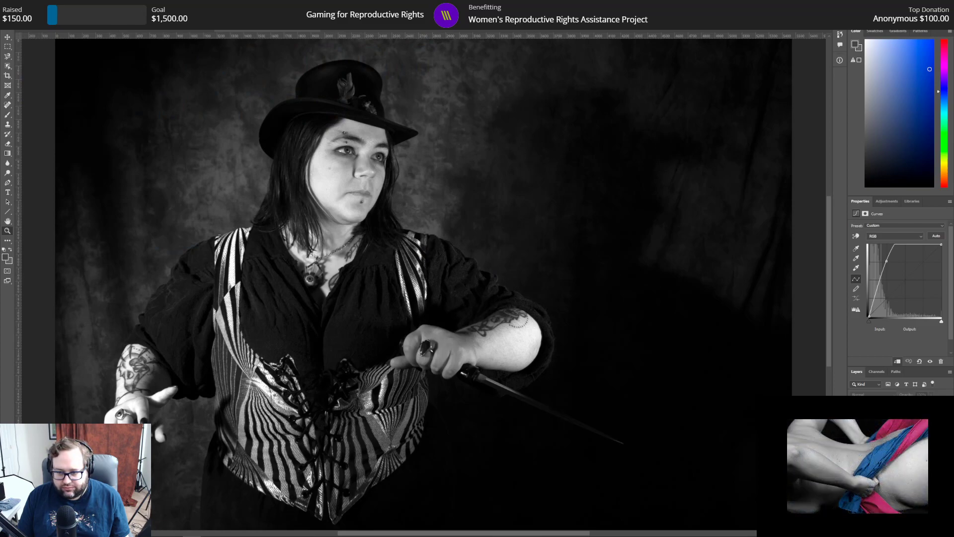
# Step: Bring back the red-lit colour version with the green eyes and save it over 123 eyes.psd
pyautogui.click(854, 423)
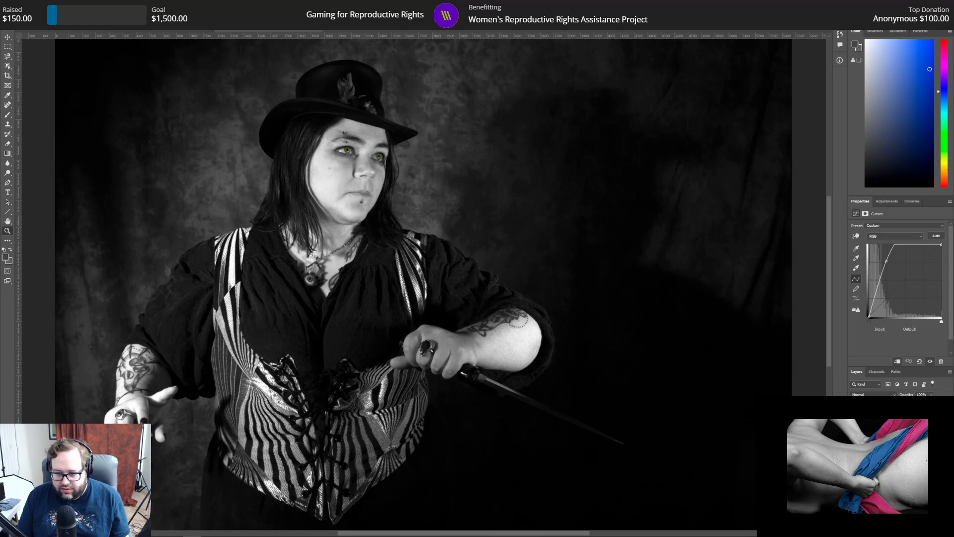
pyautogui.click(854, 437)
pyautogui.click(853, 451)
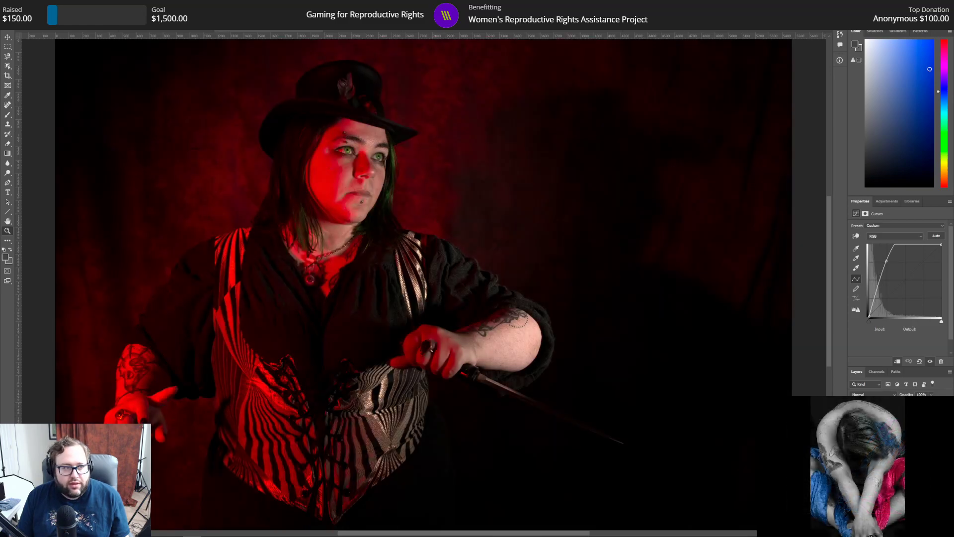
pyautogui.click(10, 24)
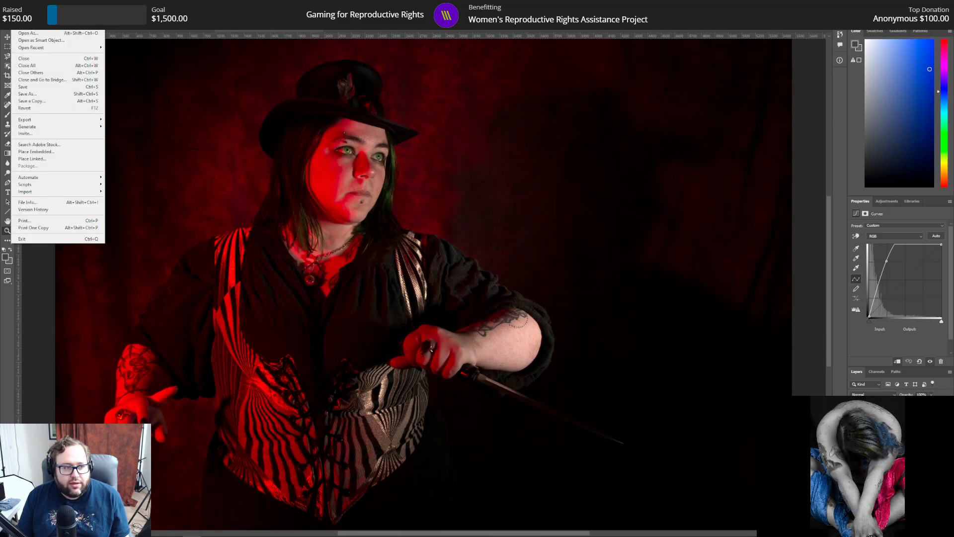
pyautogui.click(23, 94)
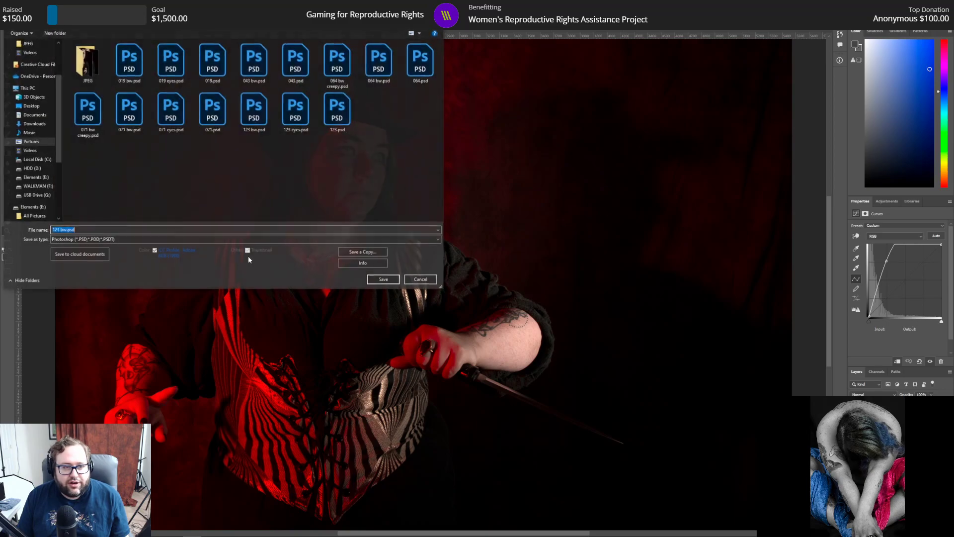
pyautogui.doubleClick(297, 109)
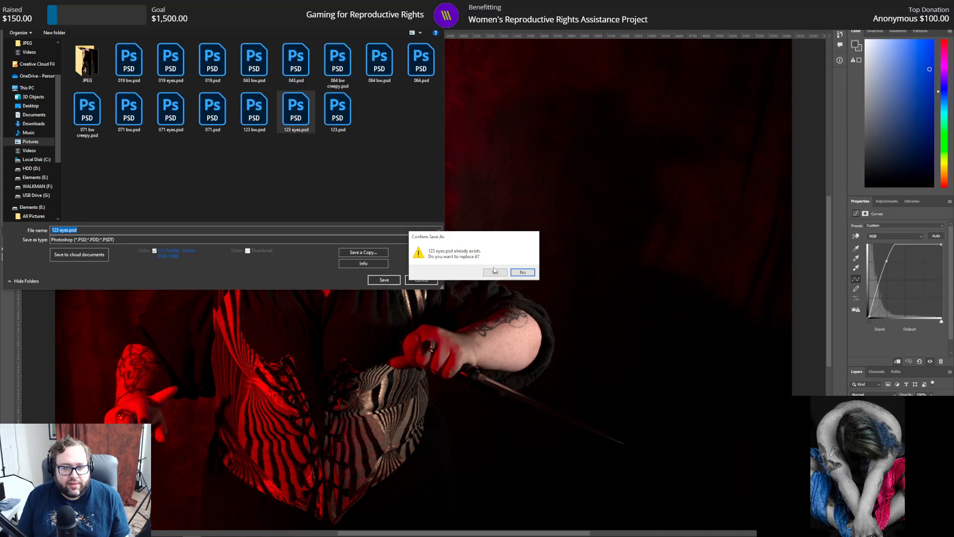
pyautogui.click(494, 272)
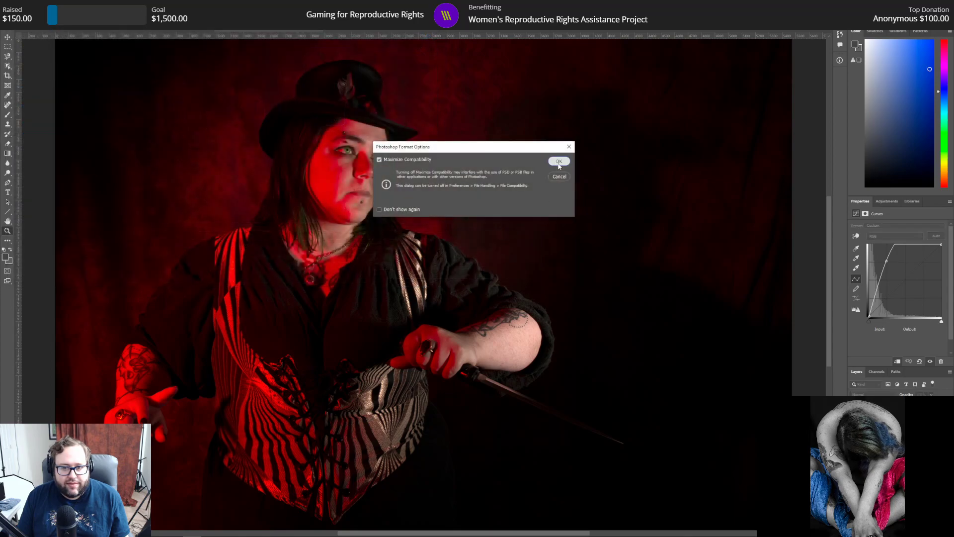
pyautogui.click(558, 160)
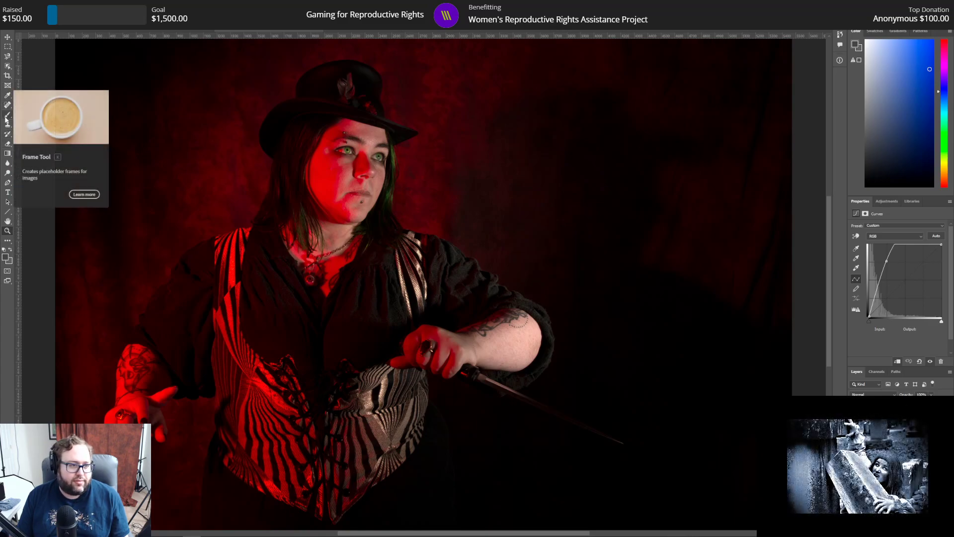
# Step: Make the image's pixel layer active and outline the iris of the eyeball pendant with the Magnetic Lasso
pyautogui.click(310, 277)
pyautogui.click(311, 276)
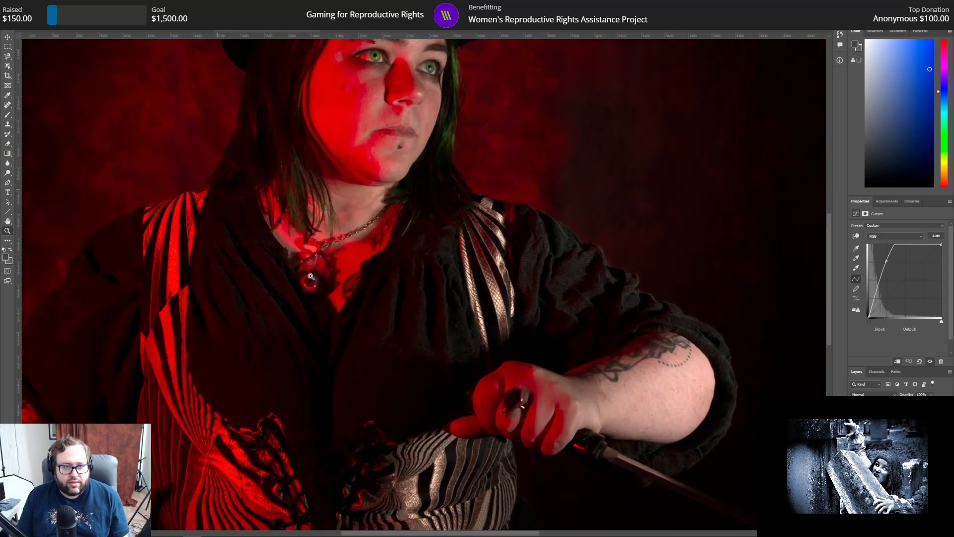
pyautogui.click(311, 276)
pyautogui.click(310, 277)
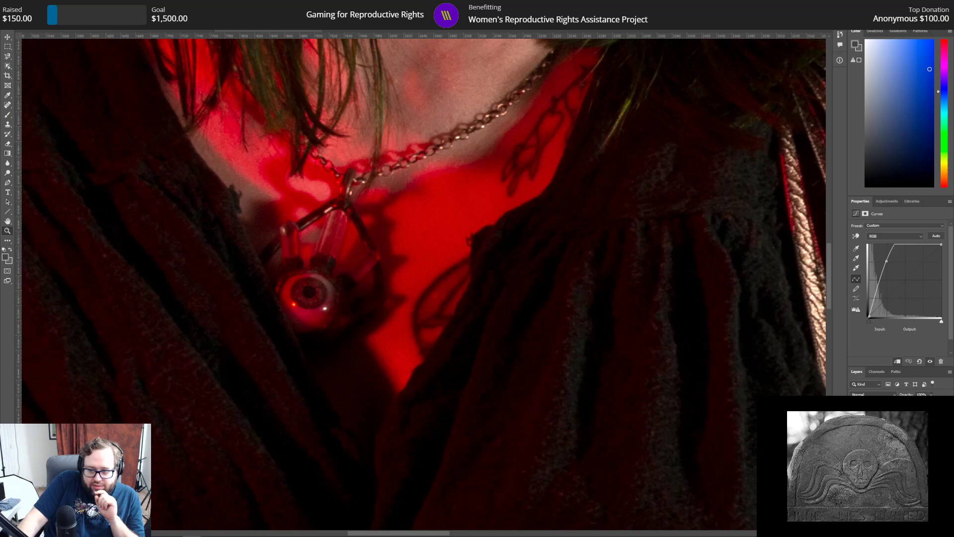
pyautogui.click(895, 462)
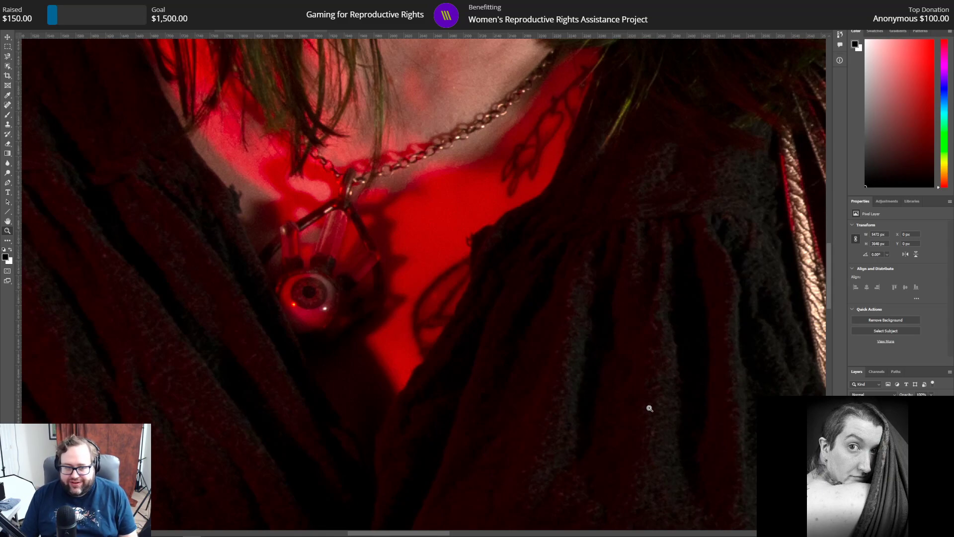
pyautogui.click(7, 56)
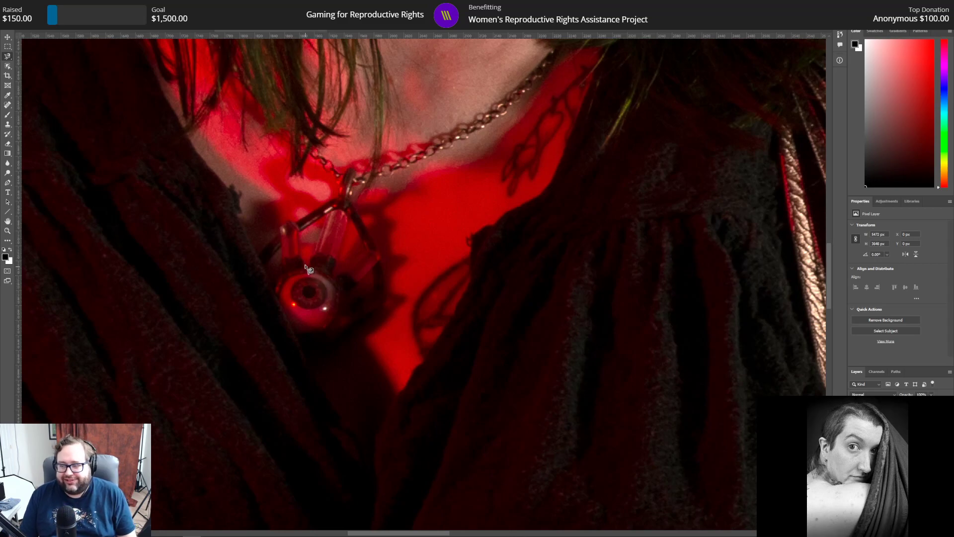
pyautogui.moveTo(305, 277)
pyautogui.mouseDown()
pyautogui.moveTo(292, 285)
pyautogui.moveTo(294, 305)
pyautogui.moveTo(323, 308)
pyautogui.moveTo(324, 286)
pyautogui.moveTo(305, 277)
pyautogui.mouseUp()
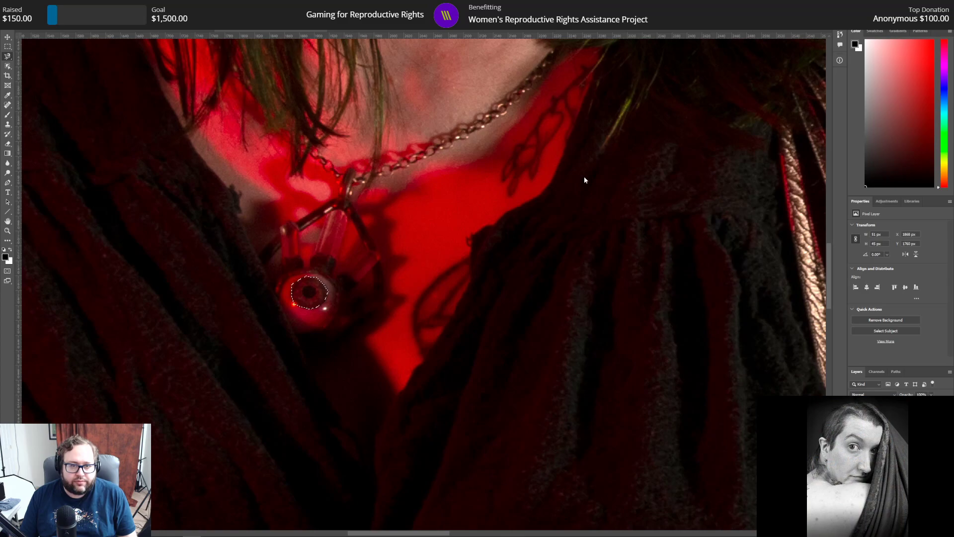
# Step: Refine the pendant iris selection with radius 3 px, smooth 3 and feather 3, and copy it to a new layer
pyautogui.hotkey('ctrl', 'alt', 'r')
pyautogui.click(933, 198)
pyautogui.write('3')
pyautogui.press('Tab')
pyautogui.write('3')
pyautogui.press('Tab')
pyautogui.write('3')
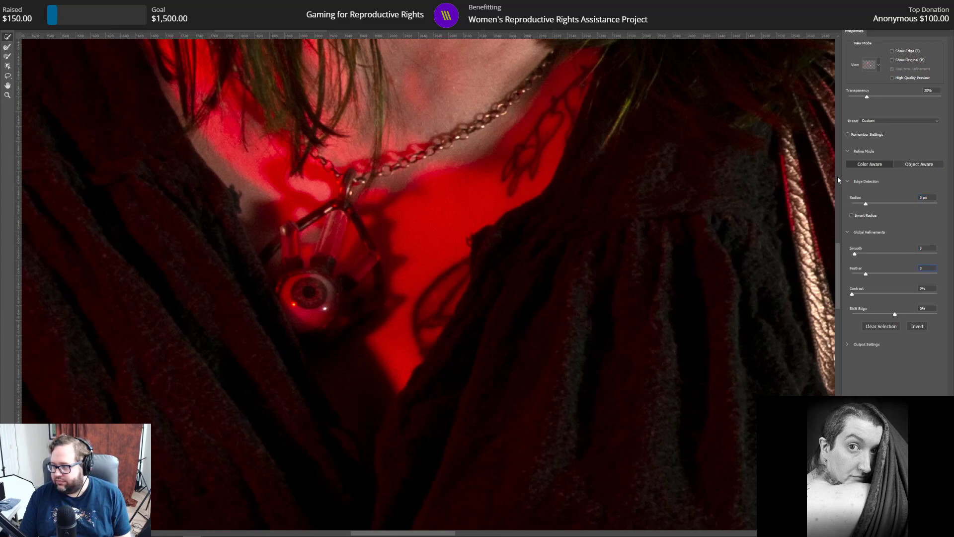
pyautogui.press('Return')
pyautogui.press('Return')
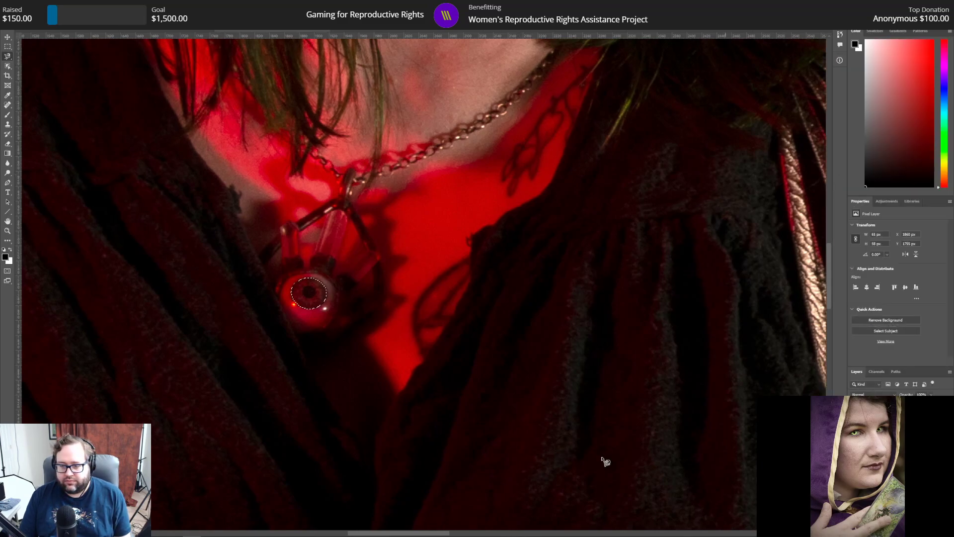
pyautogui.rightClick(310, 297)
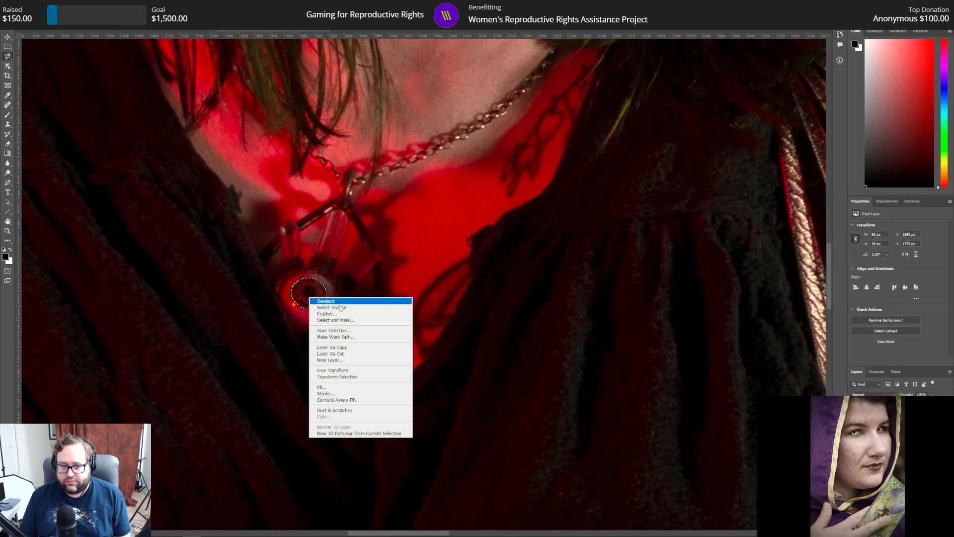
pyautogui.click(332, 347)
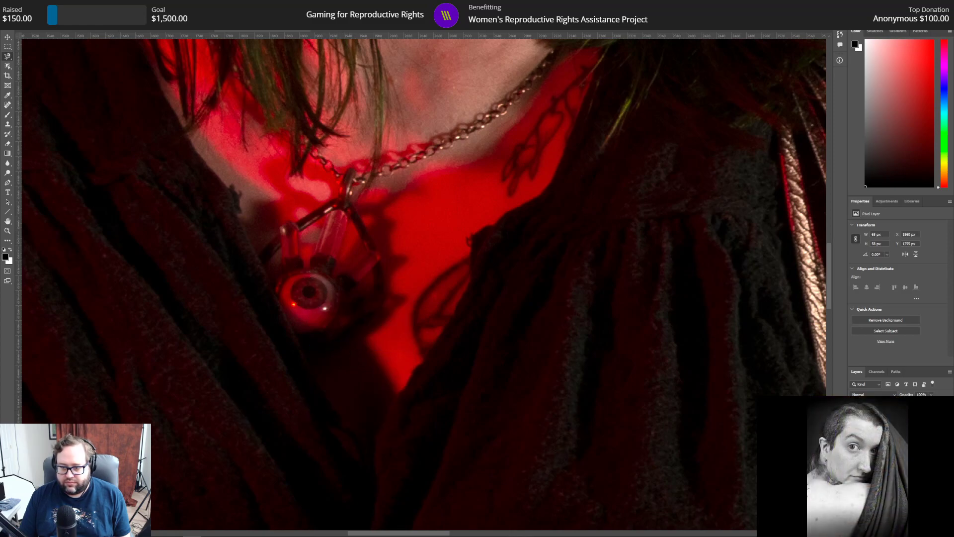
# Step: Add a Curves adjustment clipped to the copied pendant iris and set its curve point to input 61, output 196
pyautogui.click(886, 220)
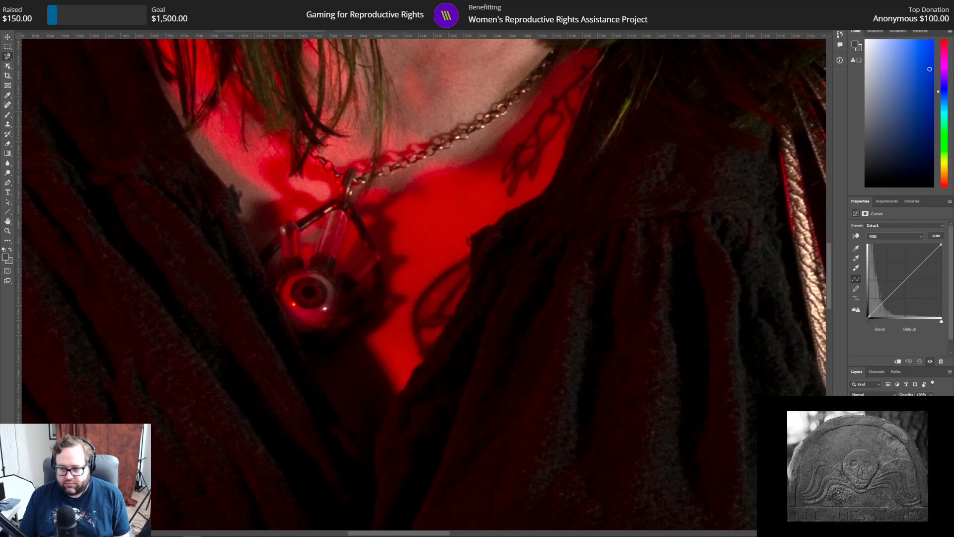
pyautogui.moveTo(905, 279); pyautogui.dragTo(887, 265)
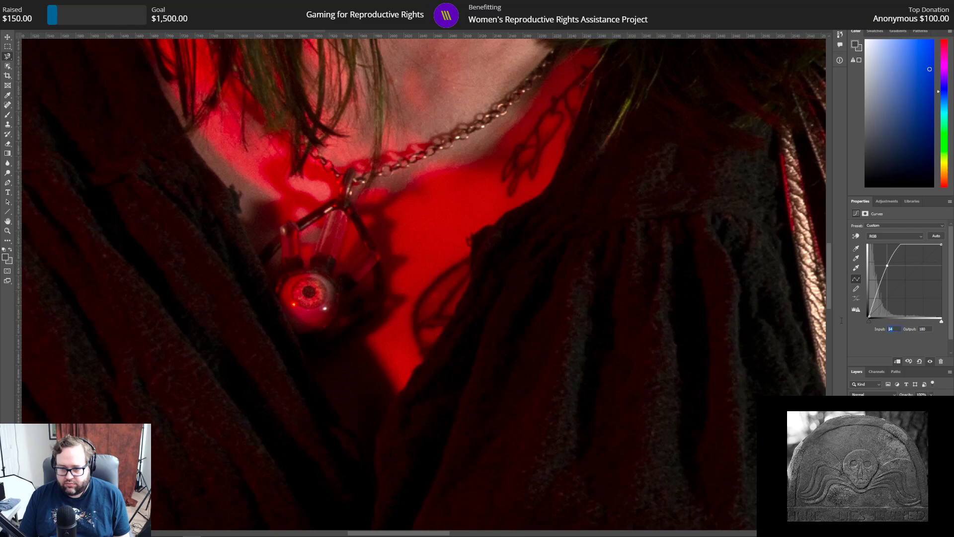
pyautogui.write('61')
pyautogui.press('Tab')
pyautogui.write('196')
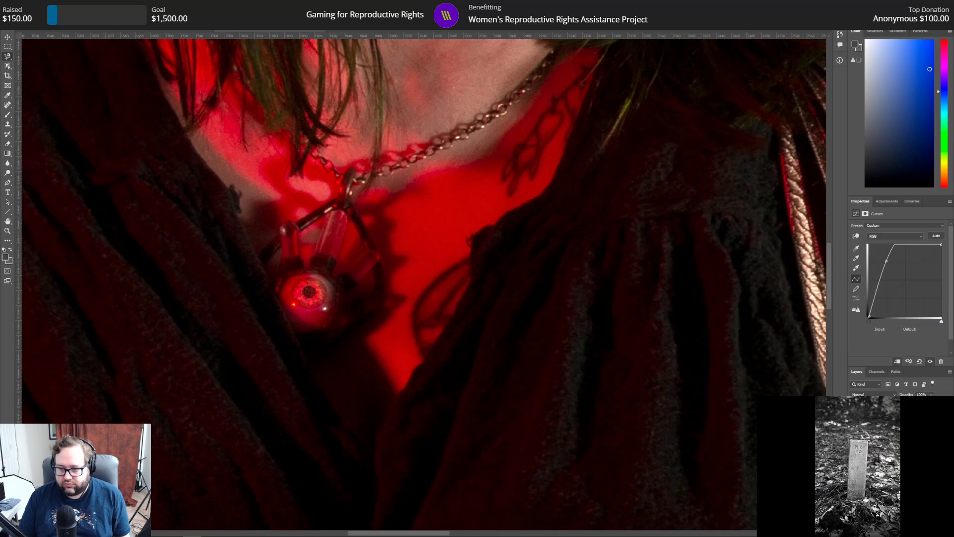
pyautogui.moveTo(887, 261); pyautogui.dragTo(887, 262)
pyautogui.moveTo(887, 257); pyautogui.dragTo(885, 256)
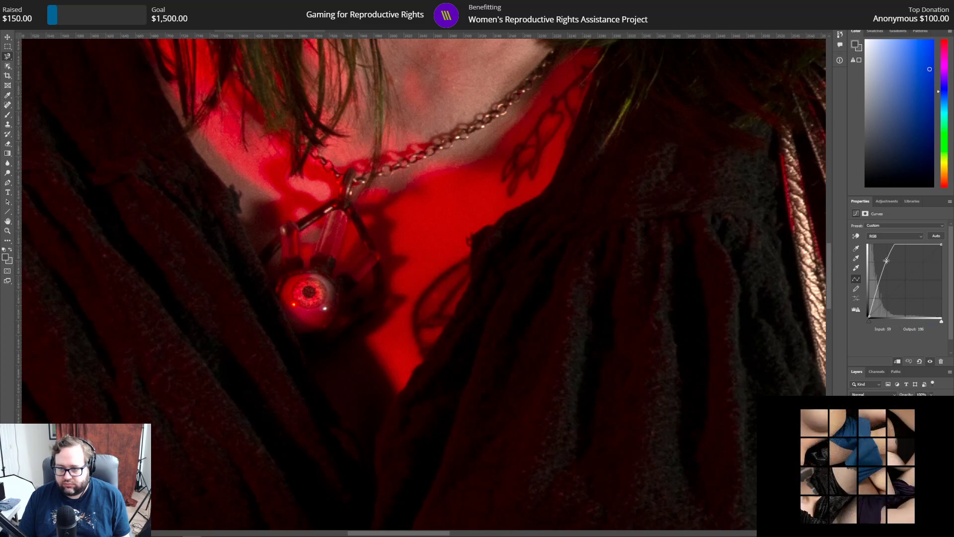
pyautogui.moveTo(886, 261); pyautogui.dragTo(886, 261)
pyautogui.hotkey('ctrl', 'i')
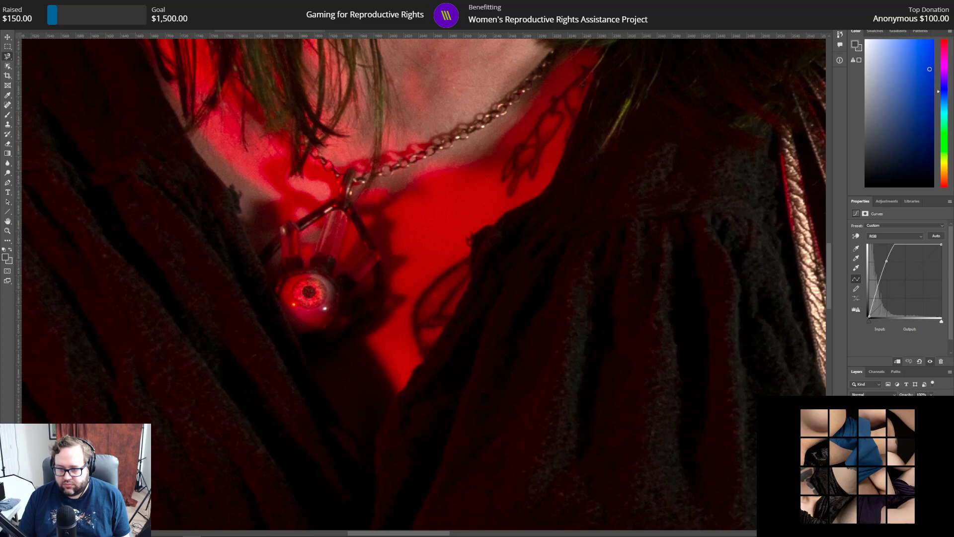
pyautogui.click(886, 260)
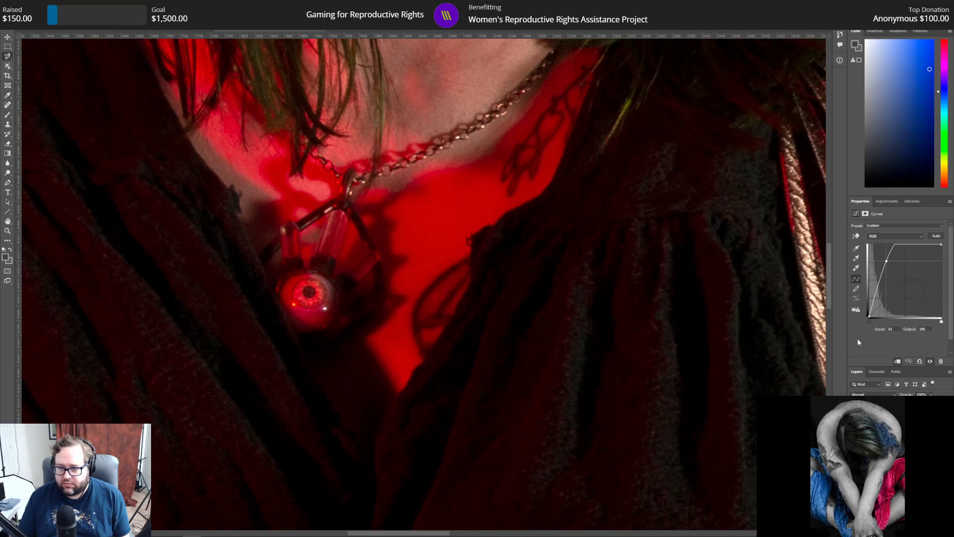
# Step: Add a Hue/Saturation adjustment clipped to the copied pendant iris with hue +59 and lightness -37
pyautogui.click(887, 201)
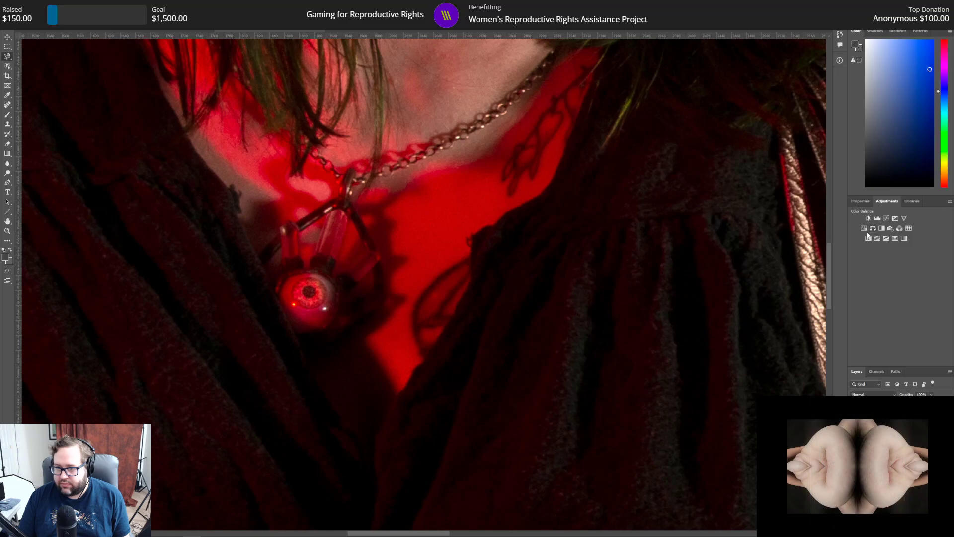
pyautogui.click(865, 232)
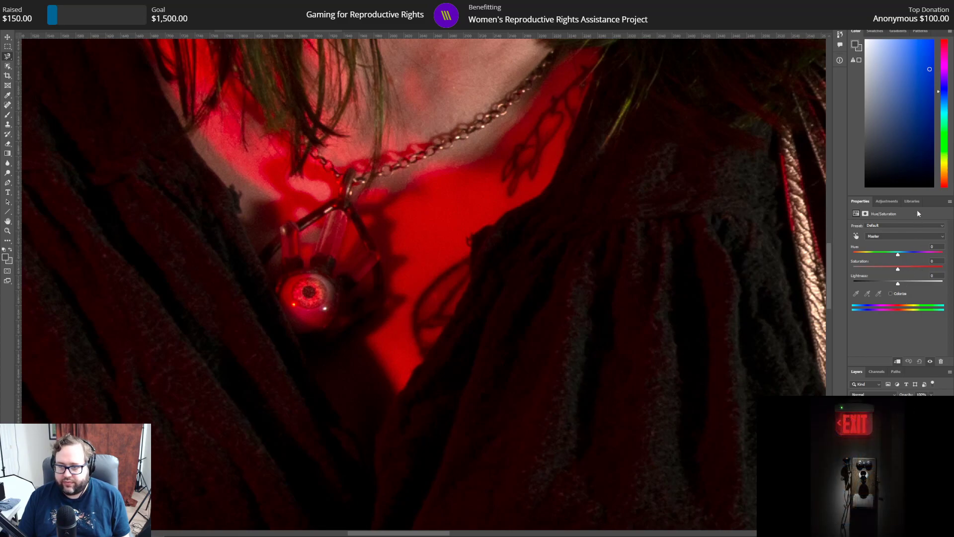
pyautogui.click(895, 447)
pyautogui.click(895, 457)
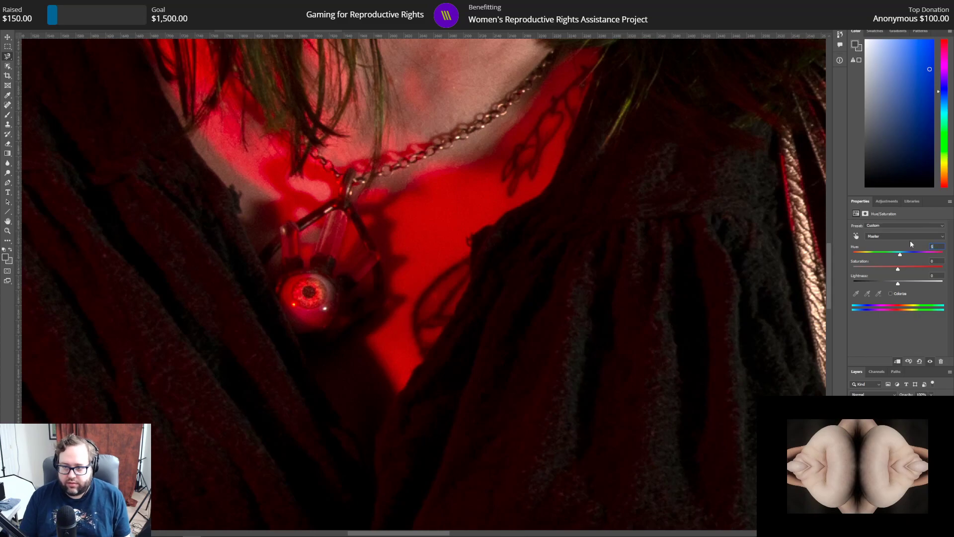
pyautogui.write('59')
pyautogui.press('Tab')
pyautogui.write('-37')
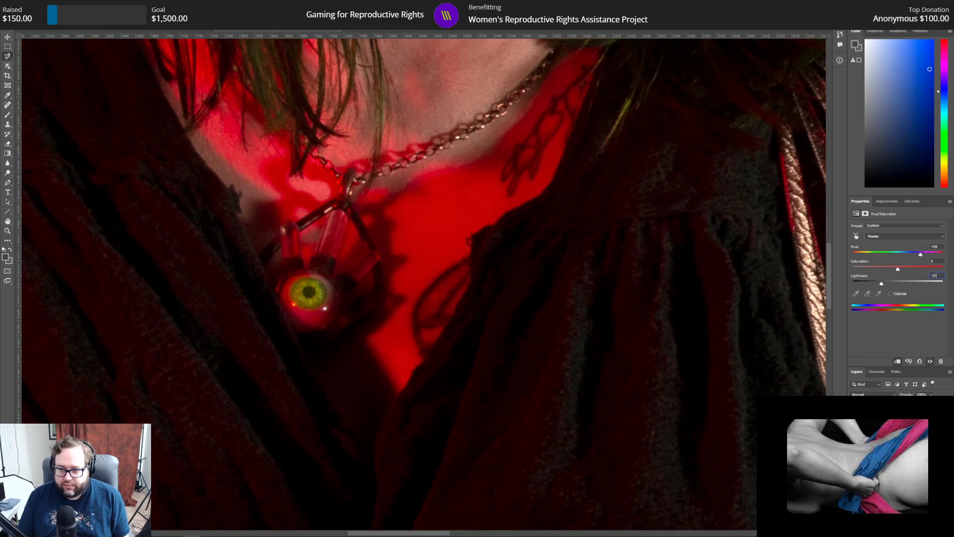
# Step: Make the copied pendant iris layer active and erase its excess edge at the eyeball's lower right with the Eraser
pyautogui.click(887, 440)
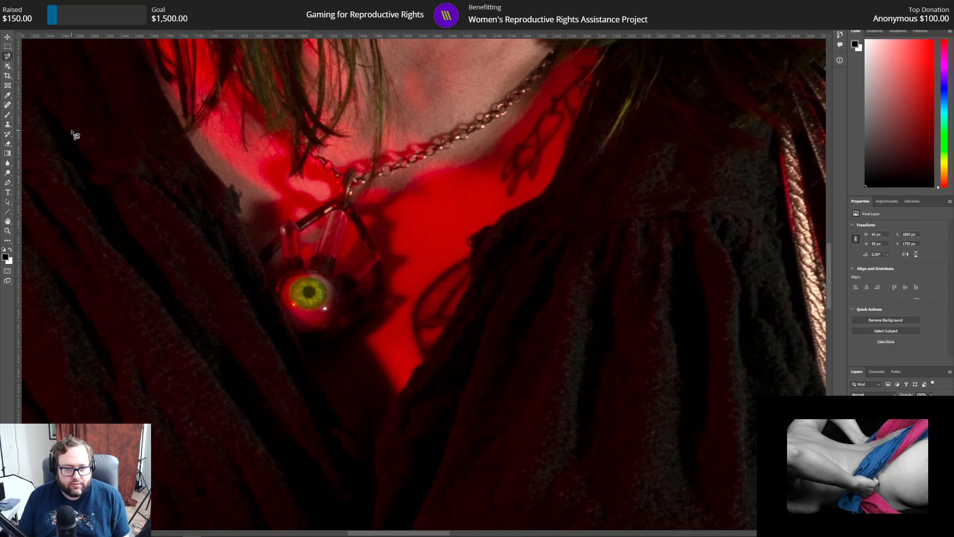
pyautogui.click(7, 144)
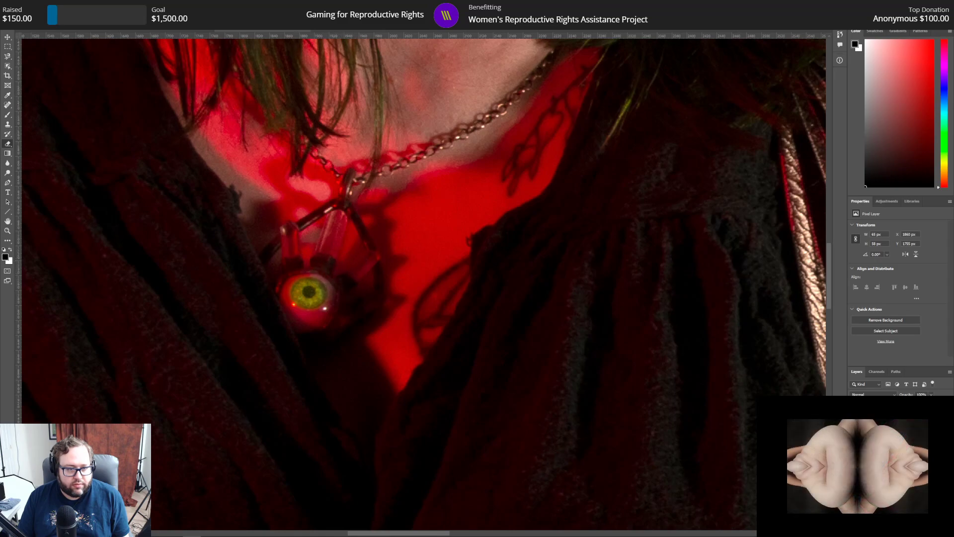
pyautogui.click(26, 6)
pyautogui.click(27, 5)
pyautogui.click(27, 6)
pyautogui.click(35, 15)
pyautogui.click(26, 6)
pyautogui.click(34, 15)
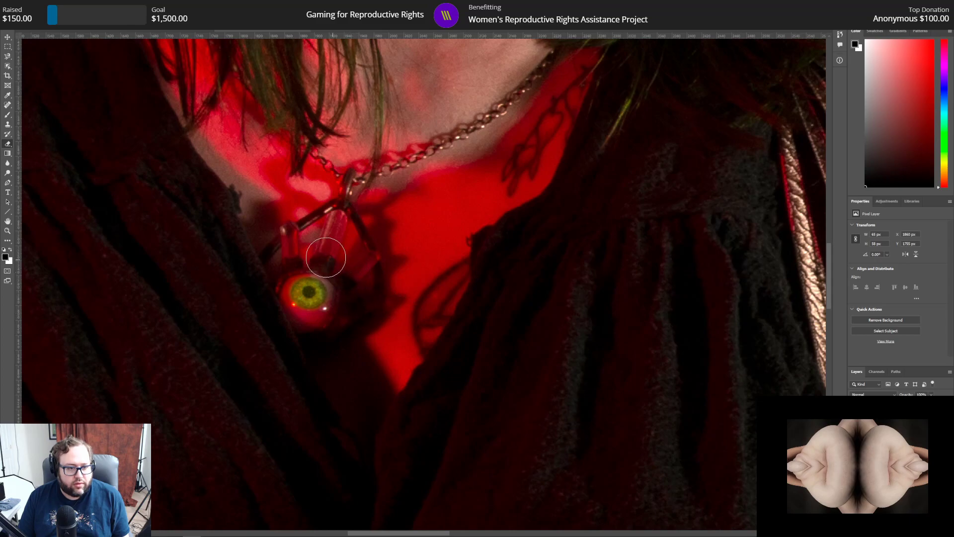
pyautogui.moveTo(350, 315); pyautogui.dragTo(332, 330)
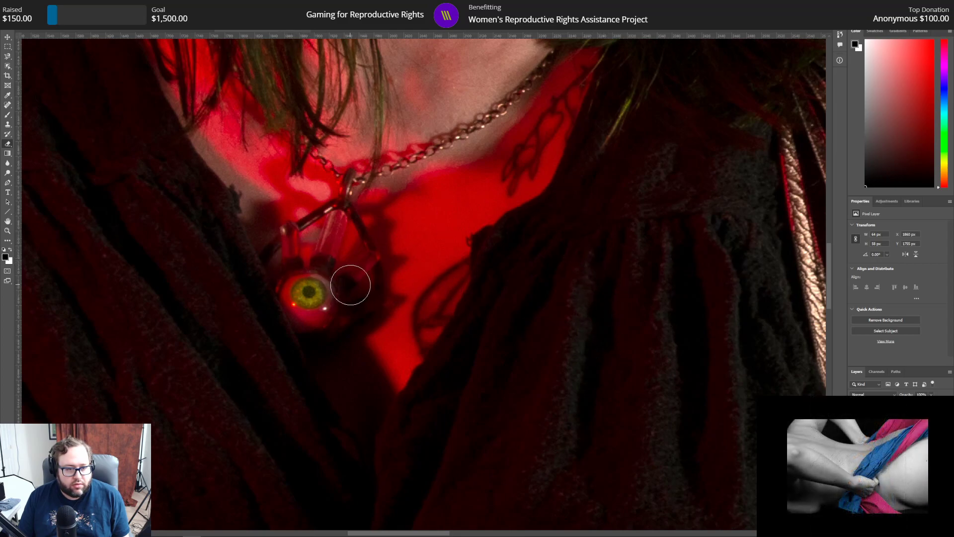
# Step: Outline the iris of the eyeball ring on the outstretched hand with the Magnetic Lasso, working on the image's pixel layer
pyautogui.scroll(-2, 416, 354)
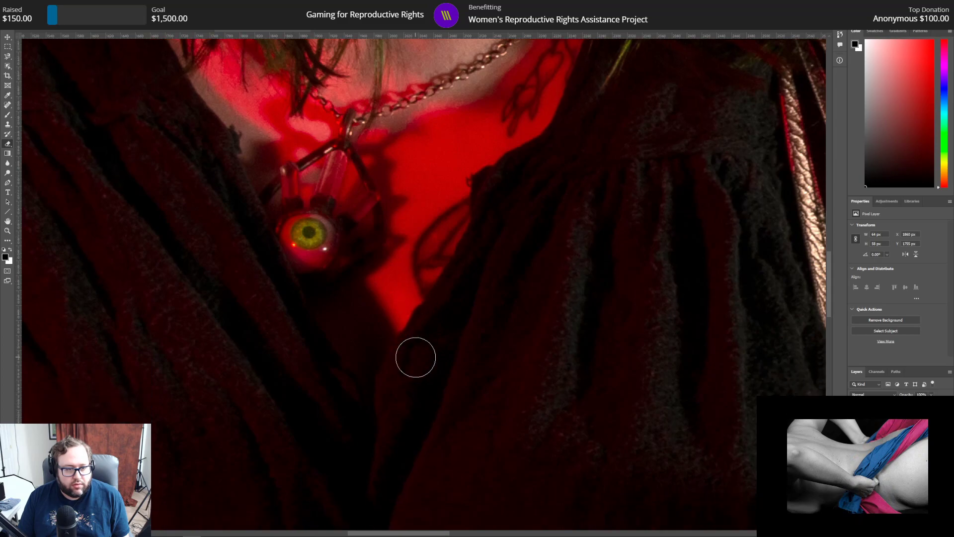
pyautogui.scroll(-2, 416, 357)
pyautogui.scroll(-6, 415, 358)
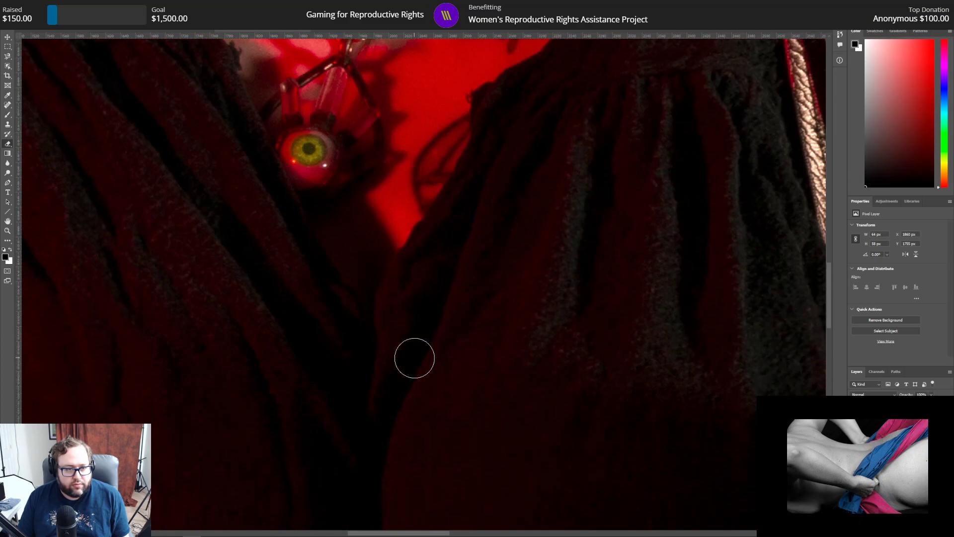
pyautogui.scroll(-1, 412, 363)
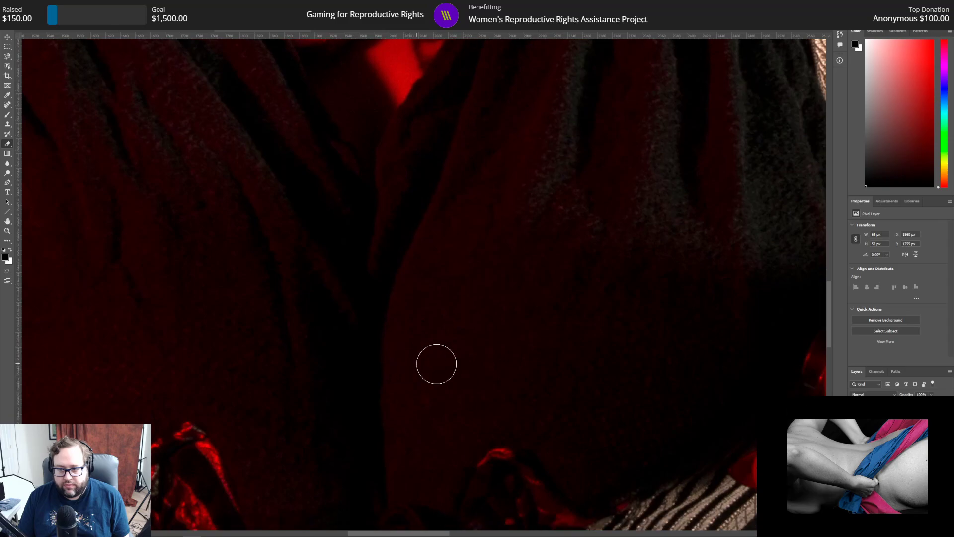
pyautogui.moveTo(410, 534); pyautogui.dragTo(293, 531)
pyautogui.scroll(-3, 314, 468)
pyautogui.scroll(-9, 321, 455)
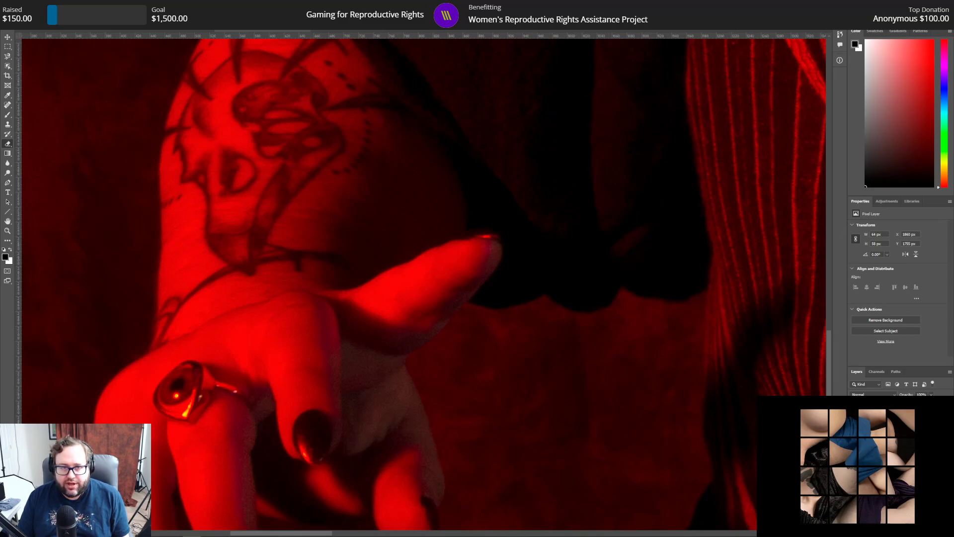
pyautogui.hotkey('ctrl', '-')
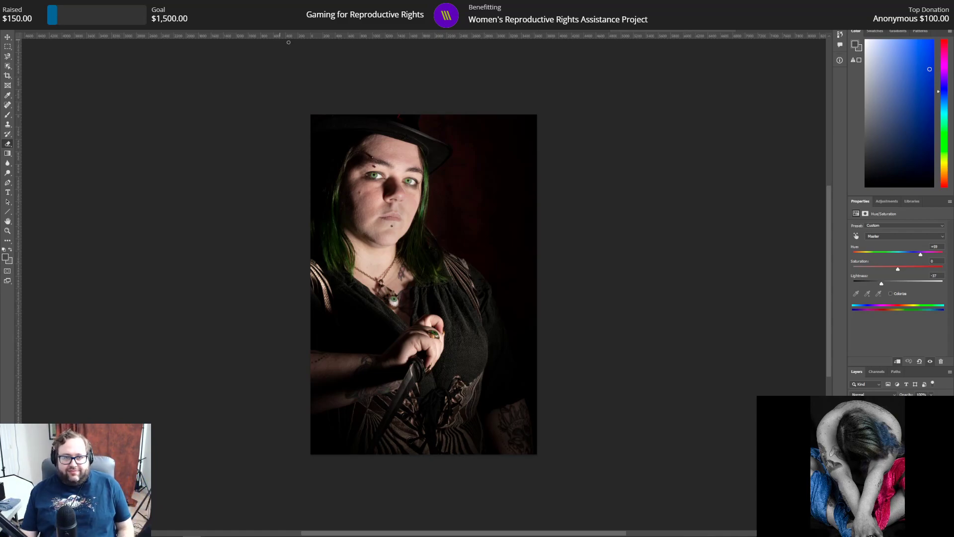
pyautogui.click(272, 31)
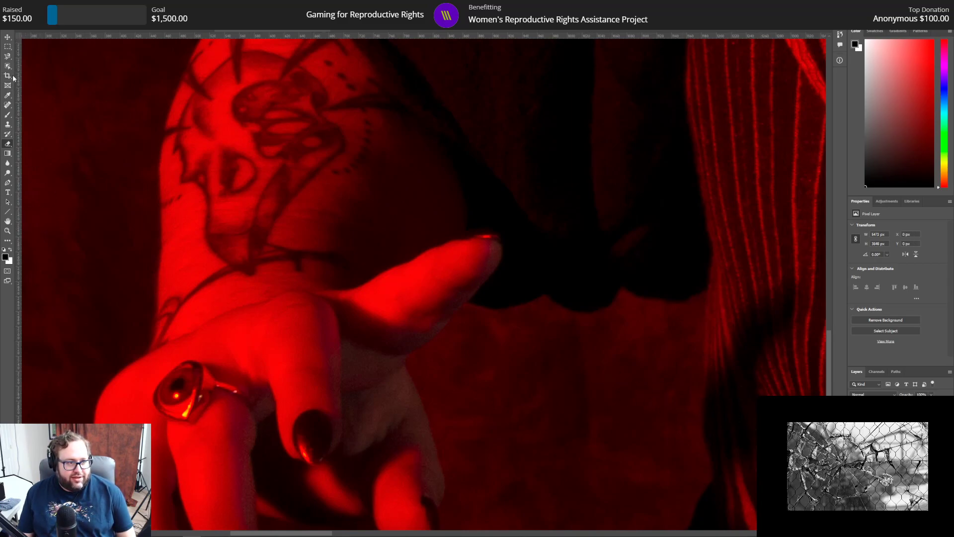
pyautogui.click(7, 56)
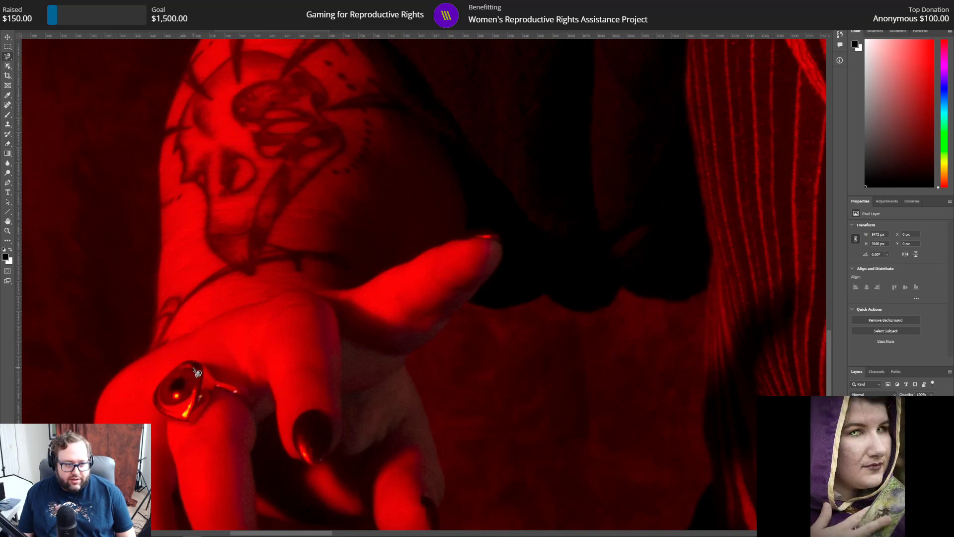
pyautogui.moveTo(192, 367)
pyautogui.mouseDown()
pyautogui.moveTo(170, 374)
pyautogui.moveTo(164, 395)
pyautogui.mouseUp()
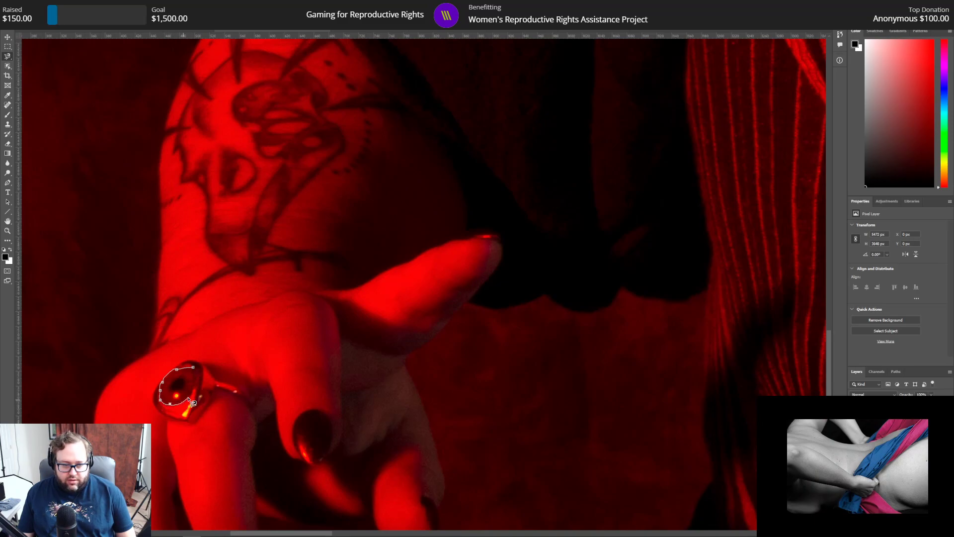
pyautogui.click(197, 372)
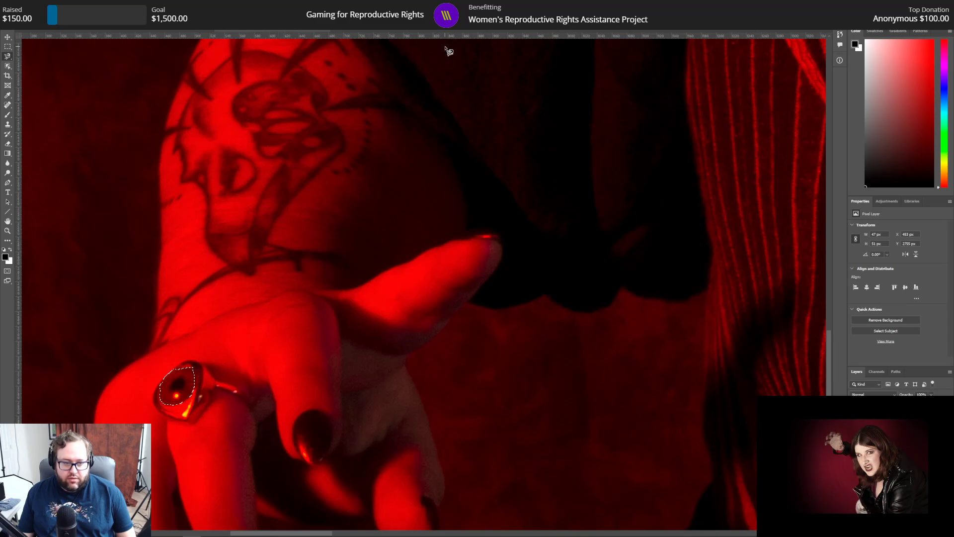
# Step: Refine the ring iris selection with radius 3 px, smooth 3 and feather 3, and place it on a new layer
pyautogui.hotkey('ctrl', 'alt', 'r')
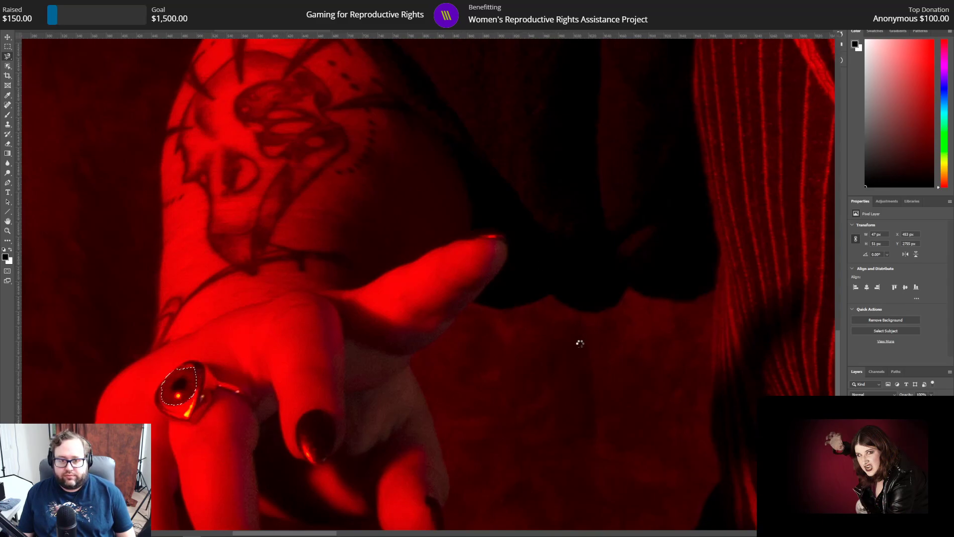
pyautogui.moveTo(932, 197); pyautogui.dragTo(861, 198)
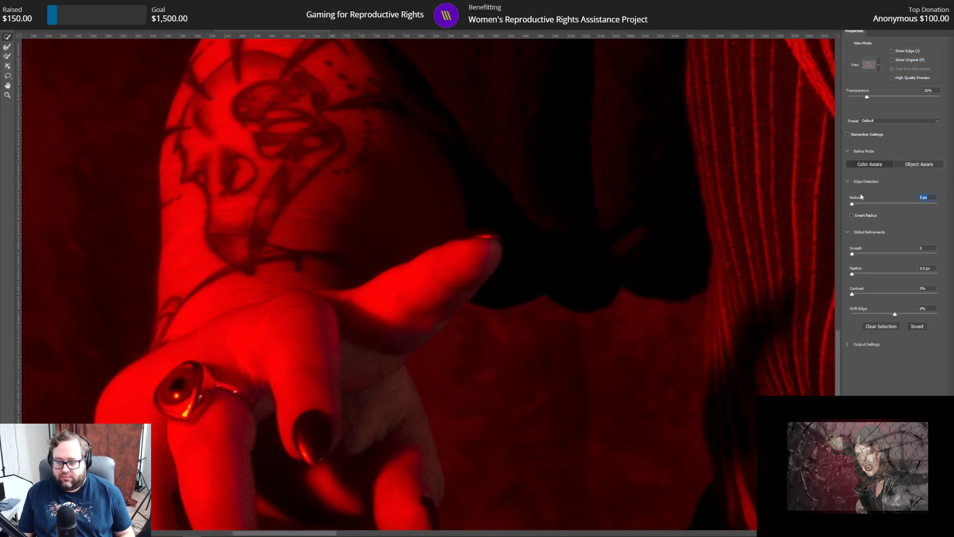
pyautogui.write('3')
pyautogui.press('Tab')
pyautogui.write('3')
pyautogui.press('Tab')
pyautogui.write('3')
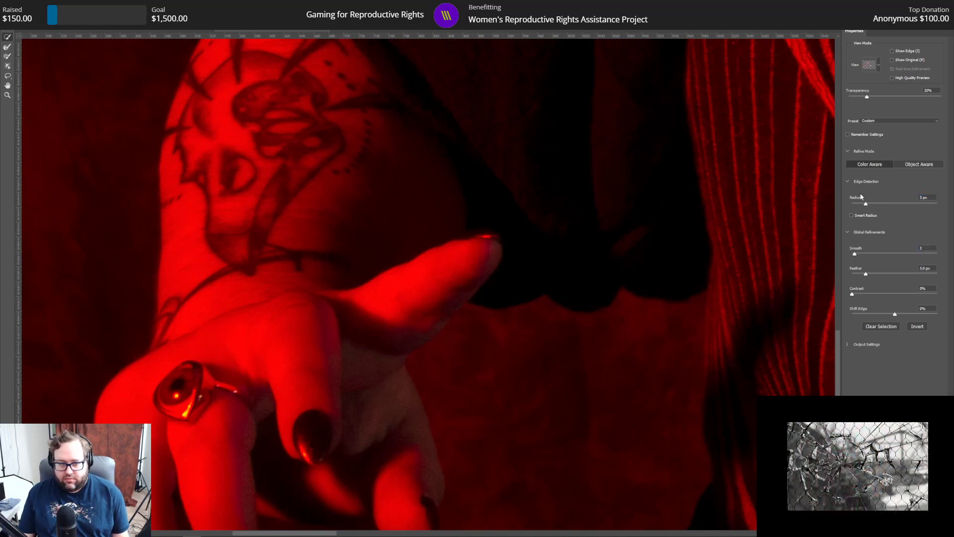
pyautogui.press('Return')
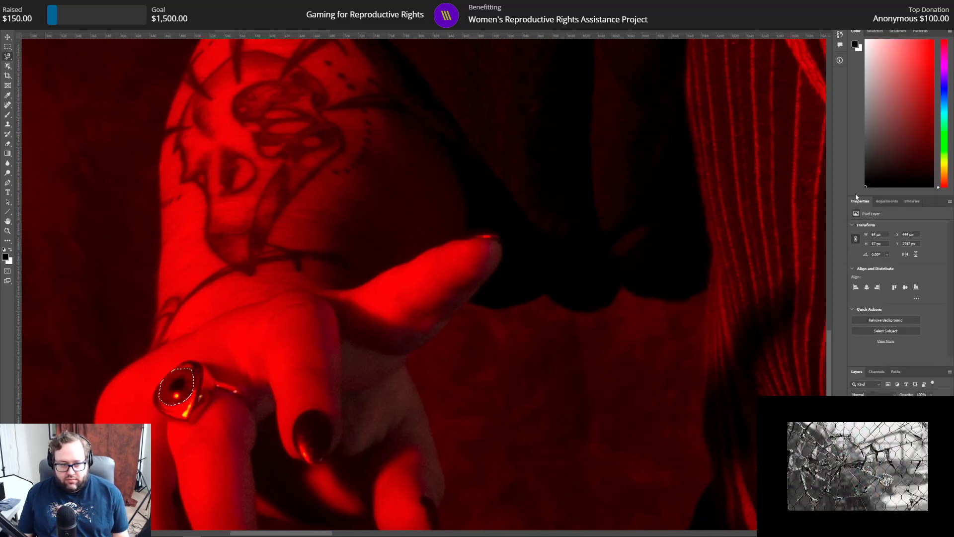
pyautogui.rightClick(176, 392)
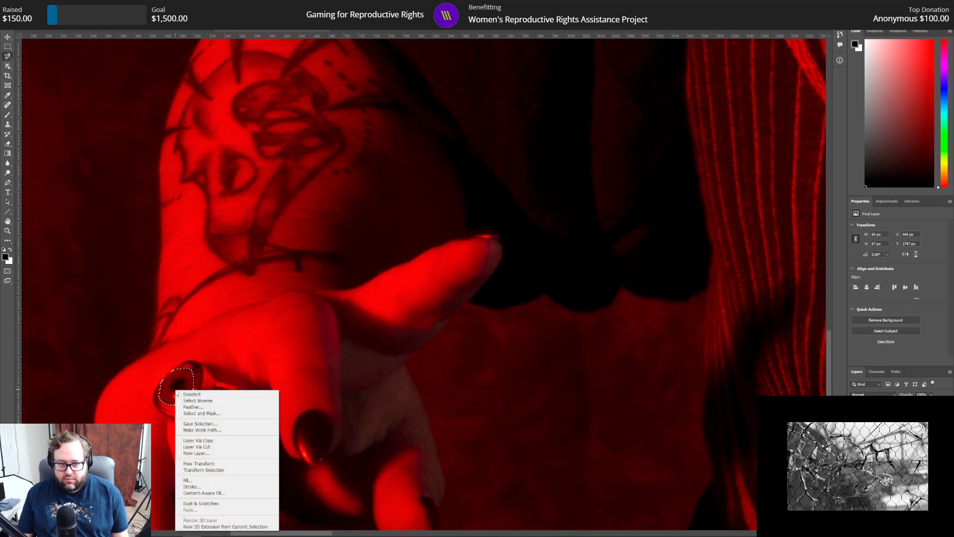
pyautogui.click(222, 447)
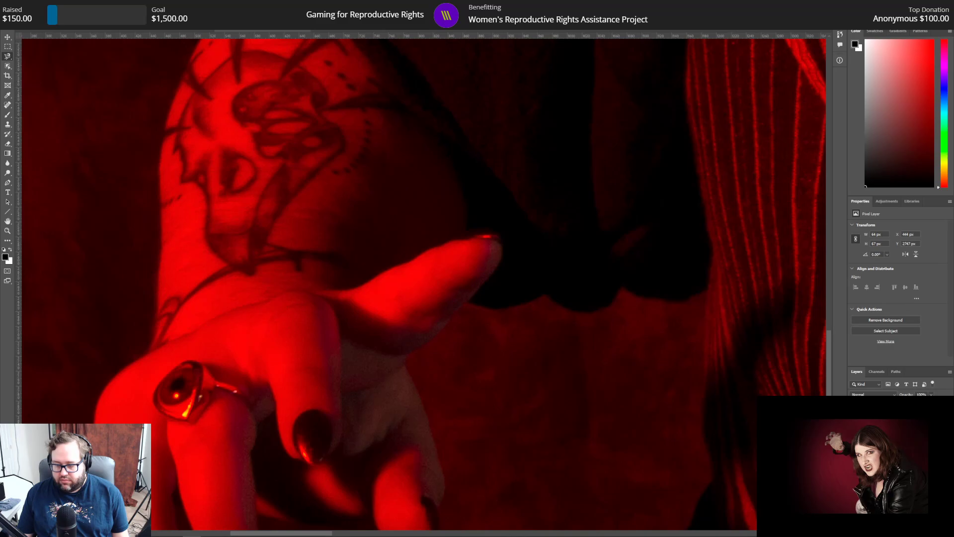
# Step: Add a Curves adjustment clipped to the ring's iris and set its curve point to input 61, output 196
pyautogui.click(886, 200)
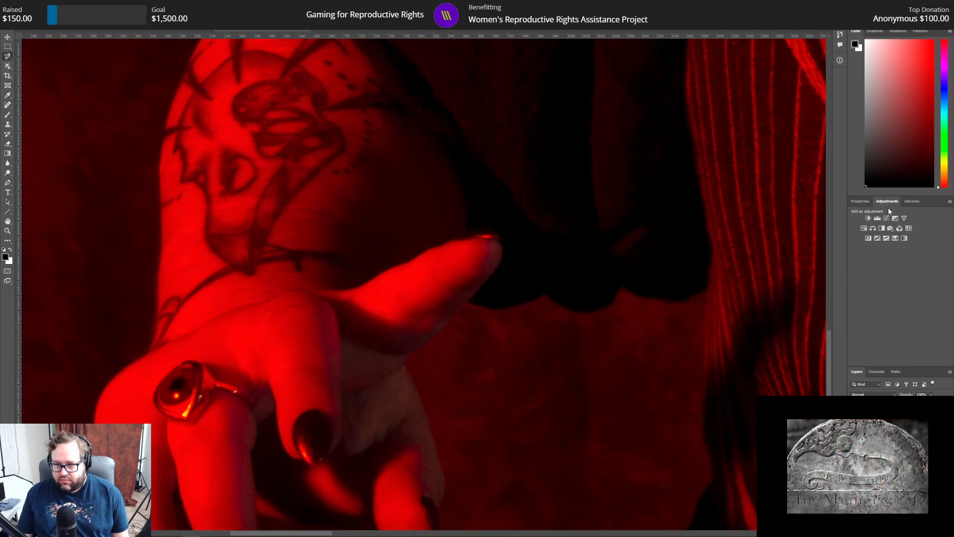
pyautogui.click(889, 218)
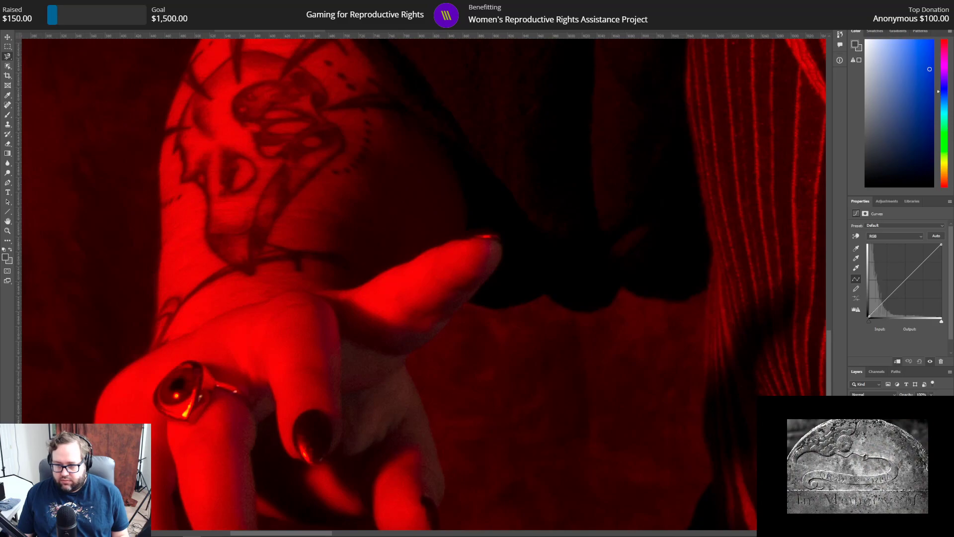
pyautogui.moveTo(910, 283); pyautogui.dragTo(896, 273)
pyautogui.moveTo(893, 328); pyautogui.dragTo(809, 325)
pyautogui.write('61')
pyautogui.press('Tab')
pyautogui.write('1')
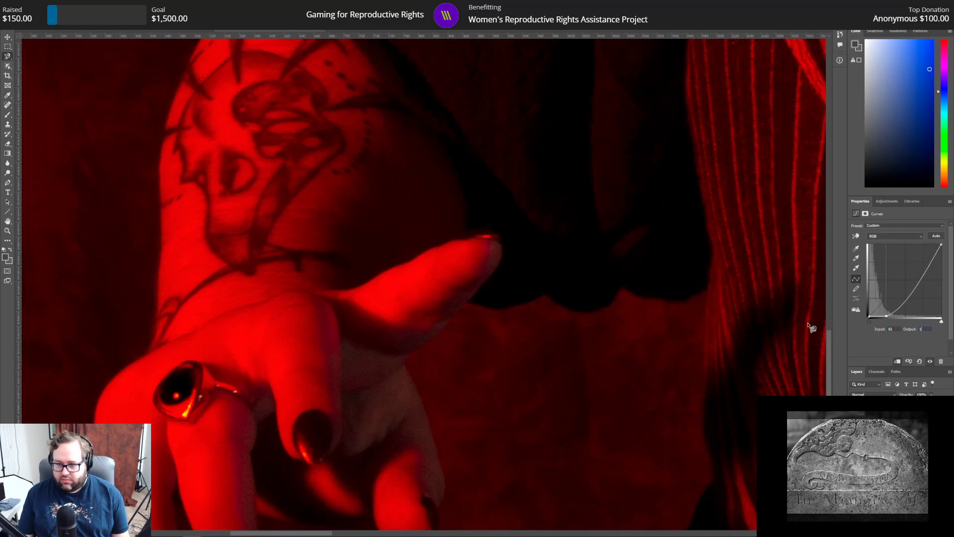
pyautogui.write('96')
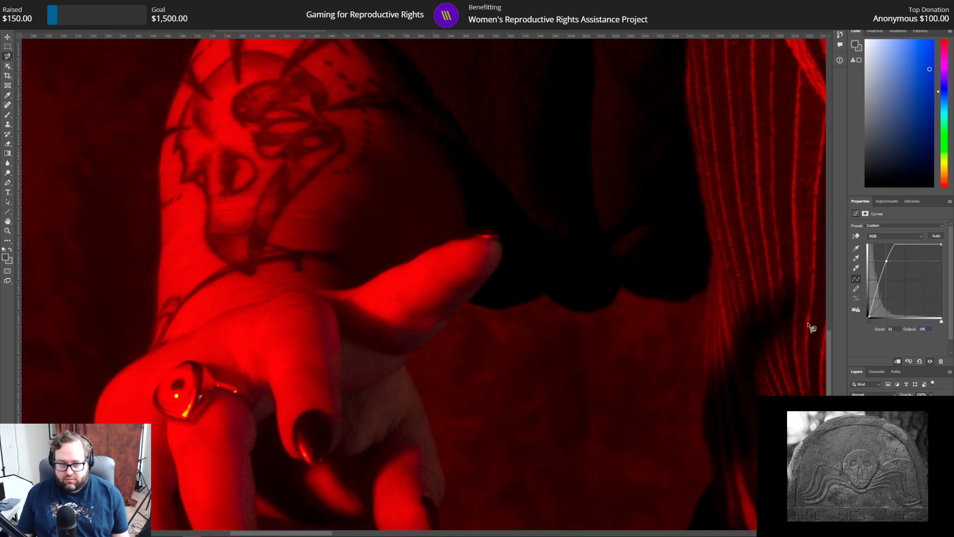
pyautogui.press('Return')
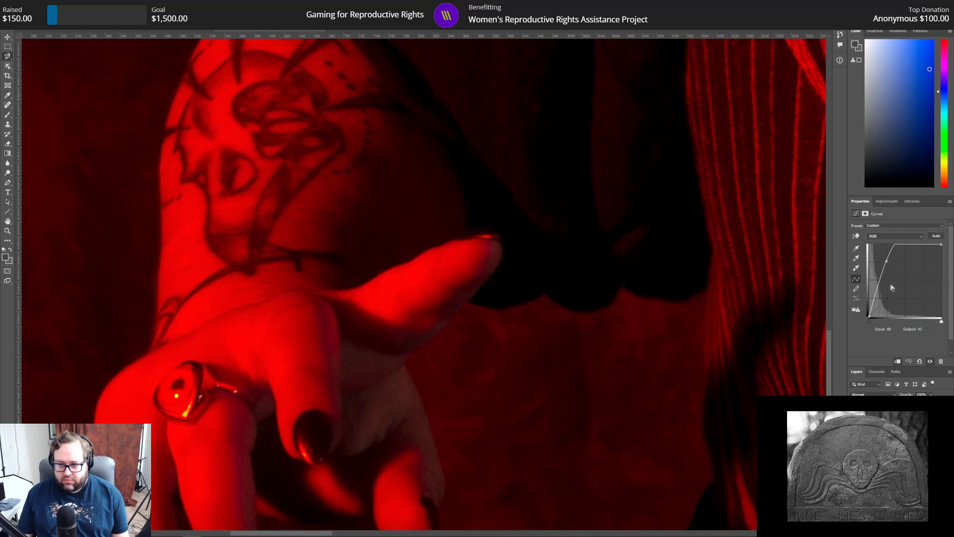
pyautogui.click(887, 261)
pyautogui.click(892, 312)
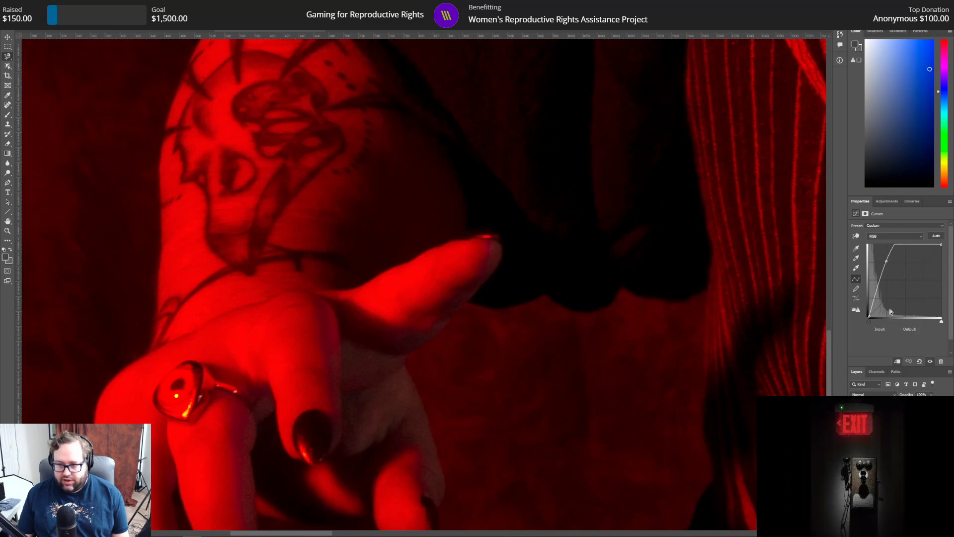
pyautogui.click(886, 261)
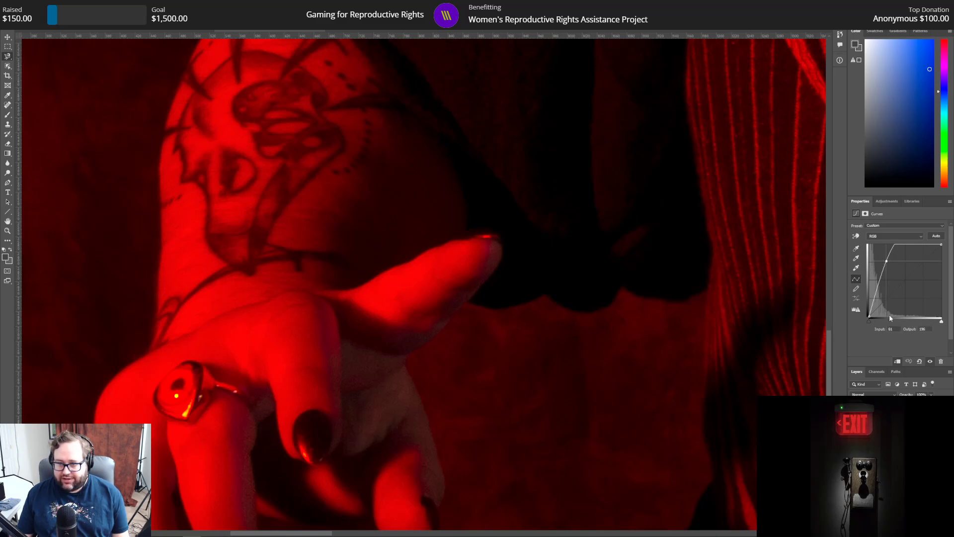
# Step: Add a Hue/Saturation adjustment clipped to the ring's iris with hue +59 and lightness -37, and make the iris layer active
pyautogui.click(895, 201)
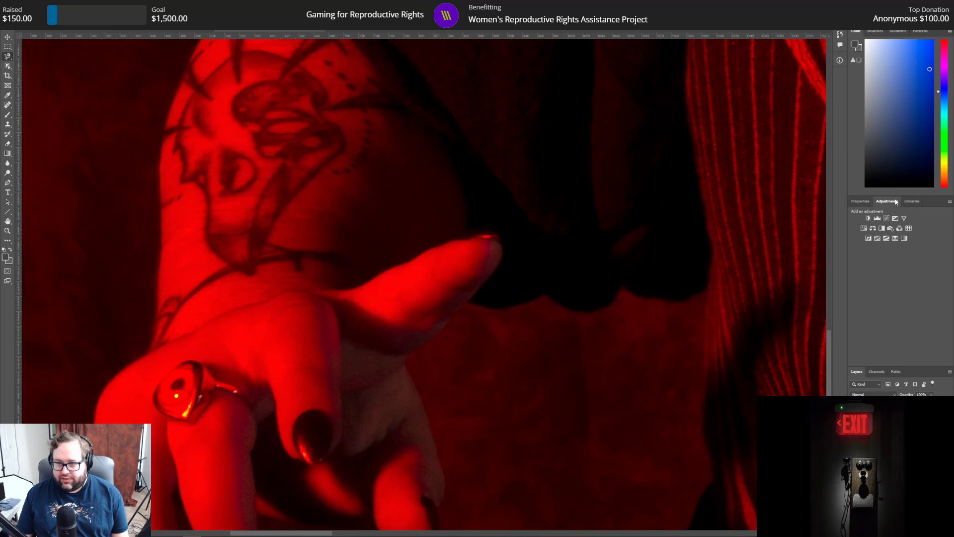
pyautogui.click(864, 229)
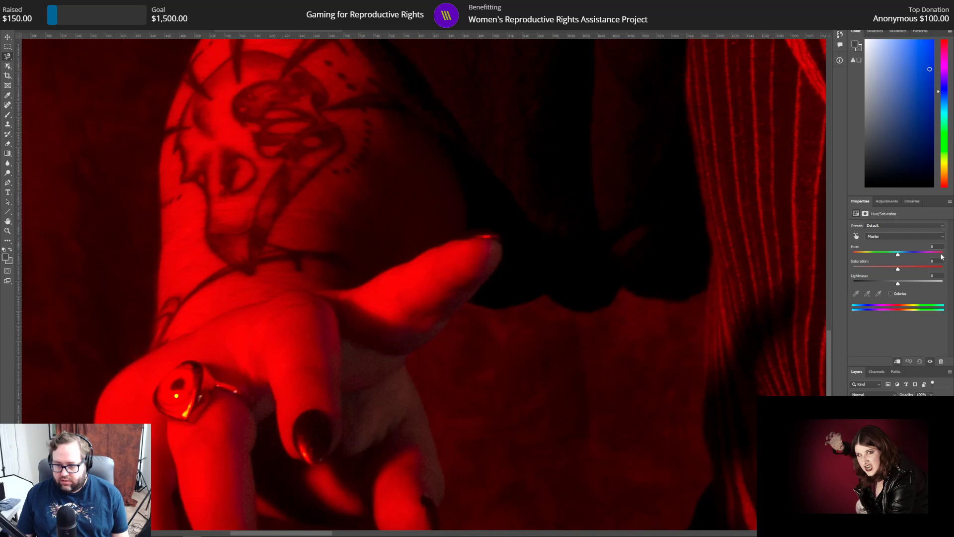
pyautogui.write('59')
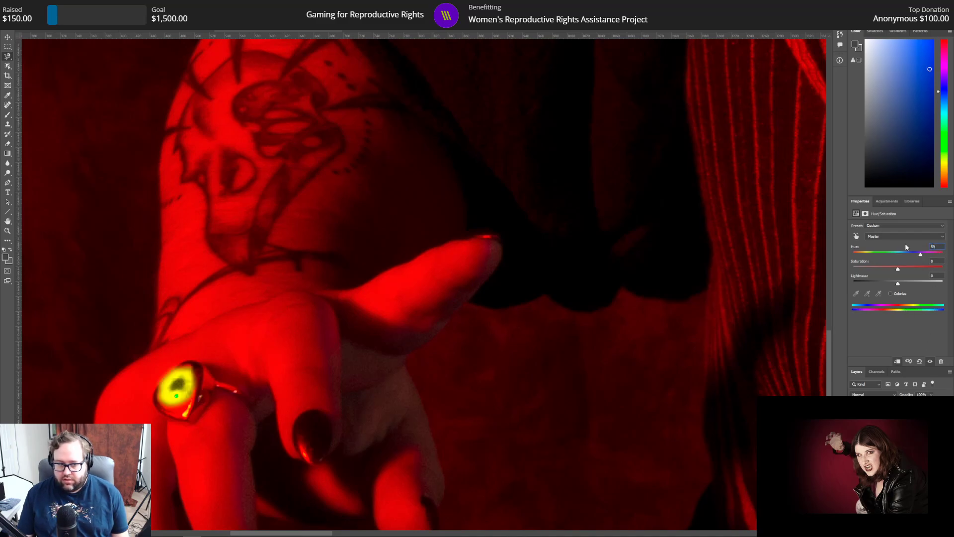
pyautogui.press('Tab')
pyautogui.write('-37')
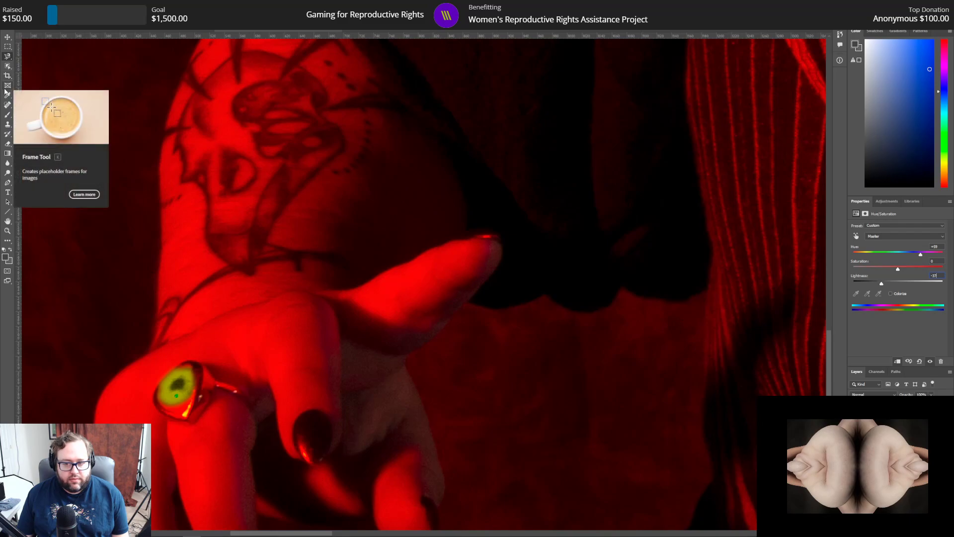
pyautogui.click(890, 437)
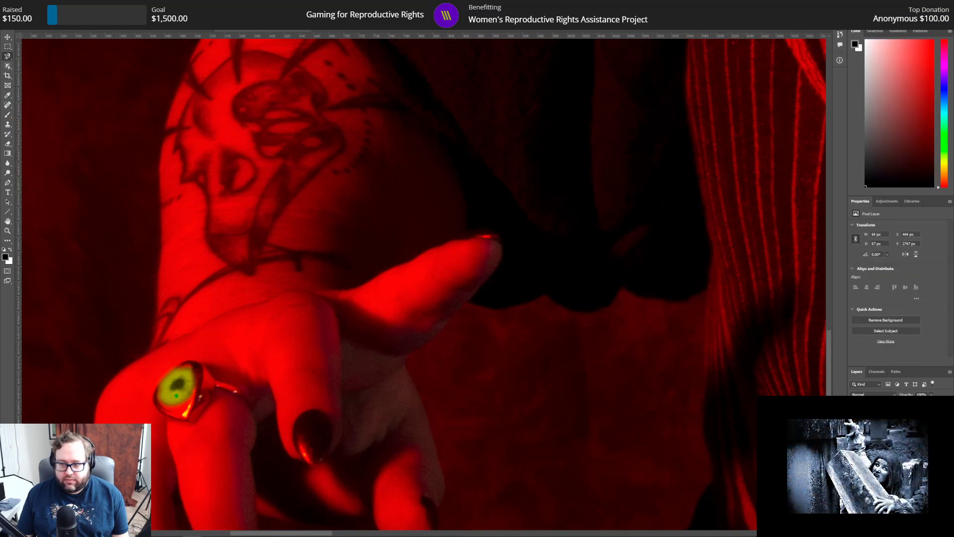
# Step: Lightly erase parts of the ring's recoloured iris layer with the Eraser
pyautogui.click(8, 144)
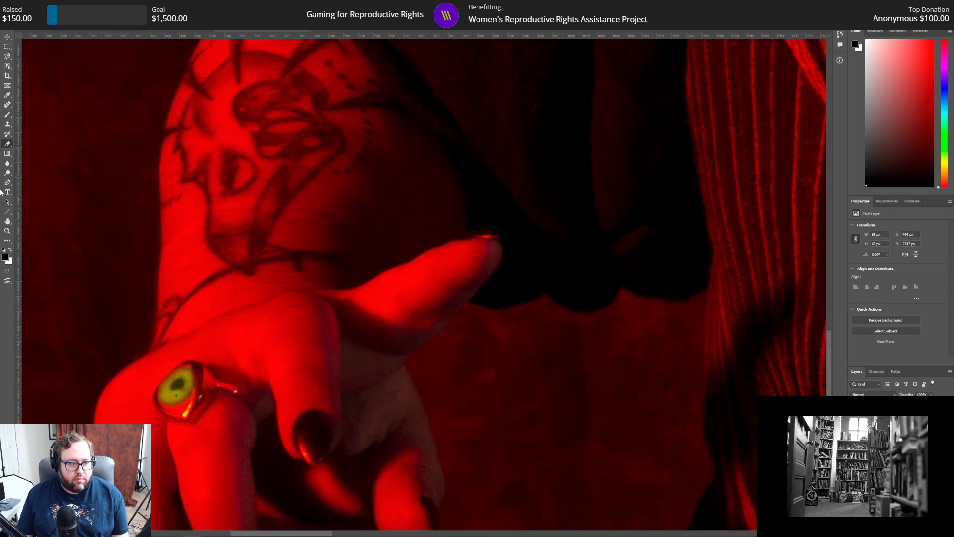
pyautogui.click(8, 231)
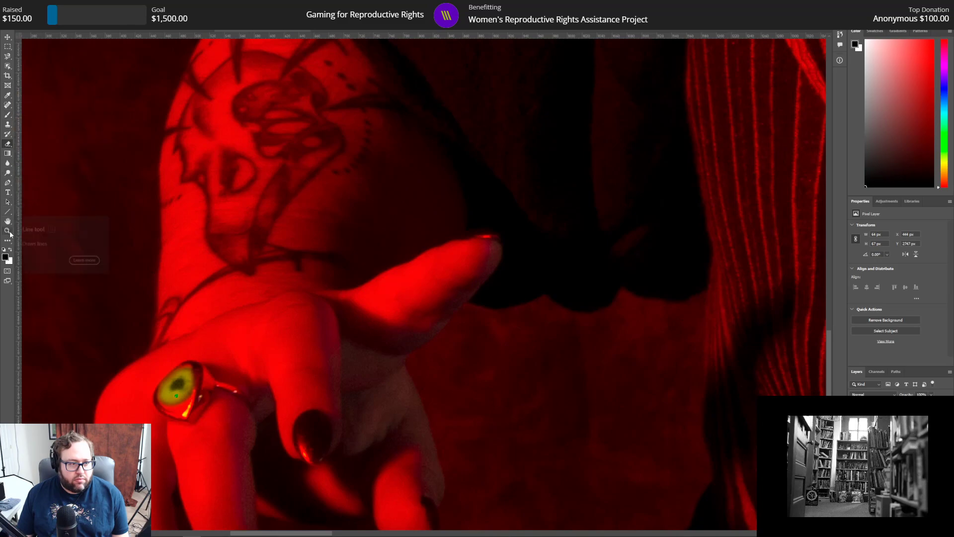
pyautogui.click(181, 395)
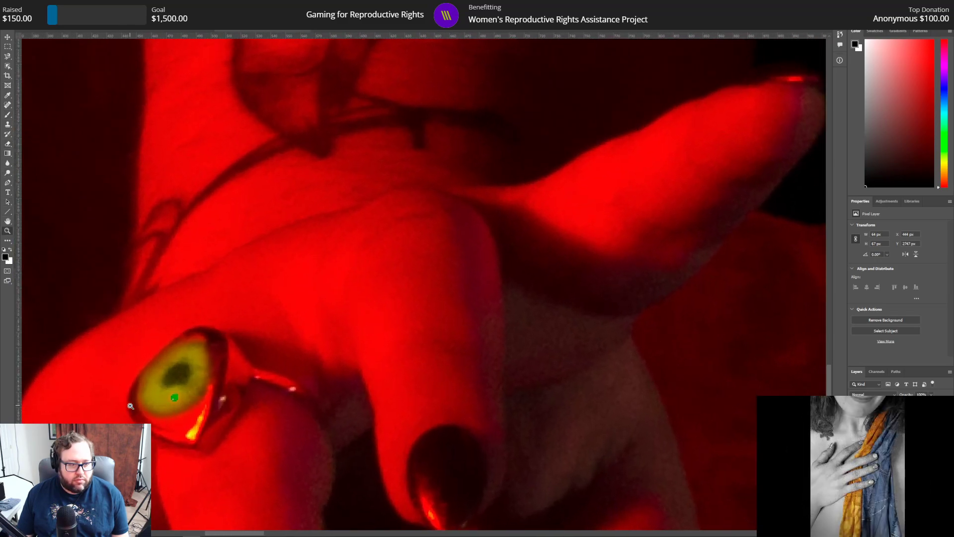
pyautogui.click(181, 394)
pyautogui.click(147, 396)
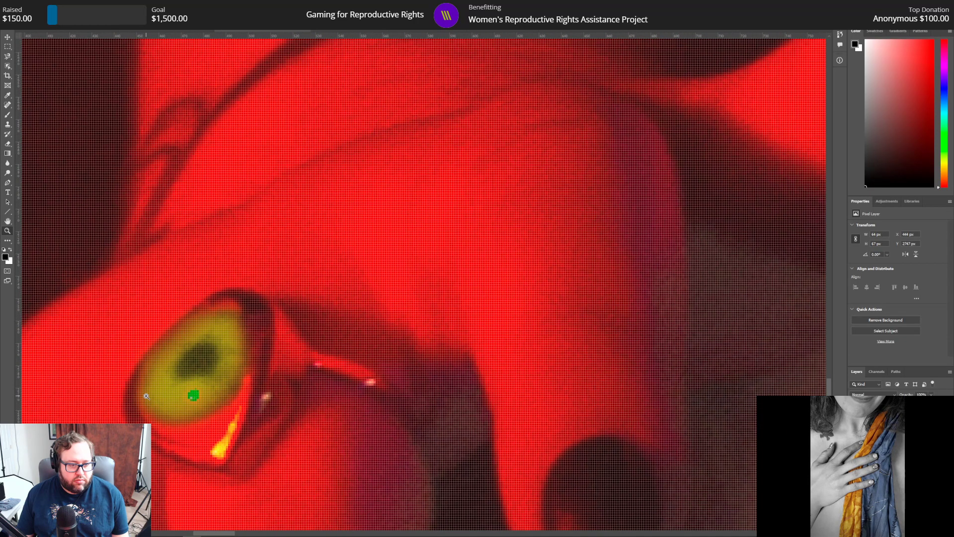
# Step: Clone nearby iris texture over the bright green spot below the ring's pupil, using a smaller Clone Stamp brush with 0% hardness
pyautogui.click(7, 125)
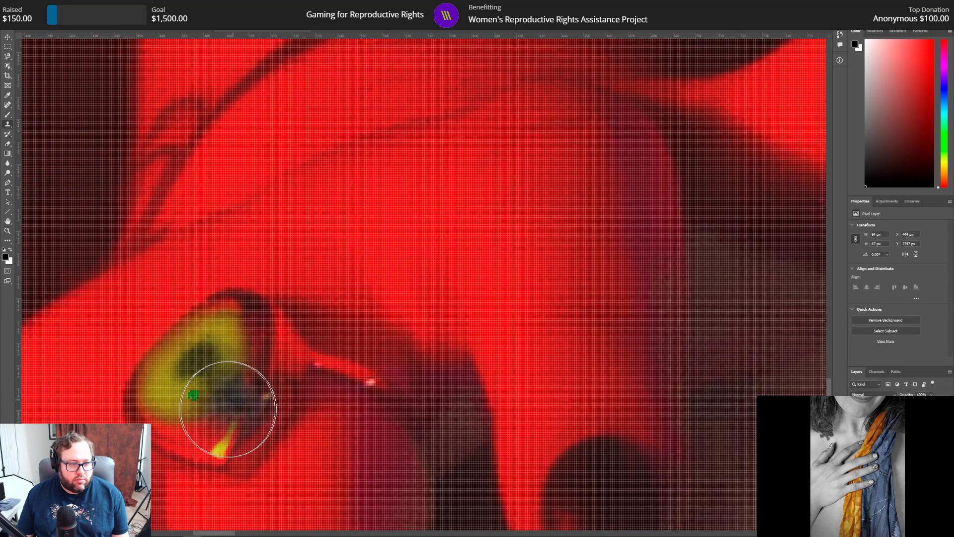
pyautogui.click(37, 17)
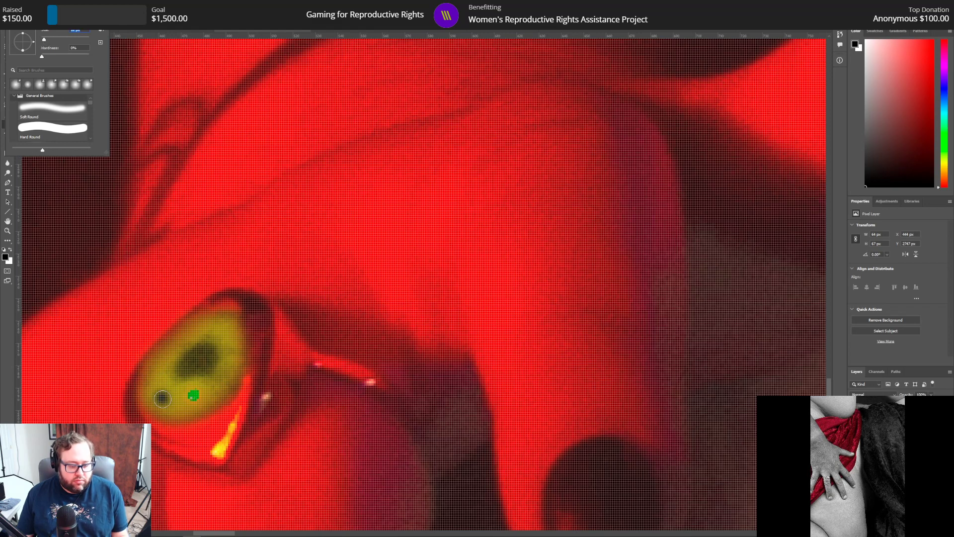
pyautogui.keyDown('alt'); pyautogui.click(169, 398); pyautogui.keyUp('alt')
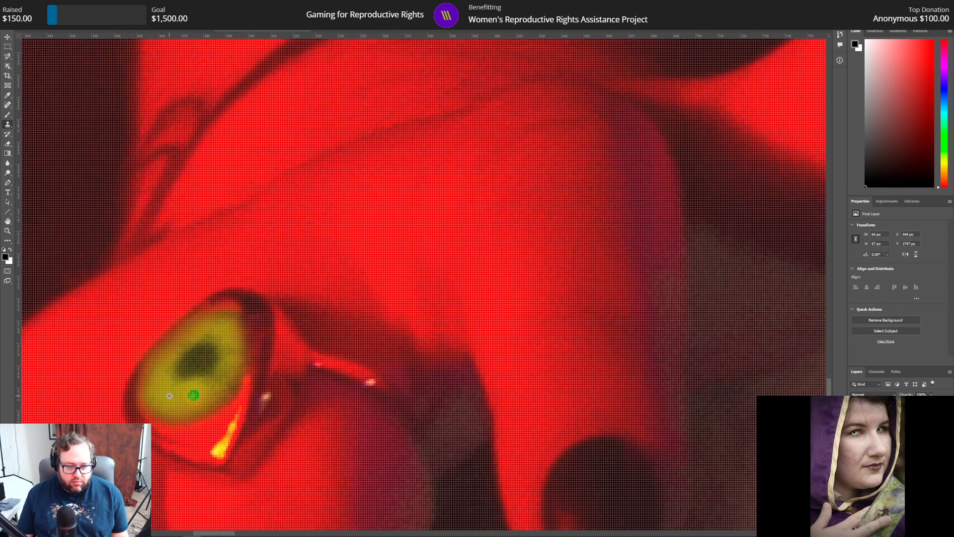
pyautogui.click(193, 397)
pyautogui.moveTo(194, 398); pyautogui.dragTo(213, 389)
pyautogui.click(195, 393)
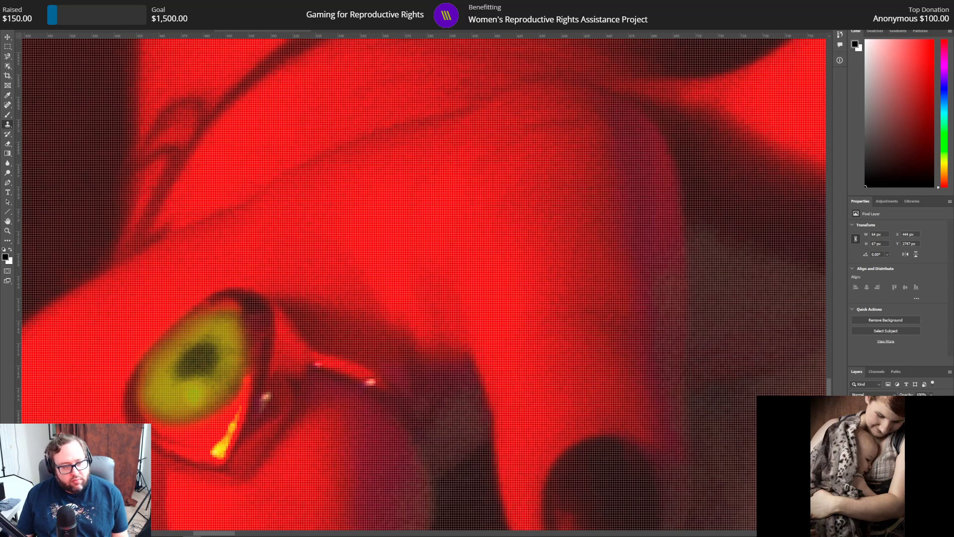
# Step: Undo the Clone Stamp strokes made over the bright green spot on the ring's iris
pyautogui.click(28, 5)
pyautogui.click(36, 12)
pyautogui.click(27, 4)
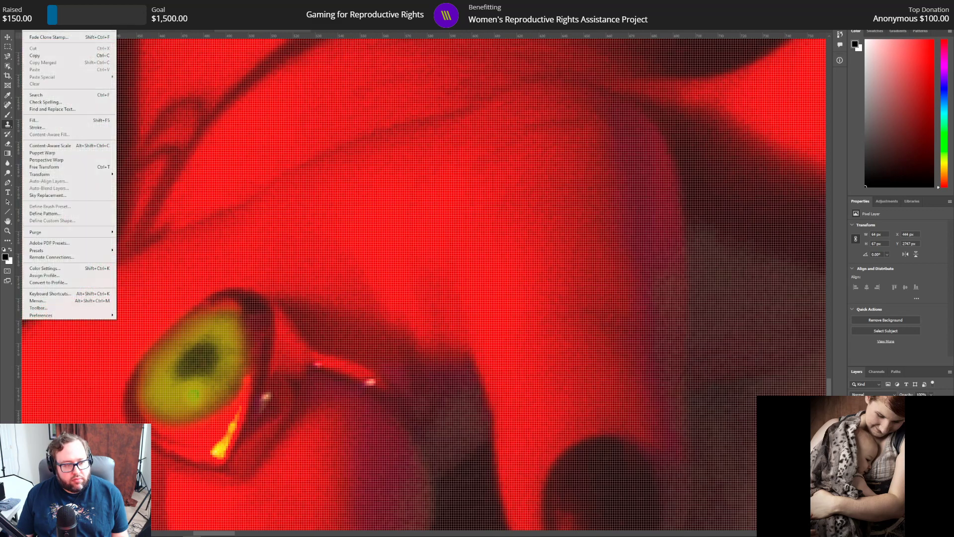
pyautogui.click(193, 395)
pyautogui.click(27, 5)
pyautogui.click(35, 19)
pyautogui.click(27, 4)
pyautogui.click(35, 12)
pyautogui.click(27, 5)
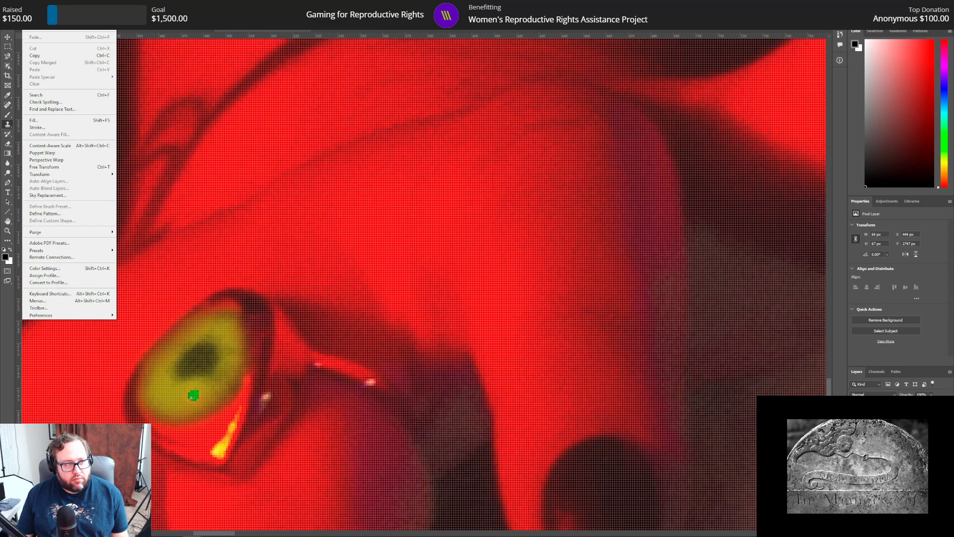
pyautogui.click(36, 12)
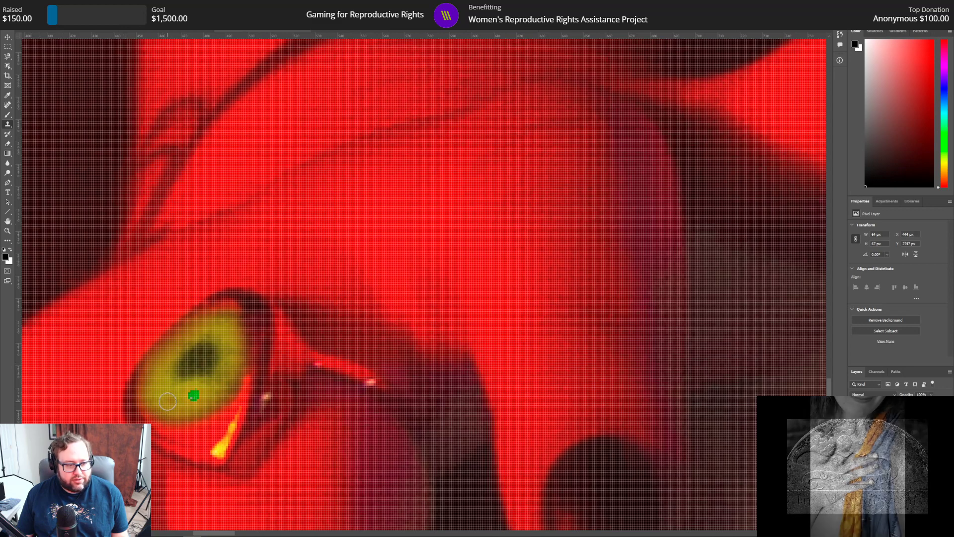
# Step: Clone over the ring iris's green spot again and check the retouch against the whole portrait and up close
pyautogui.click(193, 395)
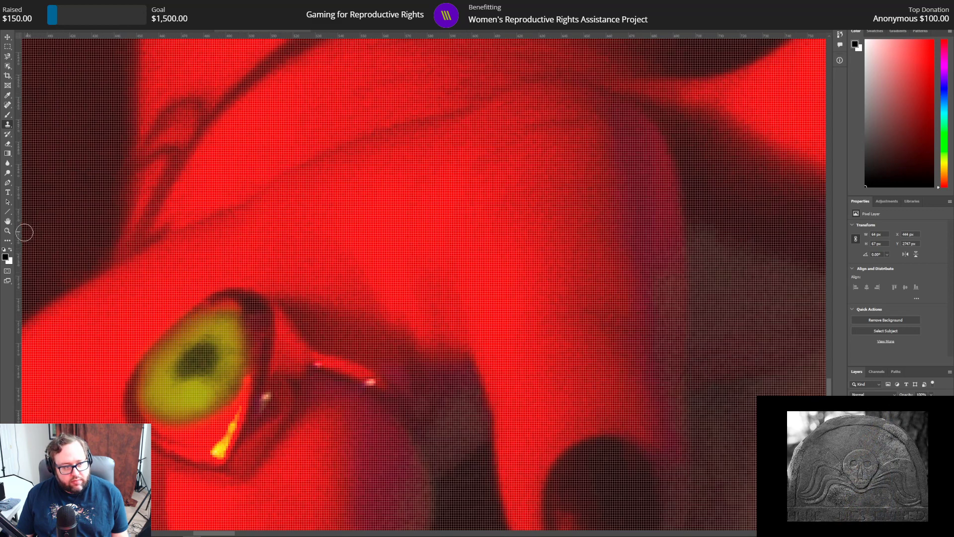
pyautogui.click(8, 232)
pyautogui.hotkey('ctrl', '0')
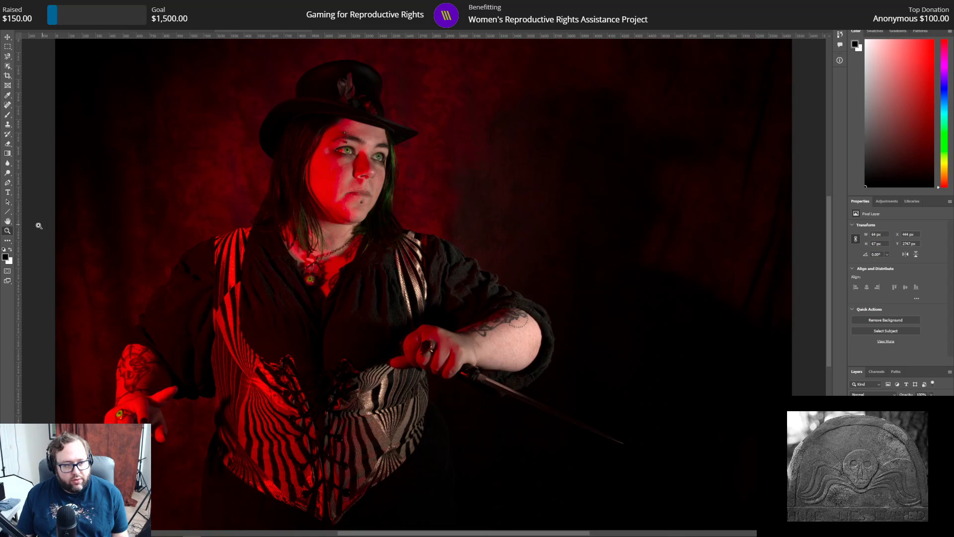
pyautogui.click(108, 412)
pyautogui.click(107, 412)
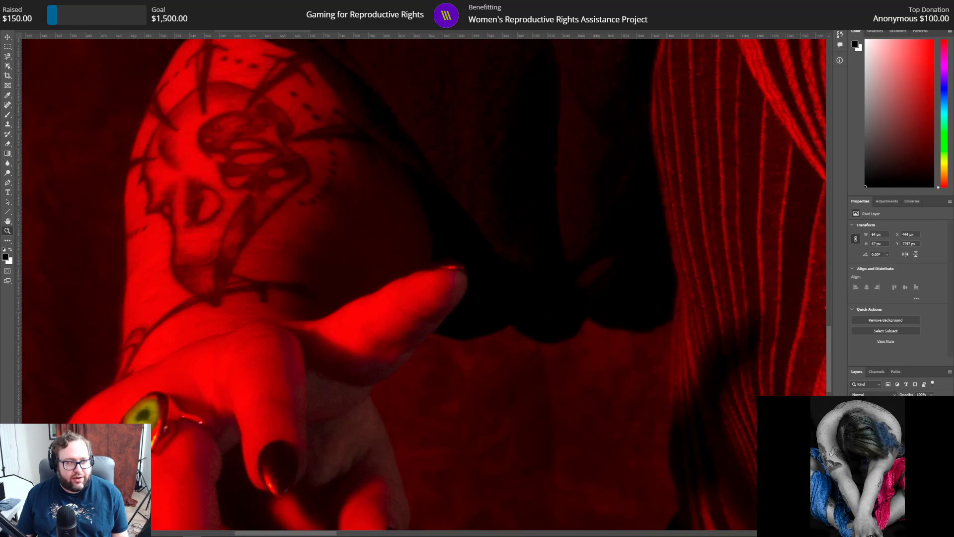
# Step: Step back through the image history to the first Clone Stamp state after the eraser strokes
pyautogui.click(840, 35)
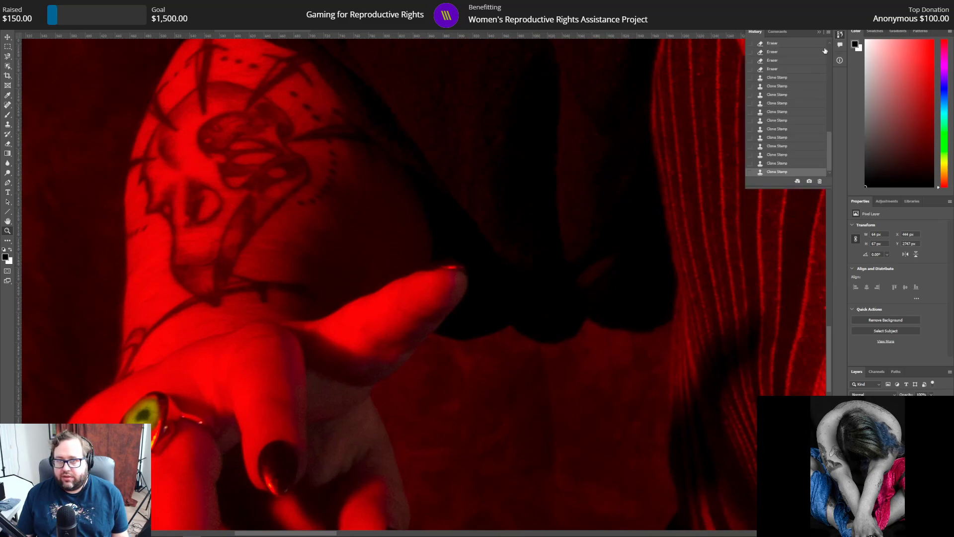
pyautogui.click(779, 103)
pyautogui.click(781, 86)
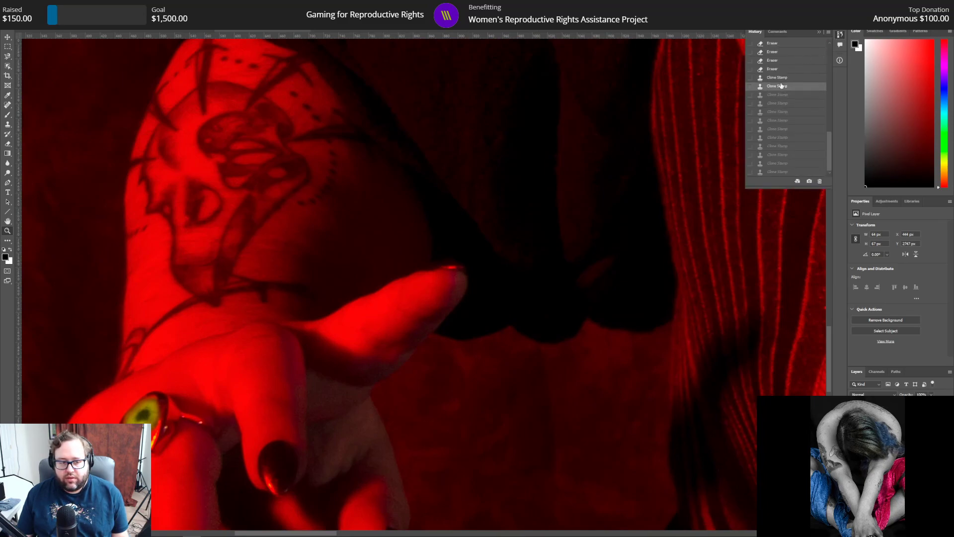
pyautogui.click(786, 78)
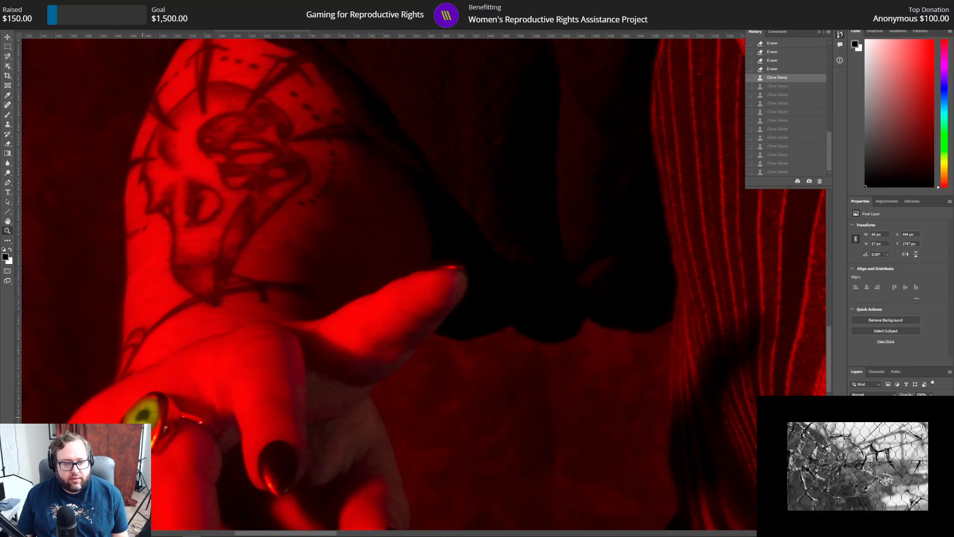
# Step: Cover the green spot on the ring's iris with Clone Stamp dabs sampled from the yellow-green area beside it
pyautogui.click(141, 433)
pyautogui.click(140, 433)
pyautogui.click(138, 432)
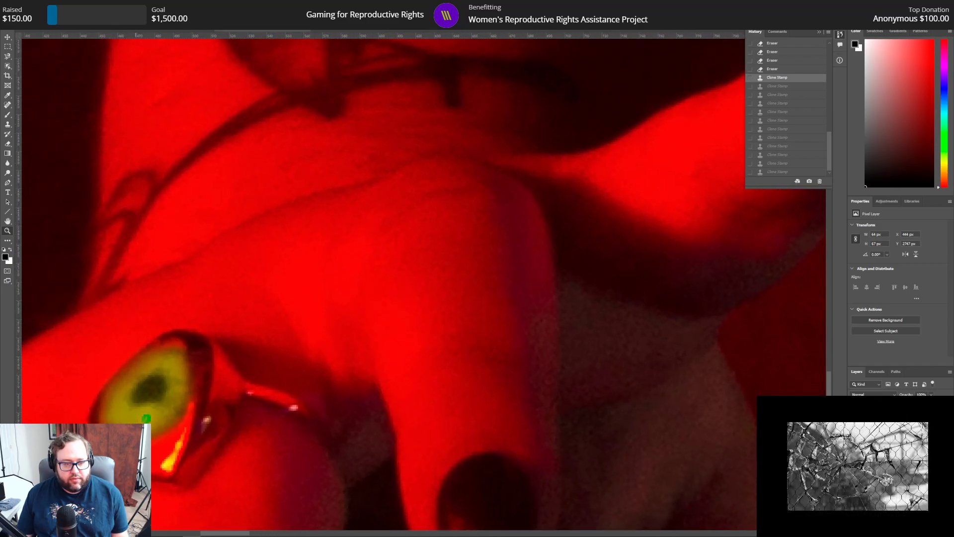
pyautogui.click(136, 433)
pyautogui.click(134, 432)
pyautogui.click(132, 431)
pyautogui.click(128, 431)
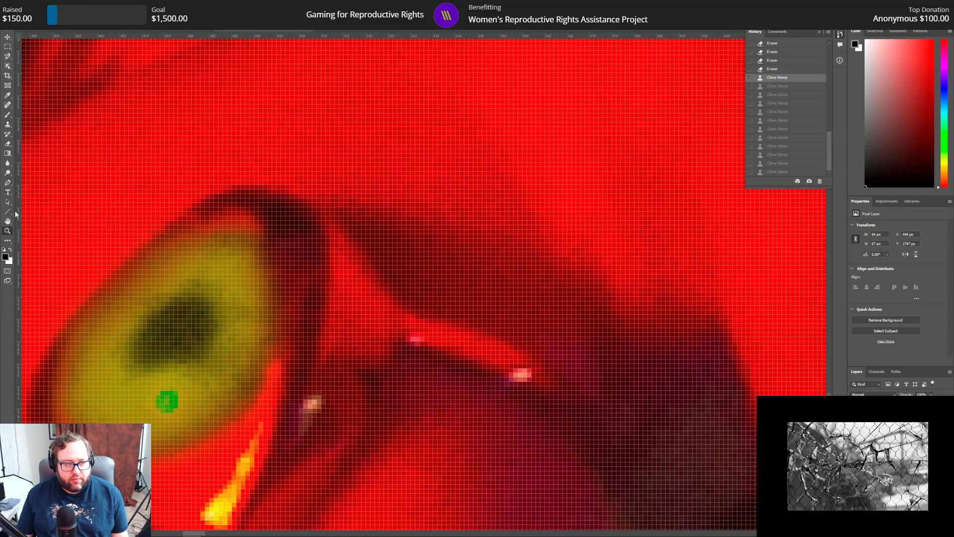
pyautogui.click(7, 125)
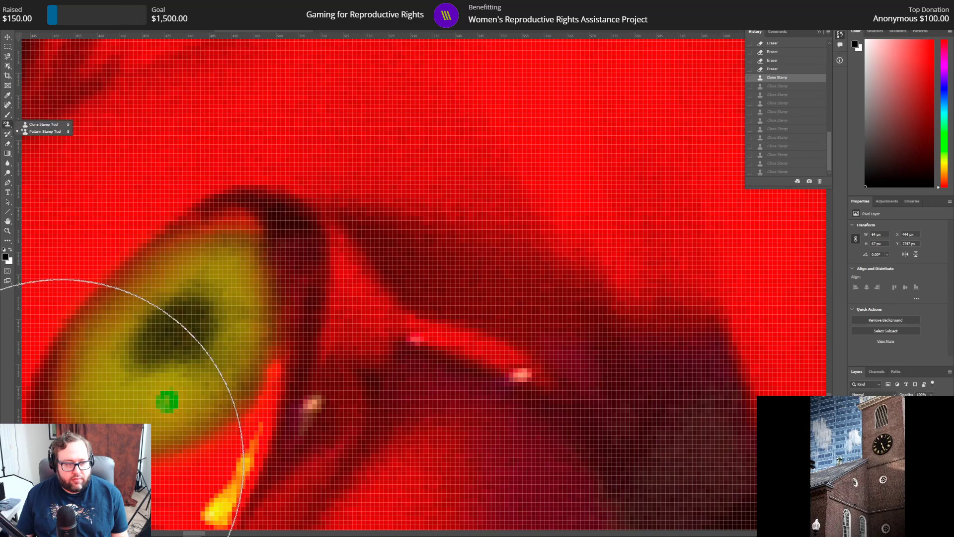
pyautogui.keyDown('alt'); pyautogui.click(102, 397); pyautogui.keyUp('alt')
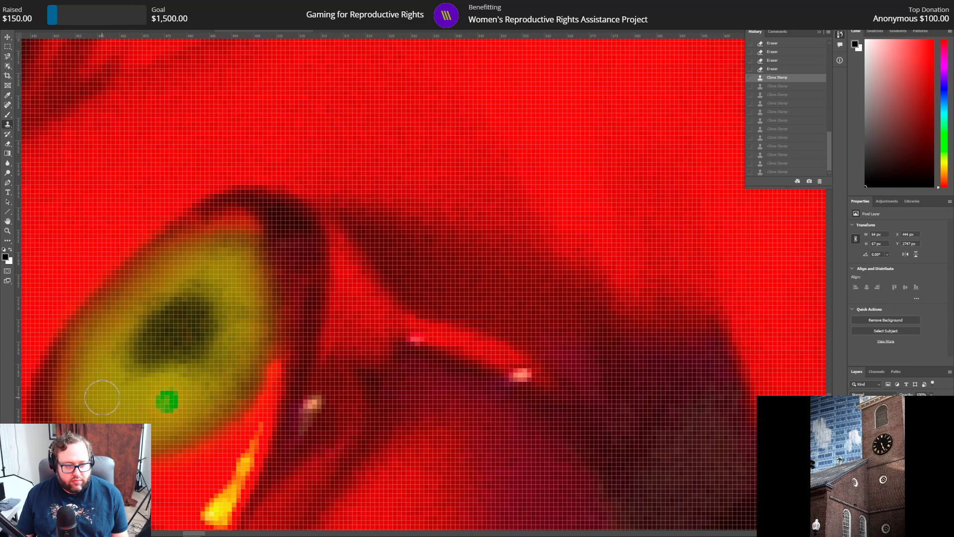
pyautogui.click(163, 401)
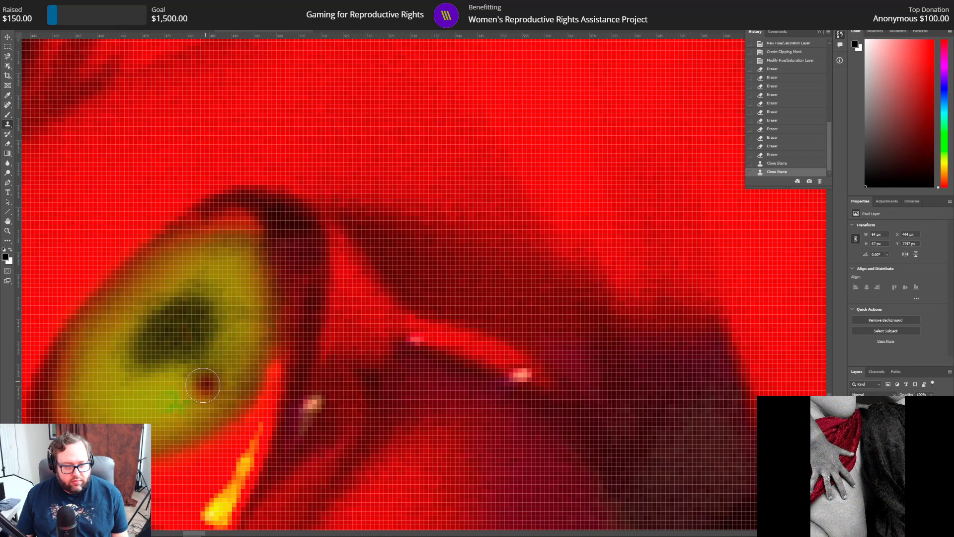
pyautogui.click(221, 376)
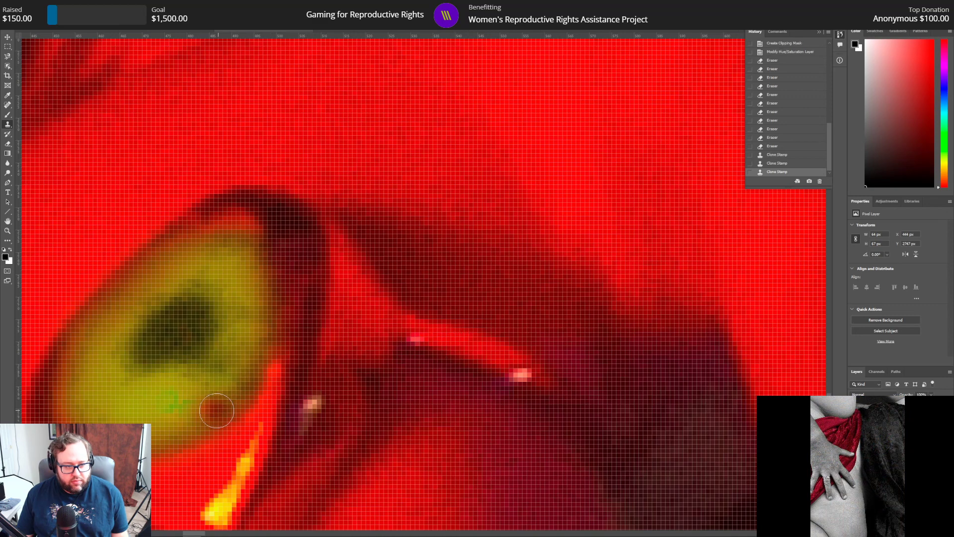
# Step: Undo the last Clone Stamp dab and clone over the leftover green below the ring's pupil
pyautogui.click(28, 5)
pyautogui.click(38, 12)
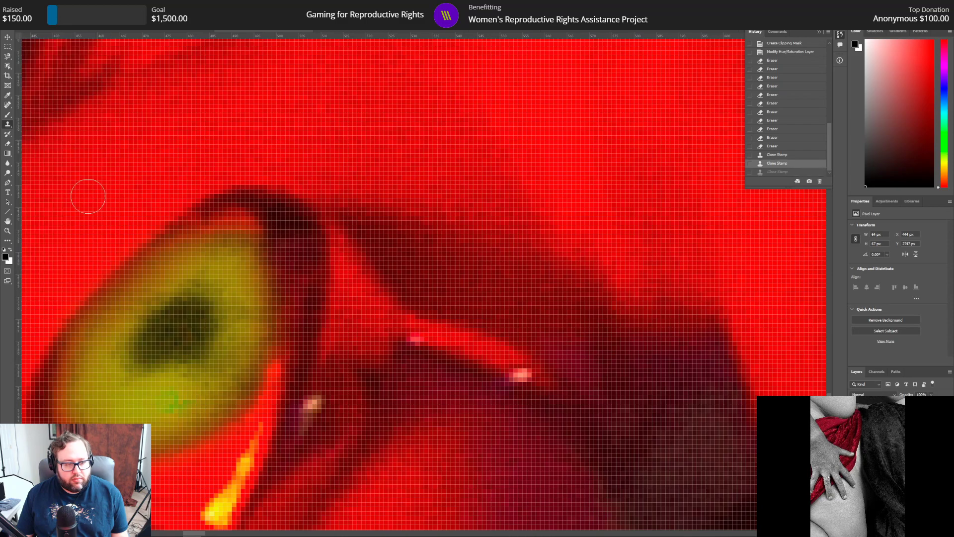
pyautogui.click(196, 398)
pyautogui.moveTo(196, 398); pyautogui.dragTo(162, 399)
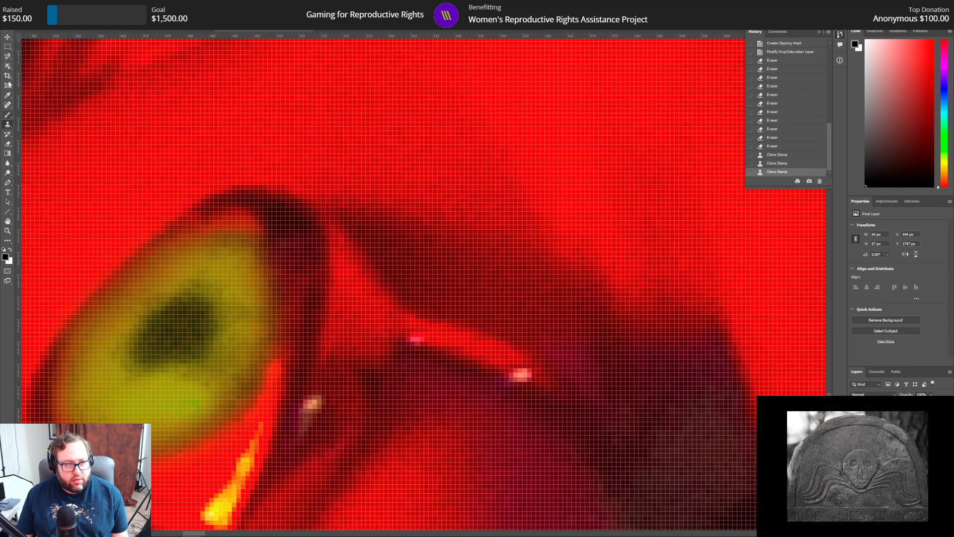
# Step: Check the cloned ring iris, then revert the image history to the last Eraser state, before the Clone Stamp strokes
pyautogui.click(8, 231)
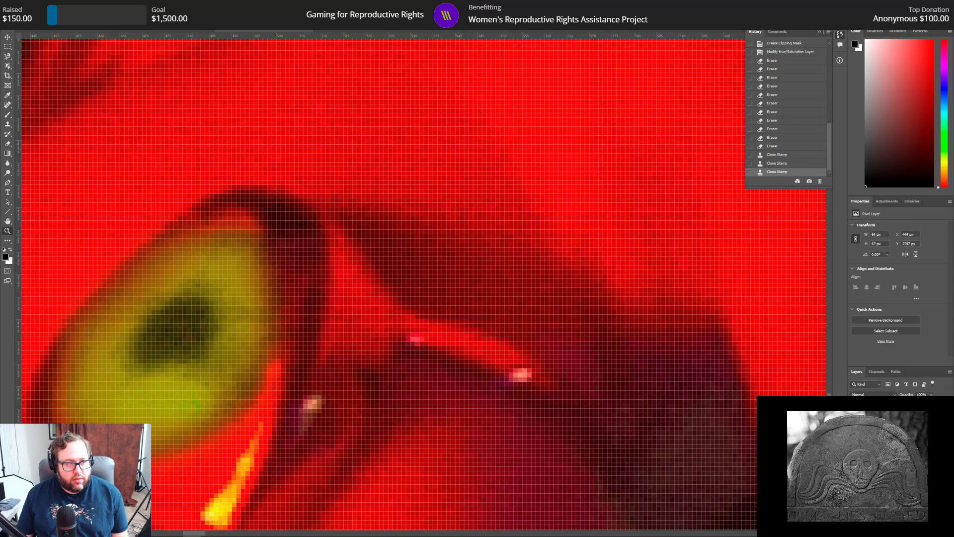
pyautogui.click(185, 362)
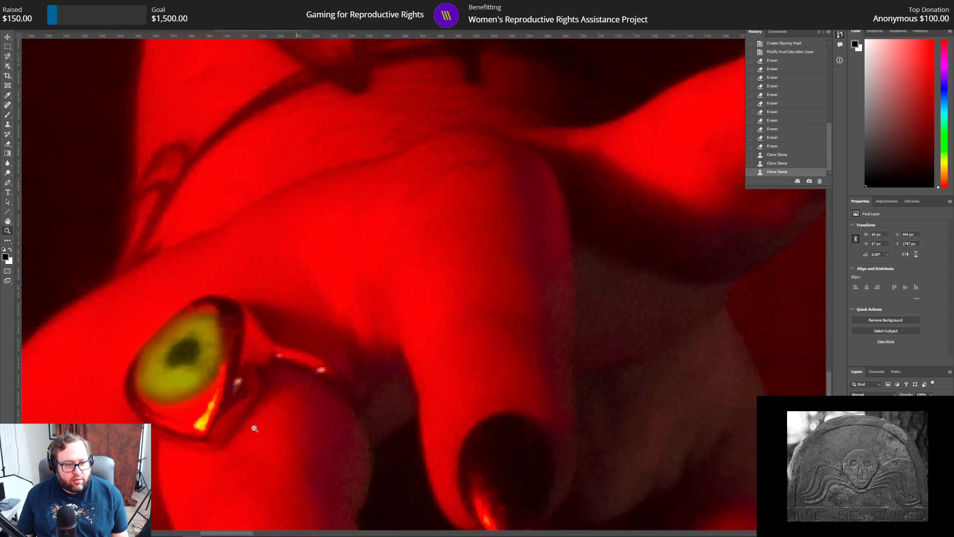
pyautogui.keyDown('alt'); pyautogui.click(254, 429); pyautogui.keyUp('alt')
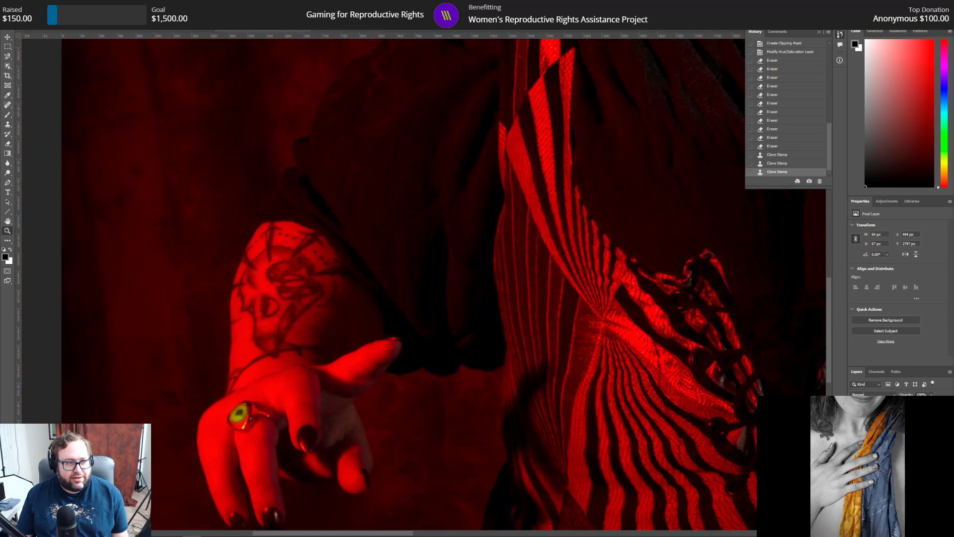
pyautogui.click(231, 416)
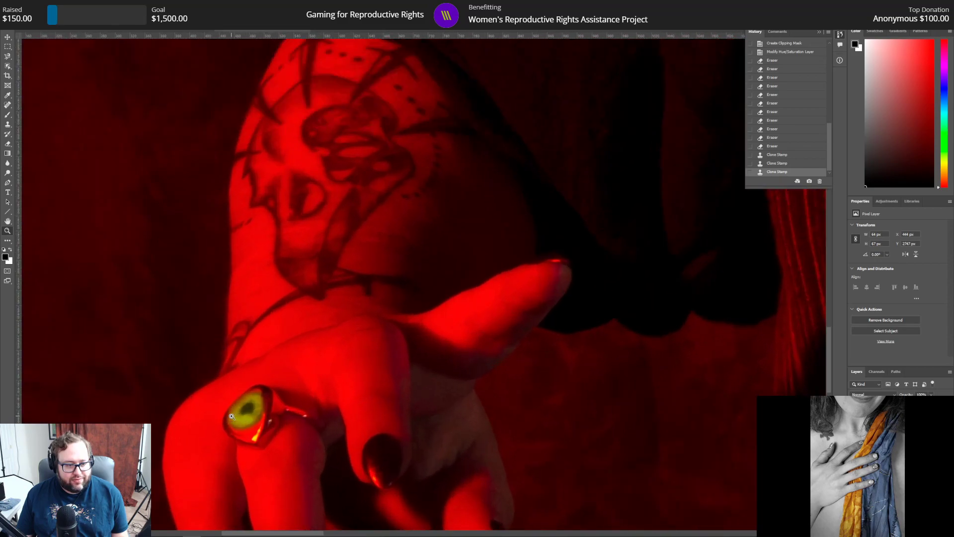
pyautogui.click(232, 416)
pyautogui.click(231, 417)
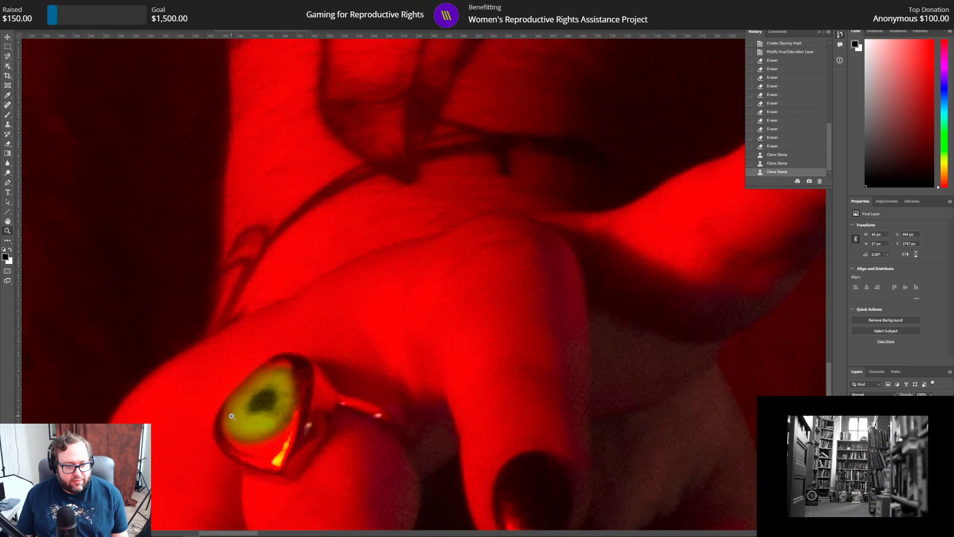
pyautogui.click(27, 5)
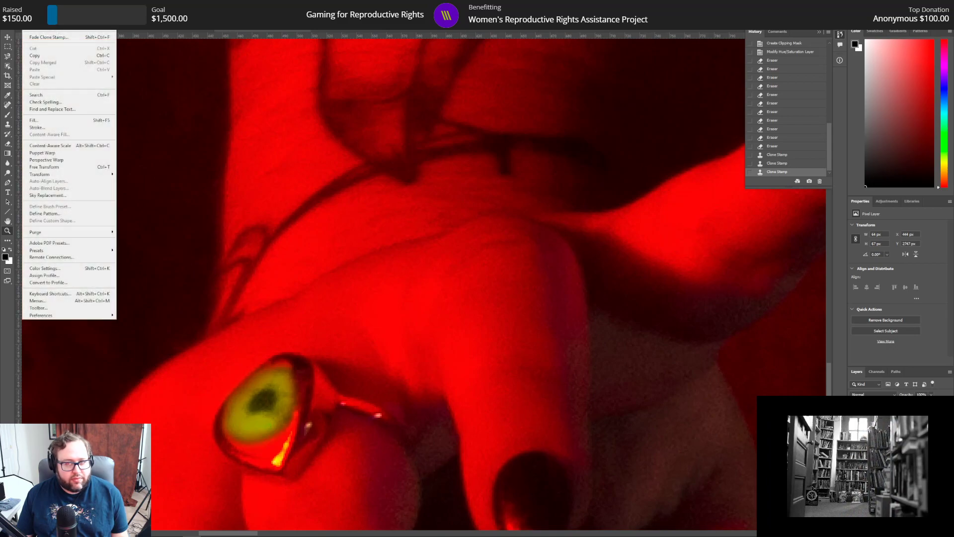
pyautogui.click(829, 154)
pyautogui.click(776, 164)
pyautogui.click(777, 155)
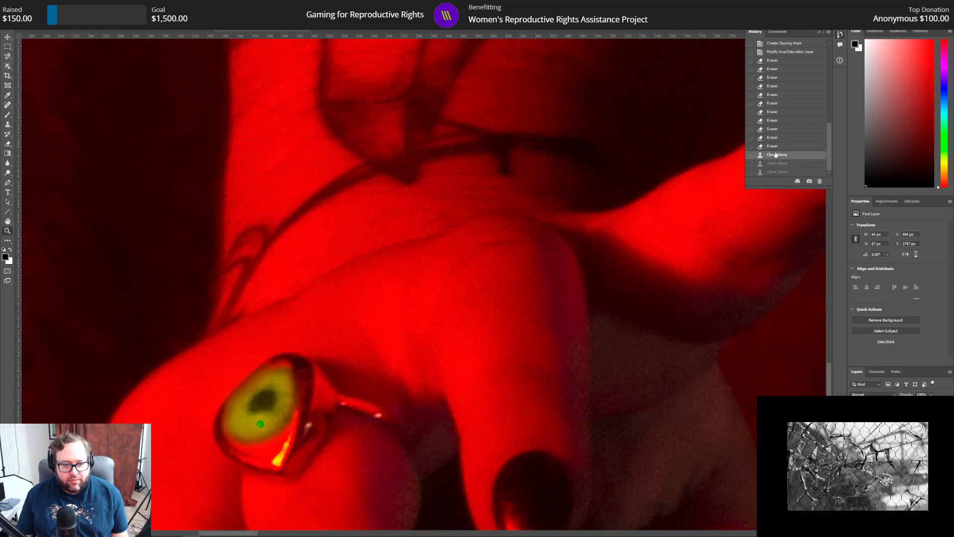
pyautogui.click(775, 146)
pyautogui.click(779, 157)
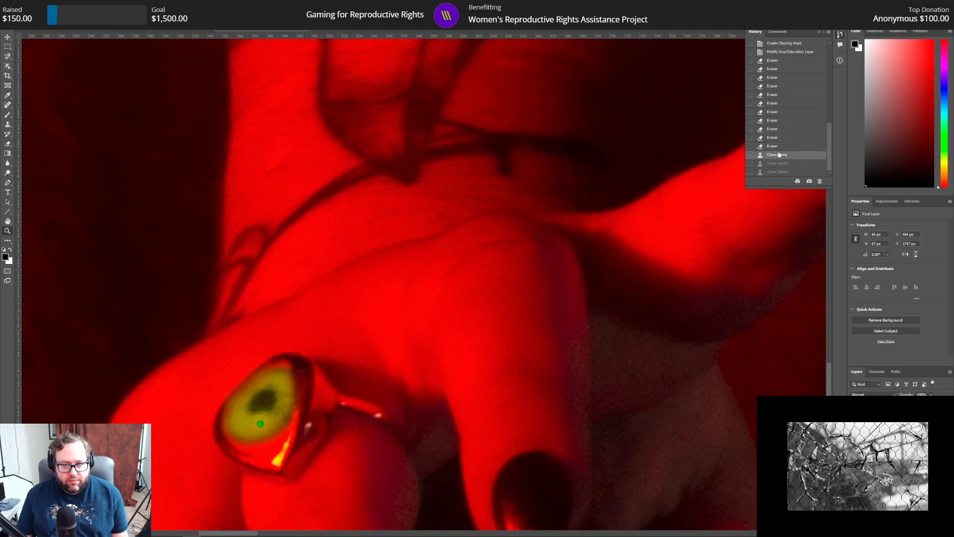
pyautogui.click(779, 146)
pyautogui.click(779, 139)
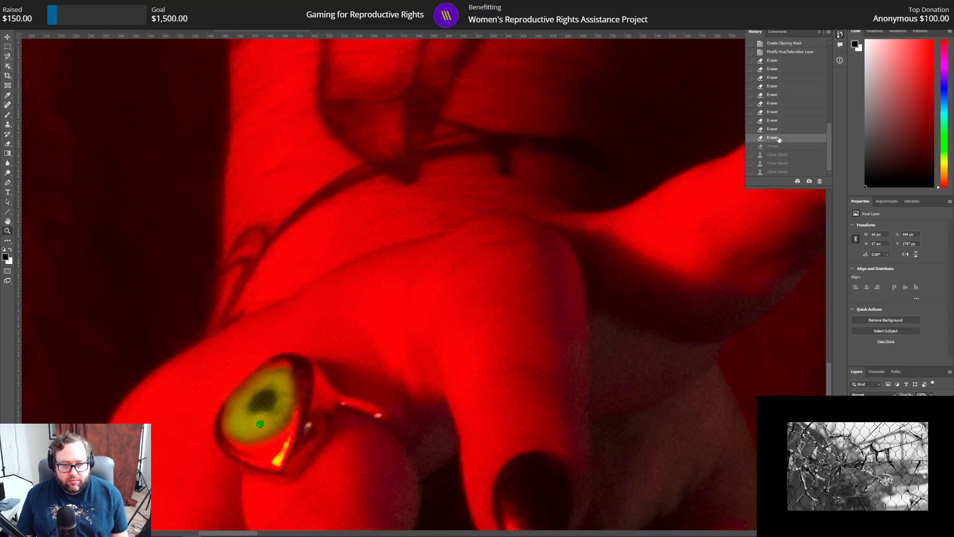
pyautogui.click(779, 147)
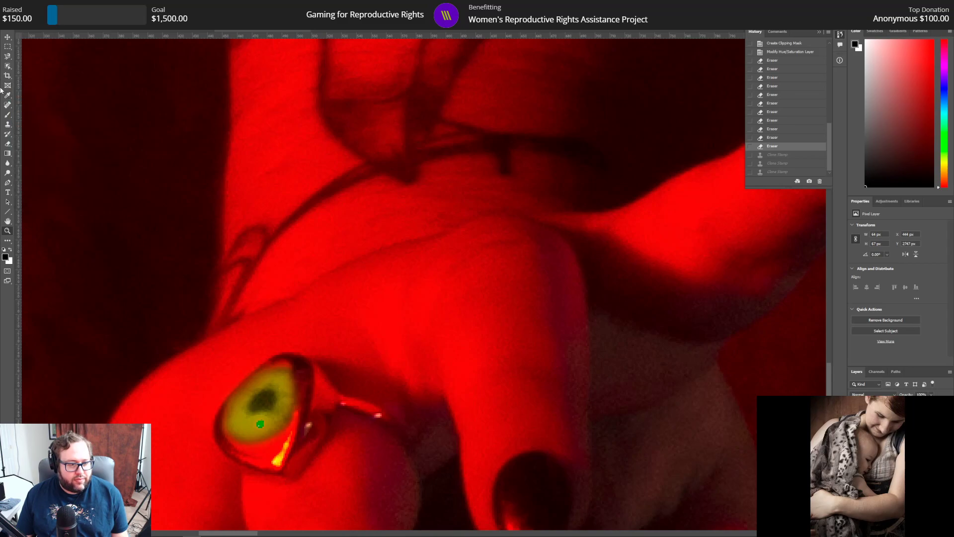
# Step: Try covering the green spot below the ring's pupil with Clone Stamp strokes from the neighbouring iris, undoing each attempt
pyautogui.click(7, 124)
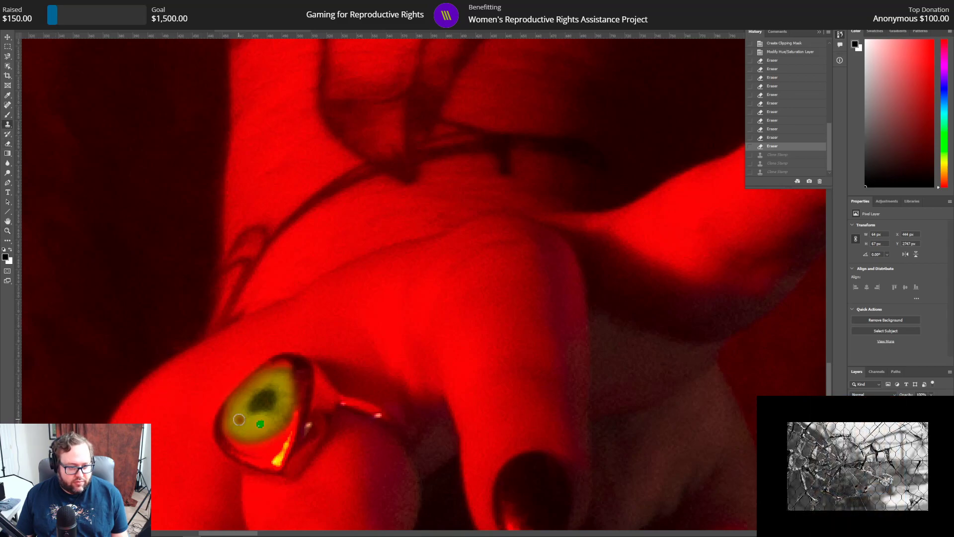
pyautogui.keyDown('alt'); pyautogui.click(247, 424); pyautogui.keyUp('alt')
pyautogui.moveTo(257, 425); pyautogui.dragTo(267, 423)
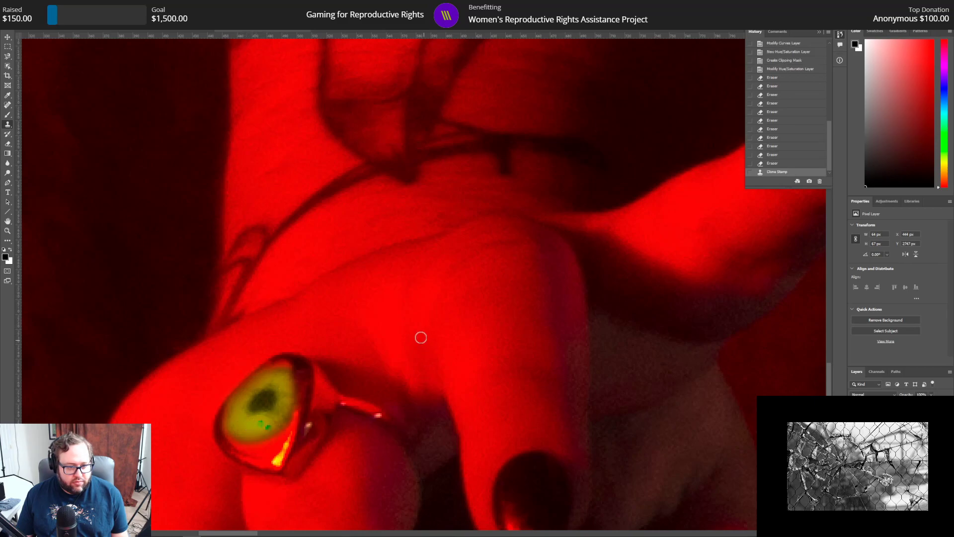
pyautogui.click(15, 5)
pyautogui.click(36, 13)
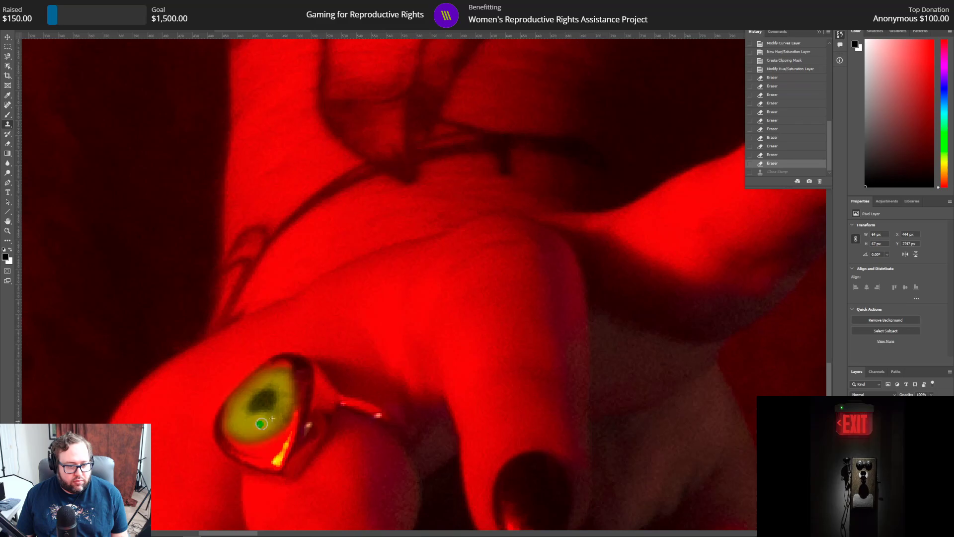
pyautogui.click(255, 423)
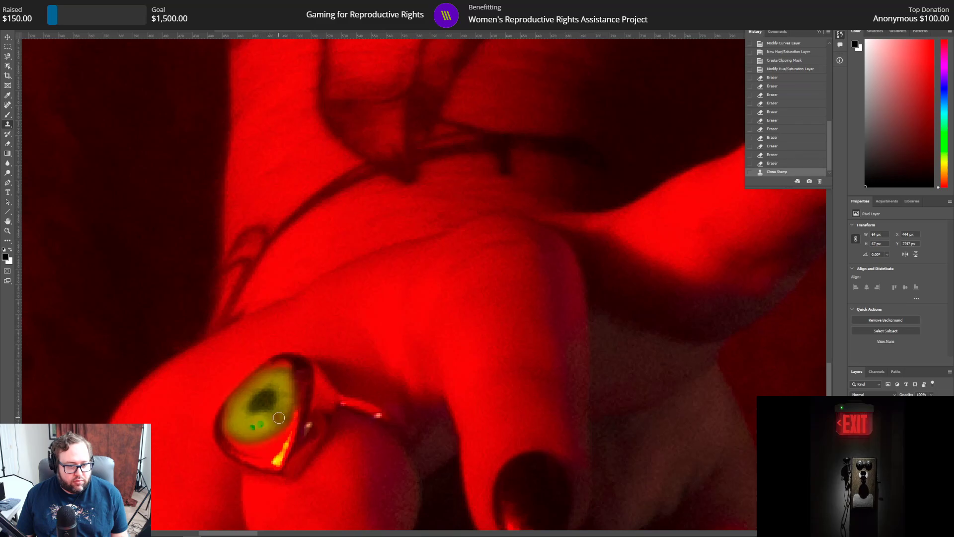
pyautogui.click(27, 6)
pyautogui.click(42, 18)
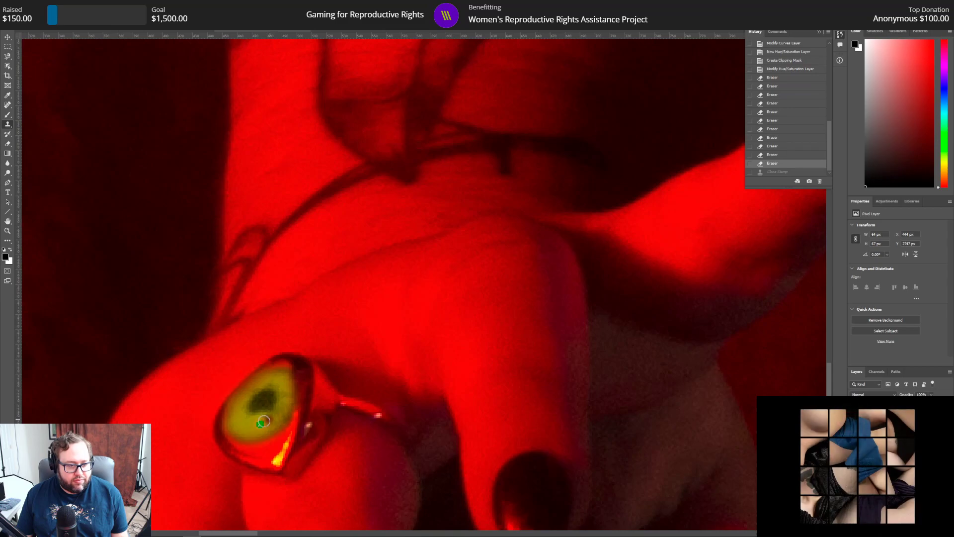
# Step: Dab over the green spot below the ring's pupil with the Clone Stamp, blending in yellow-green from the surrounding iris
pyautogui.click(260, 424)
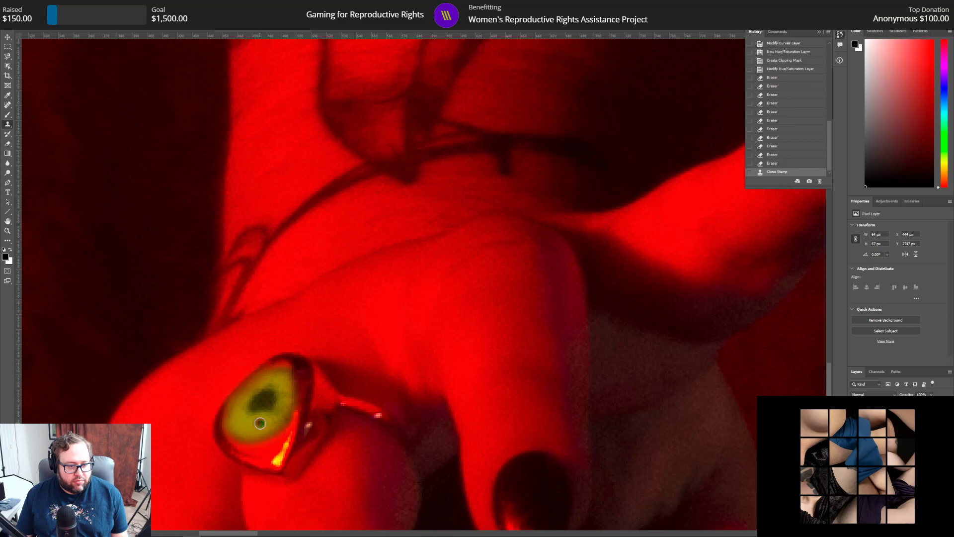
pyautogui.click(260, 423)
pyautogui.click(260, 423)
pyautogui.click(260, 423)
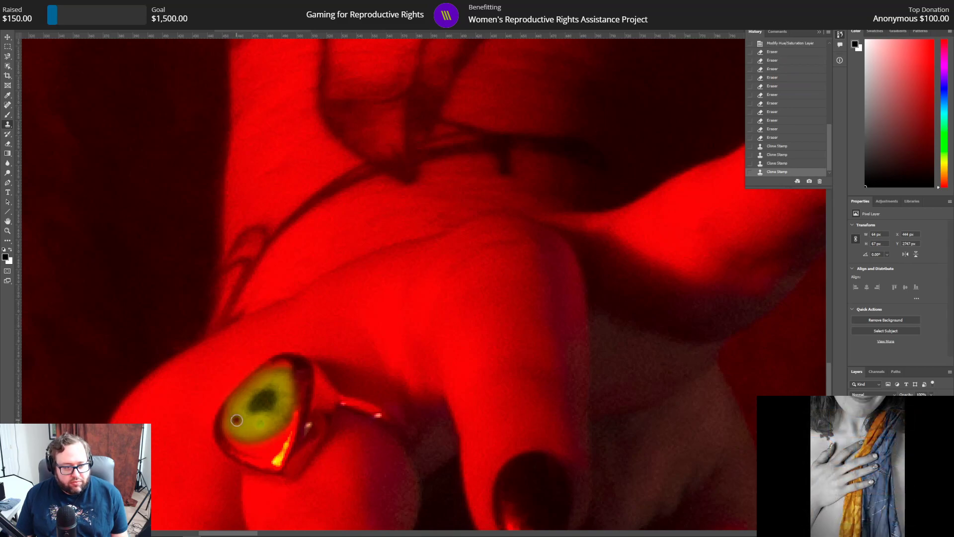
pyautogui.click(259, 425)
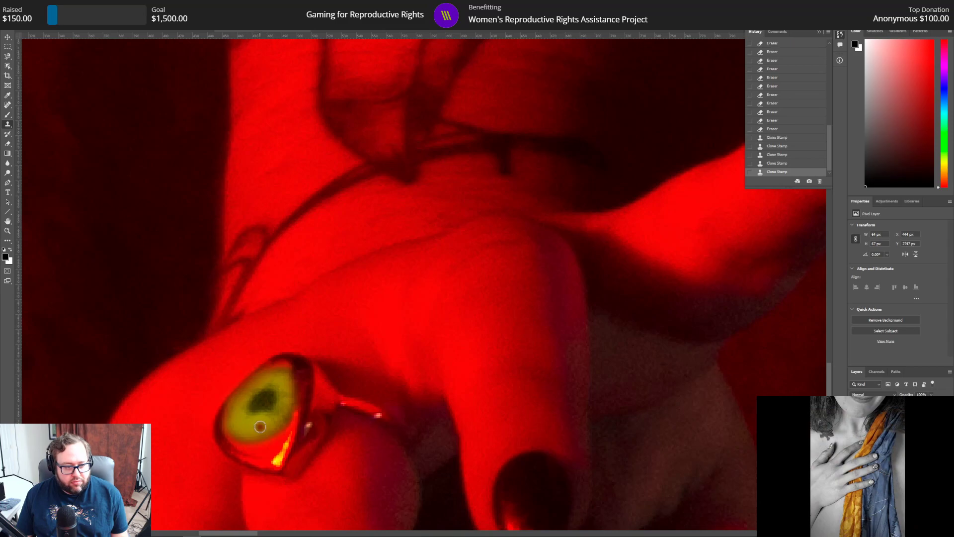
pyautogui.keyDown('alt'); pyautogui.click(271, 412); pyautogui.keyUp('alt')
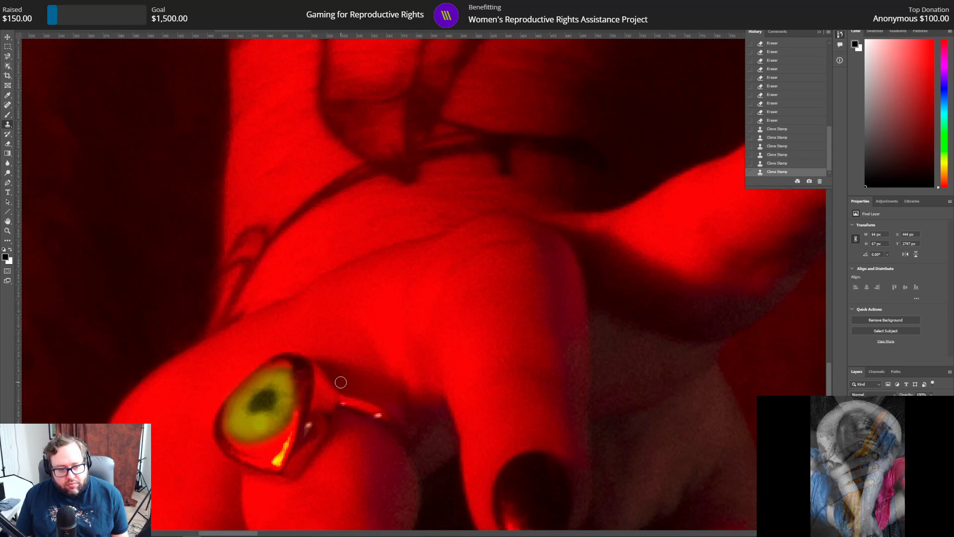
pyautogui.click(248, 425)
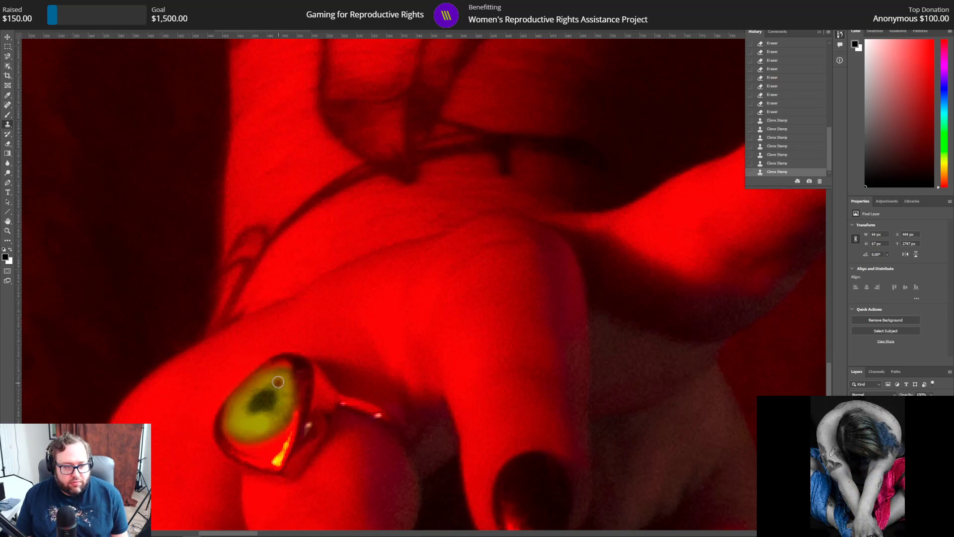
pyautogui.click(261, 422)
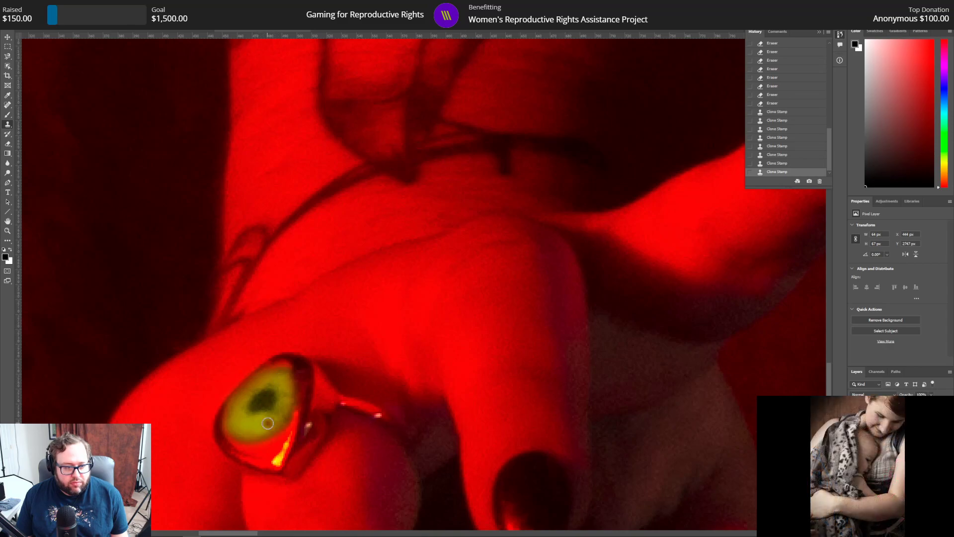
pyautogui.click(247, 433)
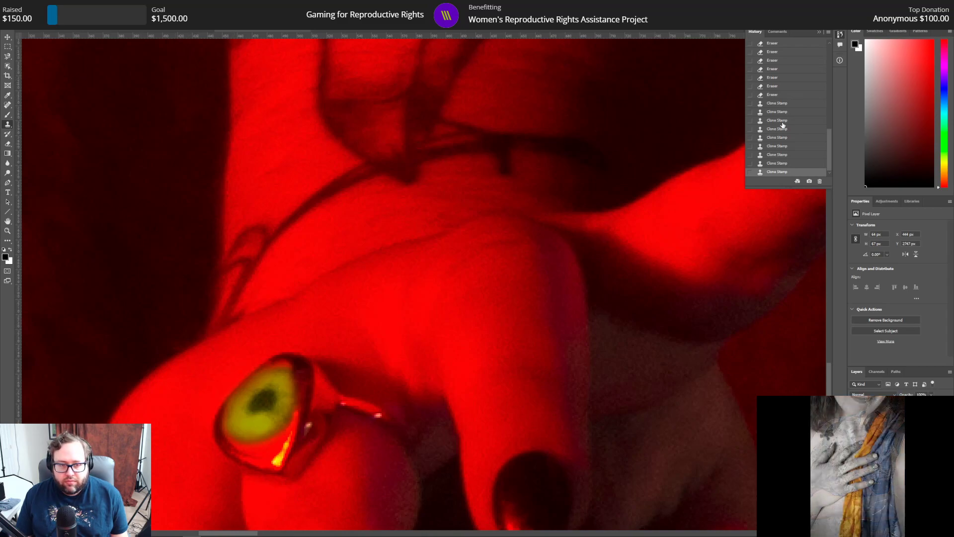
# Step: Step back through the image history to the second Clone Stamp state after the eraser strokes
pyautogui.click(782, 120)
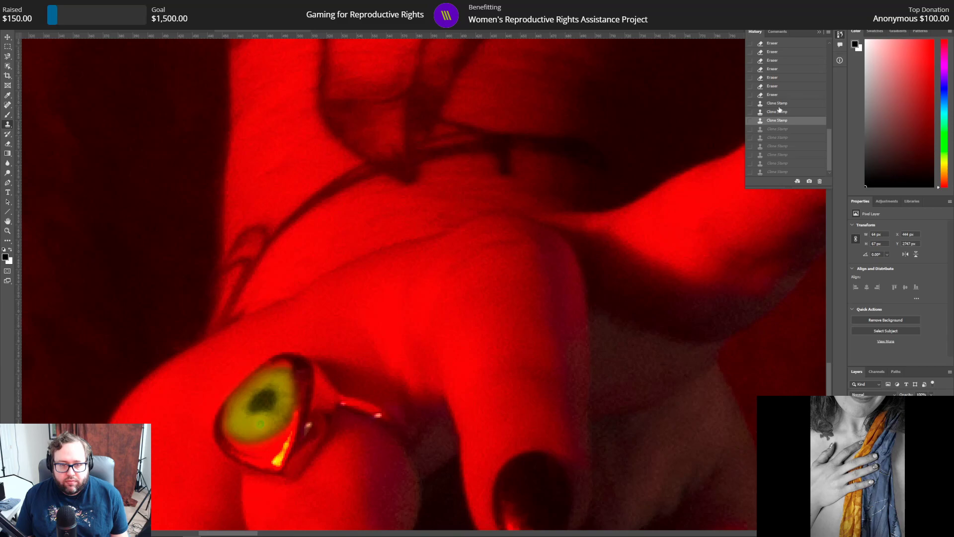
pyautogui.click(779, 104)
pyautogui.click(780, 112)
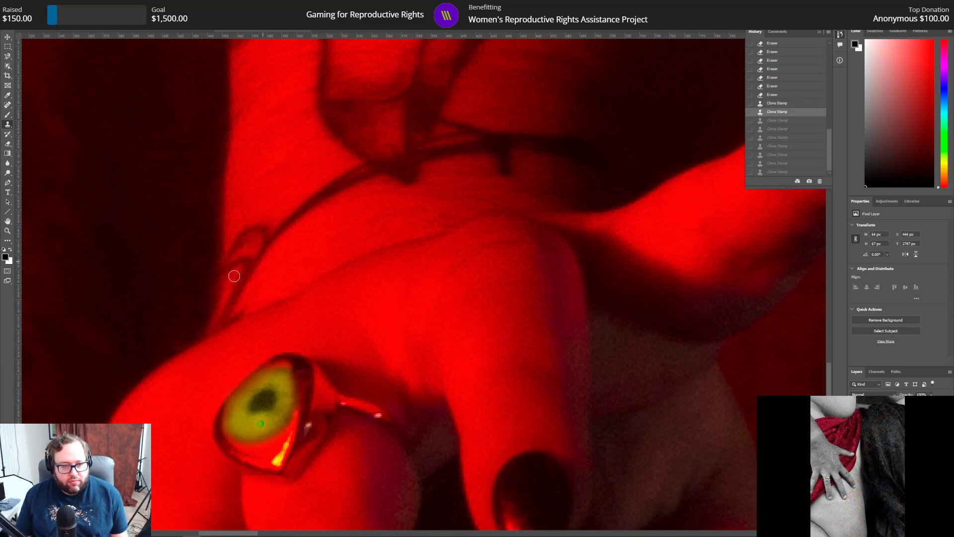
# Step: Try a Clone Stamp dab sampled beside the pupil over the remaining green spot, and undo it
pyautogui.keyDown('alt'); pyautogui.click(280, 410); pyautogui.keyUp('alt')
pyautogui.click(261, 424)
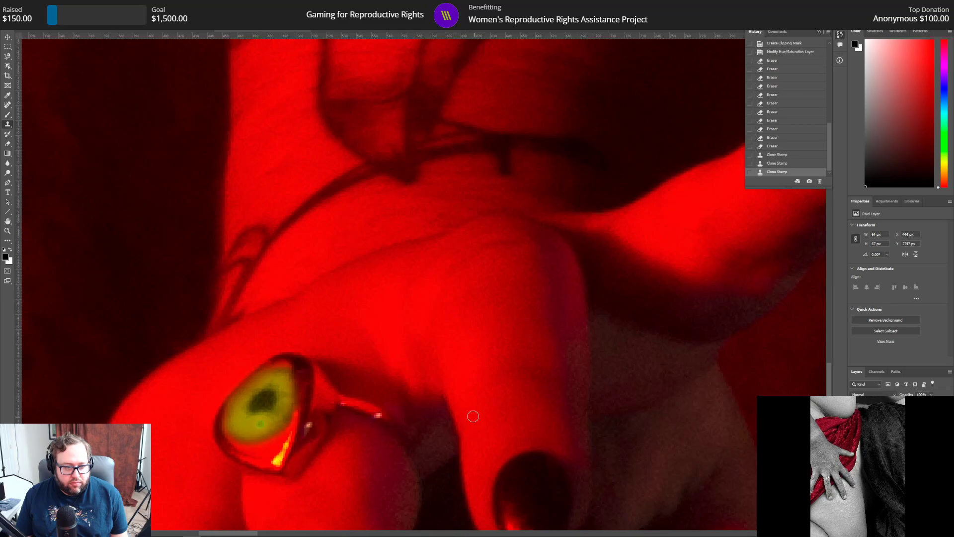
pyautogui.click(26, 4)
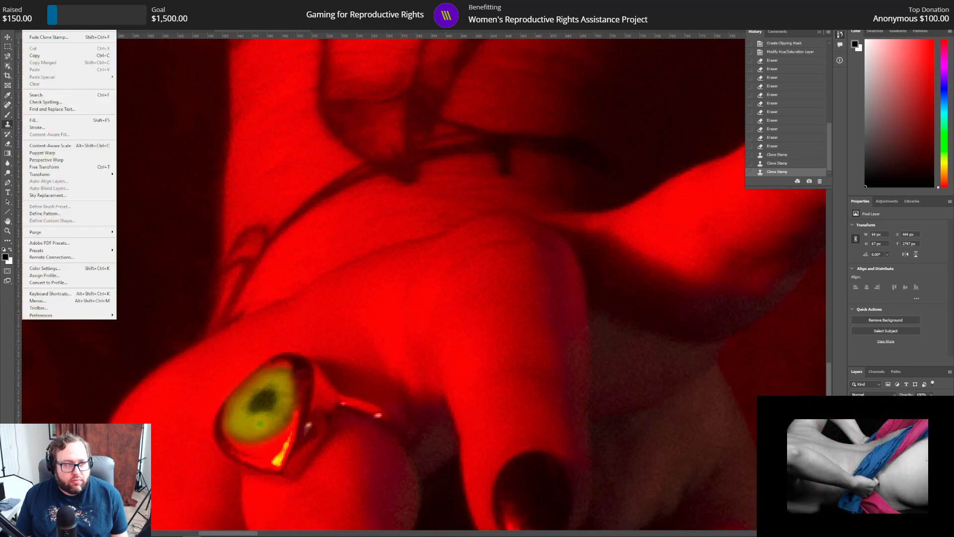
pyautogui.click(43, 12)
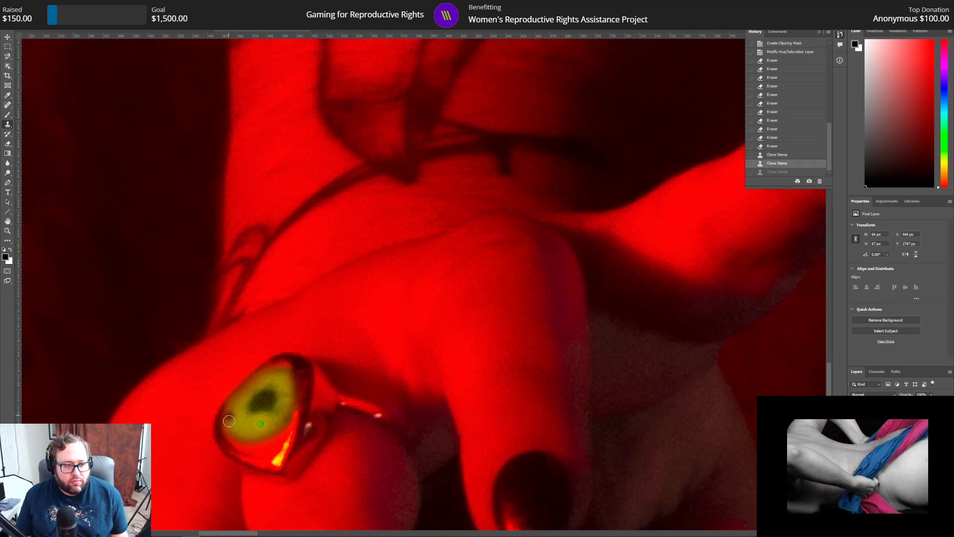
# Step: Resample the iris beside the ring's pupil and clone over the leftover green spot below it
pyautogui.keyDown('alt'); pyautogui.click(282, 409); pyautogui.keyUp('alt')
pyautogui.moveTo(248, 423); pyautogui.dragTo(268, 423)
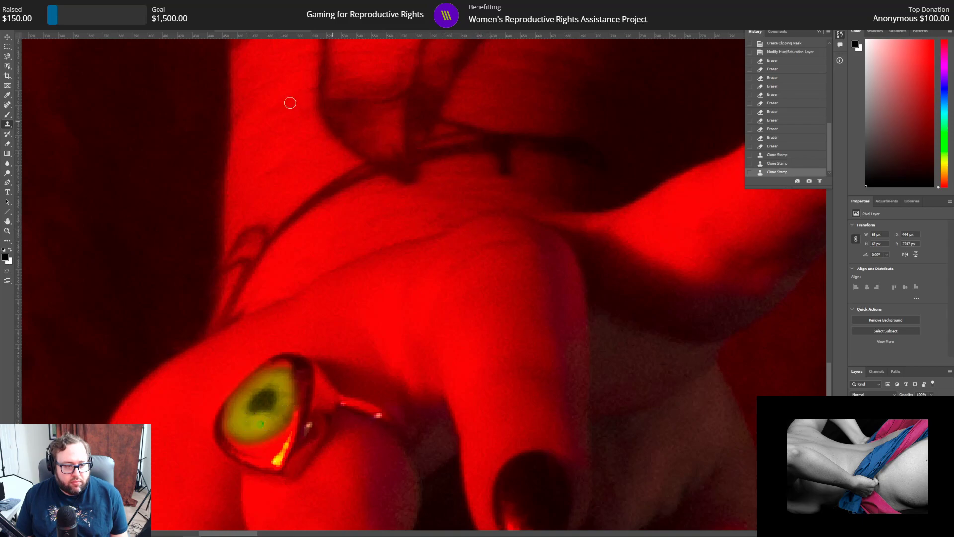
pyautogui.click(259, 423)
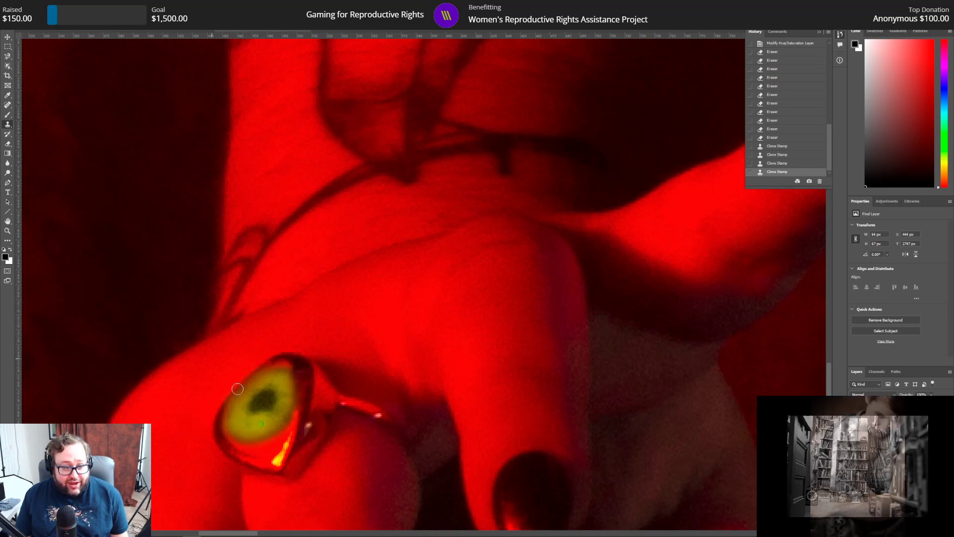
# Step: Check the whole red portrait and the other open images, then save the red portrait and close the history list
pyautogui.click(8, 230)
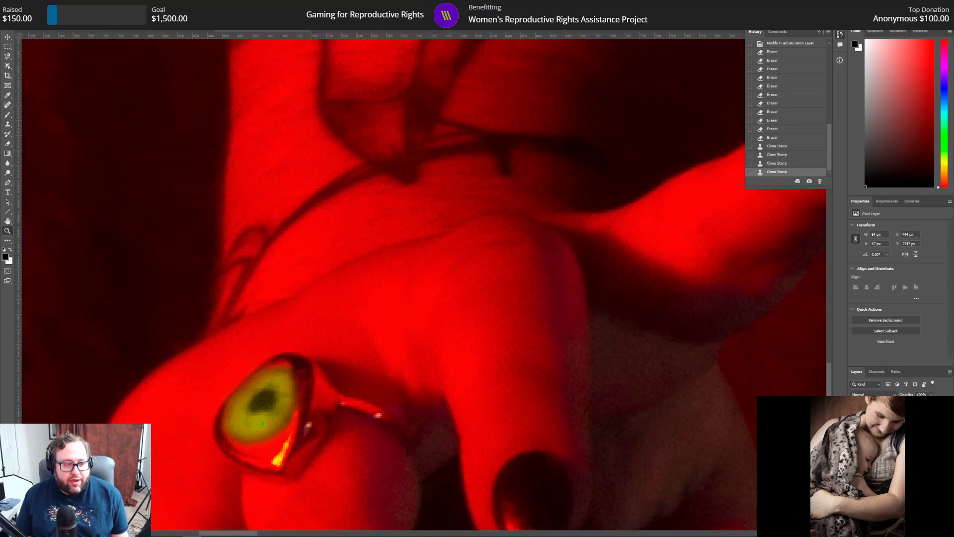
pyautogui.hotkey('ctrl', '0')
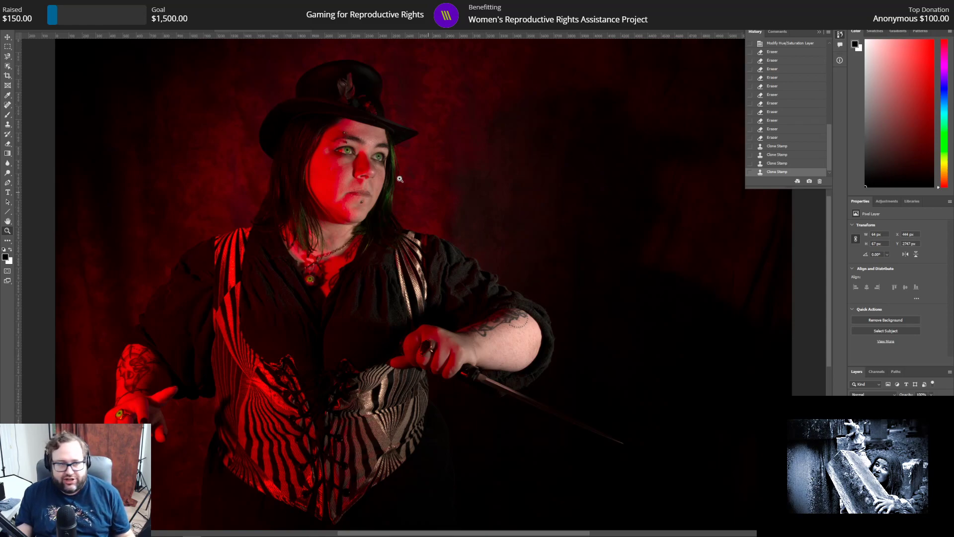
pyautogui.click(49, 31)
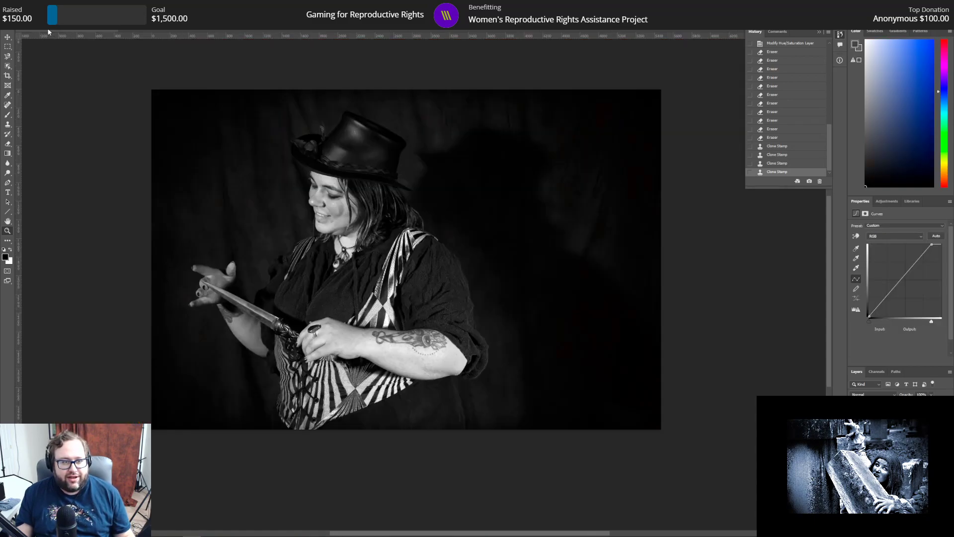
pyautogui.click(168, 31)
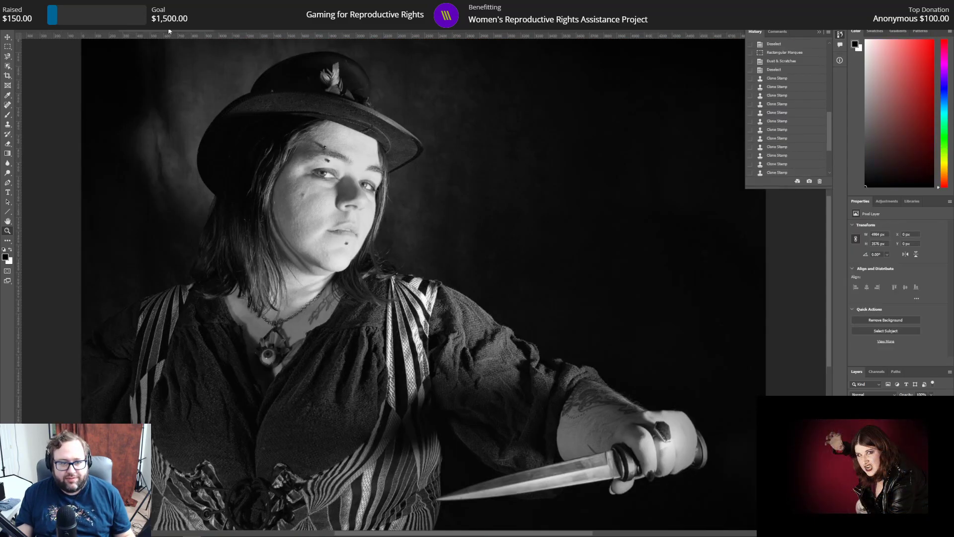
pyautogui.click(250, 32)
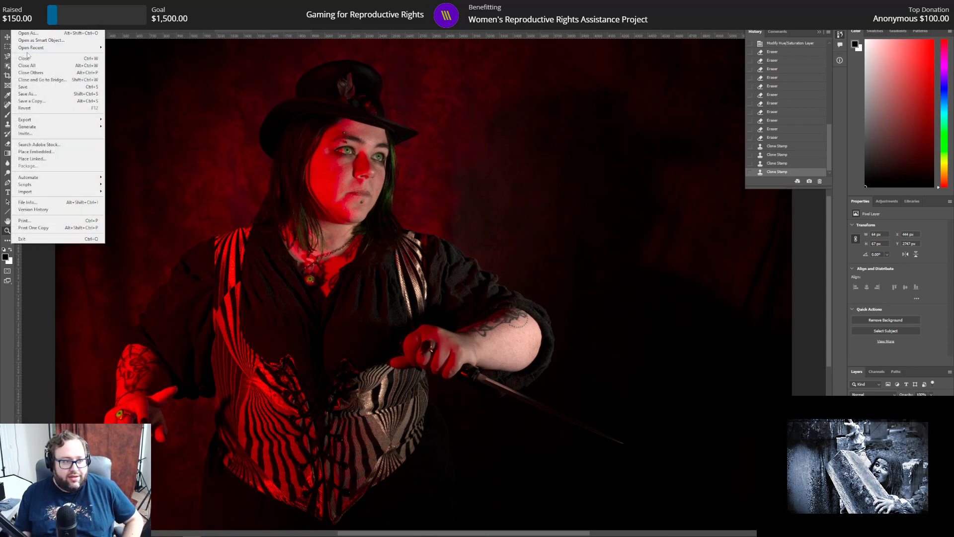
pyautogui.click(32, 86)
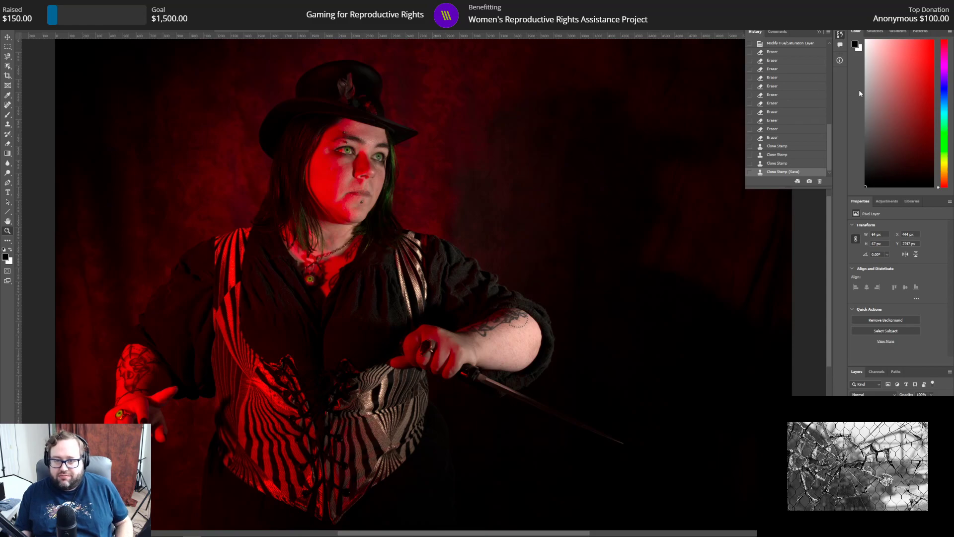
pyautogui.click(818, 33)
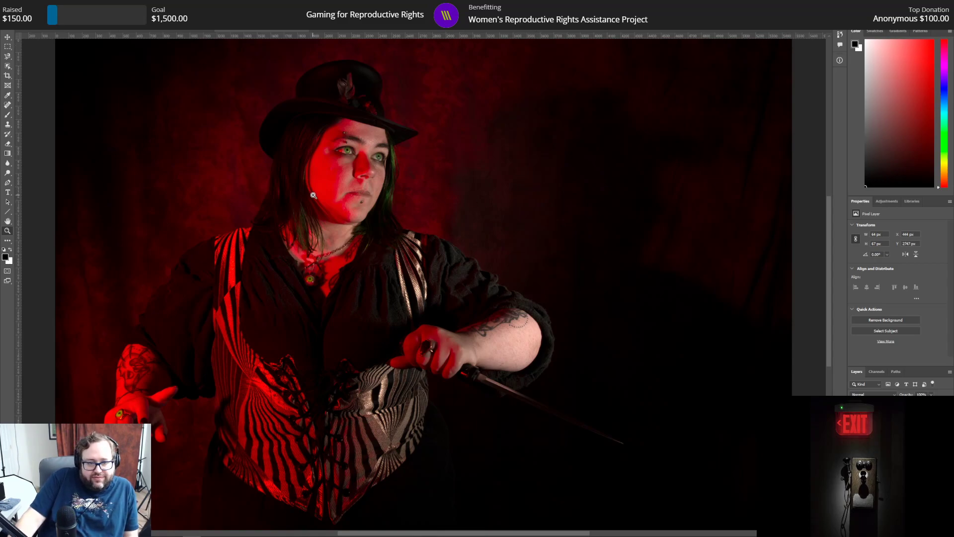
# Step: Switch to the vertical red portrait with the raised arm and add a Curves adjustment layer with the white point input at 201
pyautogui.click(346, 29)
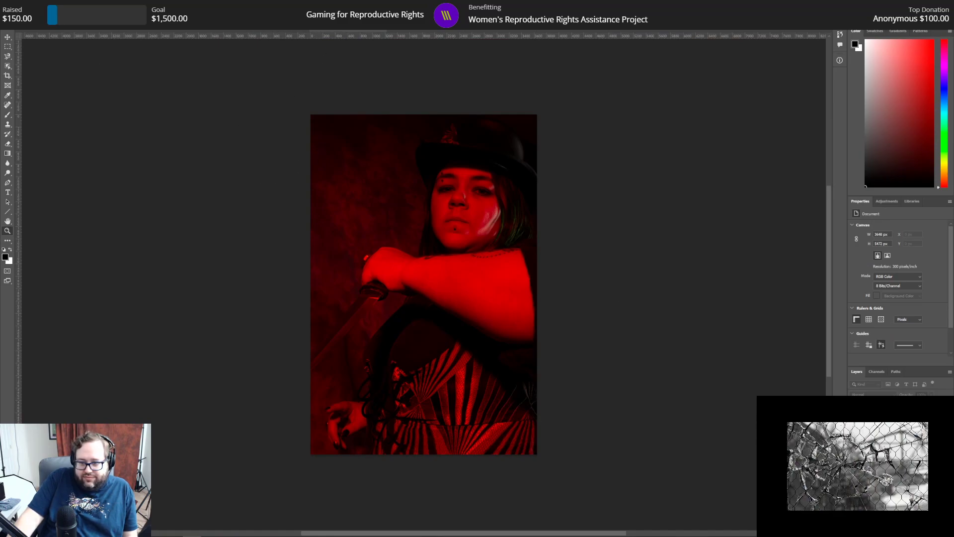
pyautogui.click(534, 158)
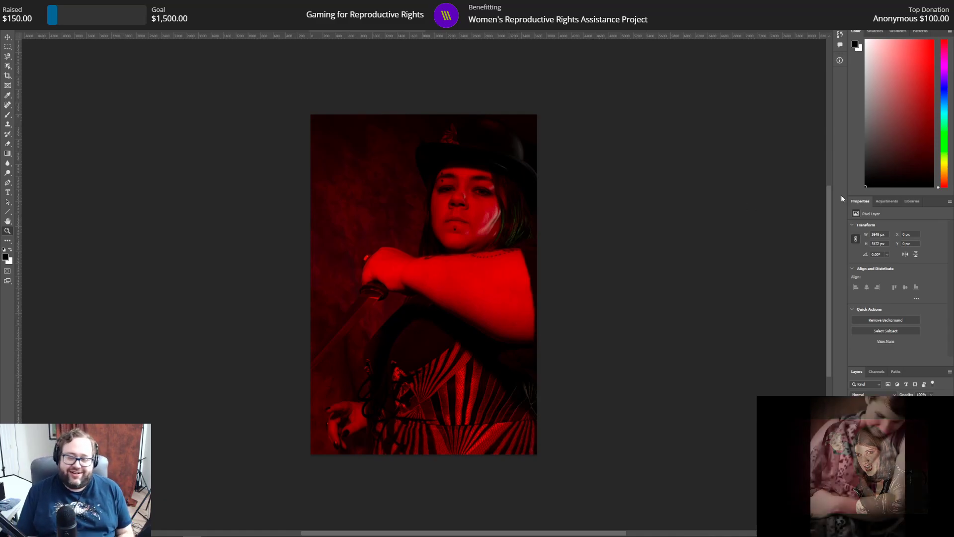
pyautogui.click(894, 204)
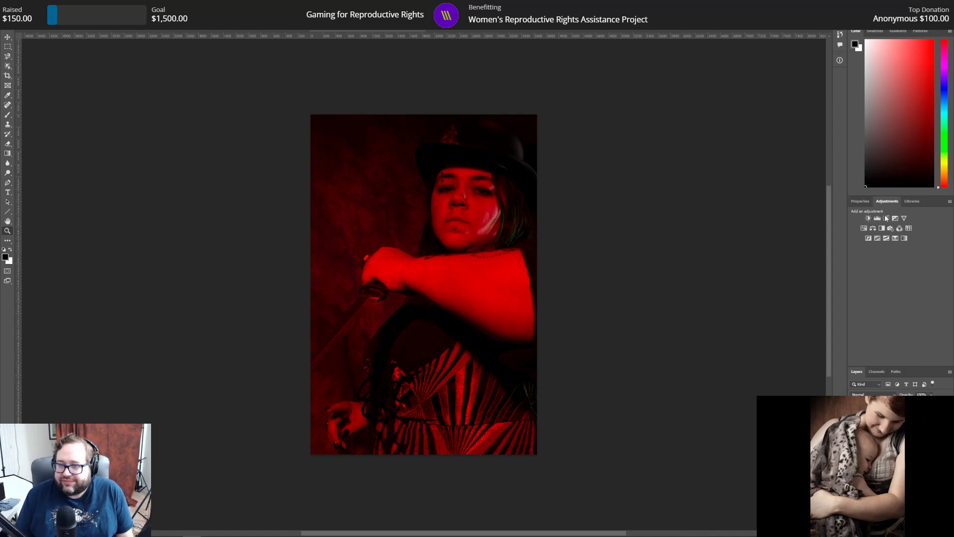
pyautogui.click(887, 218)
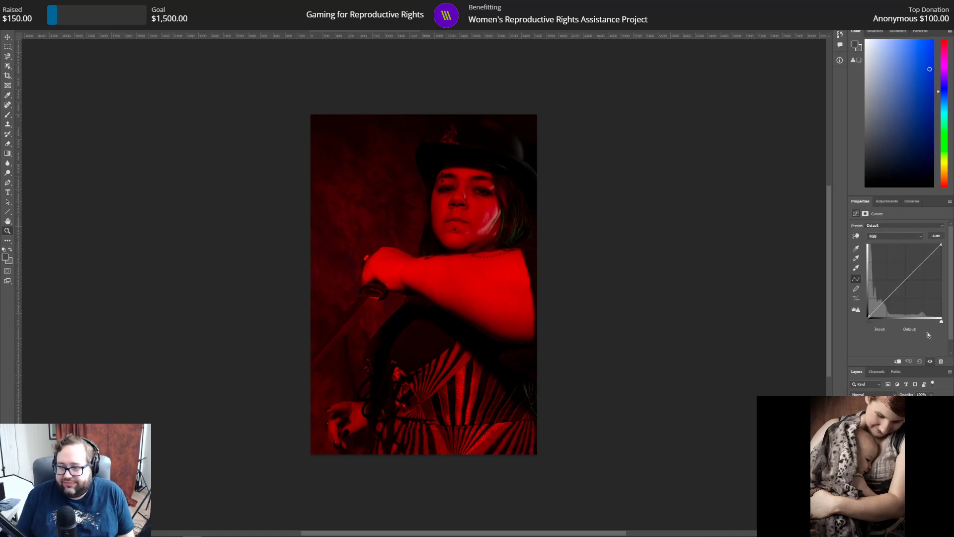
pyautogui.moveTo(941, 322); pyautogui.dragTo(927, 323)
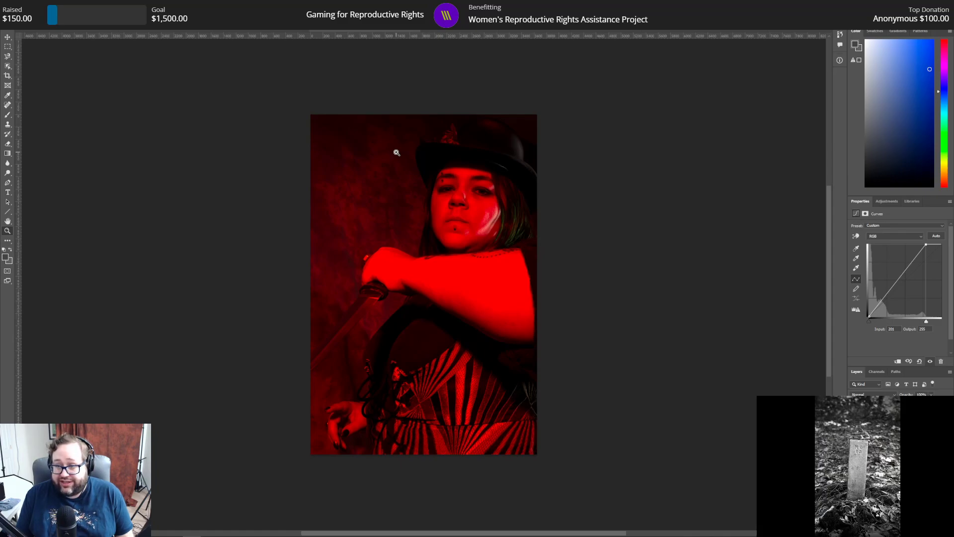
# Step: Examine the face, forearm and striped vest of the brightened vertical portrait up close
pyautogui.click(455, 194)
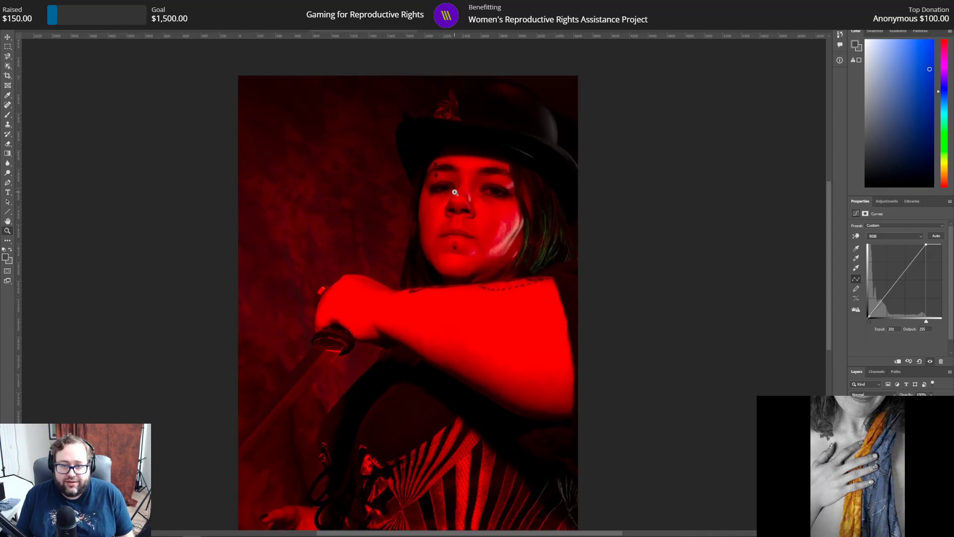
pyautogui.click(458, 208)
pyautogui.scroll(-3, 436, 358)
pyautogui.scroll(-2, 435, 360)
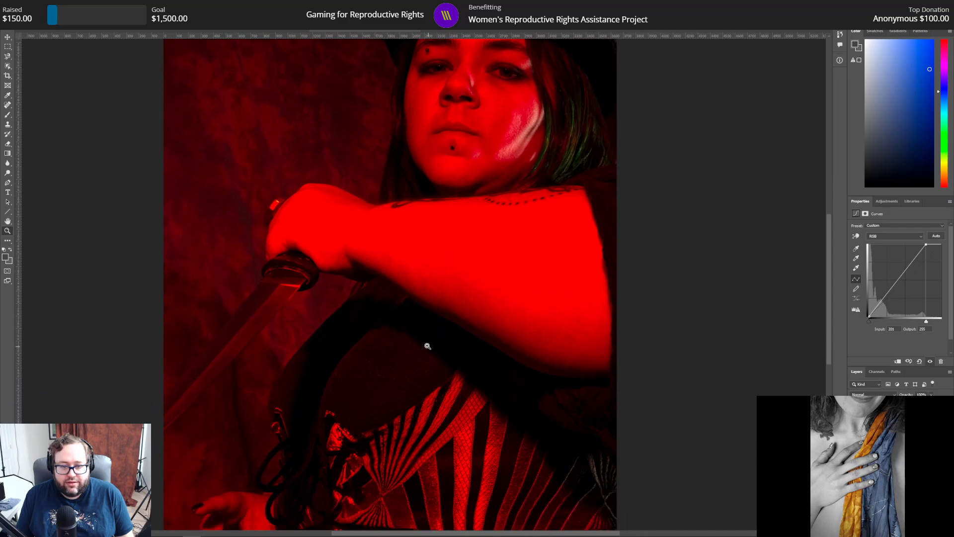
pyautogui.keyDown('alt'); pyautogui.click(322, 155); pyautogui.keyUp('alt')
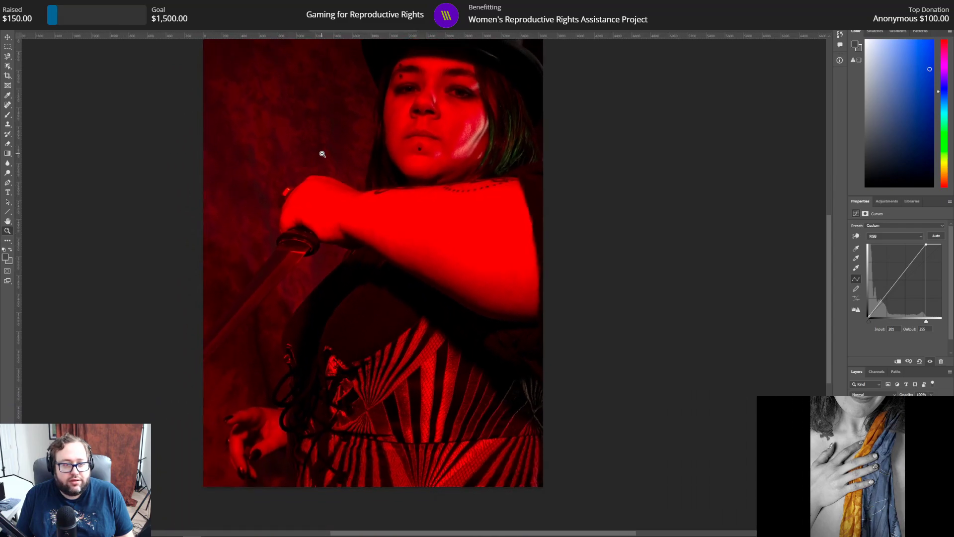
pyautogui.scroll(1, 314, 165)
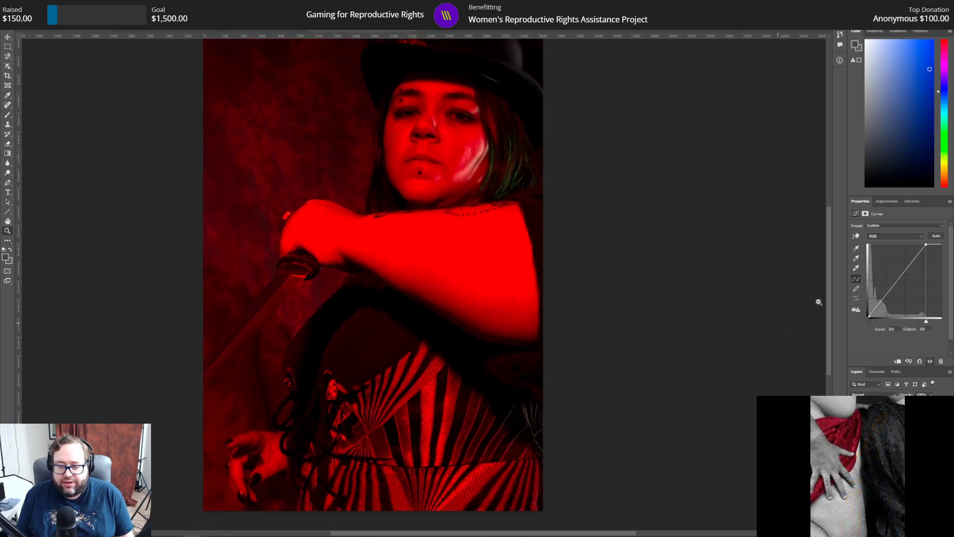
# Step: Add a Hue/Saturation adjustment layer to the vertical portrait and set the master saturation to -20
pyautogui.click(896, 201)
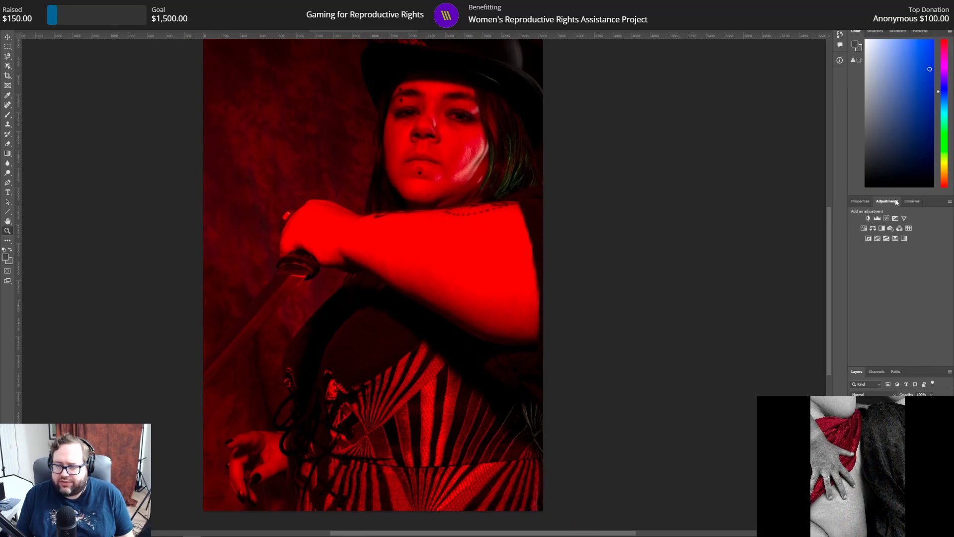
pyautogui.click(864, 229)
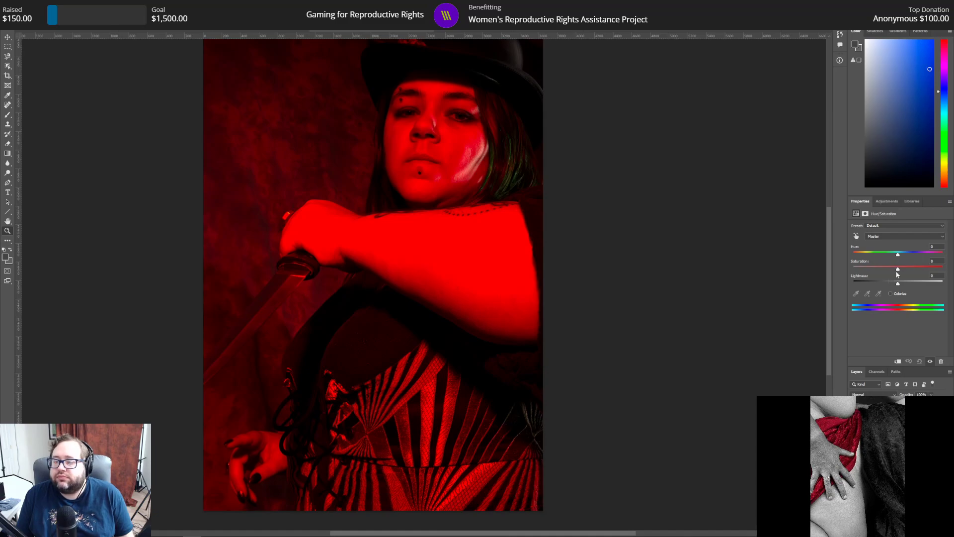
pyautogui.moveTo(899, 272)
pyautogui.mouseDown()
pyautogui.moveTo(819, 265)
pyautogui.moveTo(887, 276)
pyautogui.mouseUp()
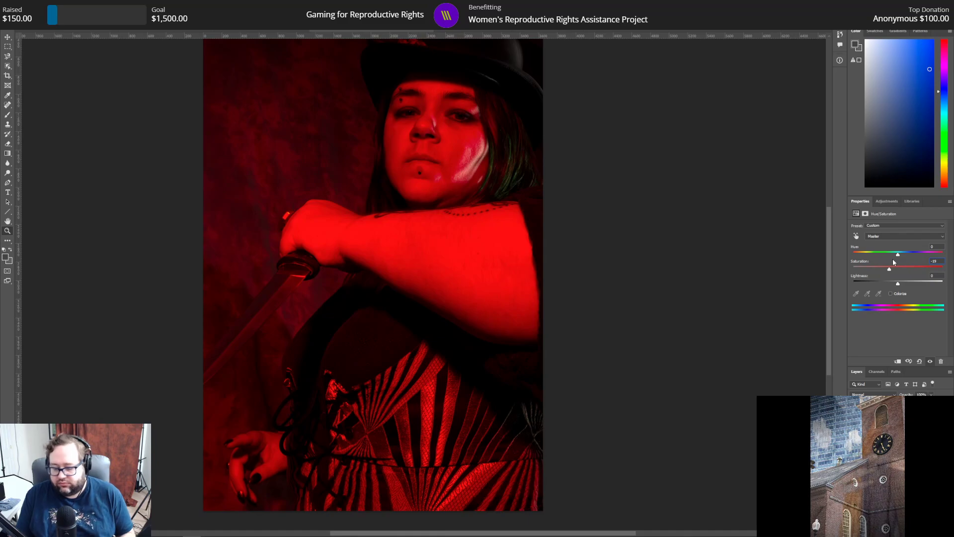
pyautogui.press('BackSpace')
pyautogui.press('BackSpace')
pyautogui.write('20')
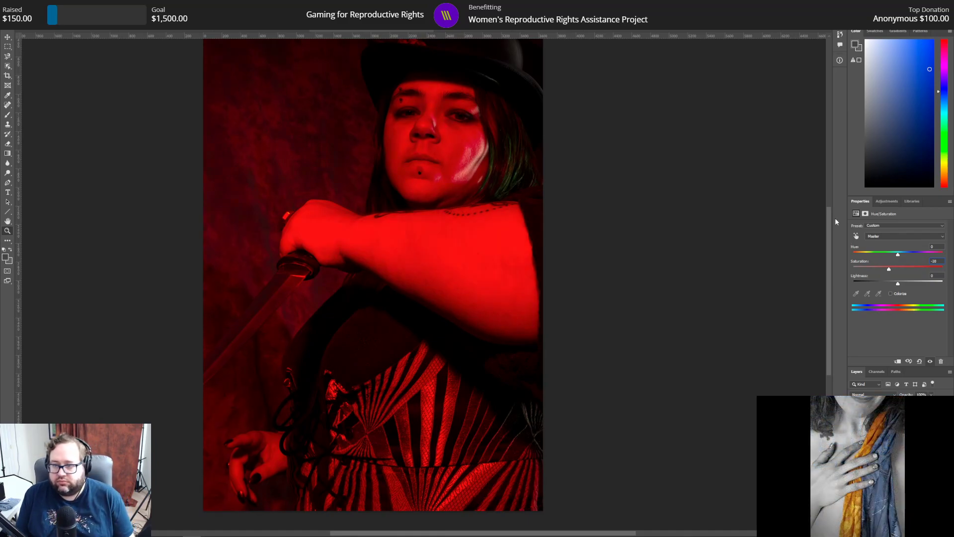
# Step: Try a saturation of -20 for the Reds range, and settle on -10 for that range
pyautogui.click(891, 236)
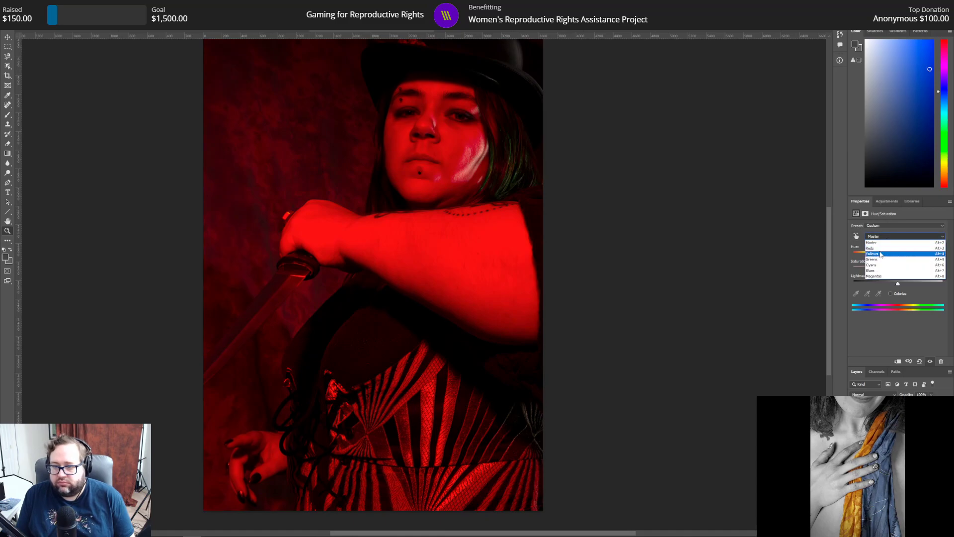
pyautogui.click(885, 248)
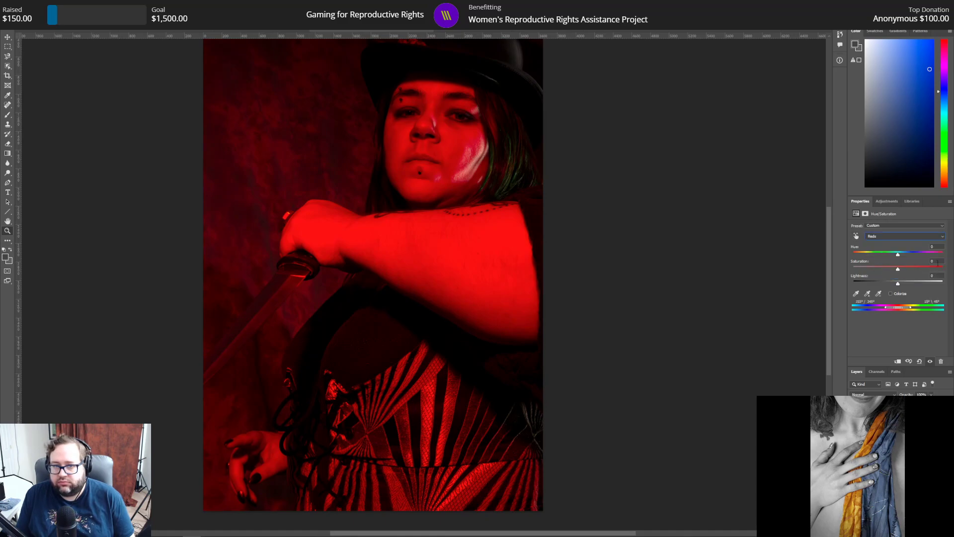
pyautogui.moveTo(939, 263); pyautogui.dragTo(922, 264)
pyautogui.write('-20')
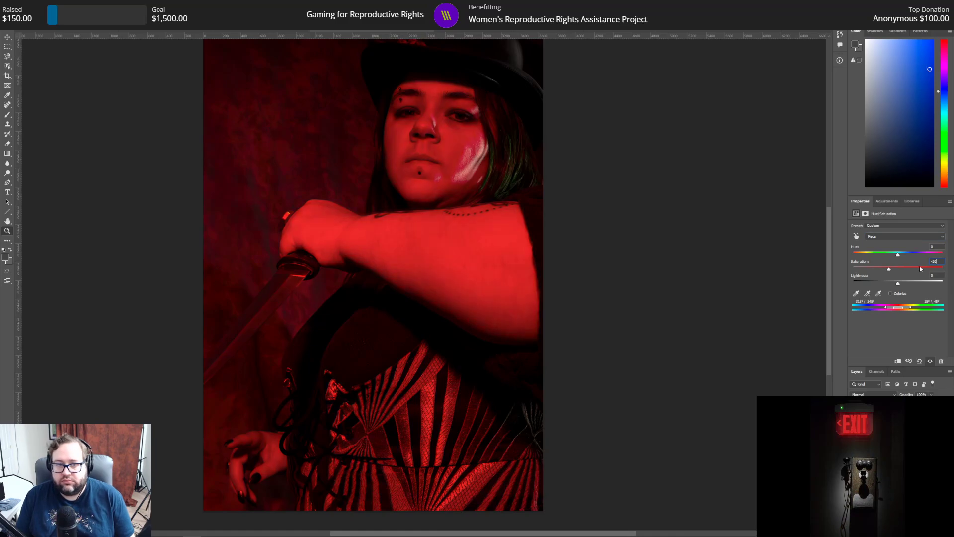
pyautogui.press('BackSpace')
pyautogui.press('BackSpace')
pyautogui.write('10')
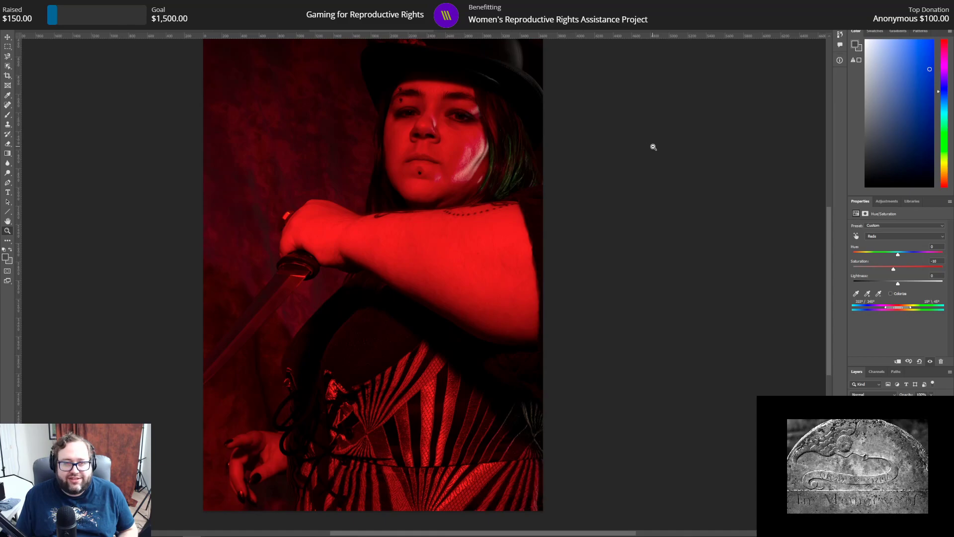
# Step: Check the desaturated portrait as a whole and add a Brightness/Contrast adjustment layer
pyautogui.scroll(3, 643, 143)
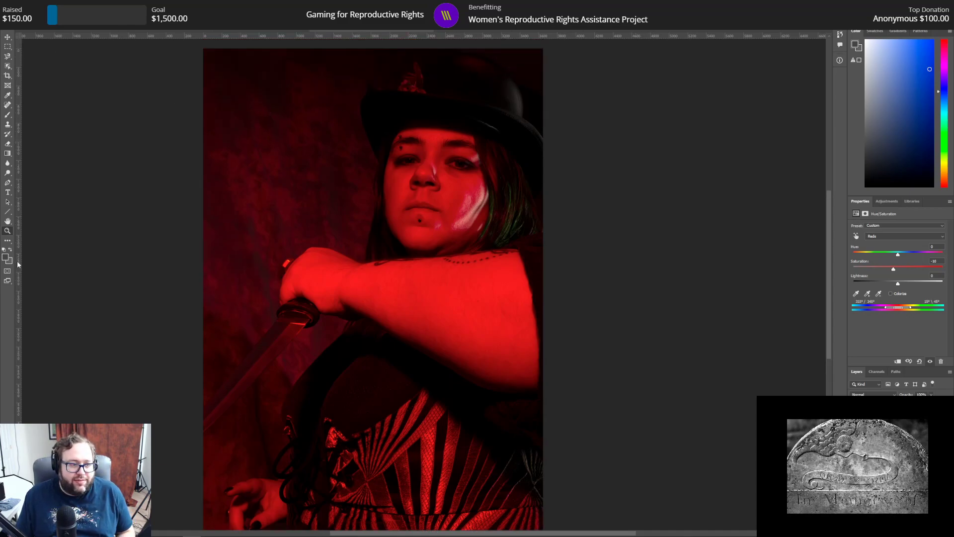
pyautogui.keyDown('alt'); pyautogui.click(109, 120); pyautogui.keyUp('alt')
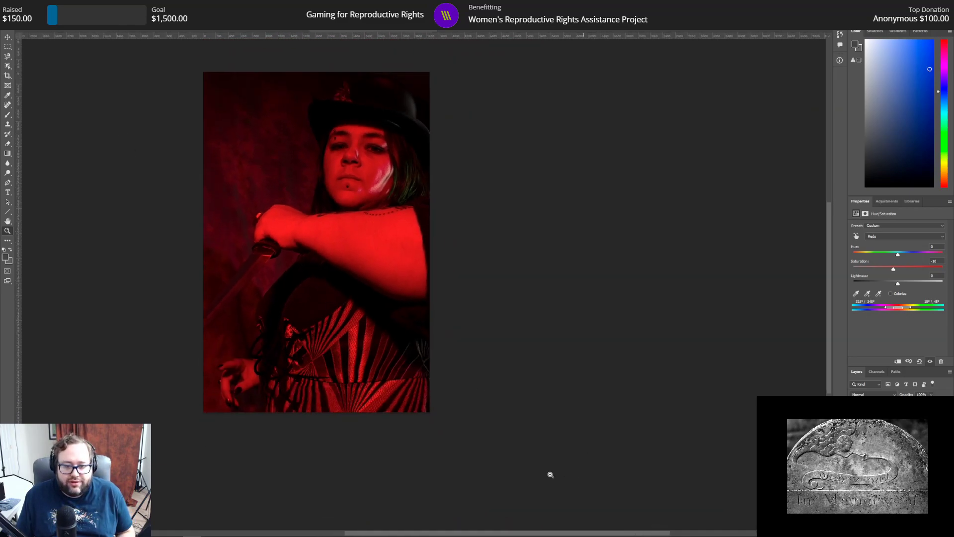
pyautogui.moveTo(520, 532); pyautogui.dragTo(462, 532)
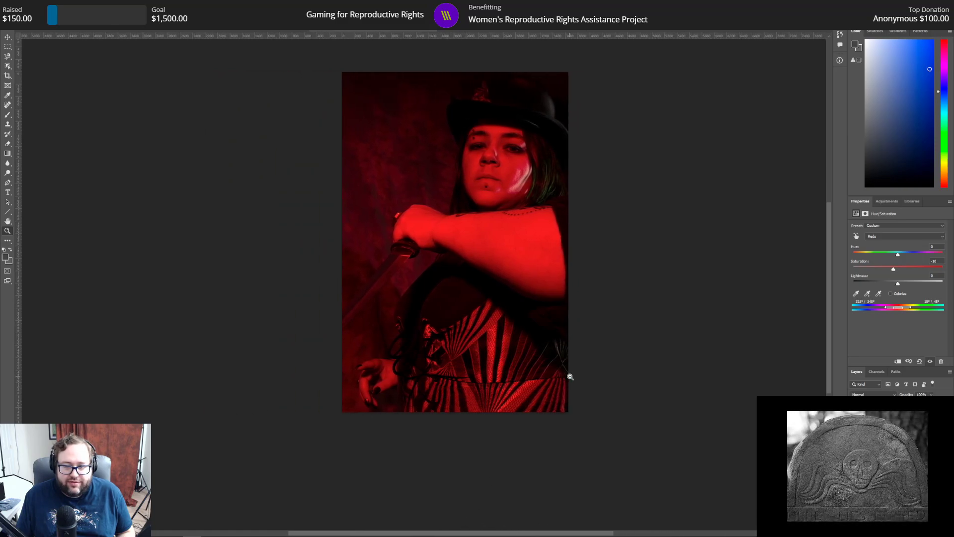
pyautogui.scroll(2, 570, 376)
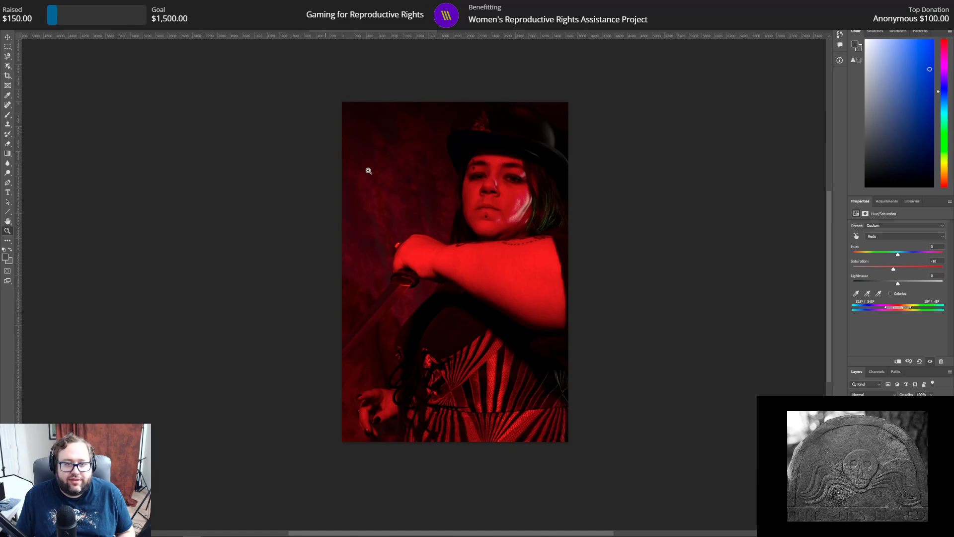
pyautogui.click(393, 173)
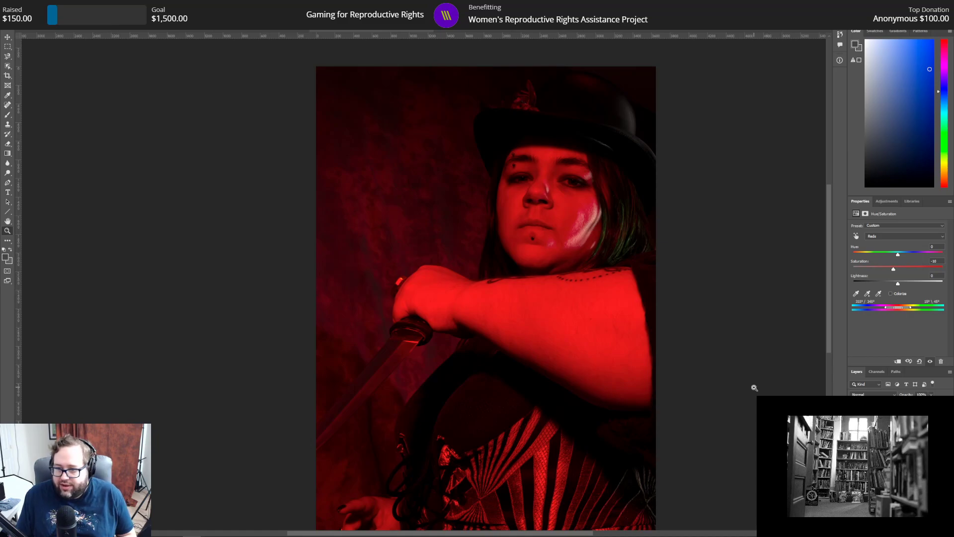
pyautogui.click(885, 201)
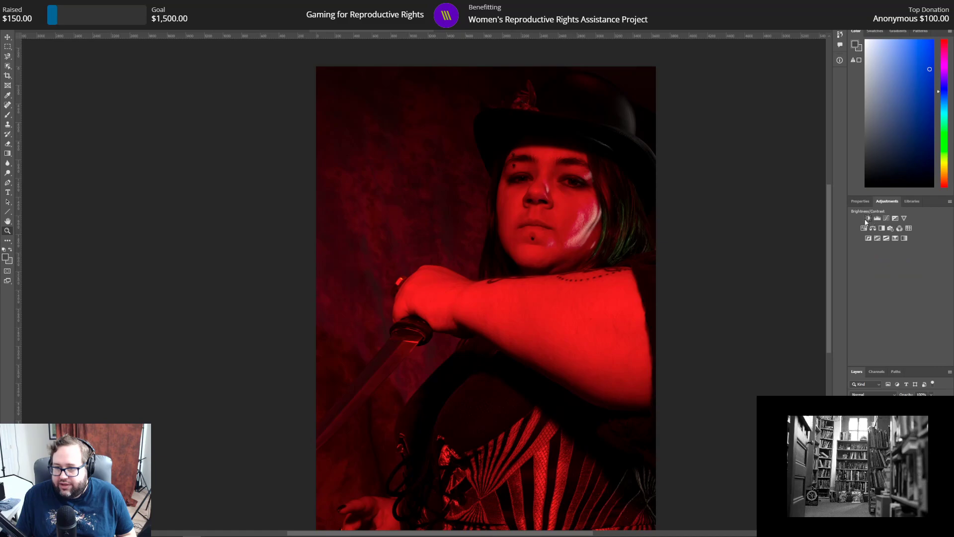
pyautogui.click(868, 219)
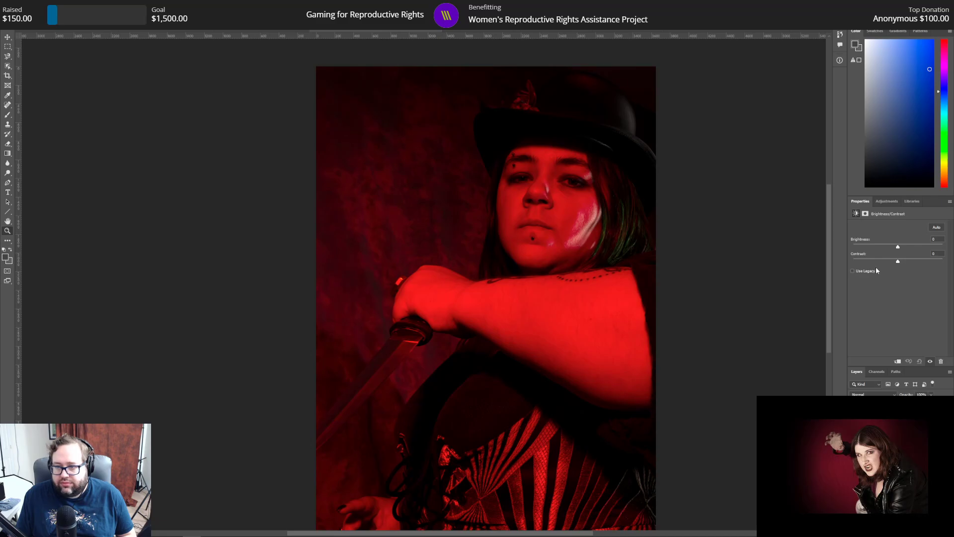
# Step: Try the extreme settings of -50 contrast and -150 brightness, and return the brightness to 0
pyautogui.moveTo(897, 262); pyautogui.dragTo(785, 263)
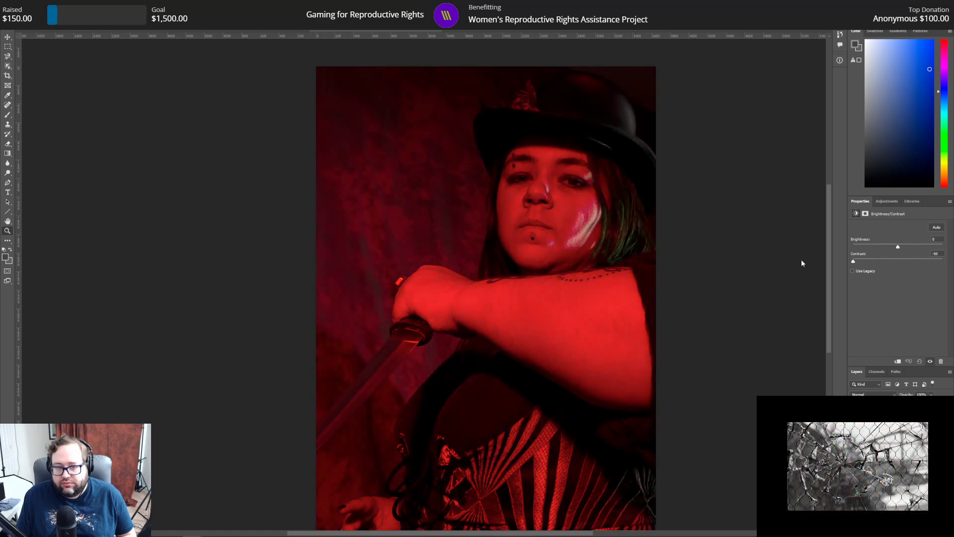
pyautogui.moveTo(895, 262); pyautogui.dragTo(847, 246)
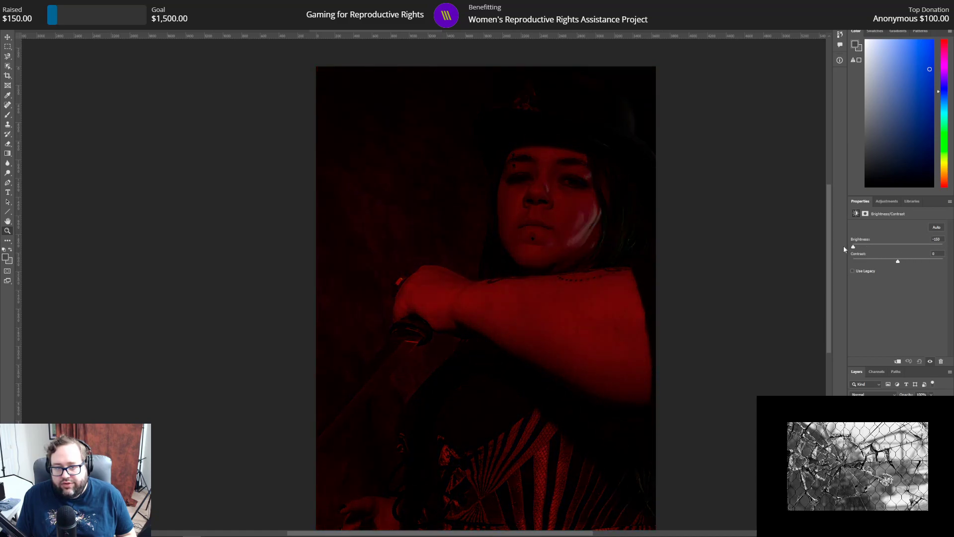
pyautogui.moveTo(941, 239); pyautogui.dragTo(914, 238)
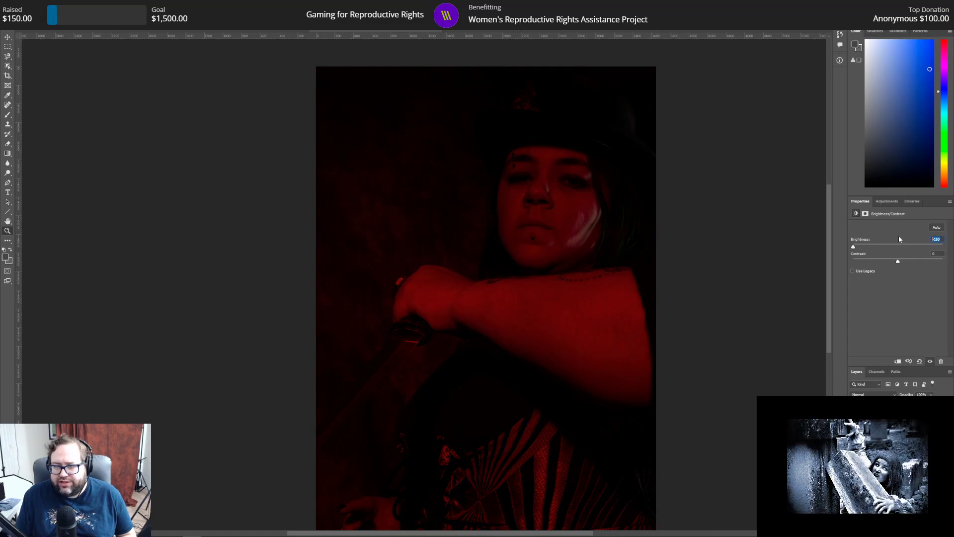
pyautogui.write('0')
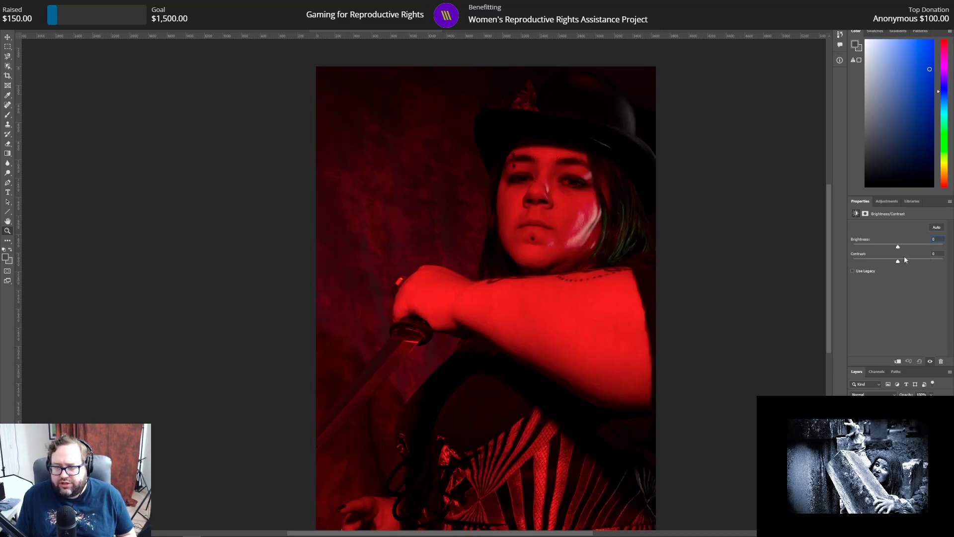
# Step: Set the contrast of the Brightness/Contrast adjustment to -10
pyautogui.moveTo(898, 262); pyautogui.dragTo(894, 263)
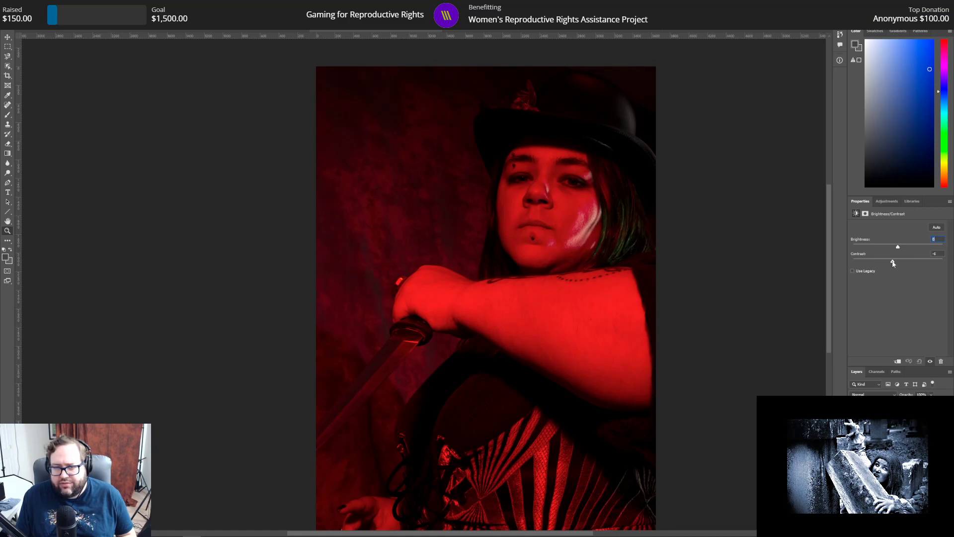
pyautogui.moveTo(893, 264)
pyautogui.mouseDown()
pyautogui.moveTo(917, 263)
pyautogui.moveTo(891, 263)
pyautogui.mouseUp()
pyautogui.write('-10')
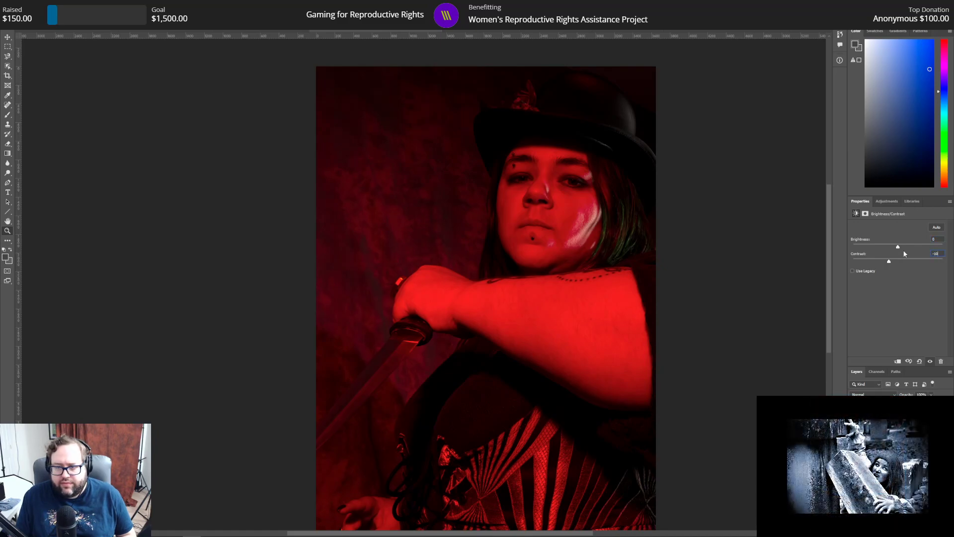
# Step: Add a Selective Color adjustment layer to the vertical red portrait
pyautogui.scroll(-2, 706, 218)
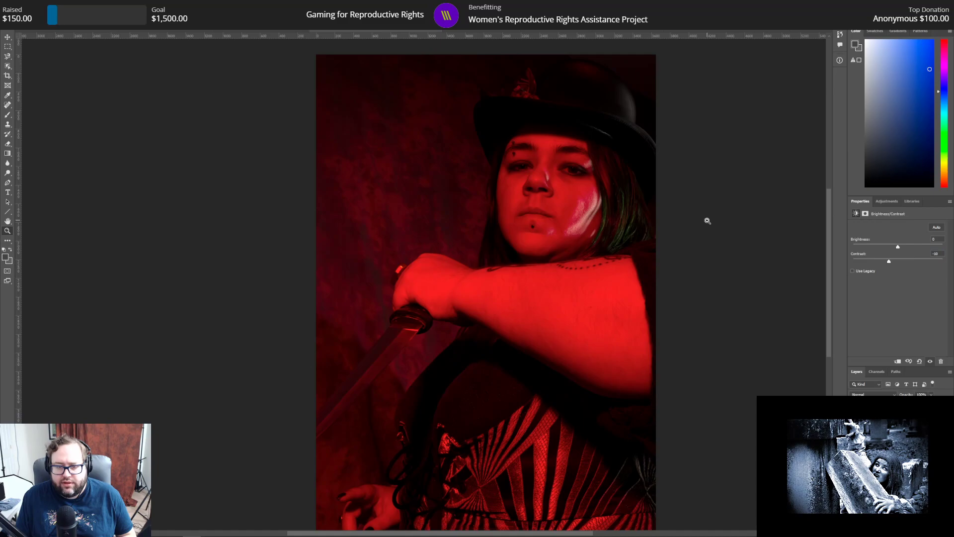
pyautogui.moveTo(579, 534); pyautogui.dragTo(593, 535)
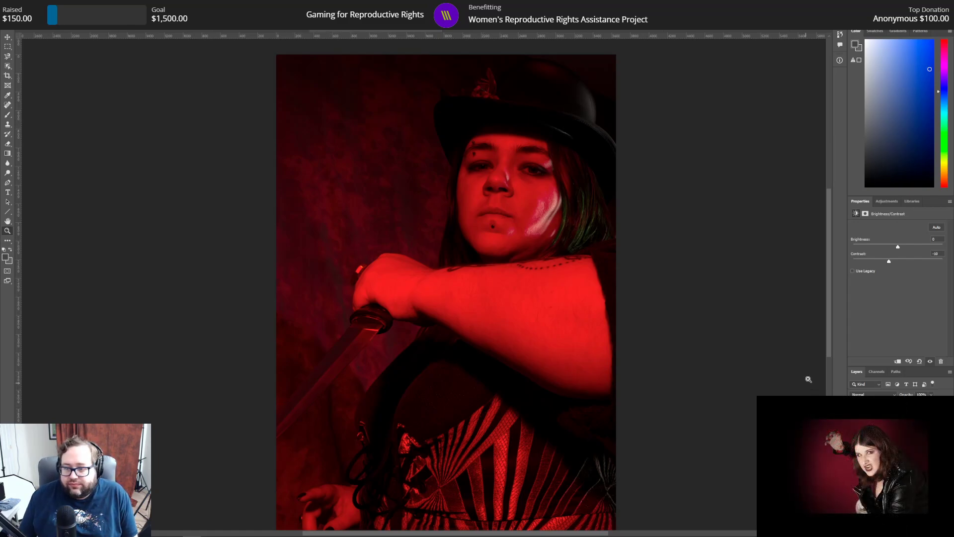
pyautogui.click(887, 201)
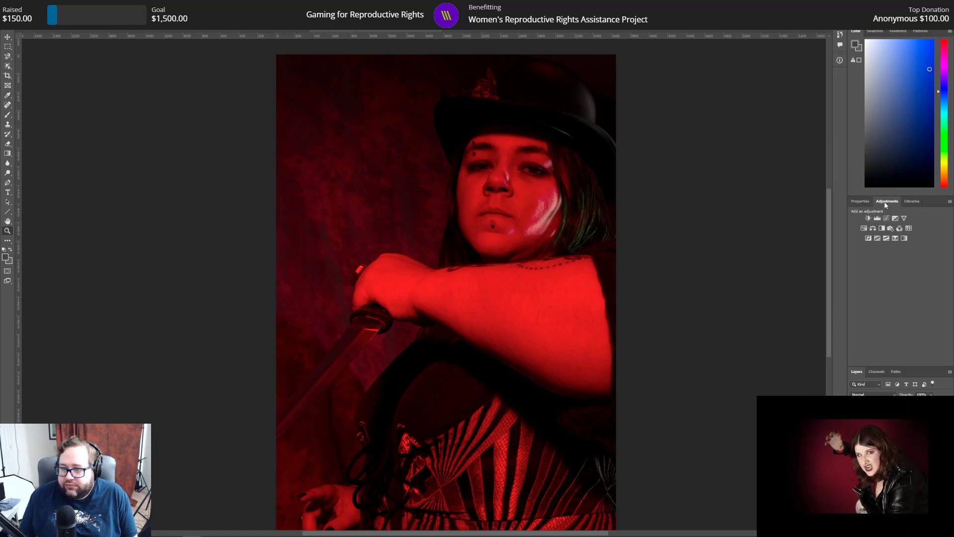
pyautogui.click(895, 238)
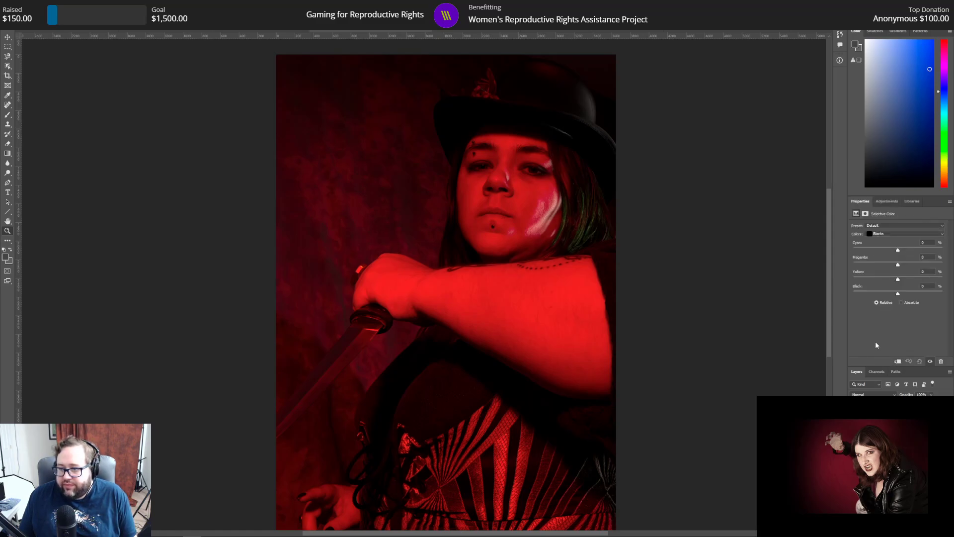
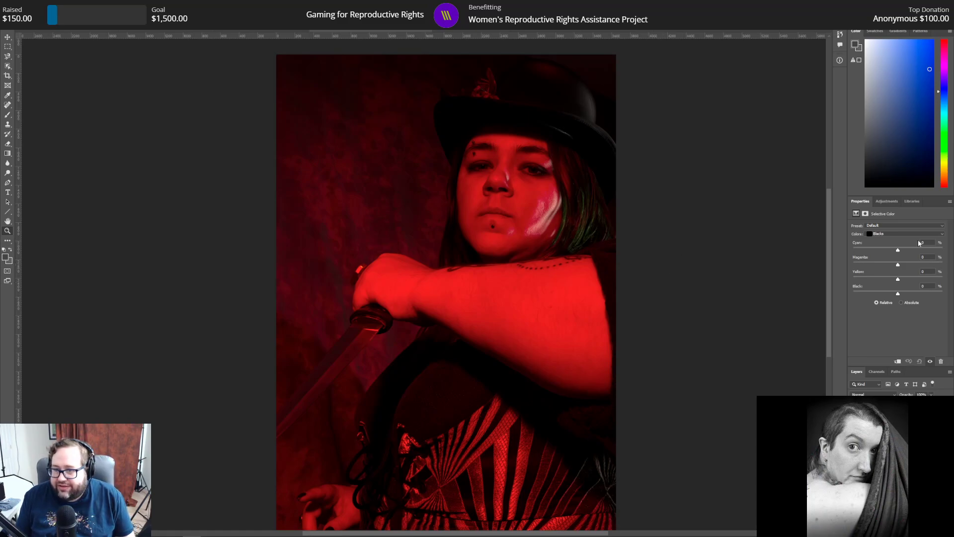
# Step: Try -100% black for the Reds in the Selective Color adjustment, and settle on +3%
pyautogui.click(895, 232)
pyautogui.click(891, 239)
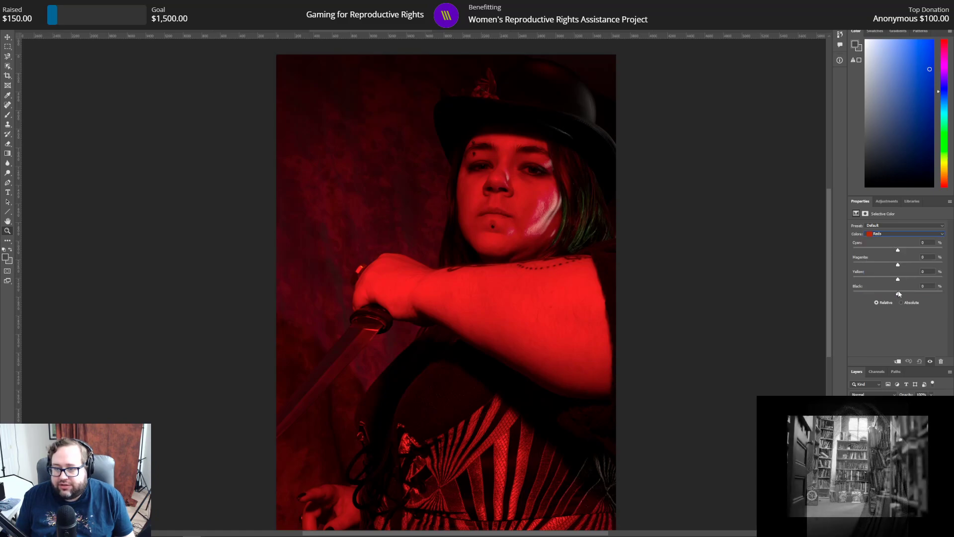
pyautogui.moveTo(899, 294); pyautogui.dragTo(844, 300)
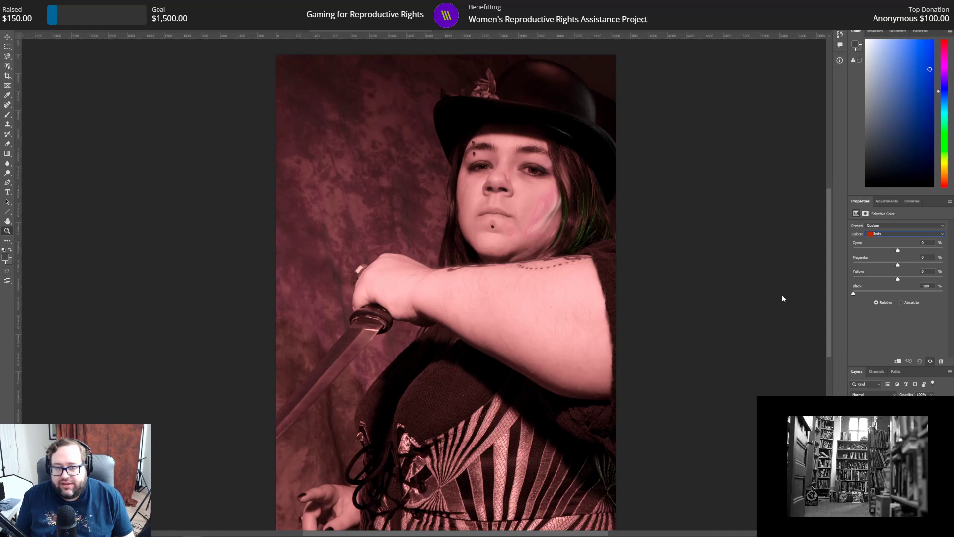
pyautogui.moveTo(933, 288); pyautogui.dragTo(900, 288)
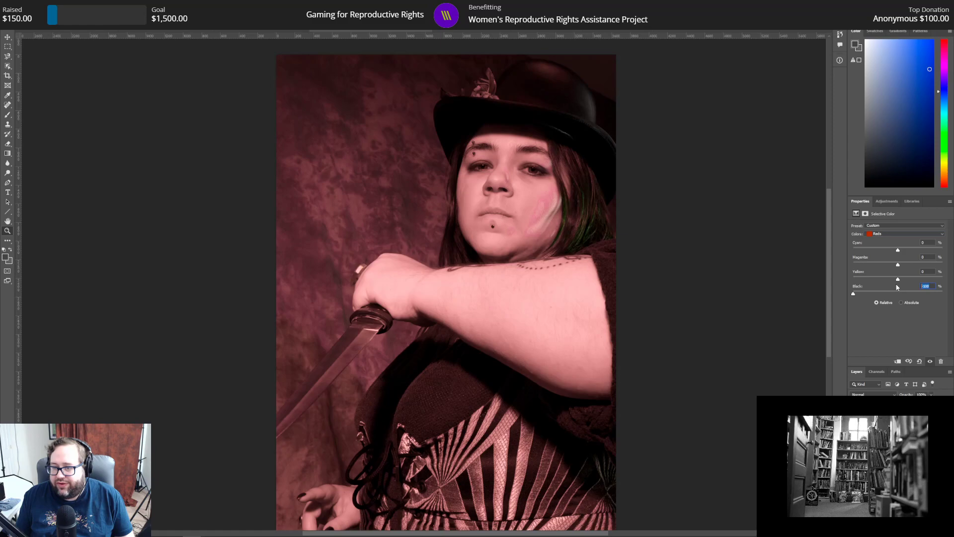
pyautogui.write('0')
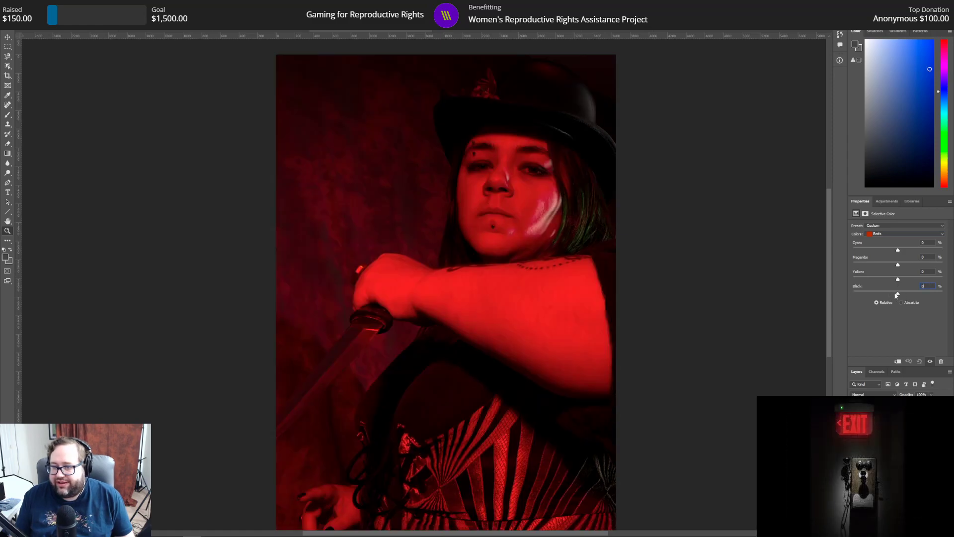
pyautogui.moveTo(898, 294); pyautogui.dragTo(900, 294)
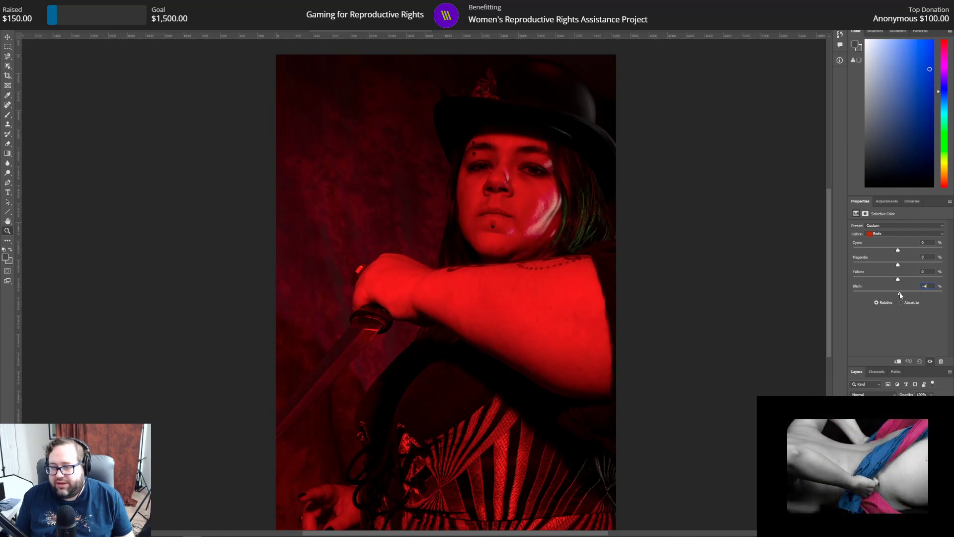
pyautogui.moveTo(901, 295); pyautogui.dragTo(900, 296)
# Step: Try -100% black for the Blacks in the Selective Color adjustment, and settle on +3%
pyautogui.click(887, 234)
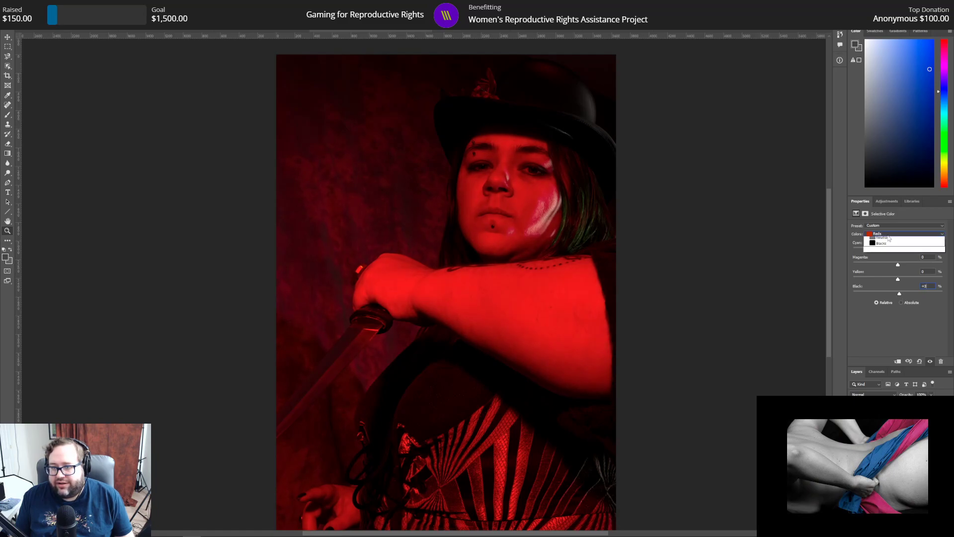
pyautogui.click(892, 289)
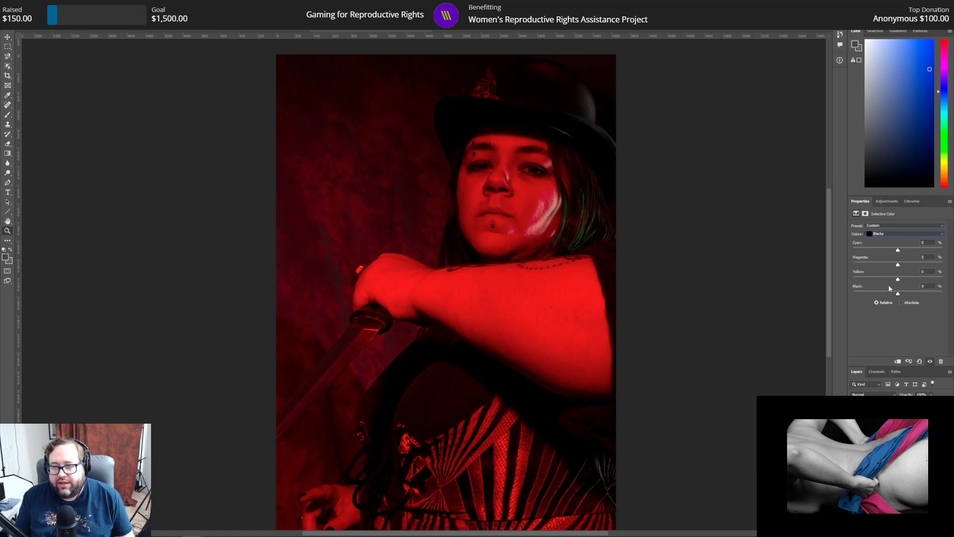
pyautogui.moveTo(897, 296); pyautogui.dragTo(839, 293)
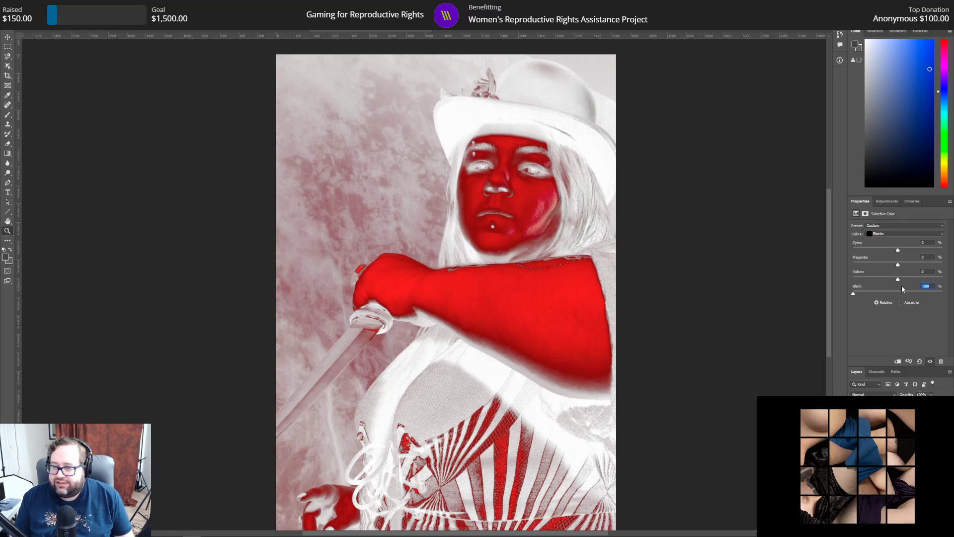
pyautogui.write('5')
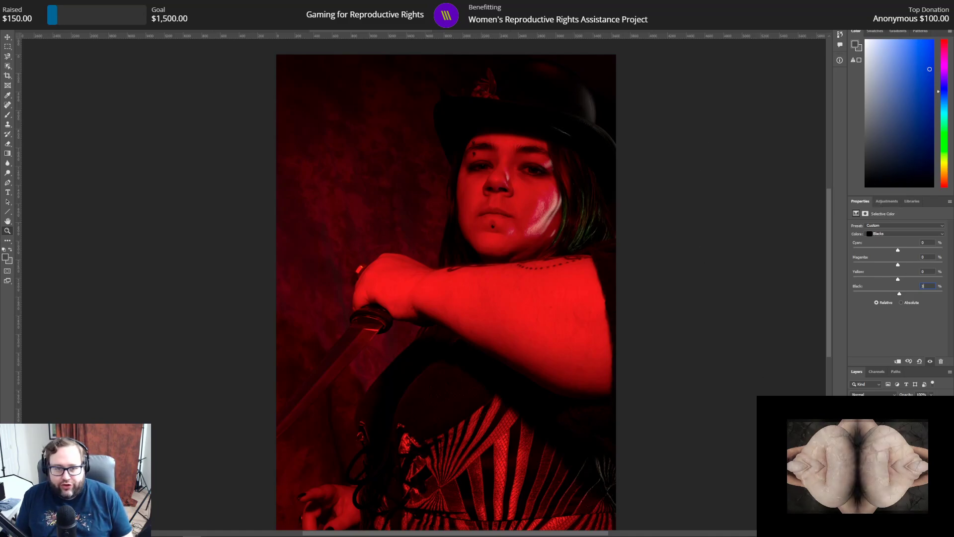
# Step: Save the red portrait as 129.psd in Photoshop format with maximized compatibility
pyautogui.click(16, 4)
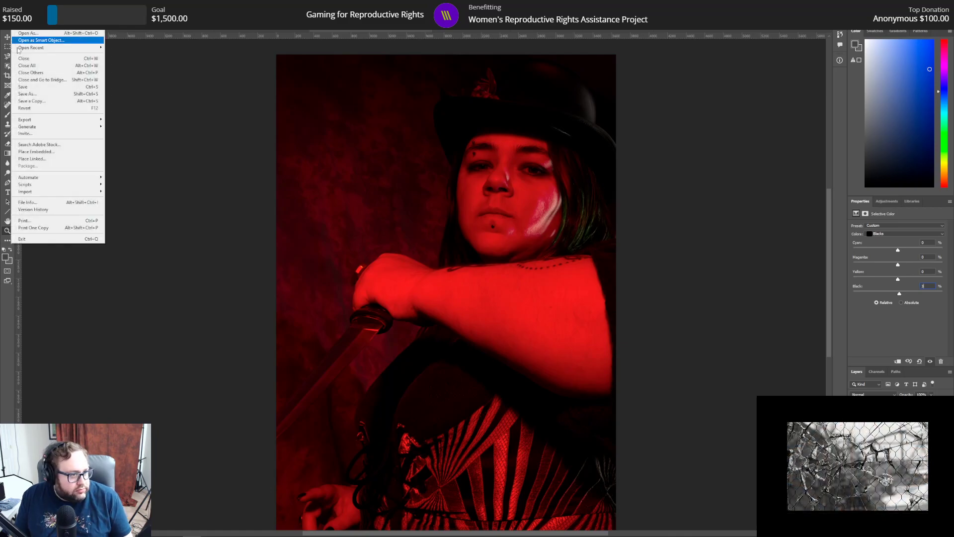
pyautogui.click(32, 94)
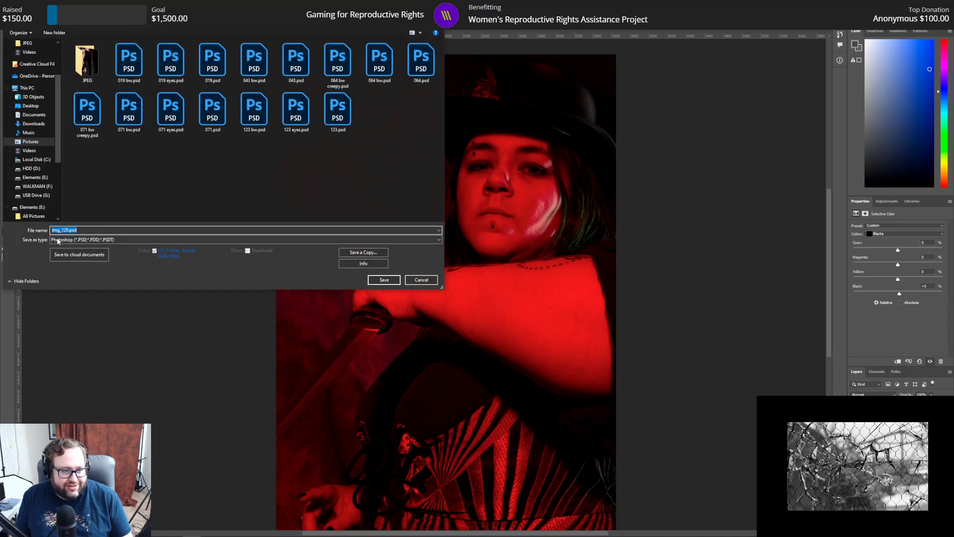
pyautogui.press('Home')
pyautogui.press('Delete')
pyautogui.press('Delete')
pyautogui.press('Delete')
pyautogui.press('Delete')
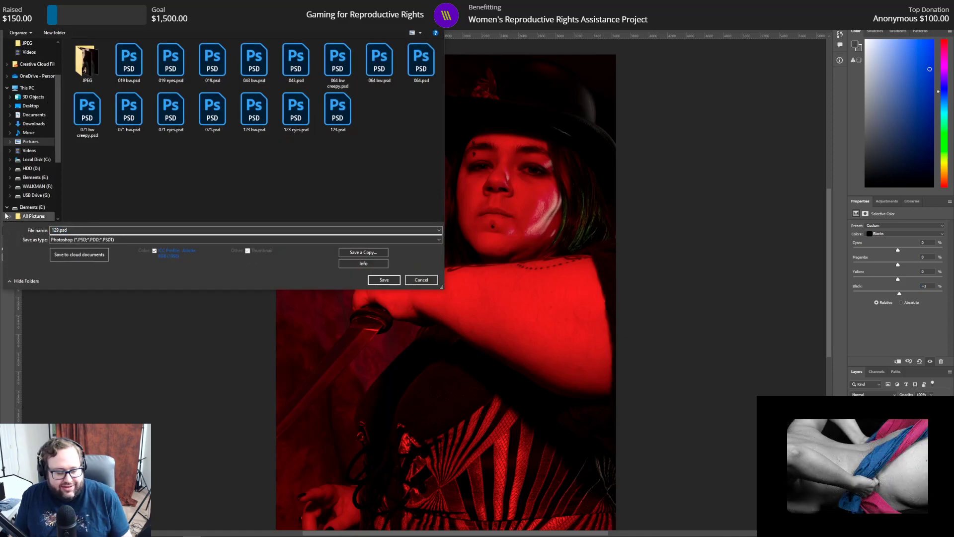
pyautogui.press('Return')
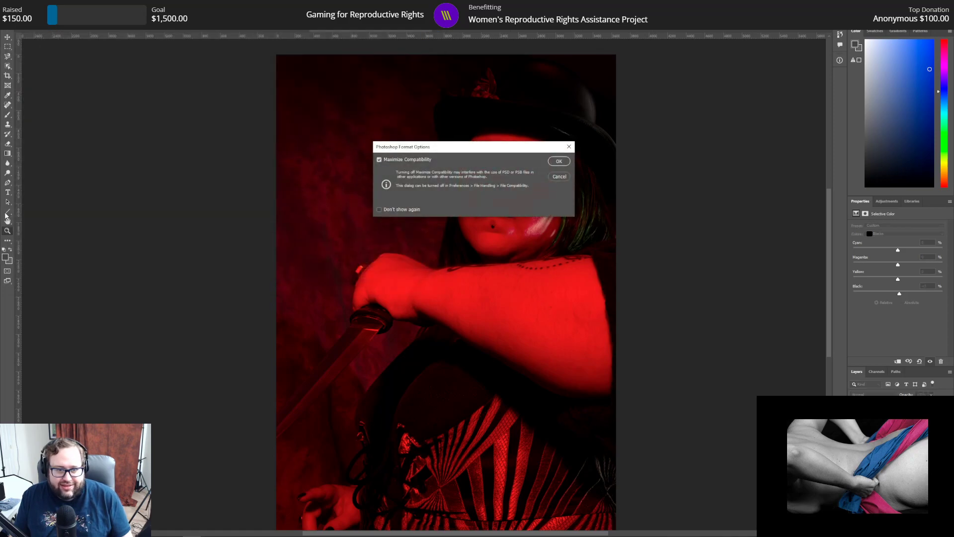
pyautogui.press('Return')
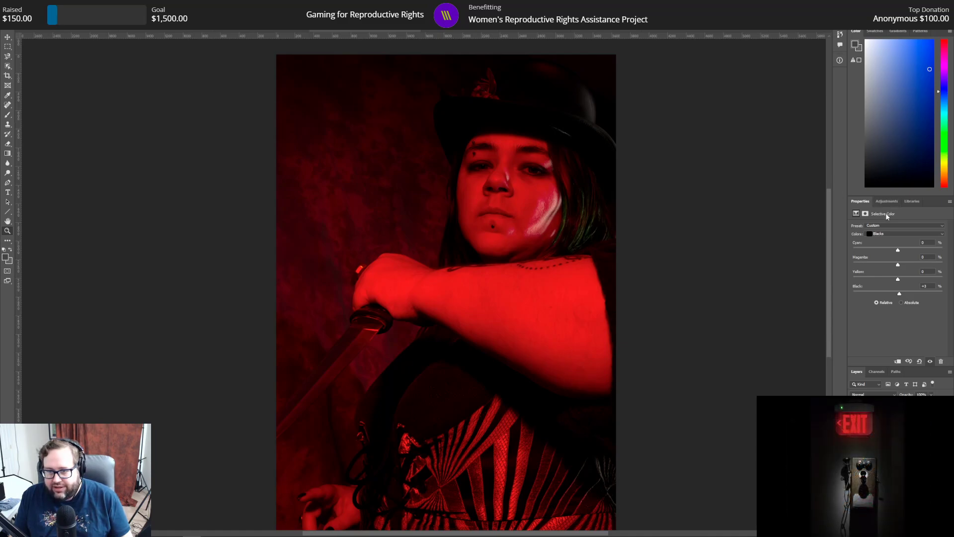
# Step: Select the red portrait's pixel layer and activate the Gradient tool
pyautogui.hotkey('ctrl', 'alt', 'shift', 'e')
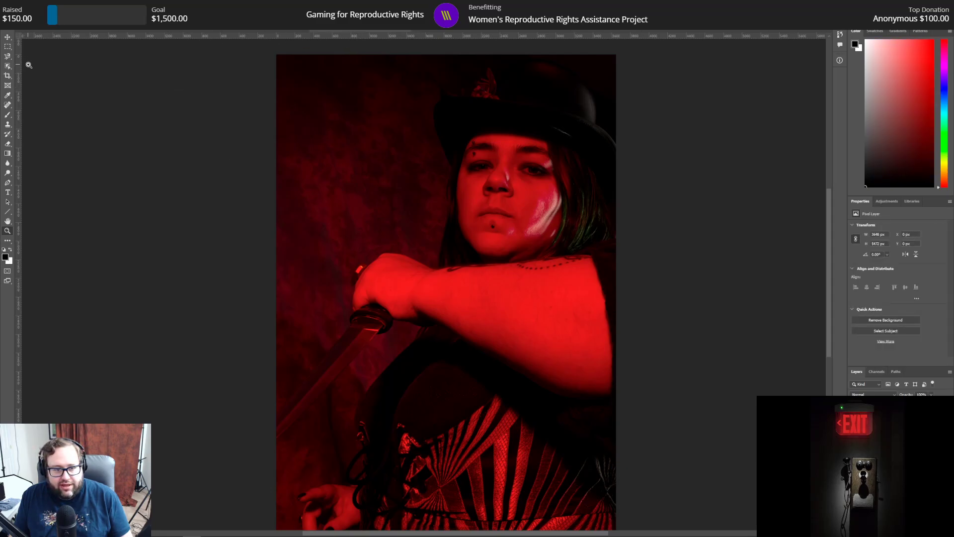
pyautogui.click(7, 153)
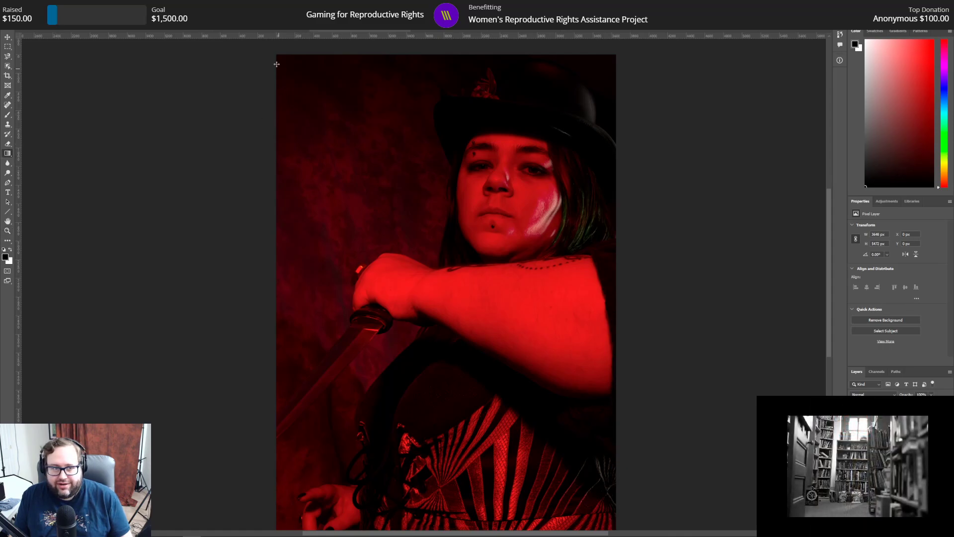
# Step: Try darkening the portrait's upper-left corner with long diagonal black gradients, and undo them
pyautogui.moveTo(270, 51); pyautogui.dragTo(433, 227)
pyautogui.click(27, 5)
pyautogui.click(76, 39)
pyautogui.moveTo(262, 50); pyautogui.dragTo(460, 231)
pyautogui.click(26, 5)
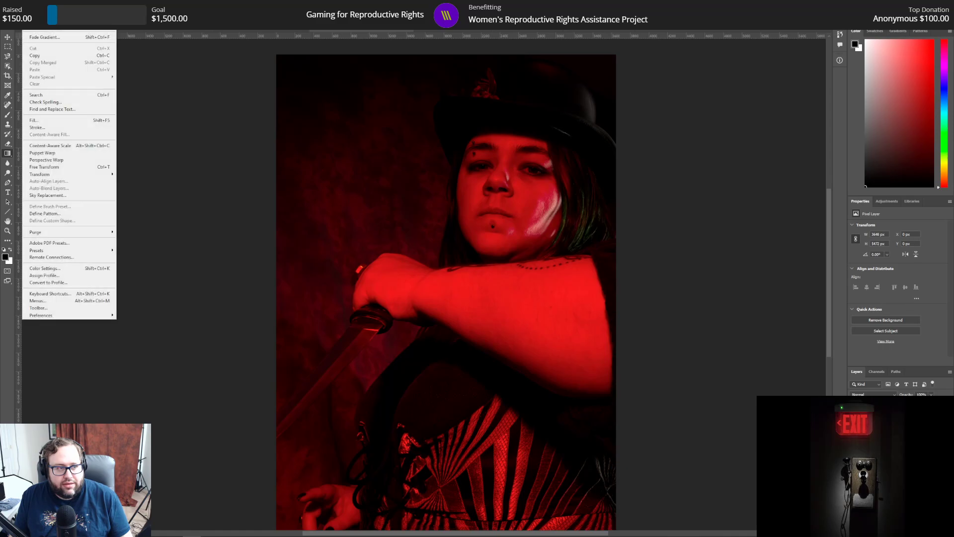
pyautogui.press('Escape')
# Step: Darken the portrait's upper-left and lower-left corners with diagonal black gradients
pyautogui.moveTo(262, 49); pyautogui.dragTo(431, 220)
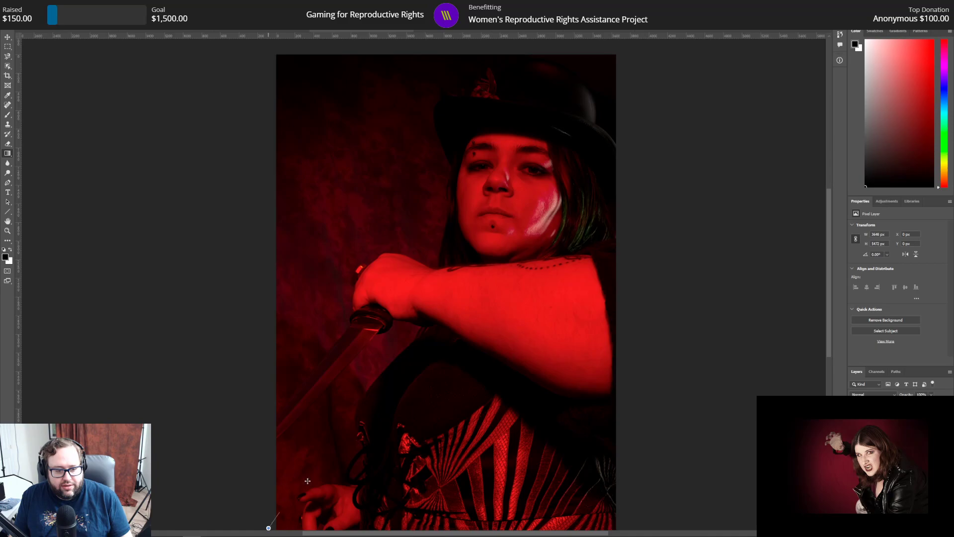
pyautogui.moveTo(276, 521); pyautogui.dragTo(399, 425)
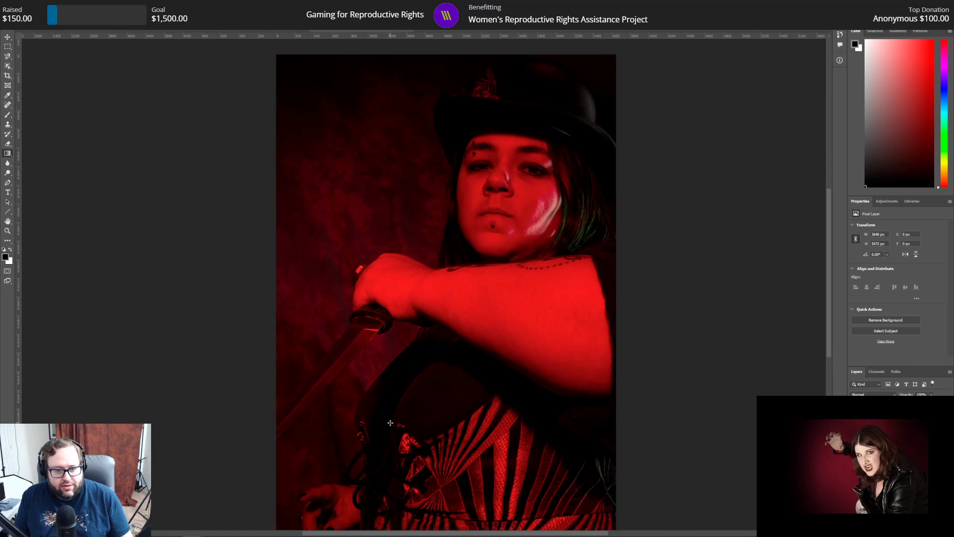
# Step: Try a wide horizontal black gradient across the portrait from its left edge, and undo it
pyautogui.moveTo(219, 255); pyautogui.dragTo(606, 239)
pyautogui.click(28, 5)
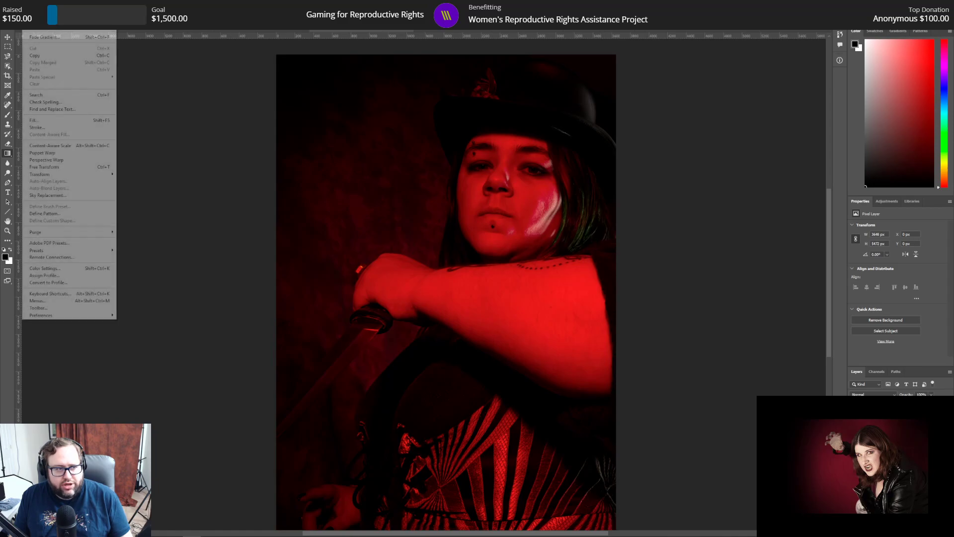
pyautogui.click(43, 12)
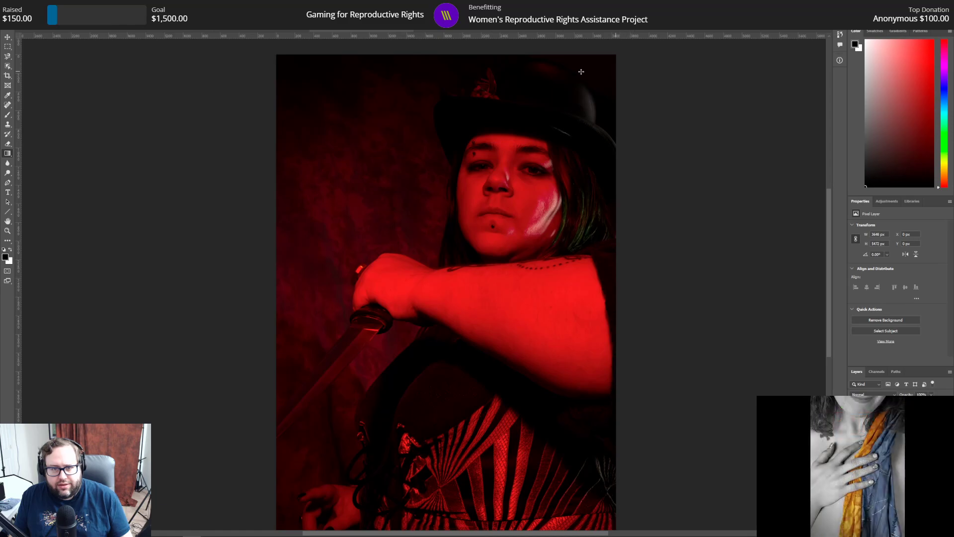
# Step: Add another short black gradient from the portrait's upper-left corner and check the darkened edges
pyautogui.moveTo(273, 56); pyautogui.dragTo(349, 183)
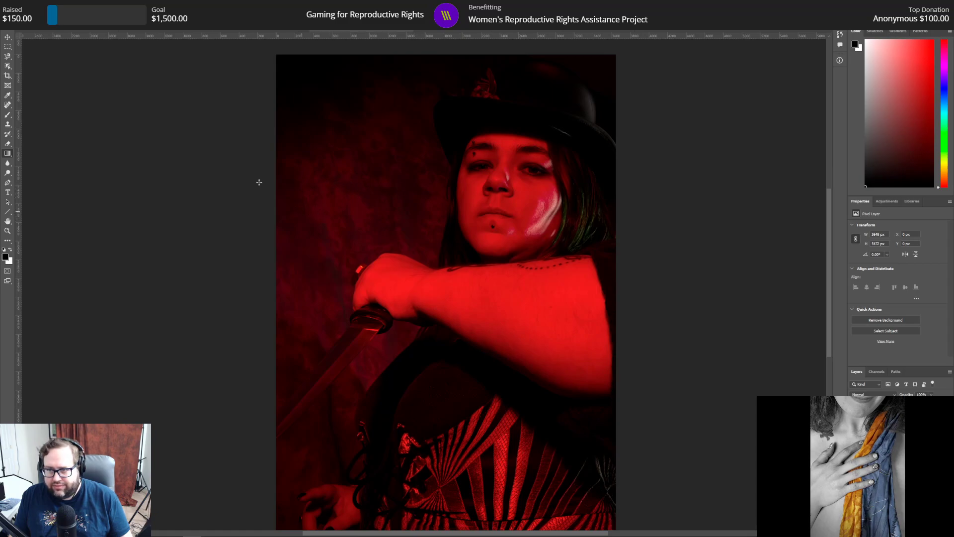
pyautogui.scroll(-3, 252, 343)
pyautogui.scroll(2, 268, 339)
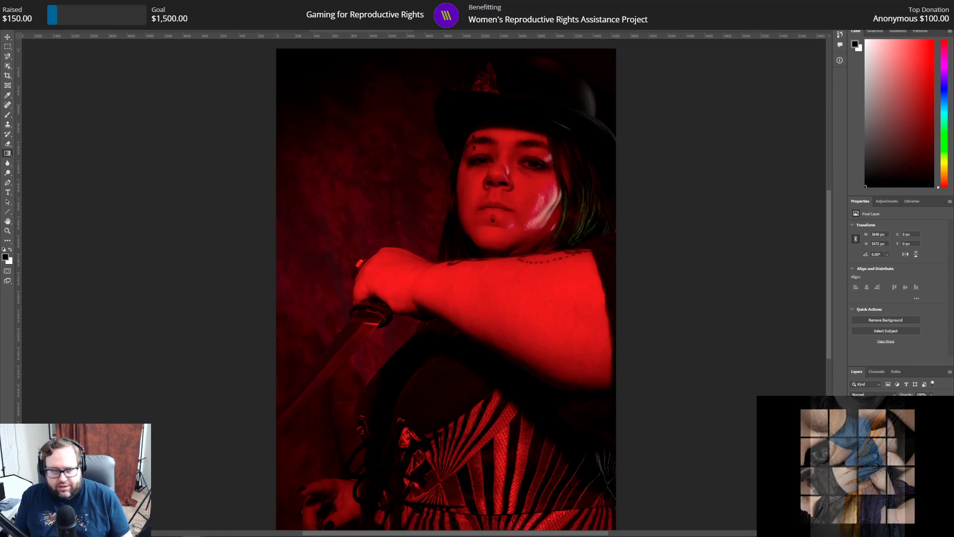
# Step: Lighten the sword blade with the Dodge tool
pyautogui.click(9, 172)
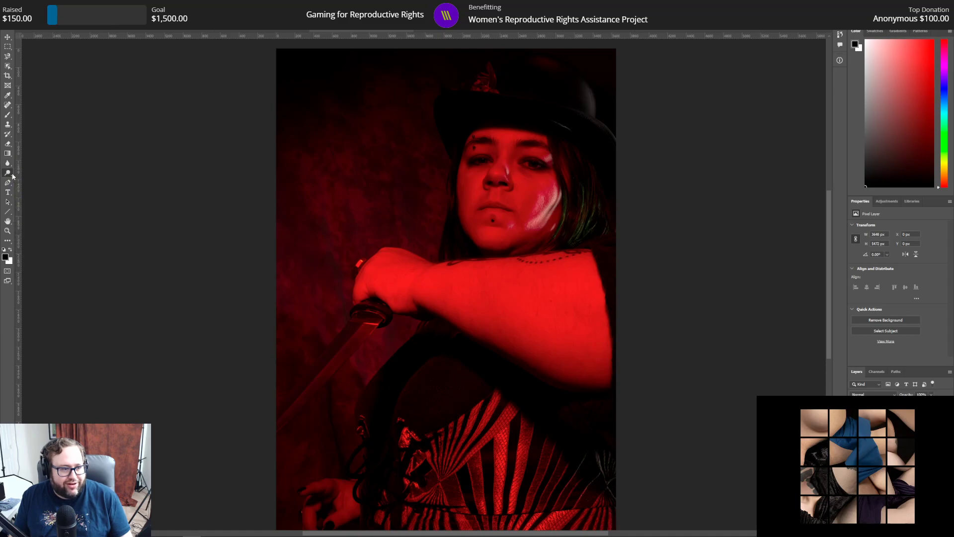
pyautogui.rightClick(9, 174)
pyautogui.click(35, 174)
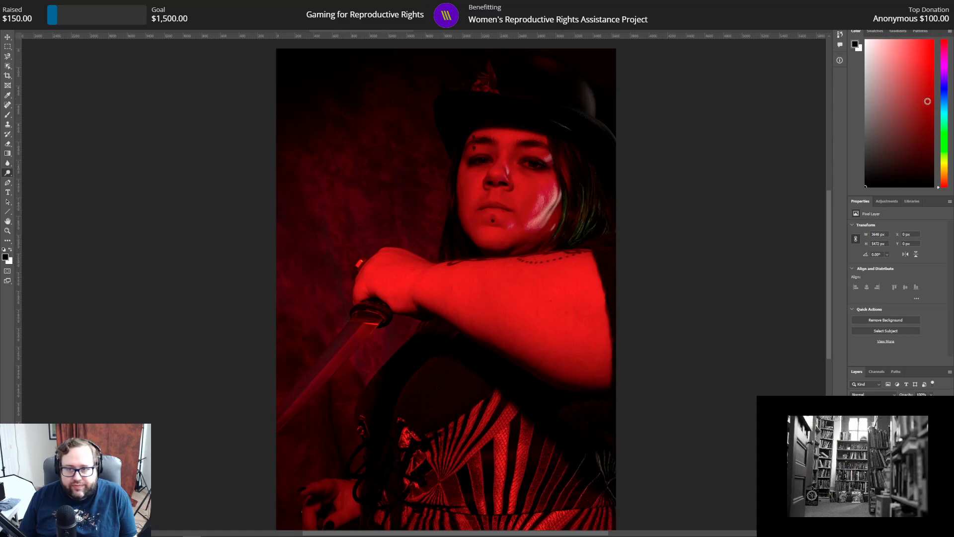
# Step: Compare the dodging states of the blade in the history and revert to the second Dodge stroke
pyautogui.click(840, 35)
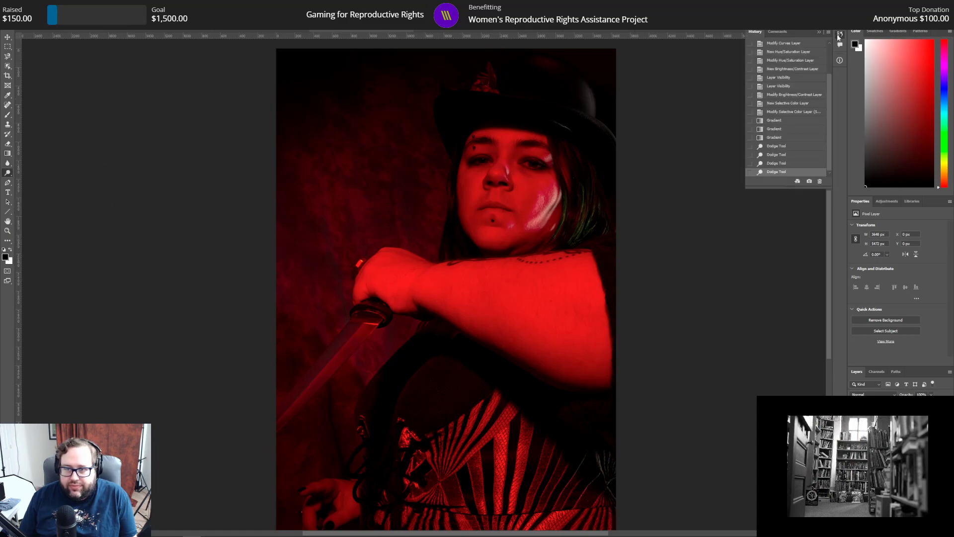
pyautogui.click(774, 147)
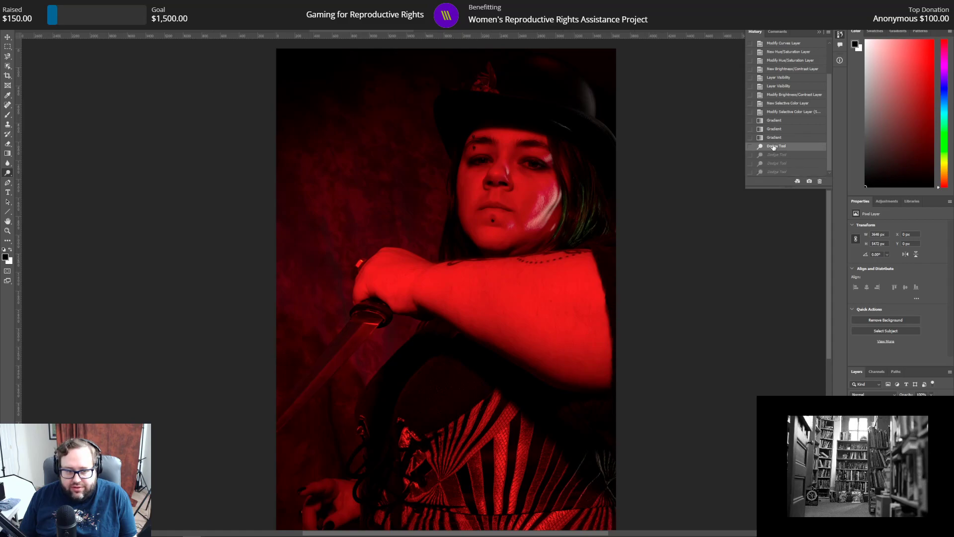
pyautogui.click(777, 173)
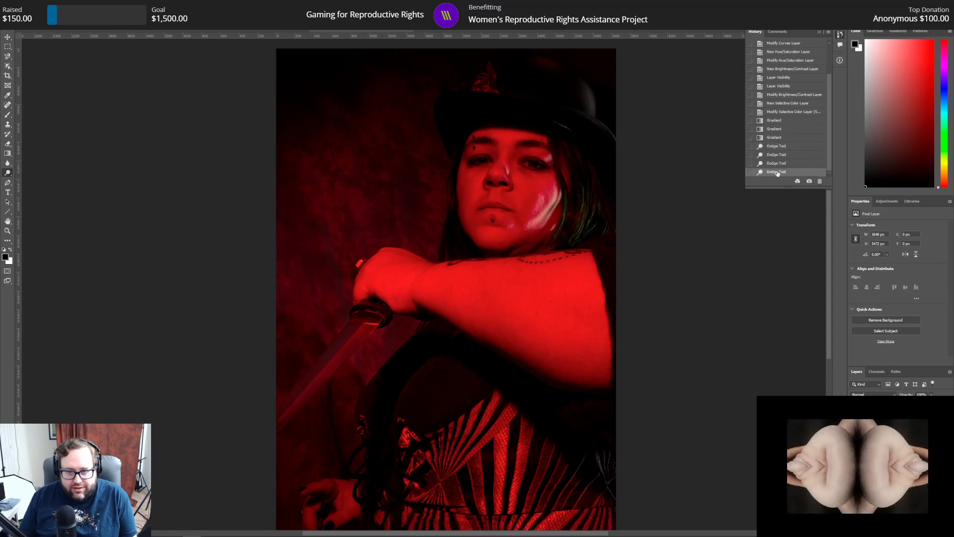
pyautogui.click(781, 147)
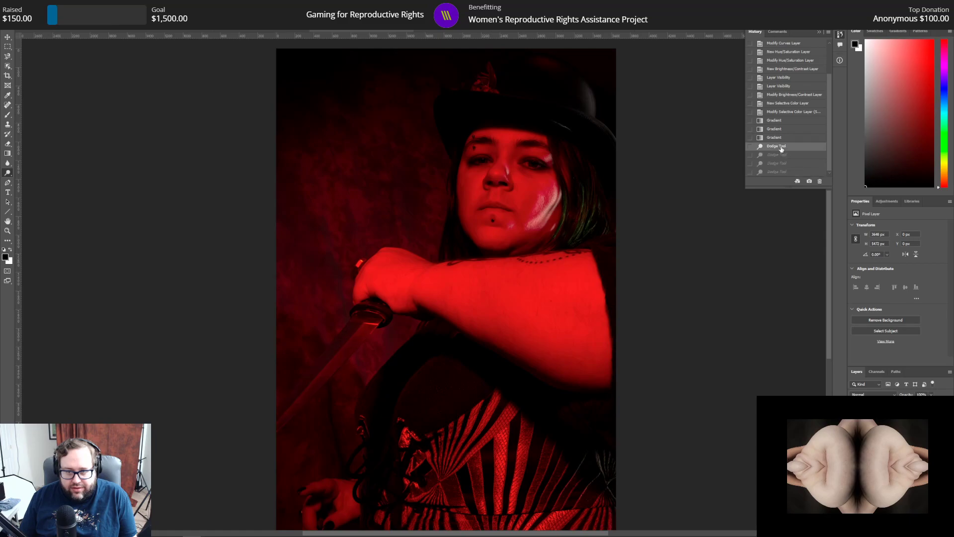
pyautogui.click(781, 156)
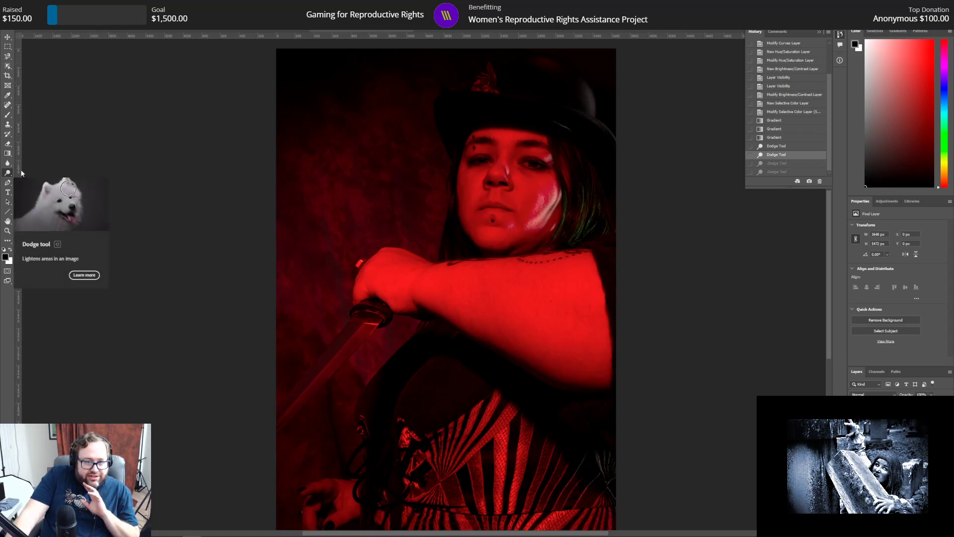
# Step: Lighten the ornament on the front of the hat with several Dodge strokes
pyautogui.keyDown('alt'); pyautogui.click(488, 82); pyautogui.keyUp('alt')
pyautogui.keyDown('alt'); pyautogui.click(487, 82); pyautogui.keyUp('alt')
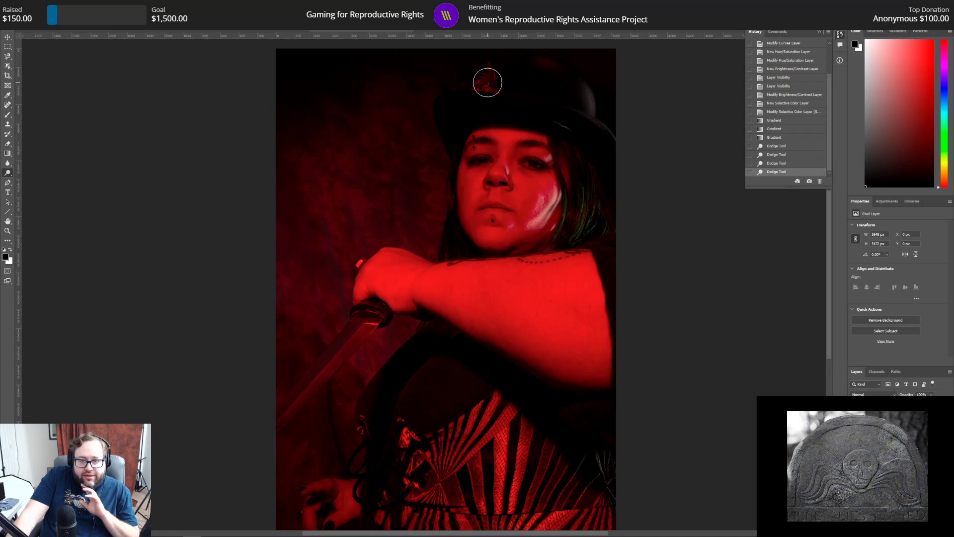
pyautogui.click(491, 79)
pyautogui.click(492, 76)
pyautogui.click(492, 75)
pyautogui.click(491, 87)
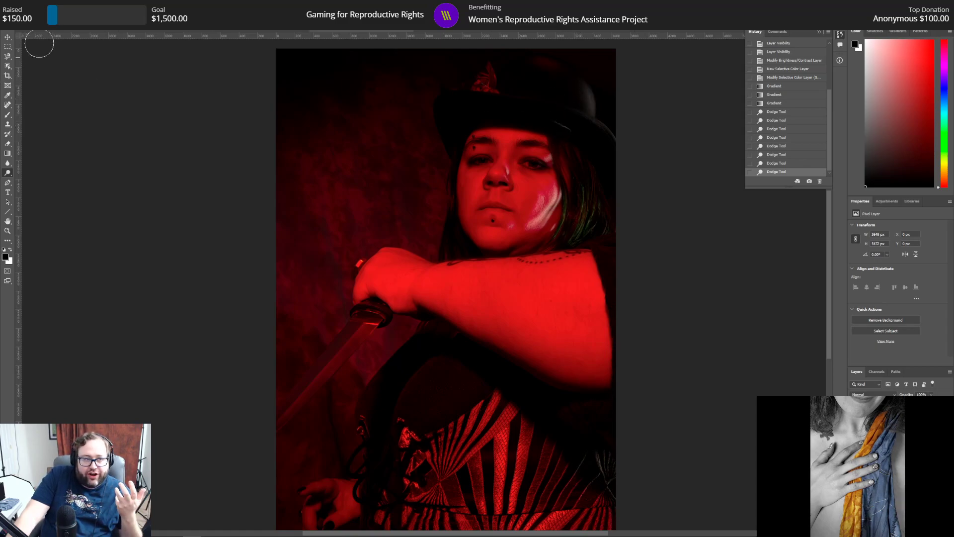
# Step: Look at the horizontal black-and-white portrait, return to the red portrait and select its Selective Color layer
pyautogui.click(46, 25)
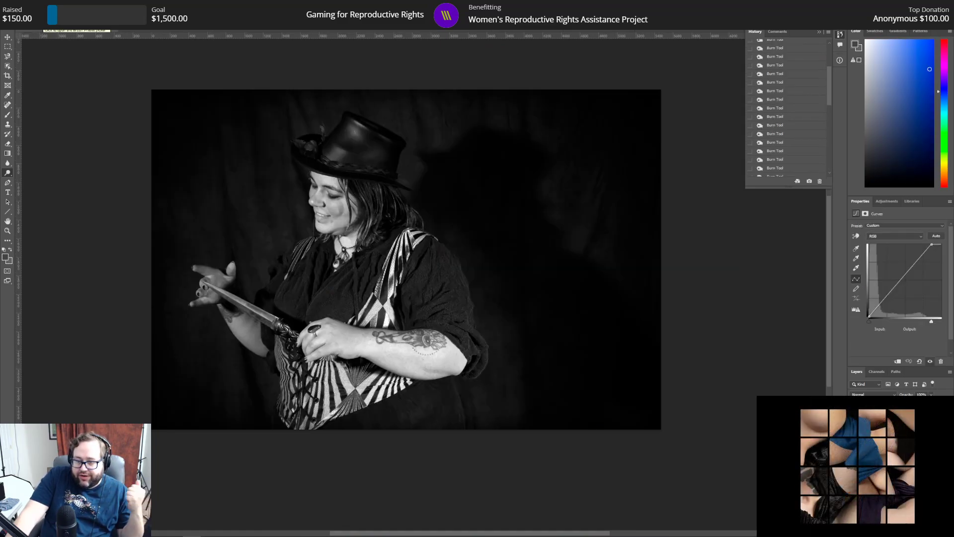
pyautogui.click(365, 30)
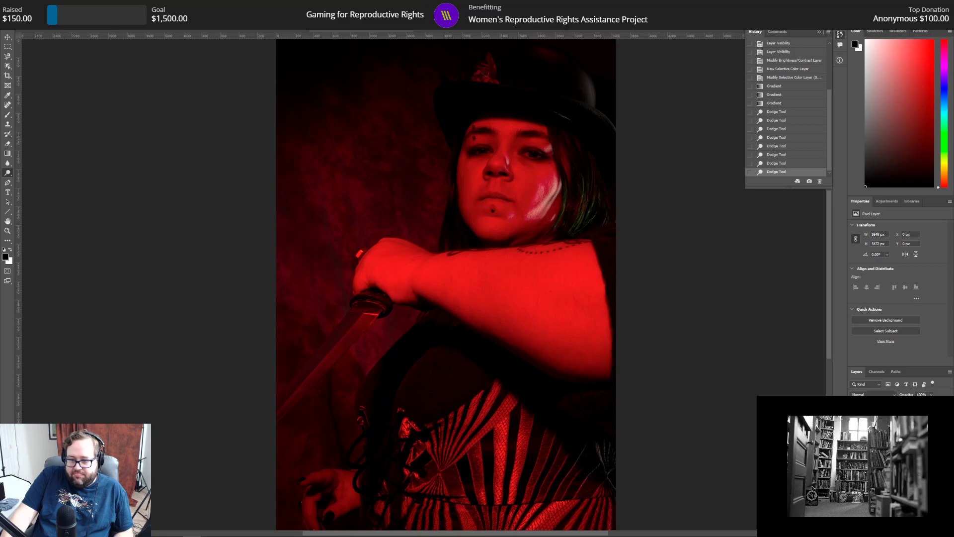
pyautogui.click(895, 420)
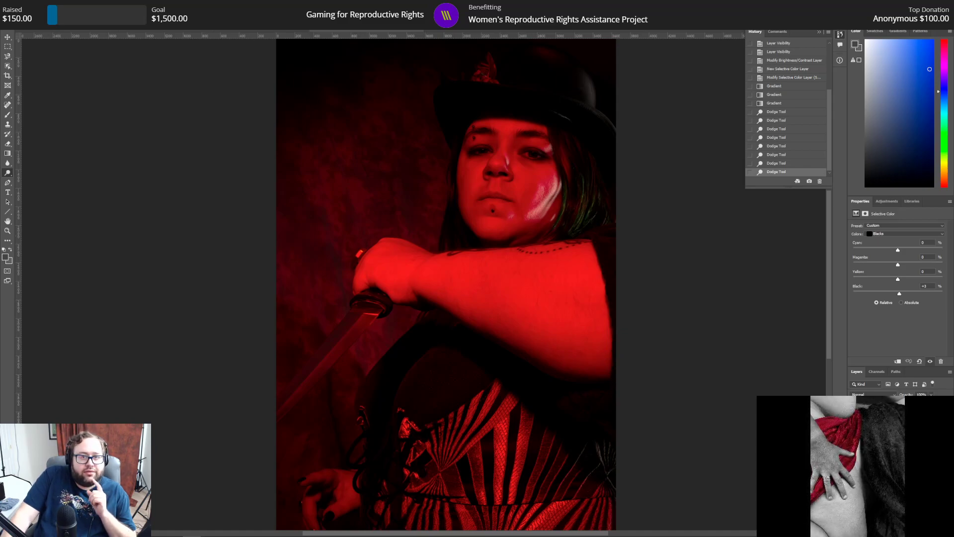
# Step: Save the red portrait and add a Black & White adjustment layer above the Selective Color layer
pyautogui.hotkey('alt', 'f')
pyautogui.click(37, 86)
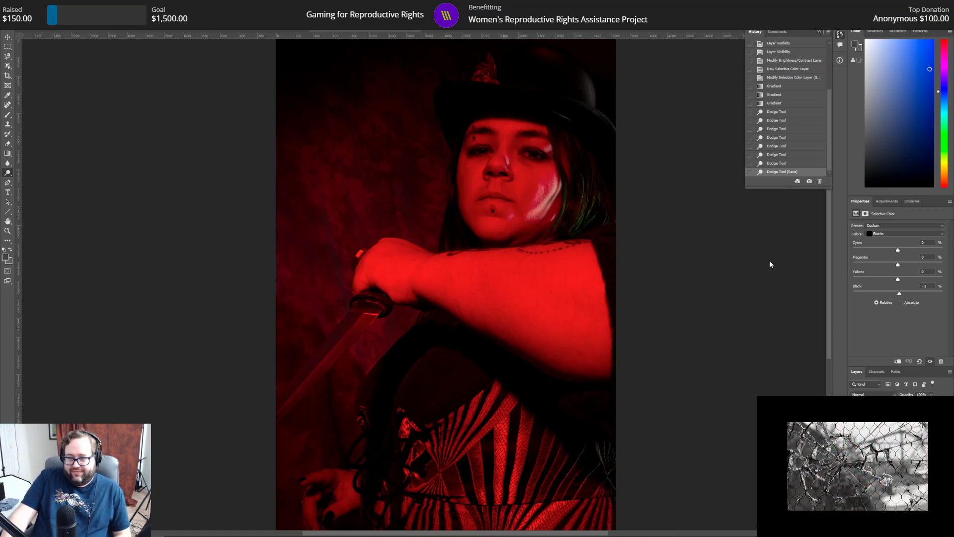
pyautogui.click(886, 201)
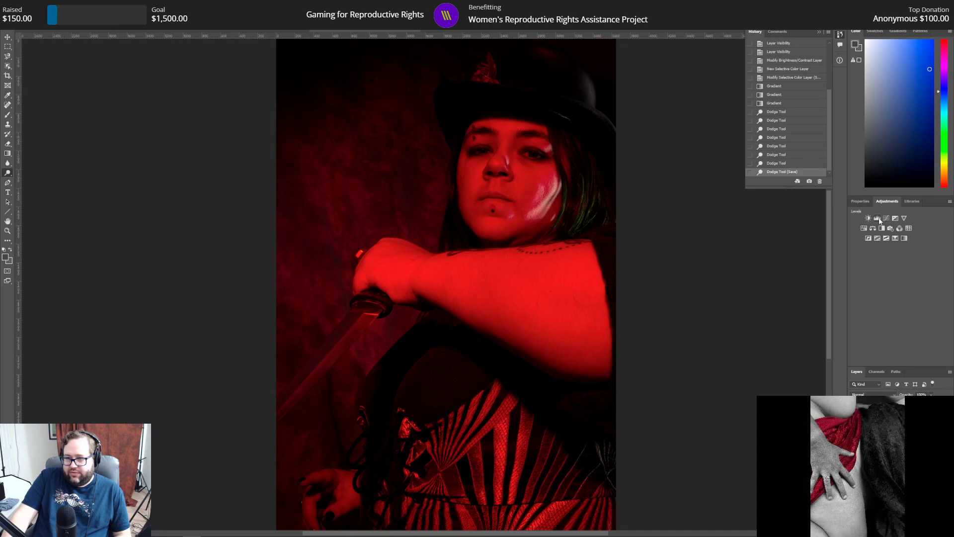
pyautogui.click(882, 228)
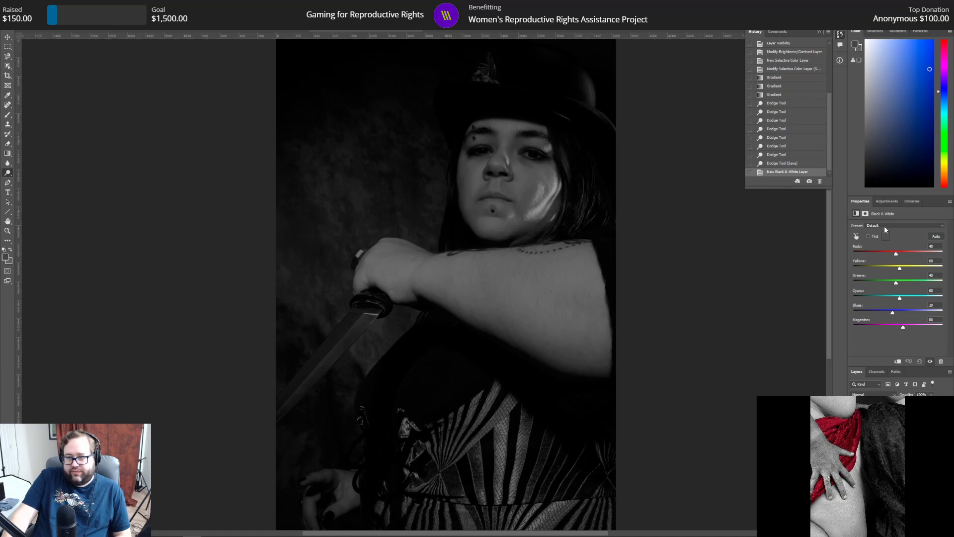
# Step: Try the Maximum Black and Maximum White presets on the Black & White layer
pyautogui.click(885, 226)
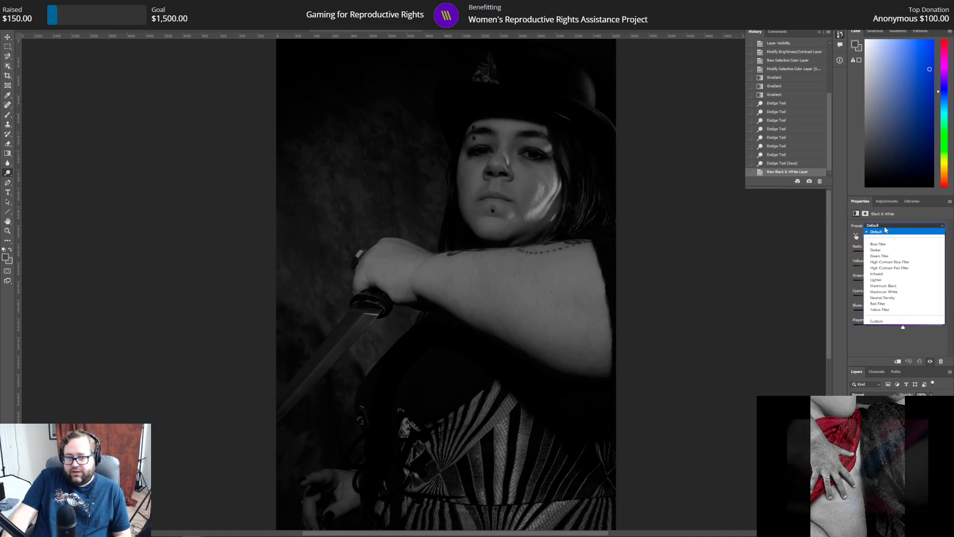
pyautogui.click(884, 286)
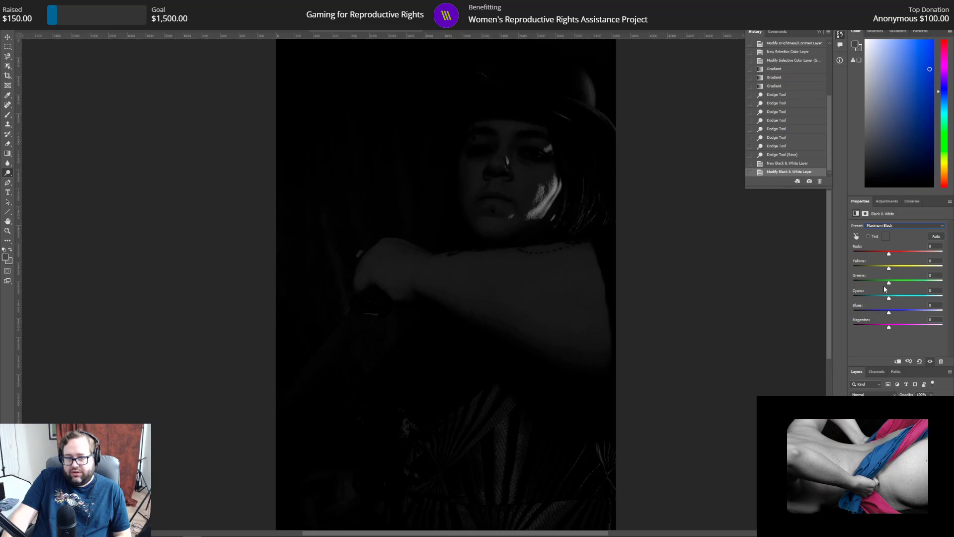
pyautogui.click(891, 226)
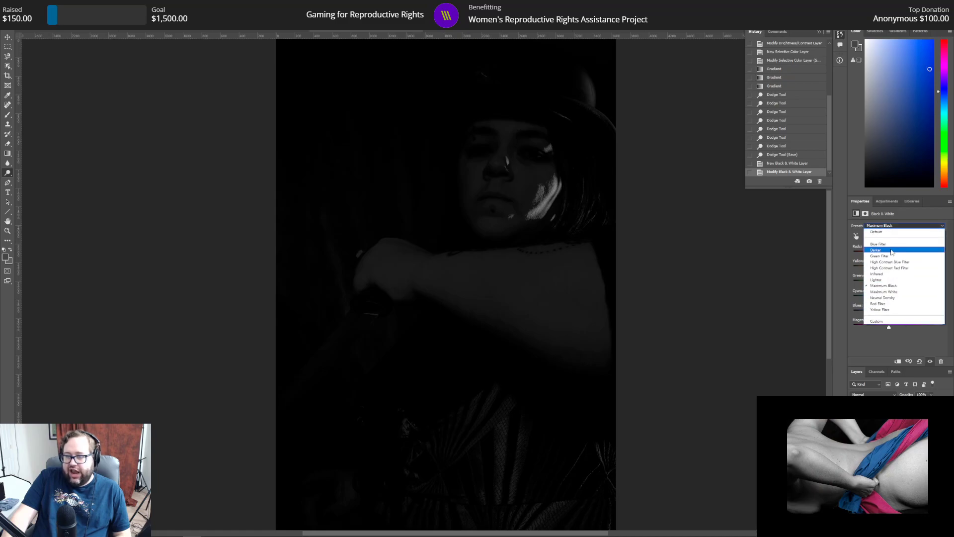
pyautogui.click(887, 292)
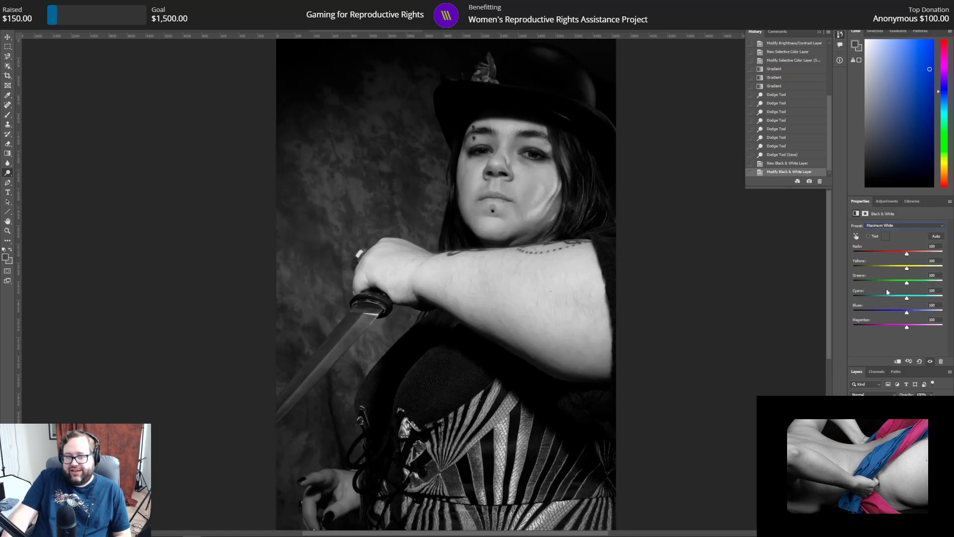
# Step: Try Reds values of -200 and 0 on the Black & White layer
pyautogui.moveTo(907, 254); pyautogui.dragTo(807, 253)
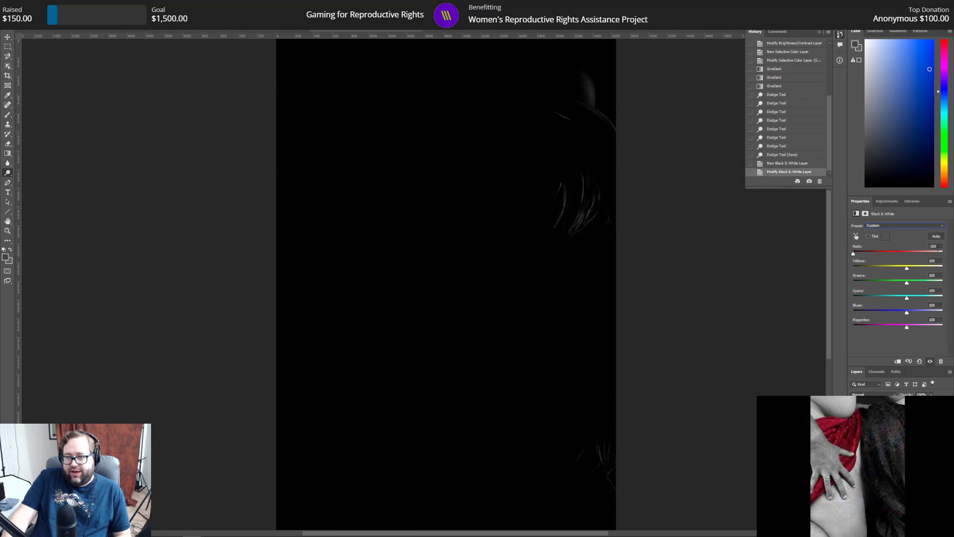
pyautogui.moveTo(938, 247); pyautogui.dragTo(874, 244)
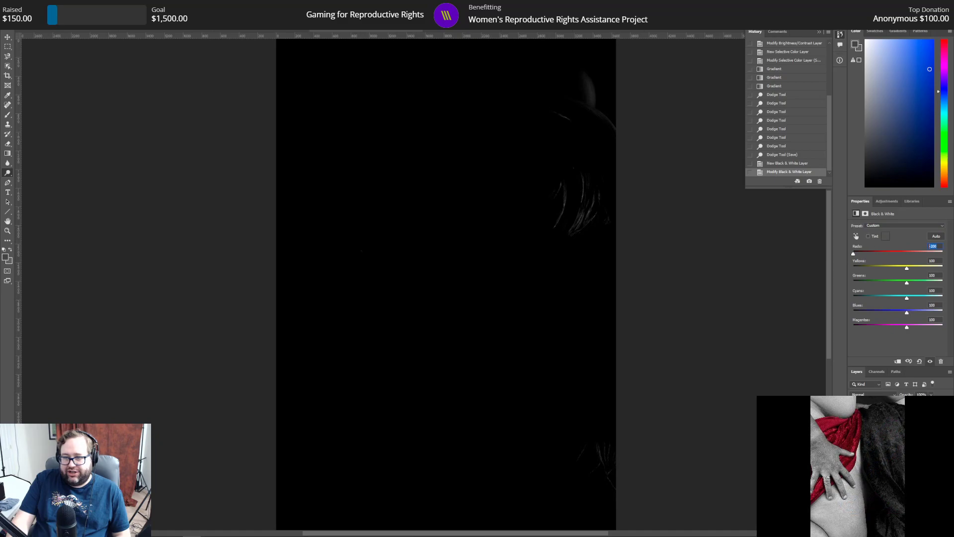
pyautogui.write('0')
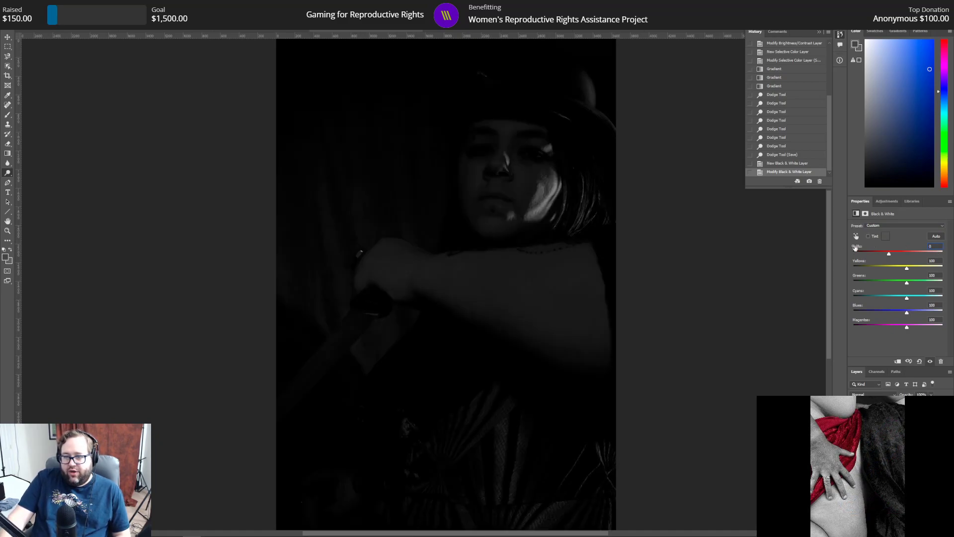
pyautogui.moveTo(890, 254); pyautogui.dragTo(725, 256)
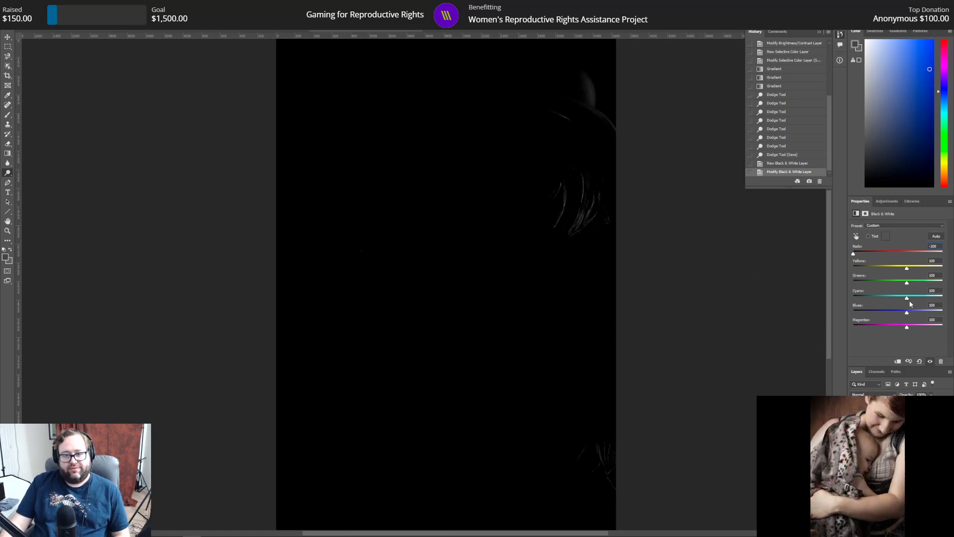
# Step: Compare the High Contrast Red Filter and Red Filter presets on the Black & White layer
pyautogui.click(895, 225)
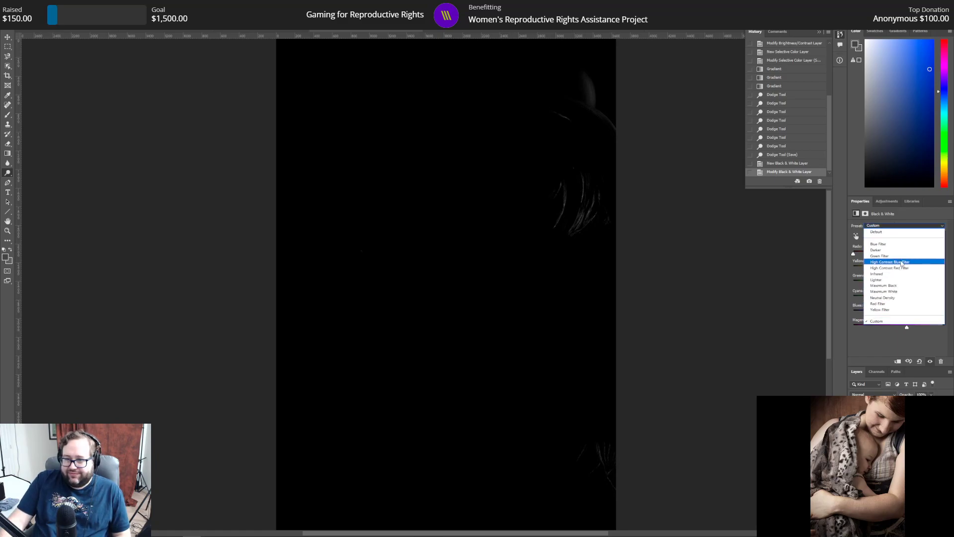
pyautogui.click(901, 268)
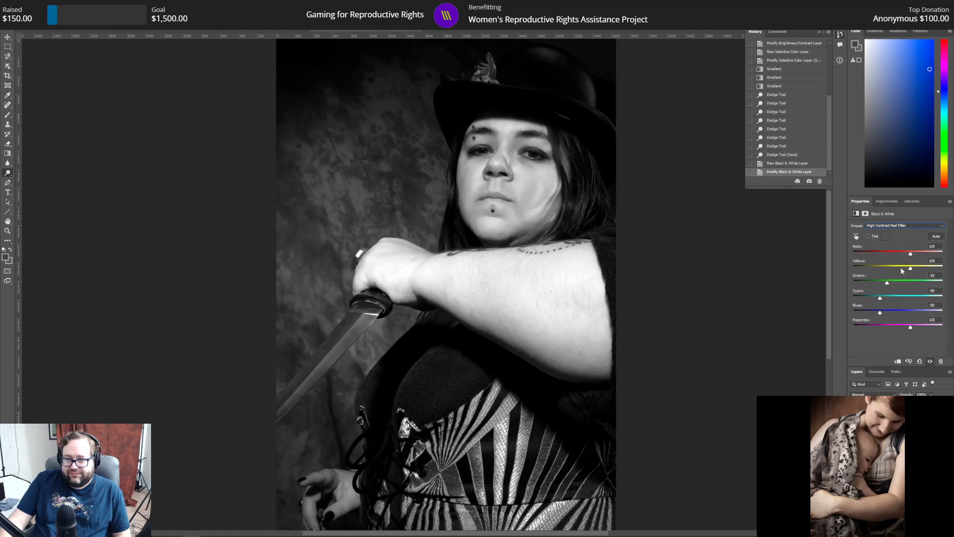
pyautogui.click(900, 227)
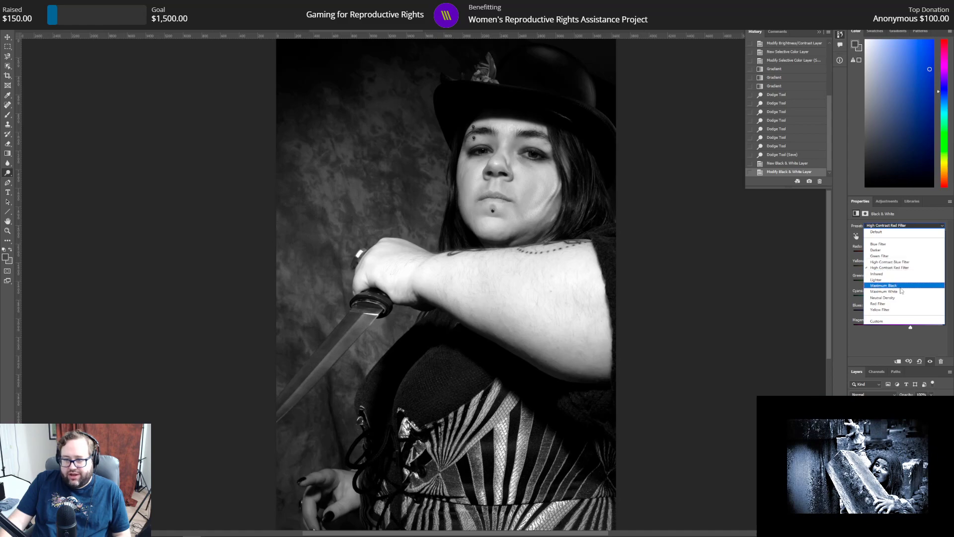
pyautogui.click(891, 304)
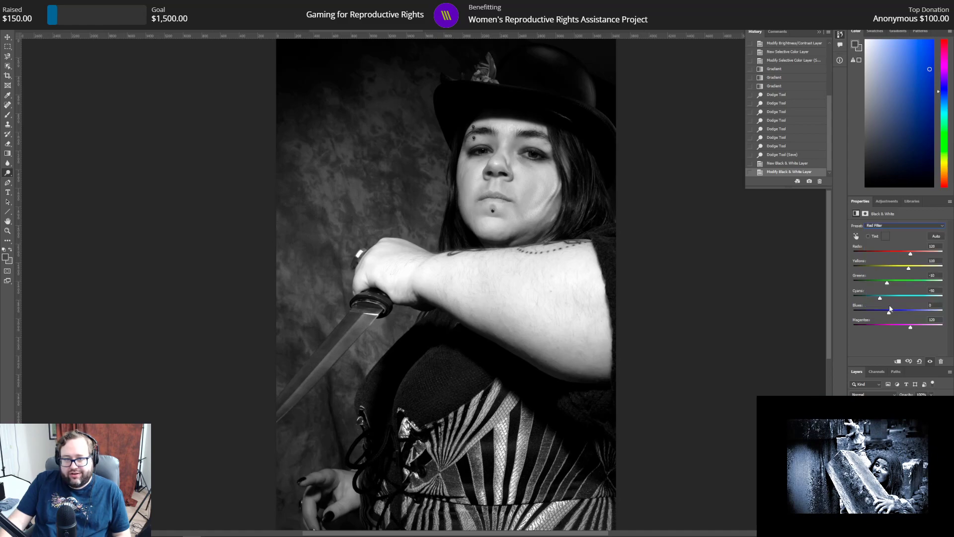
pyautogui.click(890, 226)
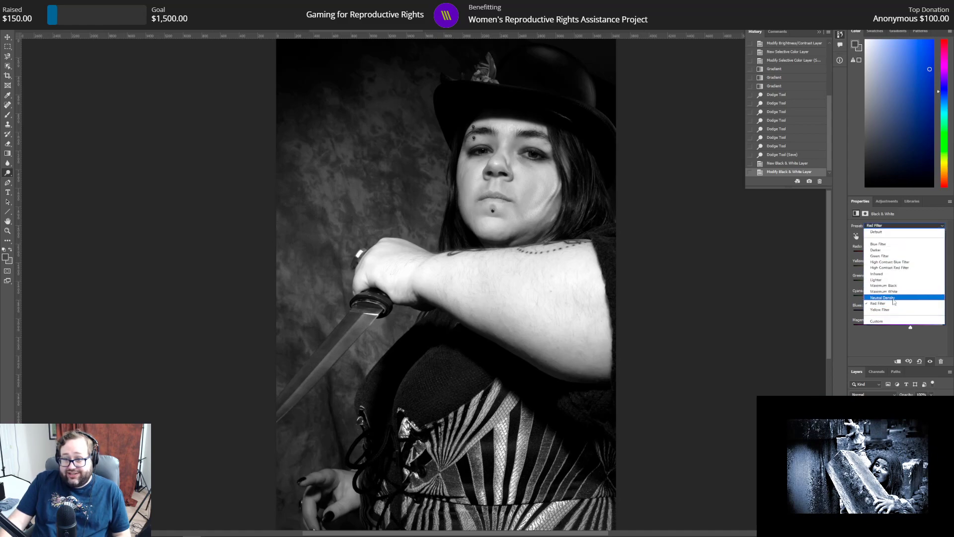
pyautogui.click(897, 268)
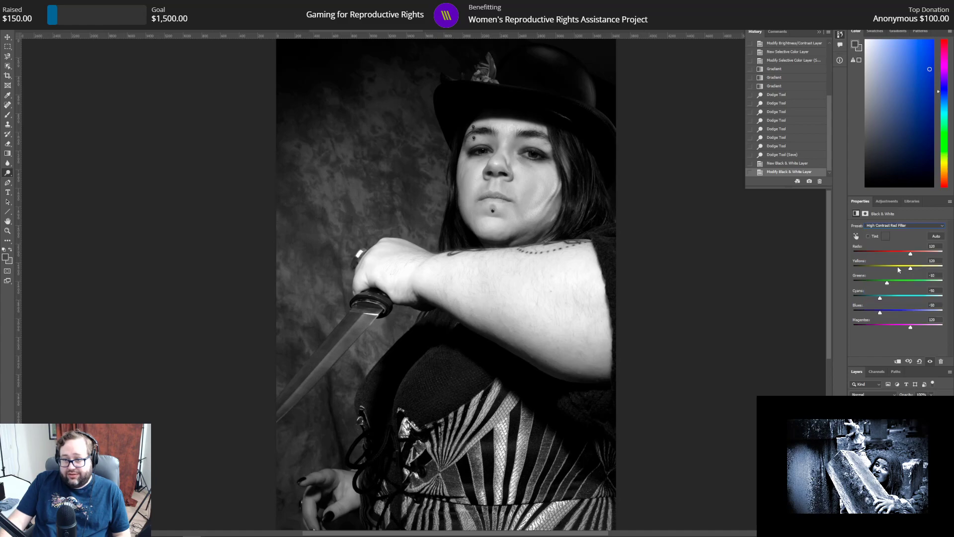
pyautogui.click(899, 226)
pyautogui.click(902, 304)
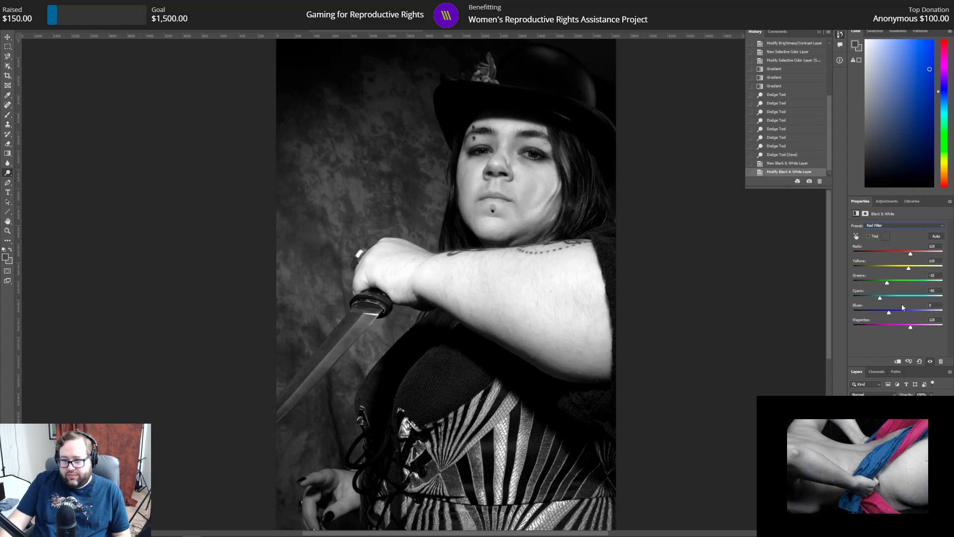
# Step: Apply the High Contrast Red Filter preset to the Black & White layer and raise Greens to 300
pyautogui.click(893, 226)
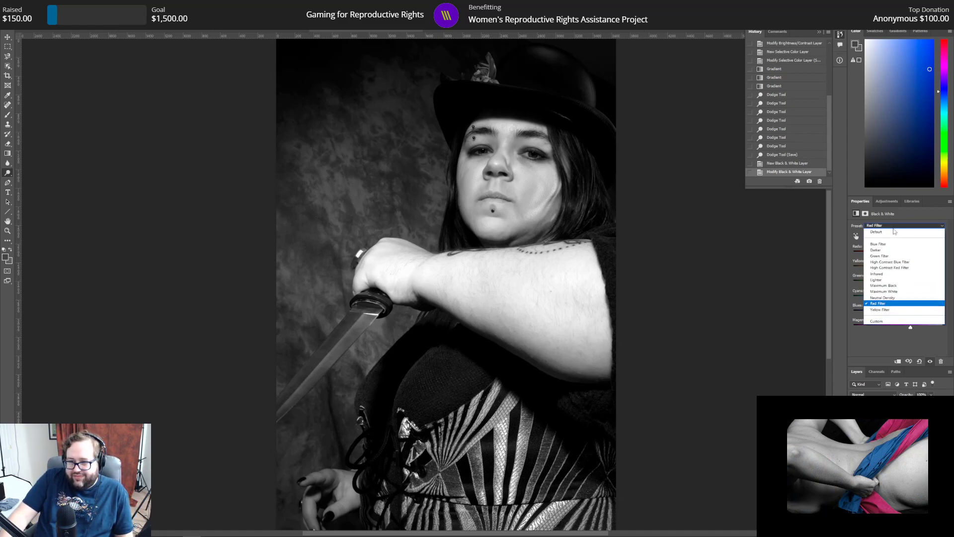
pyautogui.click(894, 268)
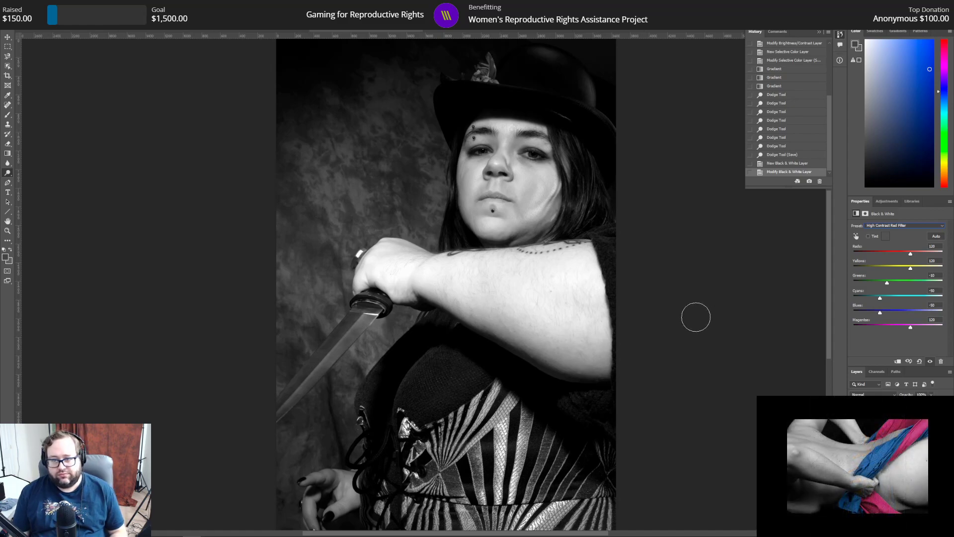
pyautogui.moveTo(887, 282); pyautogui.dragTo(942, 282)
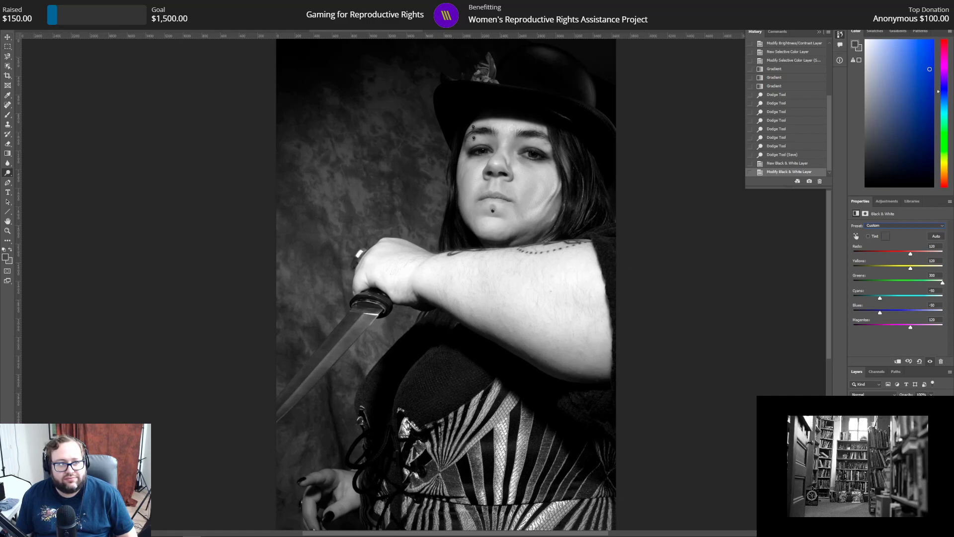
# Step: Save the black-and-white version as a separate Photoshop file named 129 bw.psd
pyautogui.click(16, 5)
pyautogui.click(29, 95)
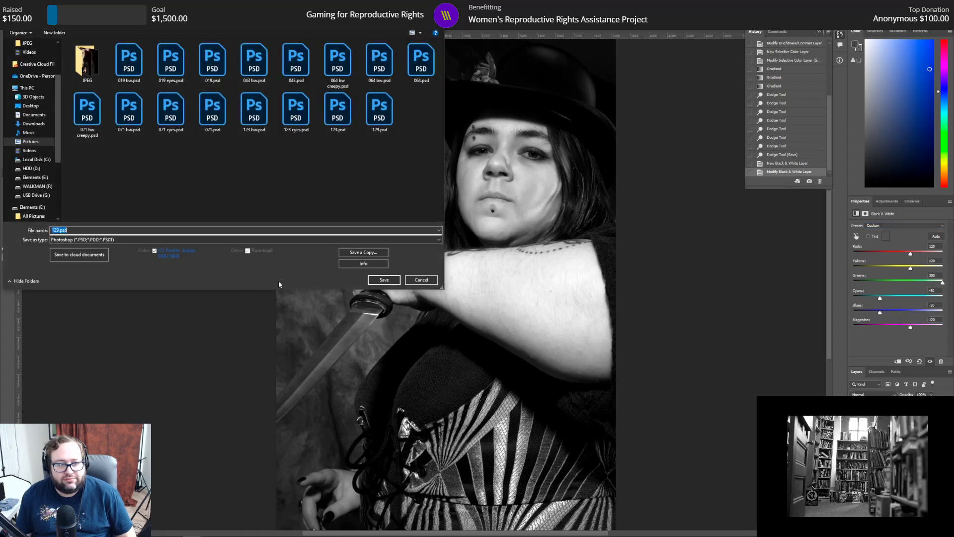
pyautogui.click(59, 230)
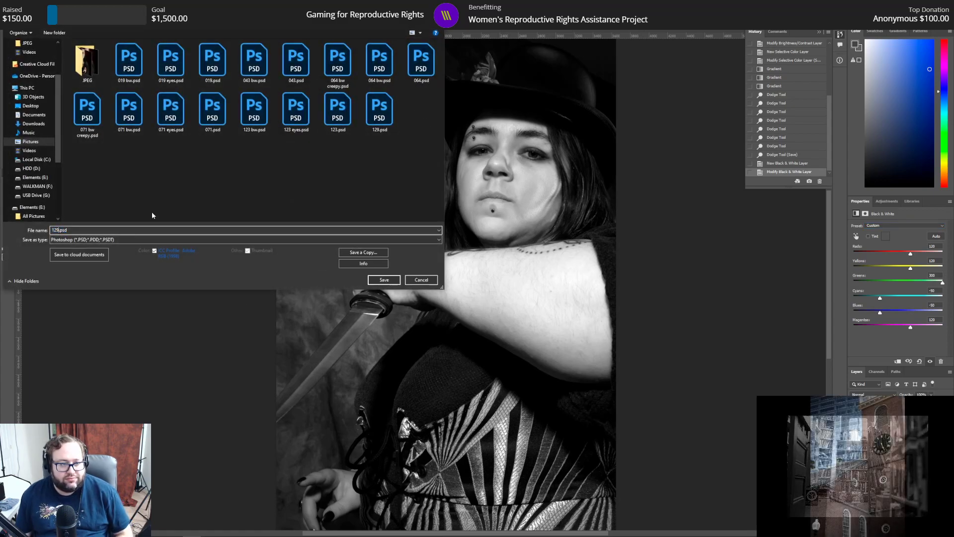
pyautogui.write('bw')
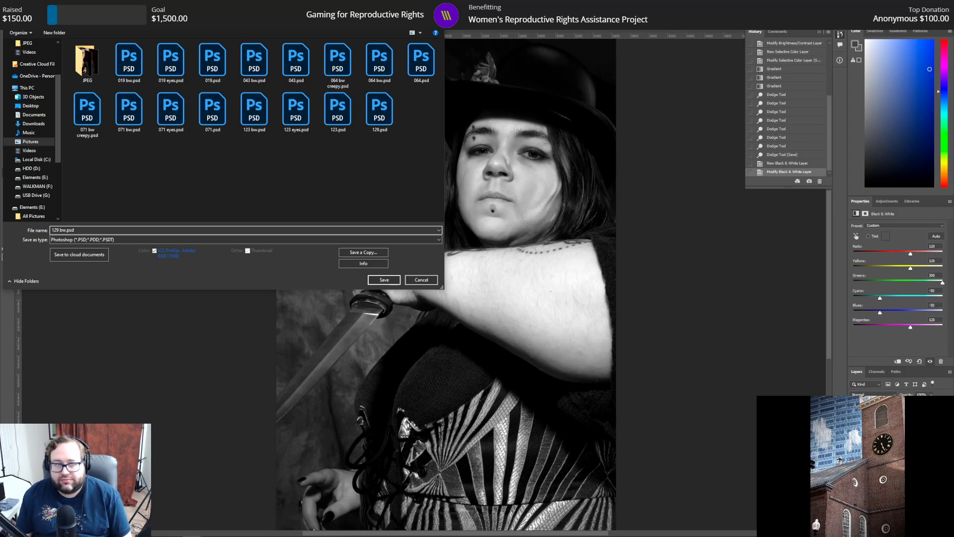
pyautogui.press('Return')
pyautogui.press('Return')
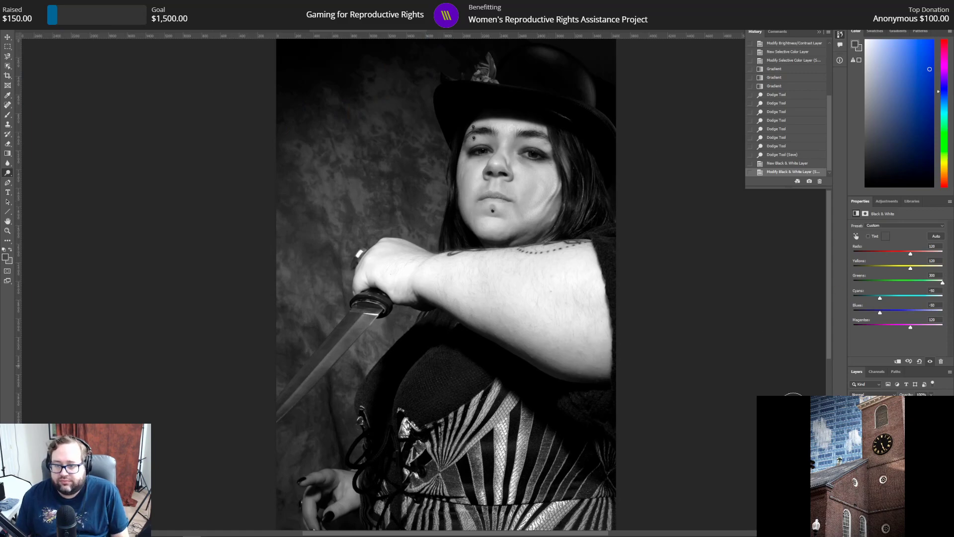
# Step: Hide the Black & White adjustment layer to return to the red version
pyautogui.click(854, 417)
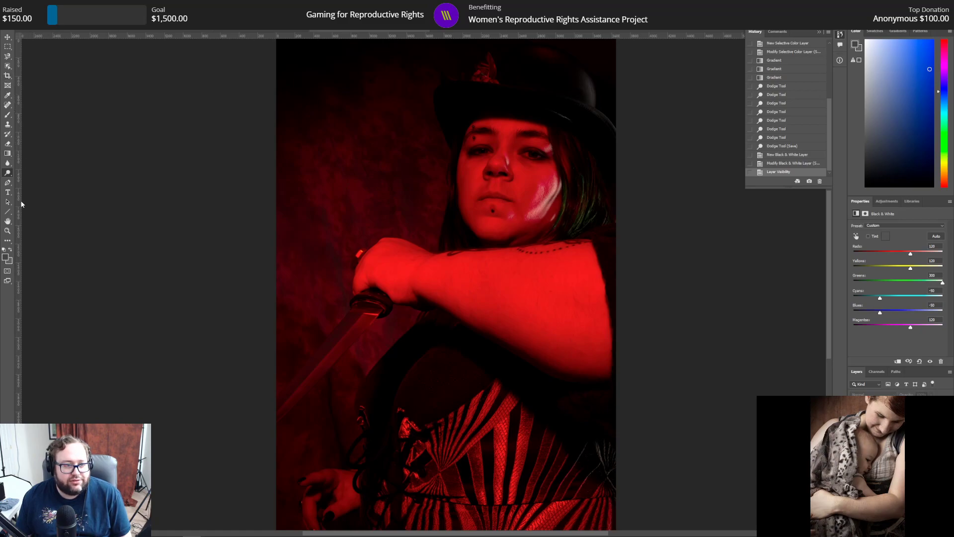
# Step: Outline the iris of the eye below the pierced eyebrow with the Magnetic Lasso and make the photo's pixel layer active
pyautogui.click(7, 231)
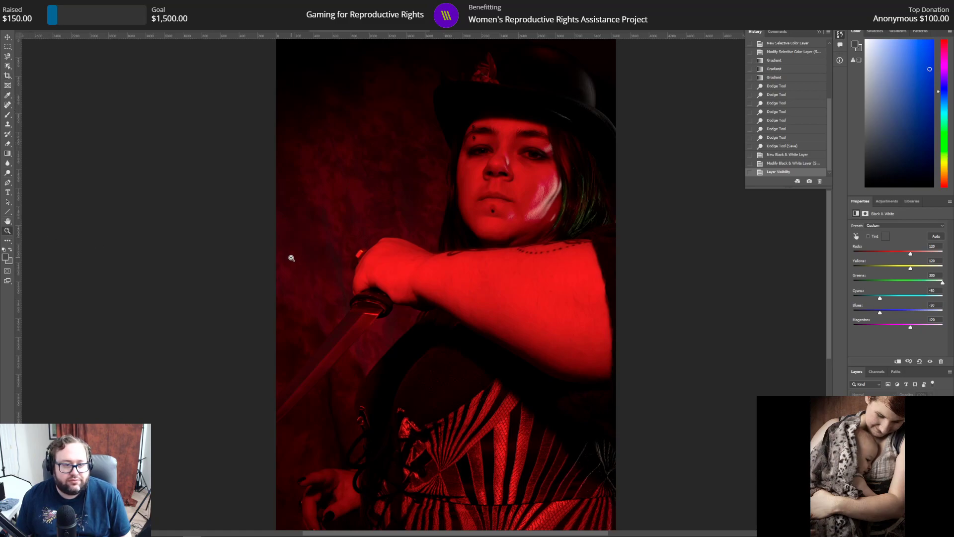
pyautogui.click(486, 145)
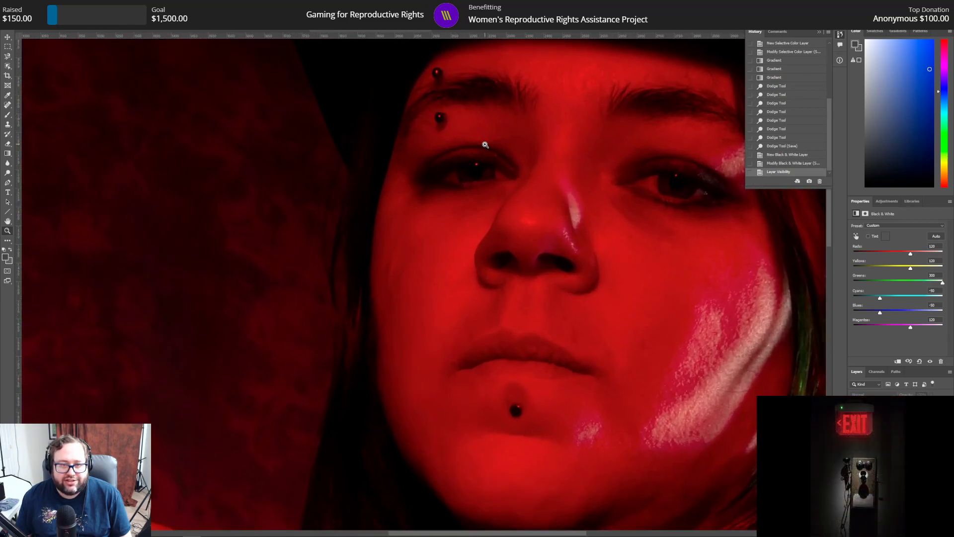
pyautogui.click(476, 159)
pyautogui.scroll(5, 494, 179)
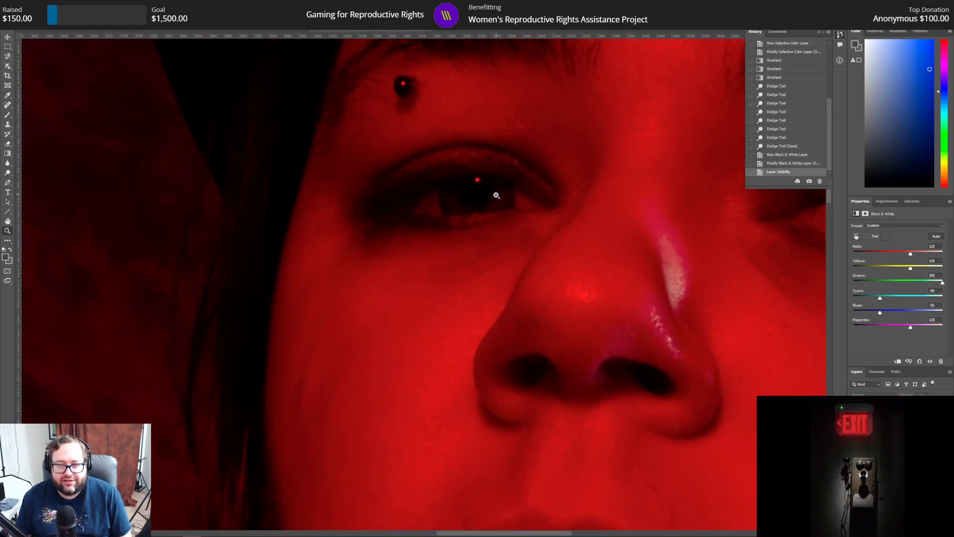
pyautogui.scroll(2, 494, 204)
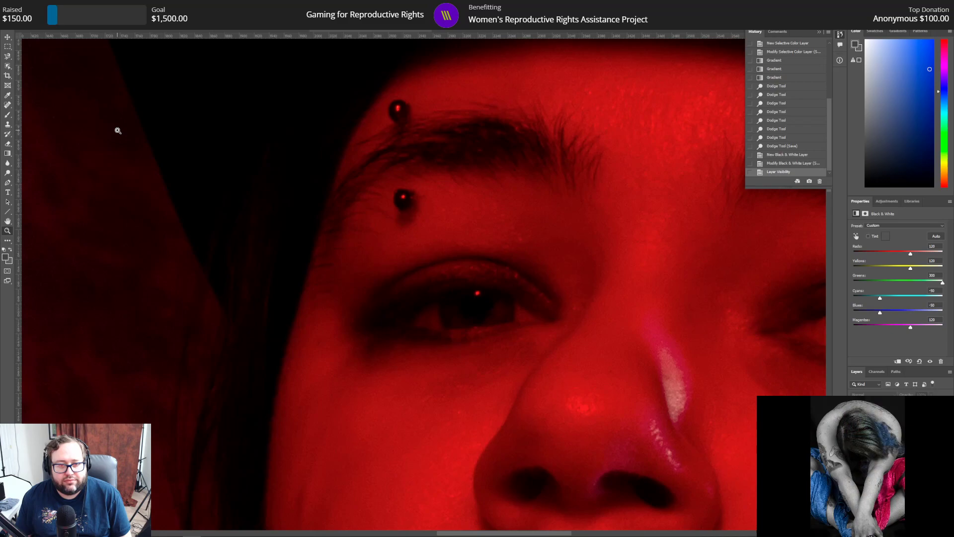
pyautogui.click(7, 56)
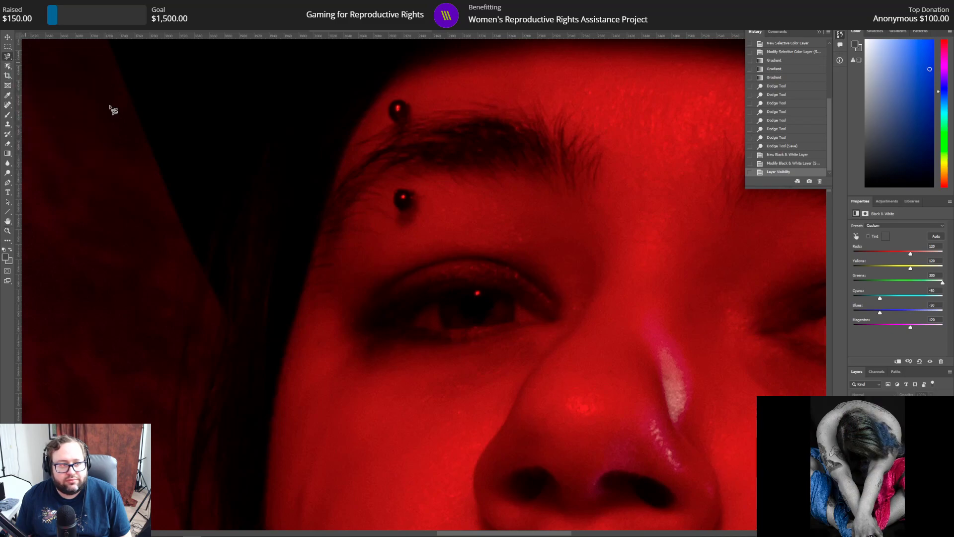
pyautogui.moveTo(445, 297); pyautogui.dragTo(438, 303)
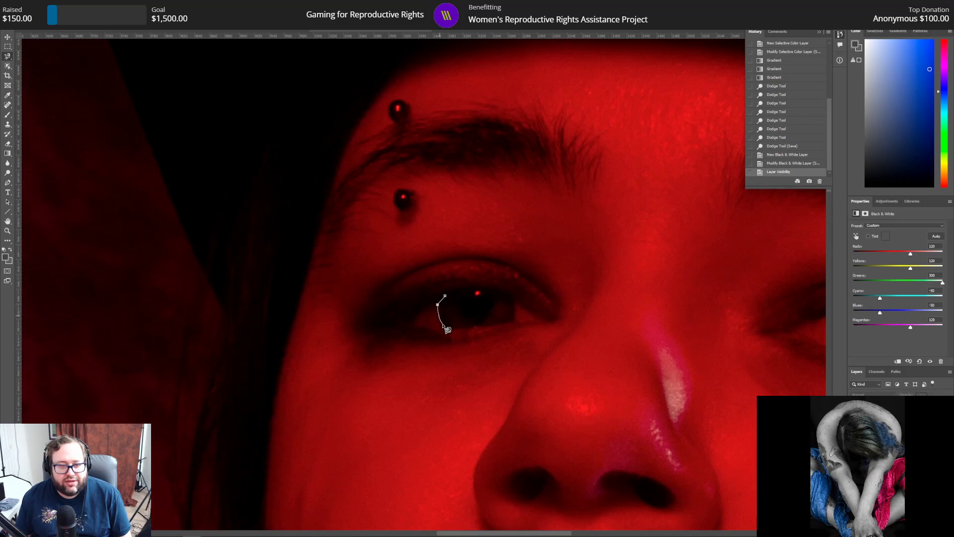
pyautogui.moveTo(444, 330); pyautogui.dragTo(512, 325)
pyautogui.click(513, 322)
pyautogui.click(510, 298)
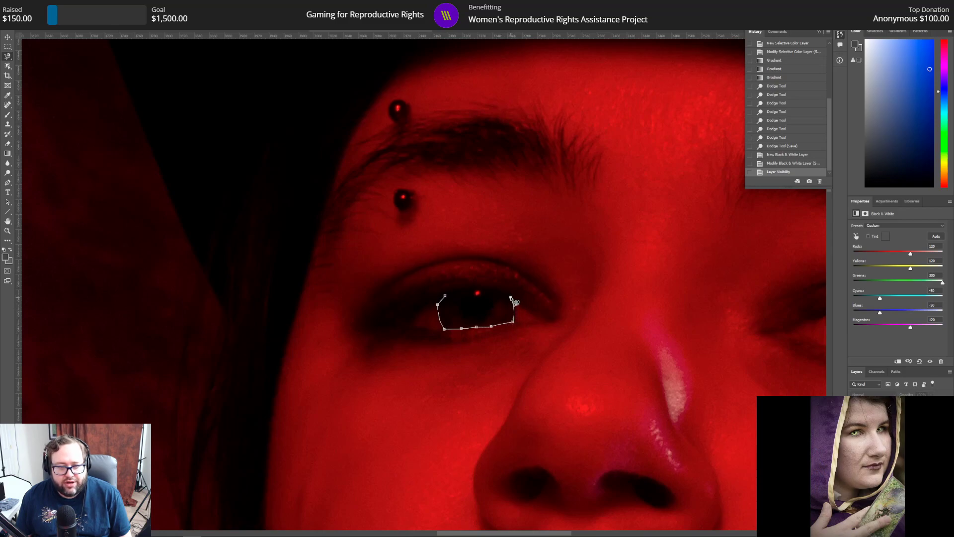
pyautogui.click(496, 289)
pyautogui.click(479, 292)
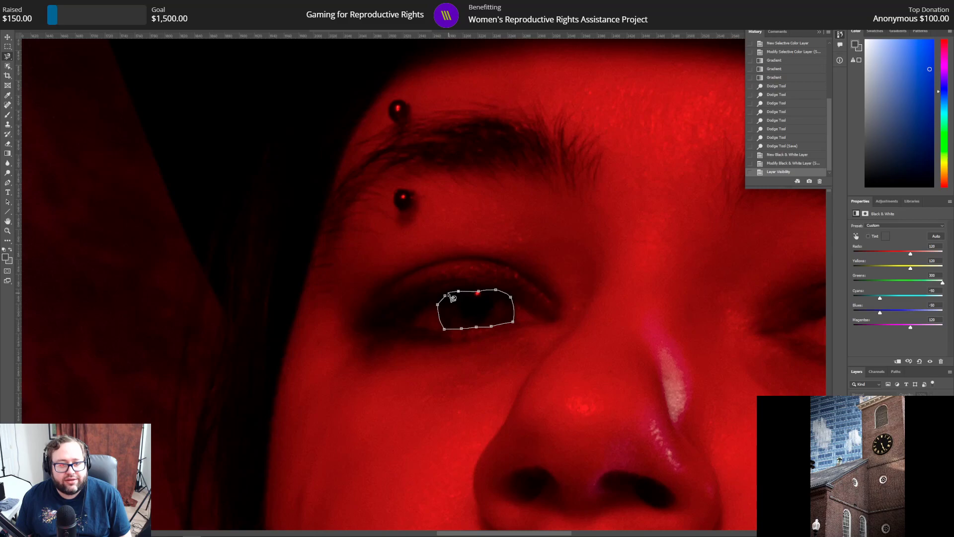
pyautogui.click(448, 298)
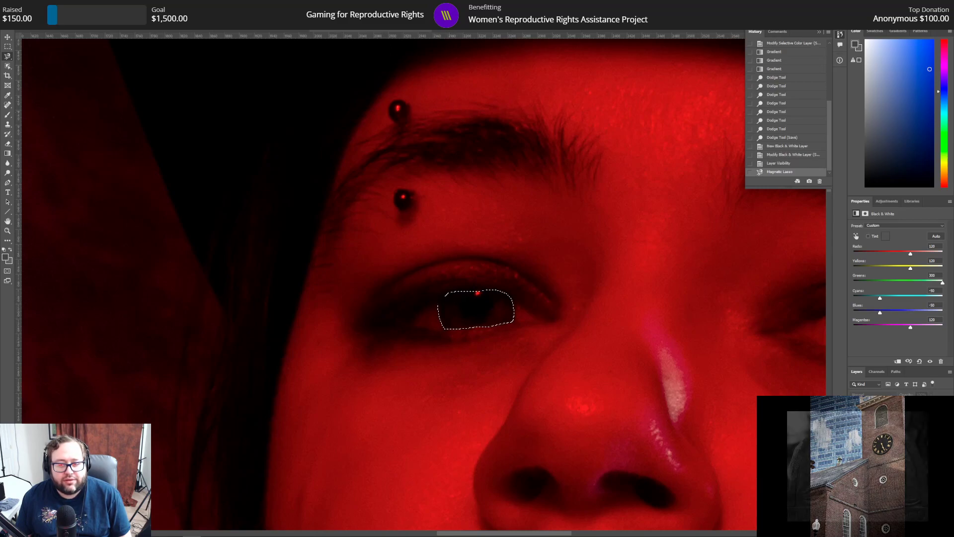
pyautogui.click(890, 490)
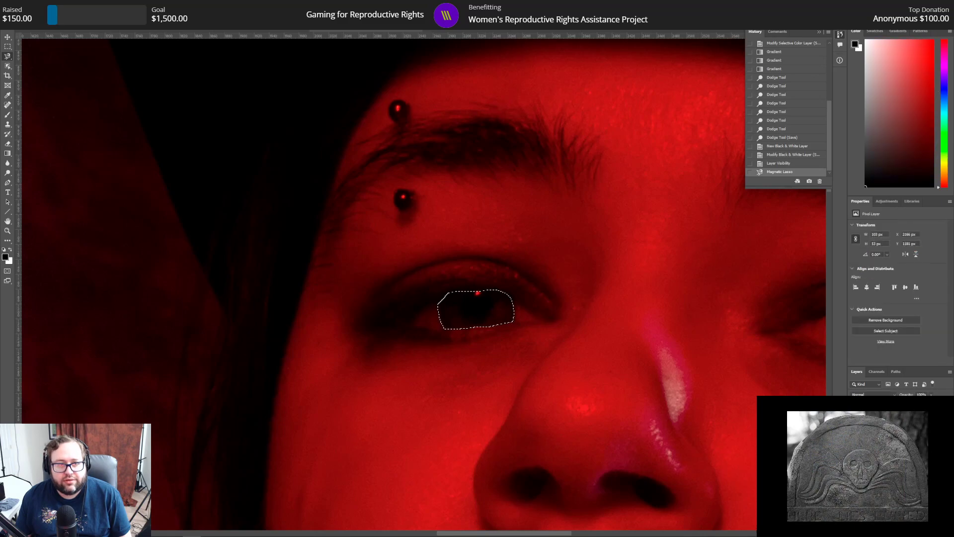
# Step: Refine the iris selection with Select and Mask, setting Radius to 3 px, Smooth to 3 and Feather to 3 px
pyautogui.click(311, 20)
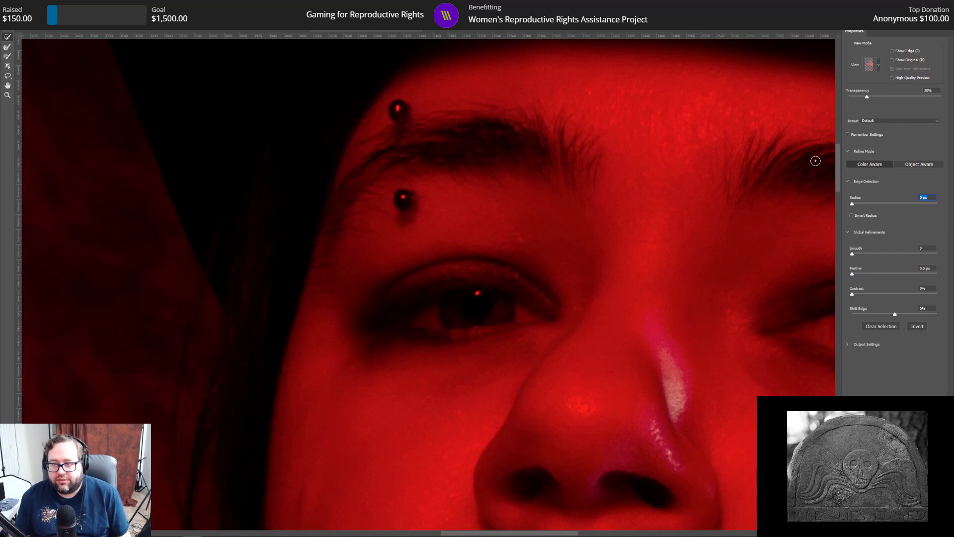
pyautogui.write('3')
pyautogui.press('Return')
pyautogui.press('Tab')
pyautogui.write('3')
pyautogui.press('Tab')
pyautogui.write('3')
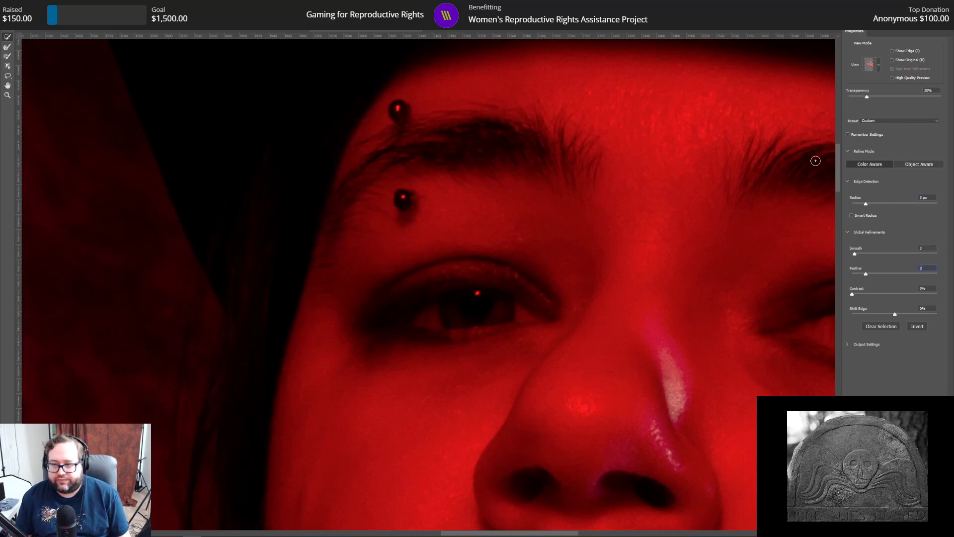
pyautogui.press('Return')
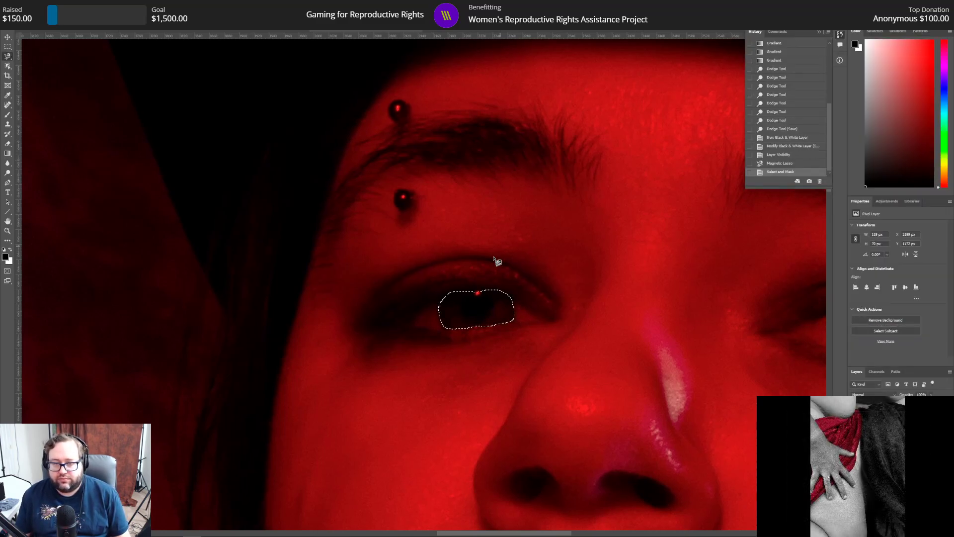
# Step: Copy the selected iris to its own layer and move that layer up one position in the layer order
pyautogui.rightClick(471, 305)
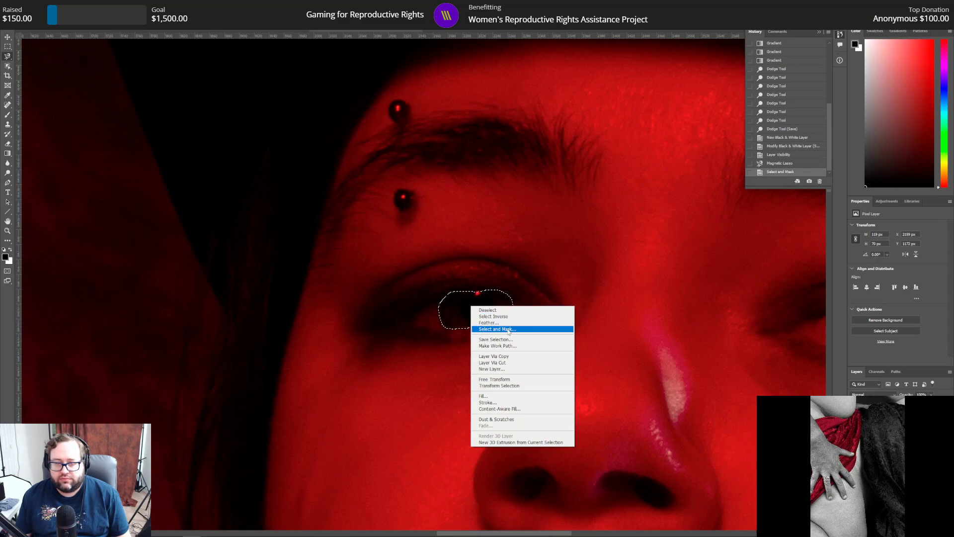
pyautogui.click(511, 356)
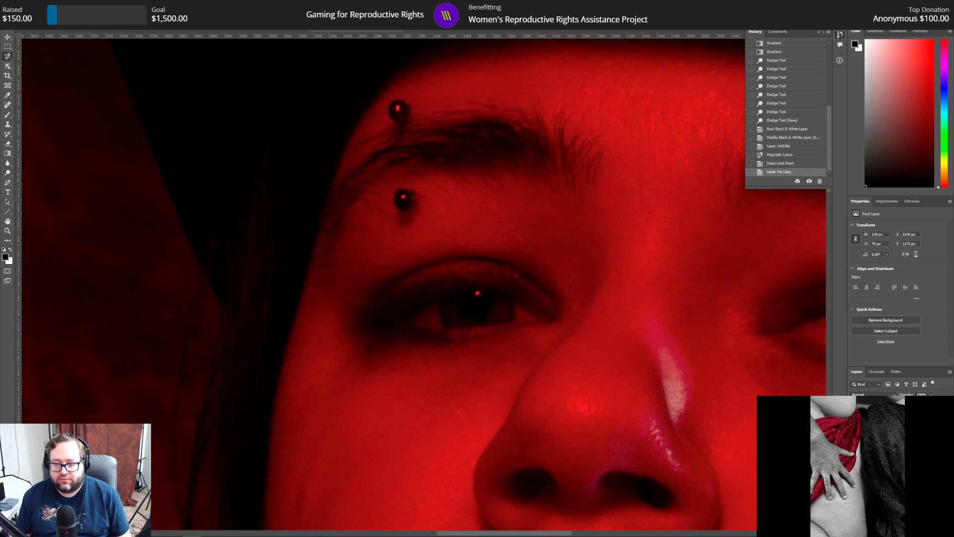
pyautogui.hotkey('ctrl', ']')
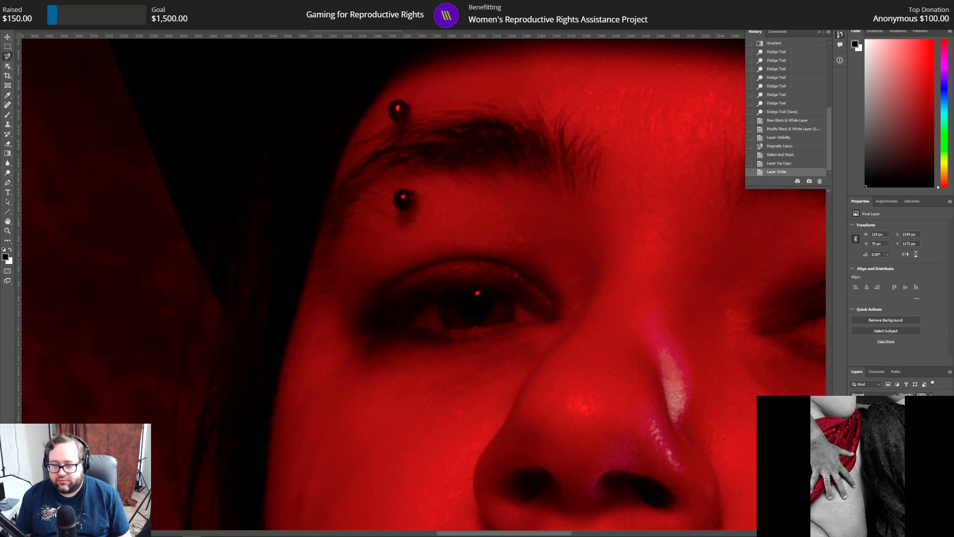
# Step: Add a Curves adjustment clipped to the iris layer and brighten it with a curve point at input 61, output 195
pyautogui.click(887, 205)
pyautogui.click(887, 216)
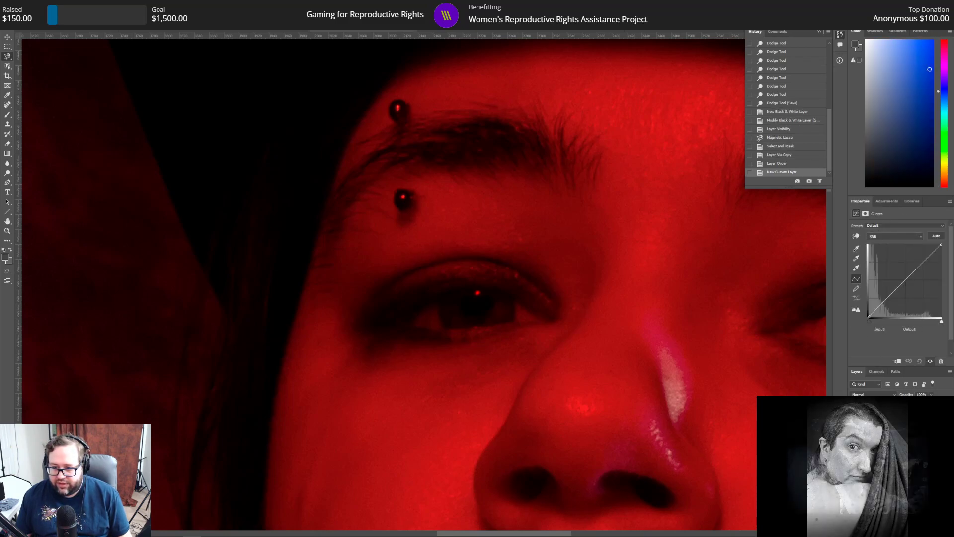
pyautogui.hotkey('ctrl', 'alt', 'g')
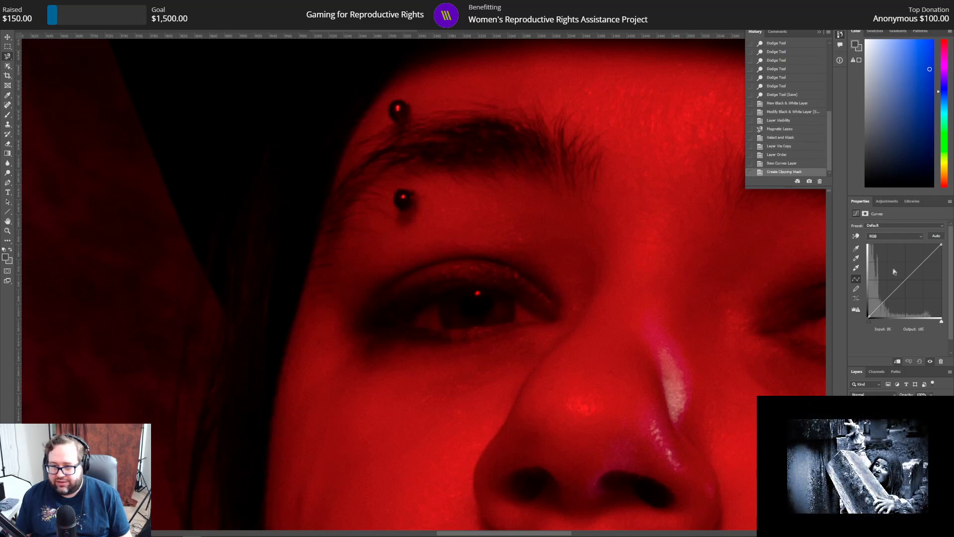
pyautogui.moveTo(902, 282); pyautogui.dragTo(897, 277)
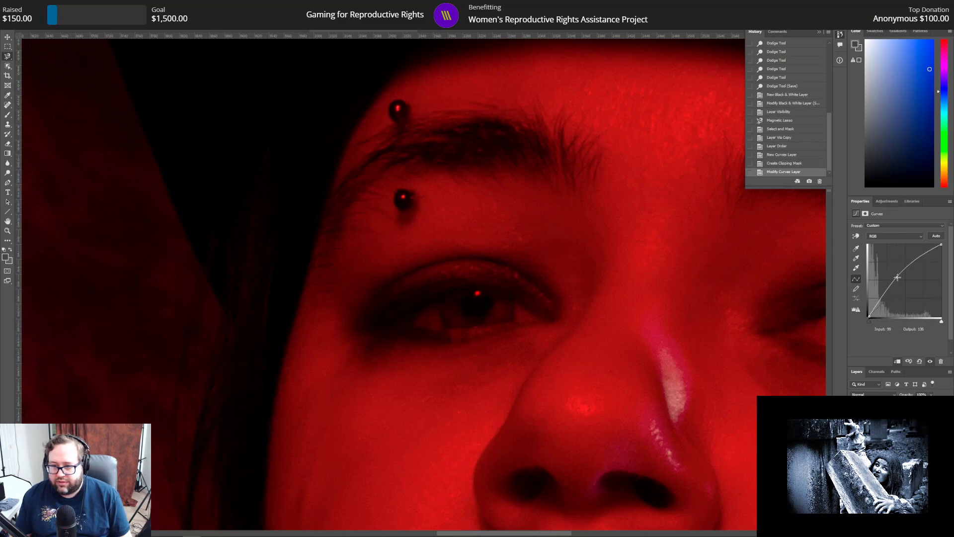
pyautogui.moveTo(897, 277); pyautogui.dragTo(898, 276)
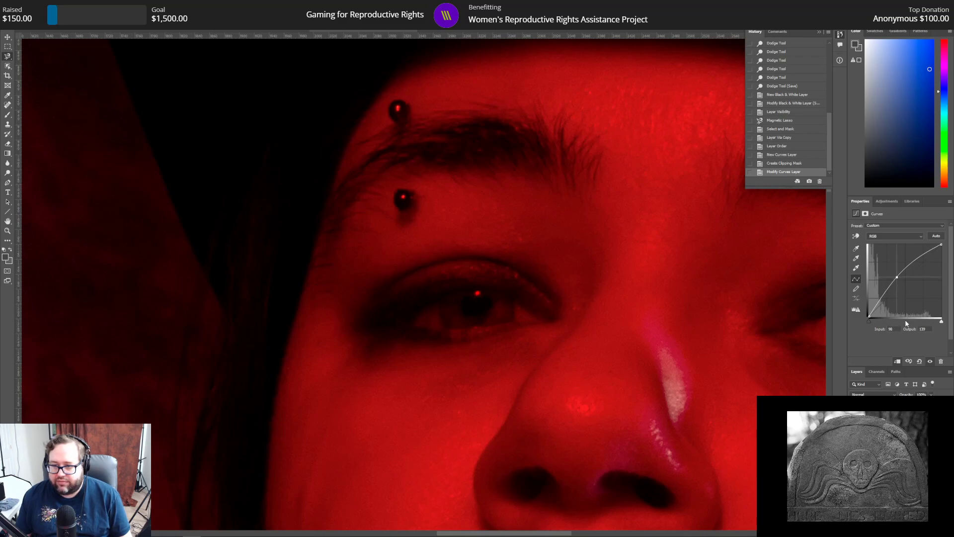
pyautogui.write('61')
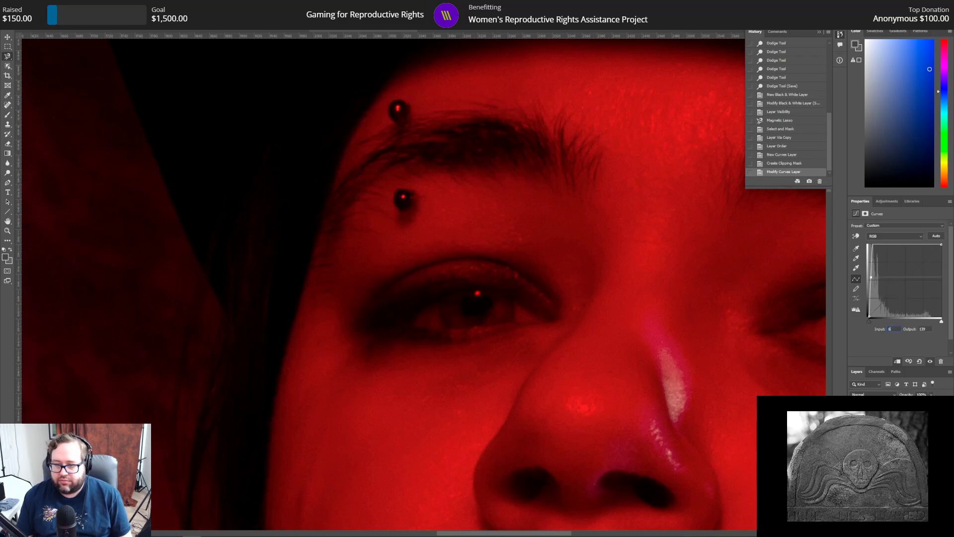
pyautogui.write('196')
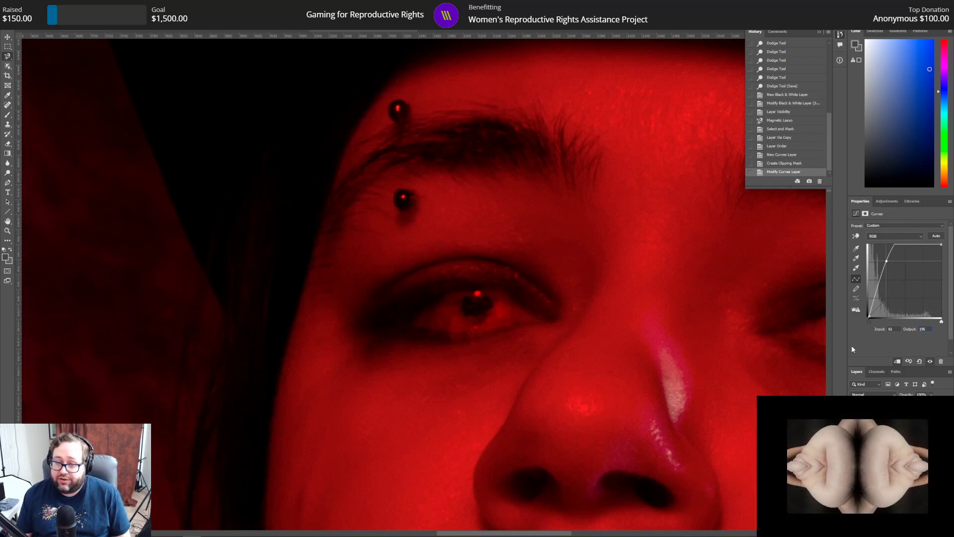
# Step: Add a Hue/Saturation adjustment clipped to the iris layer, with Hue +59 and Lightness -37
pyautogui.click(894, 205)
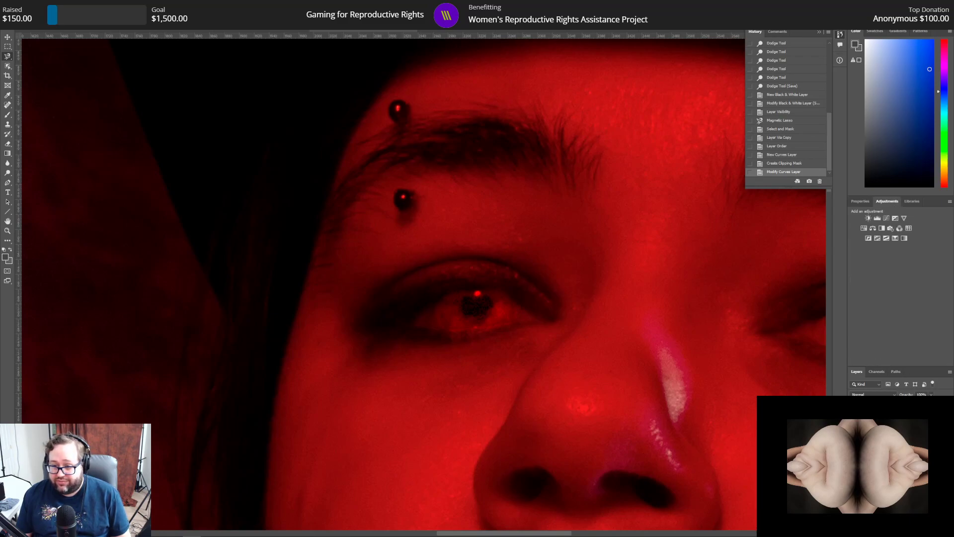
pyautogui.click(865, 229)
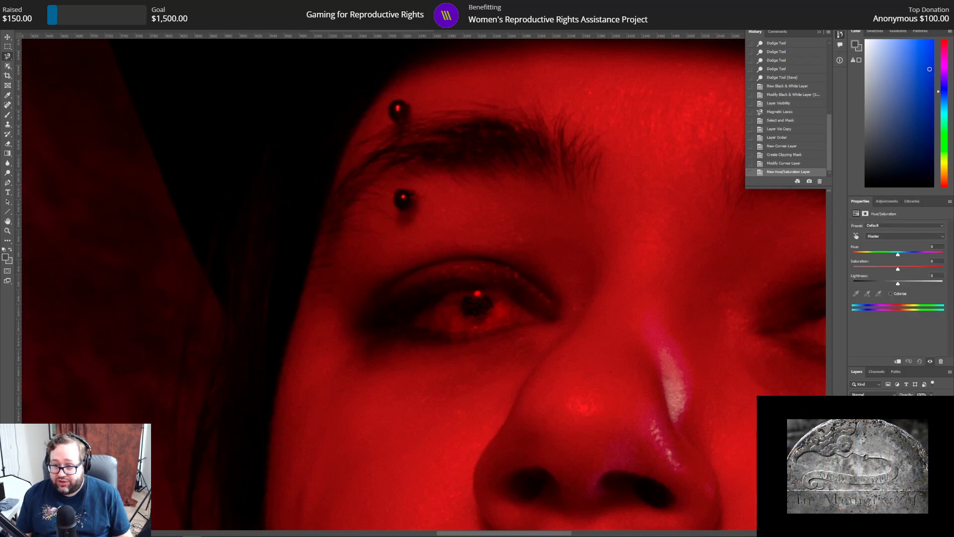
pyautogui.hotkey('ctrl', 'alt', 'g')
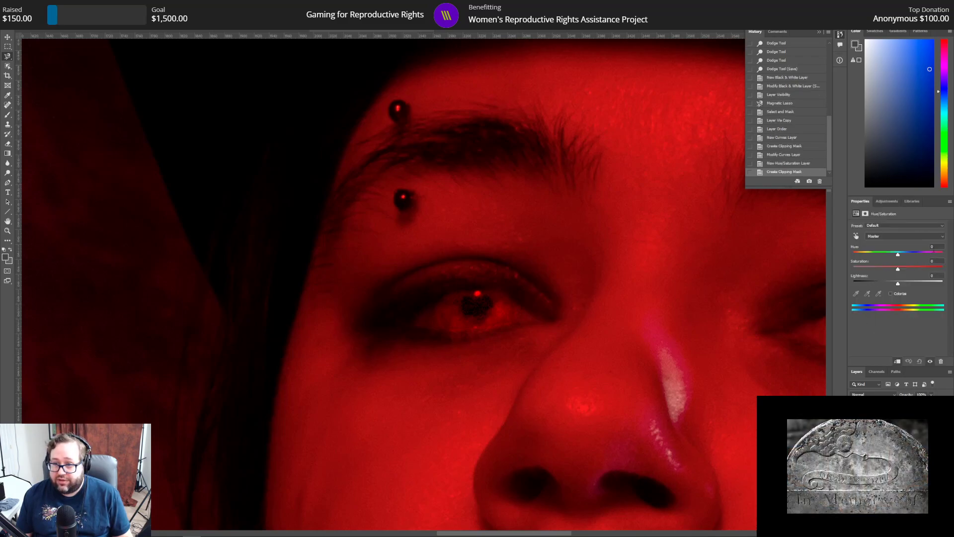
pyautogui.write('59')
pyautogui.press('Return')
pyautogui.write('-')
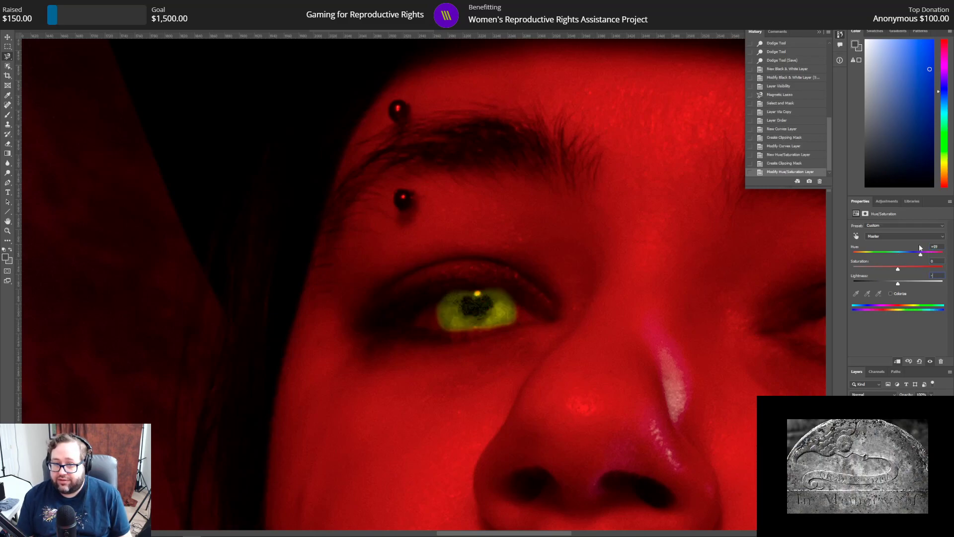
pyautogui.write('37')
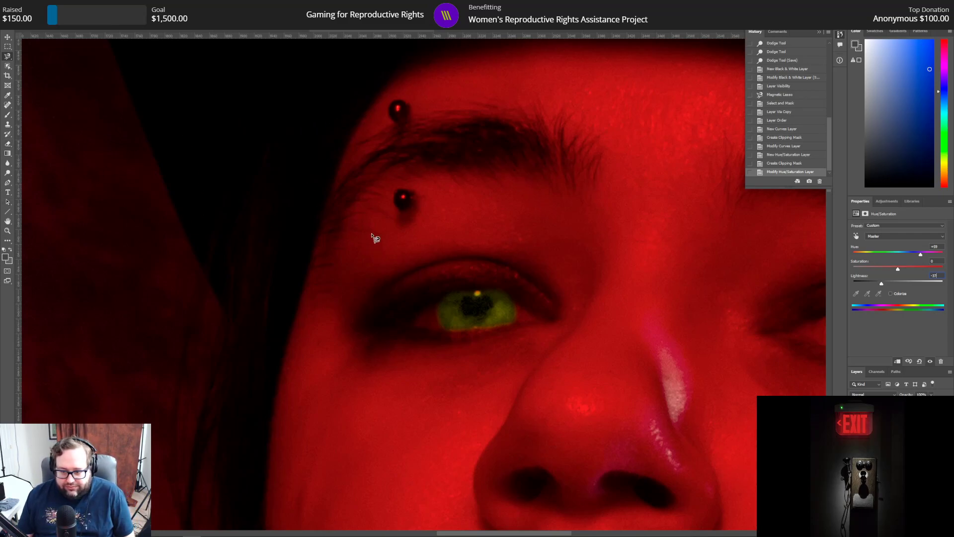
# Step: Erase the stray green edges around both sides and the upper rim of the iris on its copied layer
pyautogui.click(895, 450)
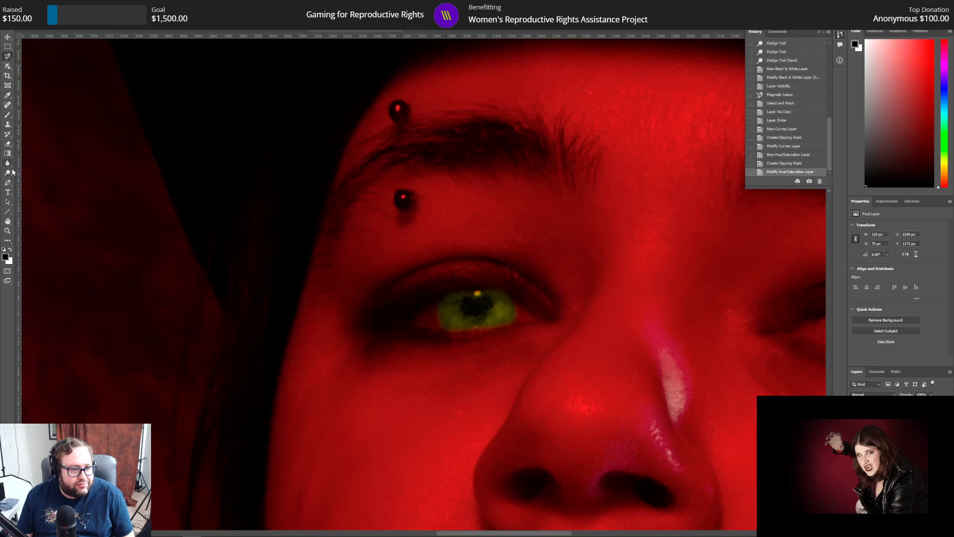
pyautogui.click(9, 154)
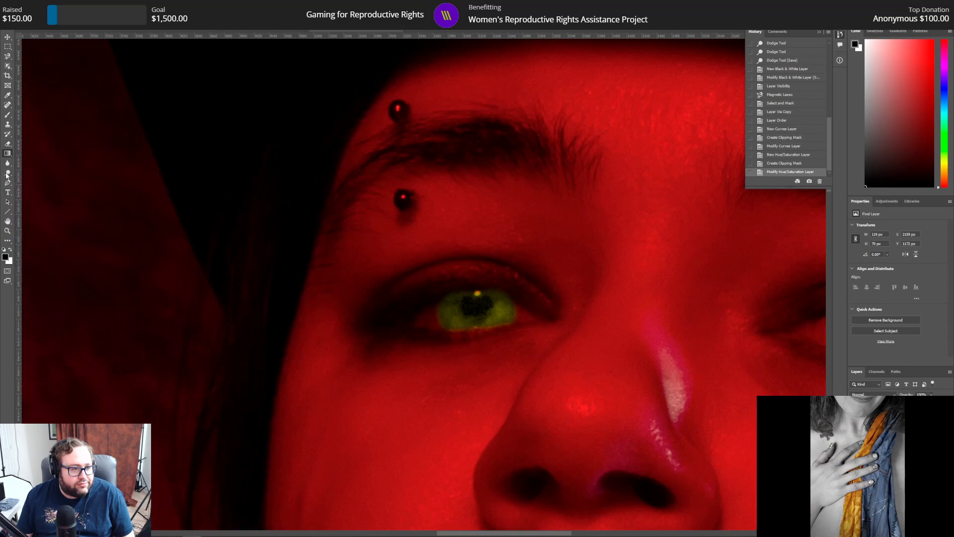
pyautogui.click(8, 144)
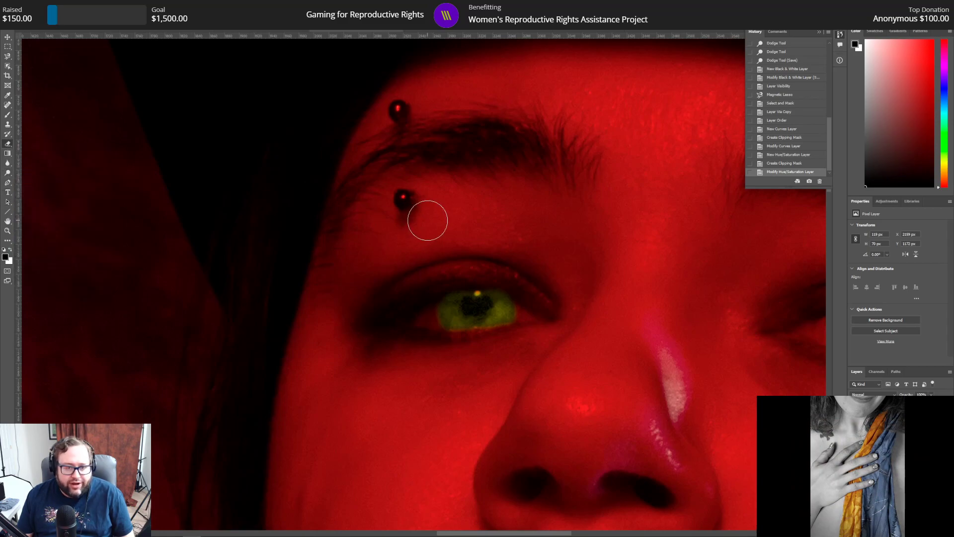
pyautogui.moveTo(542, 311); pyautogui.dragTo(537, 319)
pyautogui.click(532, 334)
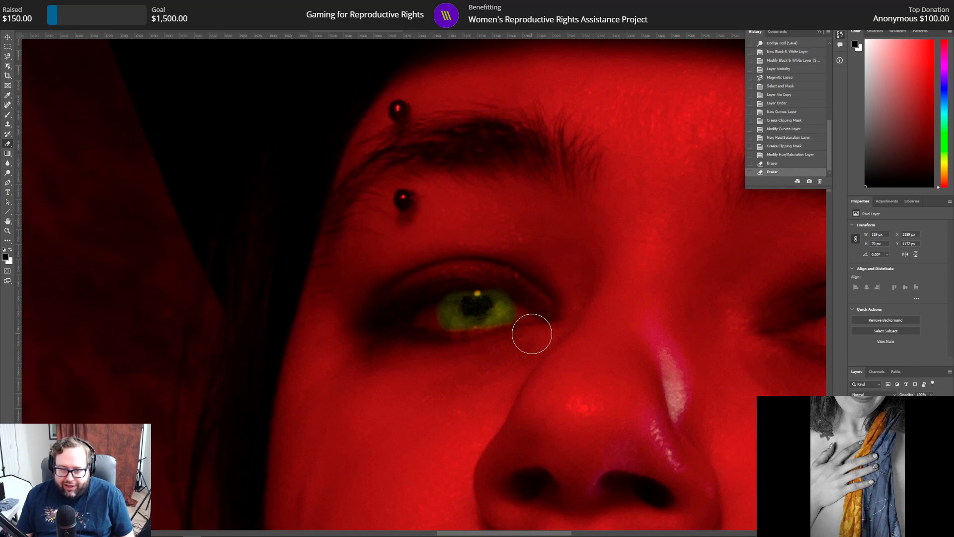
pyautogui.click(422, 336)
pyautogui.click(419, 303)
pyautogui.click(425, 286)
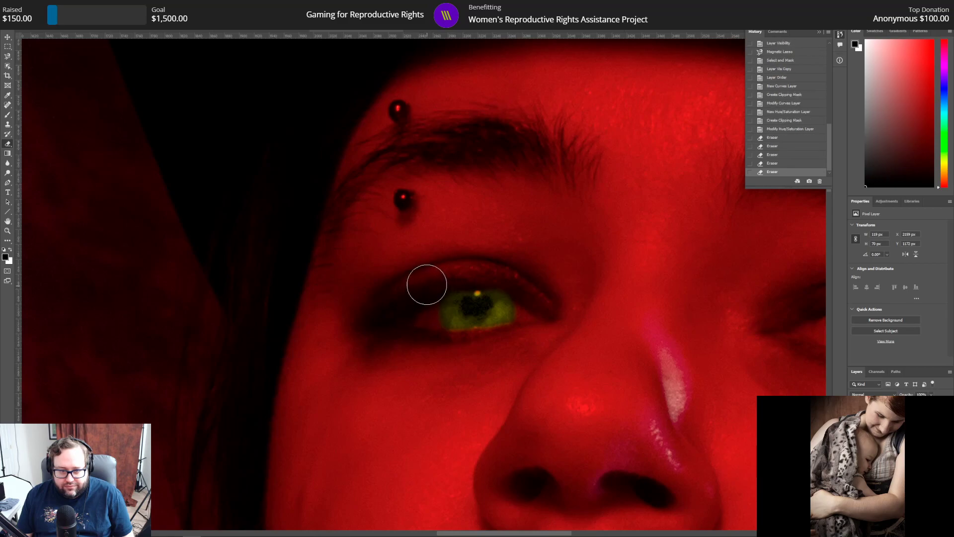
pyautogui.click(465, 263)
pyautogui.click(478, 262)
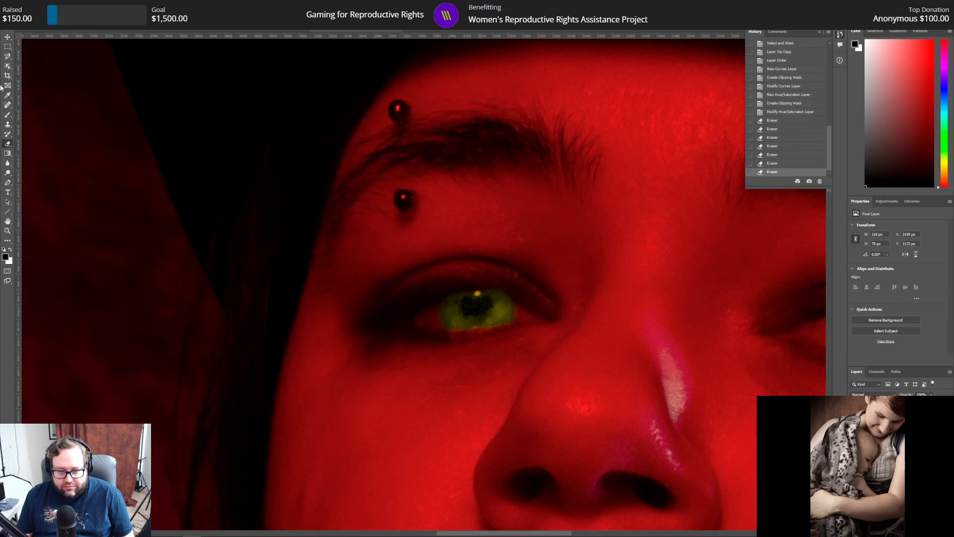
# Step: Paint the pupil of the green eye black with a single dab of the Hard Round brush
pyautogui.click(9, 116)
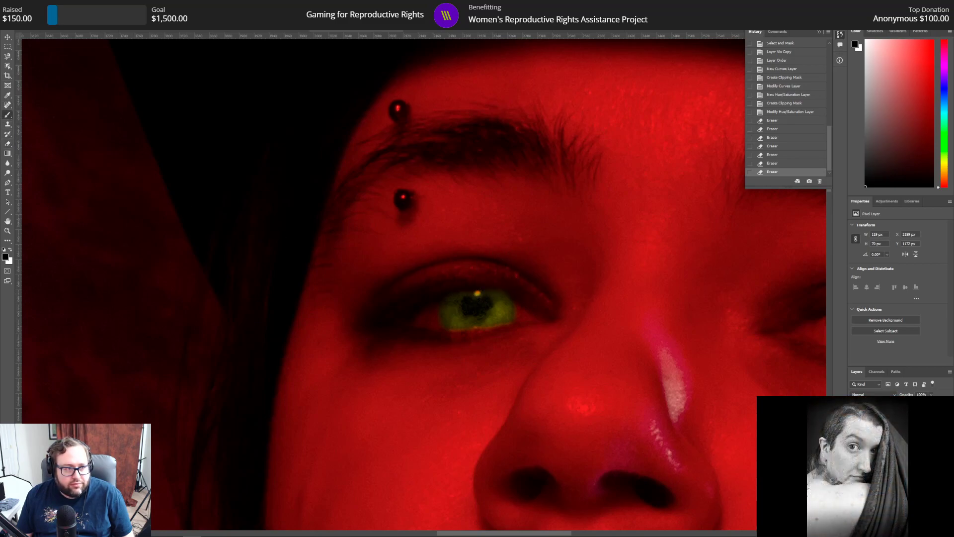
pyautogui.click(34, 19)
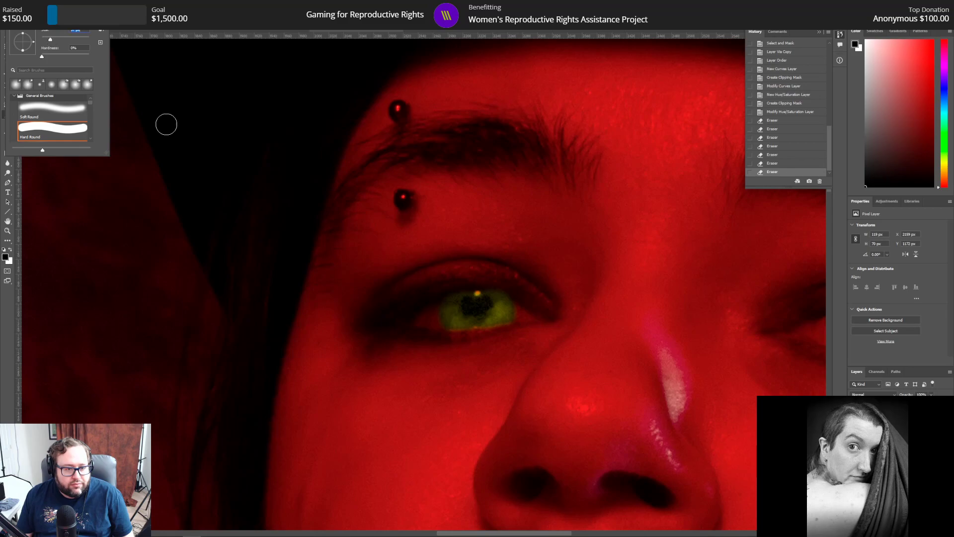
pyautogui.click(477, 305)
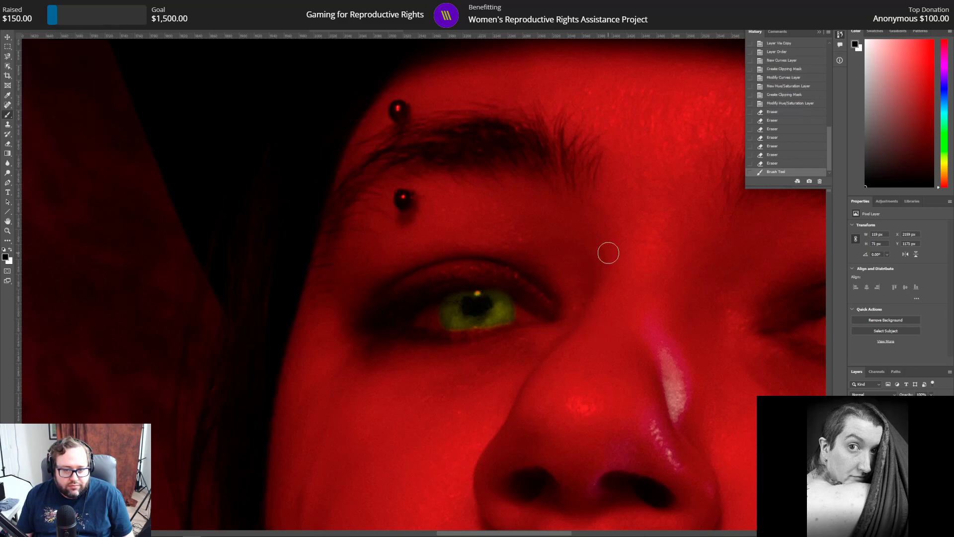
# Step: Make the photo's pixel layer active and outline the iris of the other, still red eye with the Magnetic Lasso
pyautogui.moveTo(461, 534); pyautogui.dragTo(528, 533)
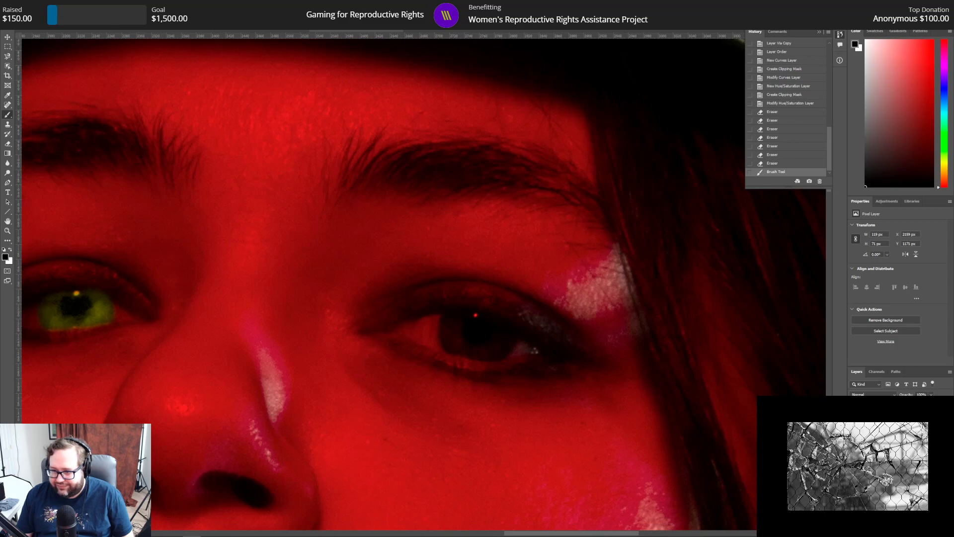
pyautogui.click(890, 467)
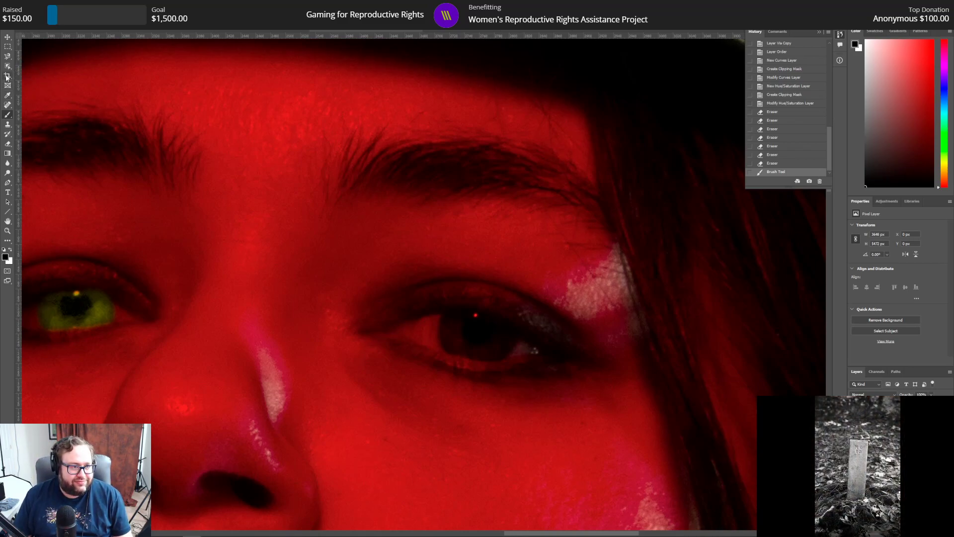
pyautogui.click(6, 58)
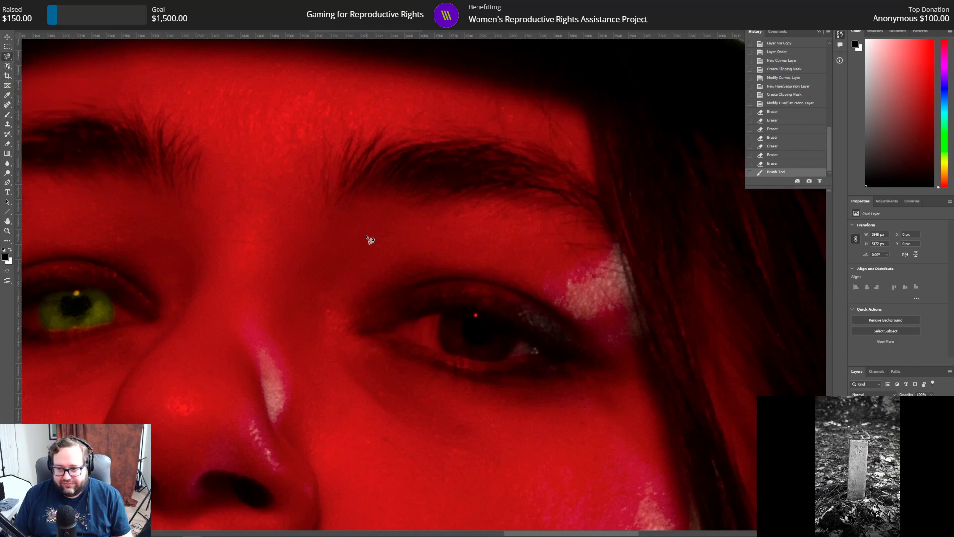
pyautogui.click(443, 311)
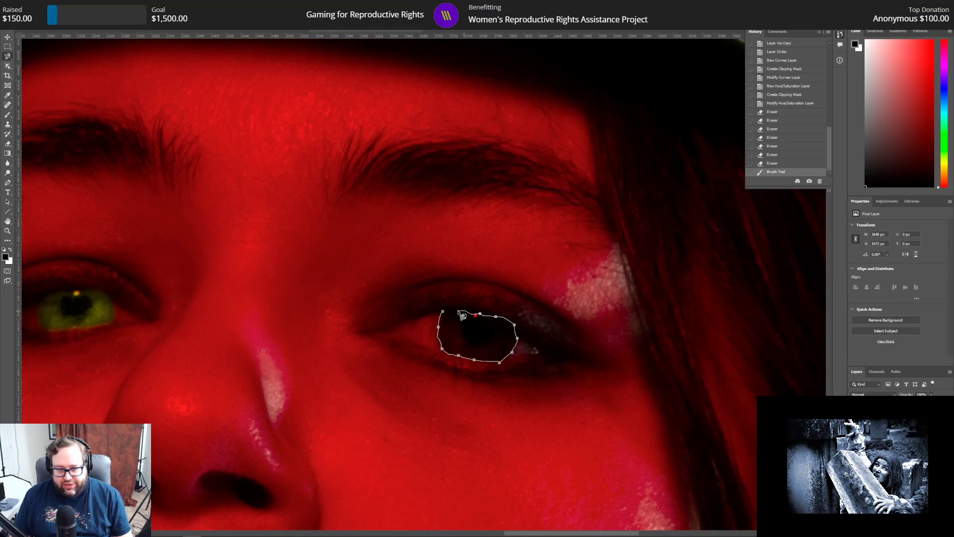
pyautogui.click(443, 313)
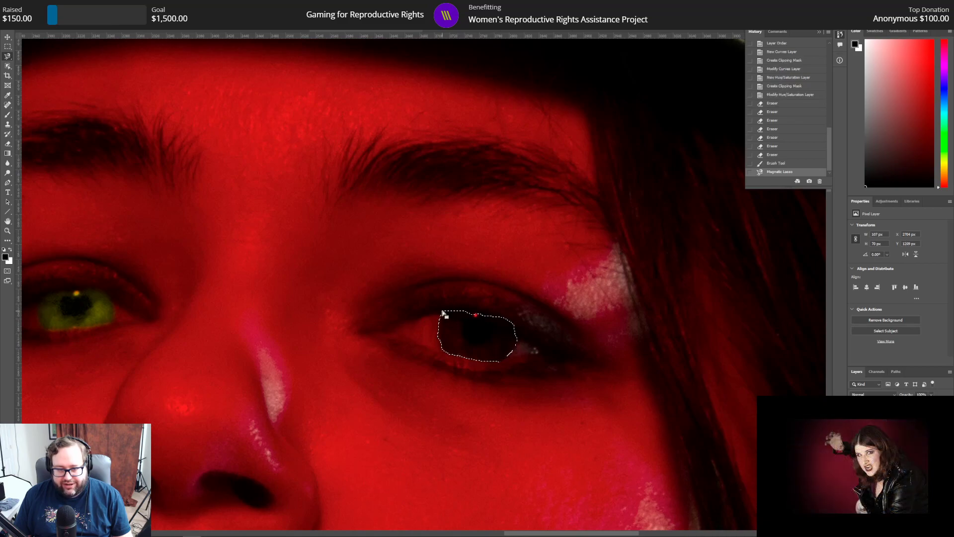
# Step: Refine the iris selection in Select and Mask with Smooth 5, Feather 5 px and edge detection Radius 5 px
pyautogui.rightClick(473, 331)
pyautogui.click(499, 353)
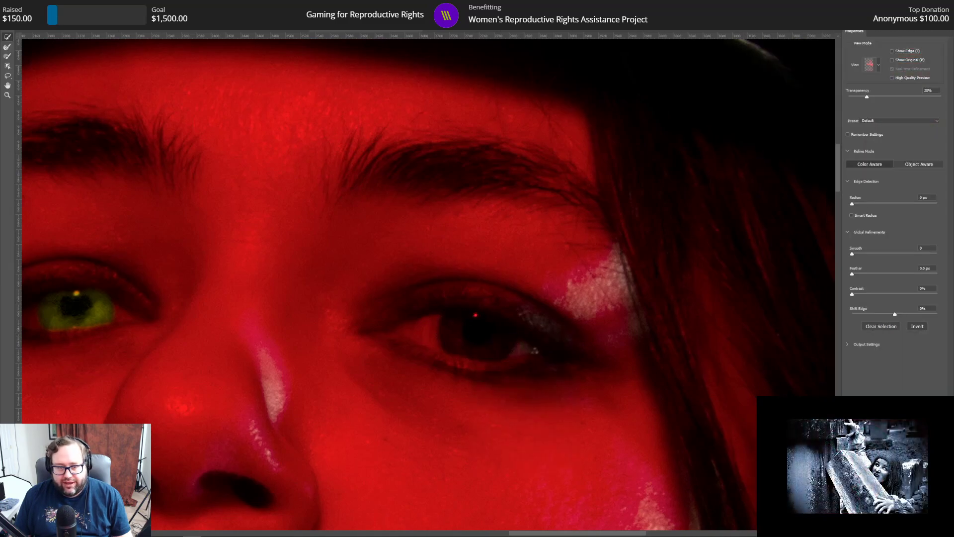
pyautogui.click(931, 248)
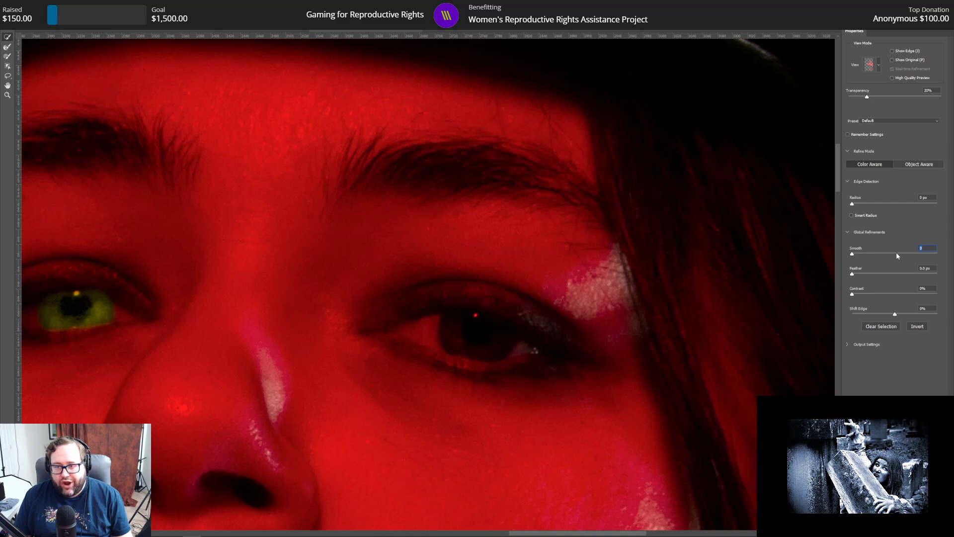
pyautogui.write('55')
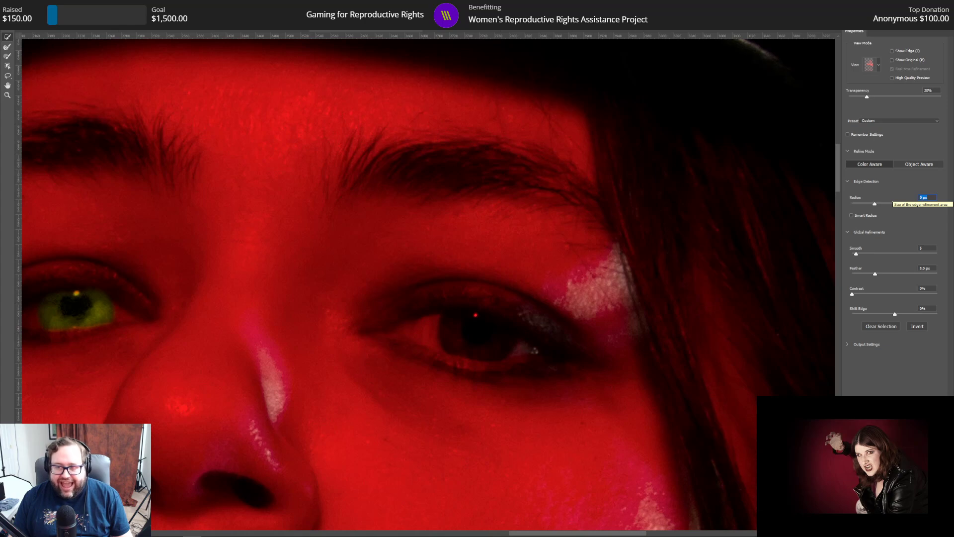
pyautogui.write('5')
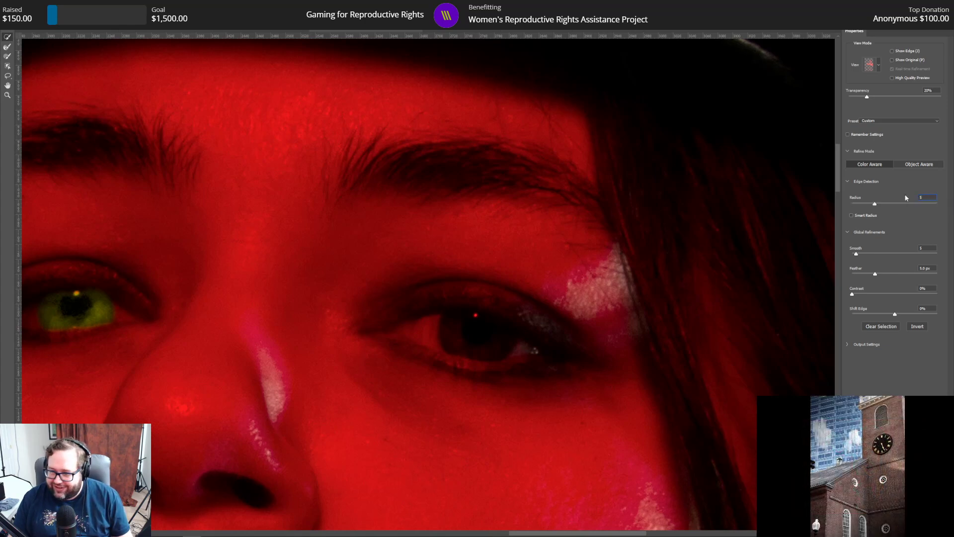
pyautogui.press('Return')
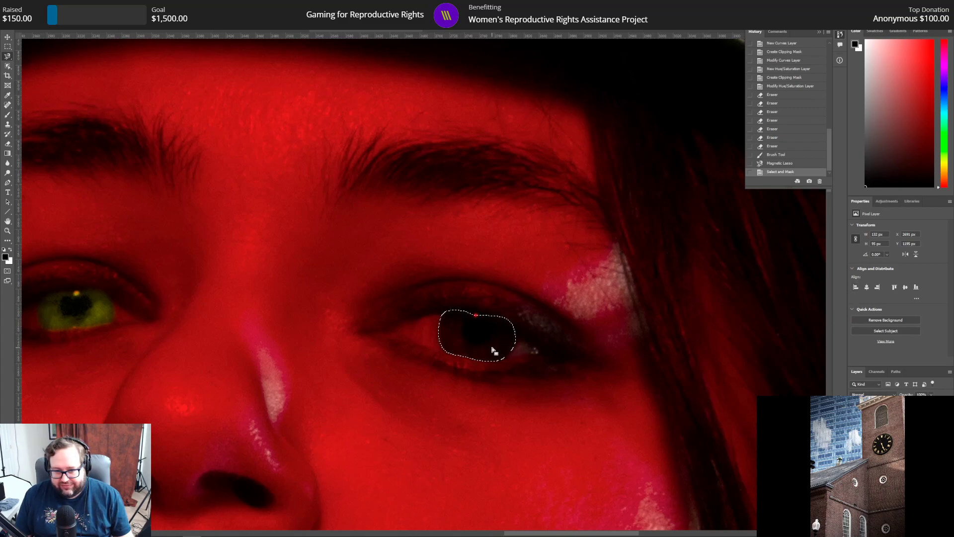
# Step: Copy the refined iris selection to its own layer and raise that layer in the stacking order
pyautogui.rightClick(479, 332)
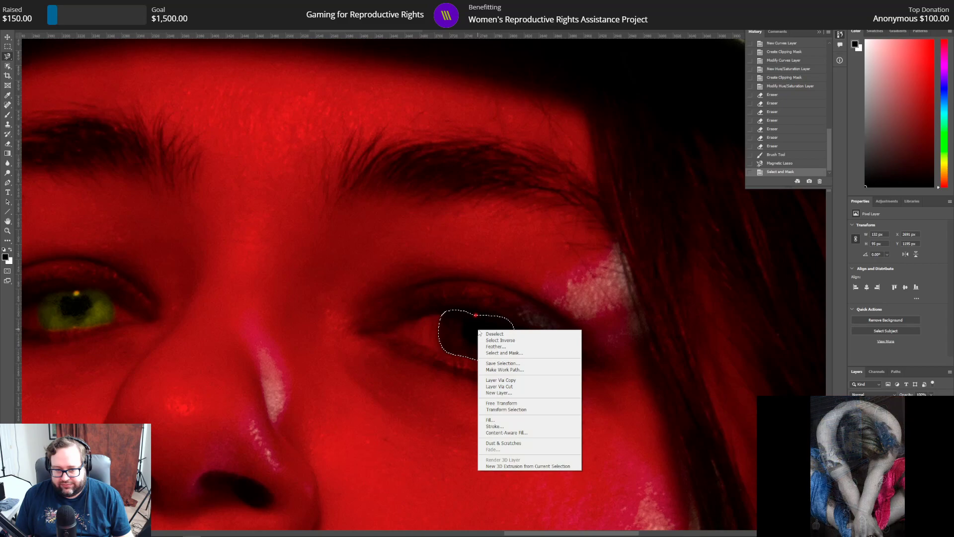
pyautogui.click(520, 381)
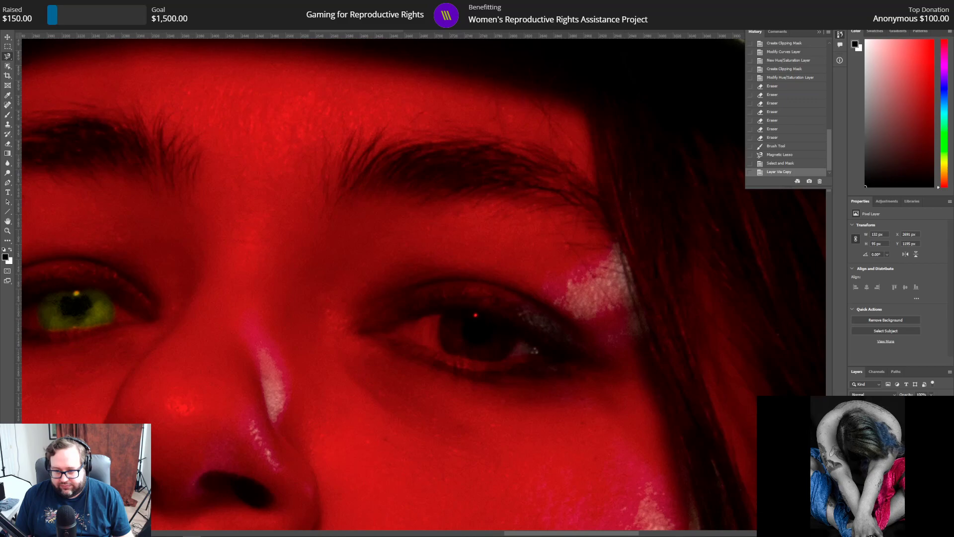
pyautogui.hotkey('ctrl', ']')
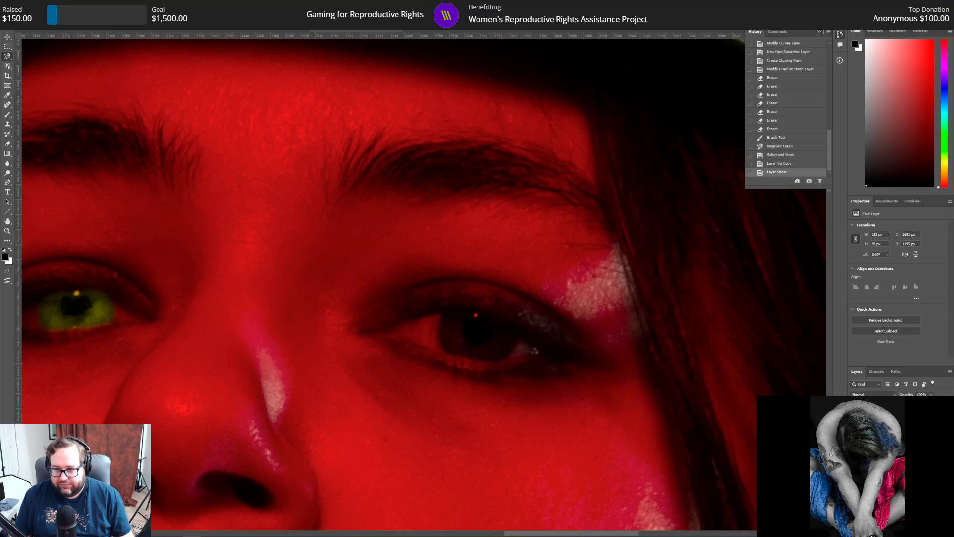
# Step: Add a Curves adjustment clipped to the new iris layer, with a brightening point at Input 61, Output 192
pyautogui.click(887, 201)
pyautogui.click(889, 228)
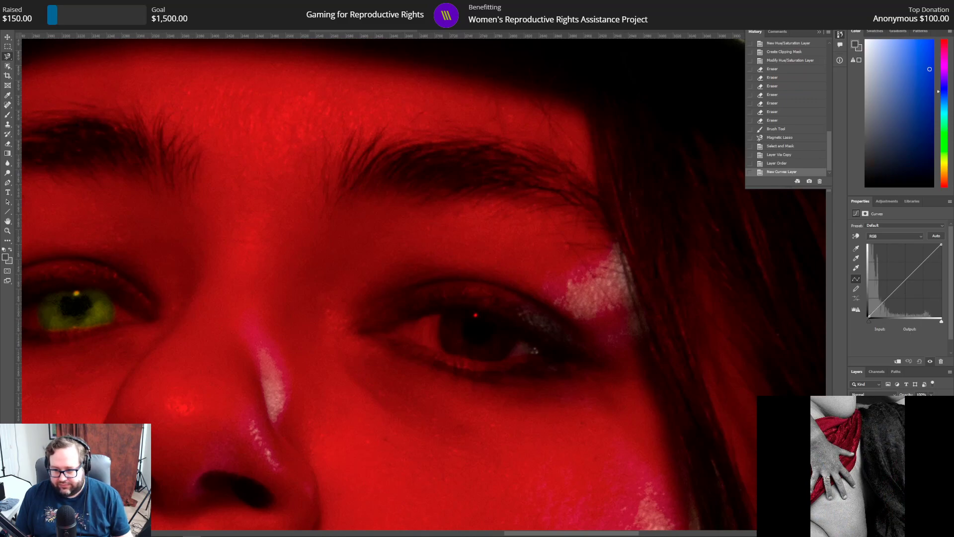
pyautogui.hotkey('ctrl', 'alt', 'g')
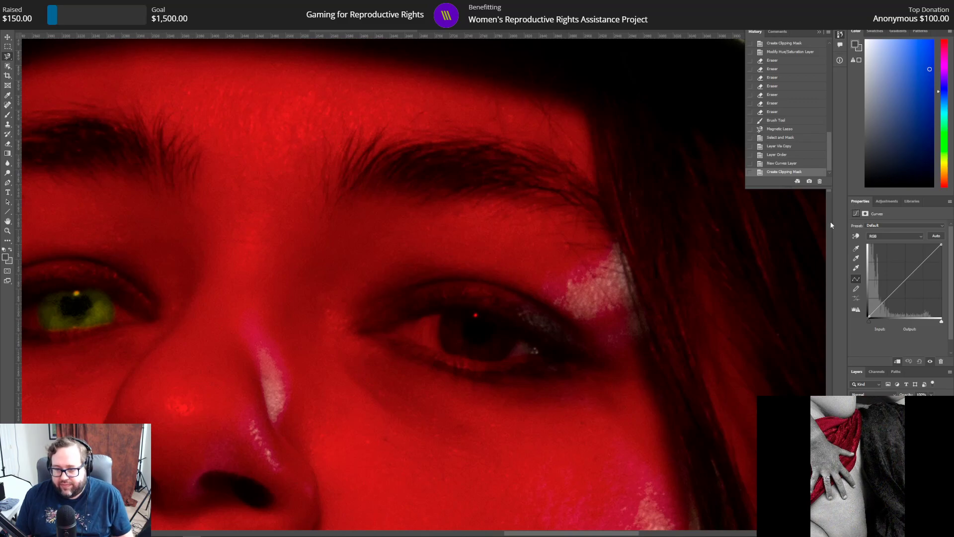
pyautogui.click(905, 279)
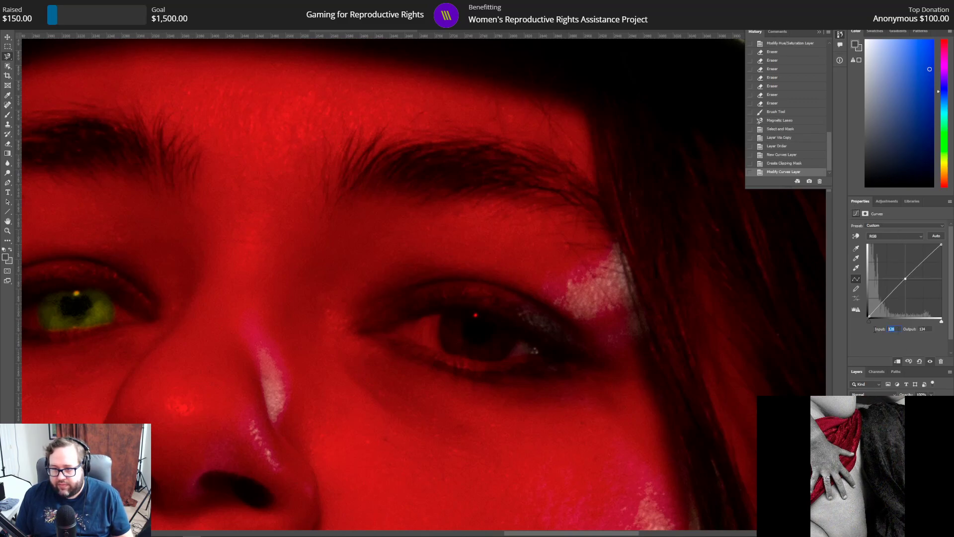
pyautogui.write('61')
pyautogui.press('Tab')
pyautogui.write('192')
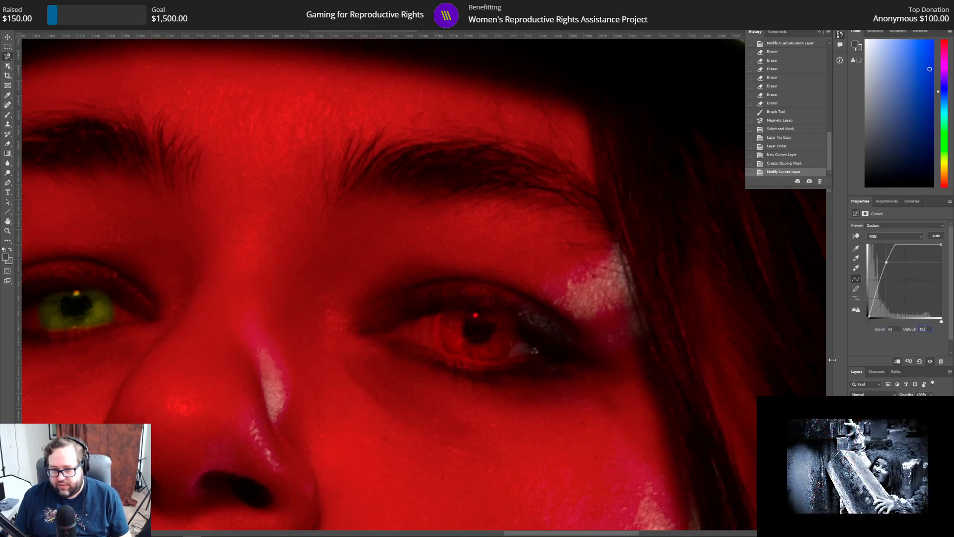
# Step: Raise the output of the iris Curves point to 196
pyautogui.click(900, 447)
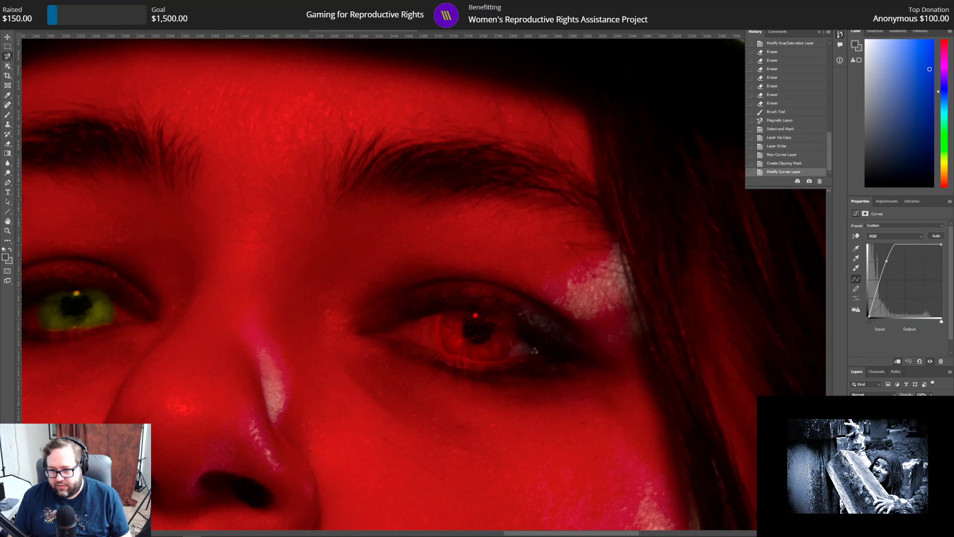
pyautogui.click(887, 261)
pyautogui.moveTo(887, 261); pyautogui.dragTo(887, 262)
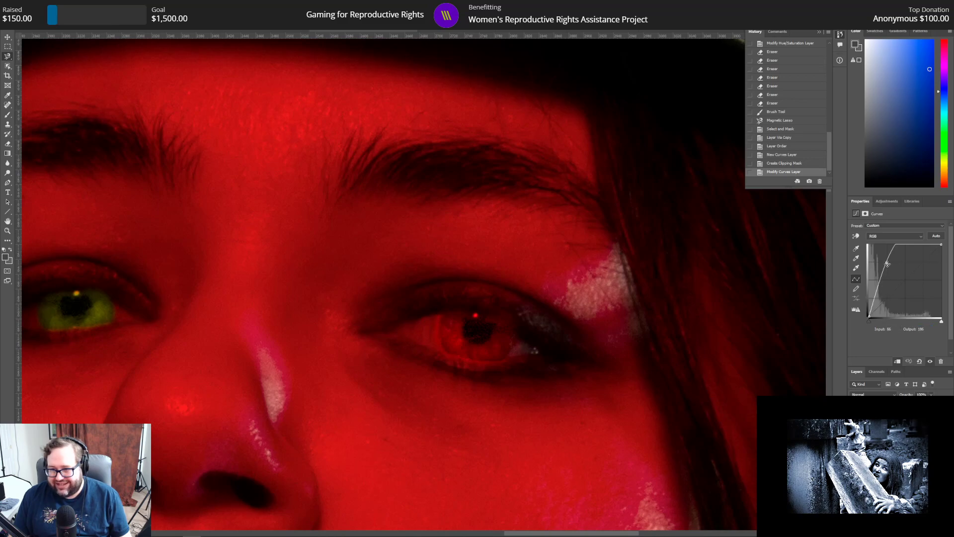
pyautogui.click(925, 332)
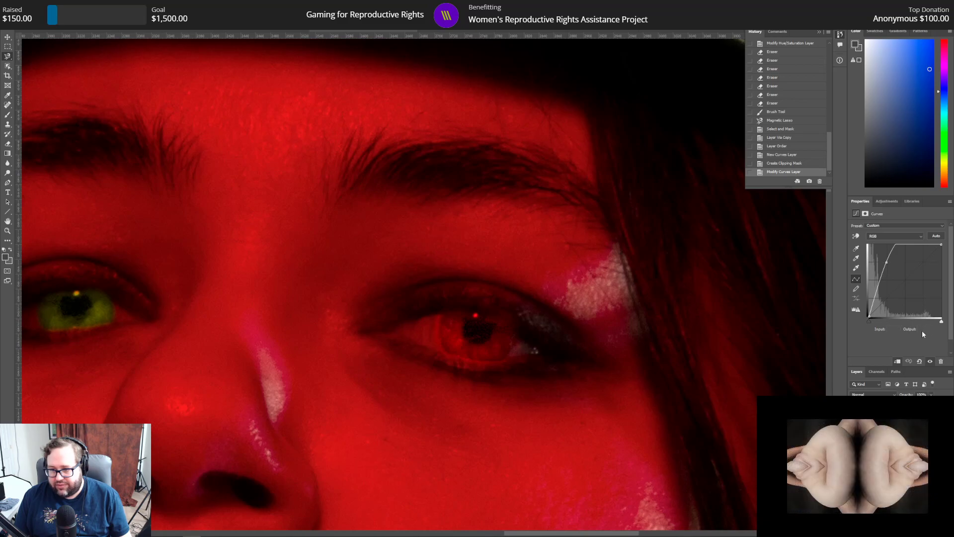
pyautogui.click(886, 262)
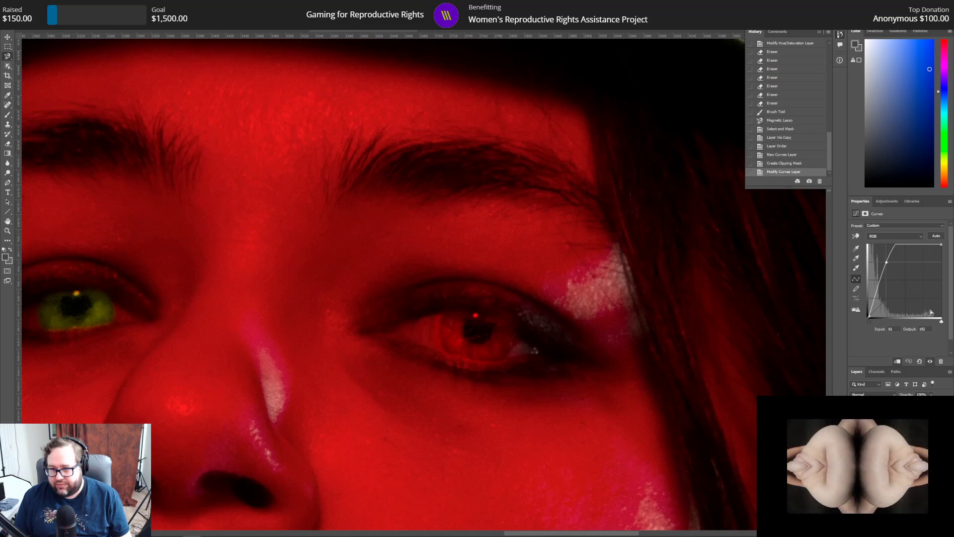
pyautogui.click(926, 332)
pyautogui.click(886, 262)
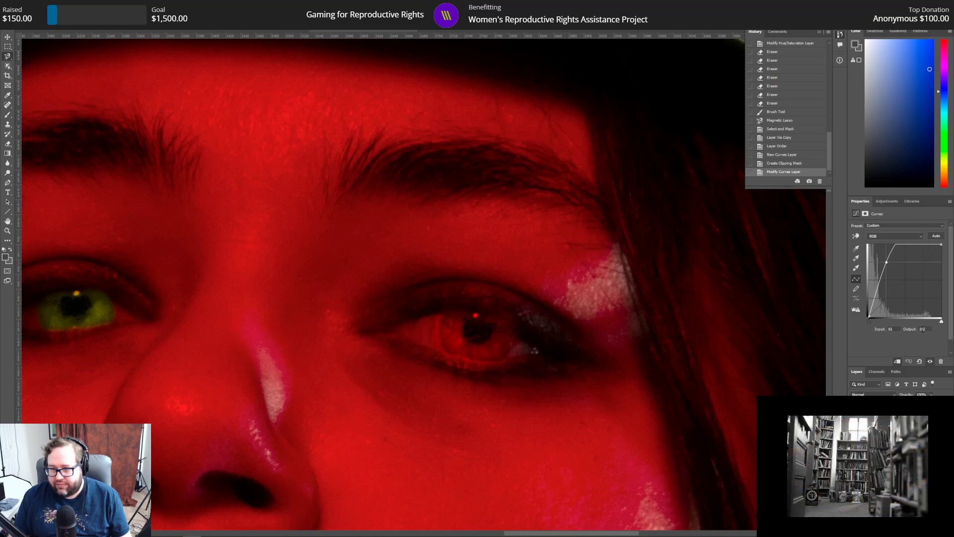
pyautogui.write('196')
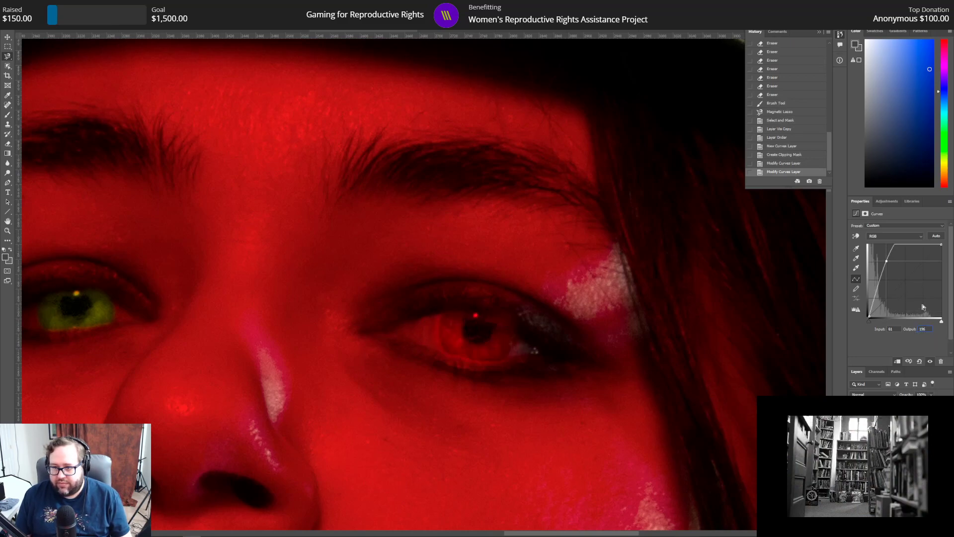
# Step: Add a Hue/Saturation adjustment clipped to the iris layer, shifting the hue to match the other green eye and setting Lightness to -37
pyautogui.click(887, 201)
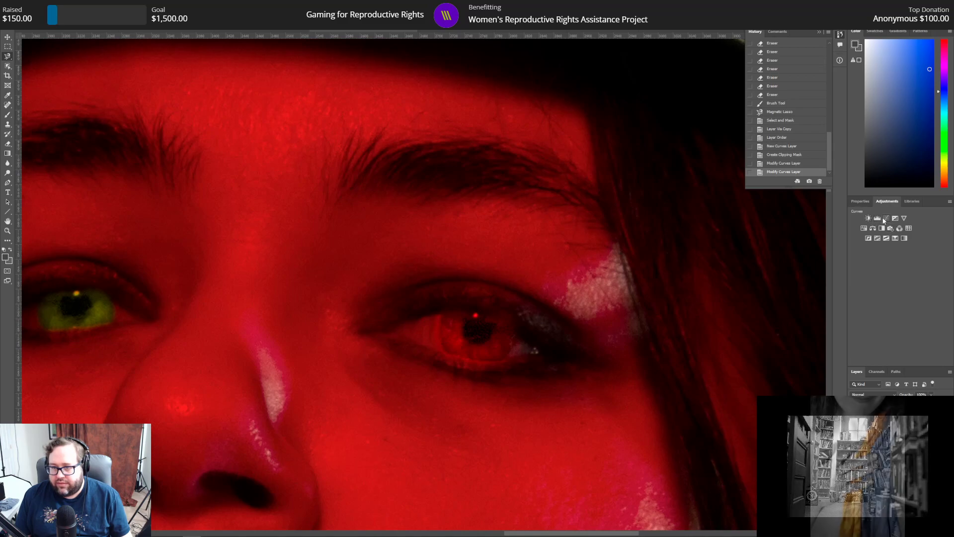
pyautogui.click(864, 229)
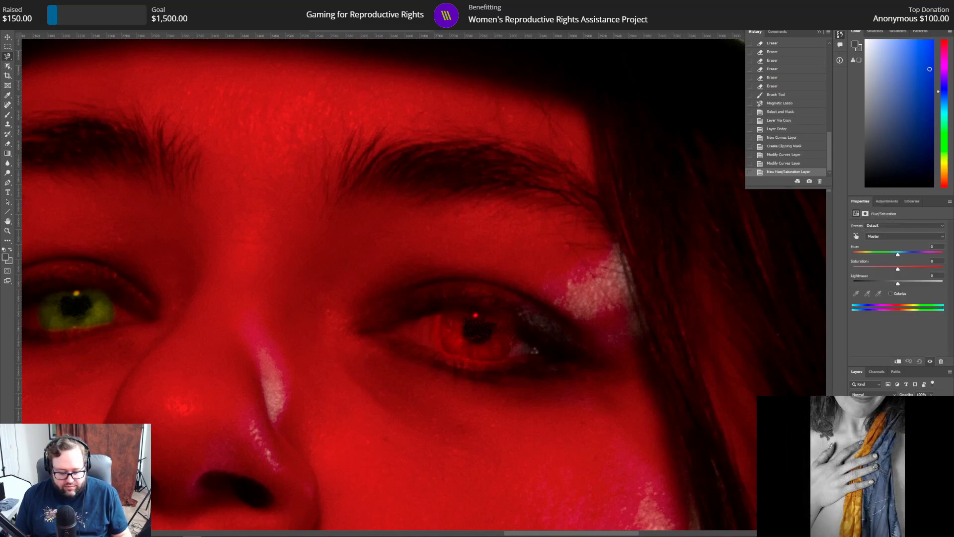
pyautogui.hotkey('ctrl', 'alt', 'g')
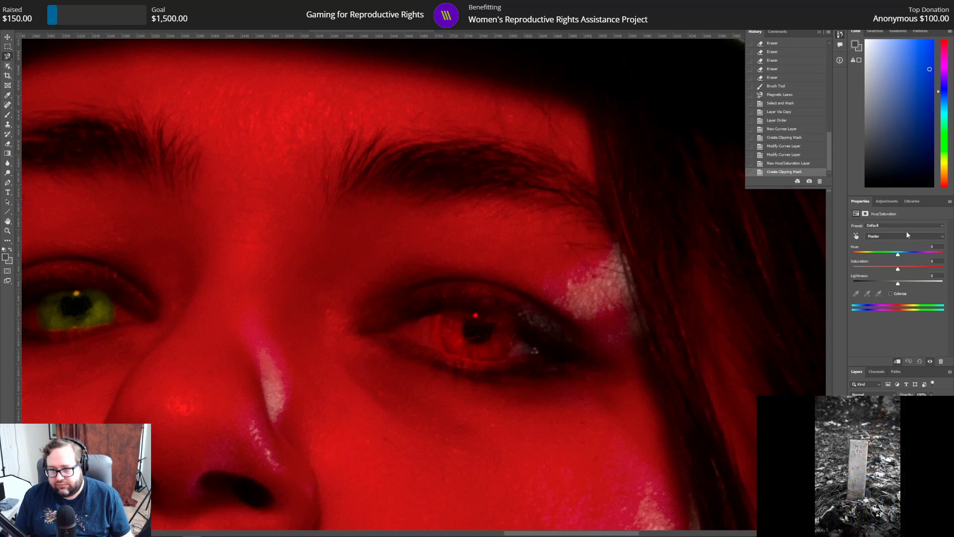
pyautogui.moveTo(898, 254); pyautogui.dragTo(920, 253)
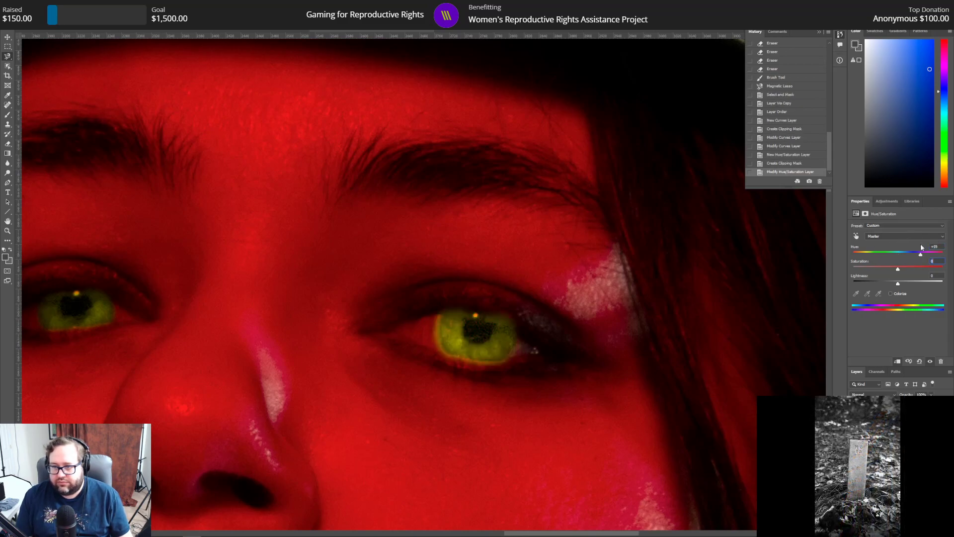
pyautogui.write('-37')
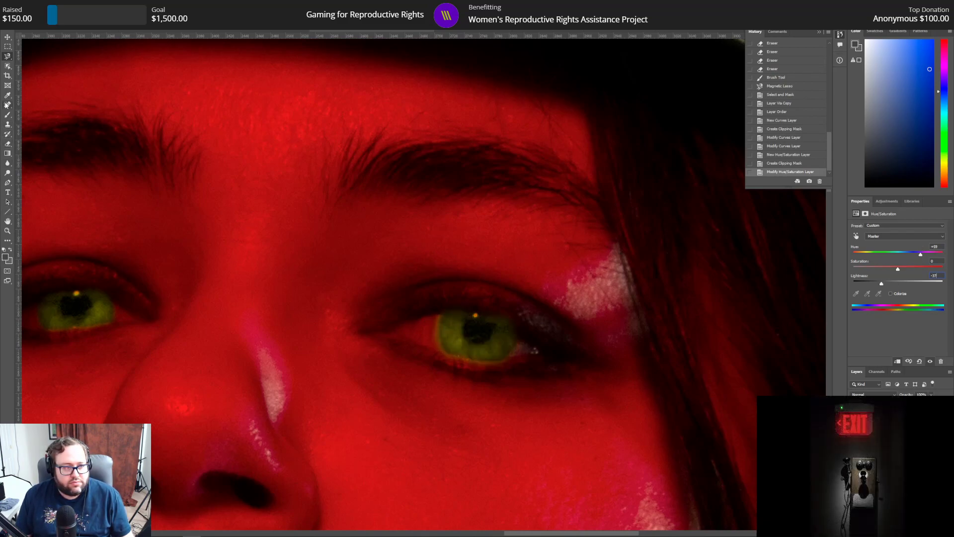
pyautogui.click(8, 144)
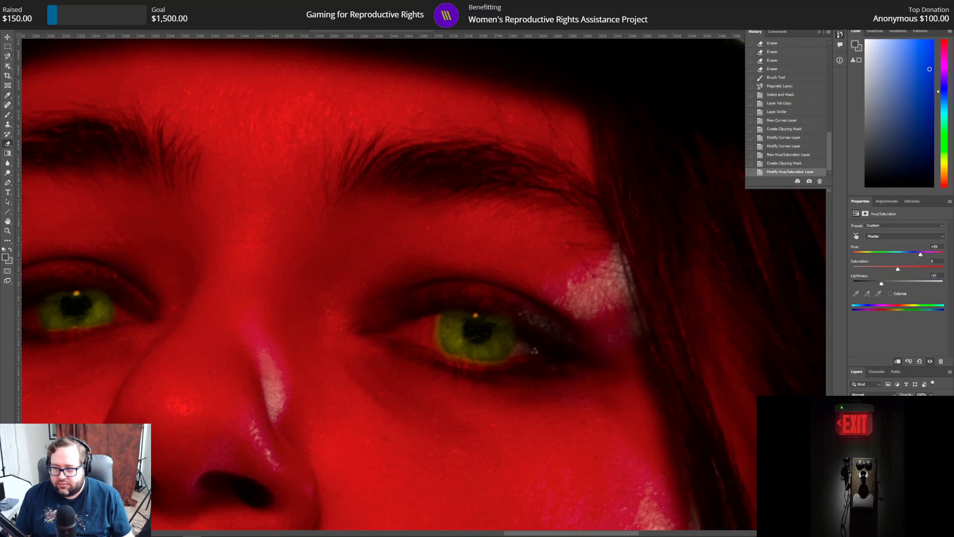
pyautogui.click(416, 311)
pyautogui.click(417, 315)
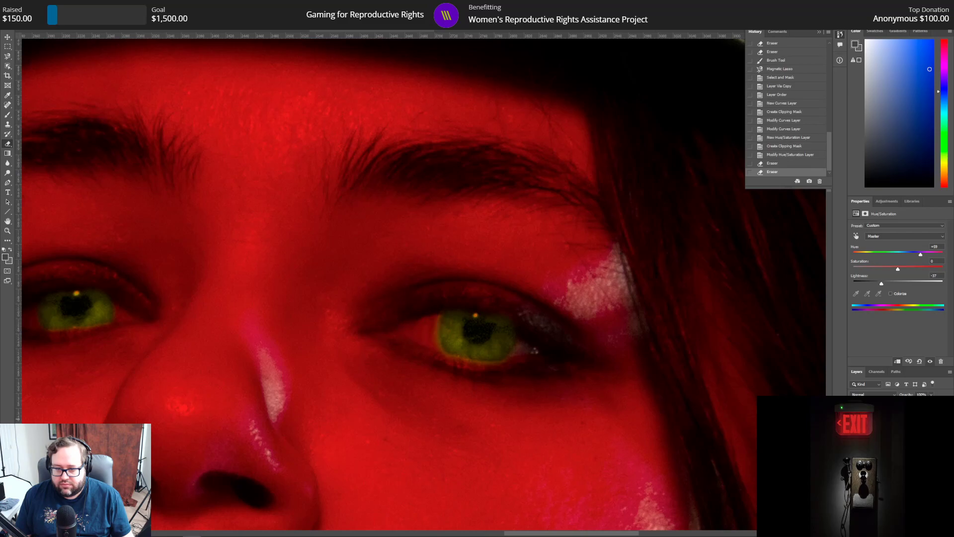
pyautogui.click(799, 155)
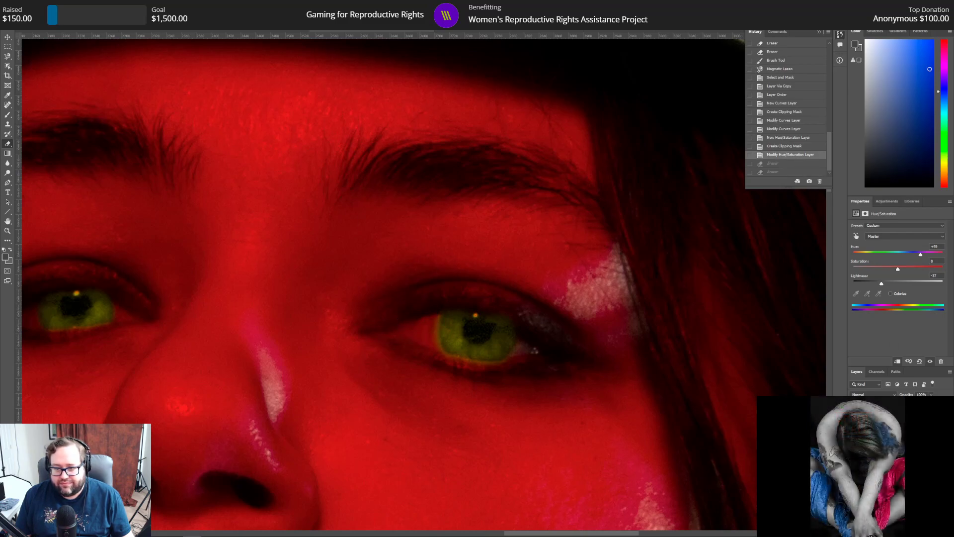
# Step: Make the copied iris layer active and erase the stray green edges around its sides, lower rim and upper rim
pyautogui.click(890, 448)
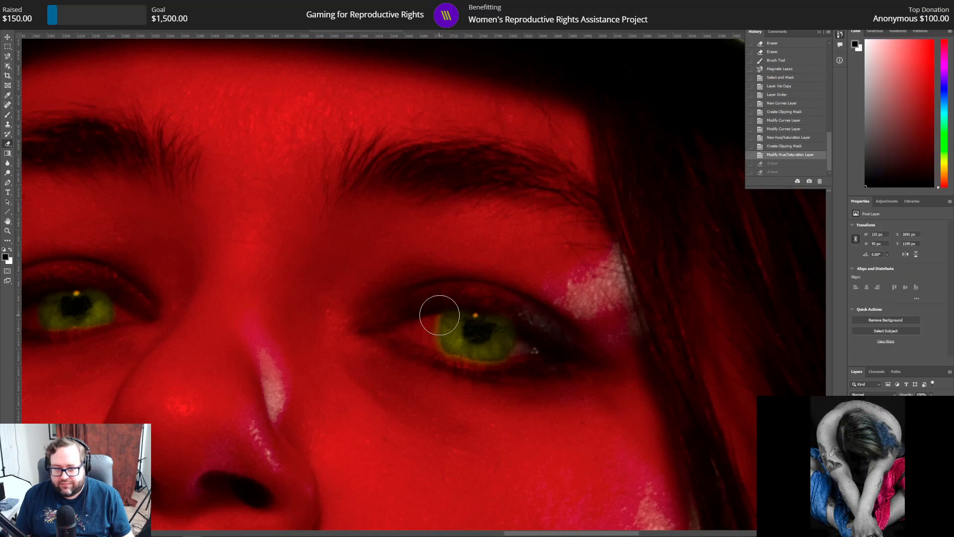
pyautogui.click(420, 313)
pyautogui.click(421, 334)
pyautogui.click(428, 364)
pyautogui.click(458, 382)
pyautogui.click(499, 383)
pyautogui.click(531, 363)
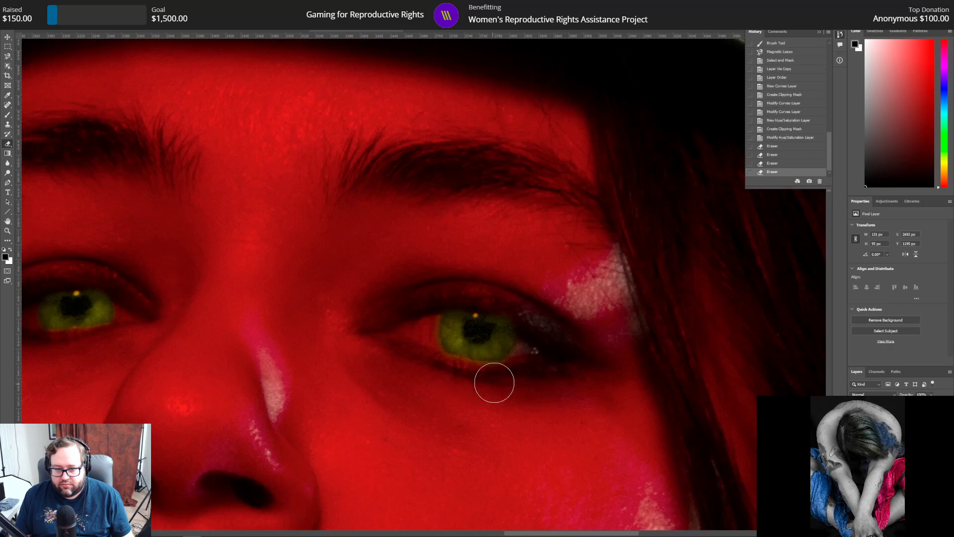
pyautogui.click(536, 354)
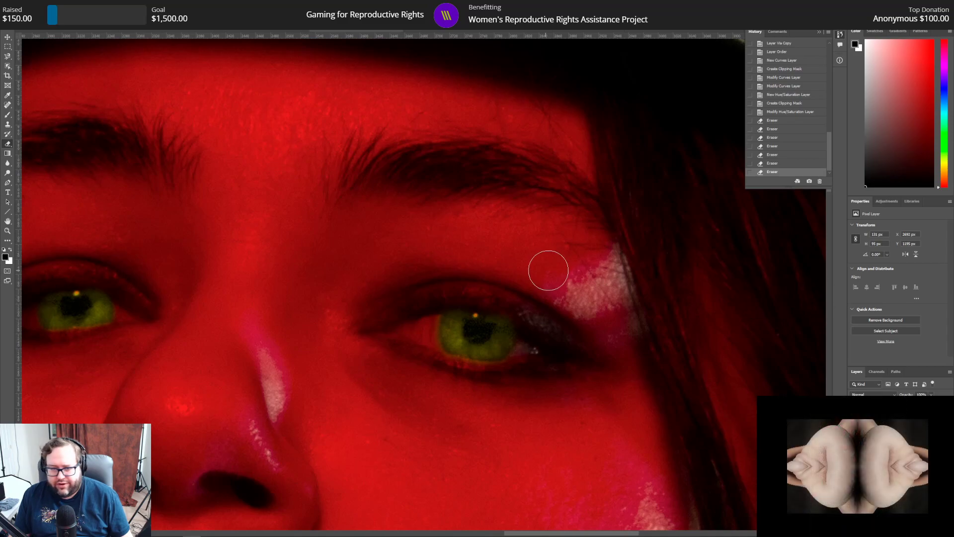
pyautogui.click(509, 294)
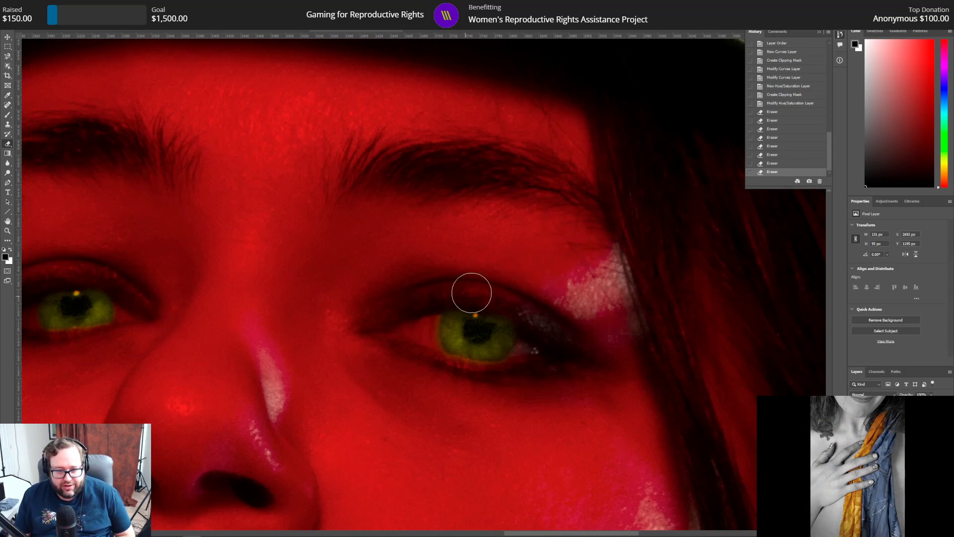
pyautogui.click(537, 358)
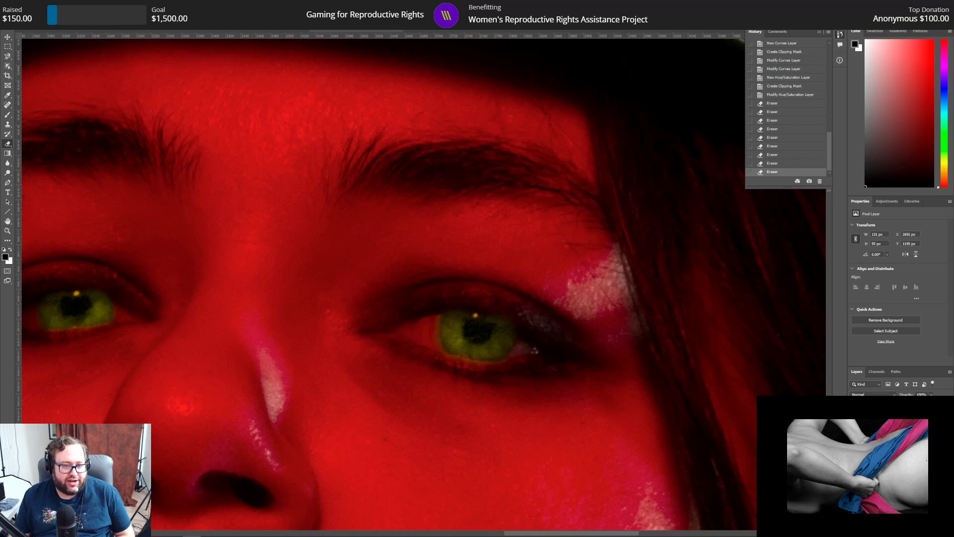
# Step: Paint the pupil of the newly recoloured eye black with a single dab of the Hard Round brush
pyautogui.click(8, 116)
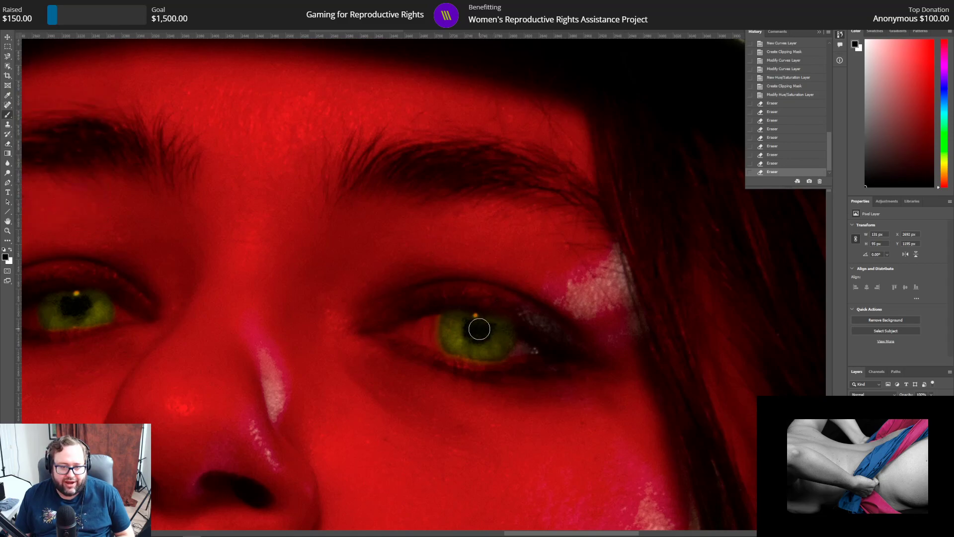
pyautogui.click(35, 18)
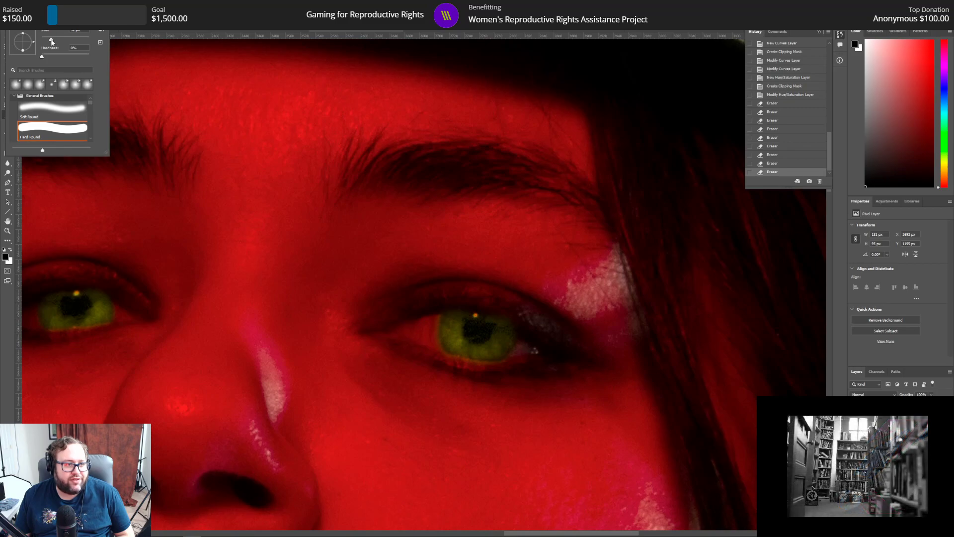
pyautogui.click(478, 330)
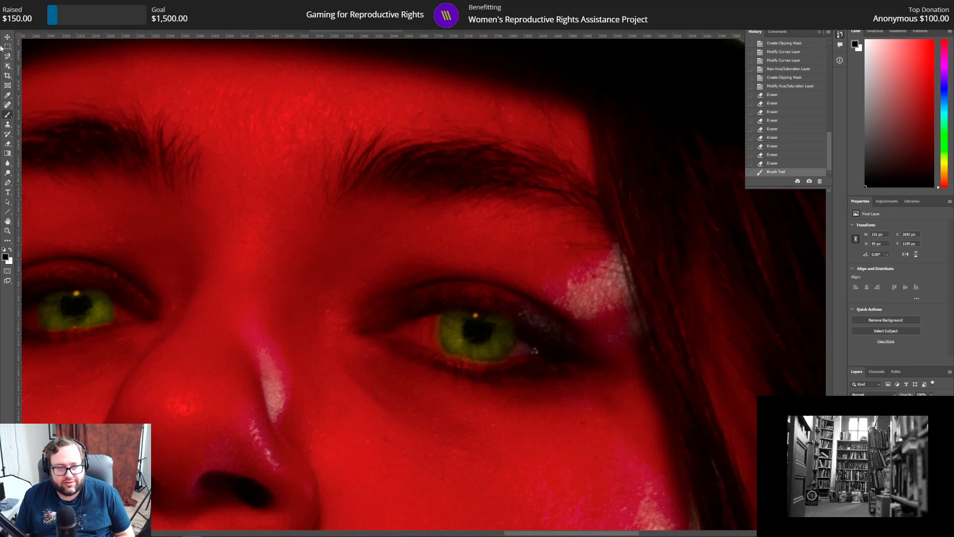
# Step: Fit the whole portrait in view to examine both green eyes together
pyautogui.click(16, 5)
pyautogui.click(16, 4)
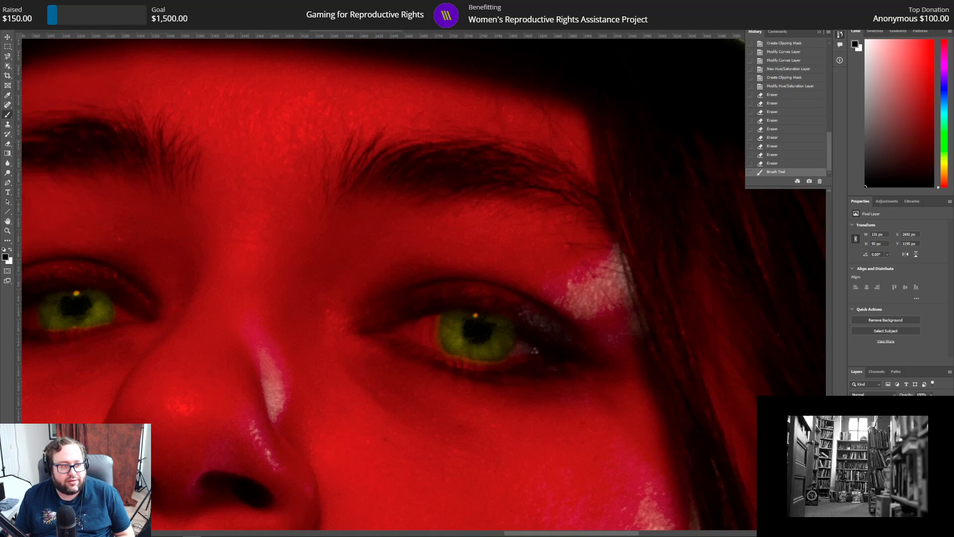
pyautogui.click(7, 231)
pyautogui.hotkey('ctrl', '0')
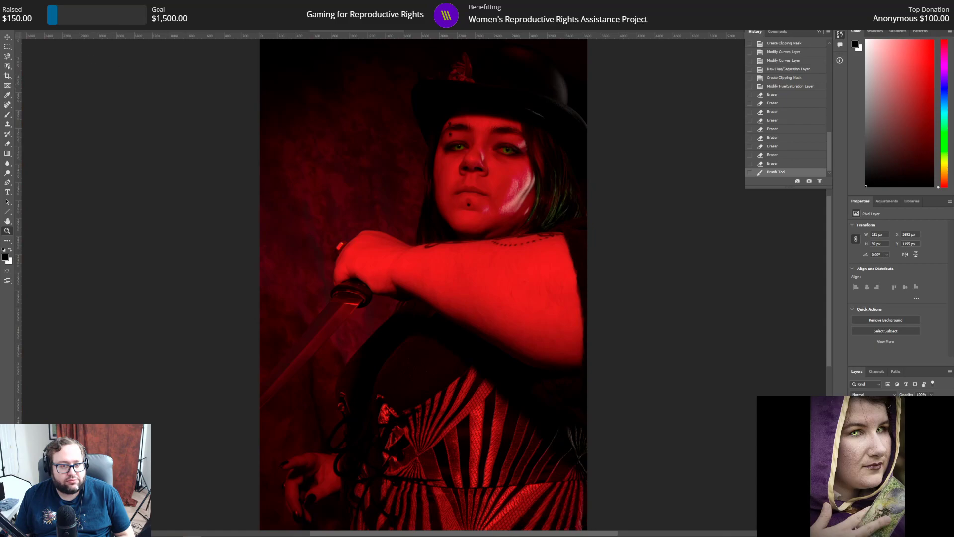
# Step: Save the vertical red-lit portrait as a separate Photoshop file with "eyes" in its name, keeping Maximize Compatibility on
pyautogui.click(16, 5)
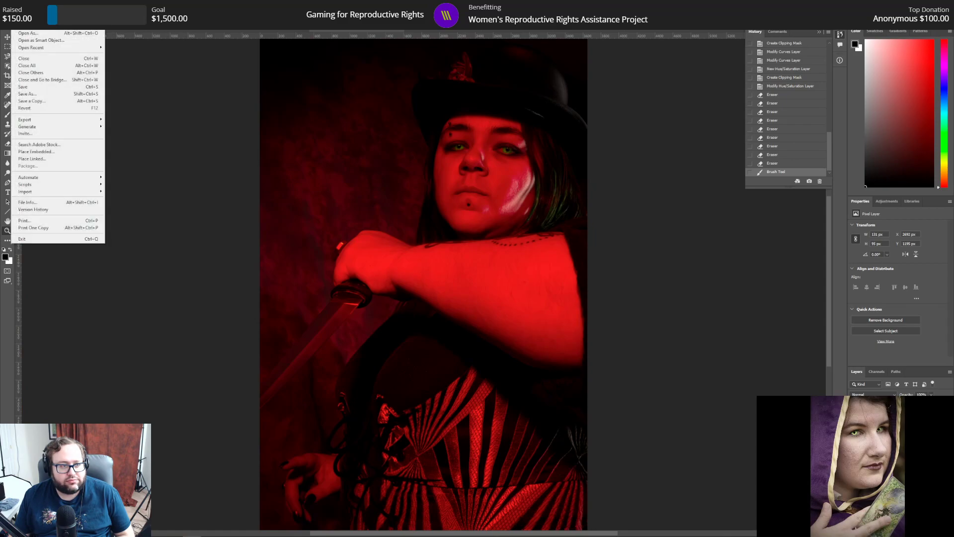
pyautogui.click(45, 94)
pyautogui.doubleClick(67, 230)
pyautogui.click(66, 230)
pyautogui.press('BackSpace')
pyautogui.press('BackSpace')
pyautogui.write('eyes')
pyautogui.press('Return')
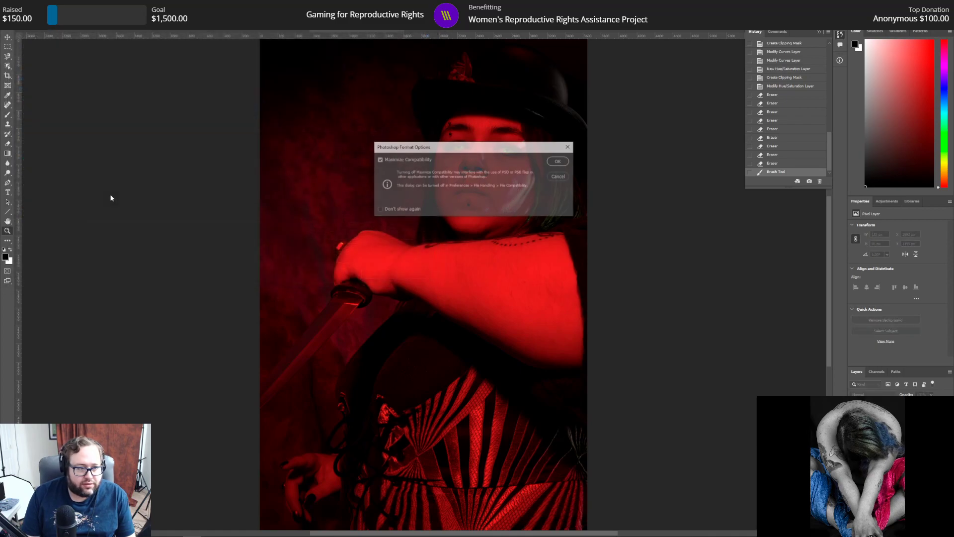
pyautogui.press('Return')
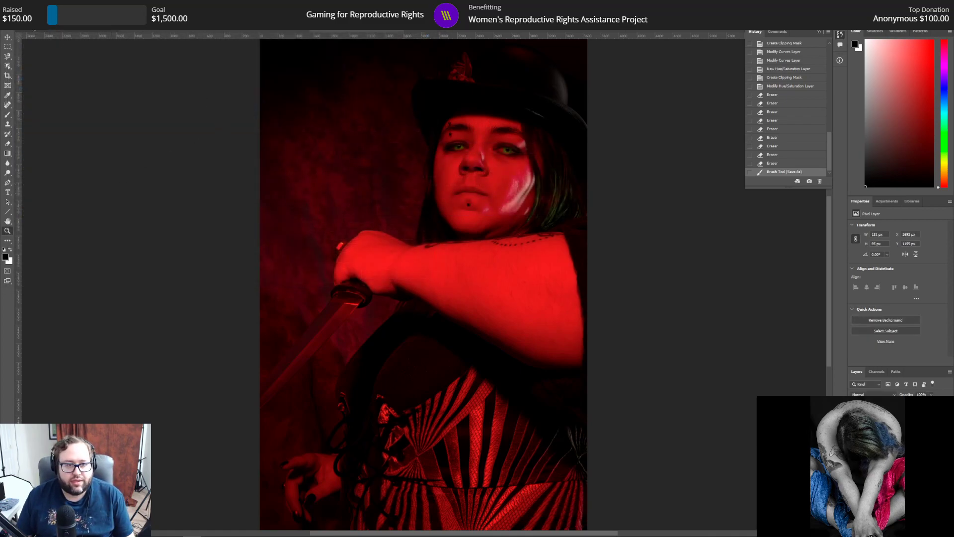
# Step: Look through the other open portrait documents, comparing the black-and-white, red-lit and full-colour images
pyautogui.click(101, 25)
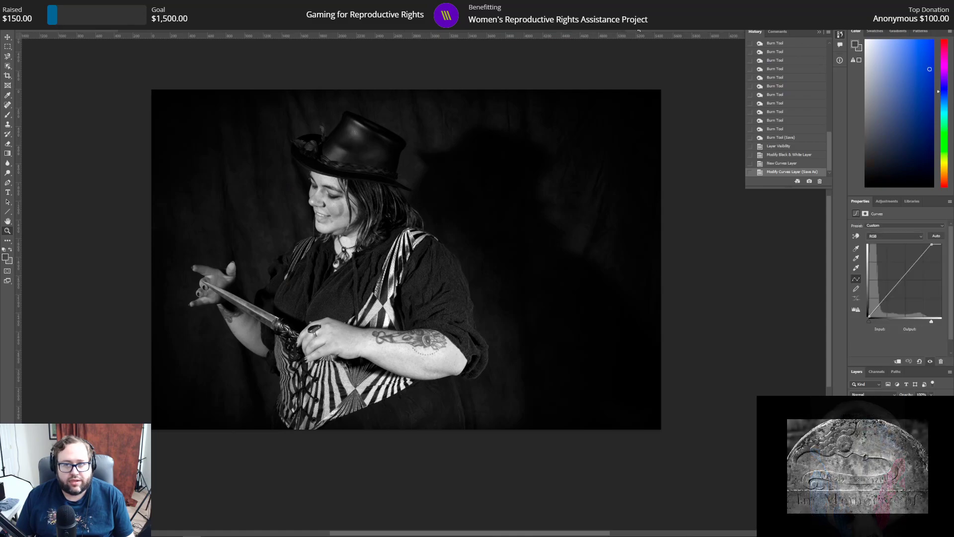
pyautogui.click(527, 28)
pyautogui.click(458, 29)
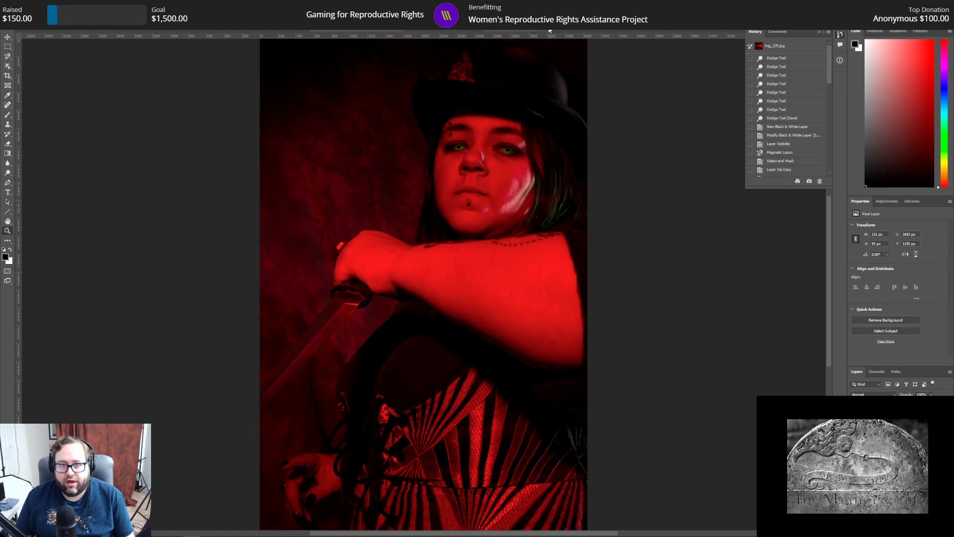
pyautogui.click(438, 31)
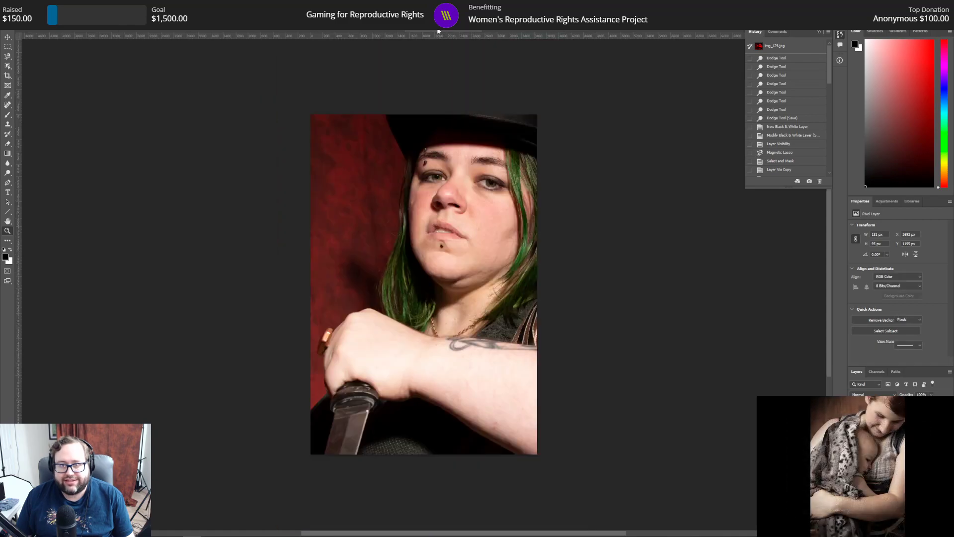
pyautogui.click(477, 30)
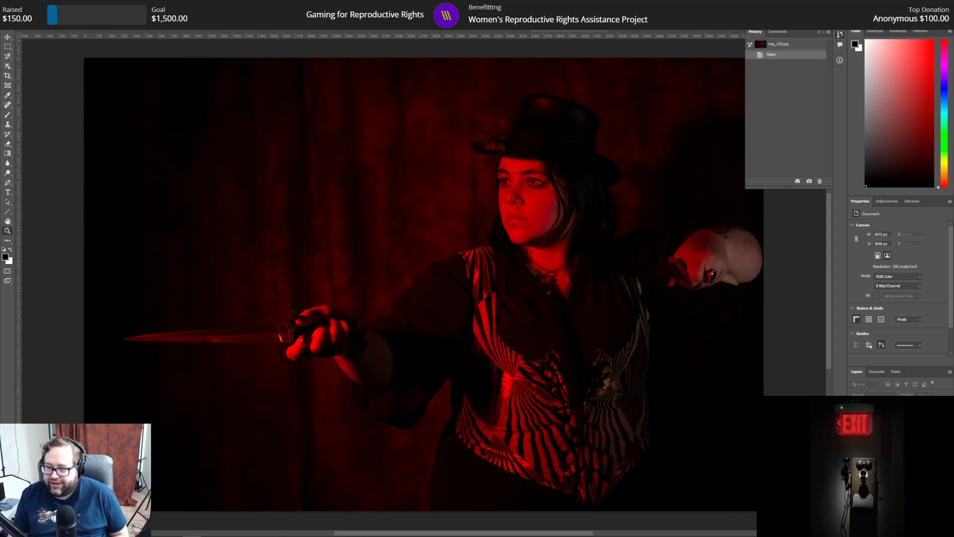
# Step: Duplicate the Background layer of img_120.jpg within the same document as Background copy
pyautogui.click(820, 430)
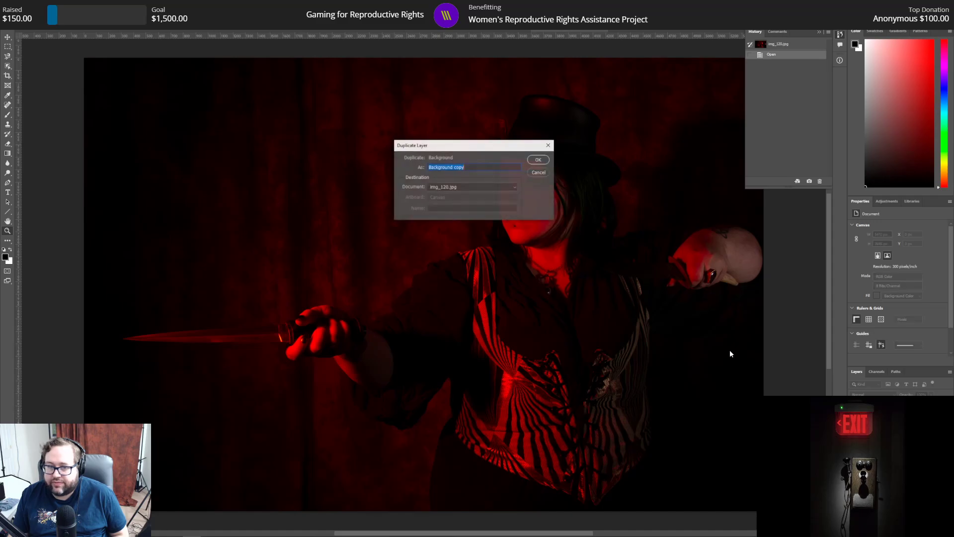
pyautogui.click(538, 160)
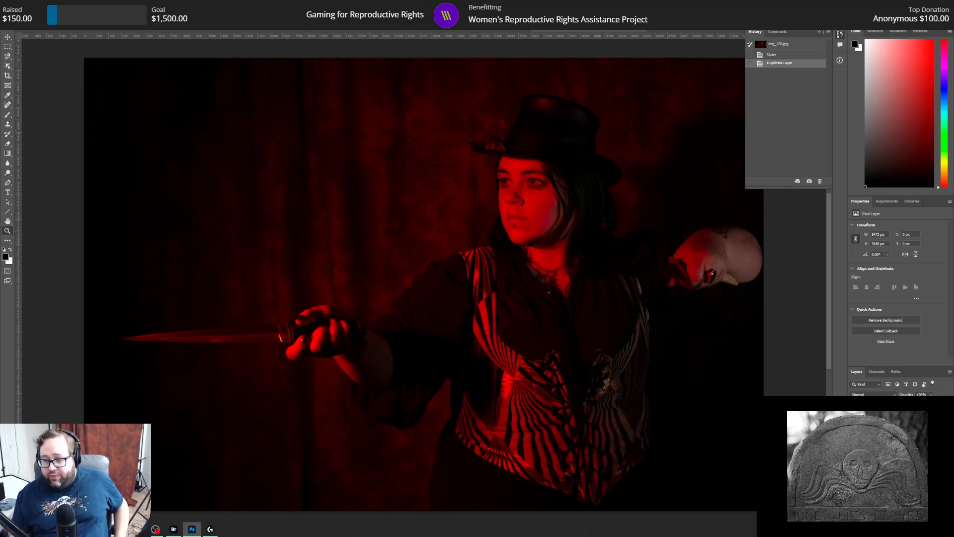
pyautogui.click(921, 529)
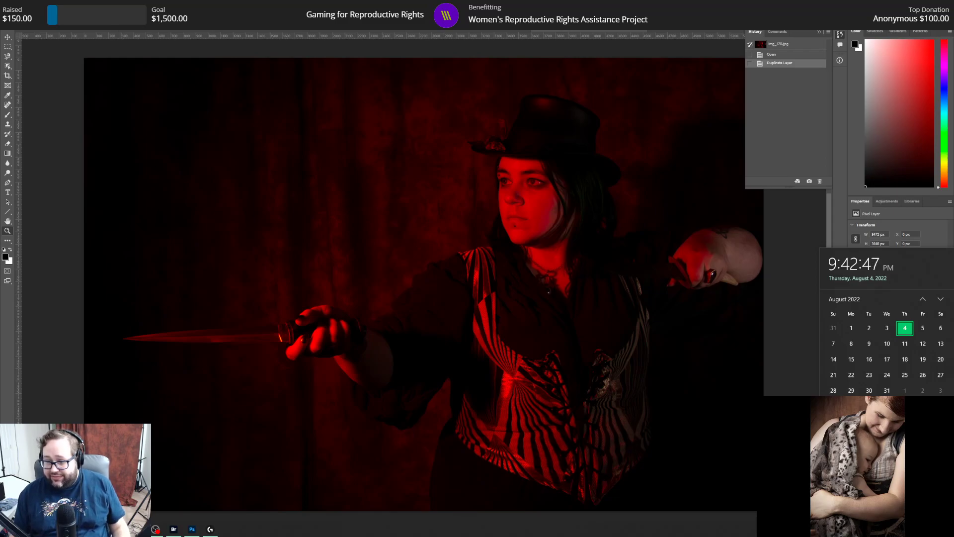
pyautogui.press('Escape')
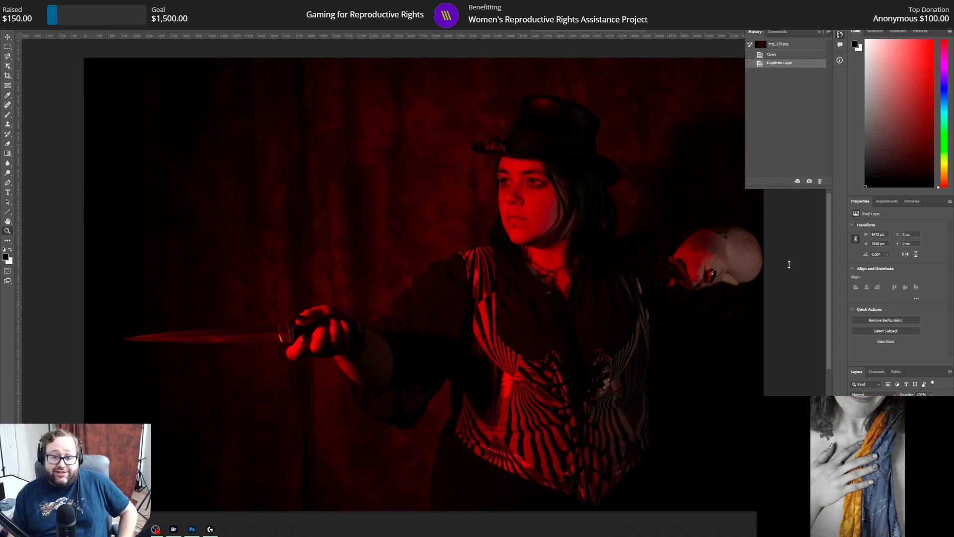
# Step: Examine the ringed hand and the dark blade it holds up close, with the history list collapsed, and return to the whole portrait
pyautogui.press('z')
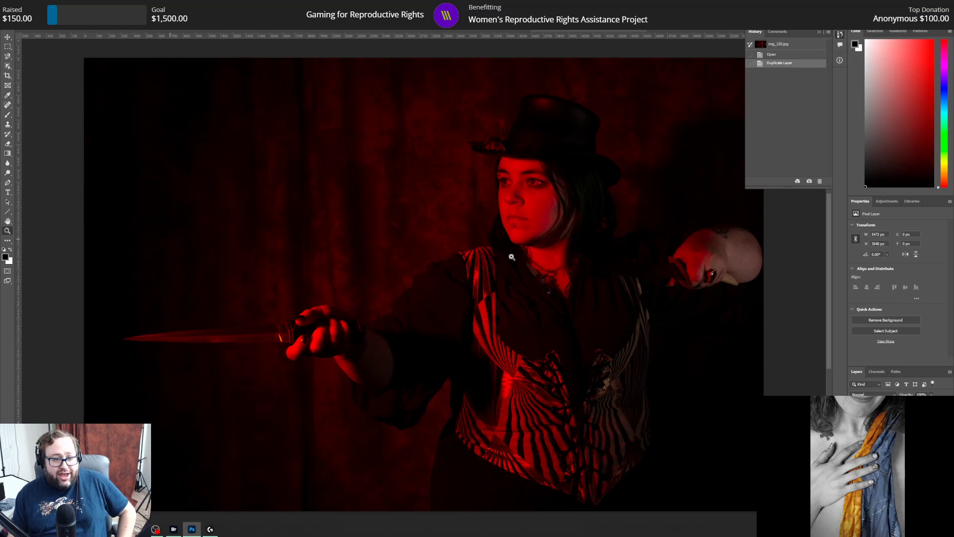
pyautogui.click(629, 266)
pyautogui.click(707, 265)
pyautogui.click(727, 282)
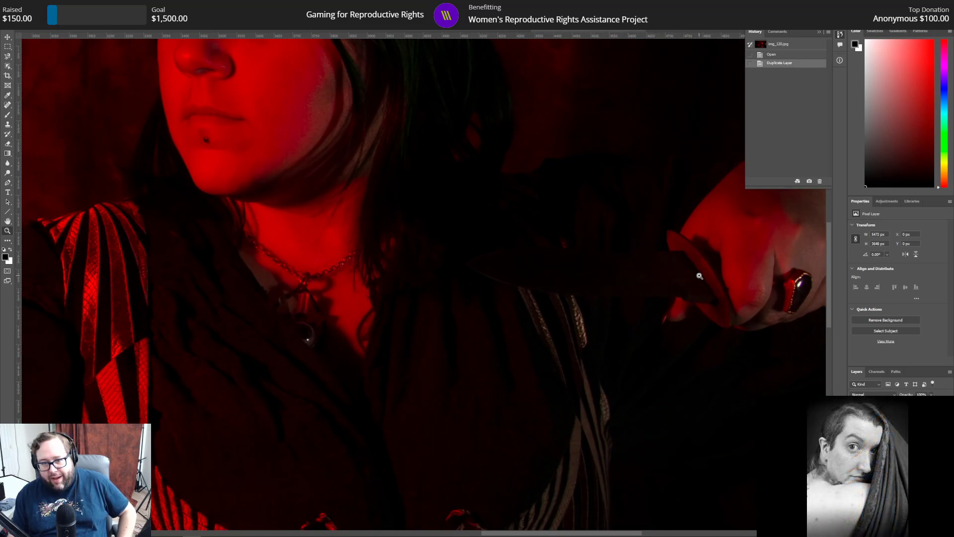
pyautogui.scroll(-1, 525, 262)
pyautogui.scroll(1, 520, 326)
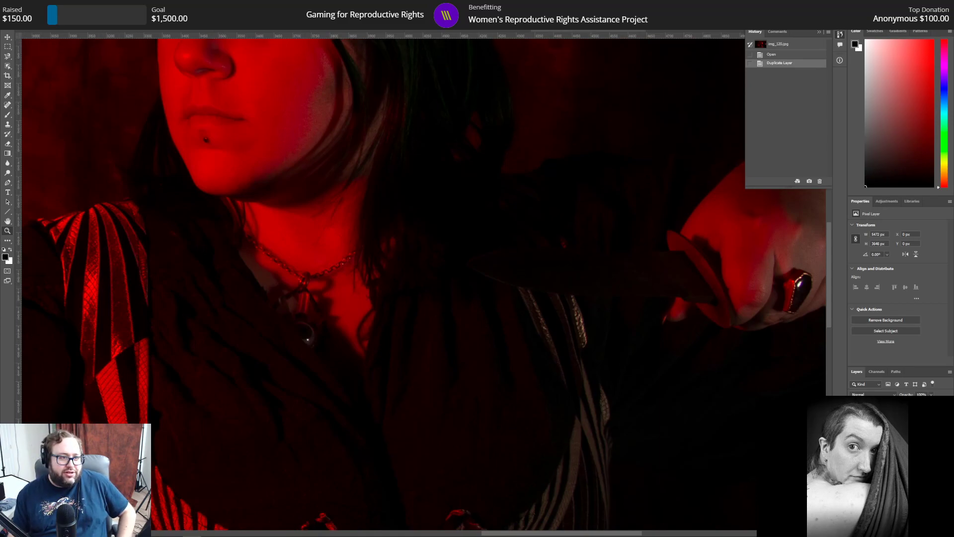
pyautogui.click(840, 34)
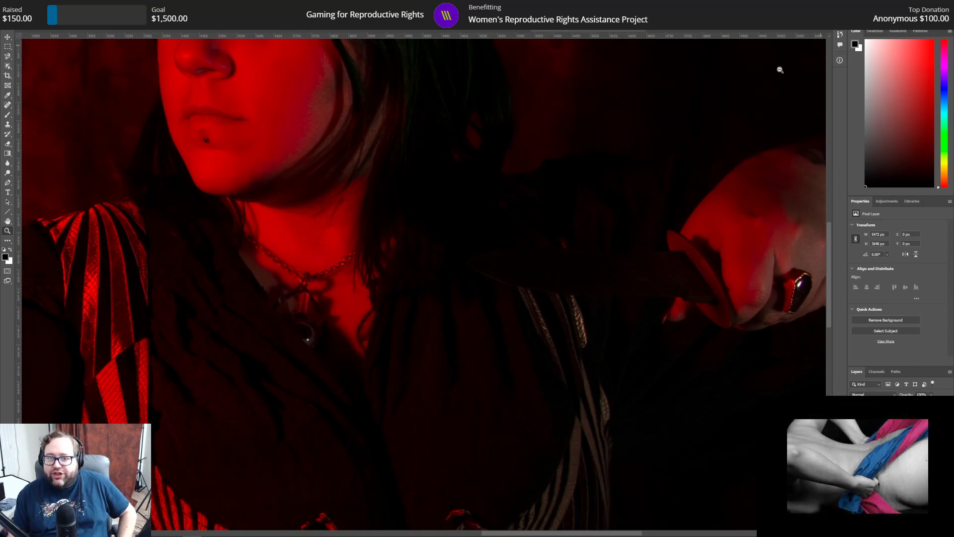
pyautogui.scroll(-6, 376, 270)
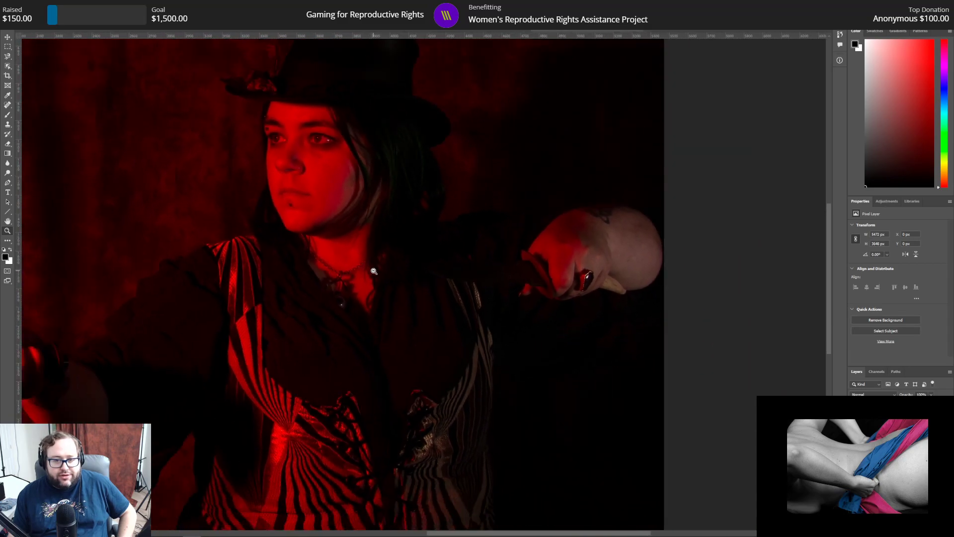
pyautogui.moveTo(573, 534); pyautogui.dragTo(500, 525)
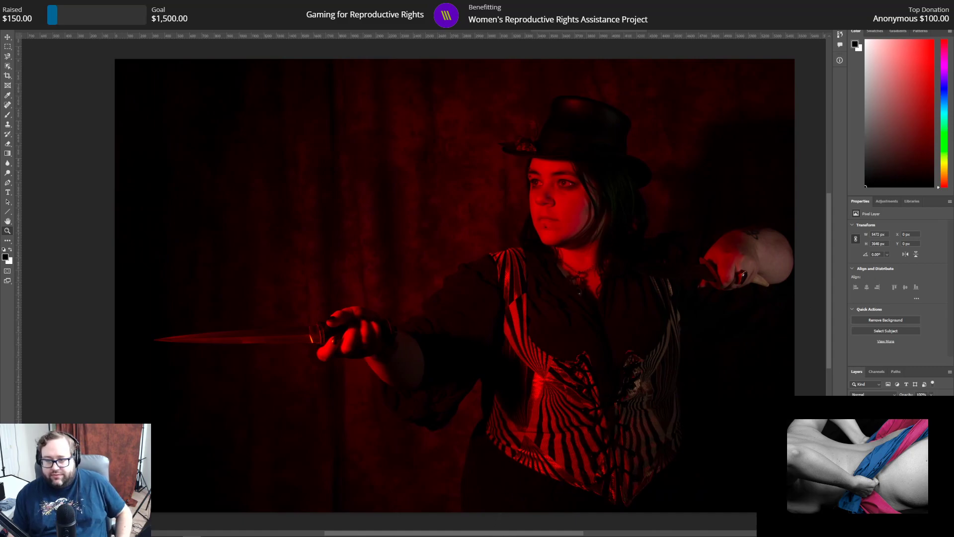
# Step: Add a Curves adjustment layer to the horizontal red-lit portrait and brighten it by bringing the RGB white point to input 204
pyautogui.click(886, 201)
pyautogui.click(882, 221)
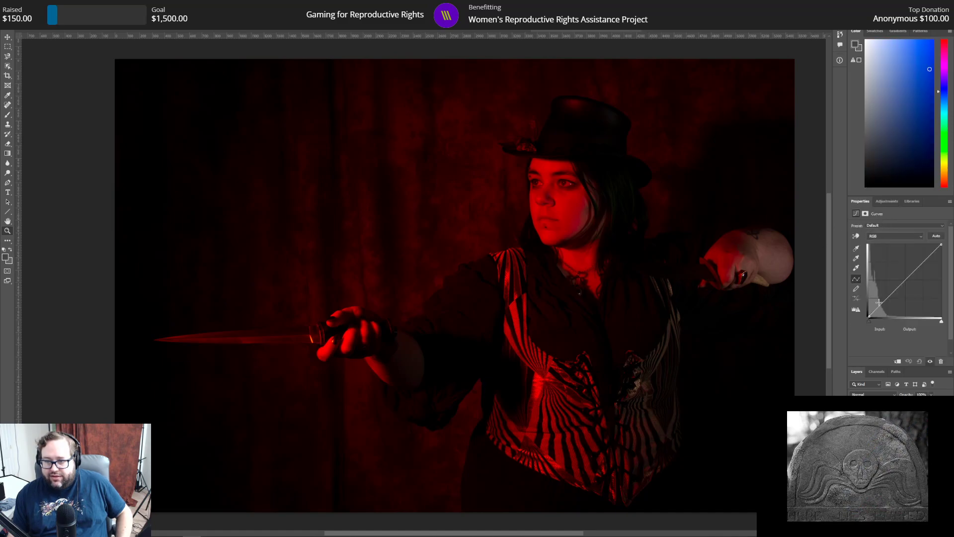
pyautogui.moveTo(942, 322); pyautogui.dragTo(917, 322)
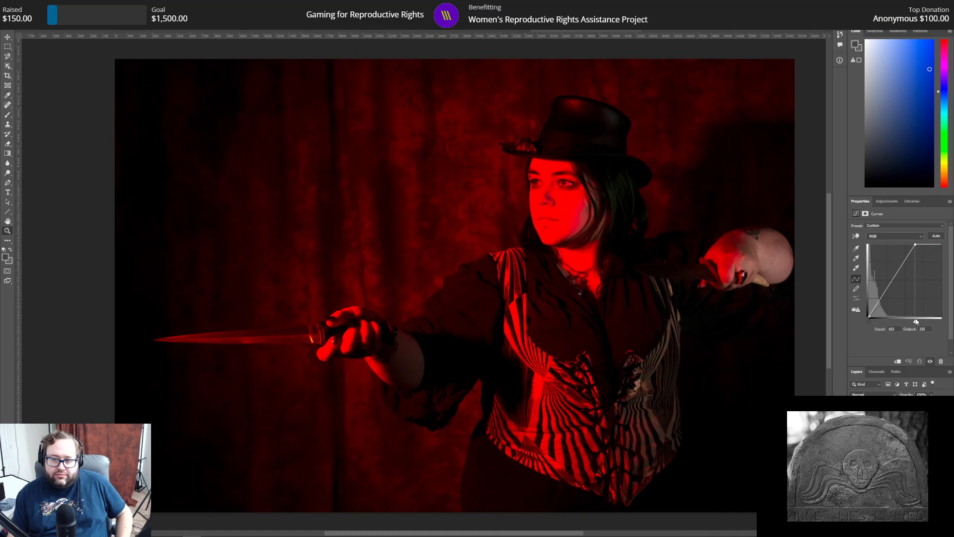
pyautogui.moveTo(916, 322)
pyautogui.mouseDown()
pyautogui.moveTo(937, 322)
pyautogui.moveTo(924, 320)
pyautogui.mouseUp()
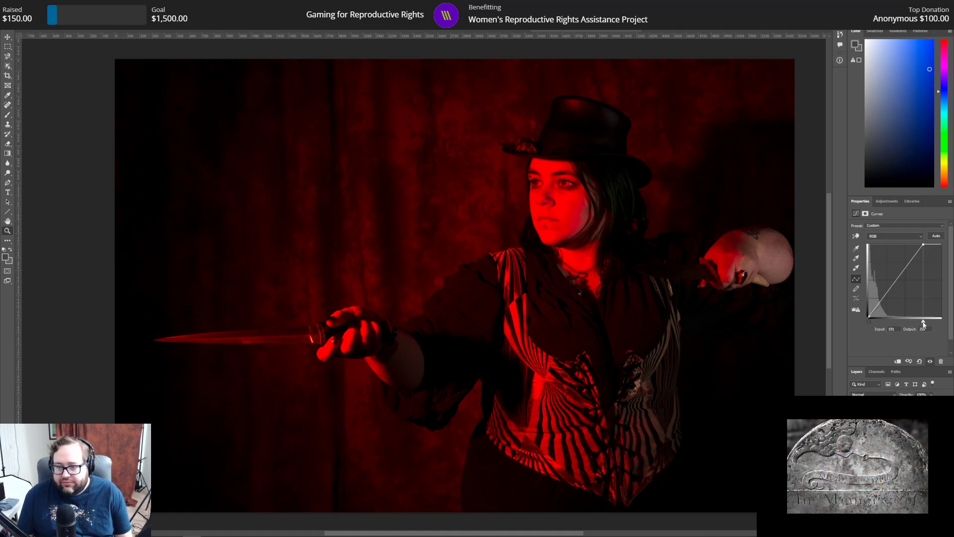
pyautogui.moveTo(924, 324); pyautogui.dragTo(927, 324)
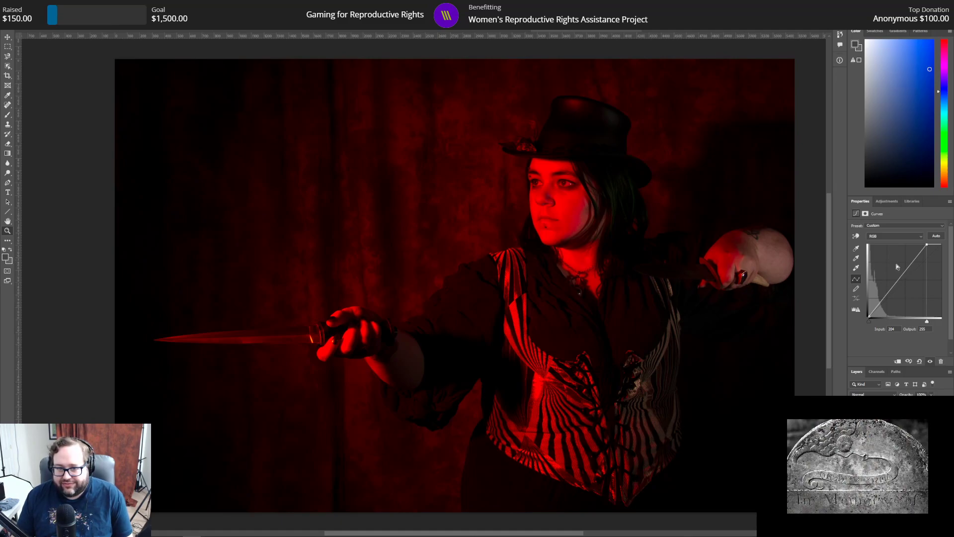
pyautogui.click(883, 202)
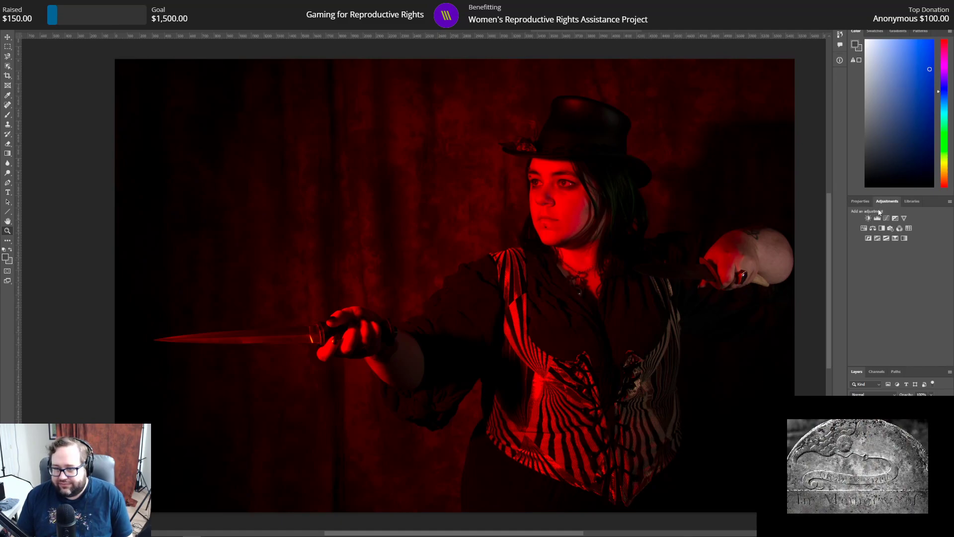
pyautogui.click(863, 202)
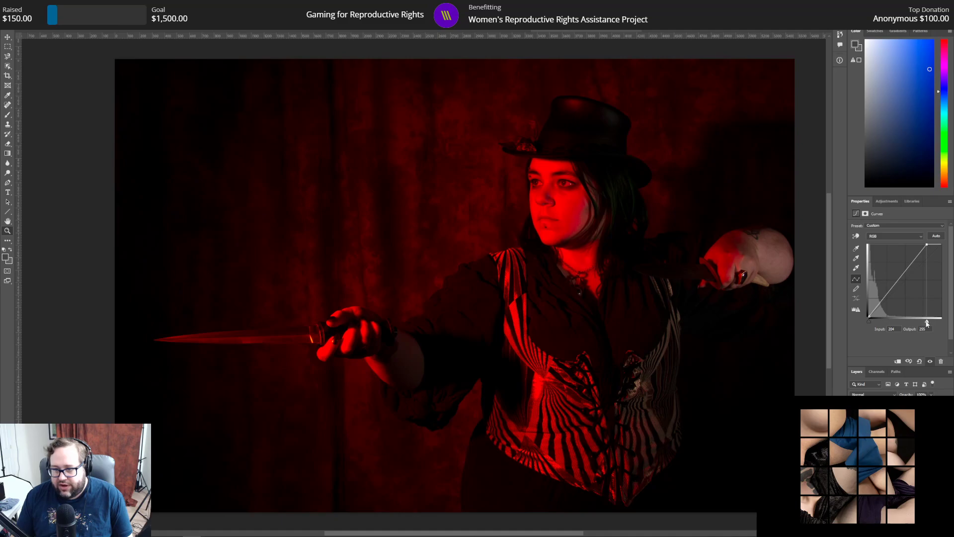
# Step: Try an extreme wavy RGB curve with the white point back at the far end, and hide that Curves layer
pyautogui.moveTo(927, 322); pyautogui.dragTo(943, 323)
pyautogui.moveTo(904, 277); pyautogui.dragTo(927, 305)
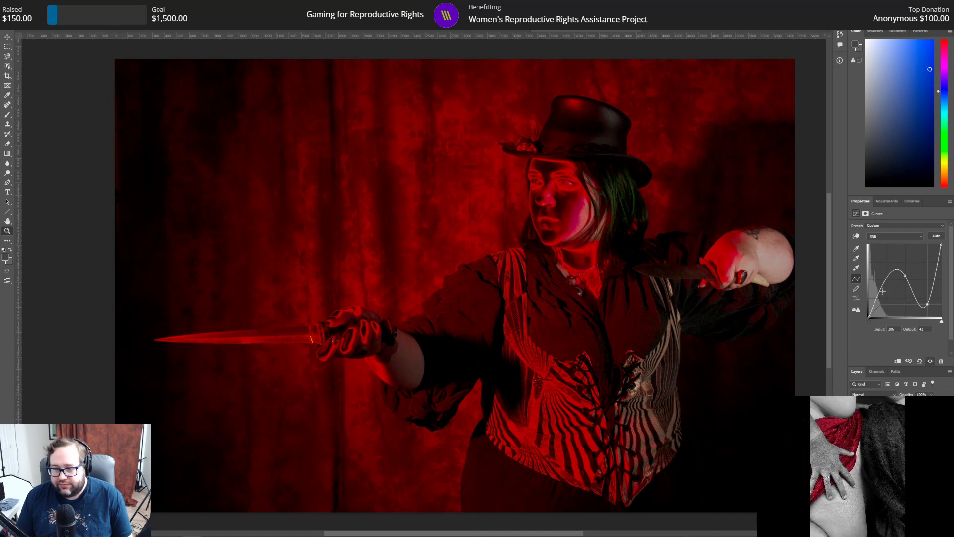
pyautogui.moveTo(887, 296); pyautogui.dragTo(902, 301)
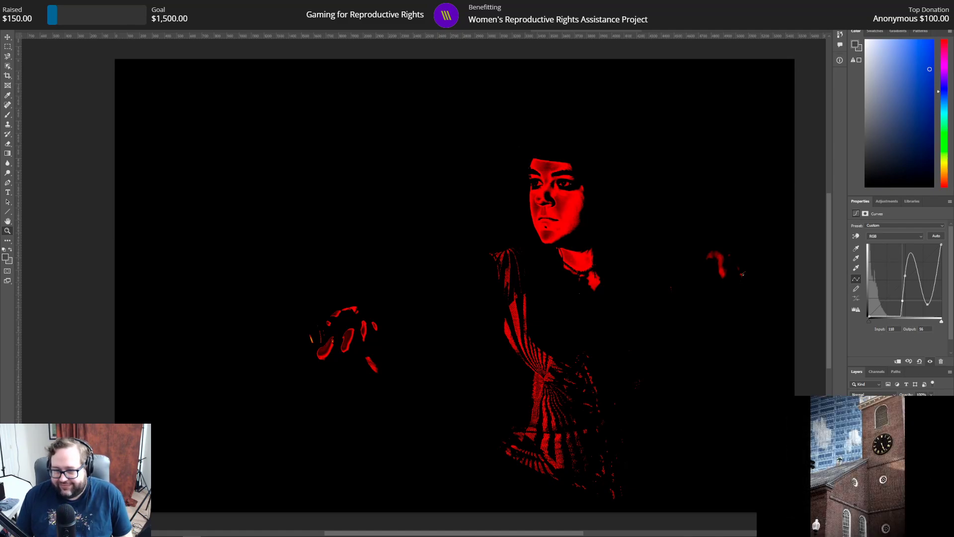
pyautogui.click(853, 423)
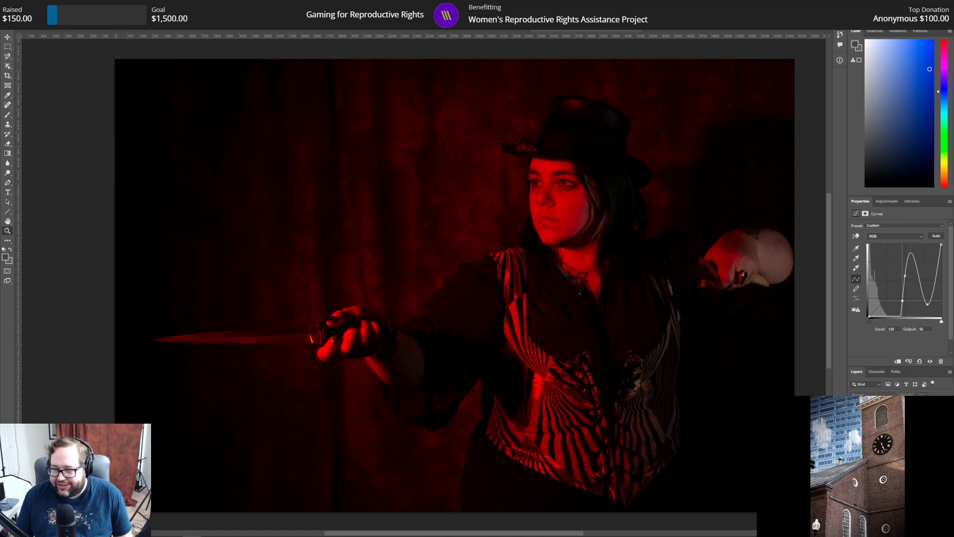
# Step: Make the duplicated photo layer active and add a fresh Curves adjustment with its RGB white point at input 204, output 255
pyautogui.click(894, 438)
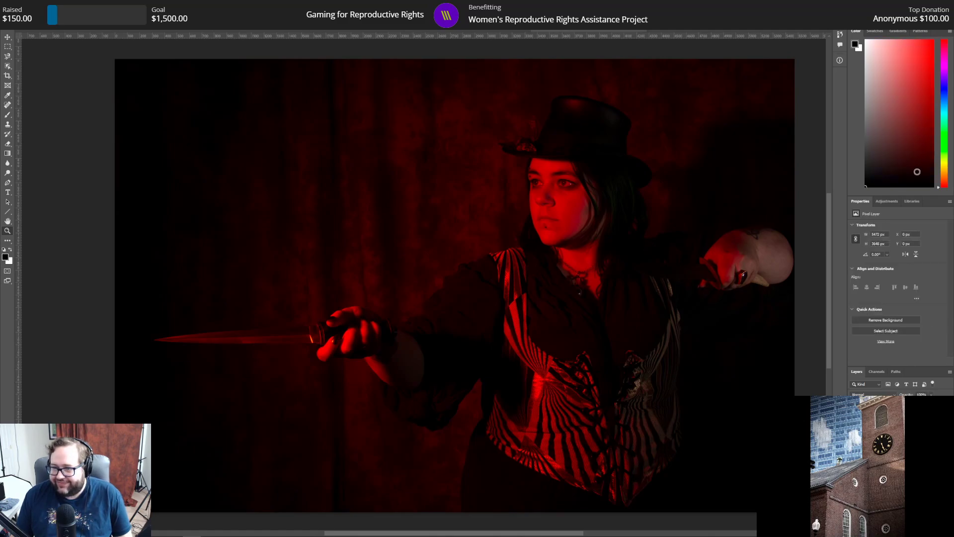
pyautogui.click(887, 202)
pyautogui.click(890, 218)
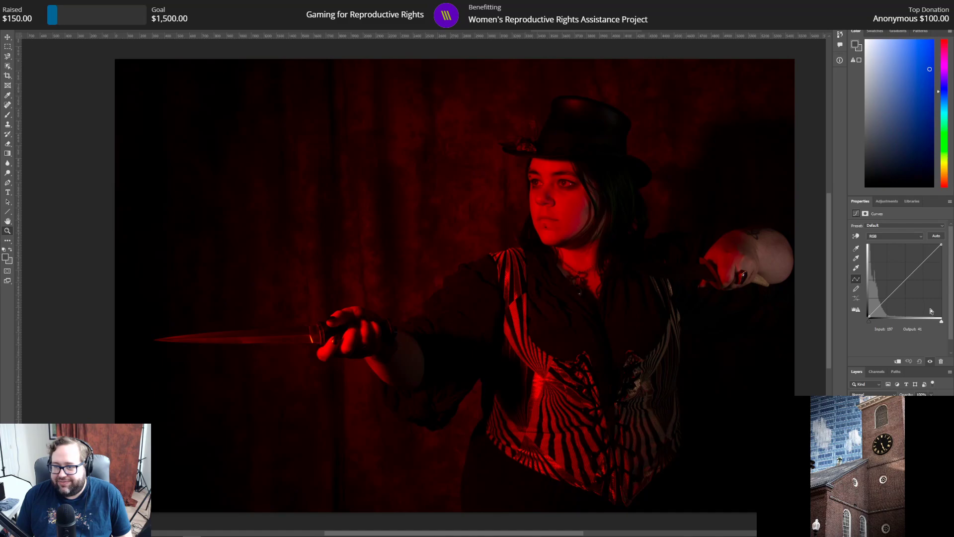
pyautogui.moveTo(942, 322); pyautogui.dragTo(927, 320)
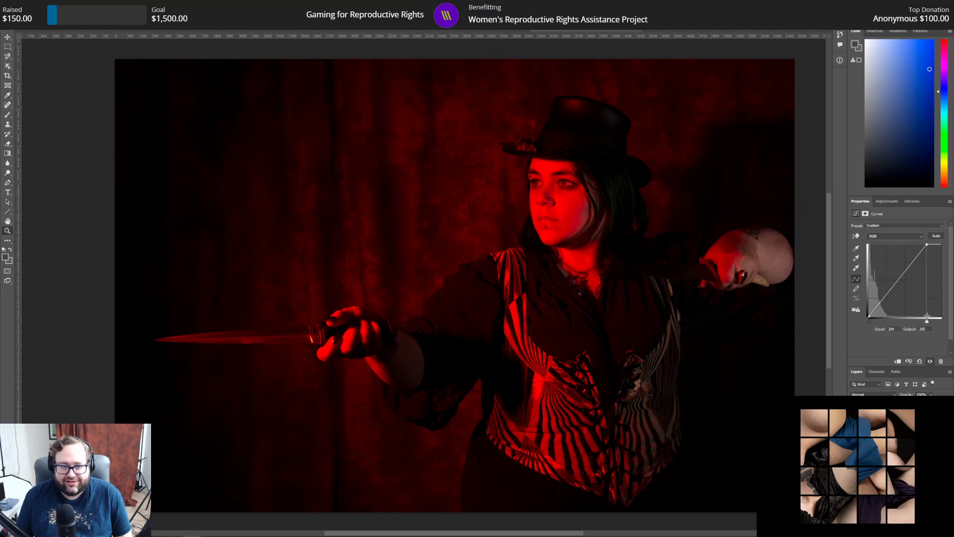
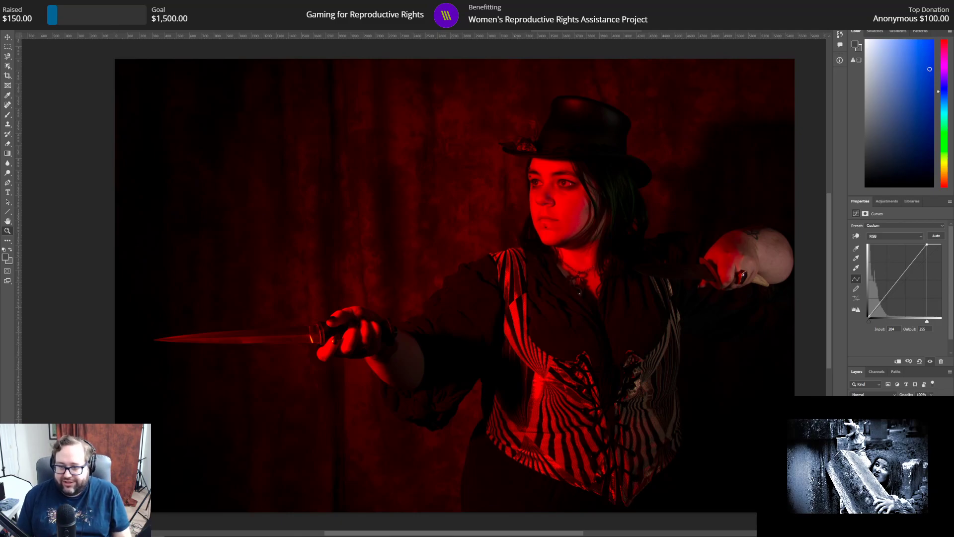
# Step: Add a Hue/Saturation adjustment layer and set the Master saturation to -15
pyautogui.click(884, 201)
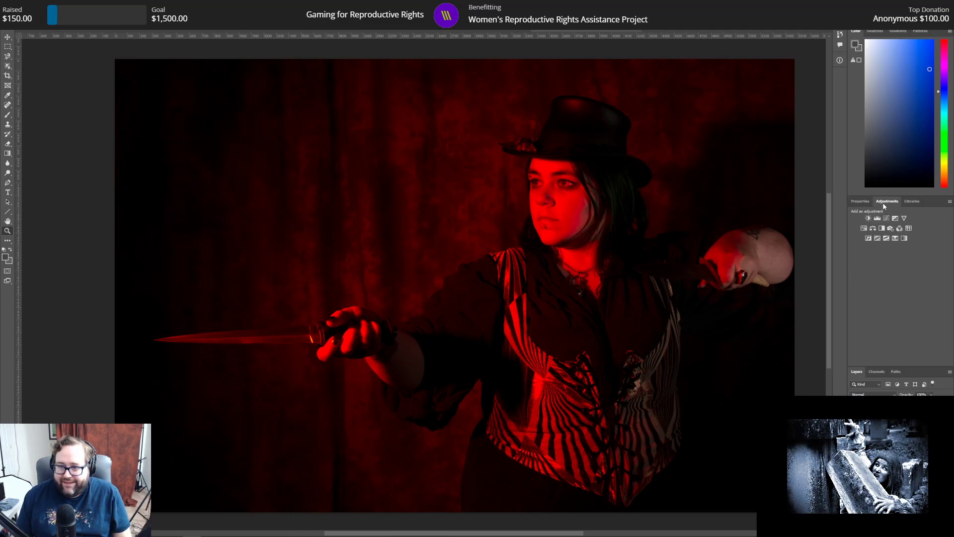
pyautogui.click(864, 228)
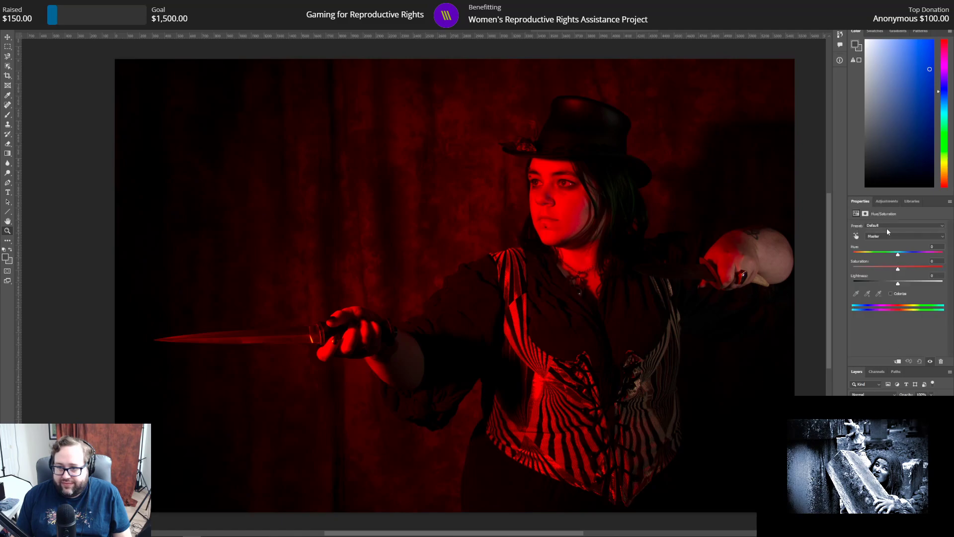
pyautogui.click(934, 261)
pyautogui.write('-10')
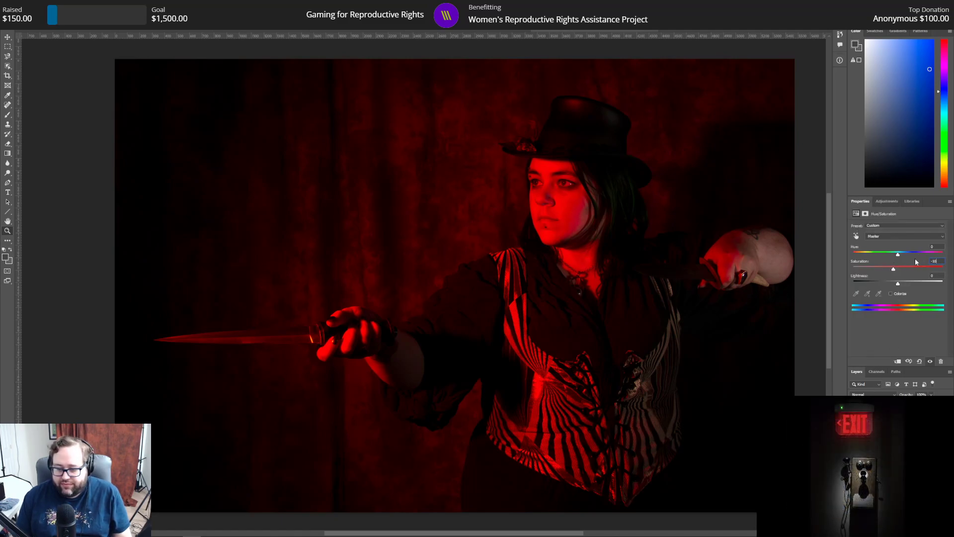
pyautogui.press('BackSpace')
pyautogui.press('BackSpace')
pyautogui.write('20')
pyautogui.press('BackSpace')
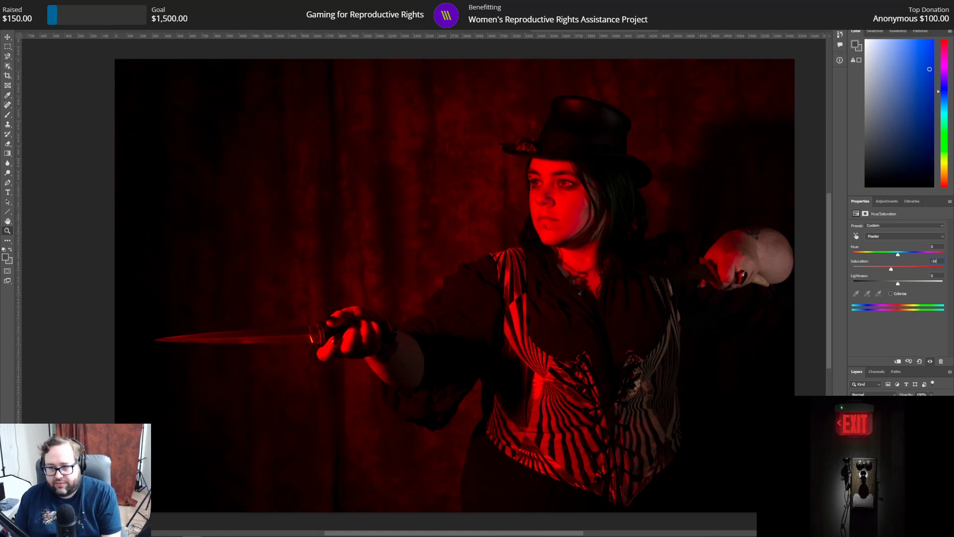
# Step: Set the saturation of the Reds range to -10 in the Hue/Saturation adjustment
pyautogui.click(910, 235)
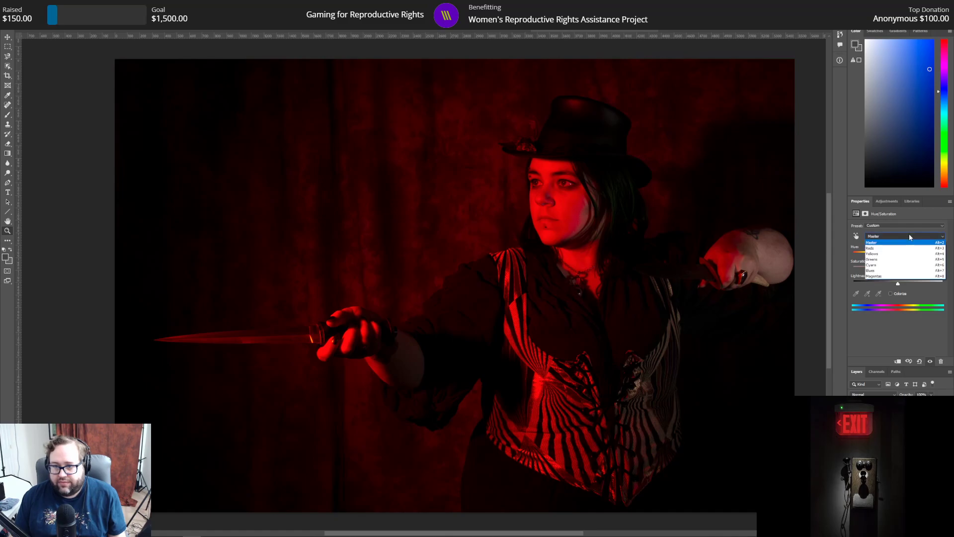
pyautogui.click(880, 248)
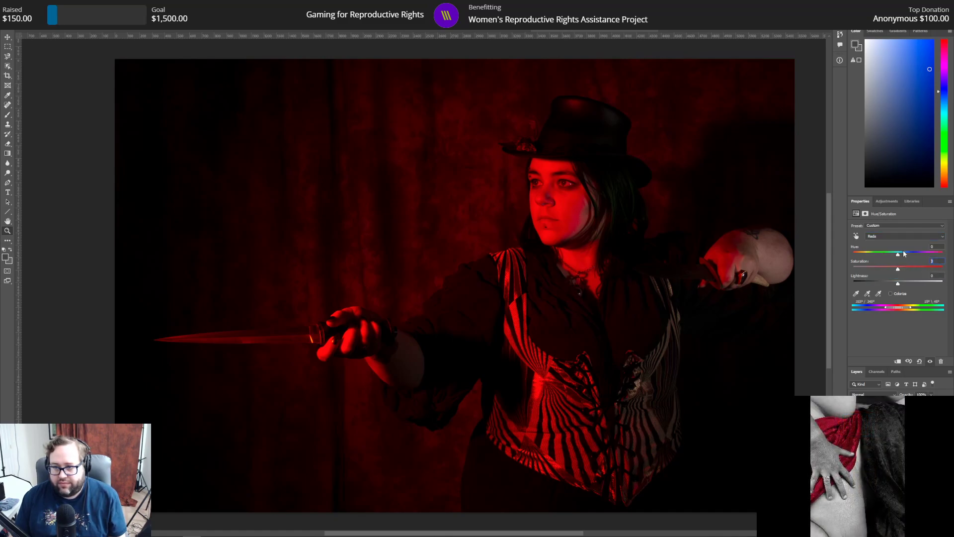
pyautogui.write('-15')
pyautogui.press('BackSpace')
pyautogui.write('0')
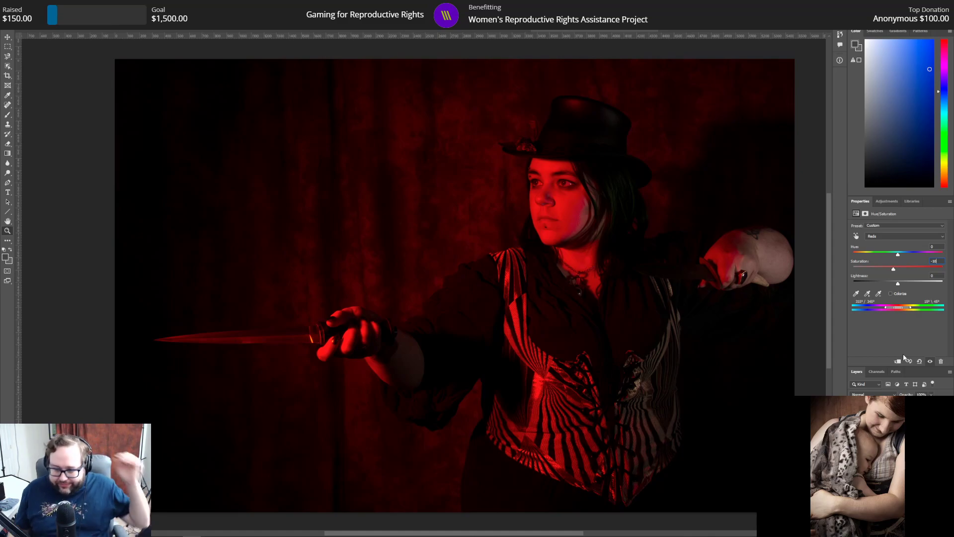
# Step: Add a Brightness/Contrast adjustment layer and lower its contrast to about -5
pyautogui.click(887, 201)
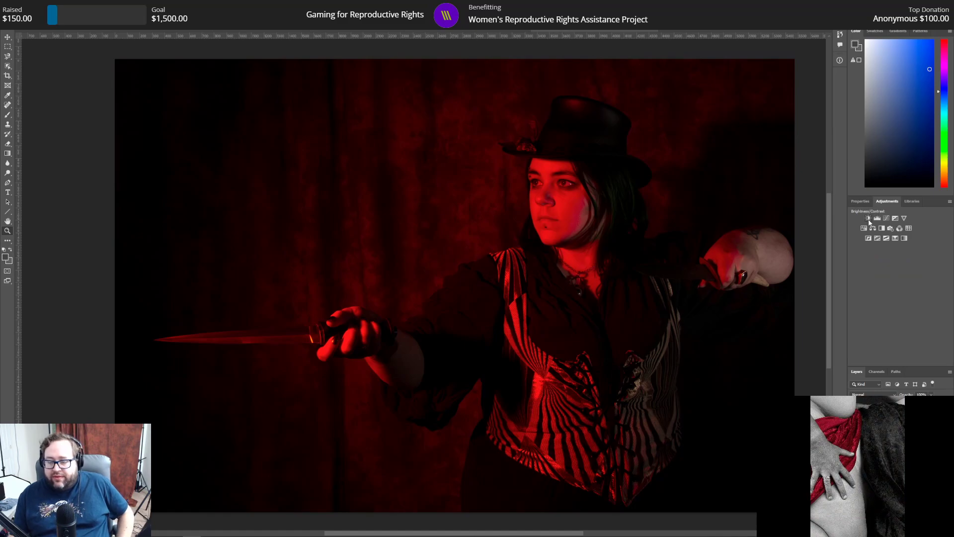
pyautogui.click(868, 218)
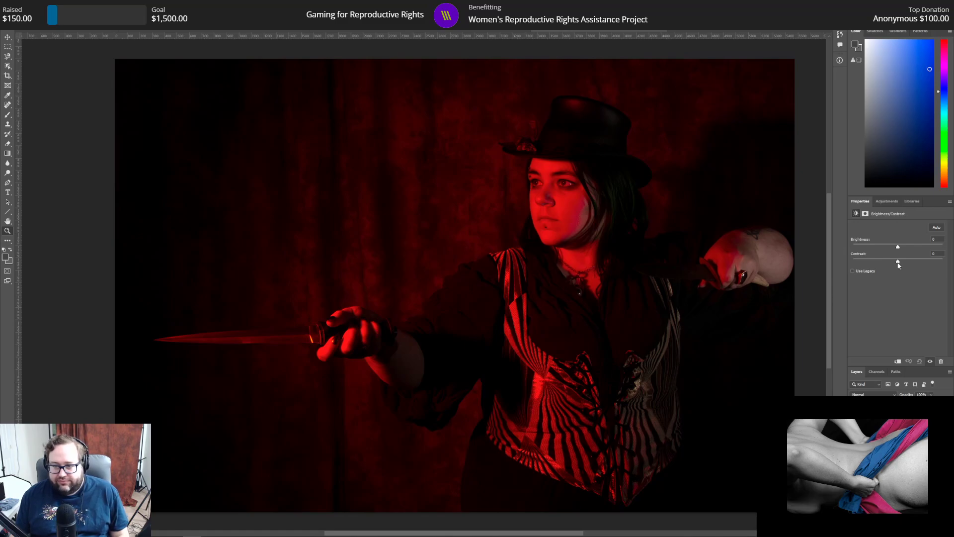
pyautogui.moveTo(898, 262)
pyautogui.mouseDown()
pyautogui.moveTo(951, 269)
pyautogui.moveTo(875, 257)
pyautogui.moveTo(893, 262)
pyautogui.mouseUp()
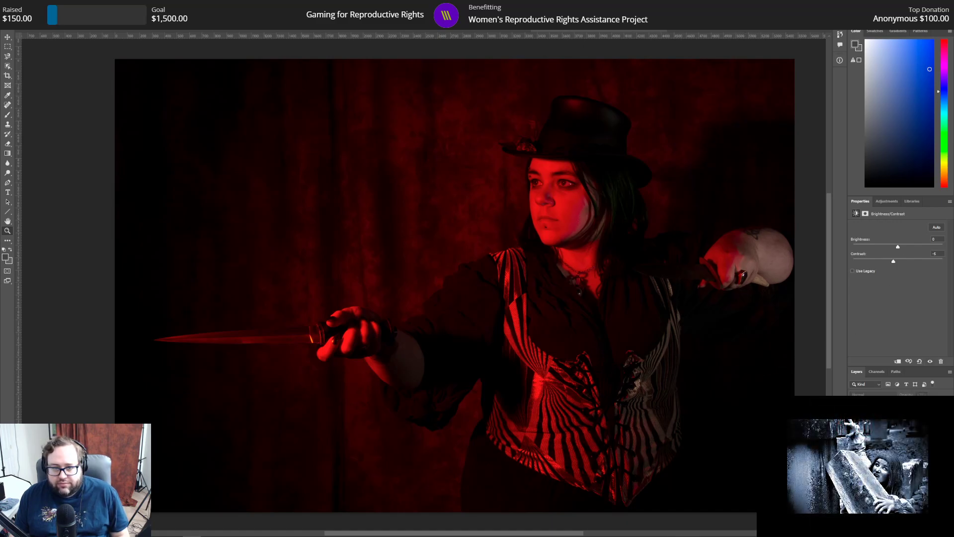
# Step: Add a Selective Color adjustment, test strong black in the Blacks range, and settle on a black value of 1%
pyautogui.click(887, 202)
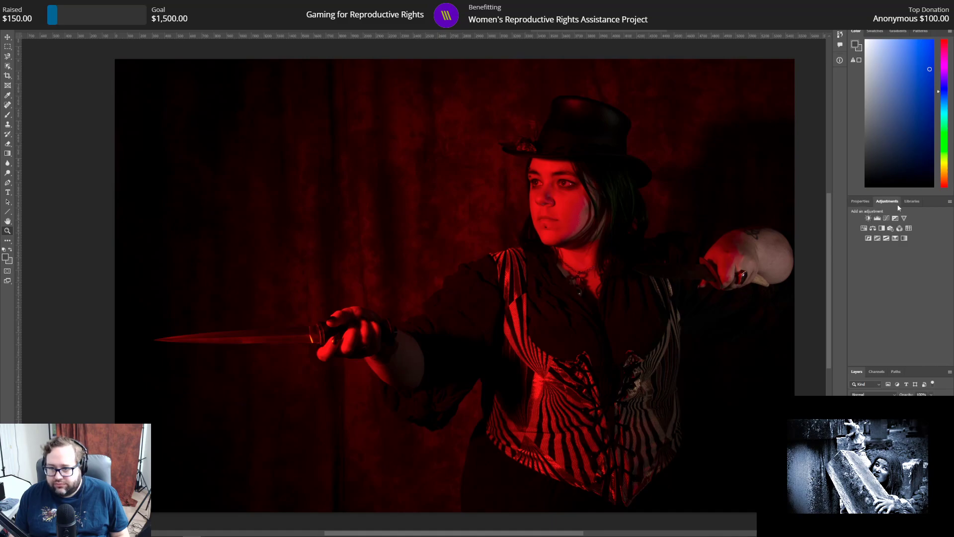
pyautogui.click(893, 239)
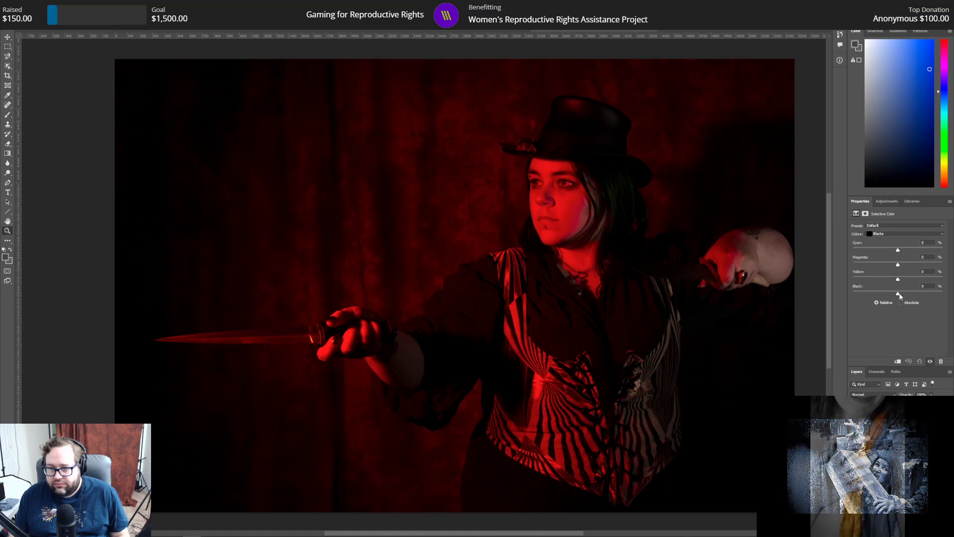
pyautogui.moveTo(898, 293); pyautogui.dragTo(943, 293)
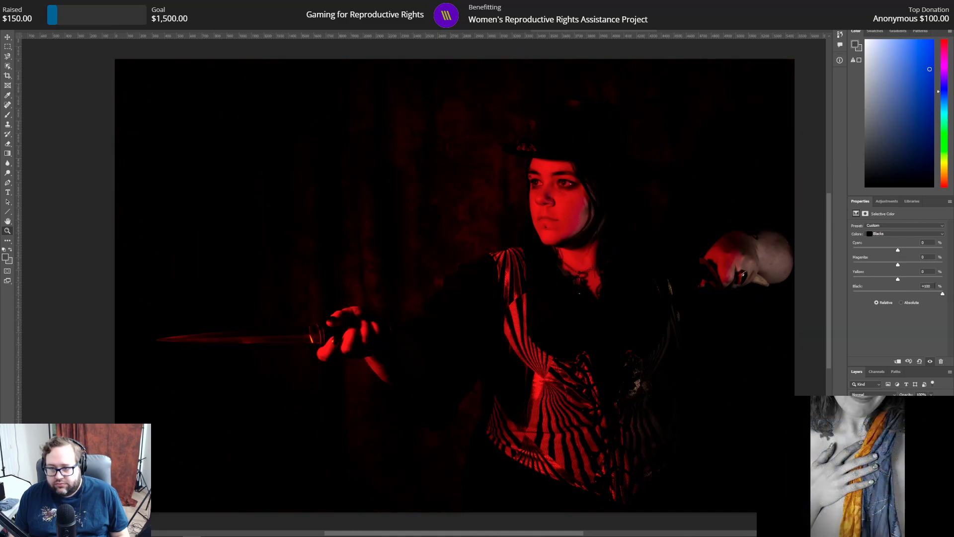
pyautogui.write('5')
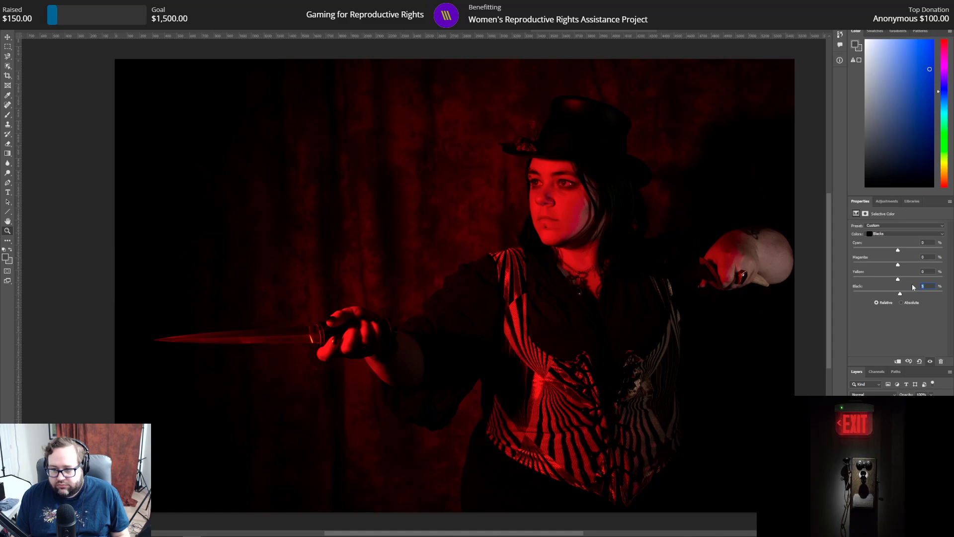
pyautogui.write('0')
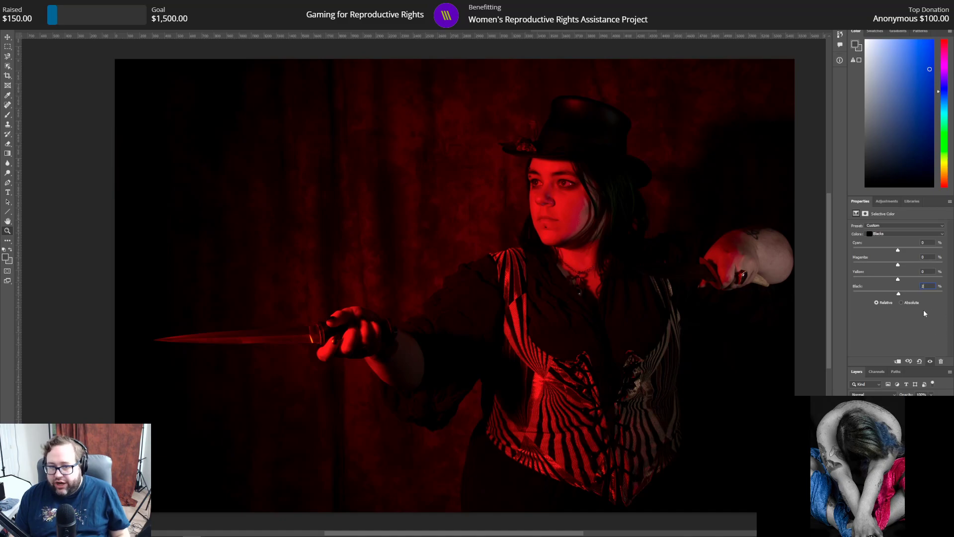
# Step: Set the black value of the Reds range to 4% in the Selective Color adjustment
pyautogui.click(899, 232)
pyautogui.click(899, 237)
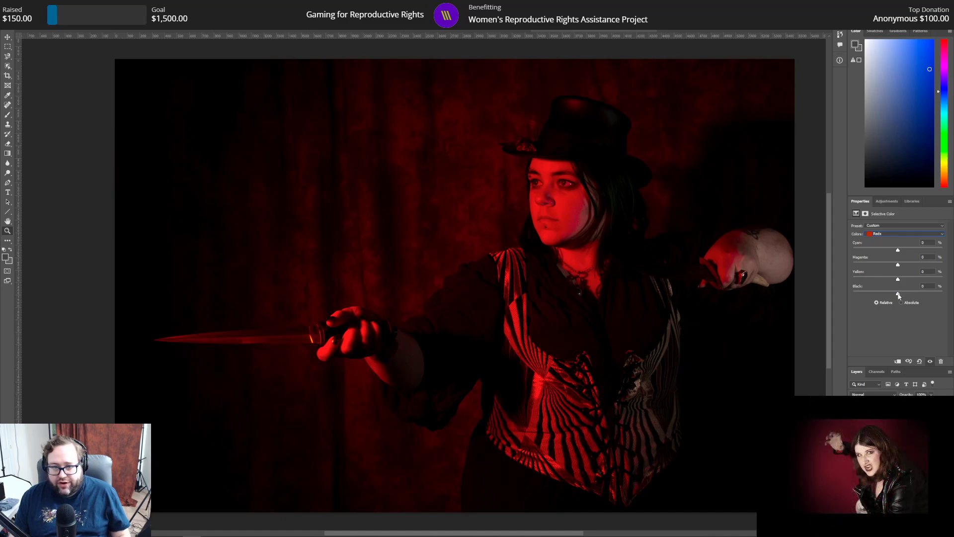
pyautogui.moveTo(898, 295)
pyautogui.mouseDown()
pyautogui.moveTo(911, 296)
pyautogui.moveTo(900, 296)
pyautogui.mouseUp()
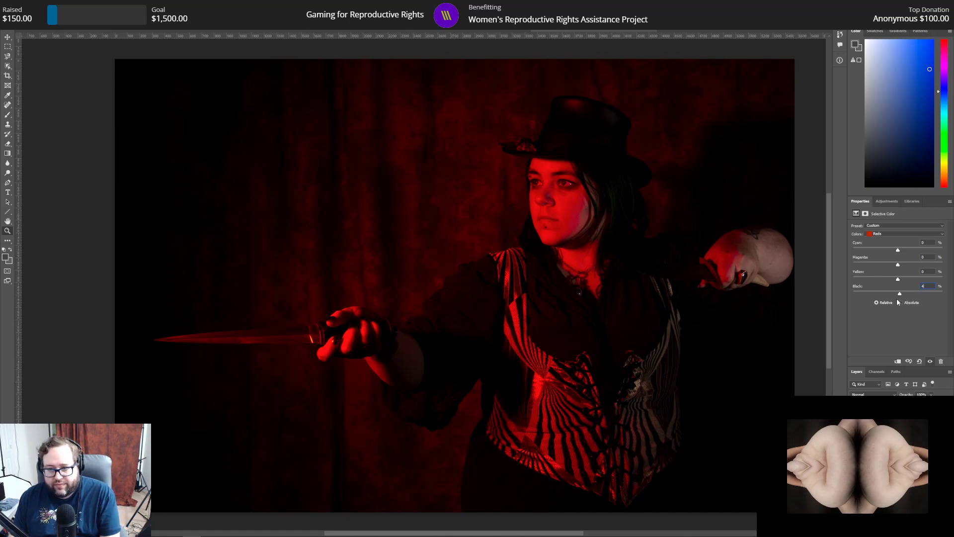
pyautogui.write('4')
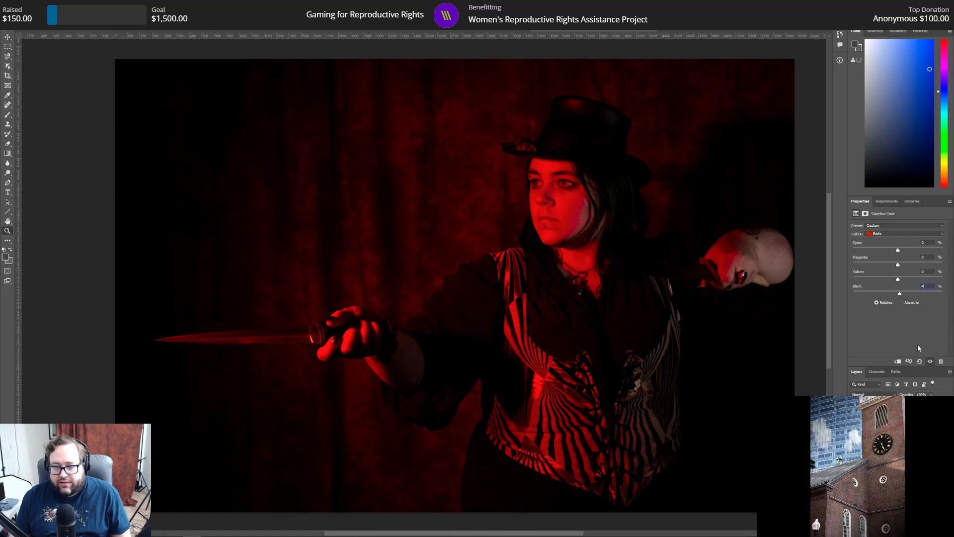
# Step: Make the photo layer active and trace the dark knife blade beside the ringed hand with the Magnetic Lasso as a closed selection
pyautogui.click(917, 437)
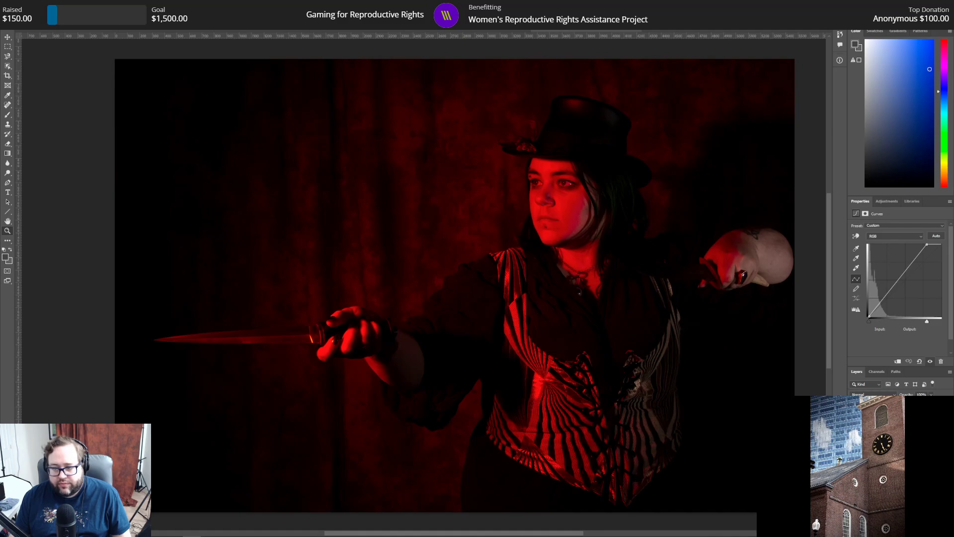
pyautogui.click(909, 464)
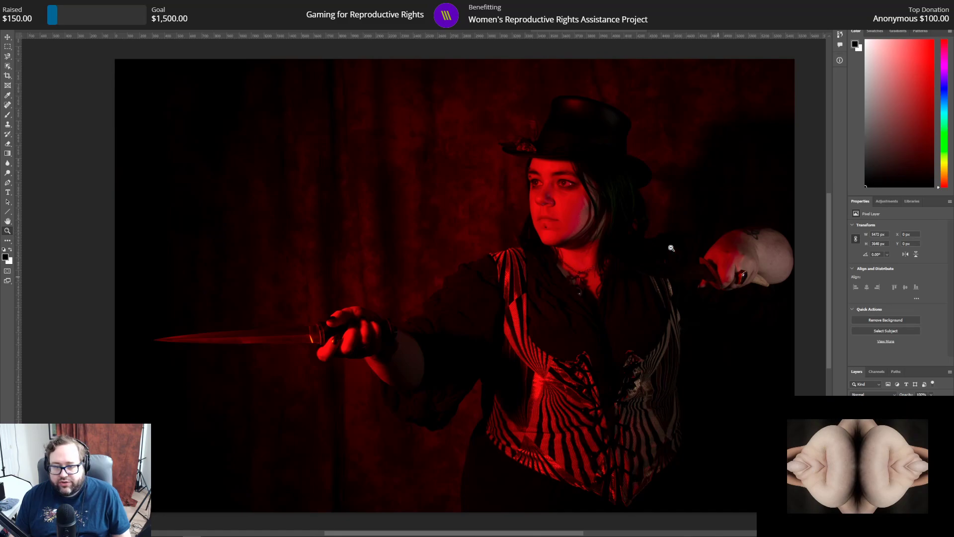
pyautogui.click(711, 269)
pyautogui.click(694, 269)
pyautogui.click(698, 269)
pyautogui.scroll(1, 723, 281)
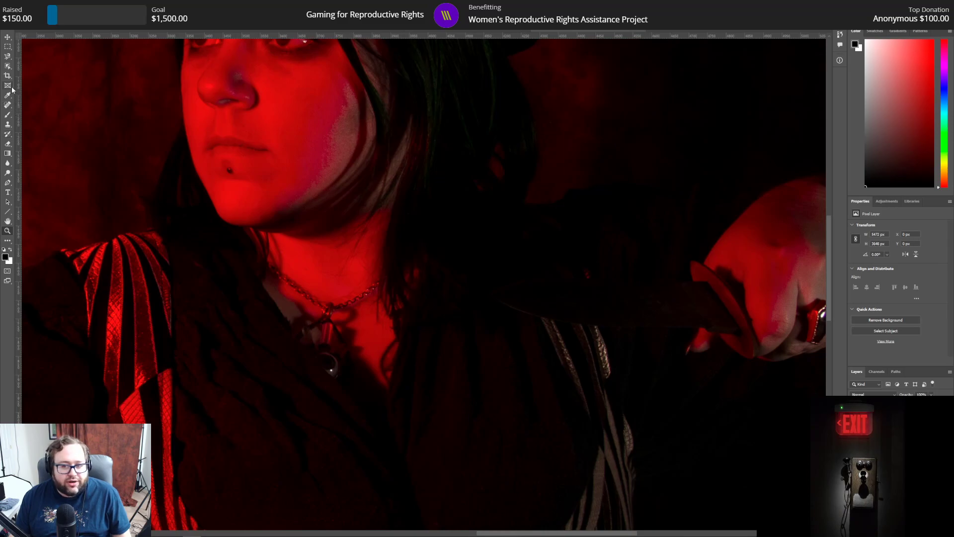
pyautogui.click(10, 57)
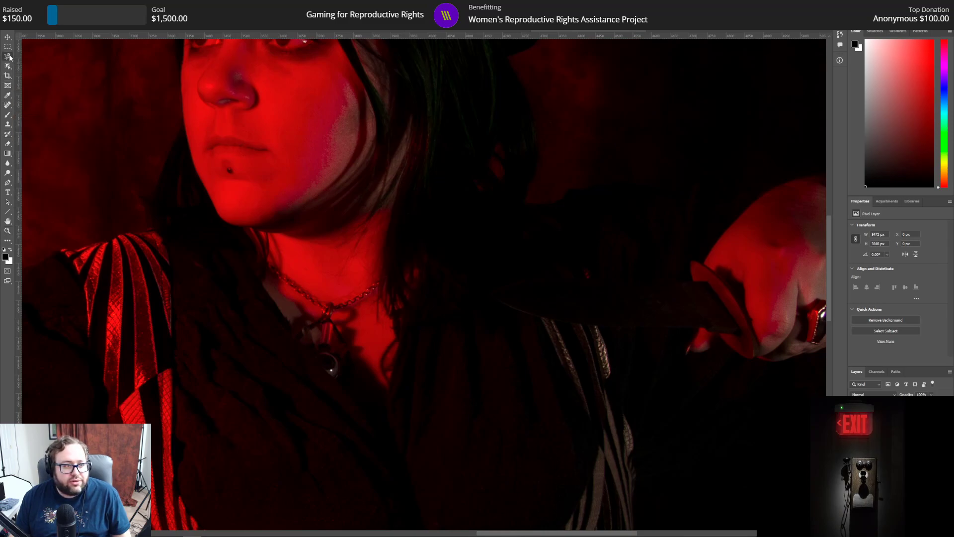
pyautogui.rightClick(10, 57)
pyautogui.click(45, 71)
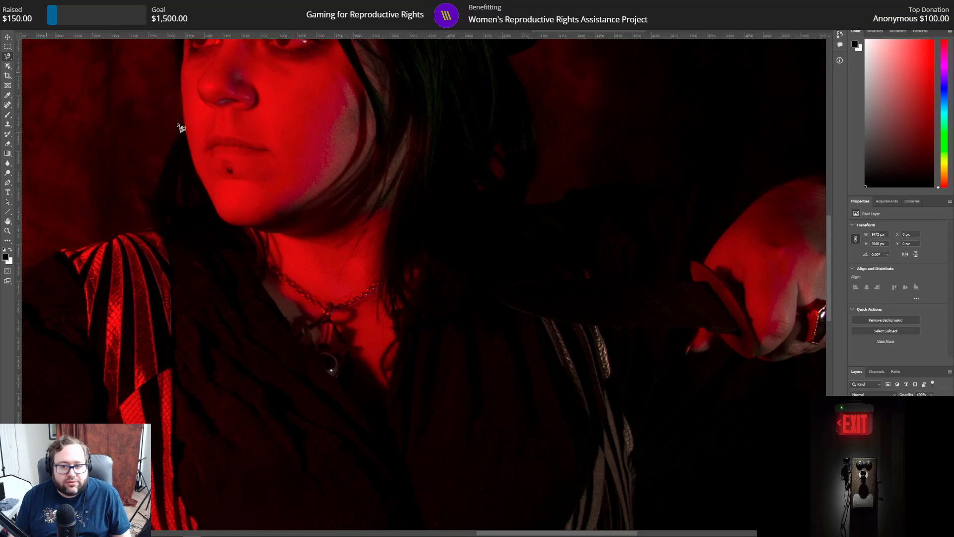
pyautogui.click(710, 282)
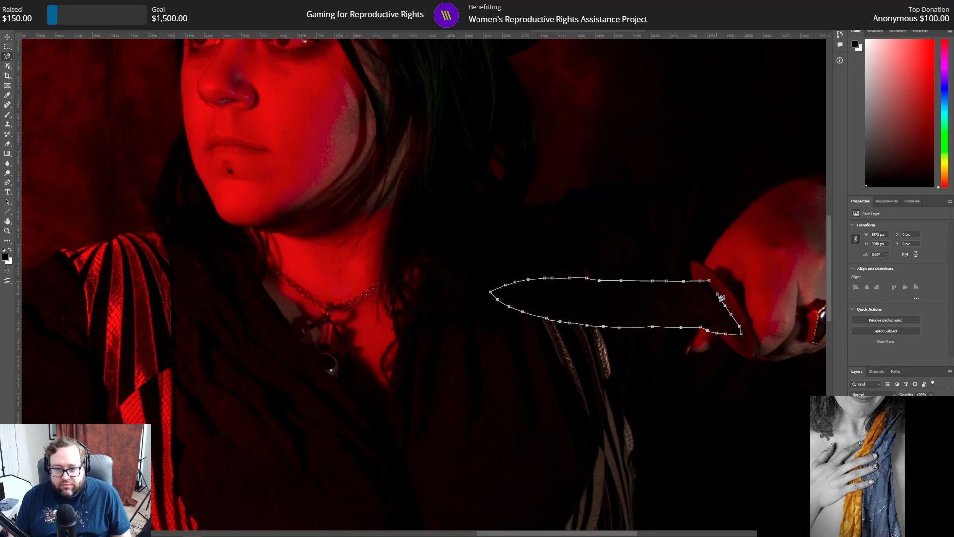
pyautogui.click(710, 281)
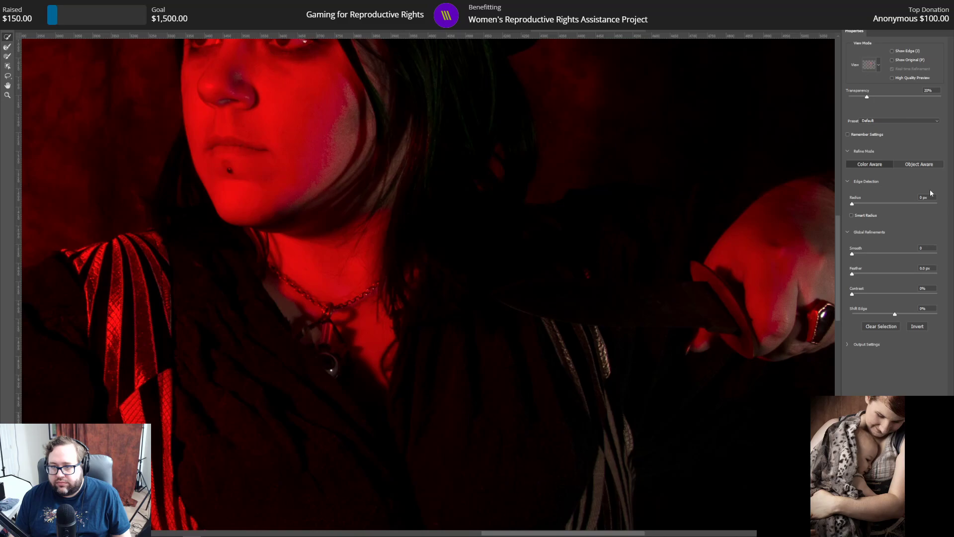
# Step: Refine the blade selection with radius 3 px, smooth 3 and feather 3 px, and copy it to its own layer
pyautogui.write('3')
pyautogui.press('Tab')
pyautogui.write('3')
pyautogui.press('Tab')
pyautogui.write('3')
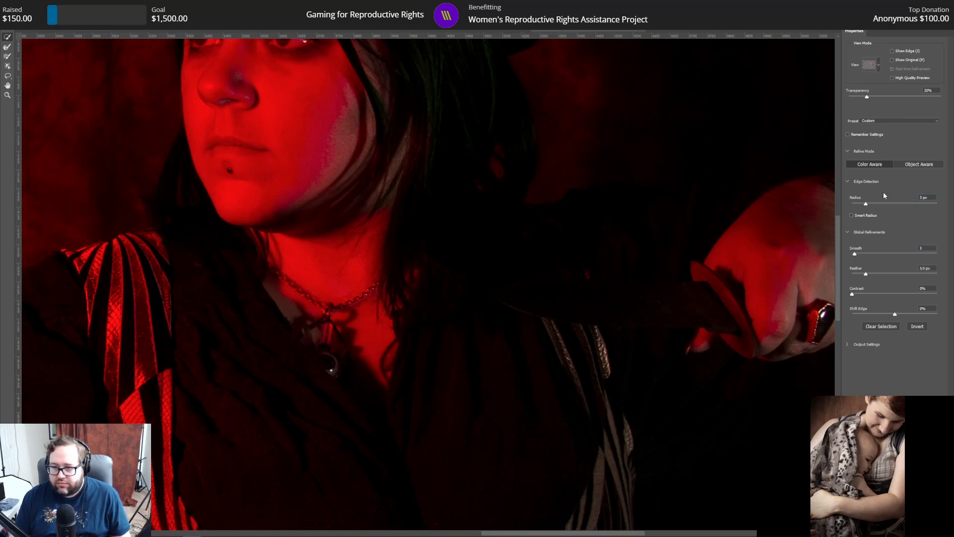
pyautogui.press('Return')
pyautogui.rightClick(621, 298)
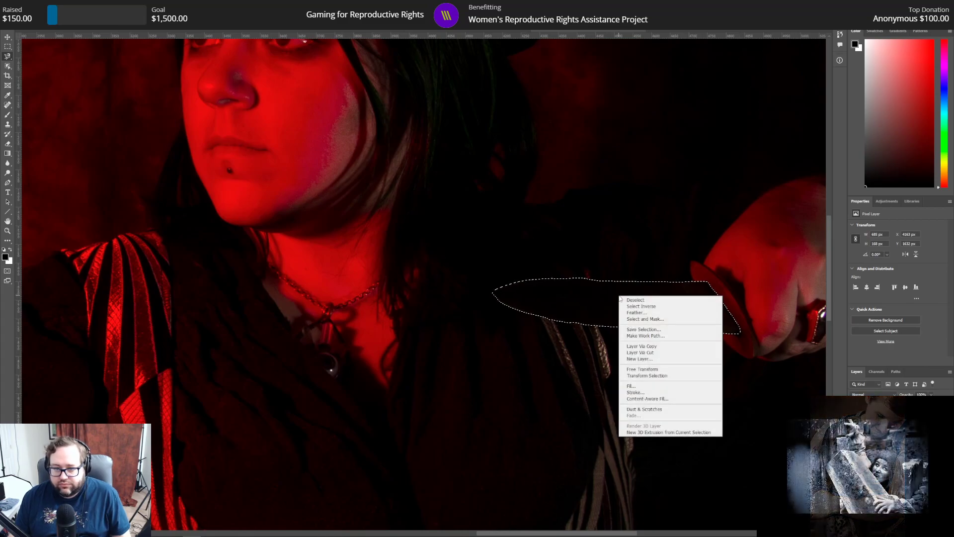
pyautogui.click(641, 342)
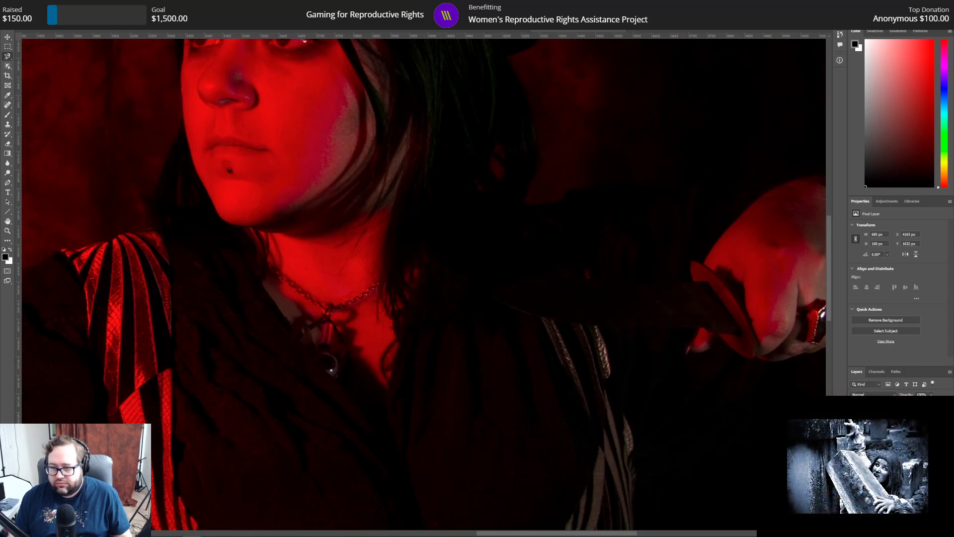
# Step: Add a Curves adjustment affecting only the blade and brighten its RGB midtones slightly, with a point at input 127, output 134
pyautogui.click(888, 202)
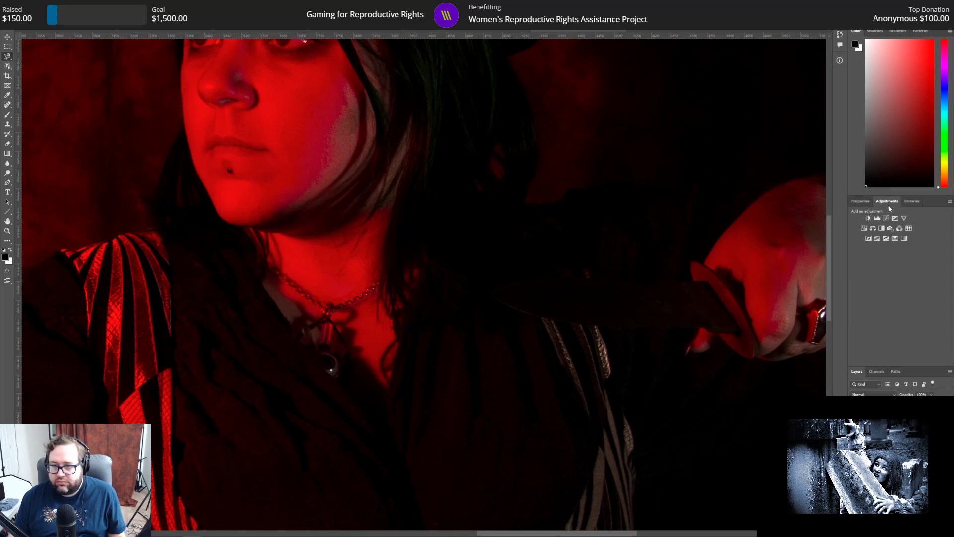
pyautogui.click(886, 219)
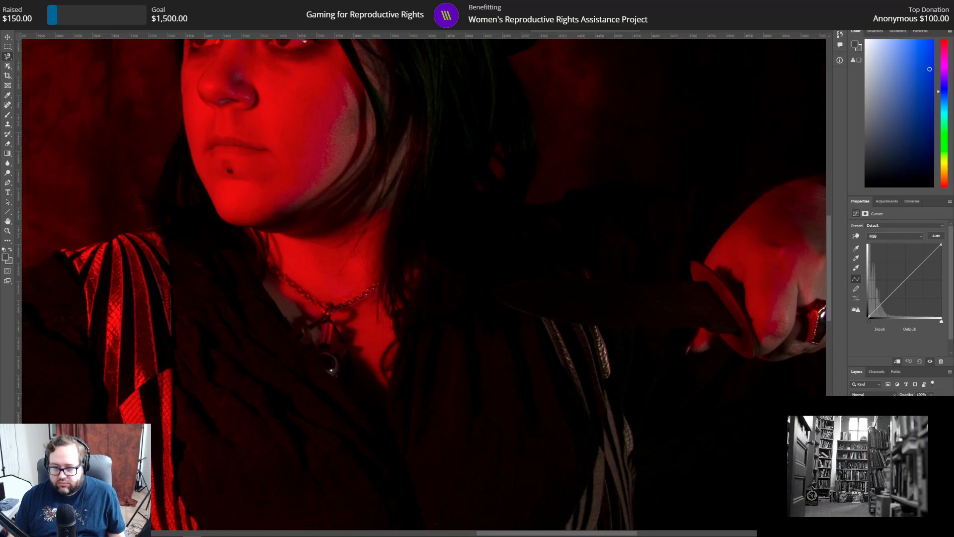
pyautogui.moveTo(909, 277); pyautogui.dragTo(908, 265)
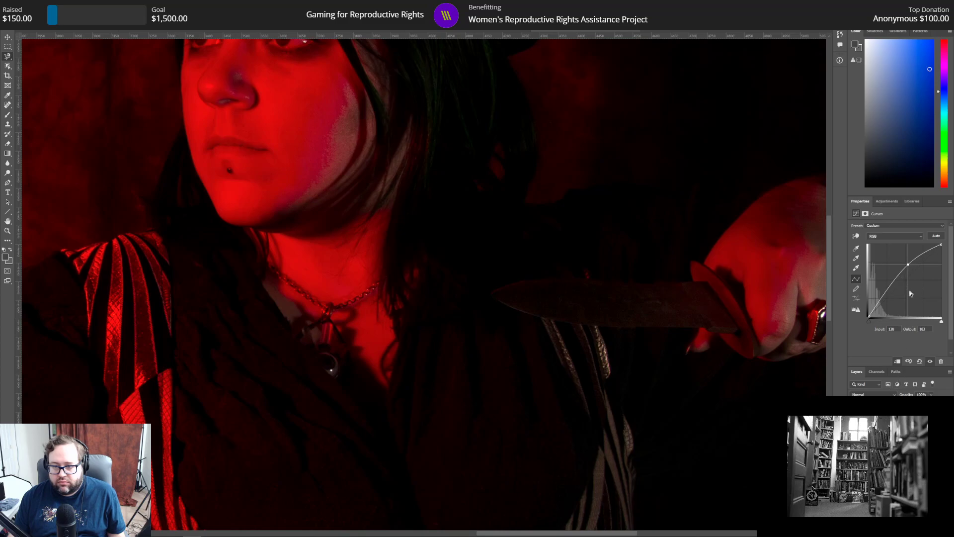
pyautogui.moveTo(908, 264); pyautogui.dragTo(907, 278)
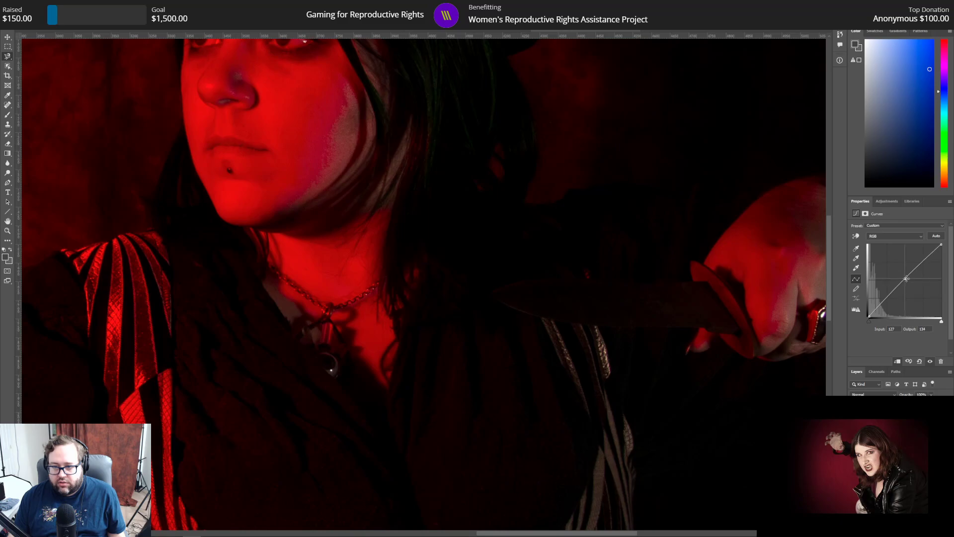
pyautogui.moveTo(941, 321)
pyautogui.mouseDown()
pyautogui.moveTo(914, 324)
pyautogui.moveTo(950, 323)
pyautogui.mouseUp()
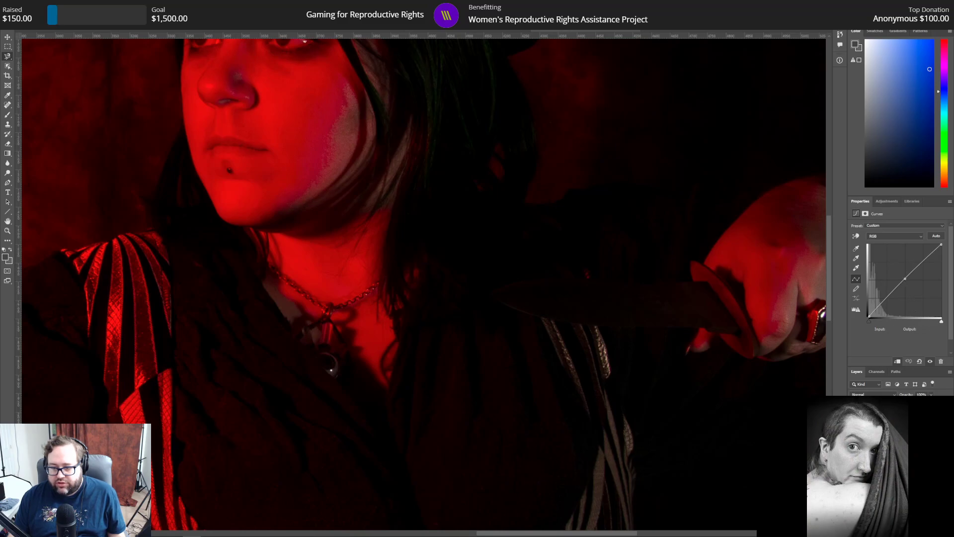
# Step: Add a second Curves adjustment affecting only the blade and brighten its RGB midtones, with a point at input 124, output 168
pyautogui.click(877, 429)
pyautogui.click(883, 201)
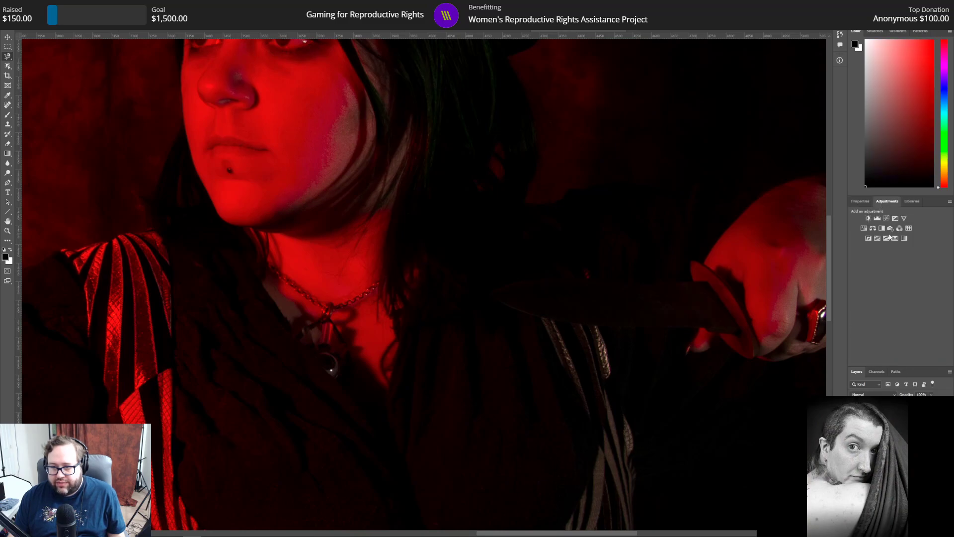
pyautogui.click(885, 218)
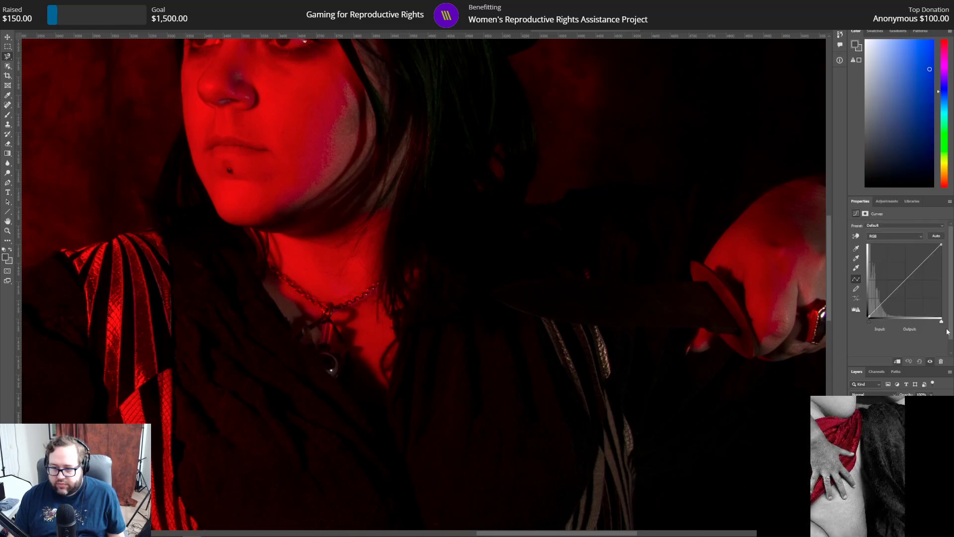
pyautogui.moveTo(945, 323); pyautogui.dragTo(917, 321)
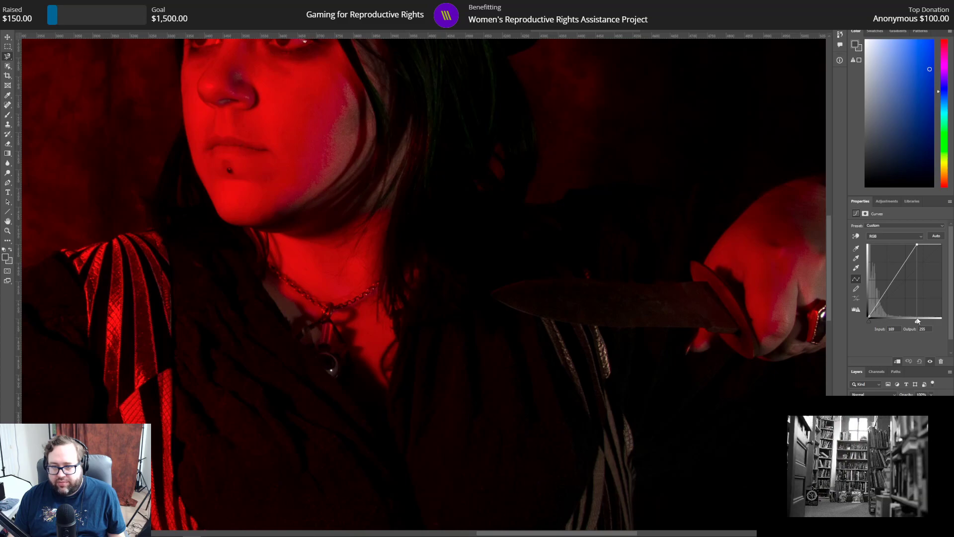
pyautogui.moveTo(918, 322); pyautogui.dragTo(942, 321)
pyautogui.moveTo(904, 282); pyautogui.dragTo(905, 270)
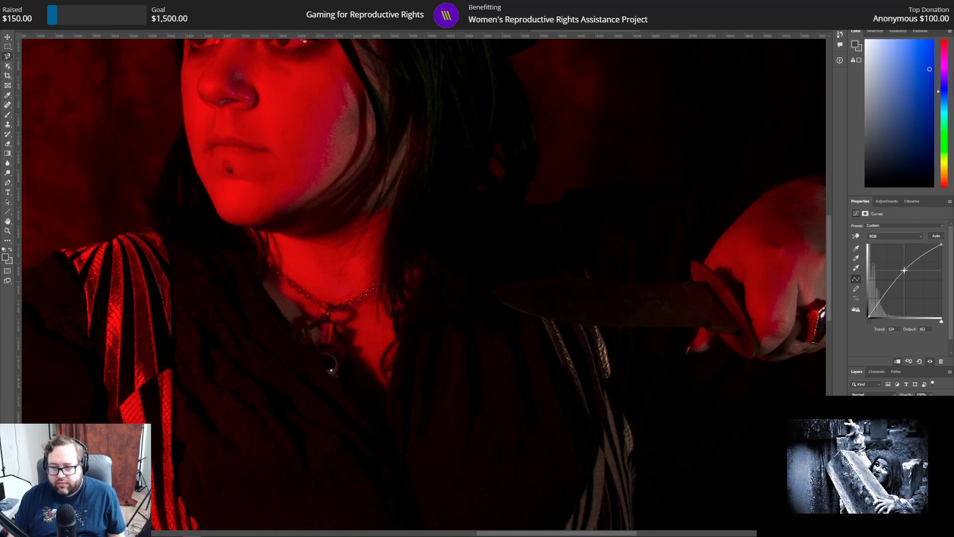
pyautogui.moveTo(905, 270); pyautogui.dragTo(905, 269)
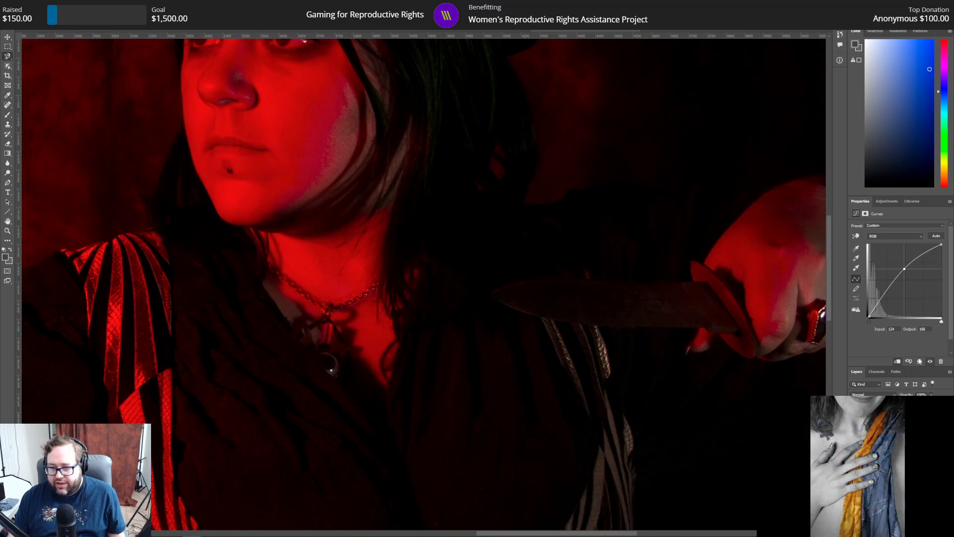
pyautogui.rightClick(907, 420)
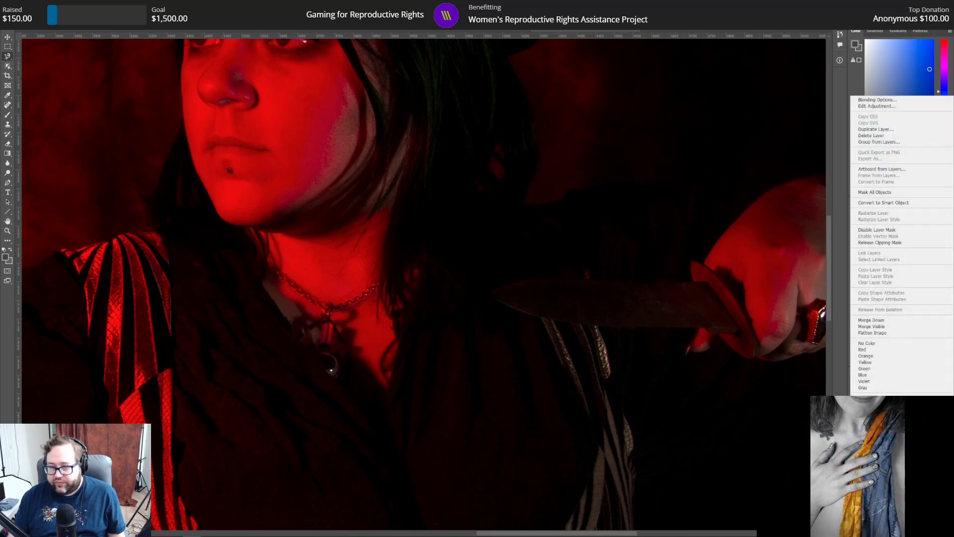
pyautogui.click(878, 100)
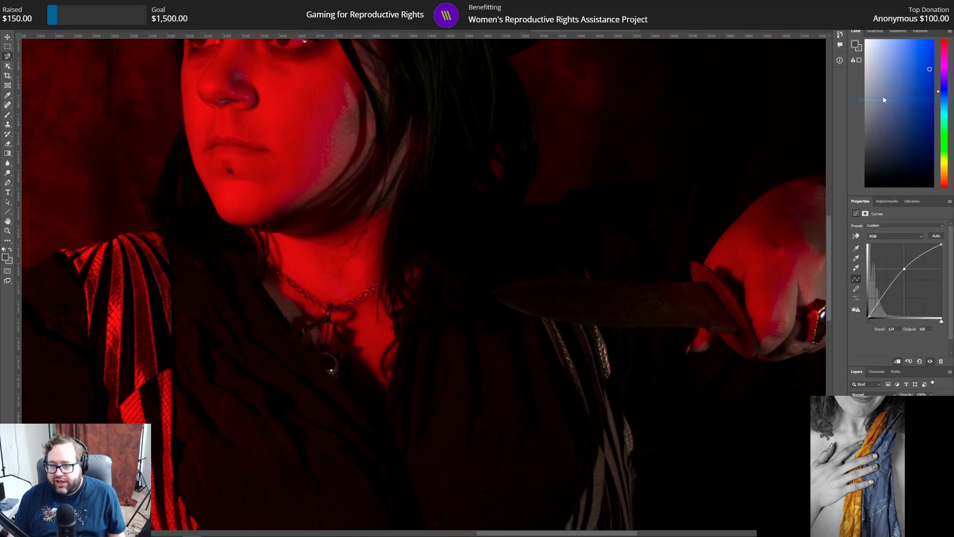
pyautogui.moveTo(732, 184); pyautogui.dragTo(232, 93)
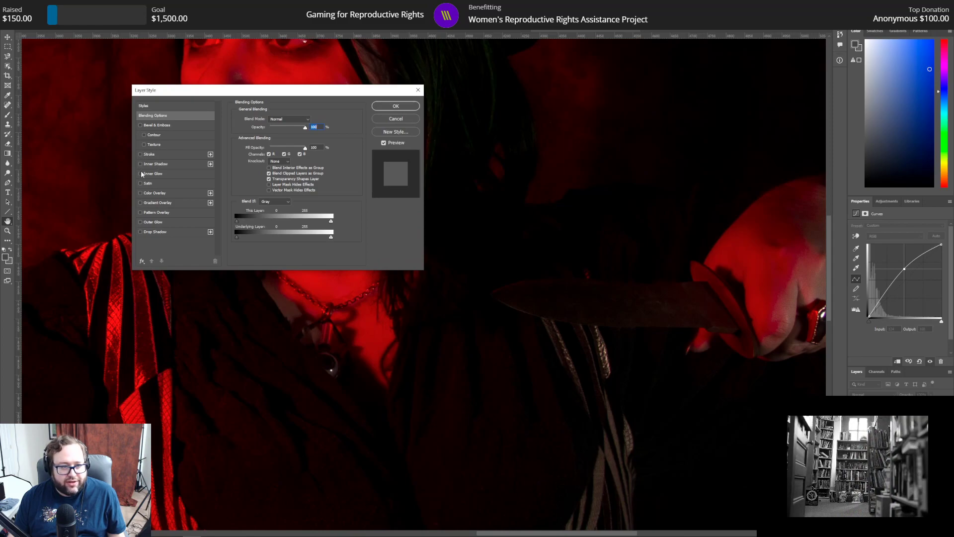
pyautogui.click(140, 222)
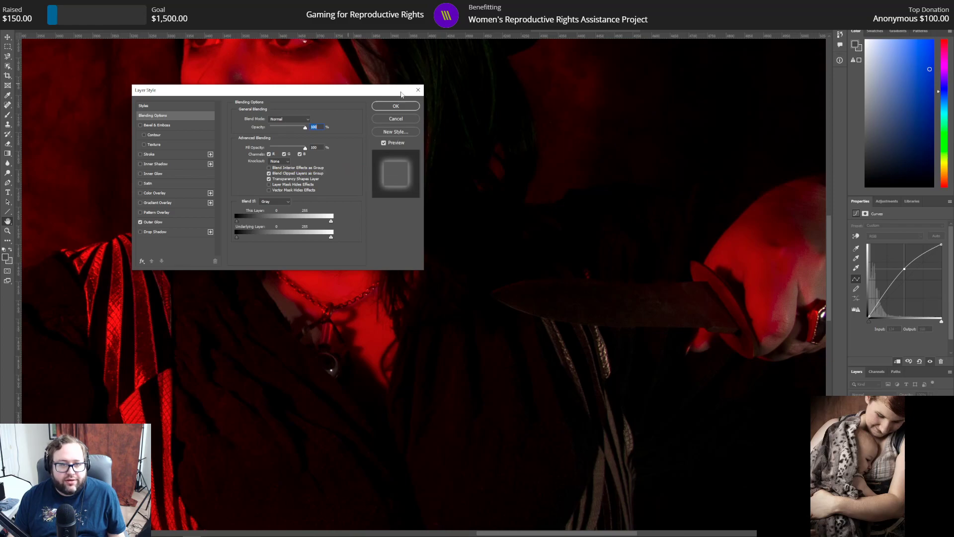
pyautogui.click(408, 122)
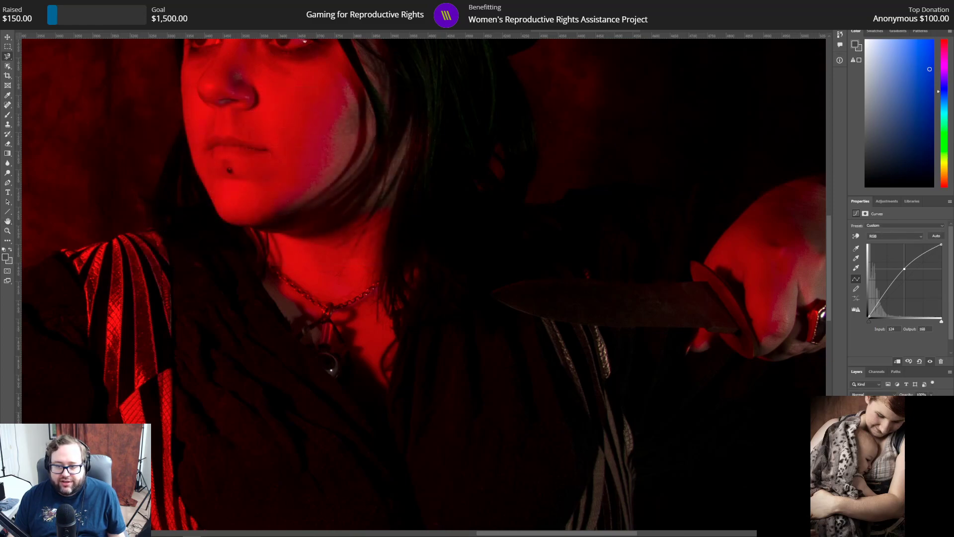
# Step: Try an Outer Glow on the blade layer with a smaller size and blue colour 1997e0, and discard the layer style
pyautogui.click(890, 448)
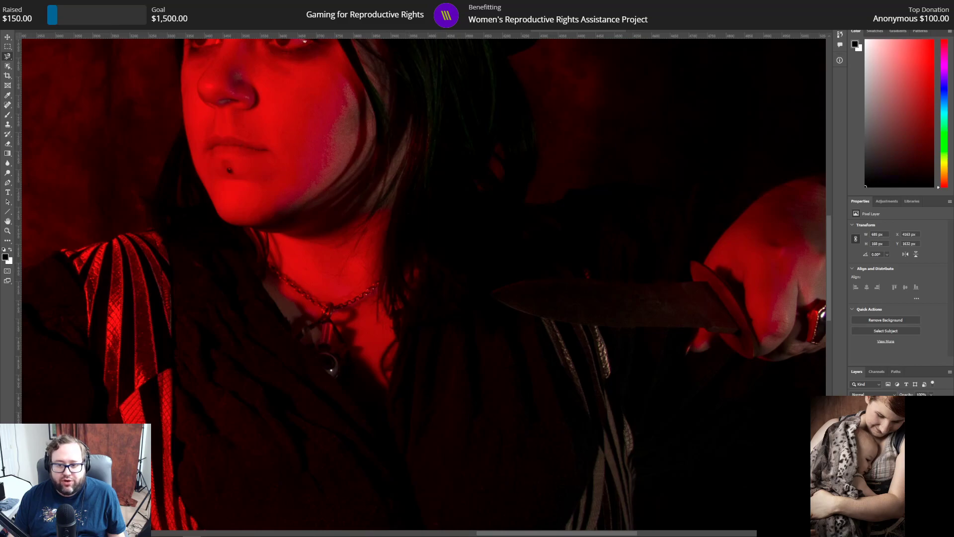
pyautogui.rightClick(890, 447)
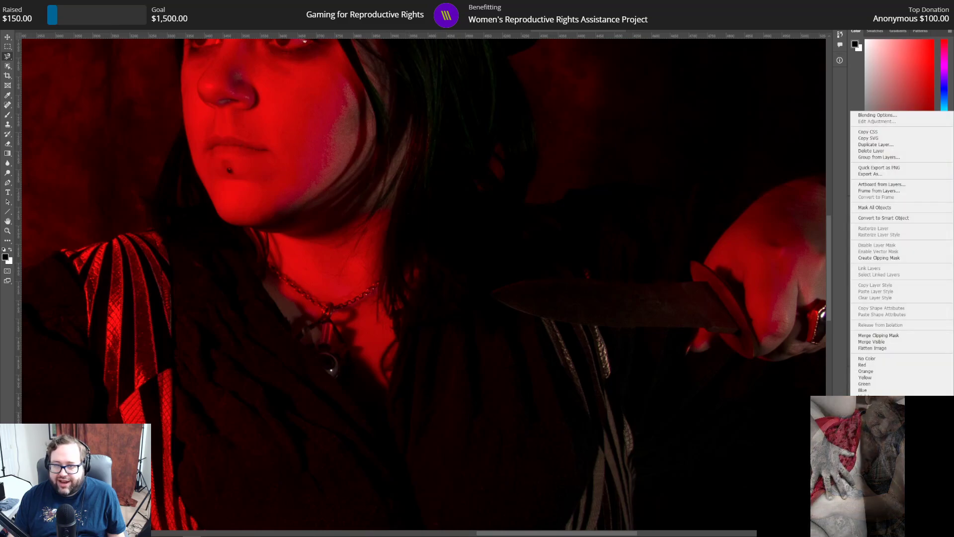
pyautogui.click(872, 116)
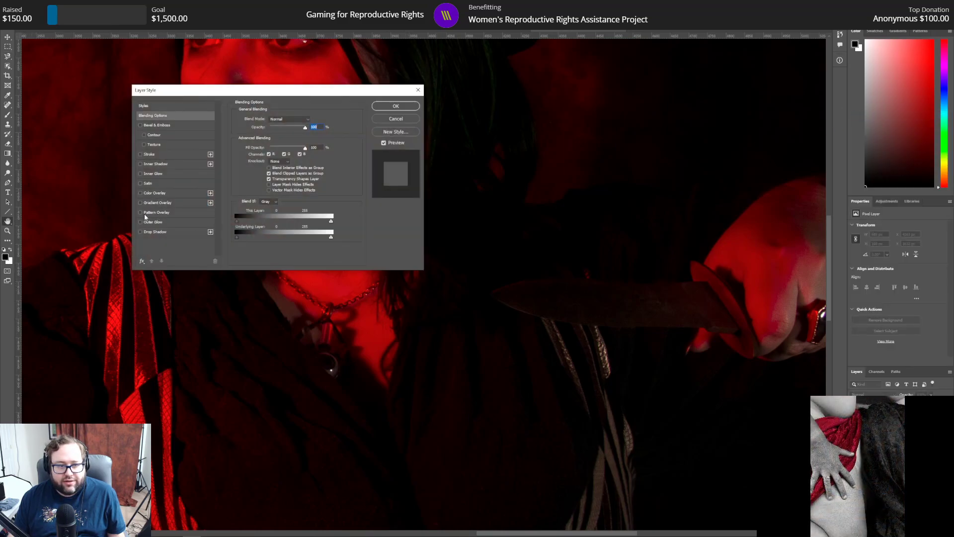
pyautogui.click(140, 222)
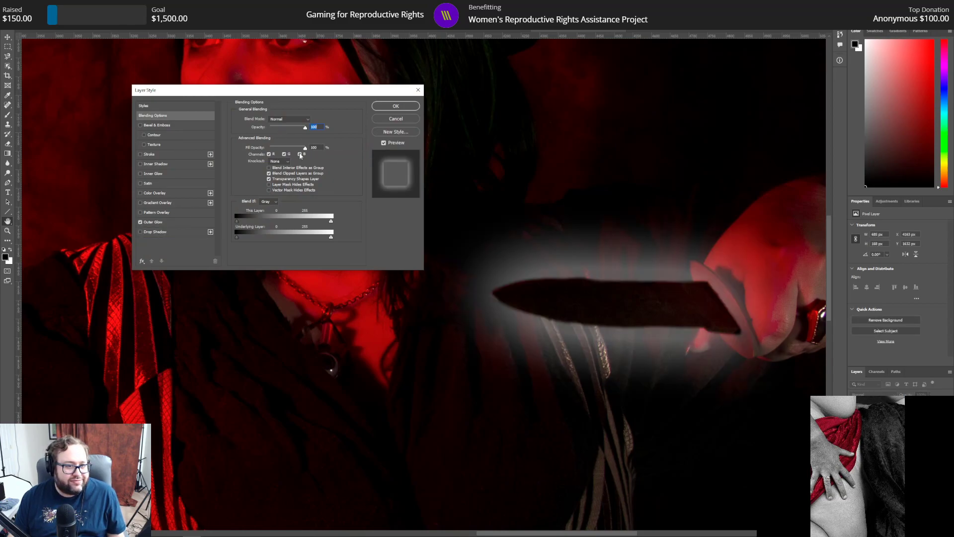
pyautogui.click(176, 222)
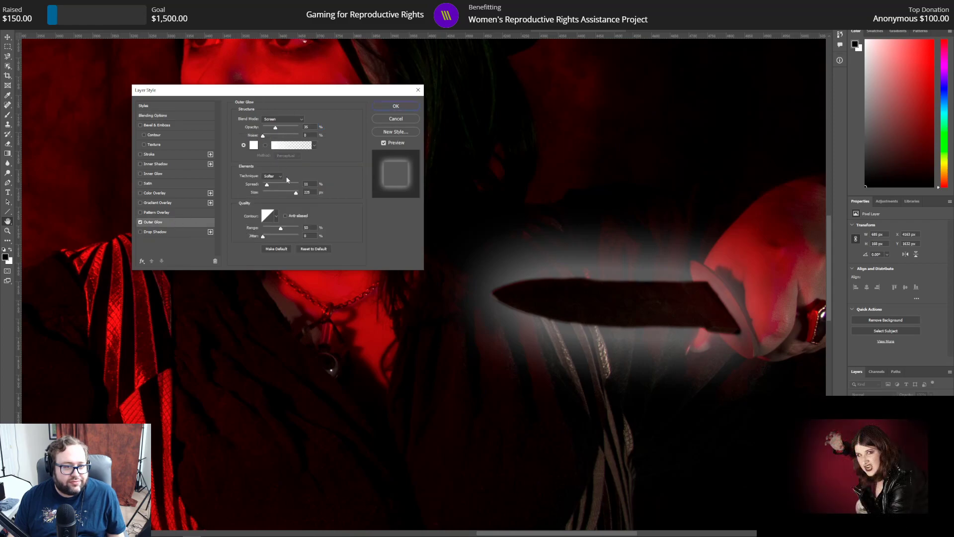
pyautogui.moveTo(296, 192); pyautogui.dragTo(272, 196)
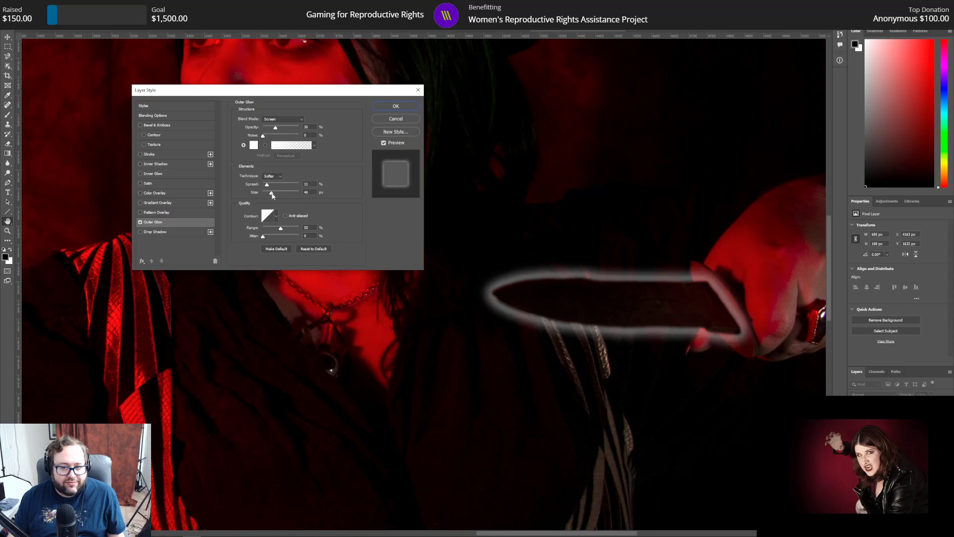
pyautogui.click(254, 146)
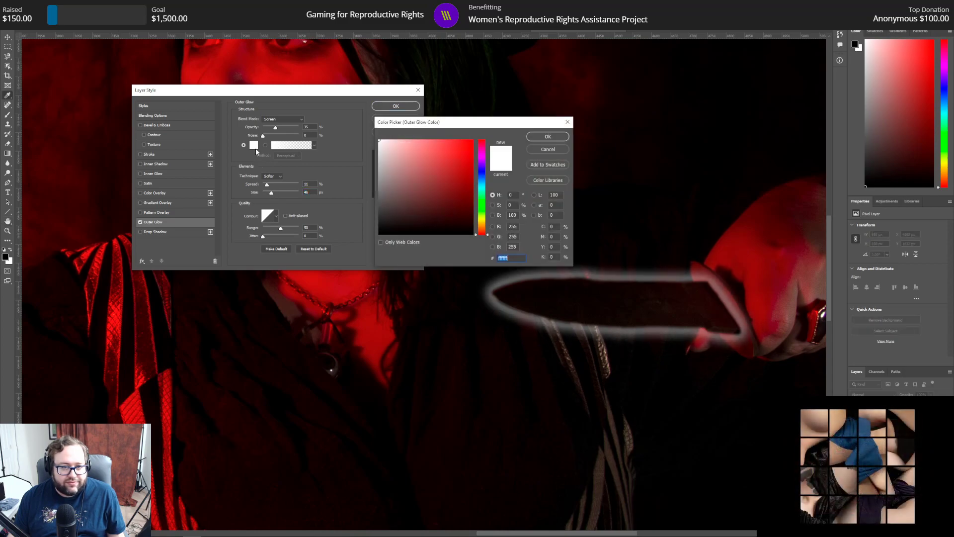
pyautogui.click(483, 182)
pyautogui.moveTo(470, 158); pyautogui.dragTo(463, 151)
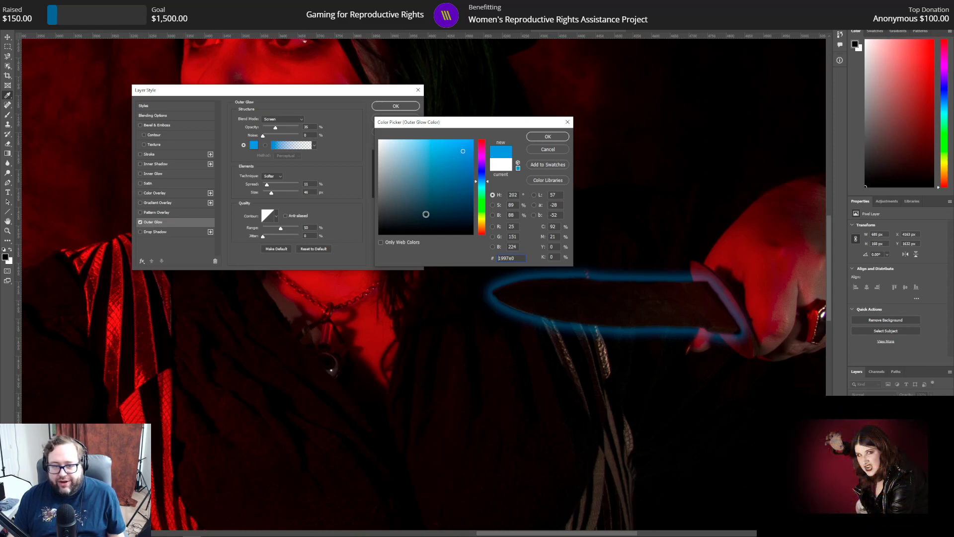
pyautogui.click(556, 151)
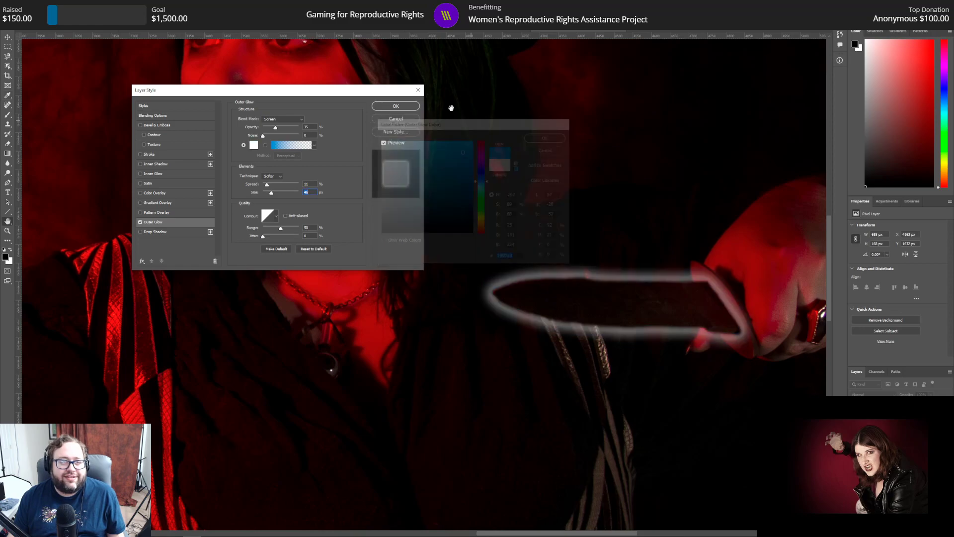
pyautogui.click(418, 90)
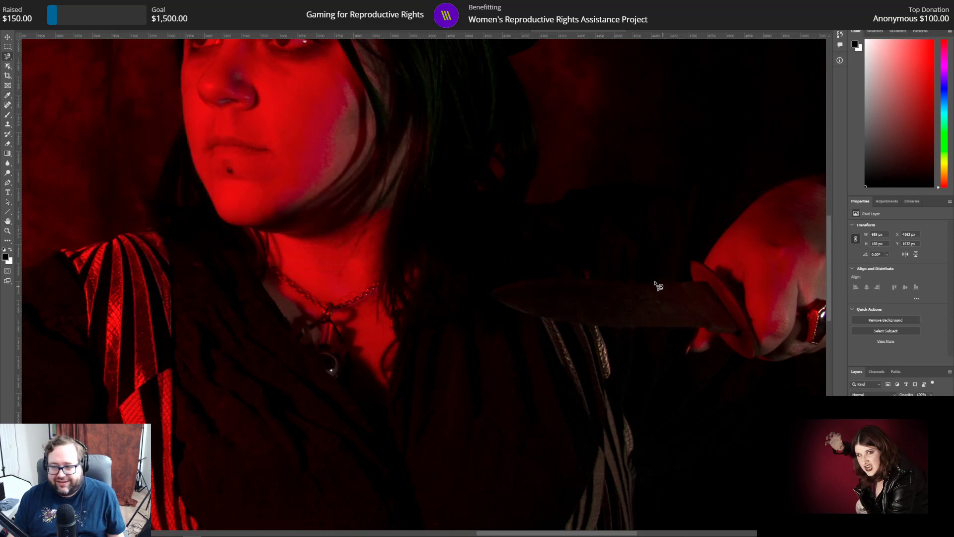
# Step: Compare the portrait with the blade layer hidden and shown to judge the brightening
pyautogui.scroll(2, 447, 305)
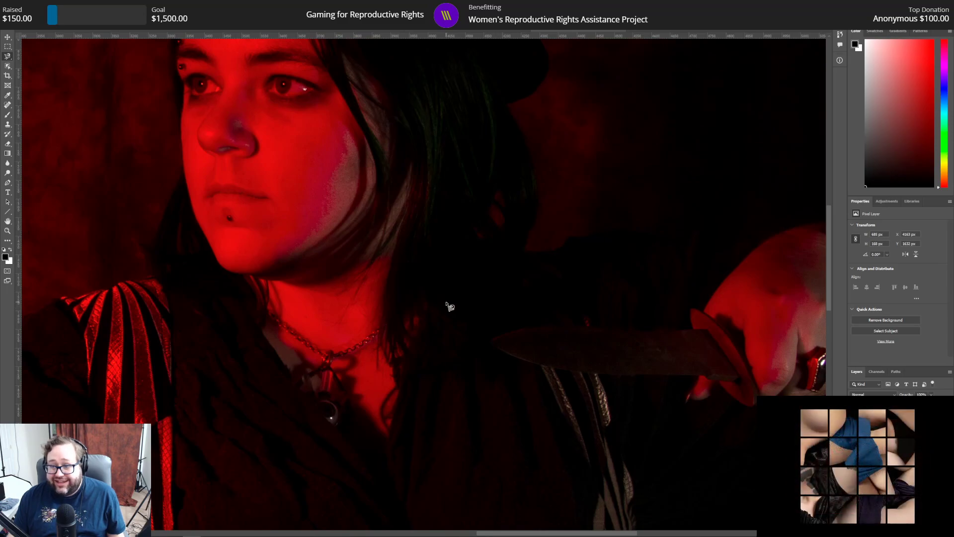
pyautogui.scroll(2, 422, 315)
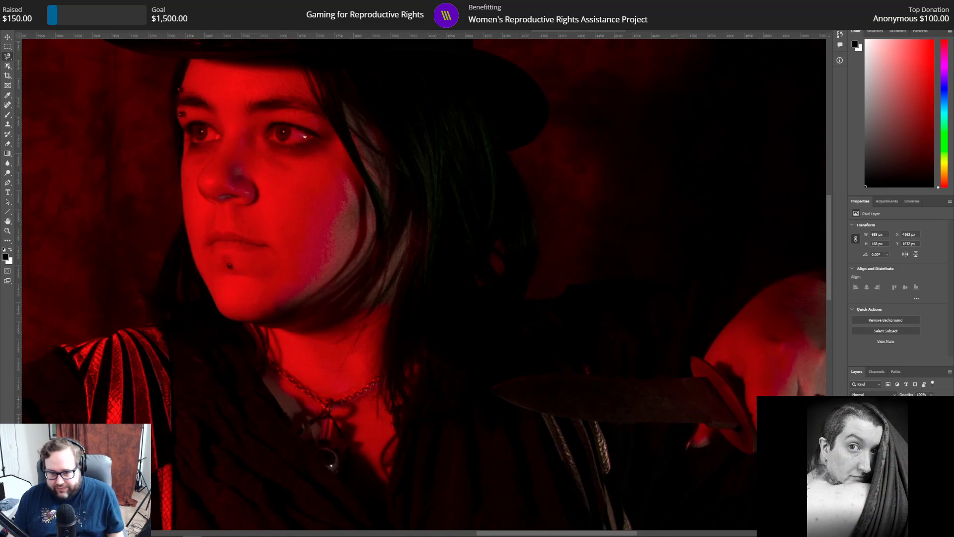
pyautogui.scroll(-1, 672, 374)
pyautogui.scroll(-5, 672, 374)
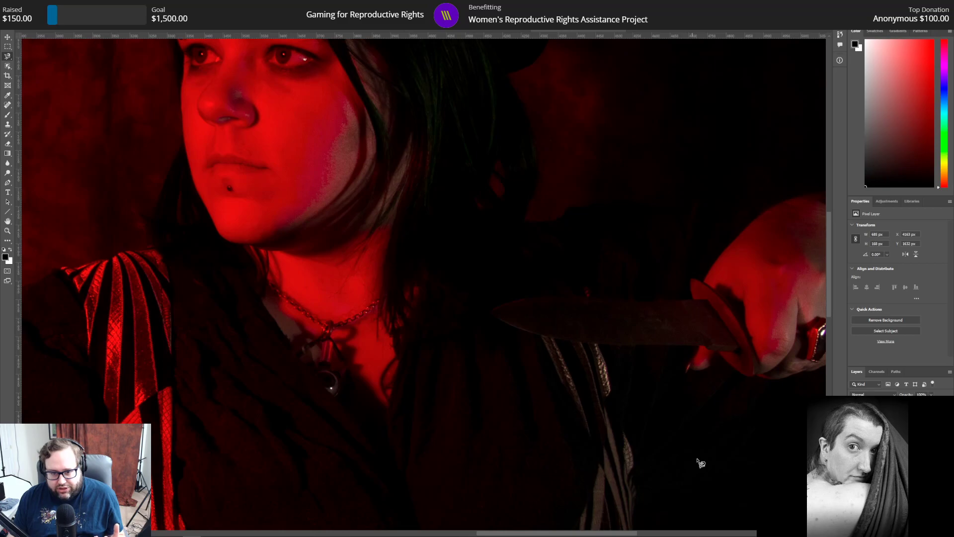
pyautogui.scroll(-5, 406, 338)
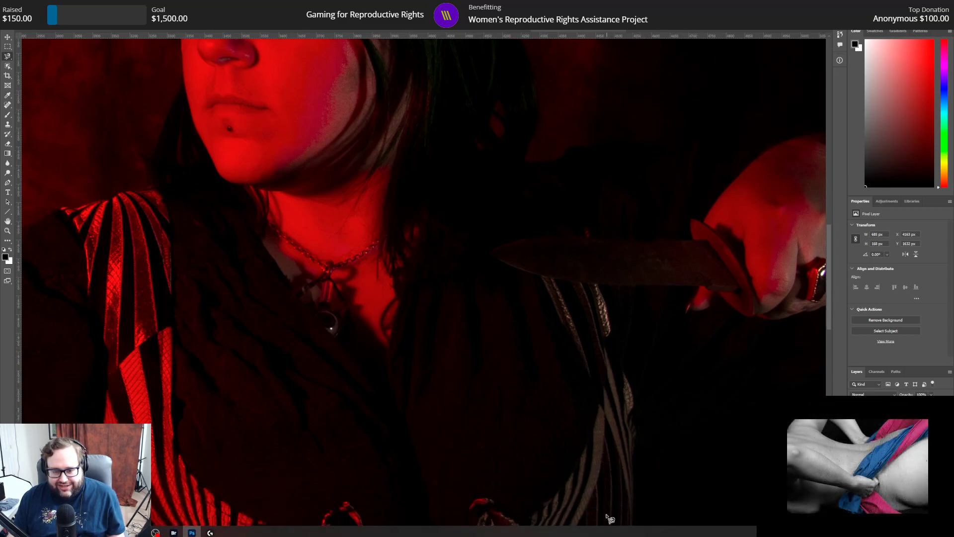
pyautogui.hotkey('ctrl', ',')
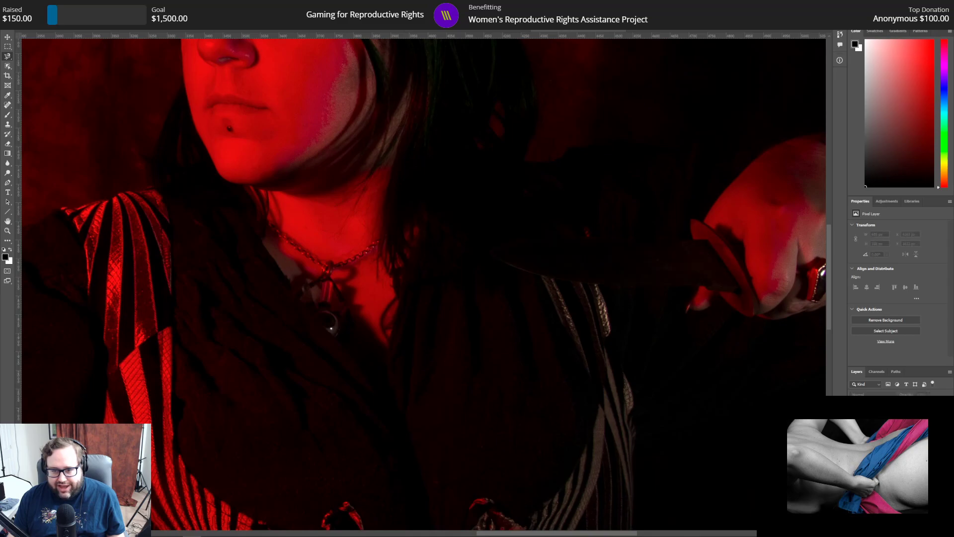
pyautogui.hotkey('ctrl', ',')
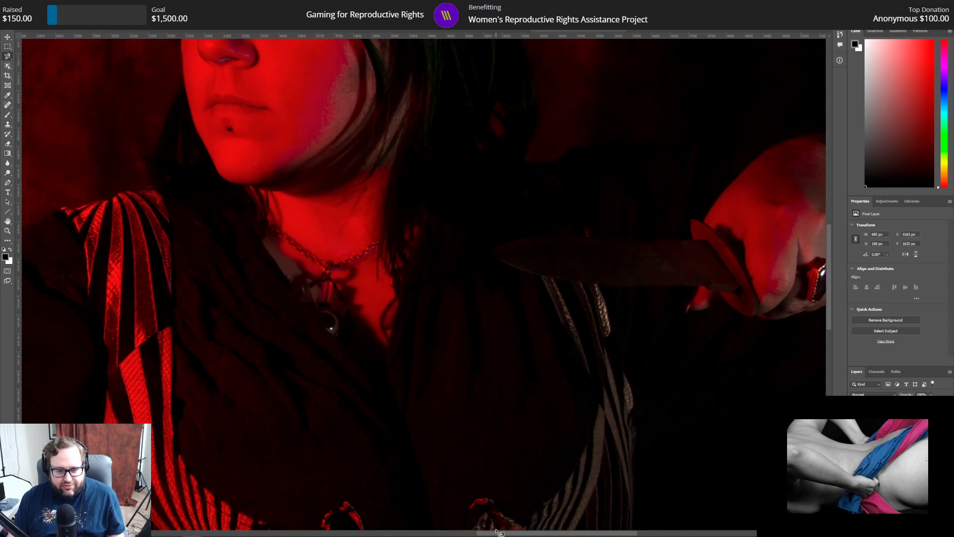
# Step: Make the full-frame pixel layer active and darken the photo's upper-left, lower-left and upper-right corners with black diagonal gradients towards the subject
pyautogui.moveTo(498, 535); pyautogui.dragTo(449, 525)
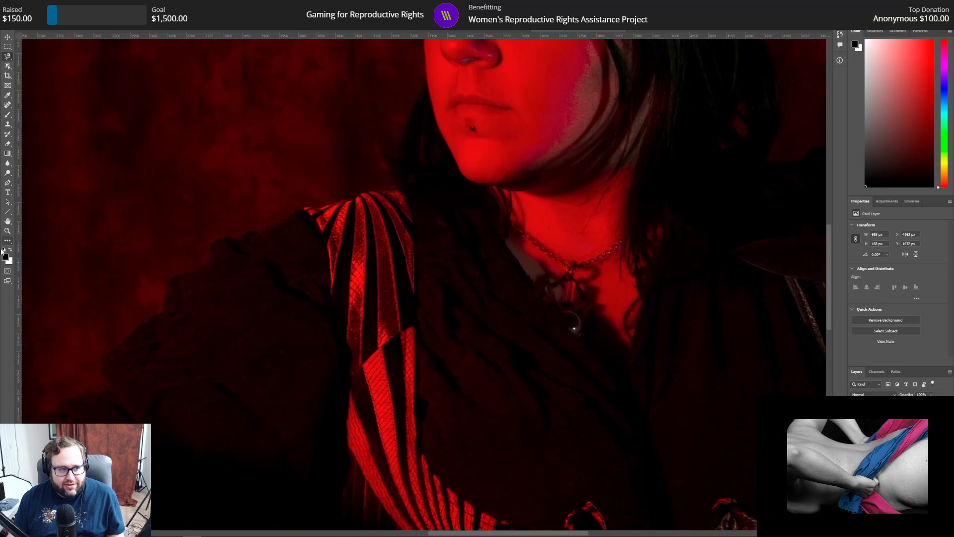
pyautogui.click(8, 231)
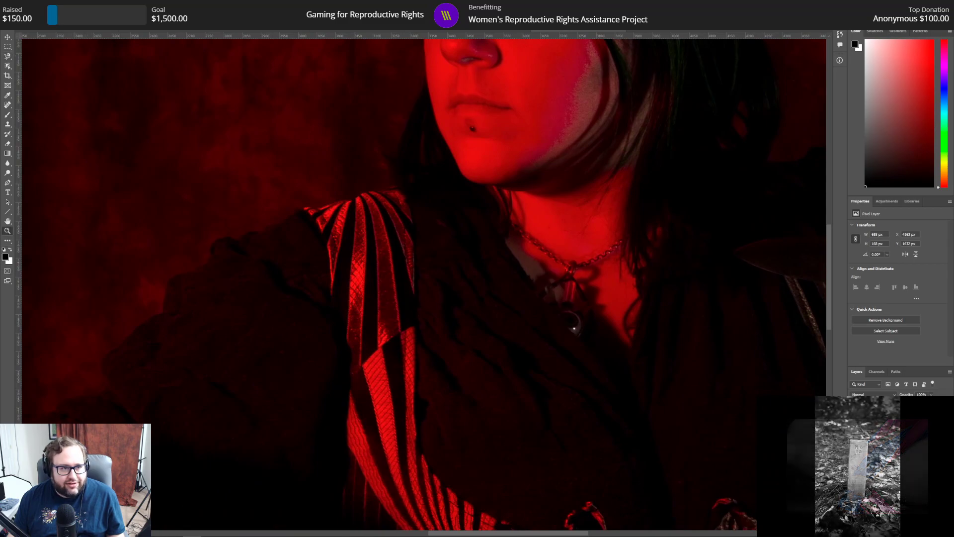
pyautogui.click(208, 18)
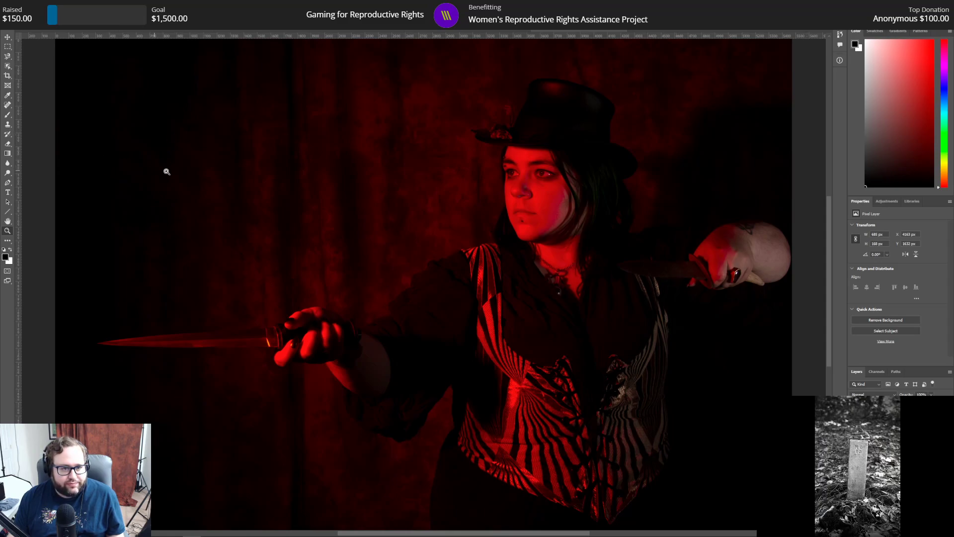
pyautogui.click(887, 438)
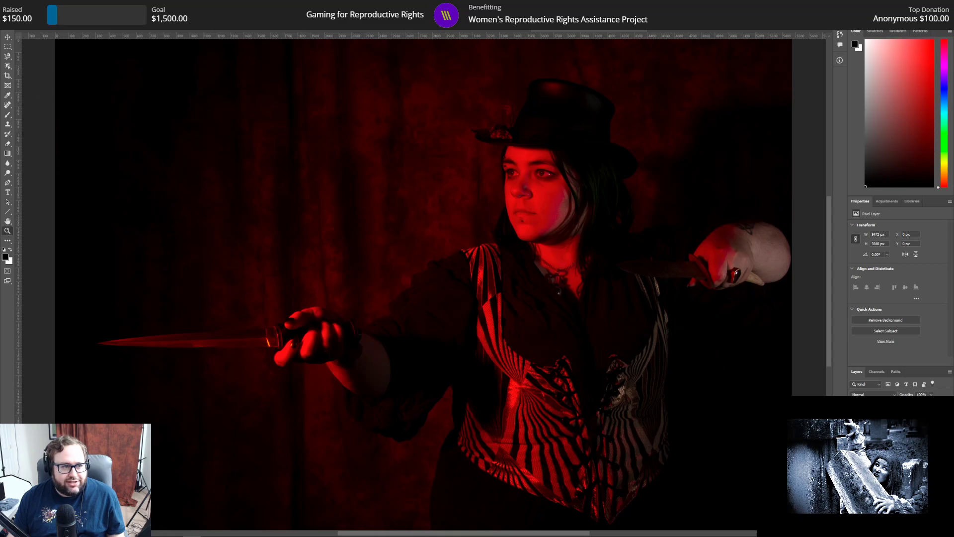
pyautogui.keyDown('alt'); pyautogui.click(291, 150); pyautogui.keyUp('alt')
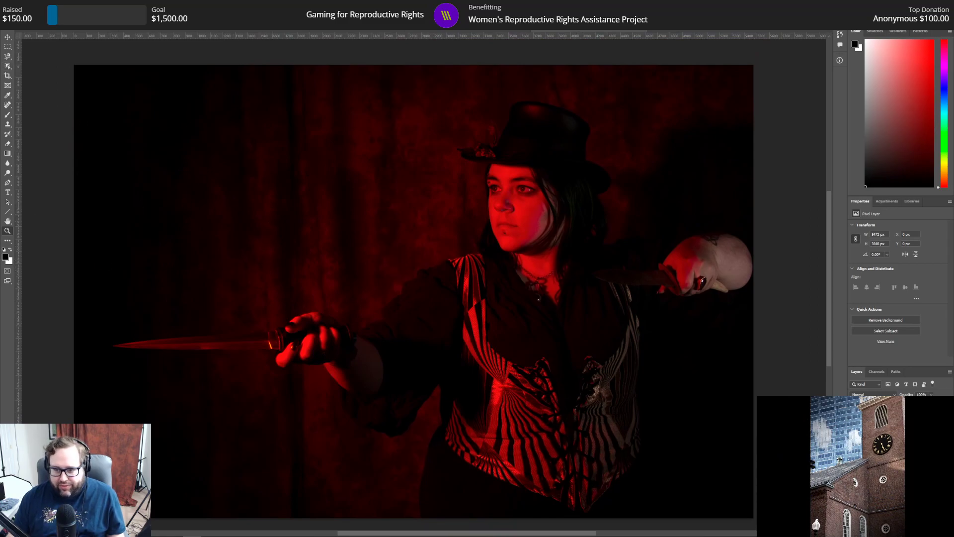
pyautogui.click(7, 153)
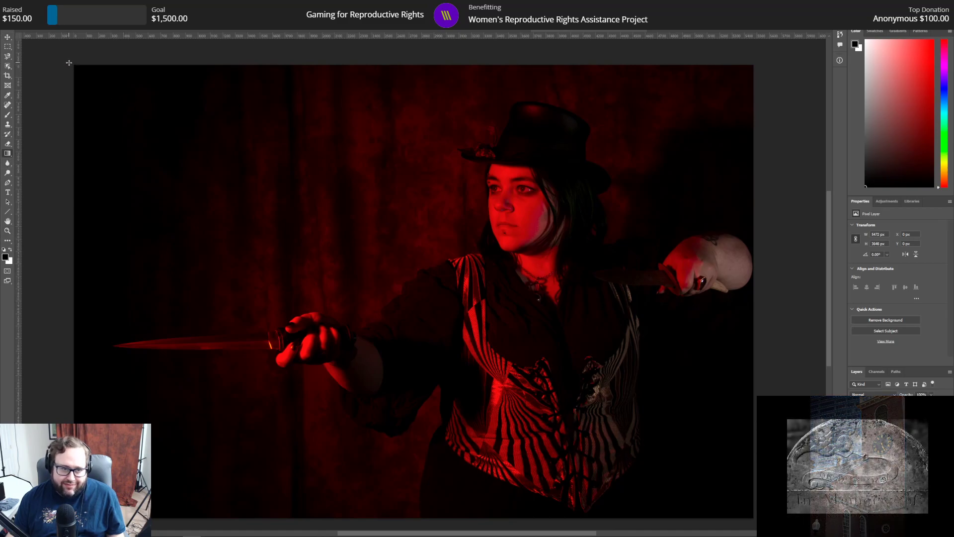
pyautogui.moveTo(69, 57); pyautogui.dragTo(368, 273)
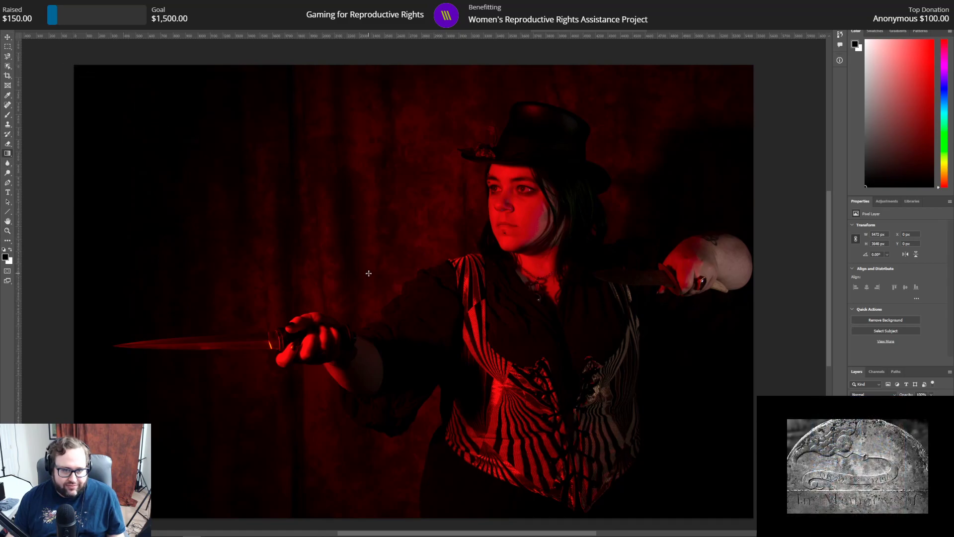
pyautogui.moveTo(66, 520); pyautogui.dragTo(277, 379)
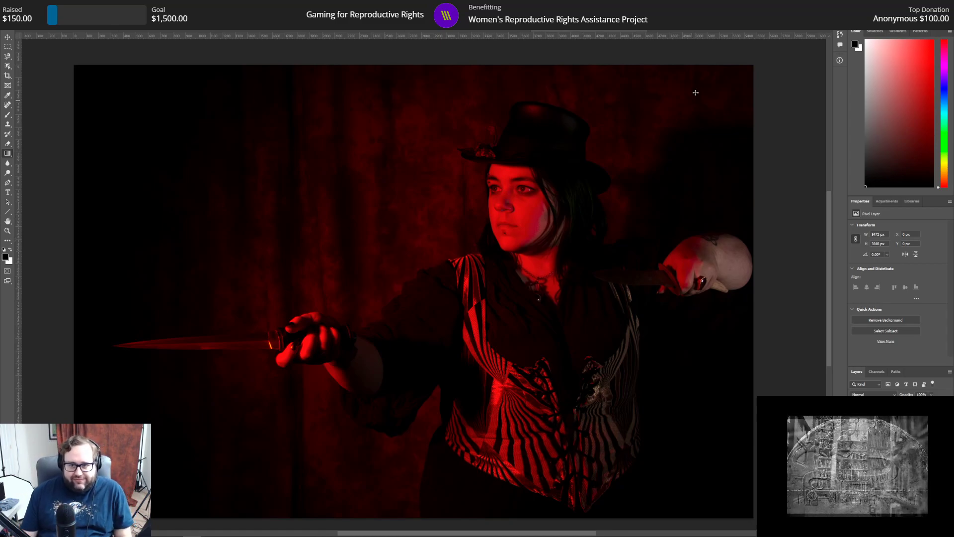
pyautogui.moveTo(757, 59); pyautogui.dragTo(651, 138)
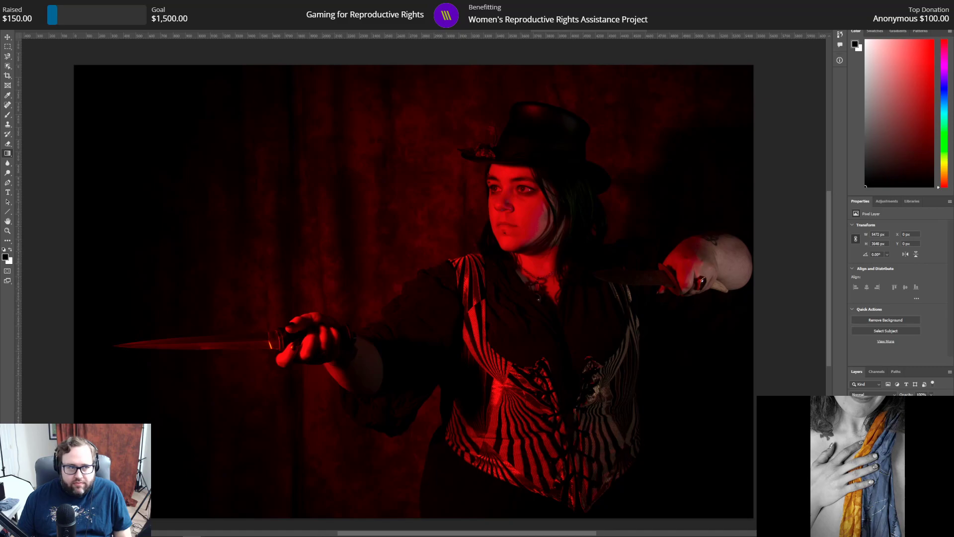
# Step: Save the red-lit portrait as a Photoshop document named 320.psd in the folder with the other finished PSDs
pyautogui.click(16, 5)
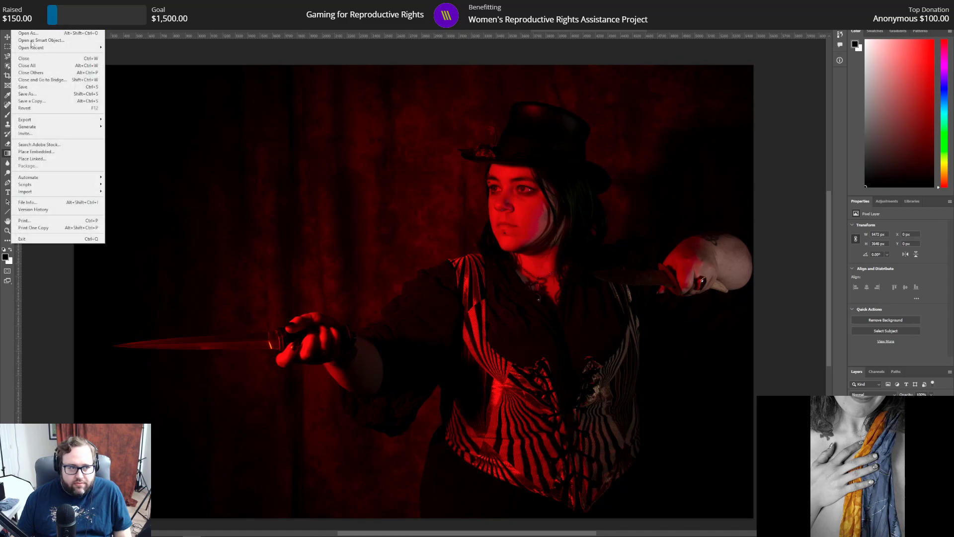
pyautogui.click(35, 97)
pyautogui.press('Home')
pyautogui.press('Delete')
pyautogui.press('Delete')
pyautogui.press('Delete')
pyautogui.press('Delete')
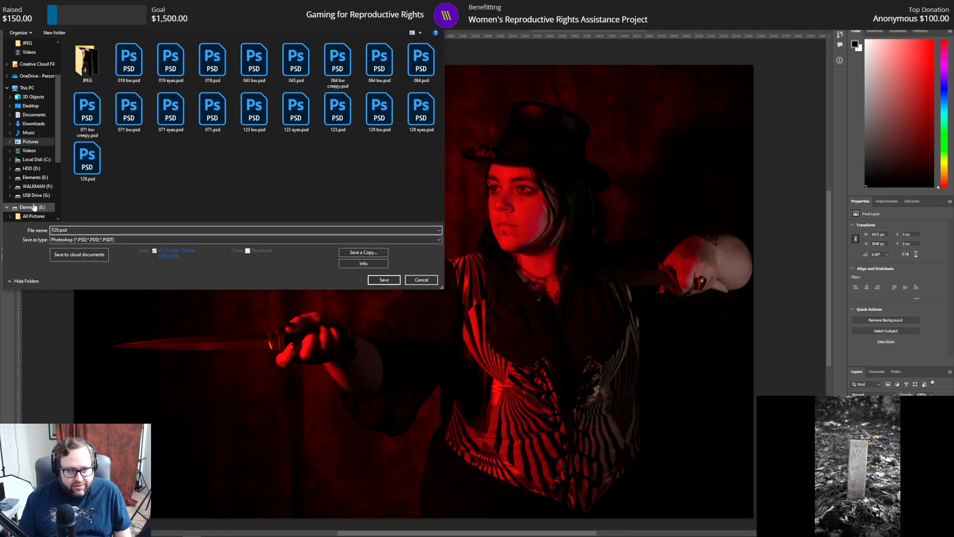
pyautogui.press('Return')
pyautogui.press('Return')
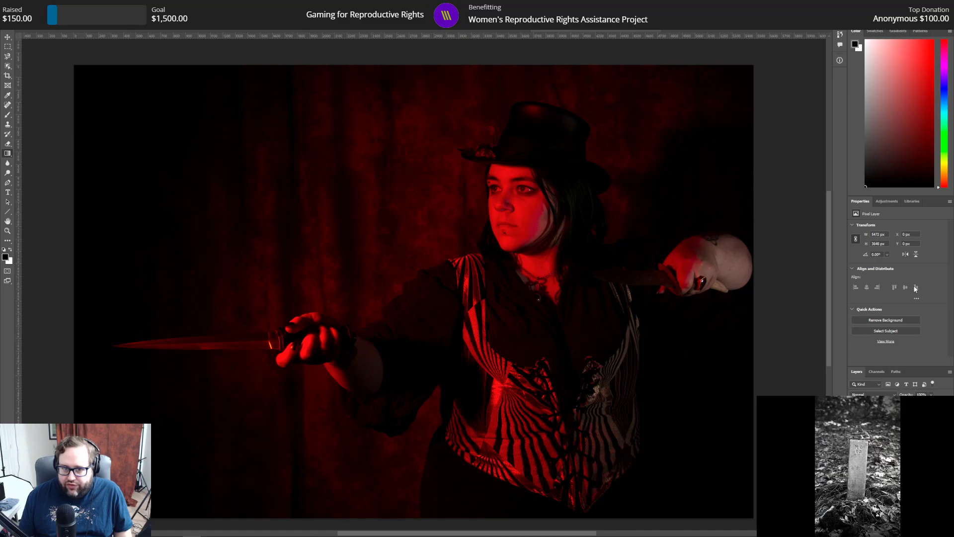
# Step: Add a Black & White adjustment to the portrait using the High Contrast Red Filter preset
pyautogui.click(877, 373)
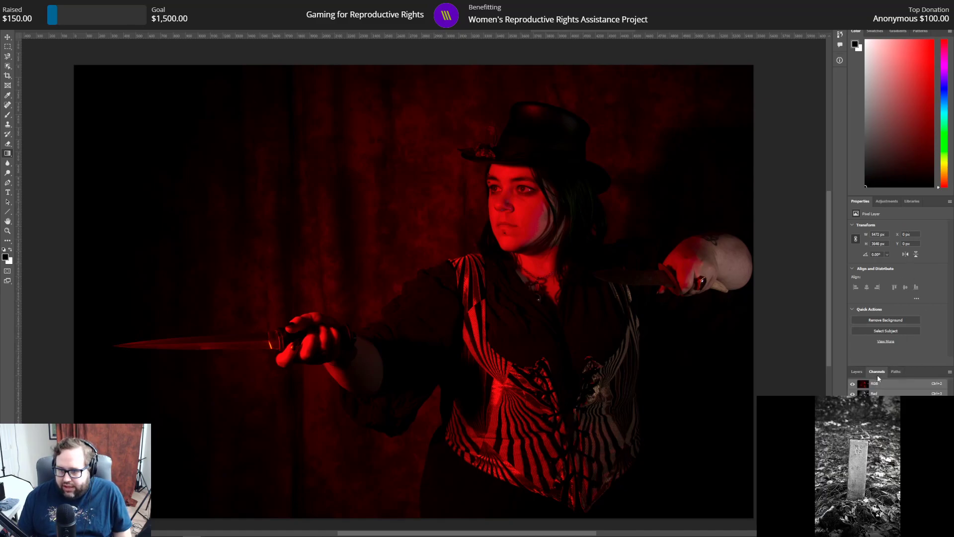
pyautogui.click(884, 203)
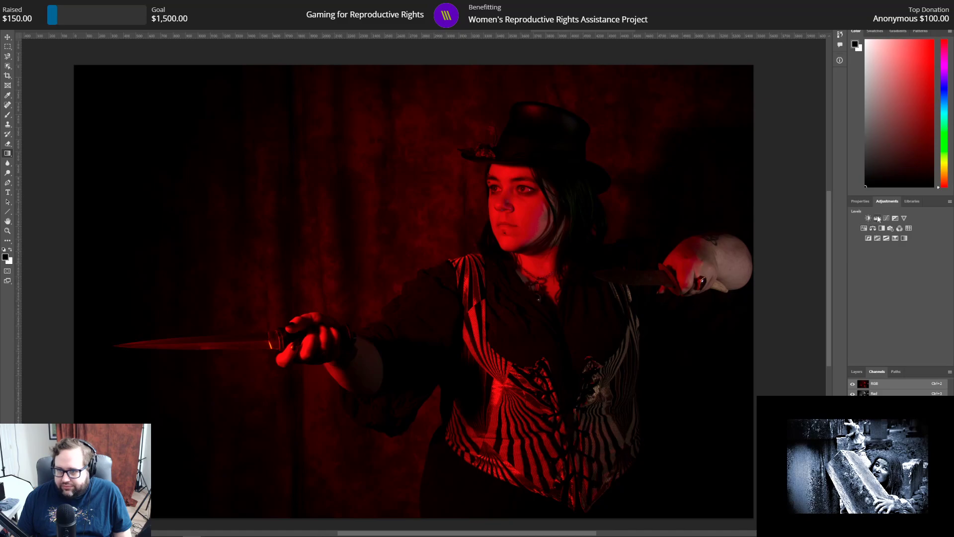
pyautogui.click(882, 229)
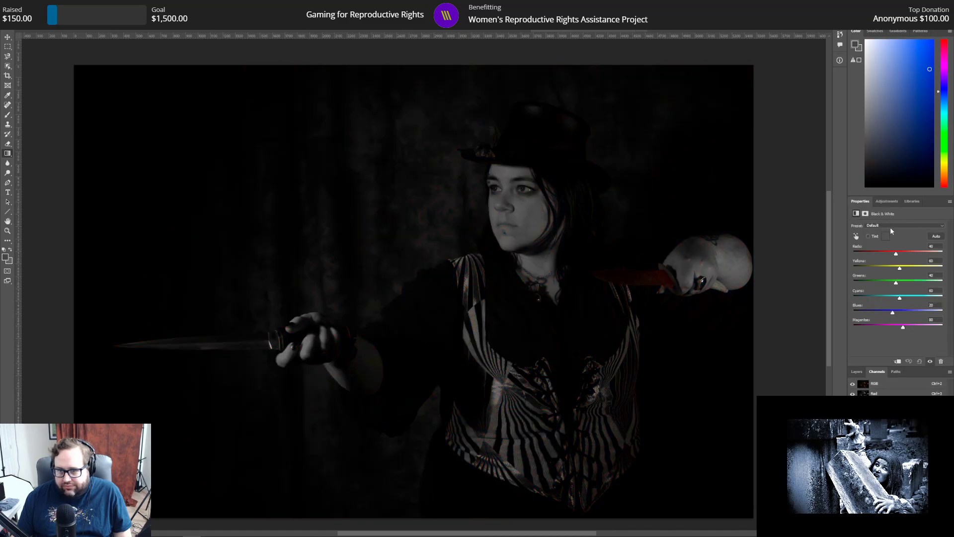
pyautogui.click(890, 226)
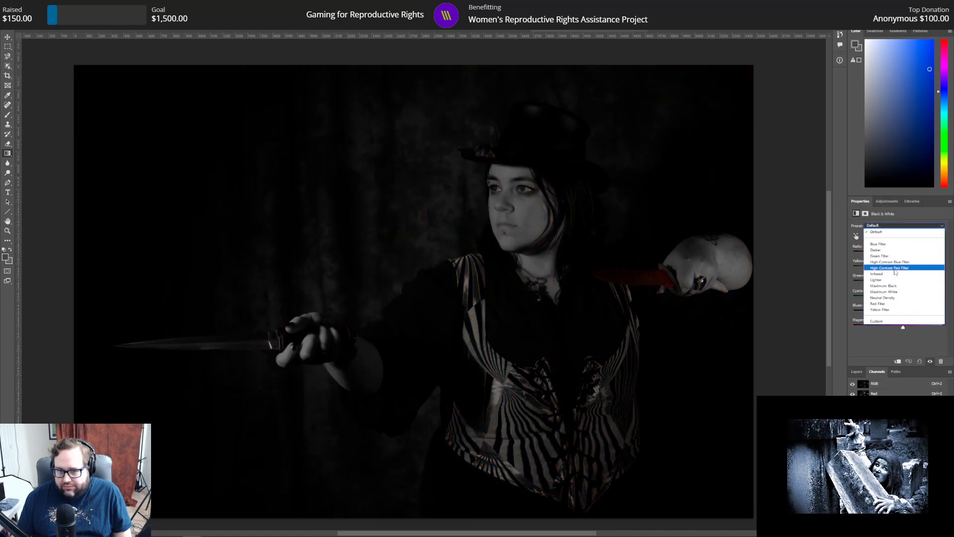
pyautogui.click(895, 269)
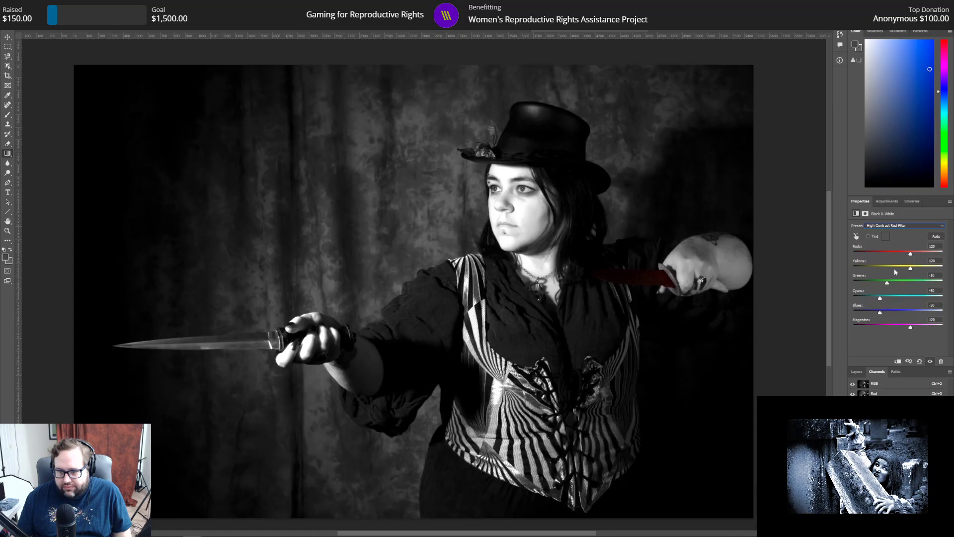
pyautogui.click(888, 202)
pyautogui.click(868, 202)
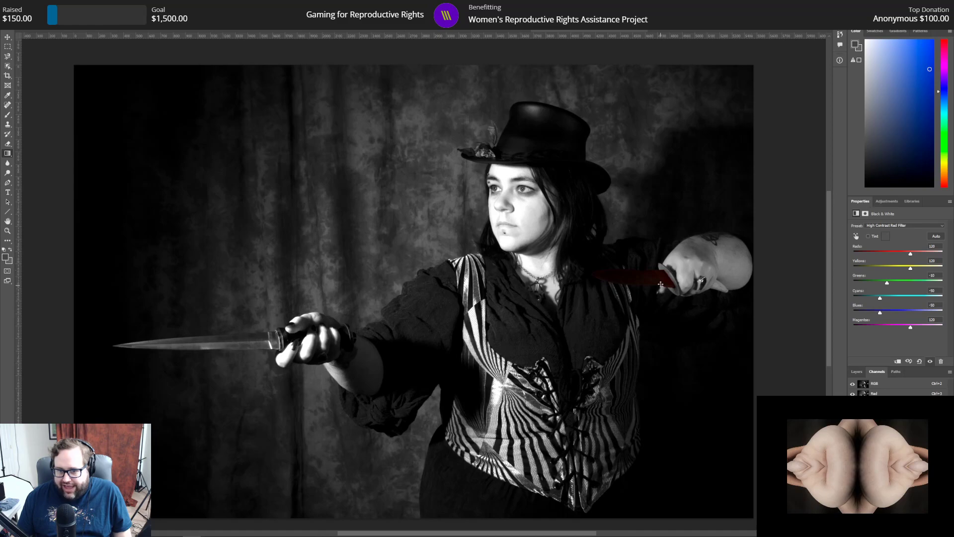
# Step: Make the Black & White adjustment also cover the knife near the chest, removing its remaining red
pyautogui.click(885, 201)
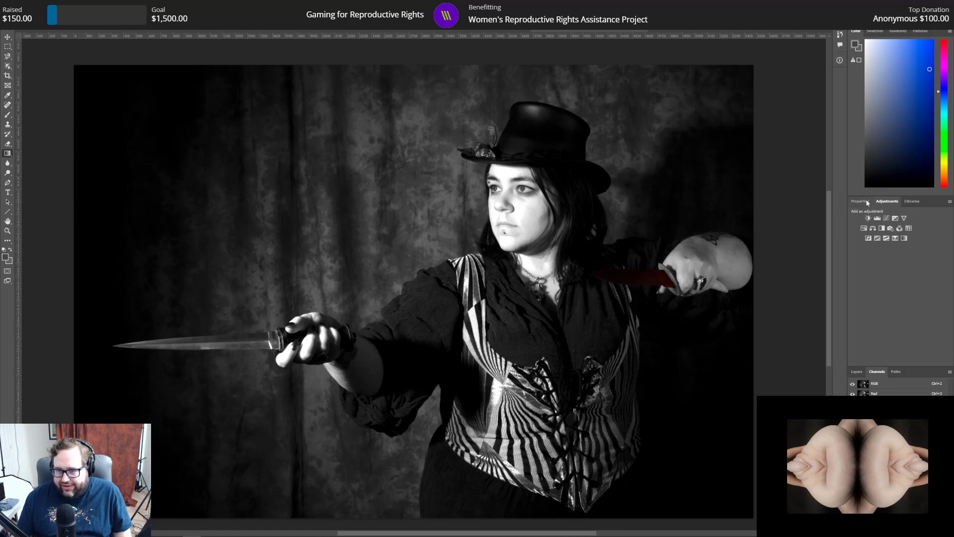
pyautogui.click(856, 372)
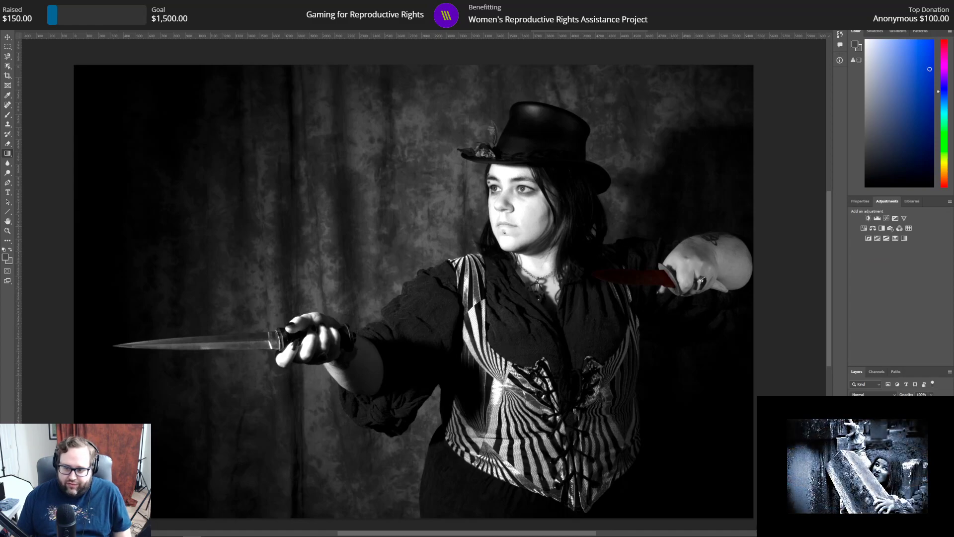
pyautogui.hotkey('ctrl', 'z')
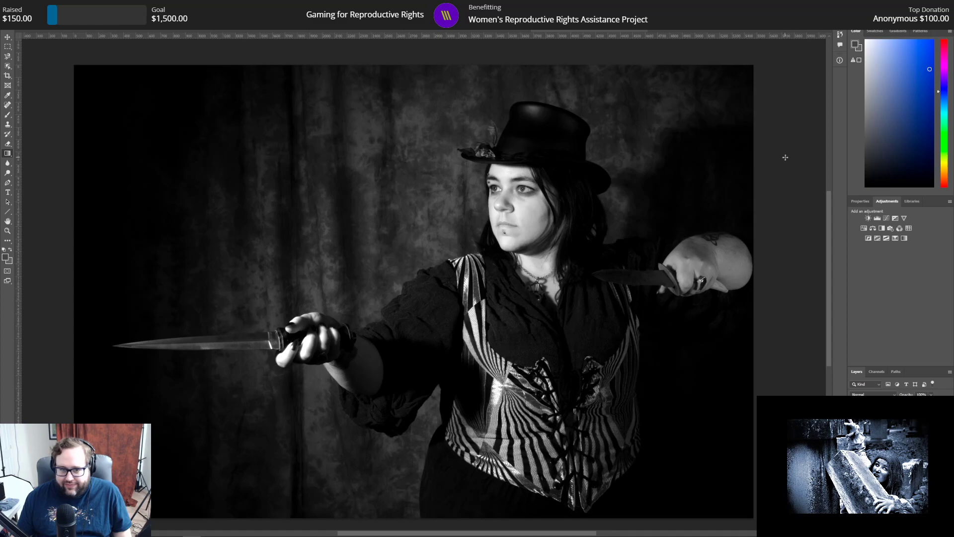
# Step: Try the Maximum Black and Maximum White presets on the Black & White adjustment, and return to High Contrast Red Filter
pyautogui.click(864, 202)
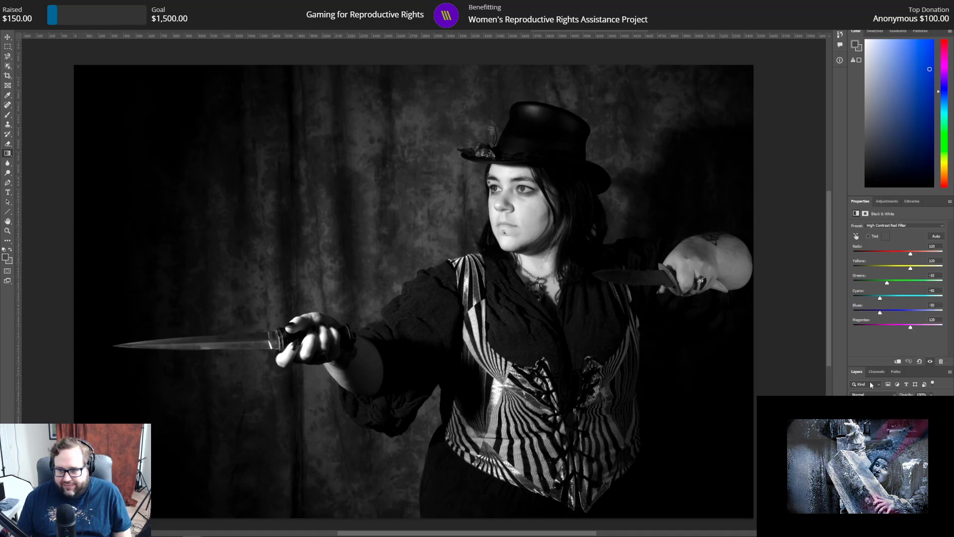
pyautogui.click(912, 227)
pyautogui.click(893, 288)
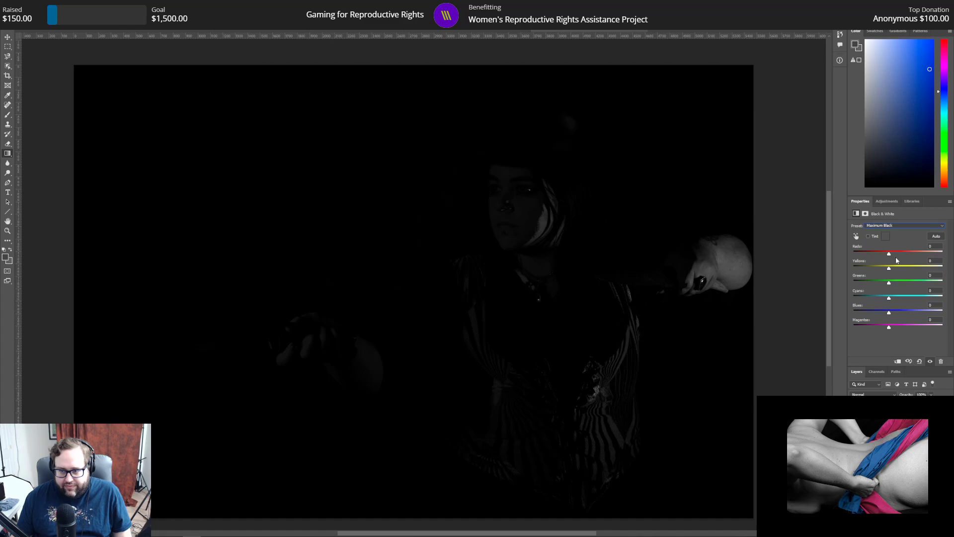
pyautogui.click(897, 227)
pyautogui.click(894, 291)
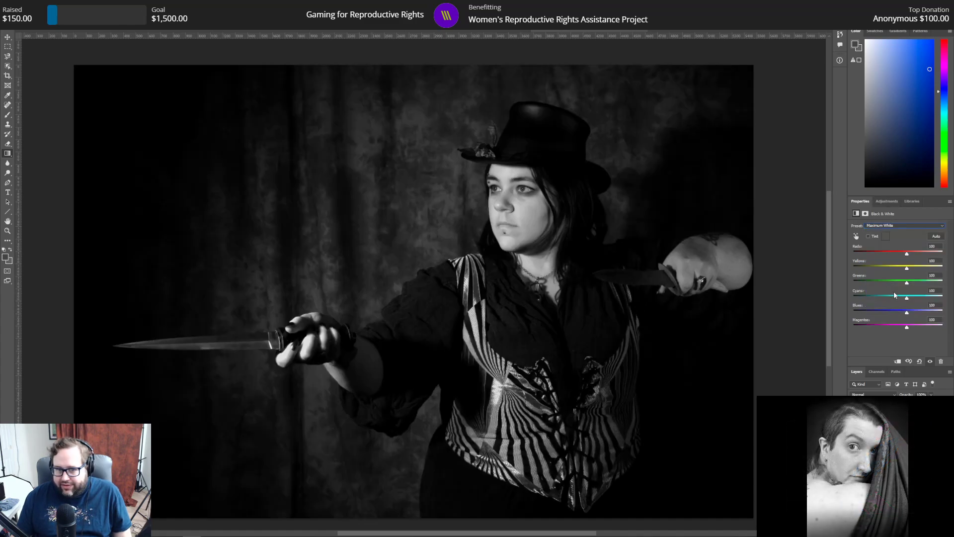
pyautogui.click(895, 226)
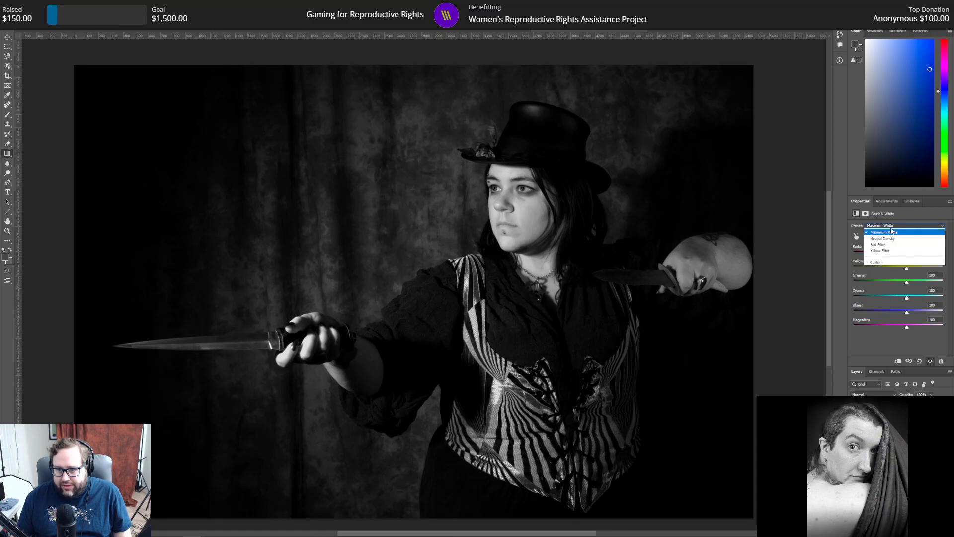
pyautogui.click(898, 267)
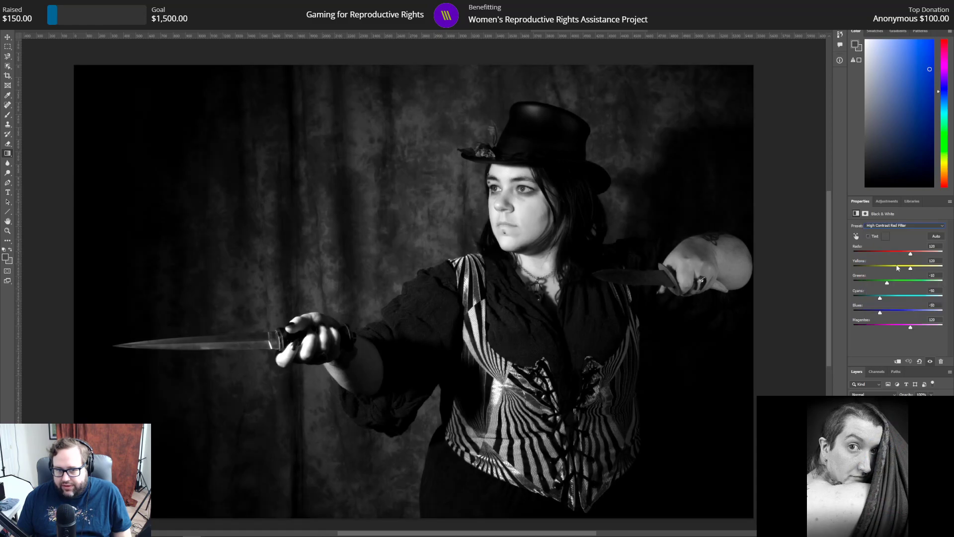
# Step: Try lowering the Reds far into negative values in the Black & White adjustment, and restore the High Contrast Red Filter preset
pyautogui.moveTo(912, 256); pyautogui.dragTo(859, 253)
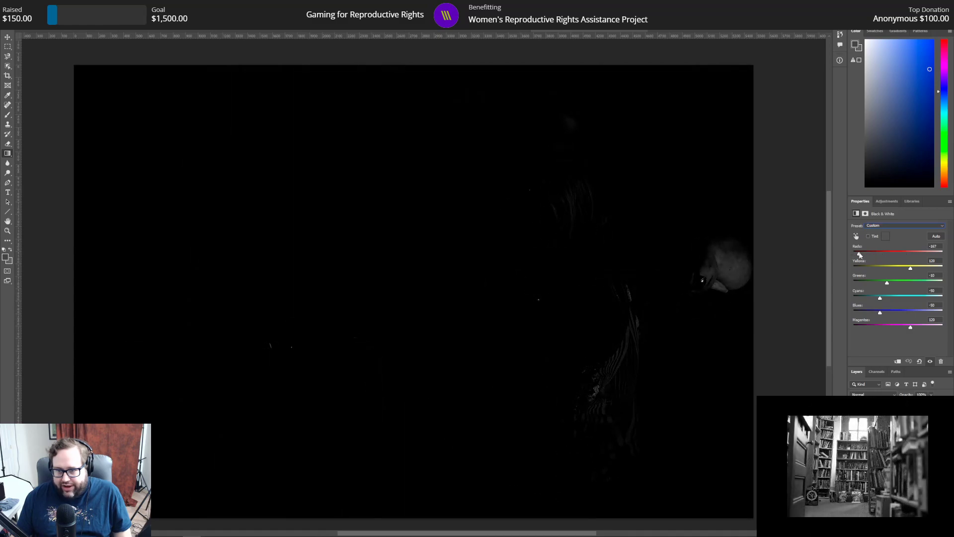
pyautogui.click(883, 227)
pyautogui.click(889, 236)
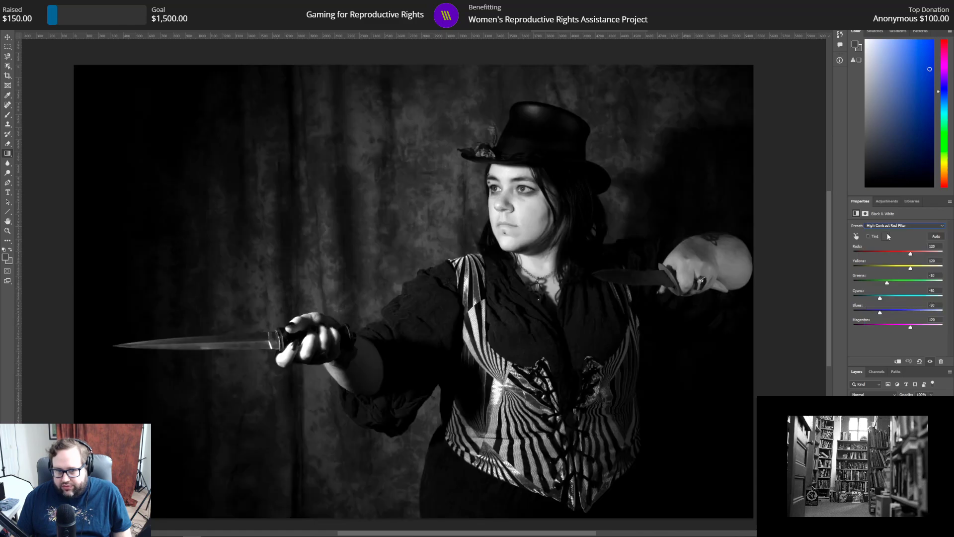
# Step: Try the Maximum White and Infrared presets for the black-and-white conversion, and go back to High Contrast Red Filter
pyautogui.click(889, 226)
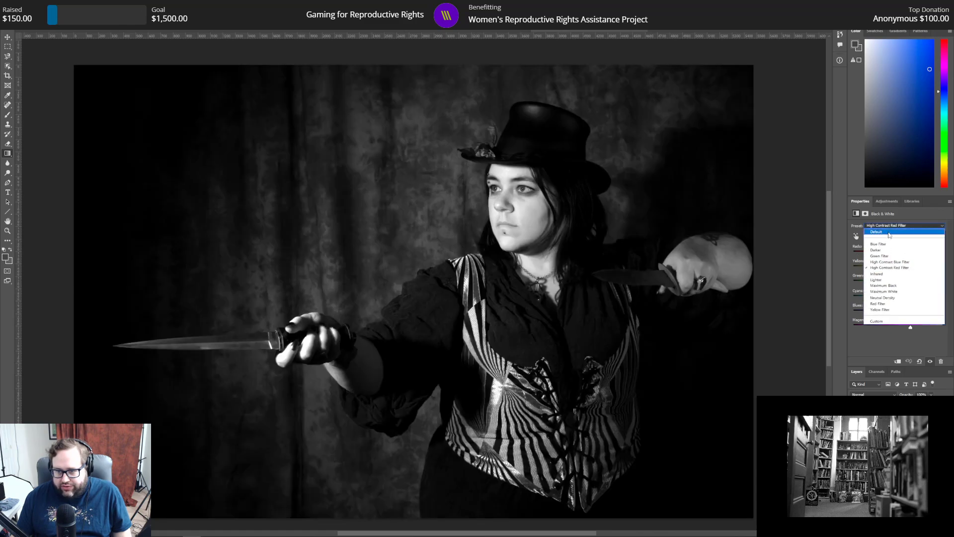
pyautogui.click(899, 292)
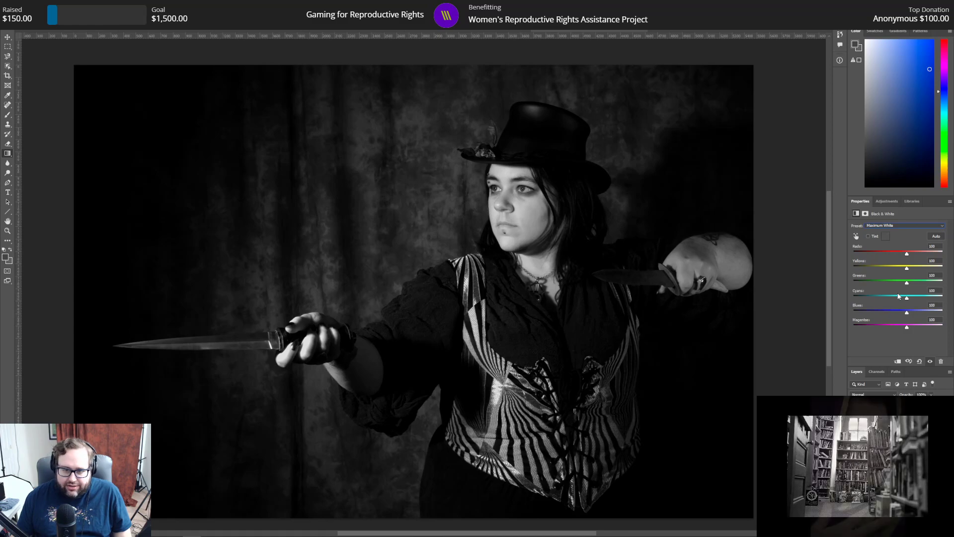
pyautogui.click(898, 228)
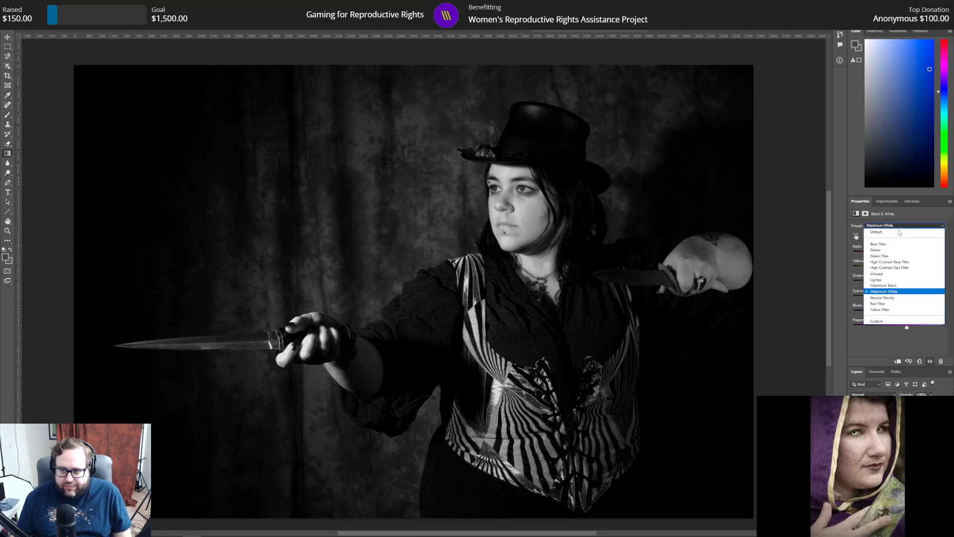
pyautogui.click(905, 273)
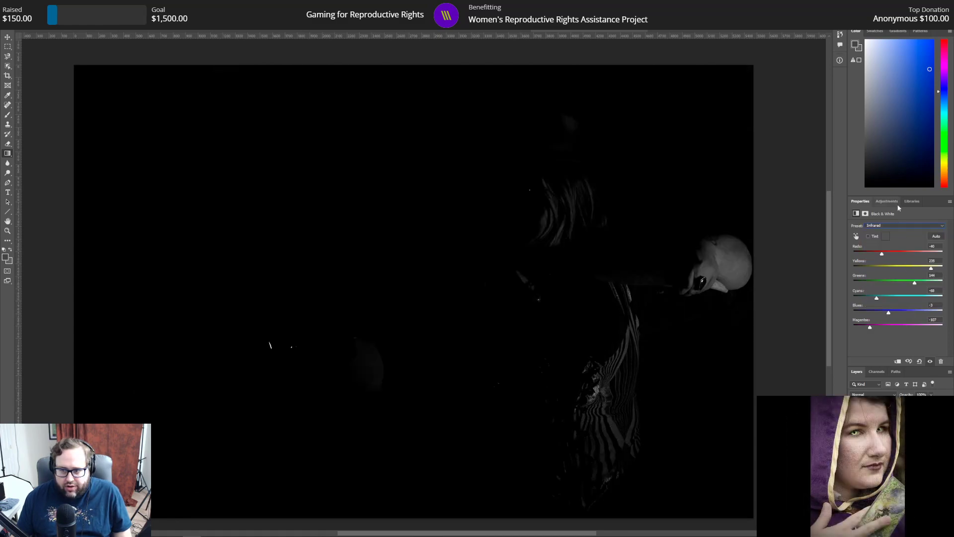
pyautogui.click(901, 227)
pyautogui.click(906, 269)
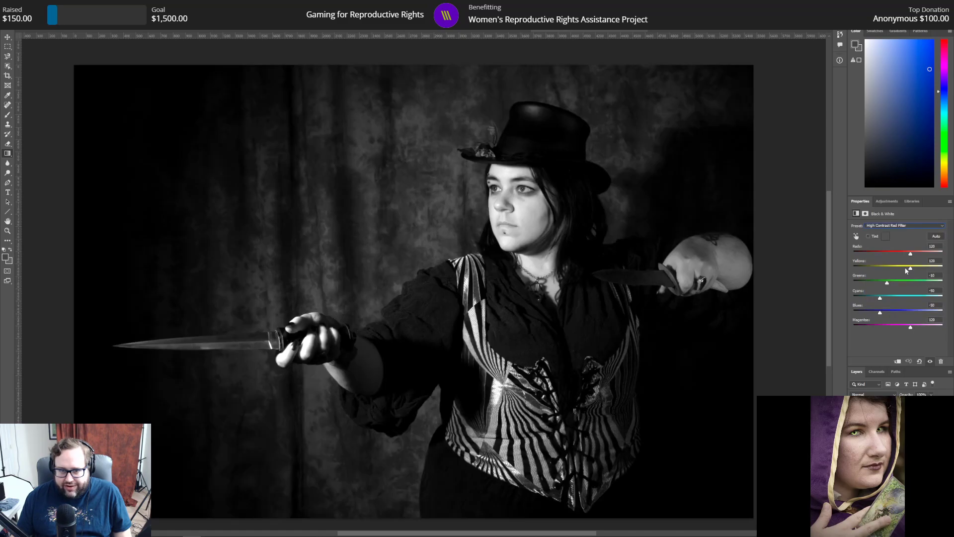
# Step: Compare the Maximum White preset once more against High Contrast Red Filter, and keep High Contrast Red Filter
pyautogui.click(894, 226)
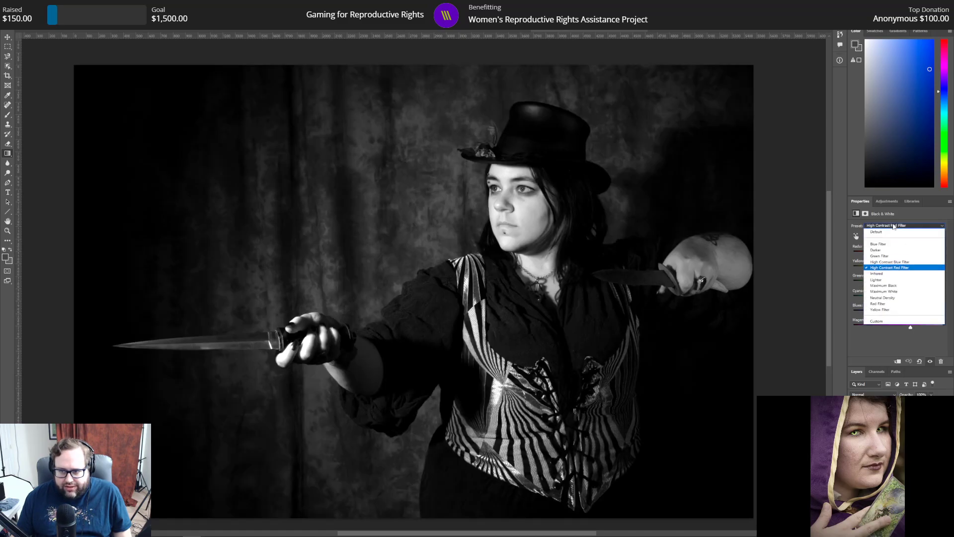
pyautogui.click(895, 292)
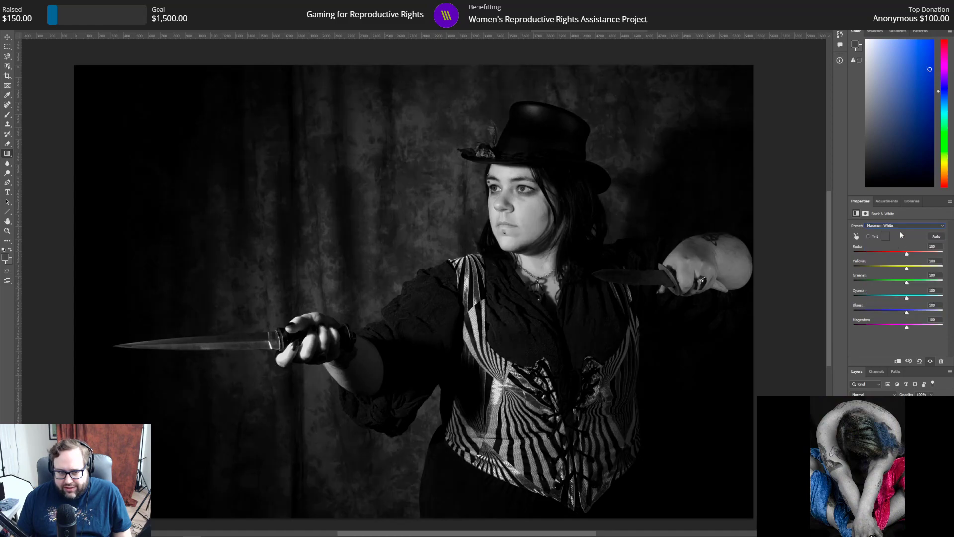
pyautogui.click(900, 225)
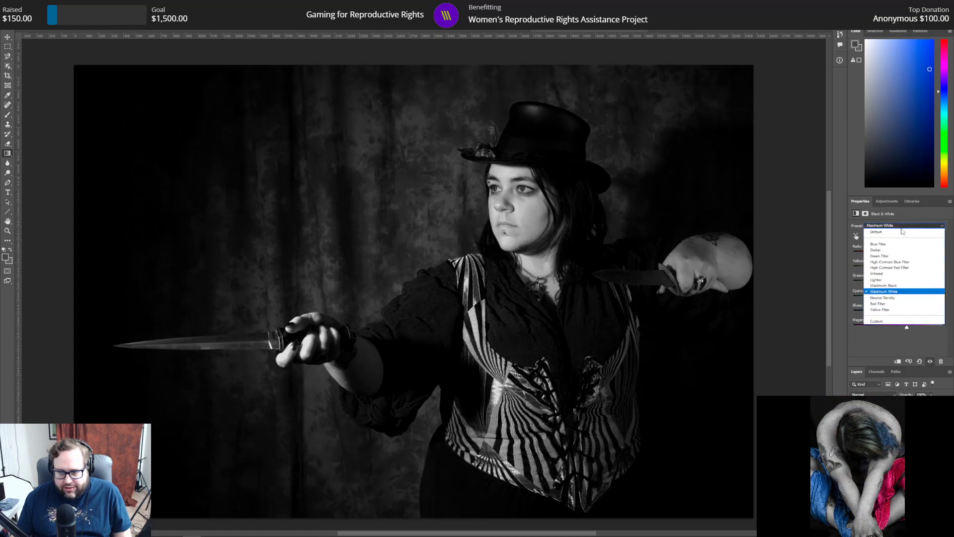
pyautogui.click(908, 269)
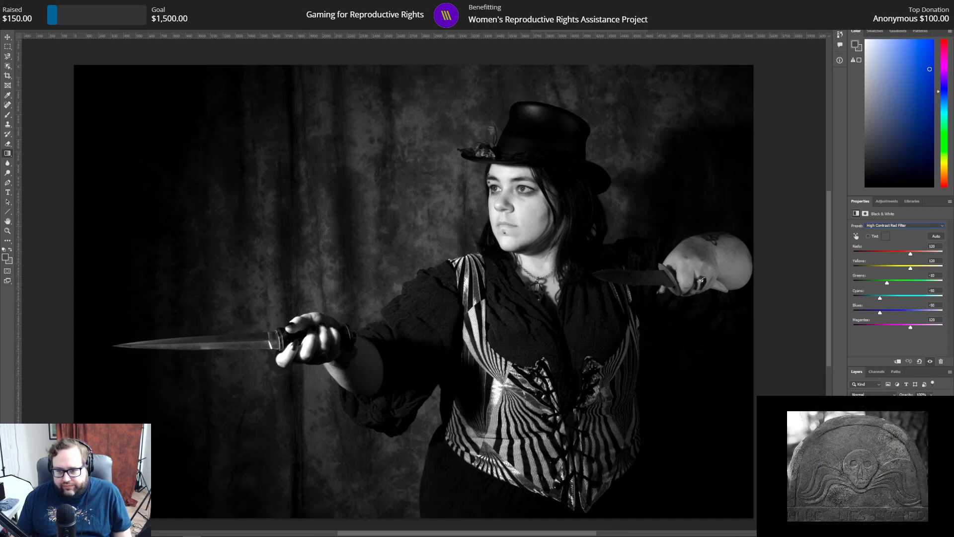
# Step: Make the full-frame pixel layer active with the Dodge tool, hiding and reshowing the Black & White adjustment to compare both versions
pyautogui.click(854, 417)
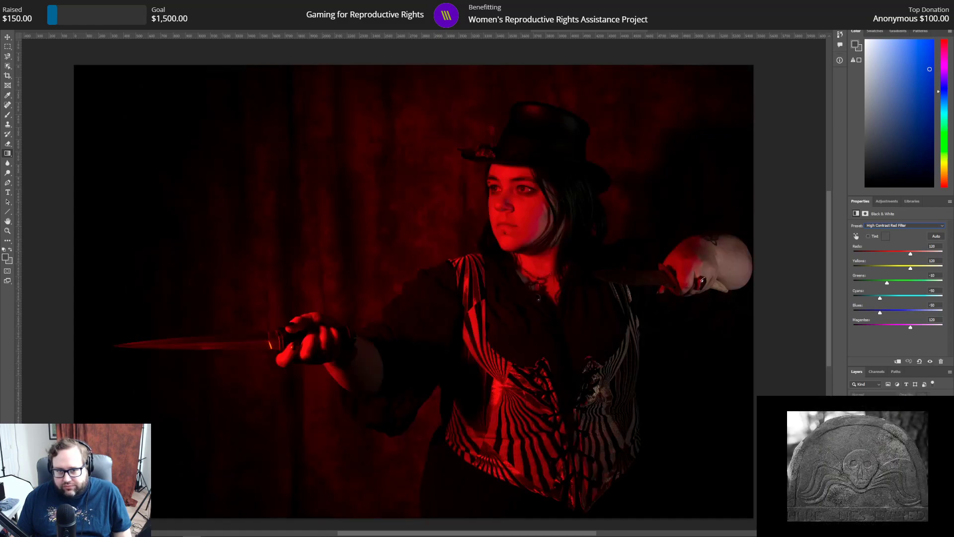
pyautogui.click(890, 433)
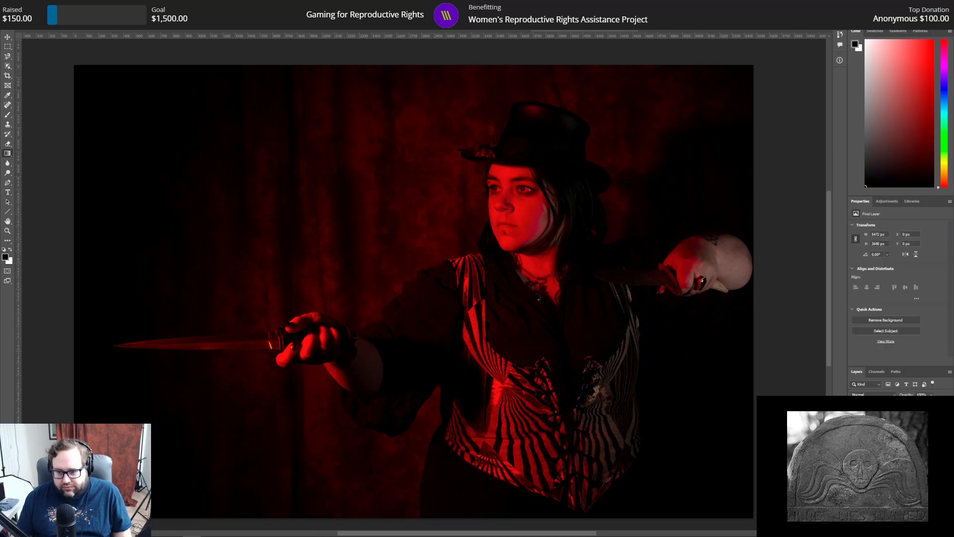
pyautogui.rightClick(7, 172)
pyautogui.click(39, 173)
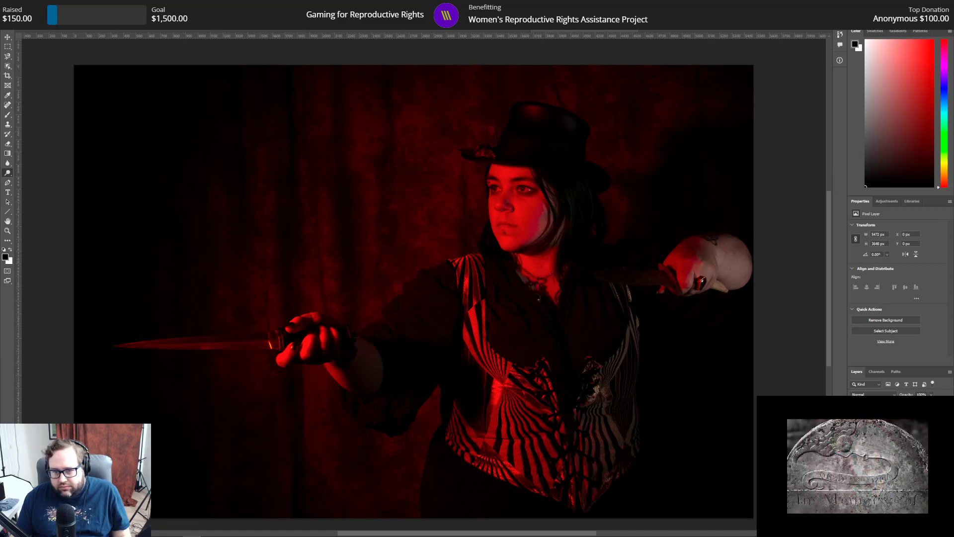
pyautogui.click(853, 433)
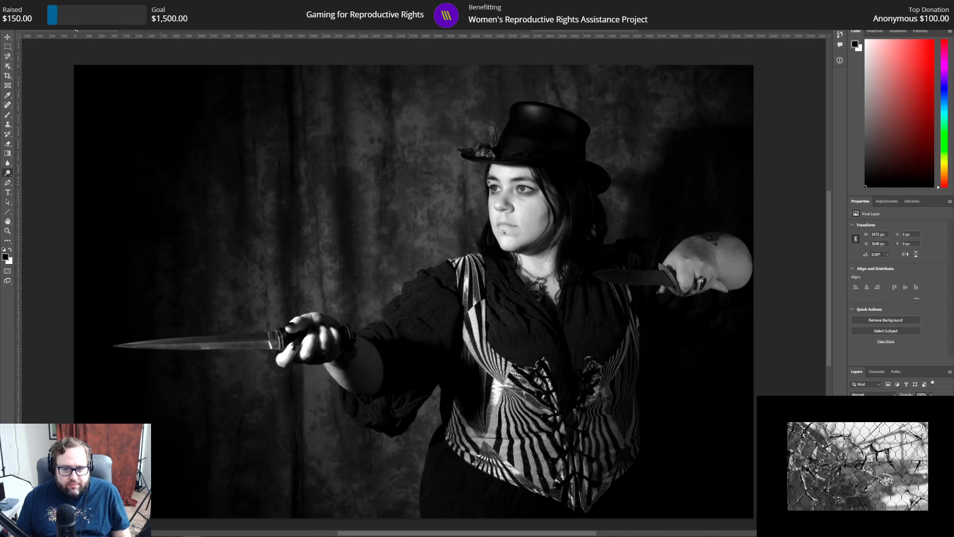
# Step: Make the pixel layer of the rear hand's dagger blade active and touch it up with the Eraser
pyautogui.click(9, 231)
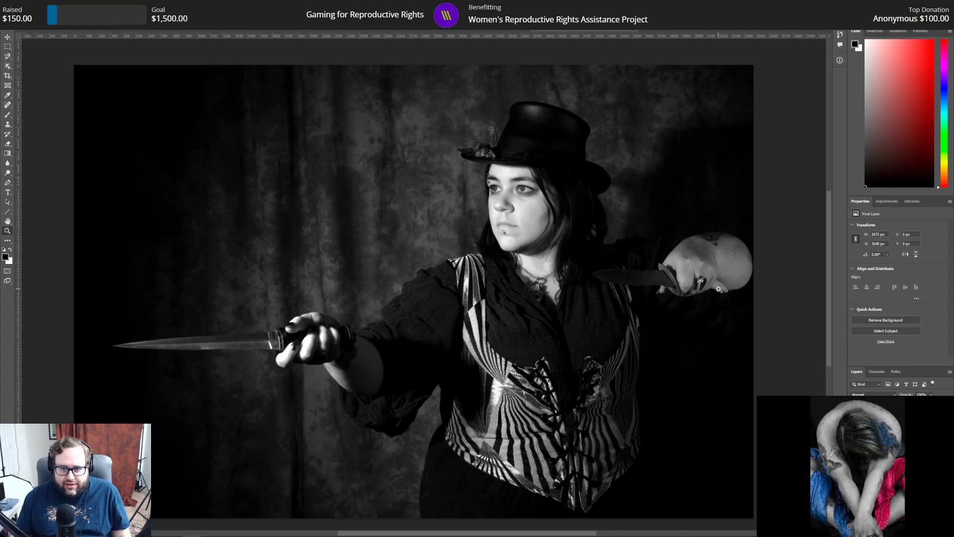
pyautogui.click(697, 280)
pyautogui.click(702, 279)
pyautogui.click(695, 286)
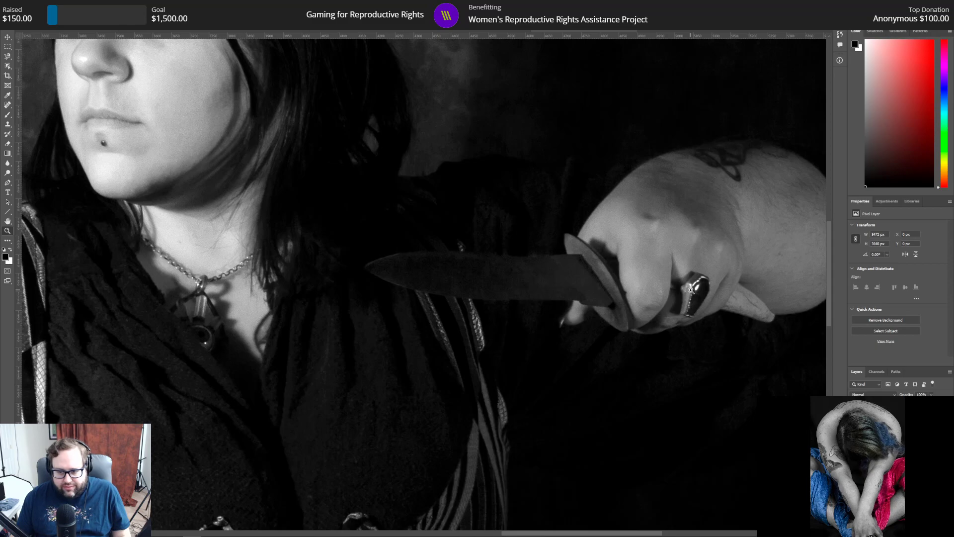
pyautogui.click(895, 422)
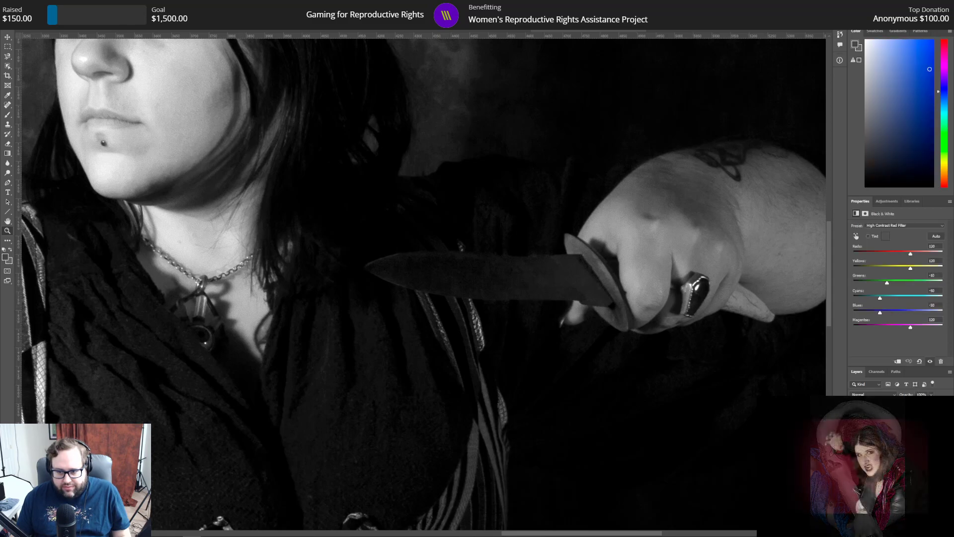
pyautogui.click(894, 438)
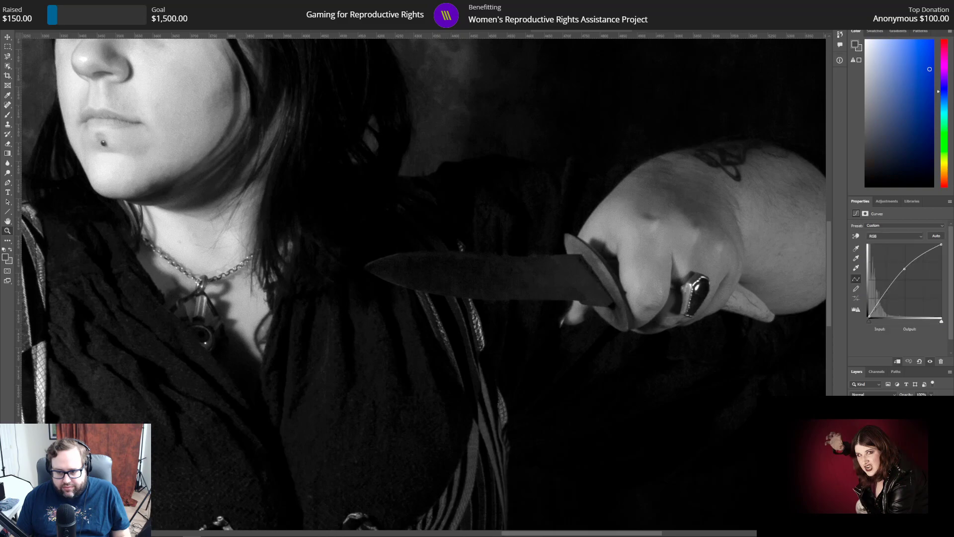
pyautogui.click(895, 447)
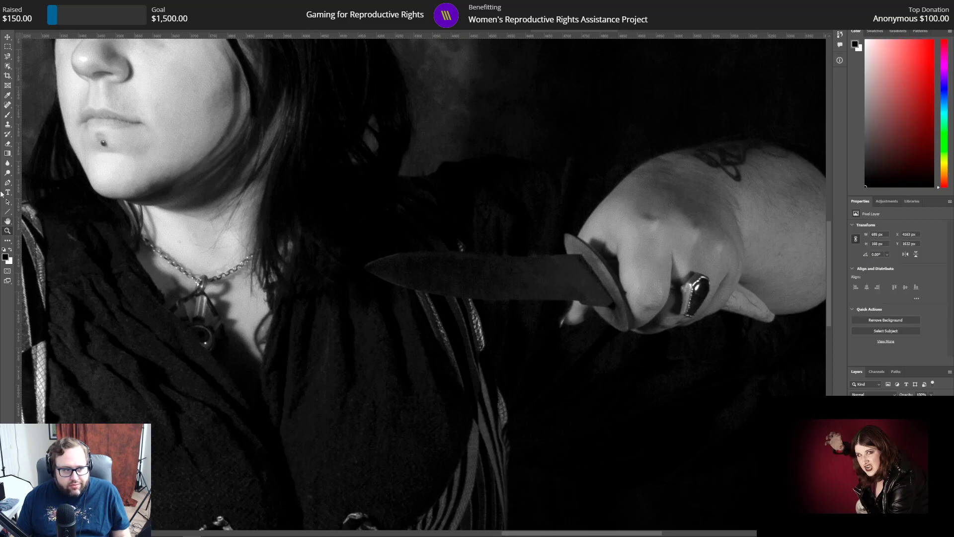
pyautogui.click(8, 144)
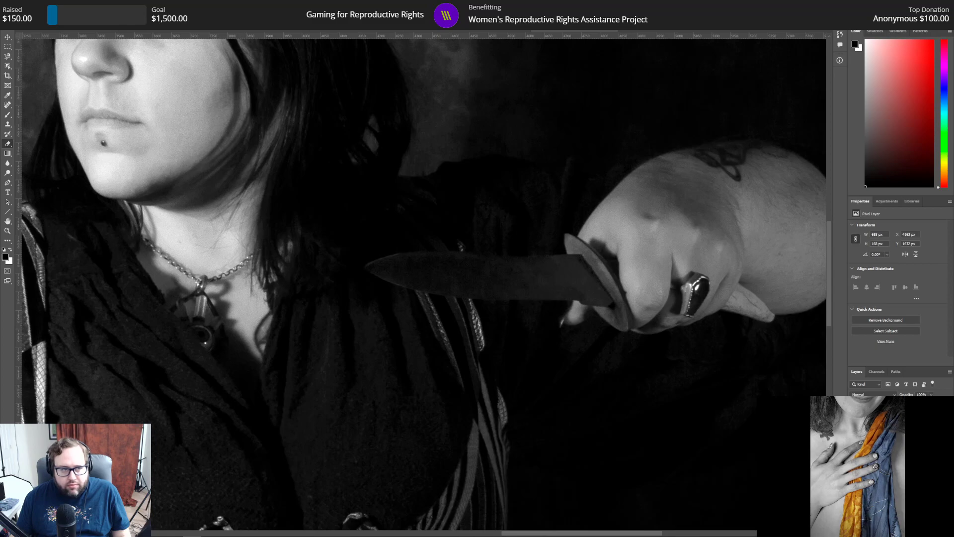
pyautogui.click(26, 5)
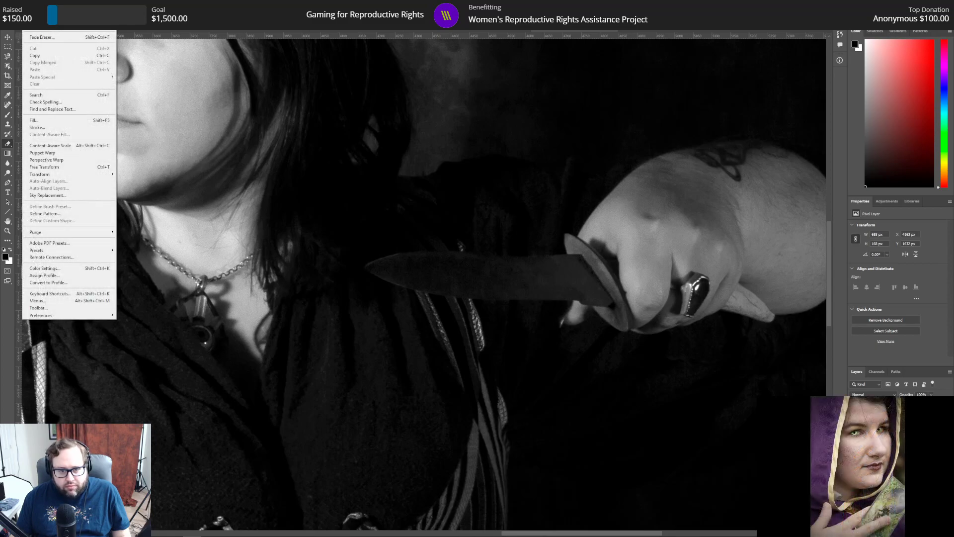
pyautogui.click(26, 5)
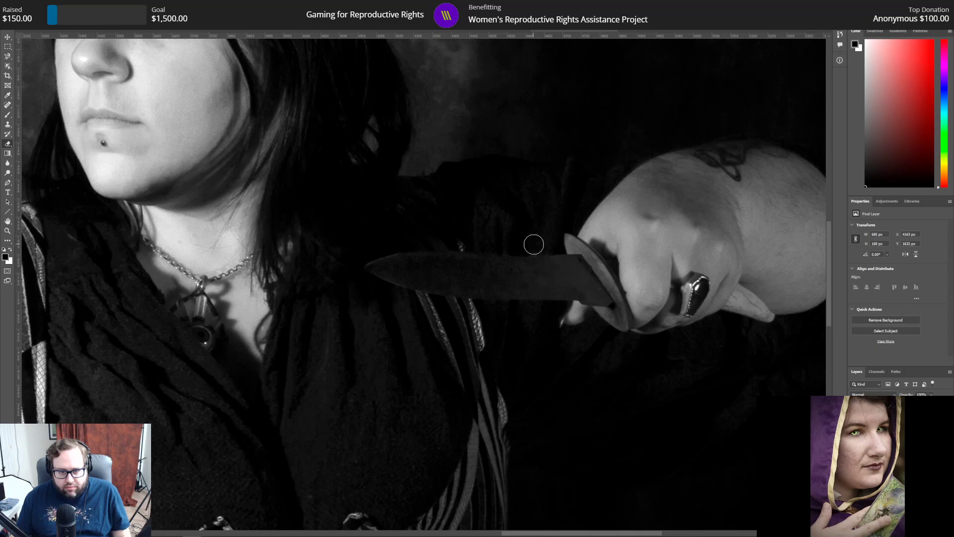
pyautogui.click(8, 232)
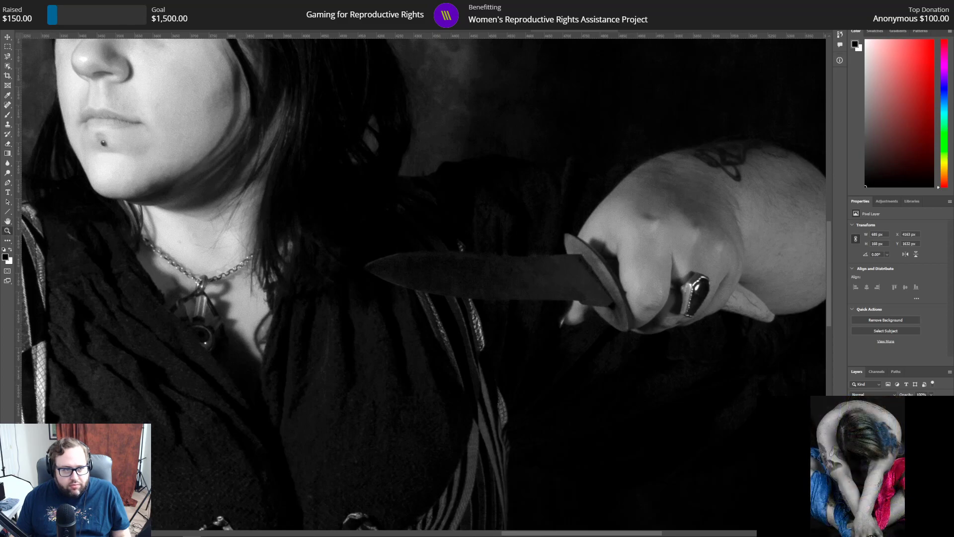
pyautogui.hotkey('ctrl', '0')
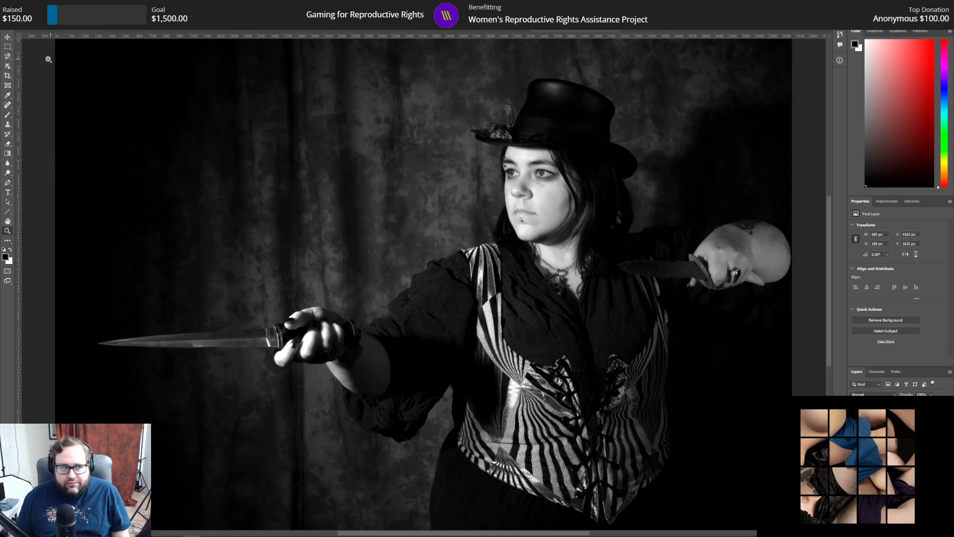
# Step: Save the black-and-white version as a separate Photoshop file named 120 bw.psd
pyautogui.click(16, 4)
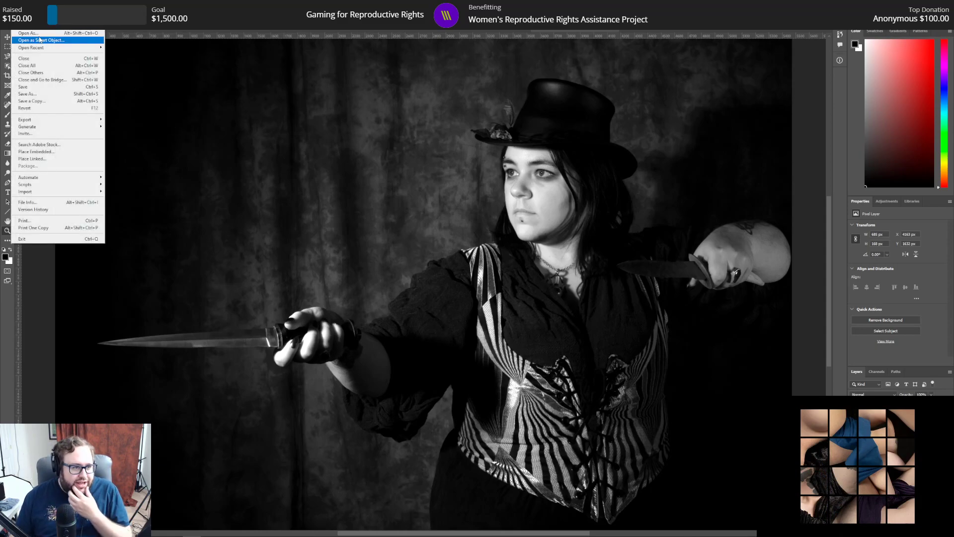
pyautogui.click(42, 94)
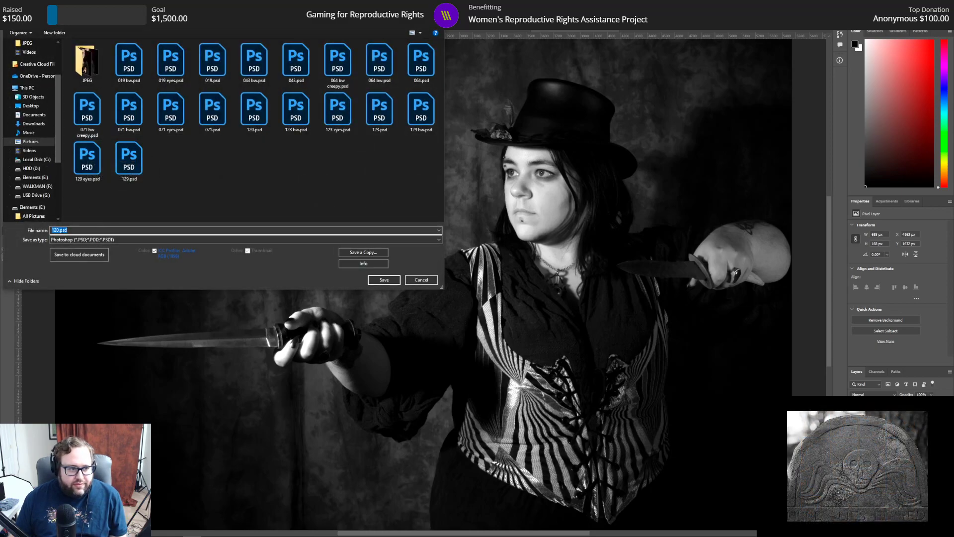
pyautogui.click(59, 230)
pyautogui.write('bw')
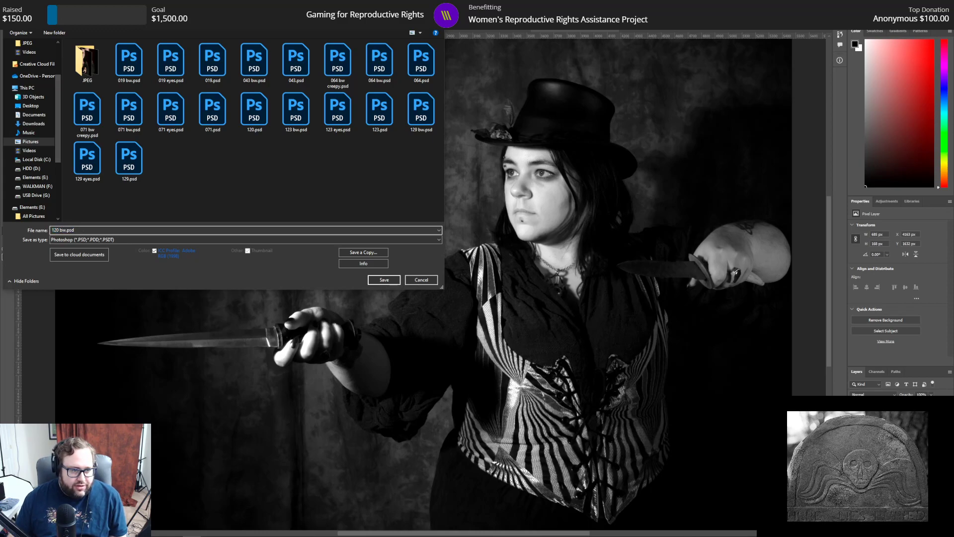
pyautogui.press('Return')
pyautogui.press('Return')
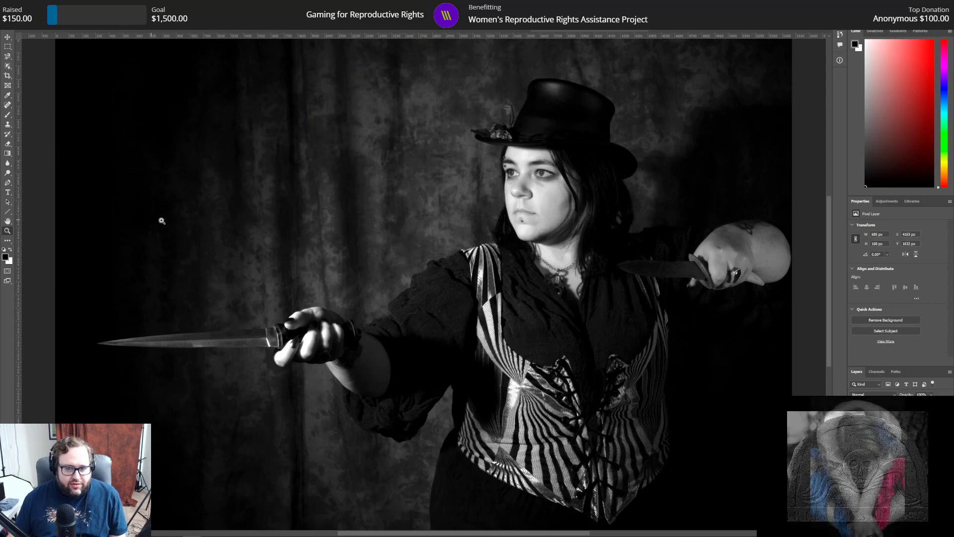
# Step: Return to the red colour version and outline the iris of the subject's right eye on the full-frame pixel layer with the Magnetic Lasso
pyautogui.hotkey('ctrl', 'z')
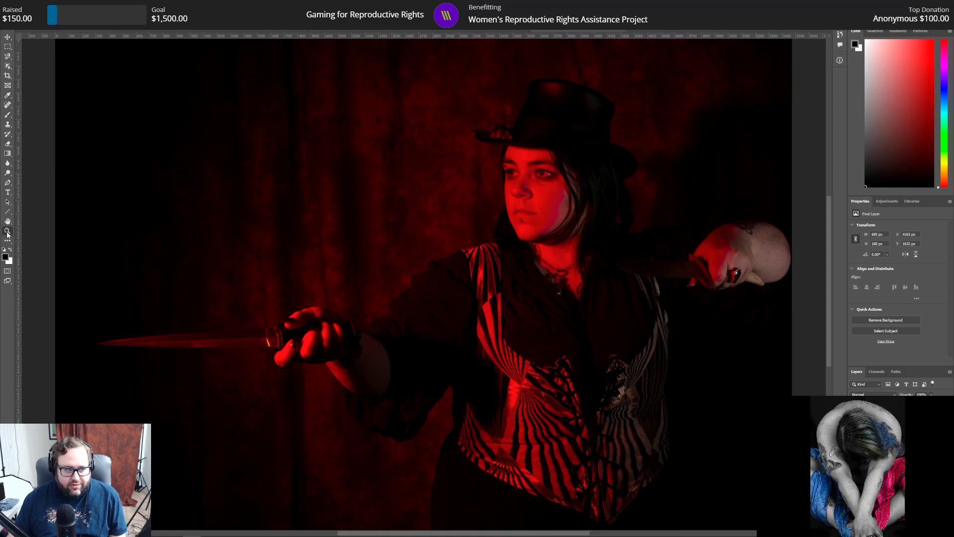
pyautogui.moveTo(530, 165); pyautogui.dragTo(515, 174)
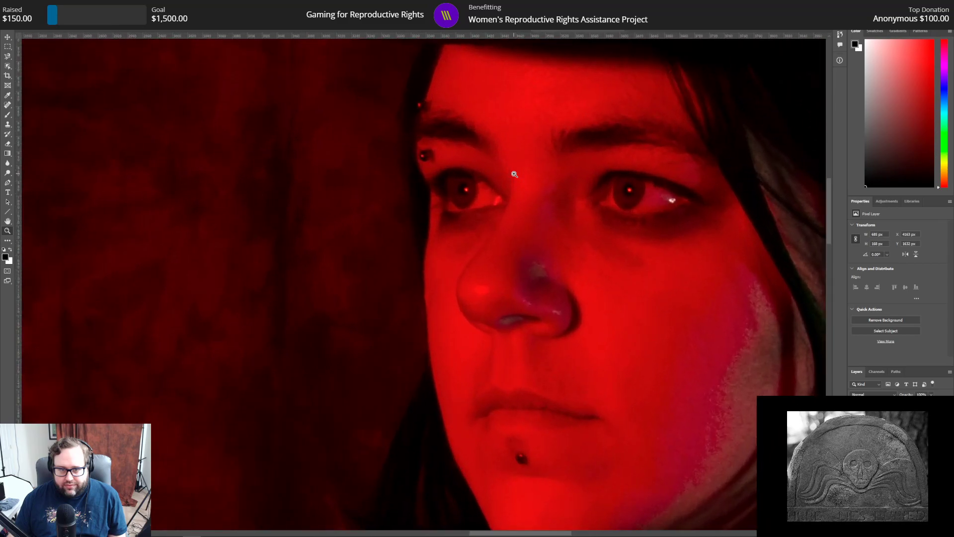
pyautogui.click(885, 447)
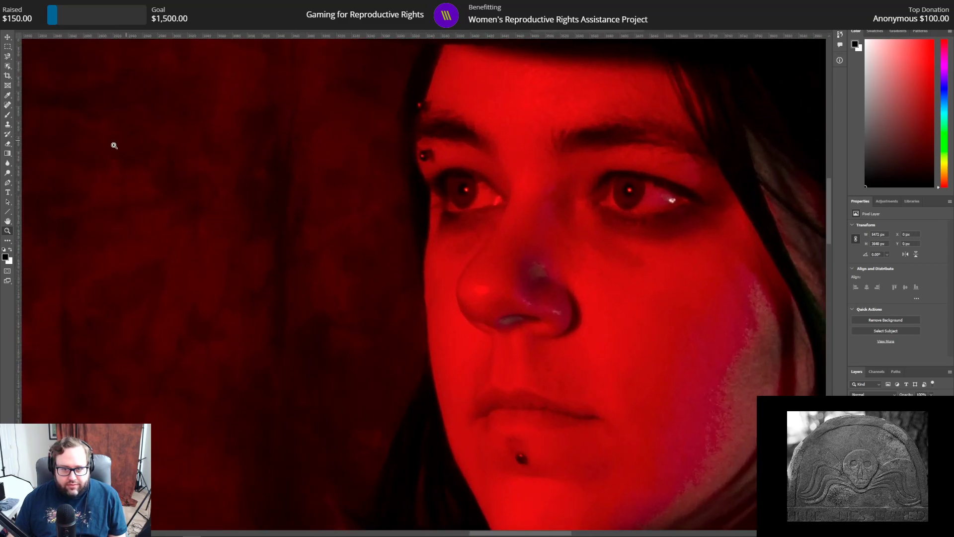
pyautogui.press('l')
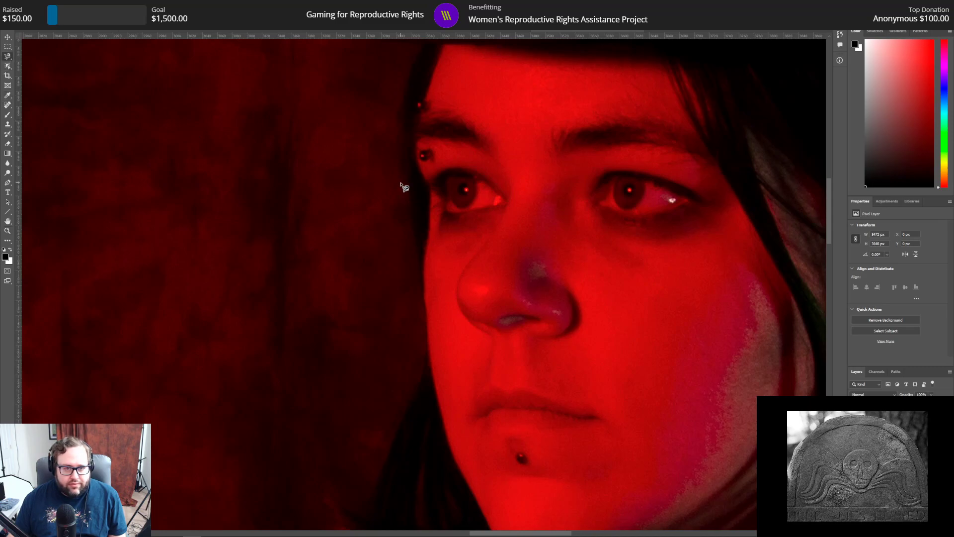
pyautogui.click(453, 179)
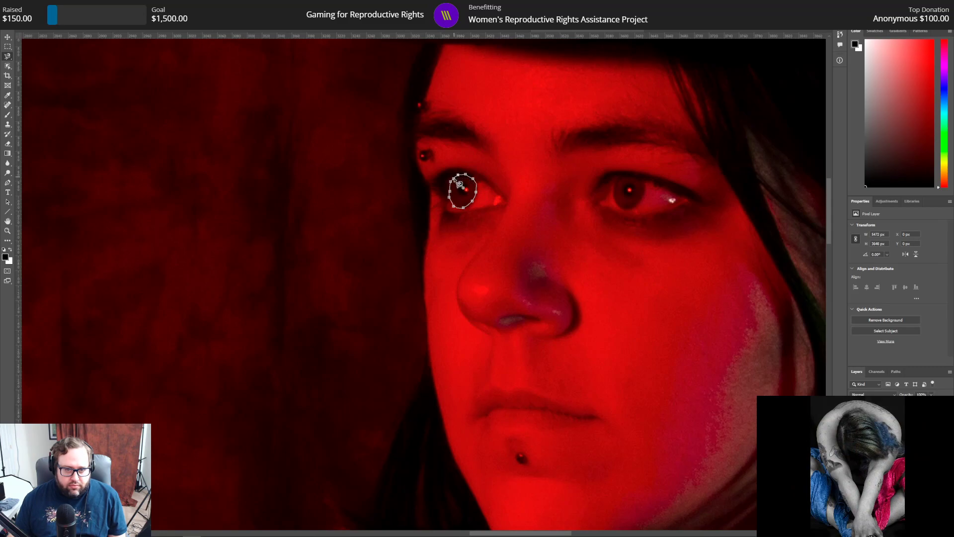
pyautogui.click(460, 177)
# Step: Refine the iris selection with a 3 px radius, smooth 3 and feather 3 px, and copy it to its own layer
pyautogui.rightClick(461, 189)
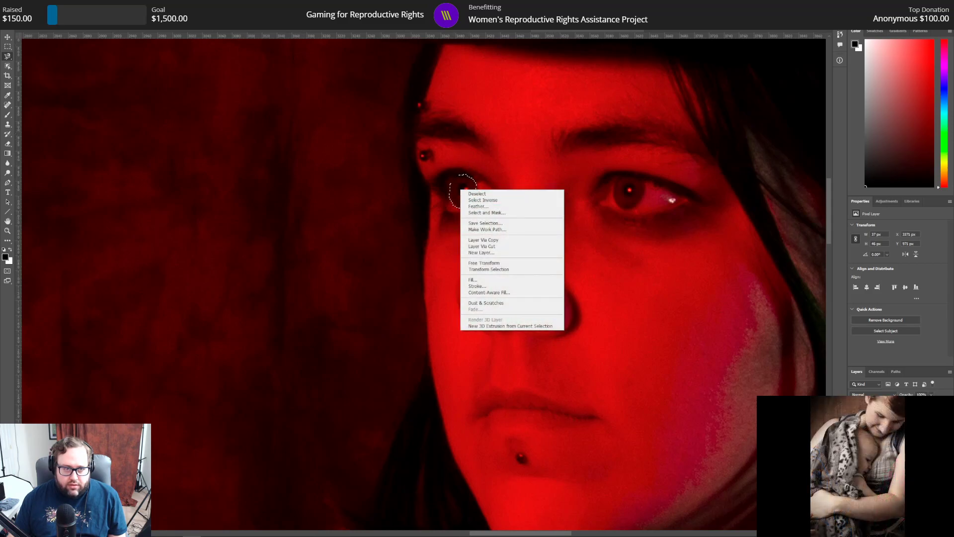
pyautogui.press('Escape')
pyautogui.hotkey('ctrl', 'alt', 'r')
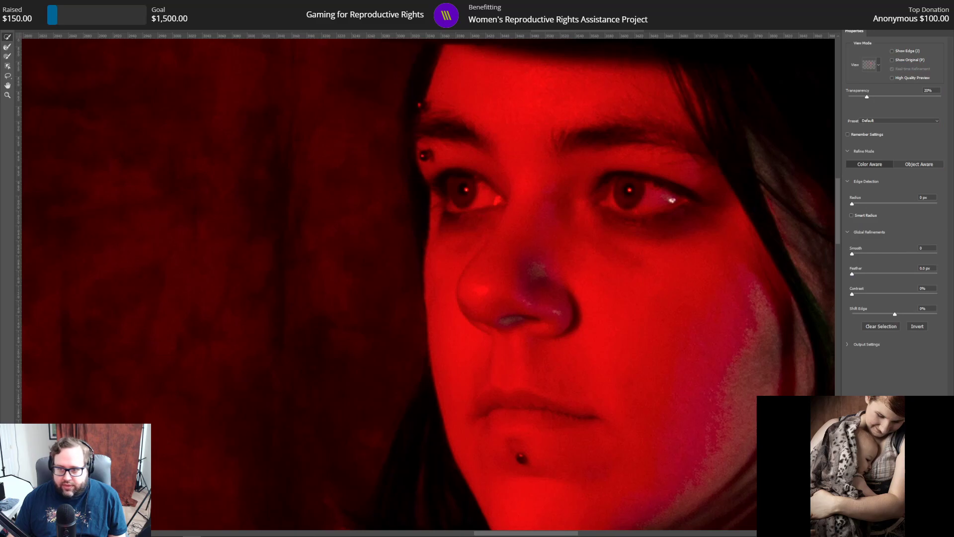
pyautogui.moveTo(931, 197); pyautogui.dragTo(874, 186)
pyautogui.write('13')
pyautogui.press('Tab')
pyautogui.write('3')
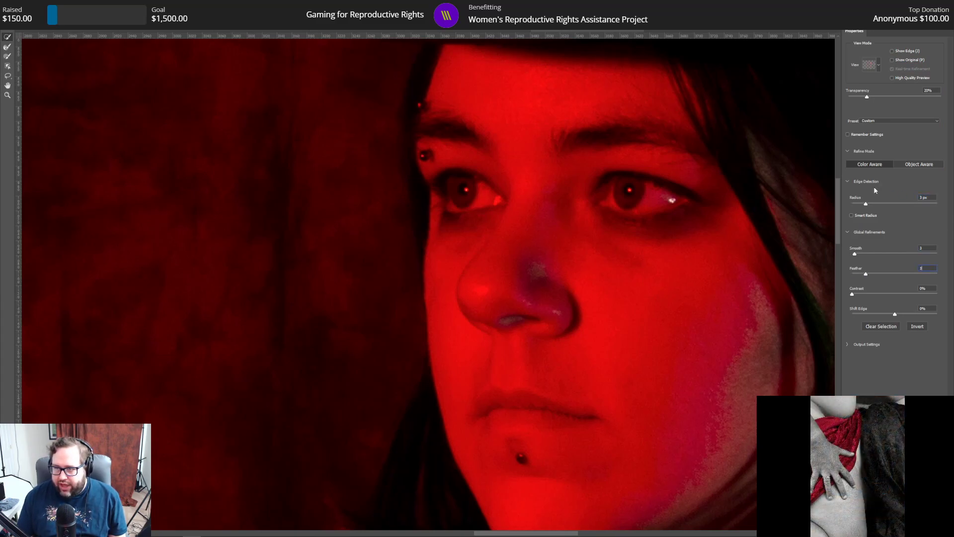
pyautogui.press('Return')
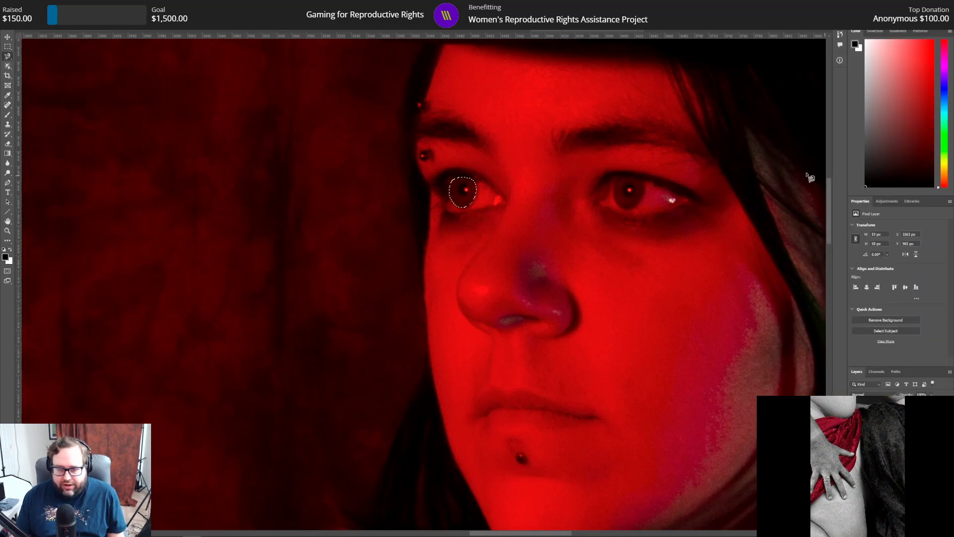
pyautogui.rightClick(460, 200)
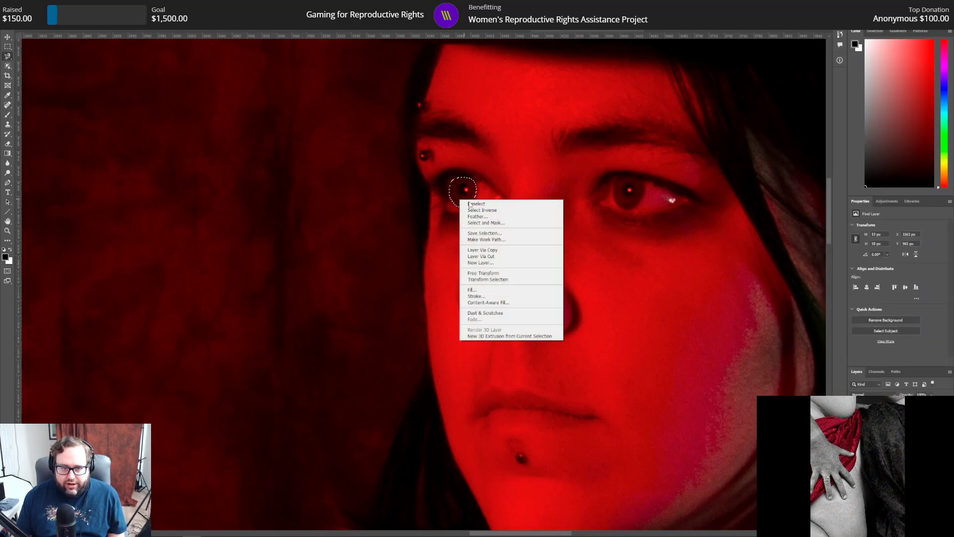
pyautogui.click(492, 250)
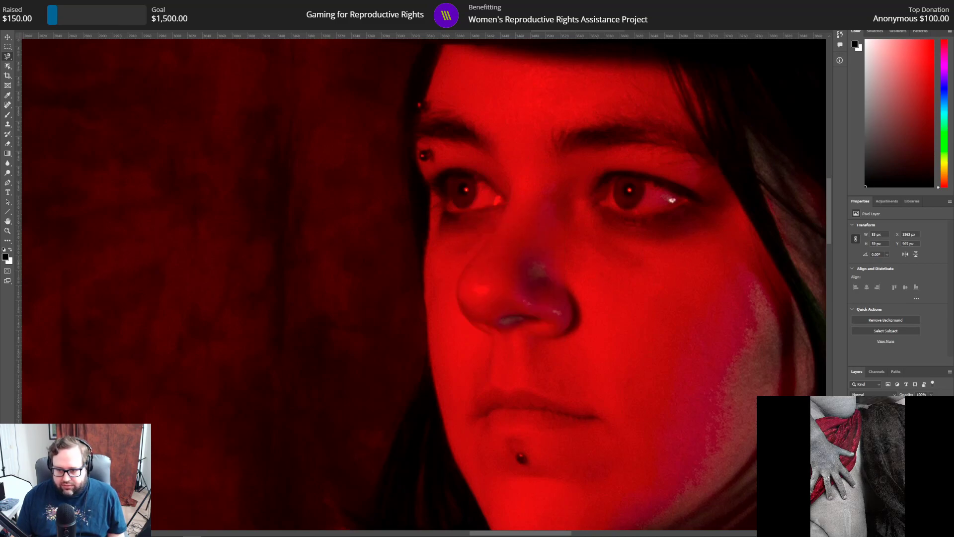
# Step: Add a Curves adjustment affecting only the copied iris, with a point at input 62 and output 196
pyautogui.click(886, 201)
pyautogui.click(877, 219)
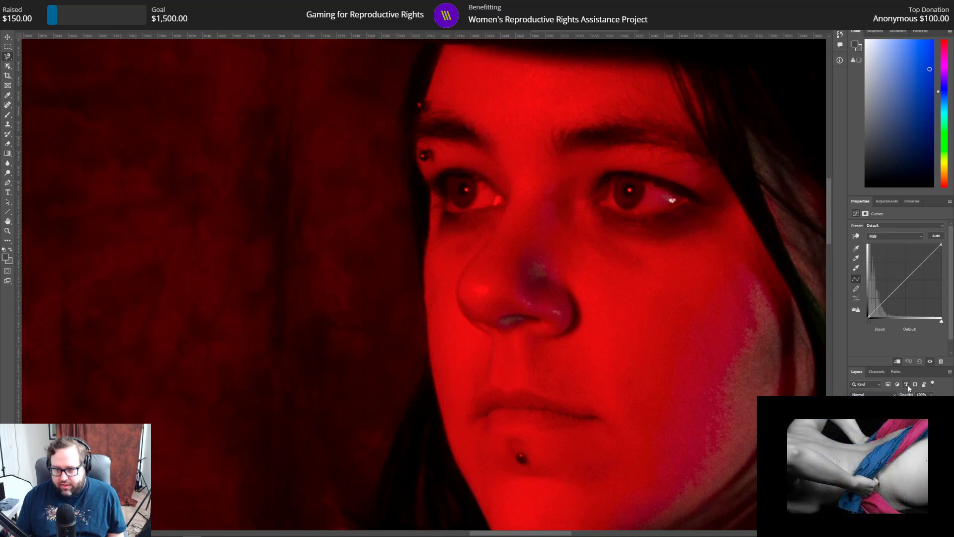
pyautogui.moveTo(905, 282); pyautogui.dragTo(903, 277)
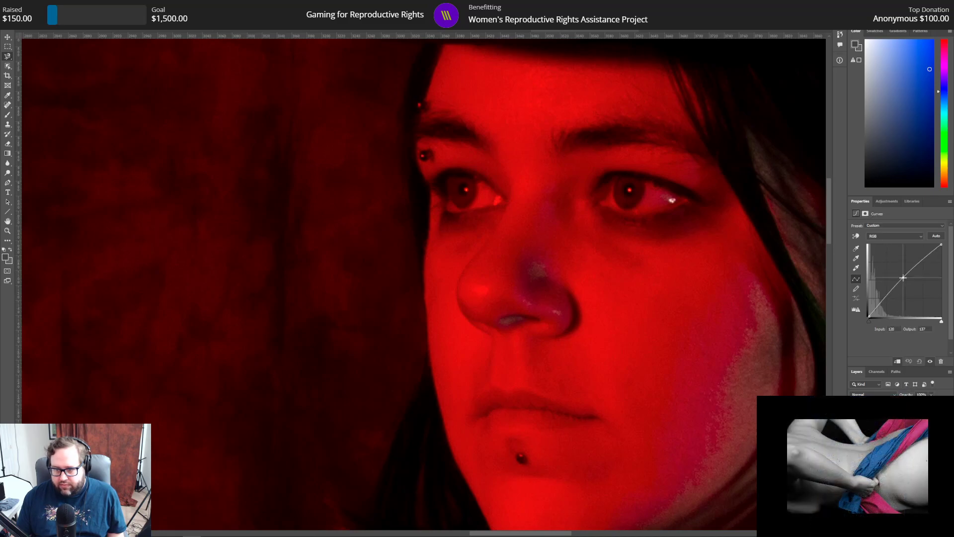
pyautogui.write('62')
pyautogui.press('Tab')
pyautogui.write('6')
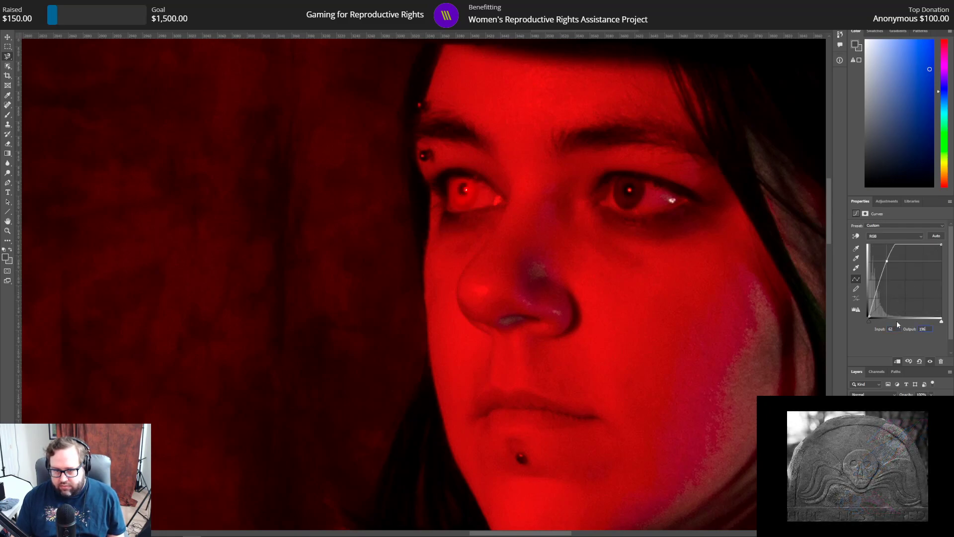
# Step: Turn the copied iris green using a Hue/Saturation adjustment with hue +59 and lightness -37
pyautogui.click(894, 204)
pyautogui.click(864, 226)
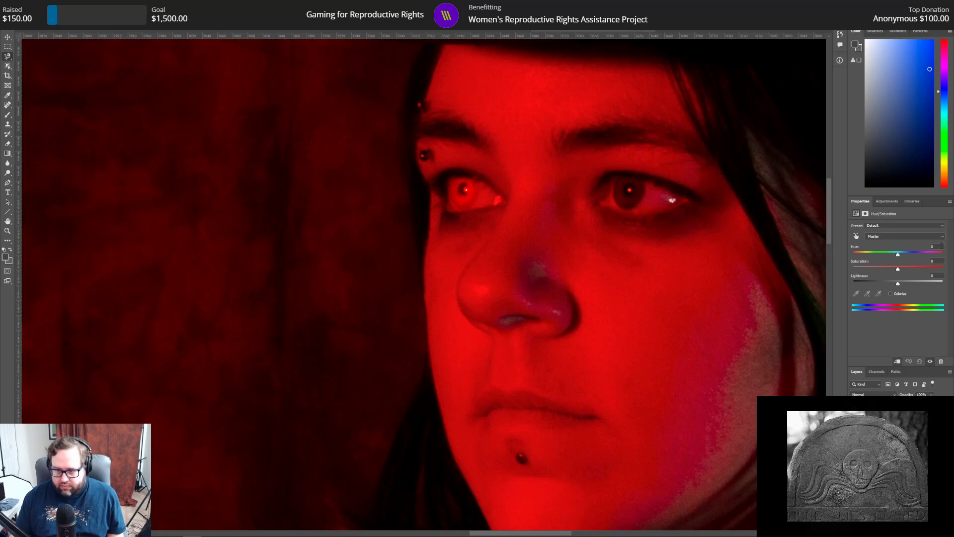
pyautogui.moveTo(942, 246); pyautogui.dragTo(904, 243)
pyautogui.write('59')
pyautogui.press('Tab')
pyautogui.write('-37')
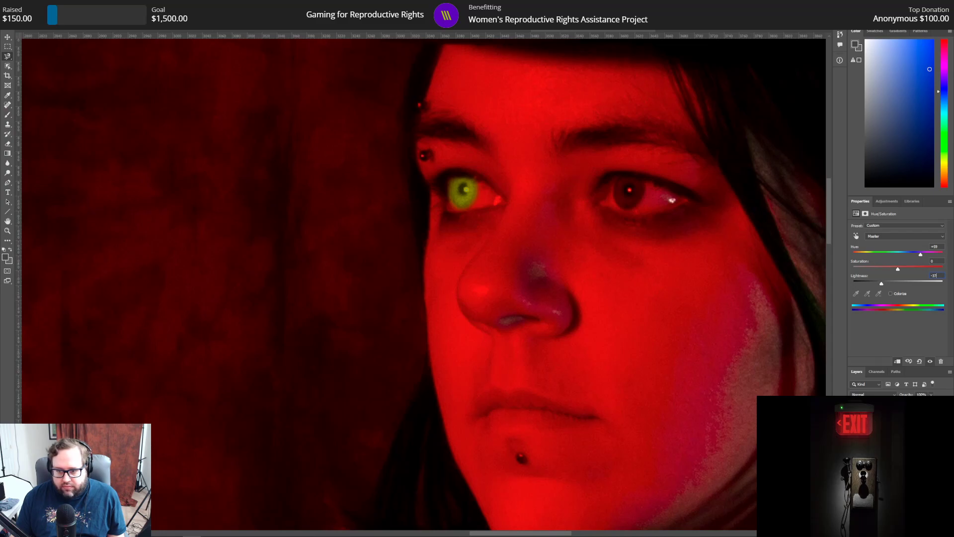
# Step: Touch up the copied iris layer with the Eraser, and darken its pupil with a small black brush at 0% hardness
pyautogui.click(895, 434)
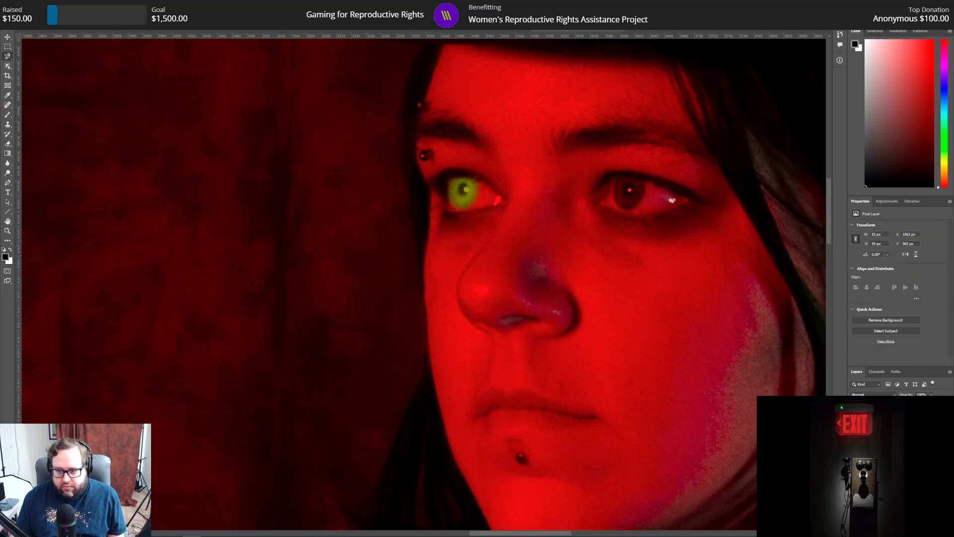
pyautogui.click(8, 143)
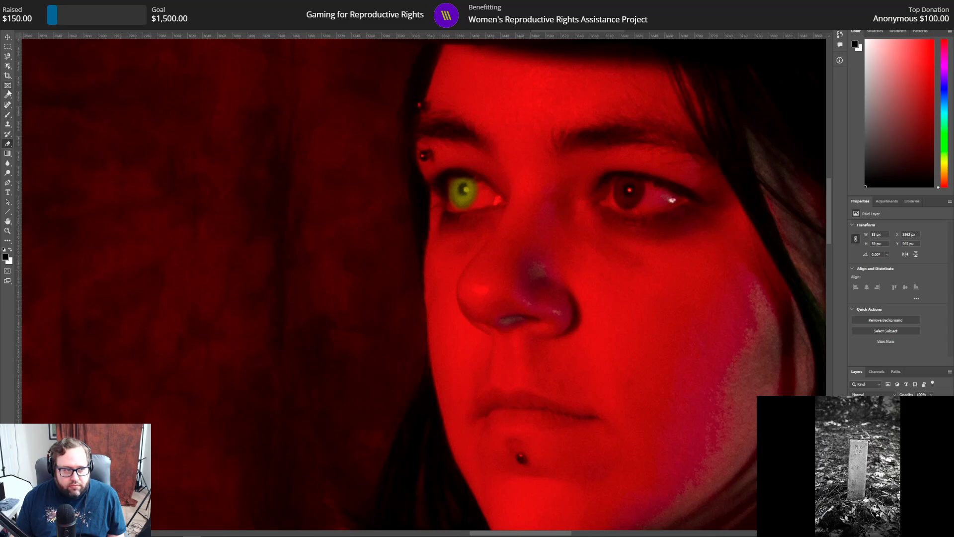
pyautogui.click(10, 117)
pyautogui.click(29, 19)
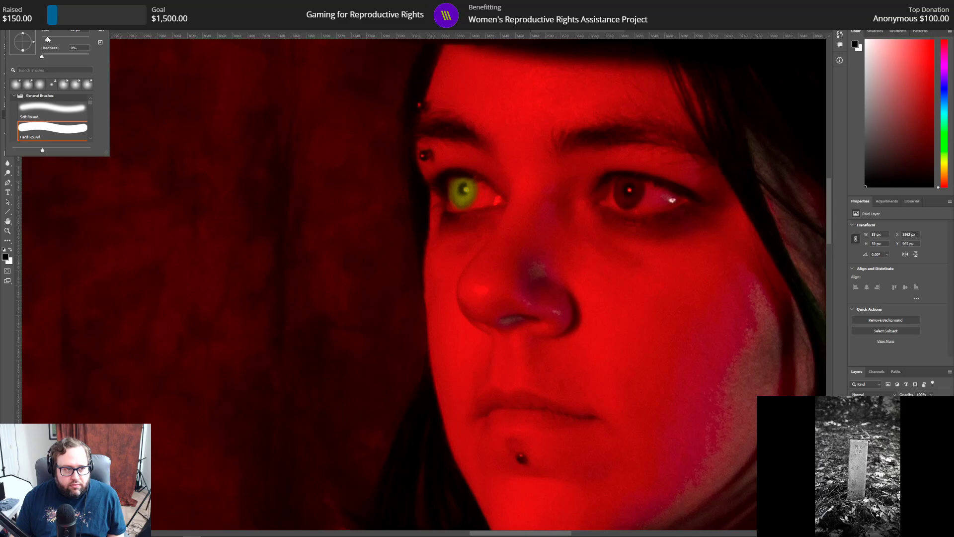
pyautogui.moveTo(47, 38); pyautogui.dragTo(47, 38)
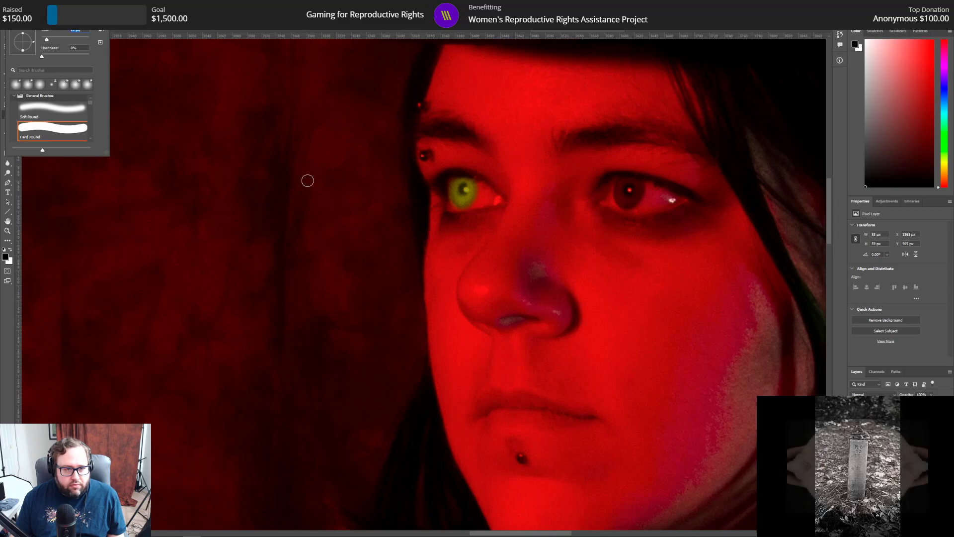
pyautogui.click(464, 189)
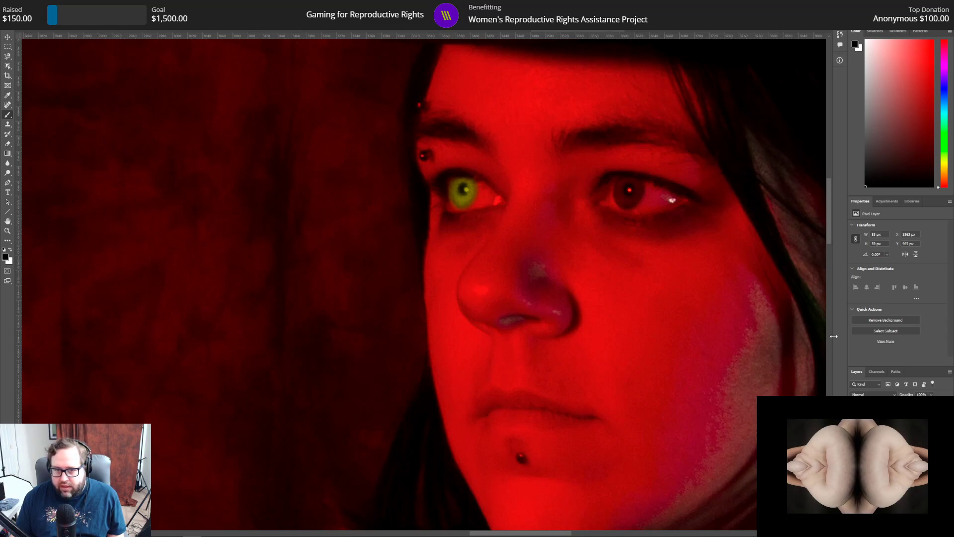
# Step: Outline the second eye's iris on the full portrait layer with the Magnetic Lasso
pyautogui.click(890, 438)
pyautogui.click(7, 56)
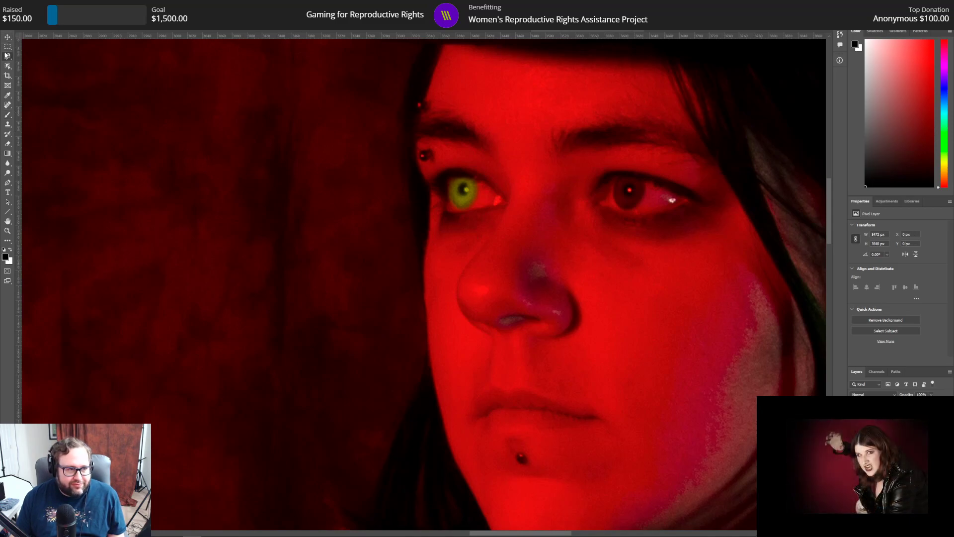
pyautogui.click(614, 181)
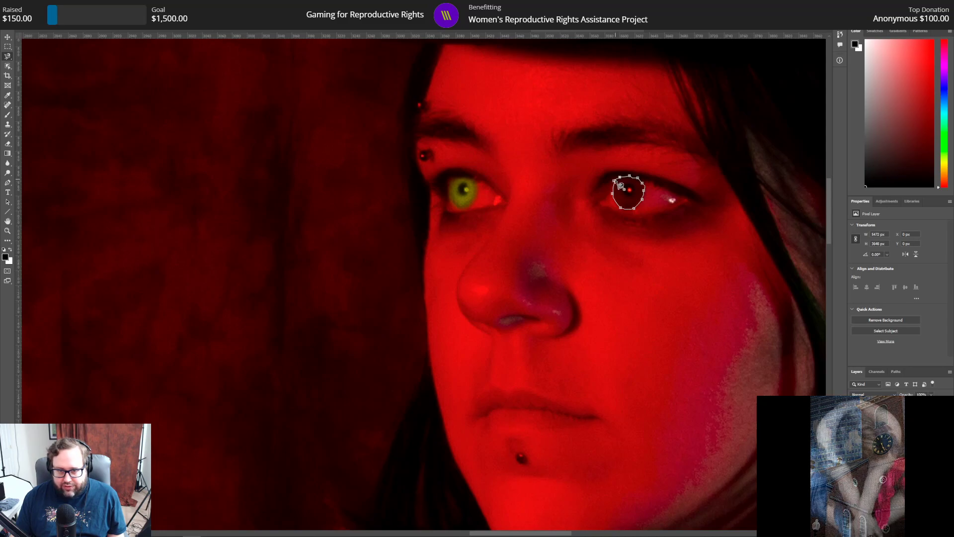
pyautogui.click(620, 177)
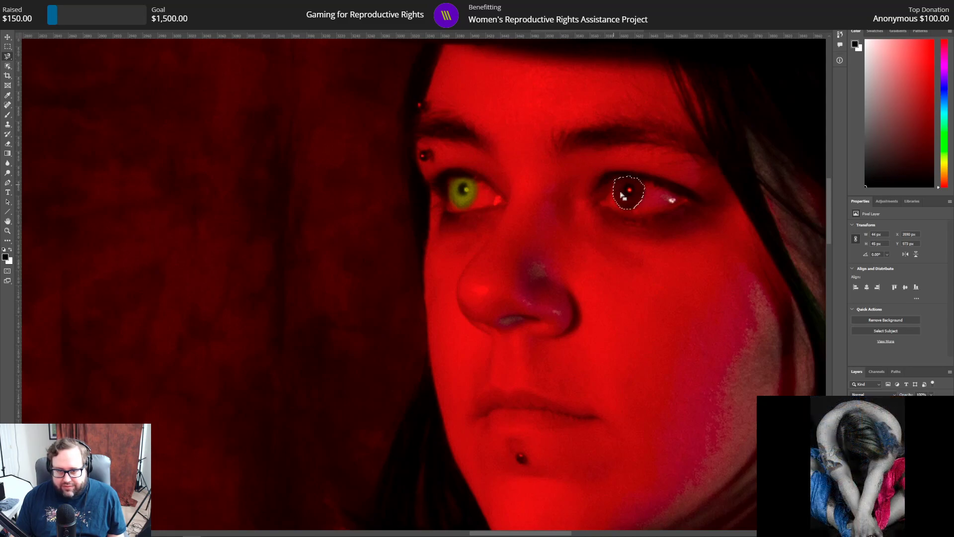
# Step: Refine the second iris selection with radius 3 px, smooth 3 and feather 3 px, and copy it to its own layer
pyautogui.hotkey('ctrl', 'alt', 'r')
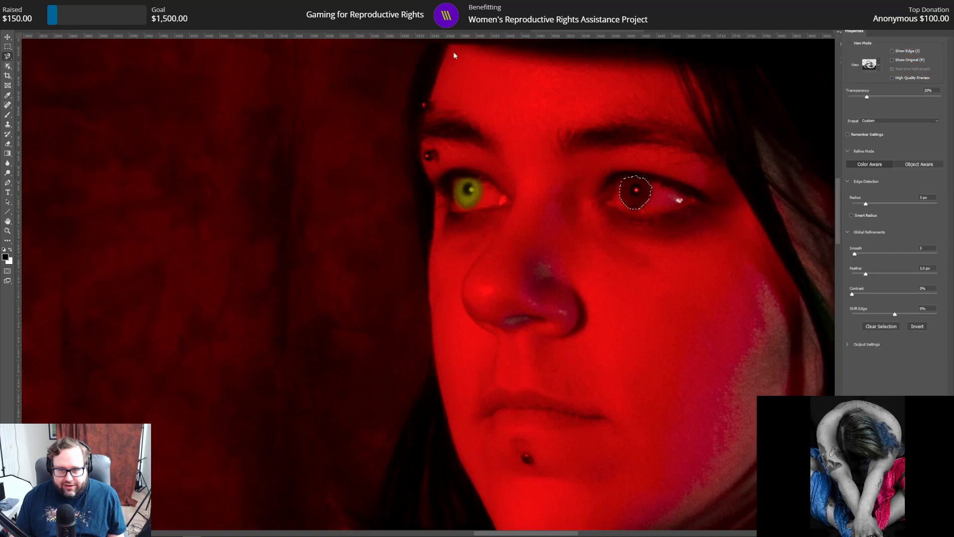
pyautogui.moveTo(933, 197); pyautogui.dragTo(889, 193)
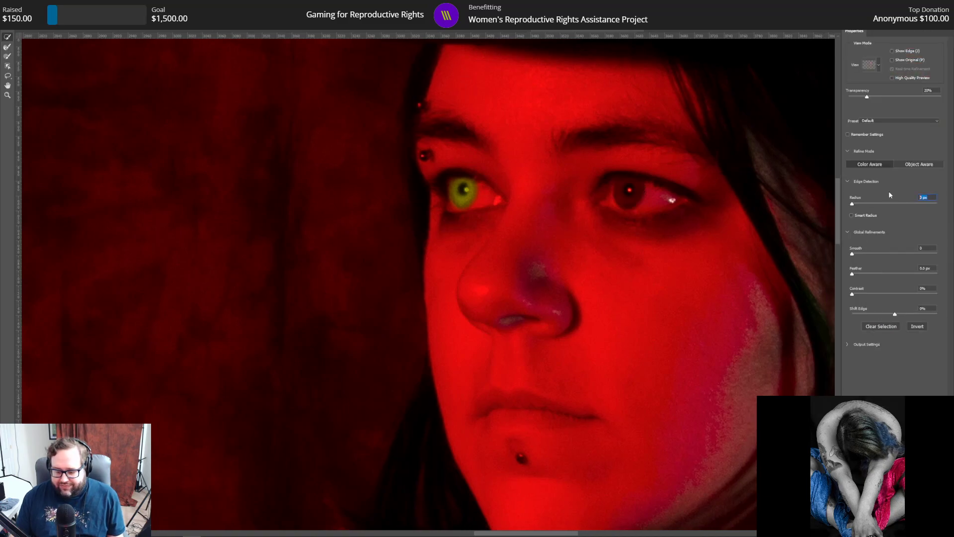
pyautogui.write('3')
pyautogui.press('Tab')
pyautogui.write('3')
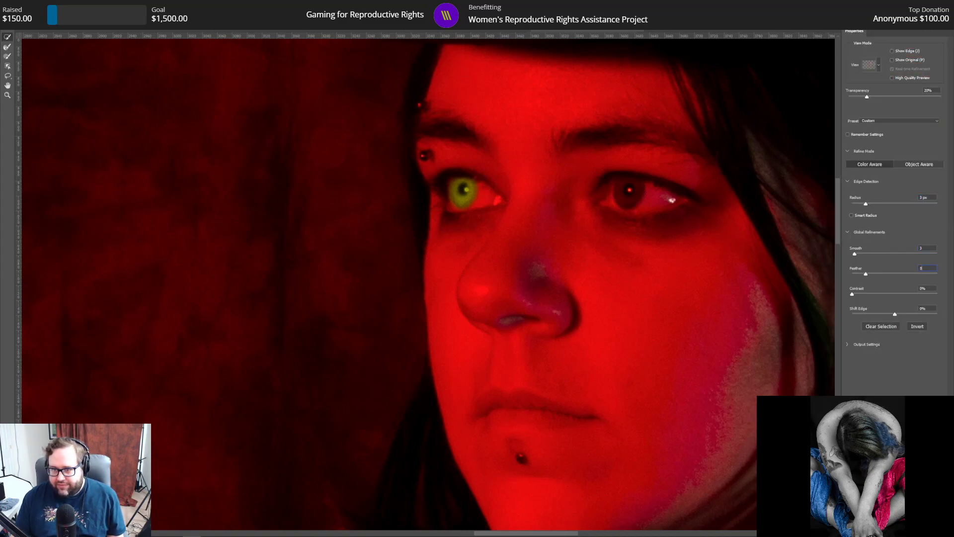
pyautogui.press('Return')
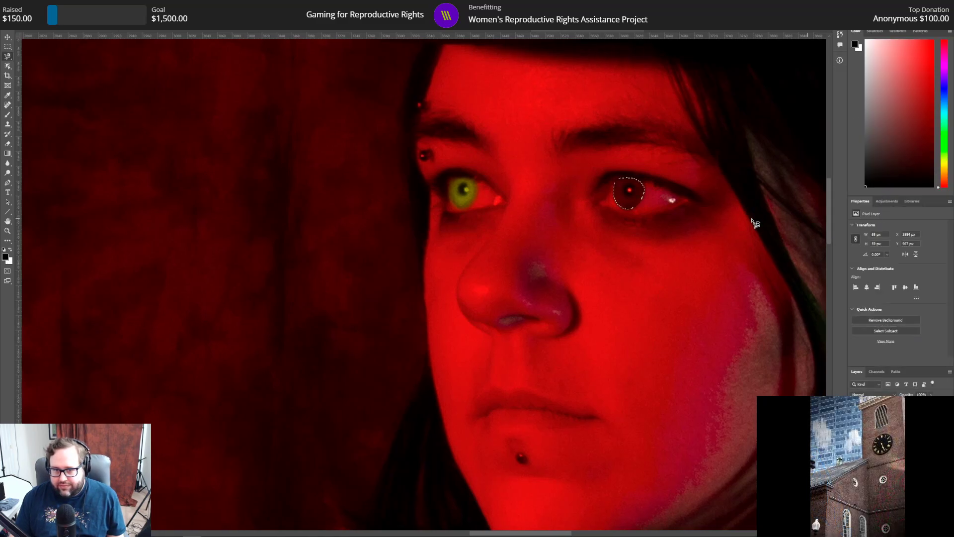
pyautogui.rightClick(630, 192)
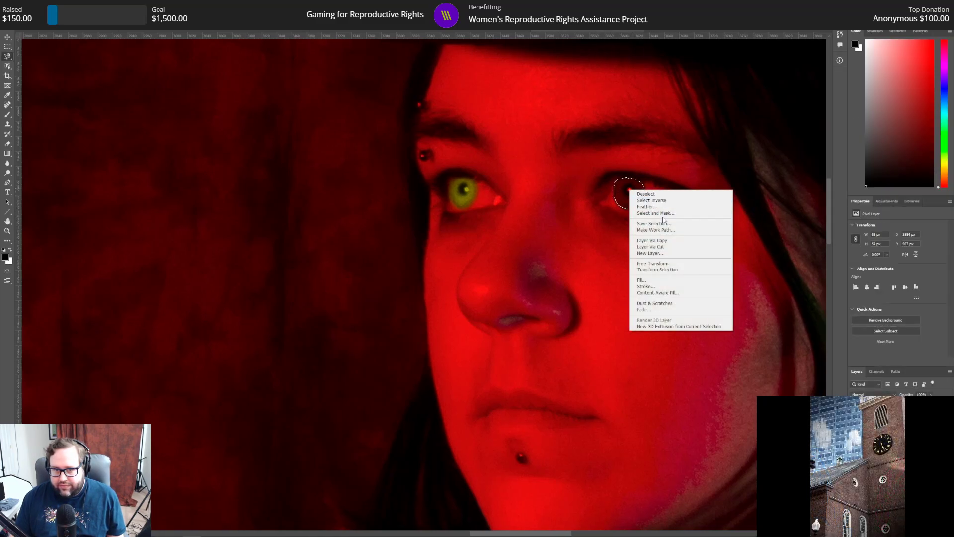
pyautogui.click(669, 241)
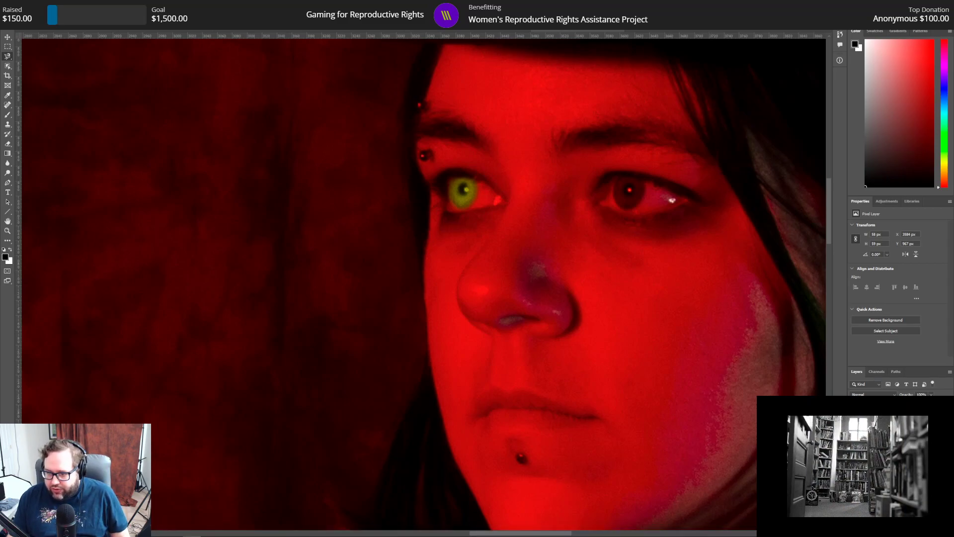
# Step: Add a Curves adjustment clipped to the second iris copy, with a point at input 62 and output 196
pyautogui.click(885, 202)
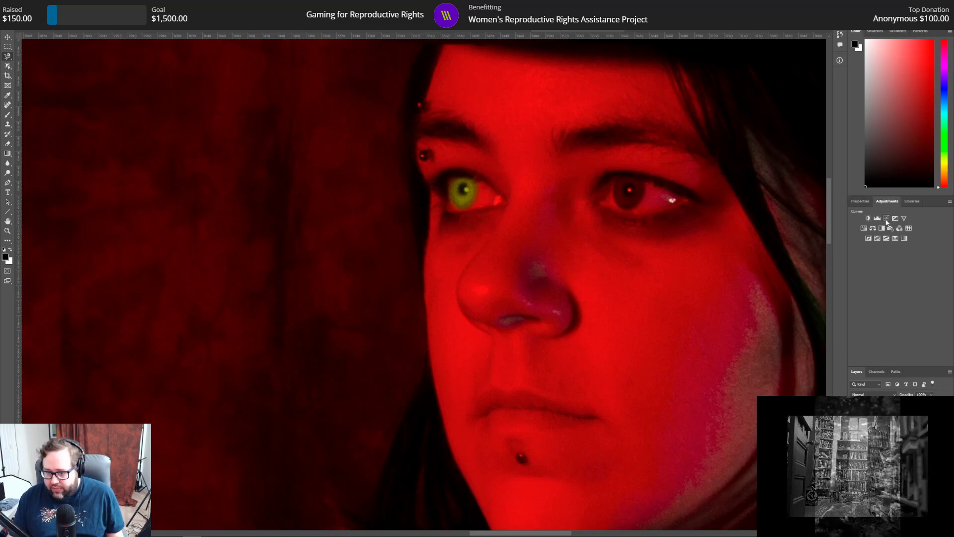
pyautogui.click(887, 220)
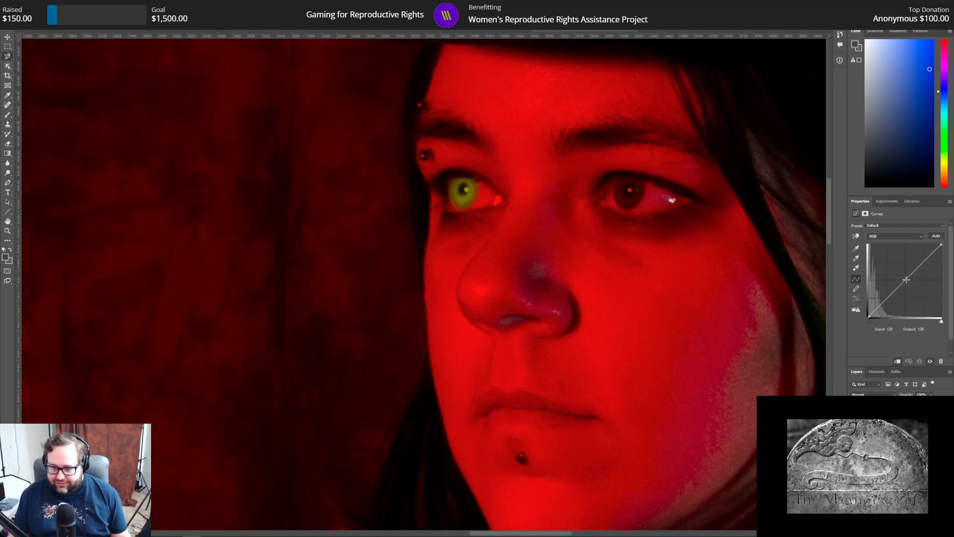
pyautogui.moveTo(906, 280); pyautogui.dragTo(899, 266)
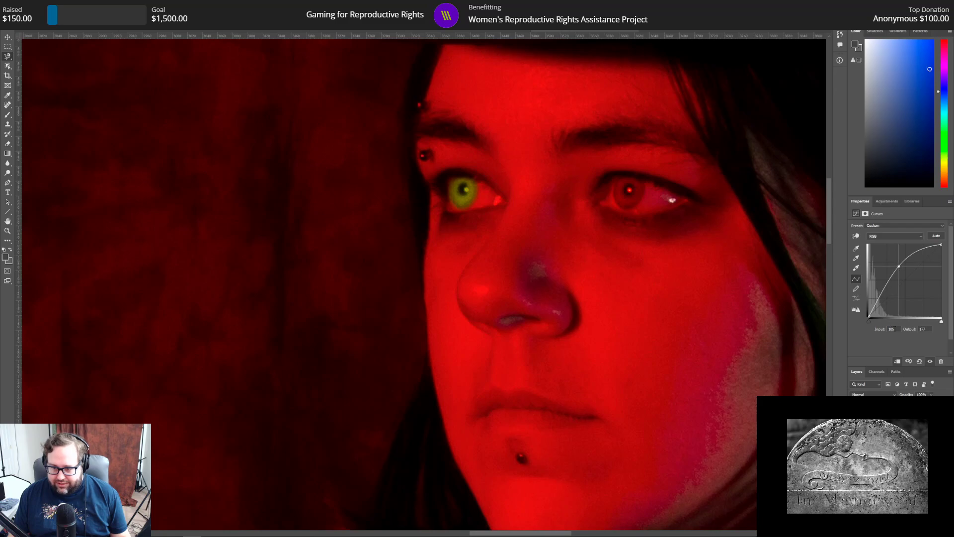
pyautogui.write('62')
pyautogui.press('Tab')
pyautogui.write('196')
pyautogui.press('Return')
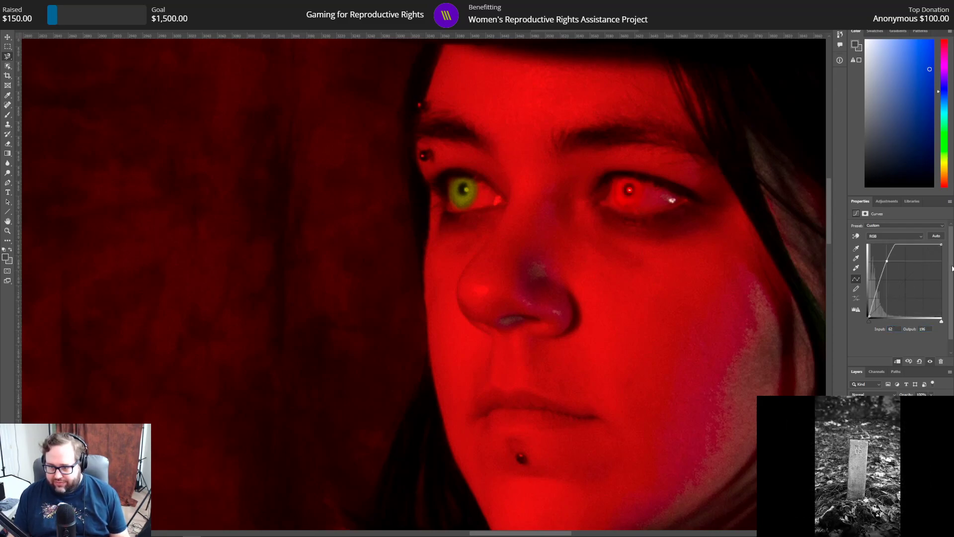
# Step: Turn the second iris copy green using a clipped Hue/Saturation adjustment with hue +59 and lightness -37
pyautogui.click(891, 201)
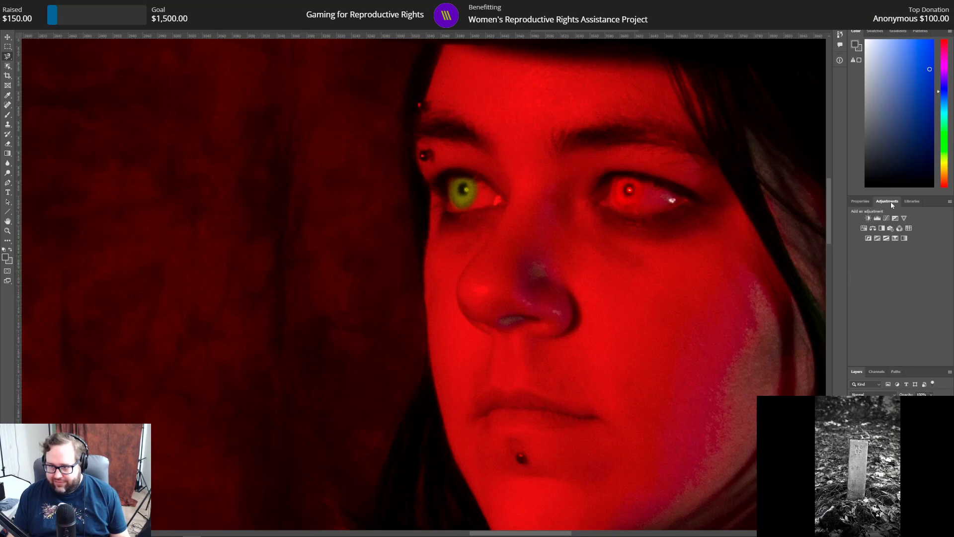
pyautogui.click(865, 229)
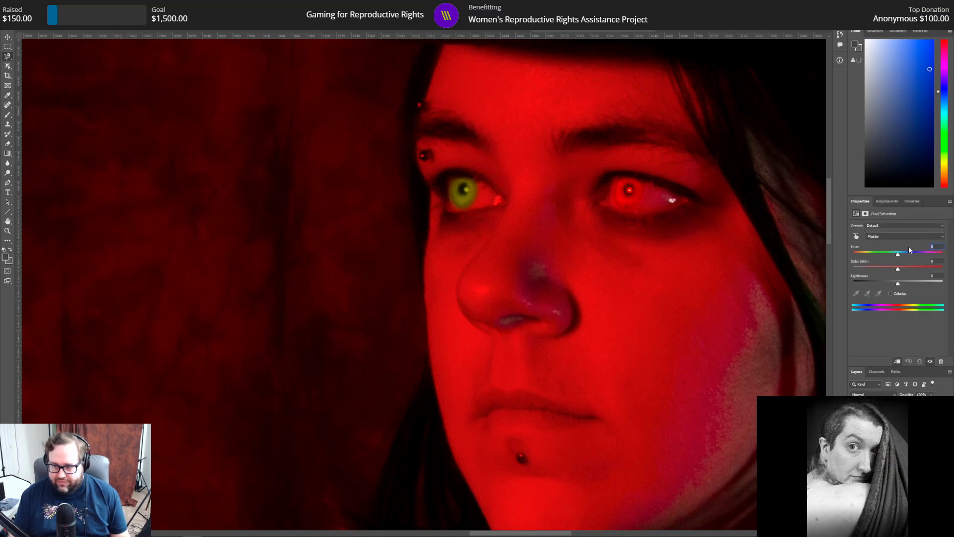
pyautogui.write('59')
pyautogui.press('Tab')
pyautogui.press('Tab')
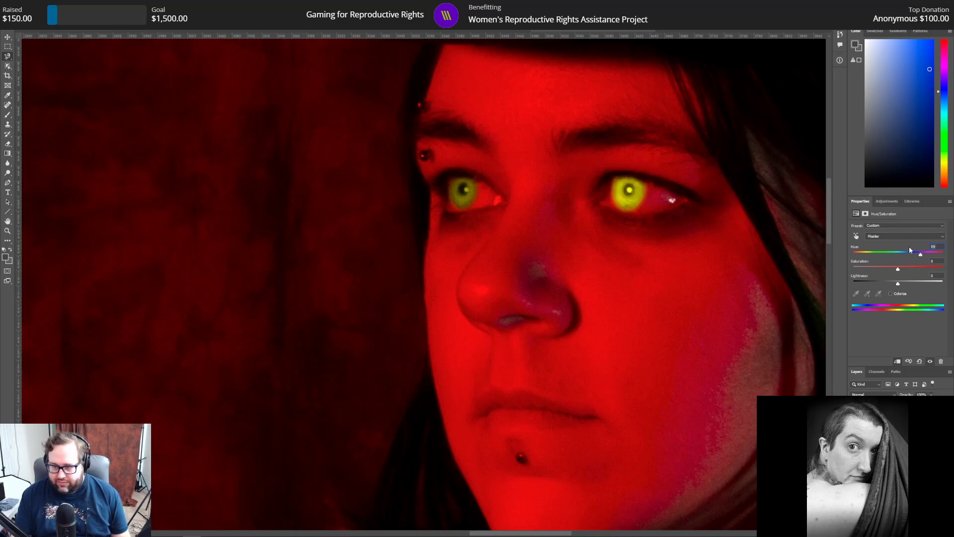
pyautogui.write('-37')
pyautogui.press('Return')
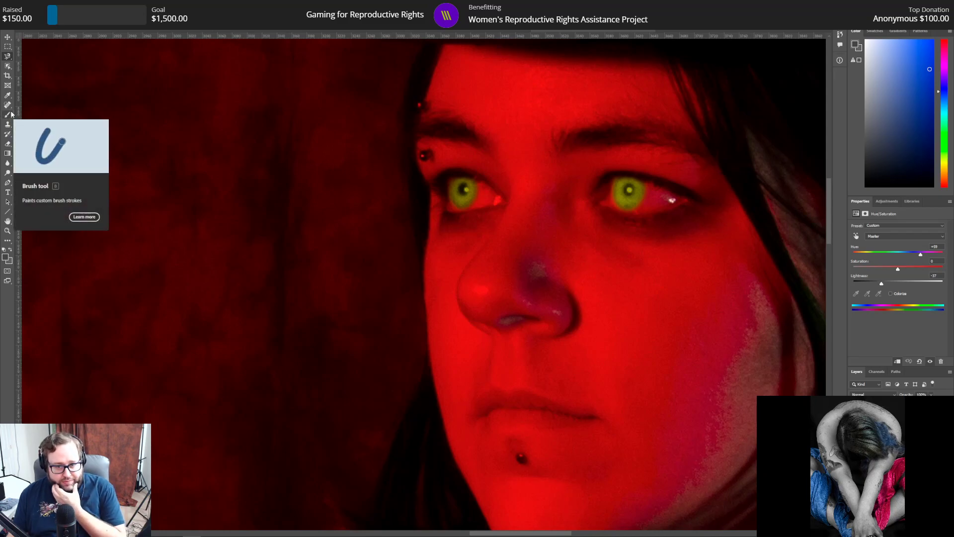
pyautogui.click(8, 144)
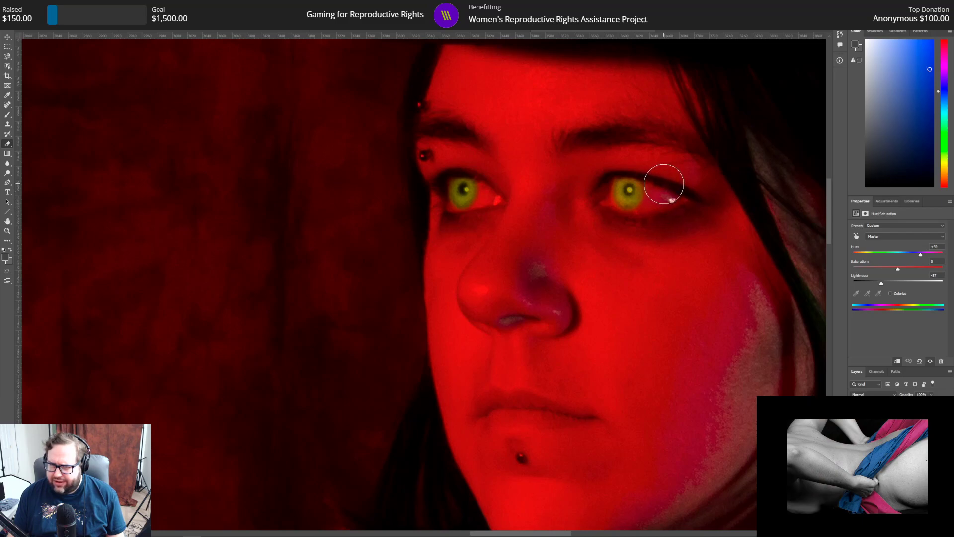
pyautogui.click(7, 115)
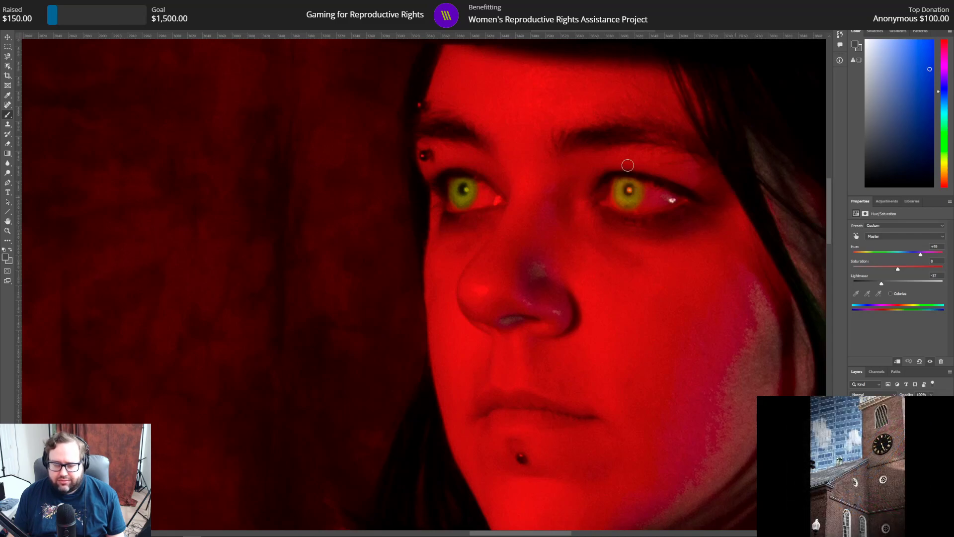
pyautogui.click(26, 5)
pyautogui.click(41, 16)
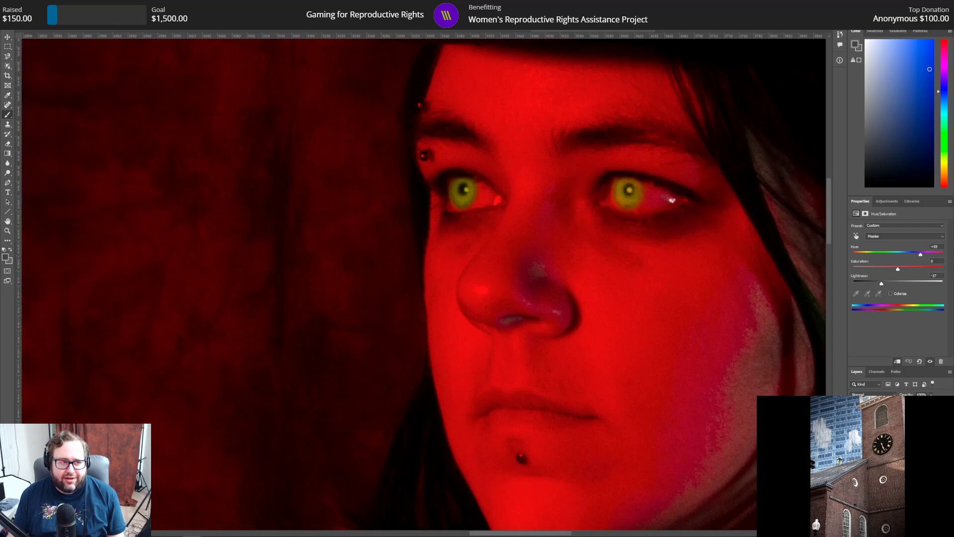
pyautogui.click(839, 35)
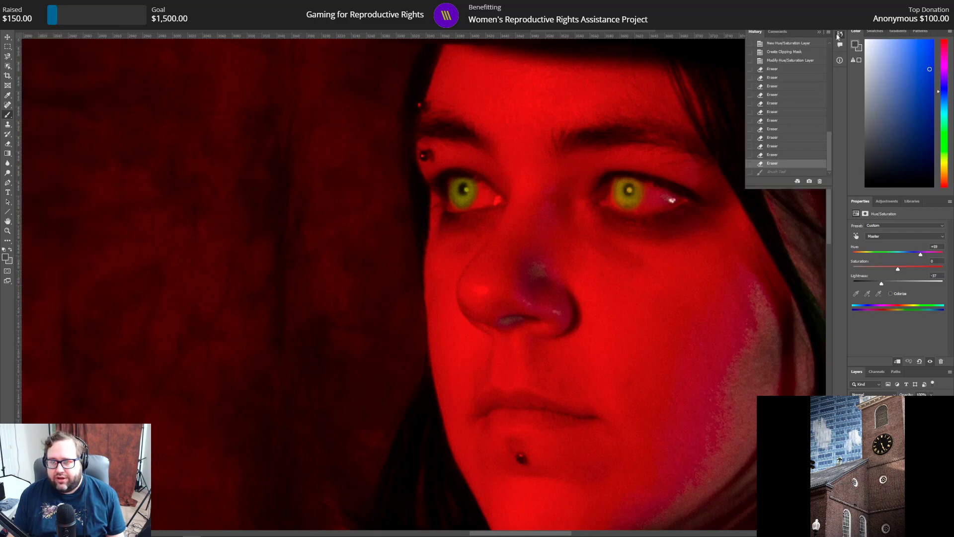
pyautogui.click(802, 72)
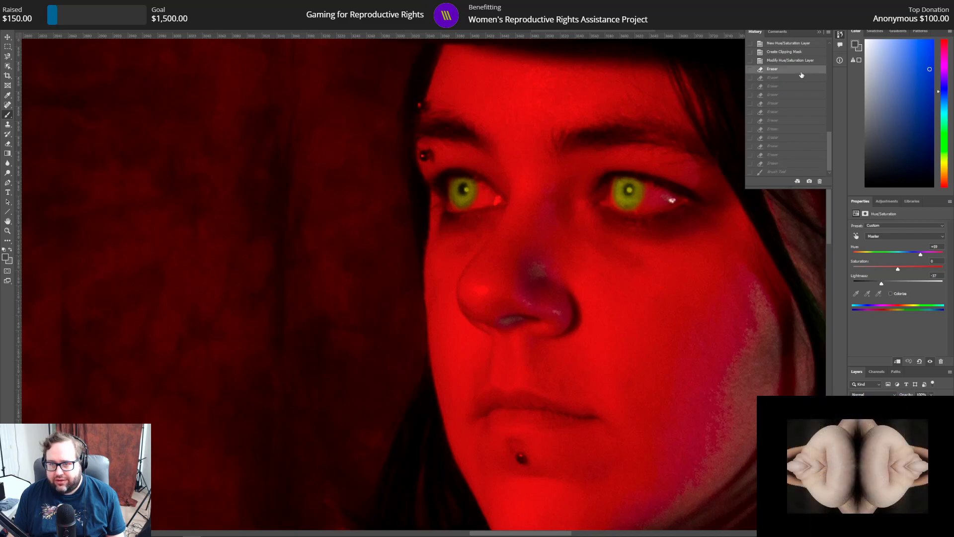
pyautogui.click(799, 62)
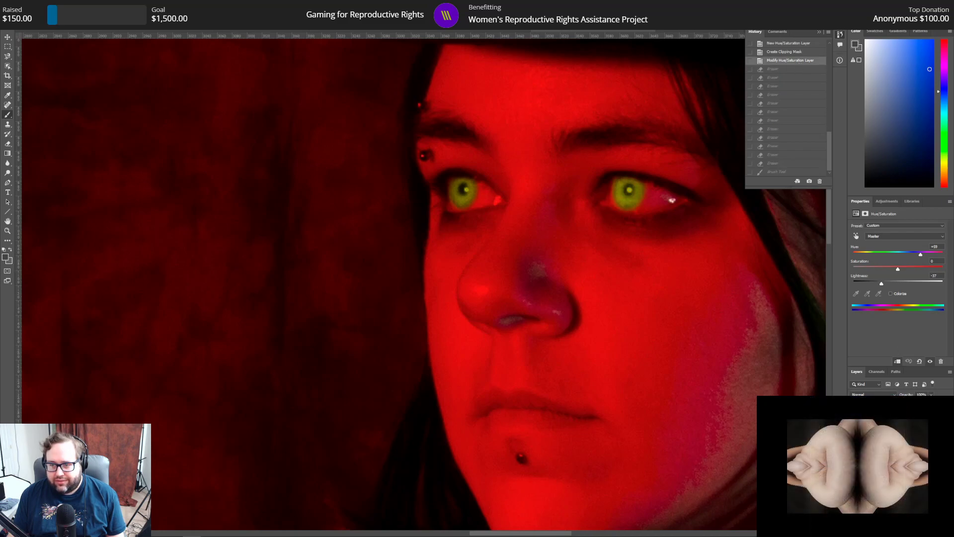
# Step: Clean up the edges of the second iris copy layer with the Eraser, and darken its pupil with a small black brush
pyautogui.click(895, 447)
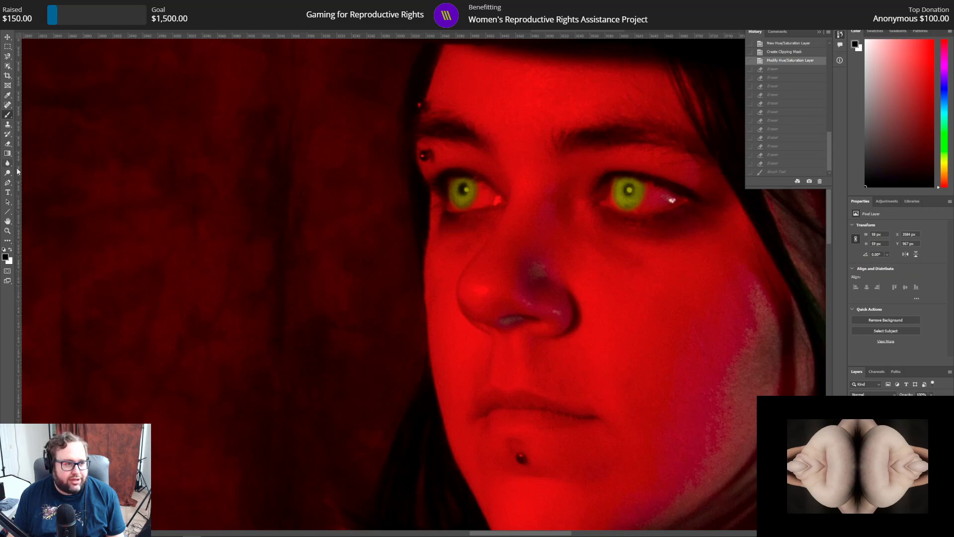
pyautogui.click(8, 143)
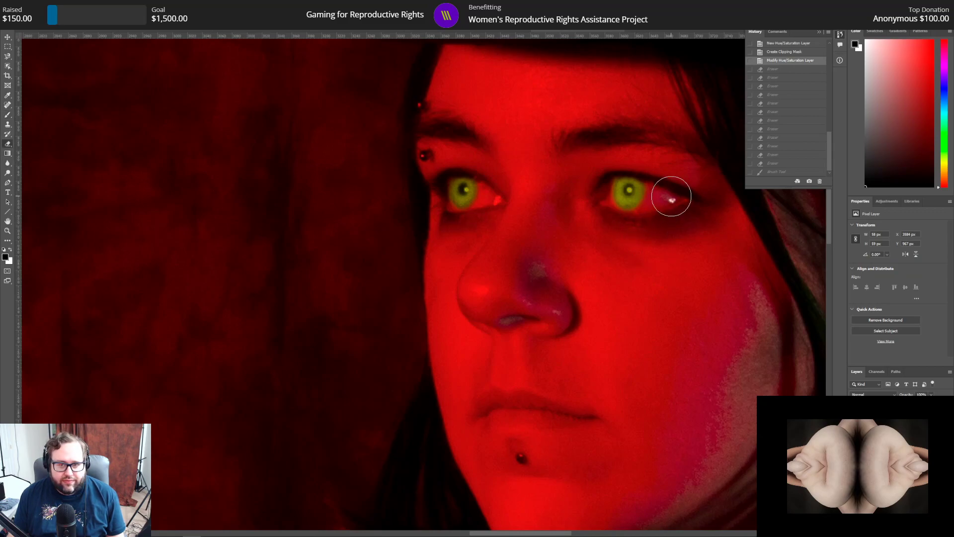
pyautogui.click(665, 196)
pyautogui.click(656, 175)
pyautogui.click(592, 175)
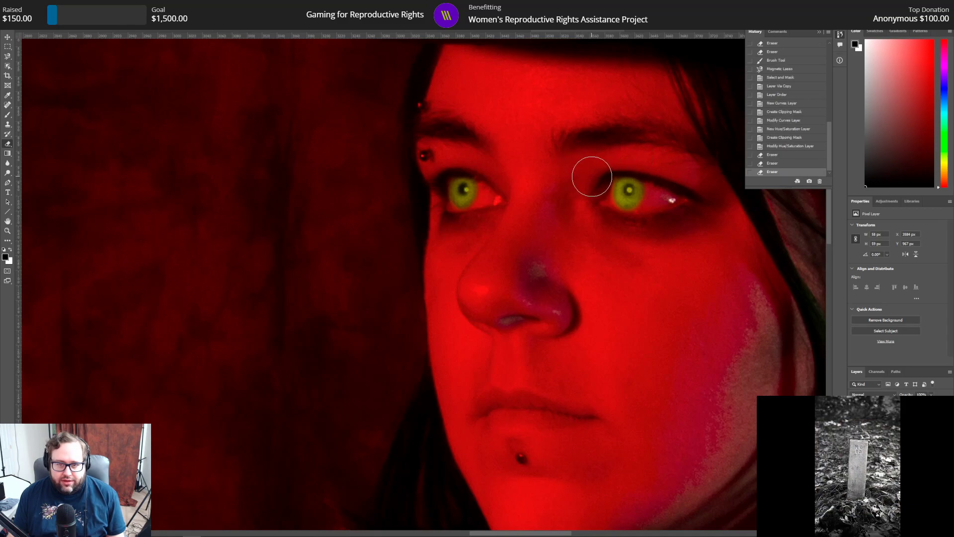
pyautogui.click(592, 179)
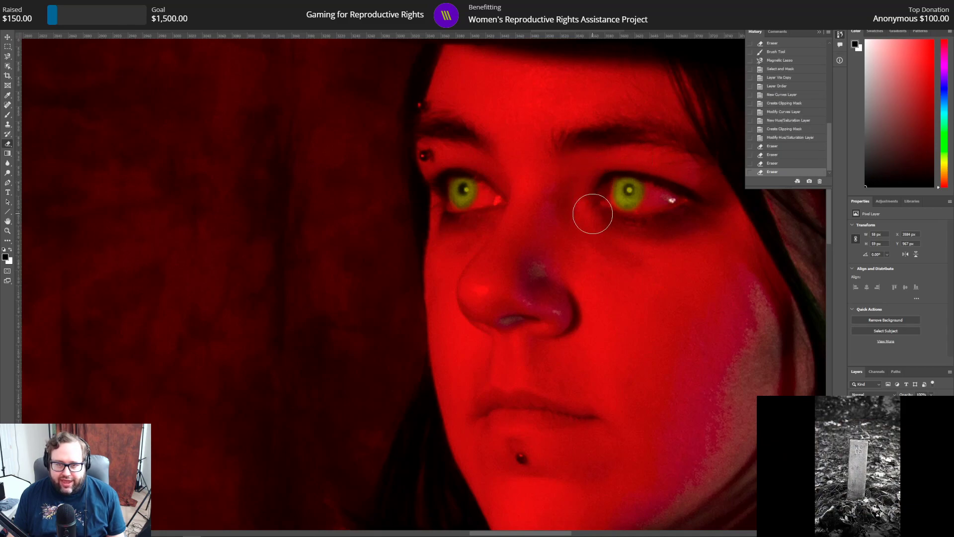
pyautogui.click(596, 205)
pyautogui.click(621, 230)
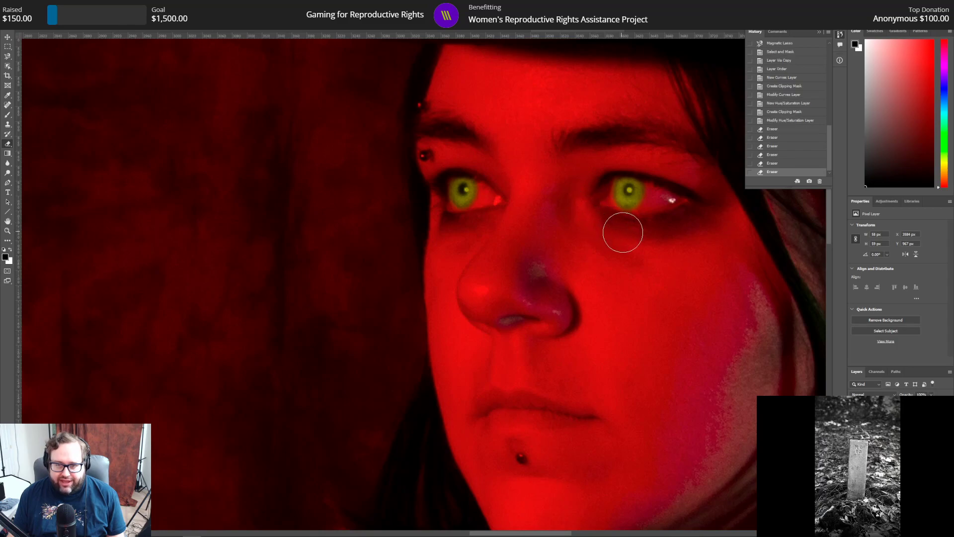
pyautogui.click(649, 227)
pyautogui.click(669, 199)
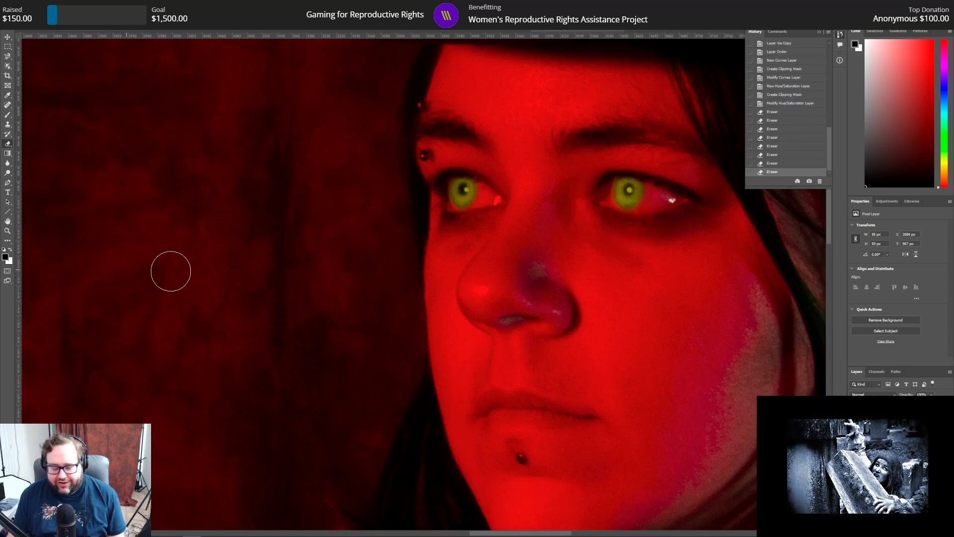
pyautogui.click(7, 114)
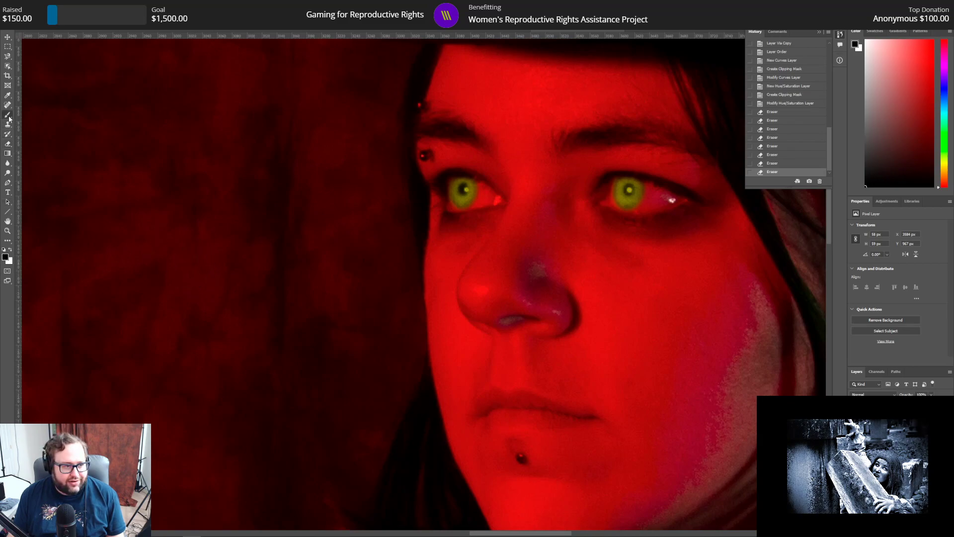
pyautogui.click(628, 189)
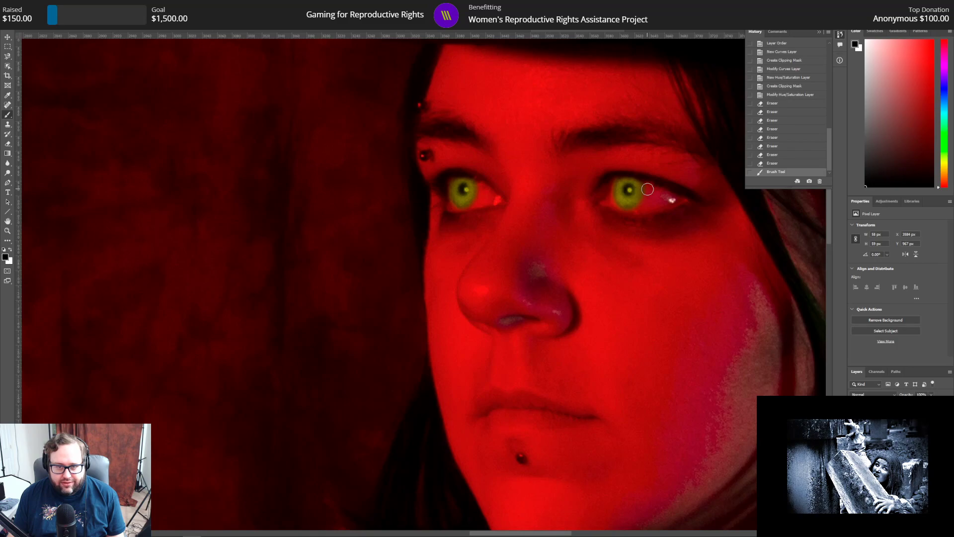
pyautogui.scroll(-2, 334, 298)
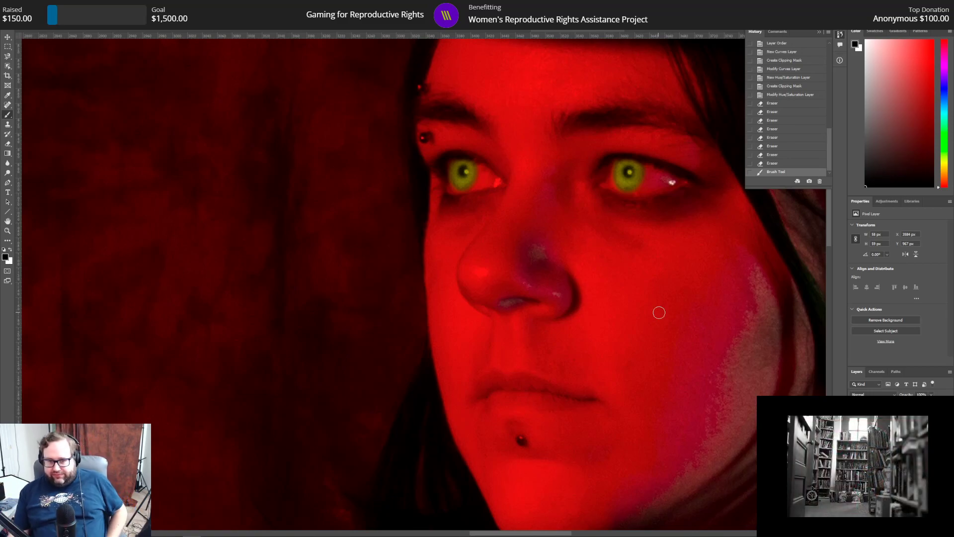
pyautogui.scroll(-5, 305, 351)
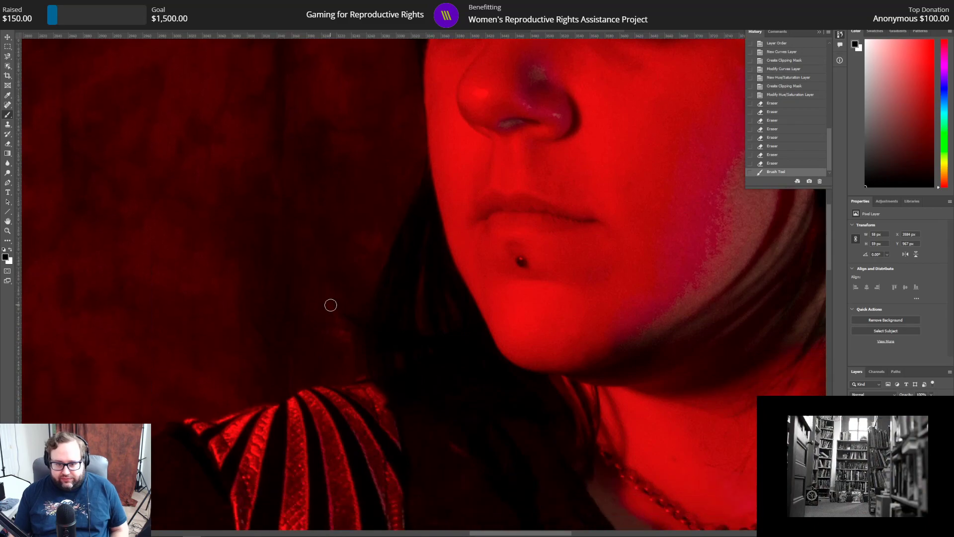
pyautogui.scroll(-7, 331, 305)
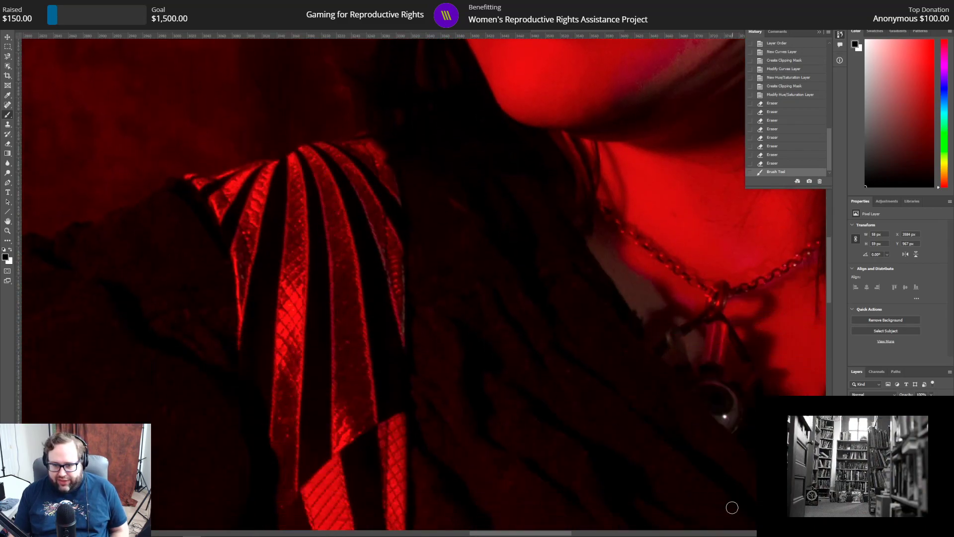
pyautogui.moveTo(483, 533); pyautogui.dragTo(520, 534)
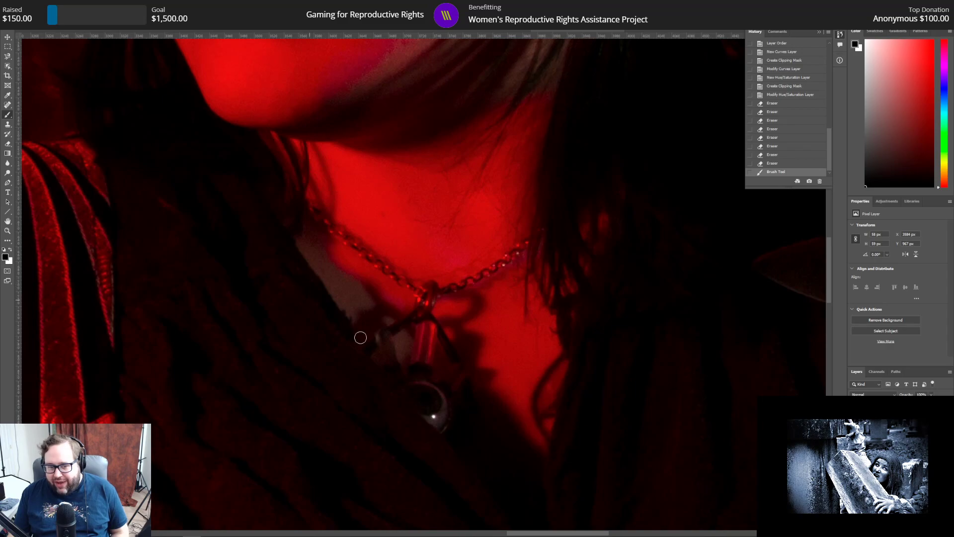
# Step: Outline the iris of the eyeball pendant on the necklace with the Magnetic Lasso
pyautogui.scroll(-1, 294, 370)
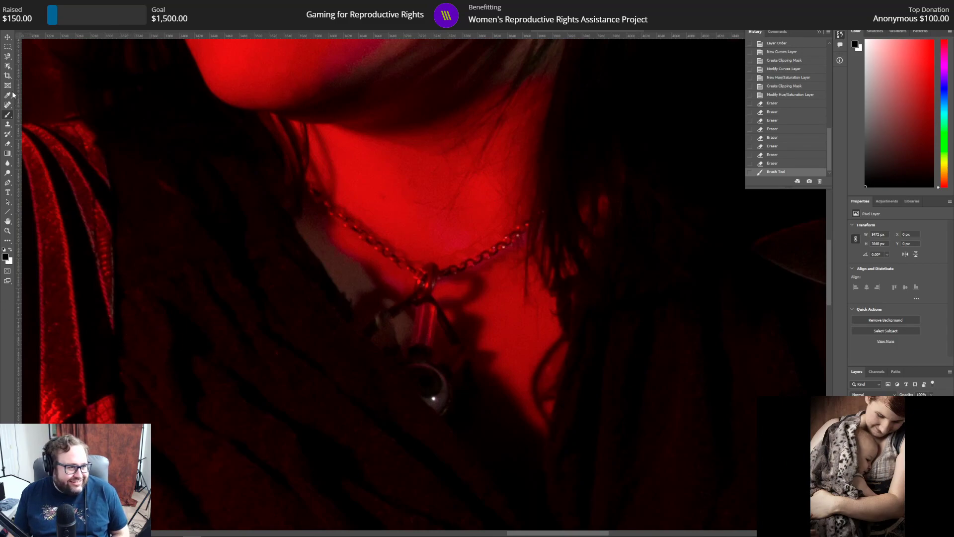
pyautogui.click(8, 56)
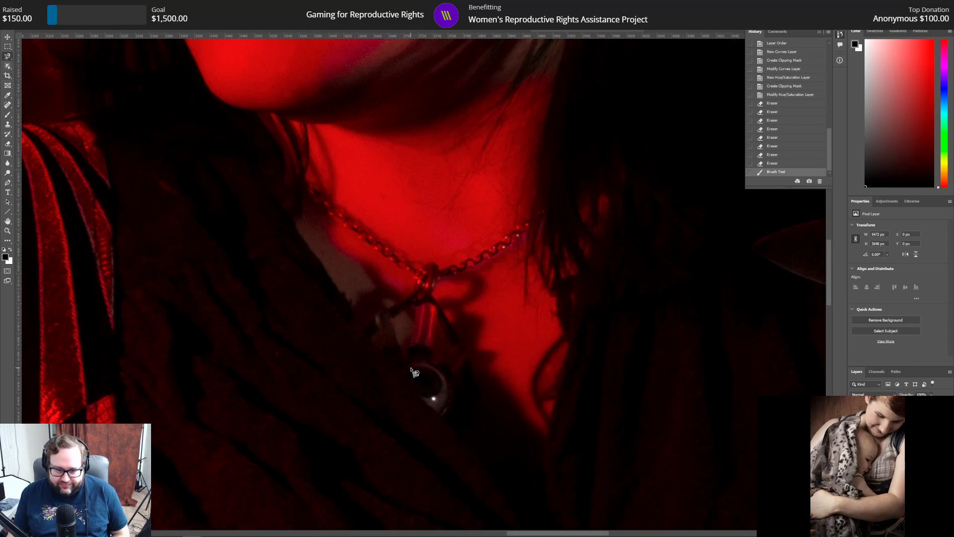
pyautogui.moveTo(407, 372)
pyautogui.mouseDown()
pyautogui.moveTo(431, 369)
pyautogui.moveTo(440, 398)
pyautogui.moveTo(425, 402)
pyautogui.moveTo(412, 385)
pyautogui.mouseUp()
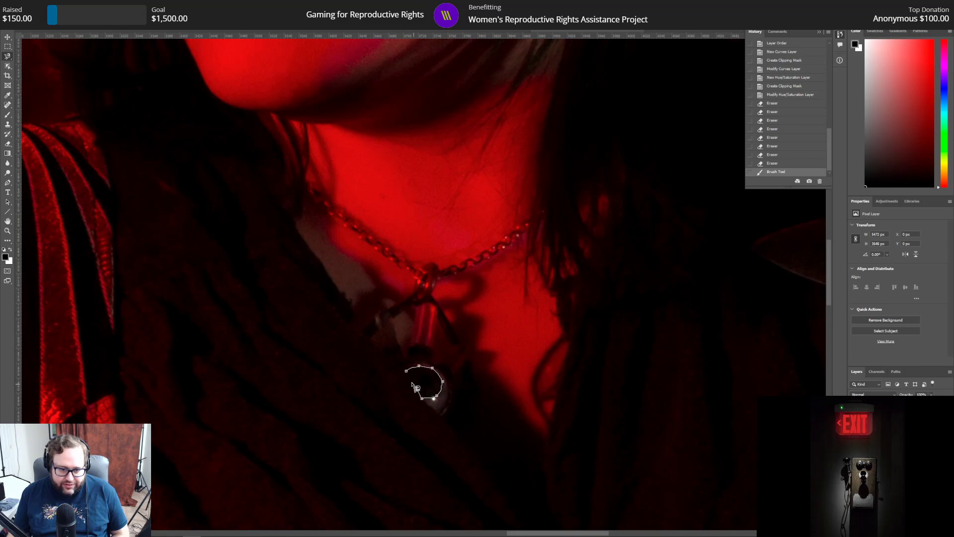
pyautogui.moveTo(415, 386); pyautogui.dragTo(407, 372)
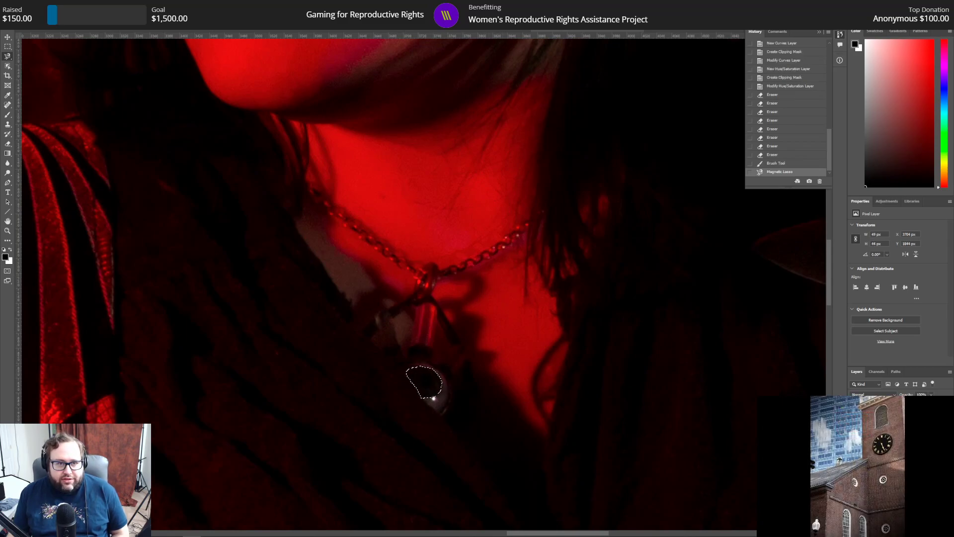
# Step: Refine the pendant iris selection with radius 3 px, smooth 3 and feather 3 px
pyautogui.hotkey('ctrl', 'alt', 'r')
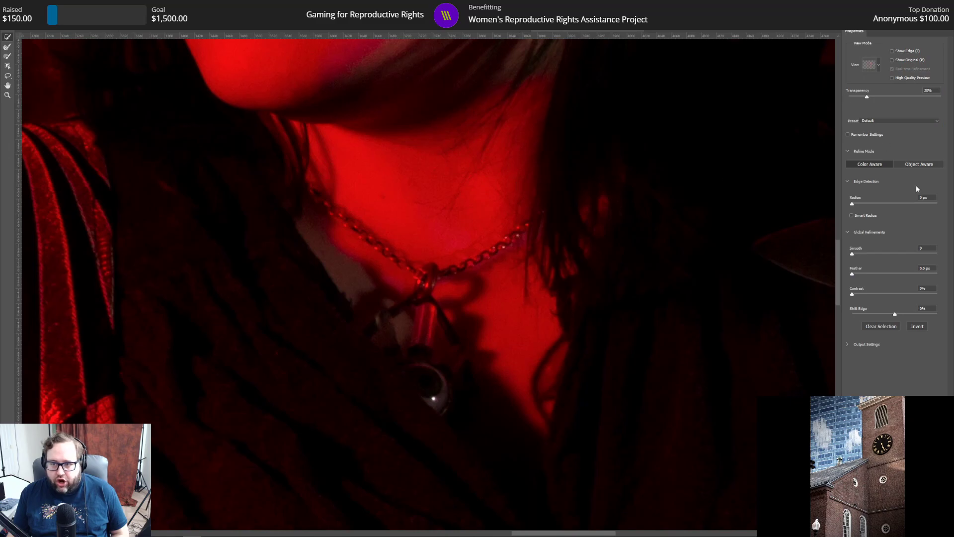
pyautogui.moveTo(931, 198); pyautogui.dragTo(892, 193)
pyautogui.write('3')
pyautogui.press('Tab')
pyautogui.write('3')
pyautogui.press('Tab')
pyautogui.write('3')
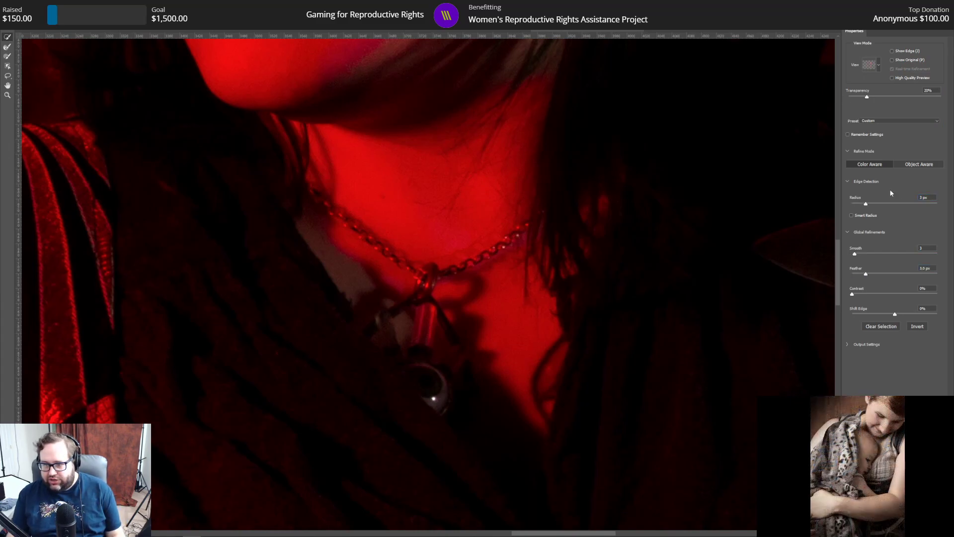
pyautogui.press('Return')
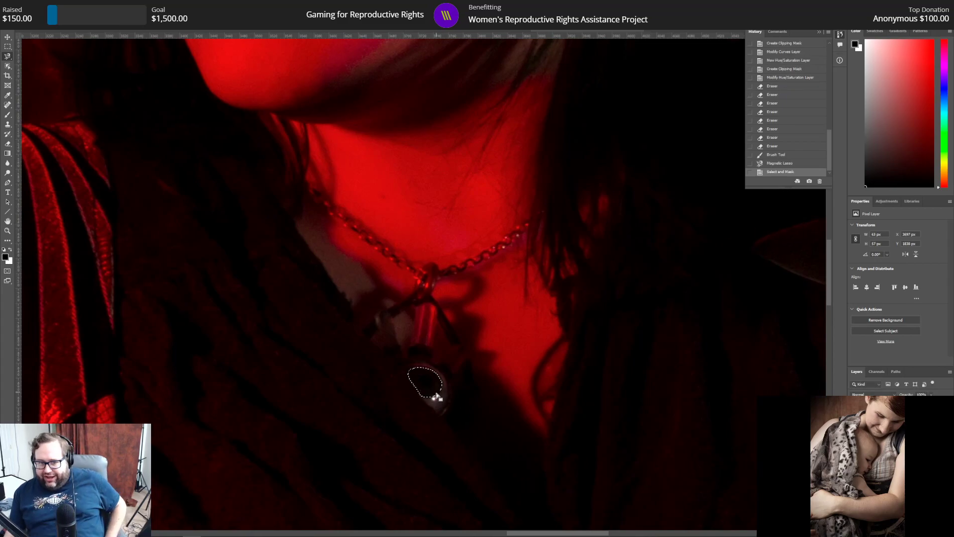
# Step: Copy the selected pendant iris to its own layer and move that layer up in the layer order
pyautogui.rightClick(427, 387)
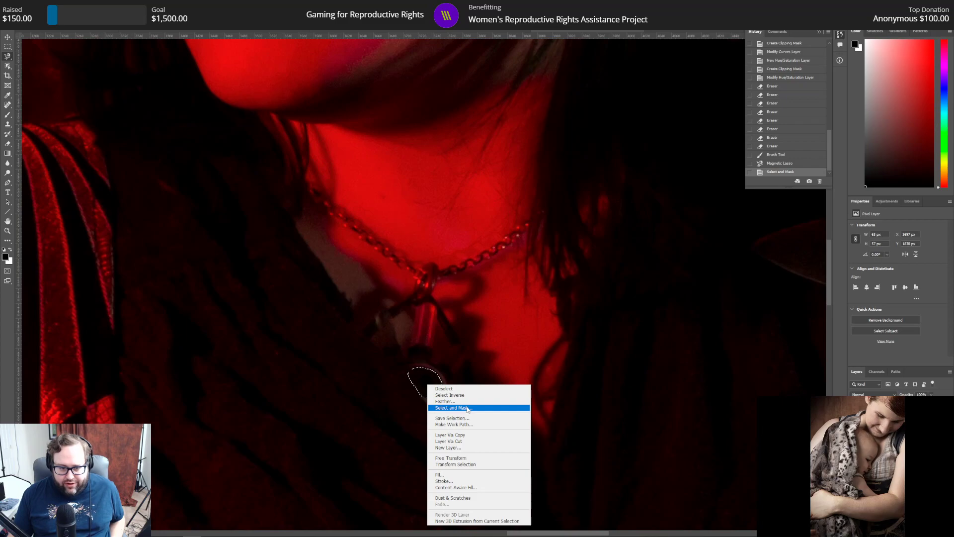
pyautogui.click(449, 435)
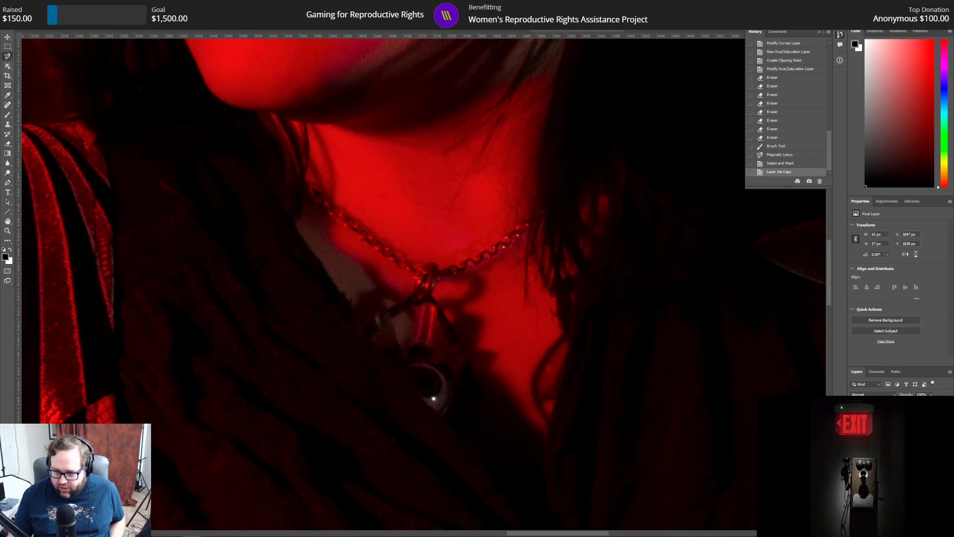
pyautogui.hotkey('ctrl', ']')
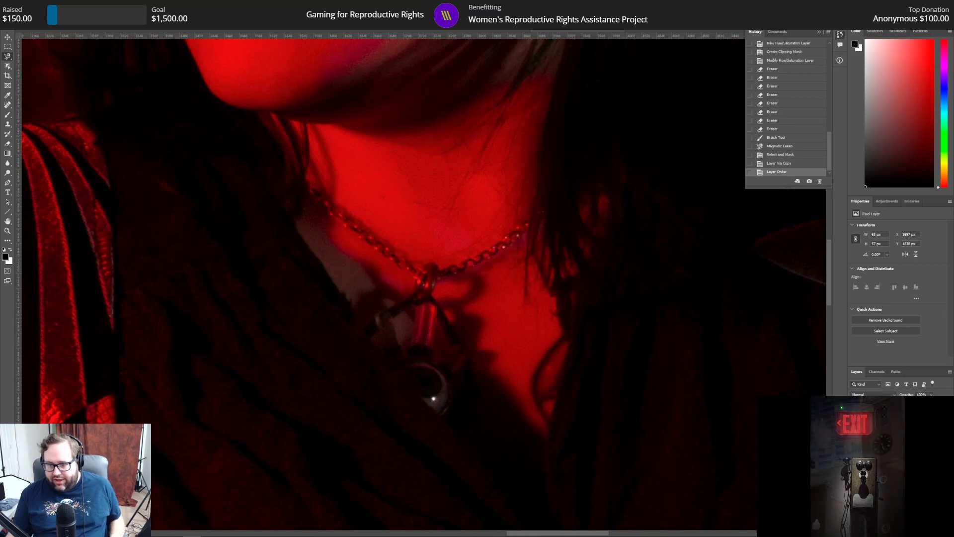
# Step: Add a Curves adjustment clipped to the pendant iris copy, with a point at input 62 and output 196
pyautogui.click(888, 201)
pyautogui.click(886, 218)
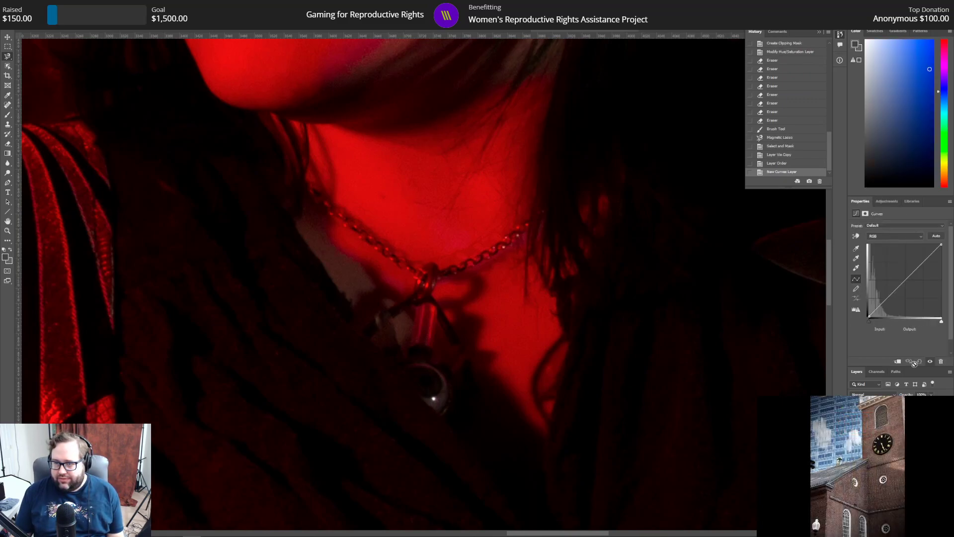
pyautogui.hotkey('ctrl', 'alt', 'g')
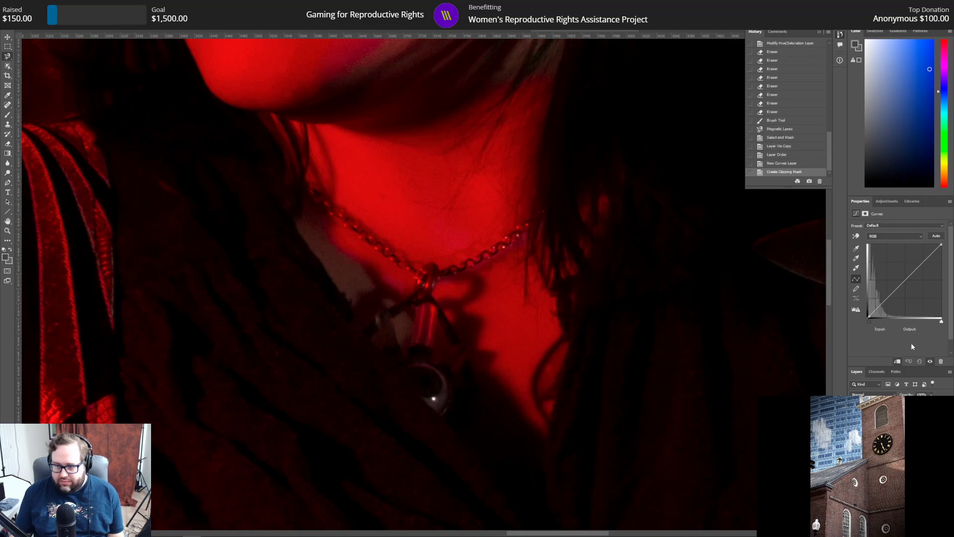
pyautogui.click(906, 279)
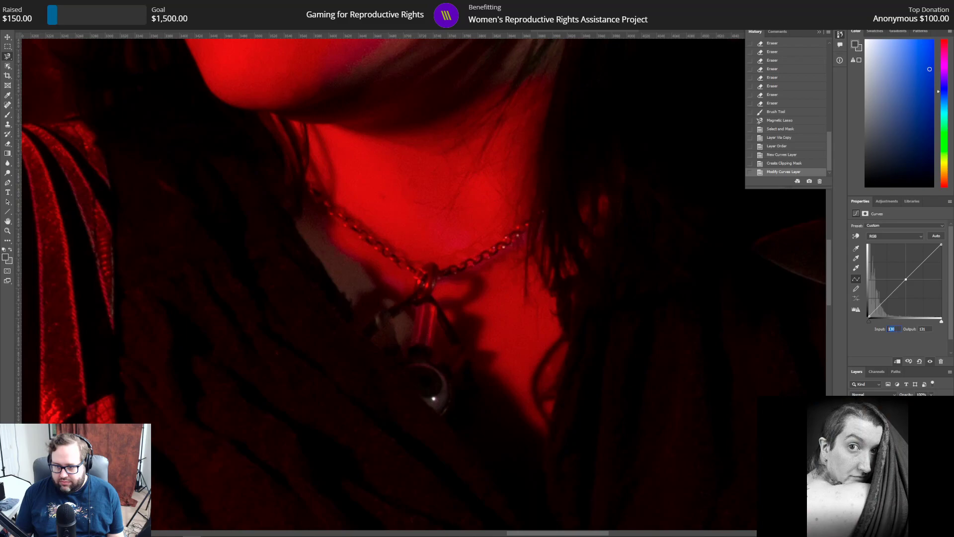
pyautogui.write('62')
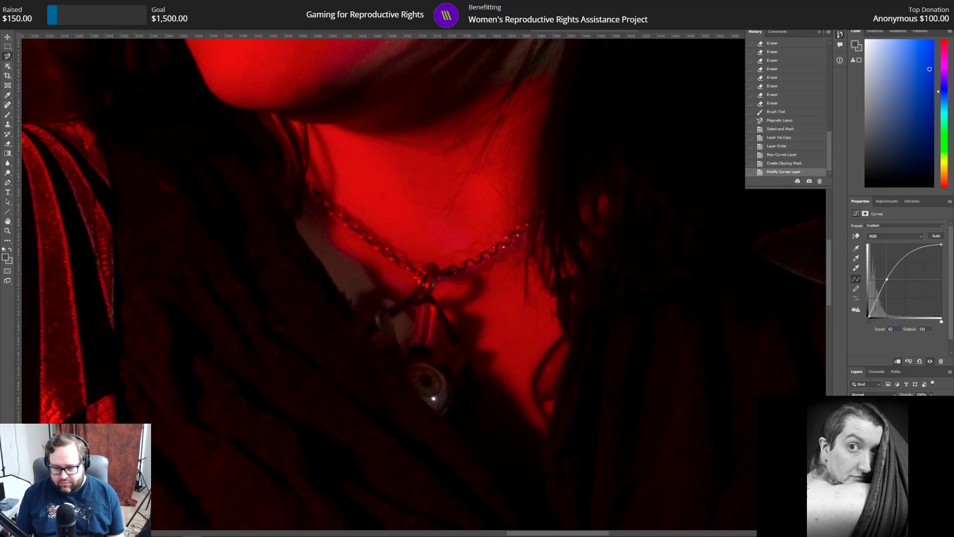
pyautogui.write('196')
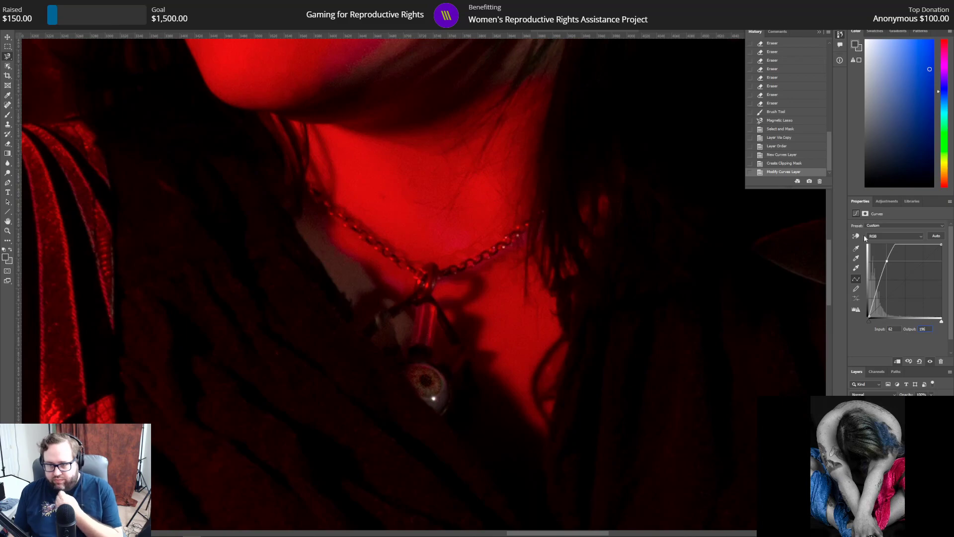
# Step: Turn the pendant iris copy green using a clipped Hue/Saturation adjustment with hue +90 and lightness -37
pyautogui.click(885, 201)
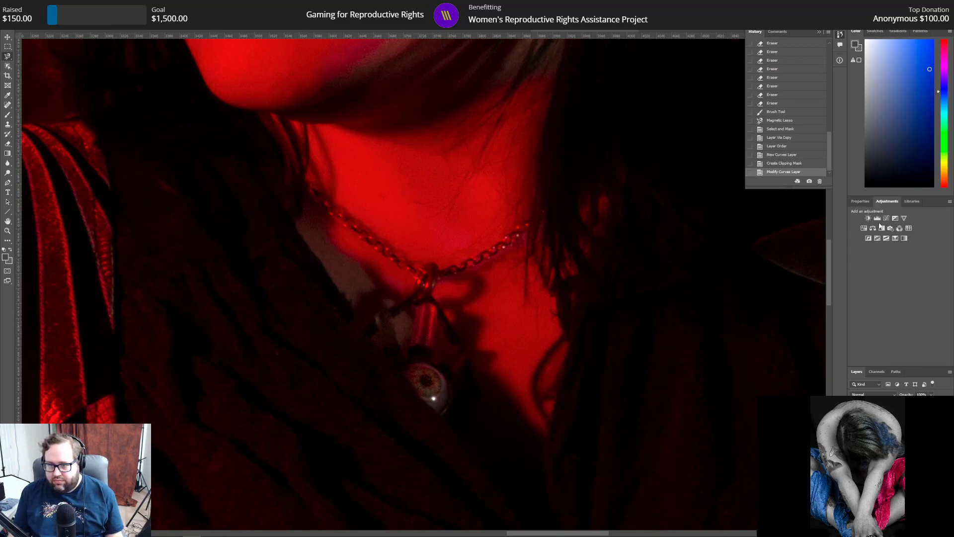
pyautogui.click(864, 229)
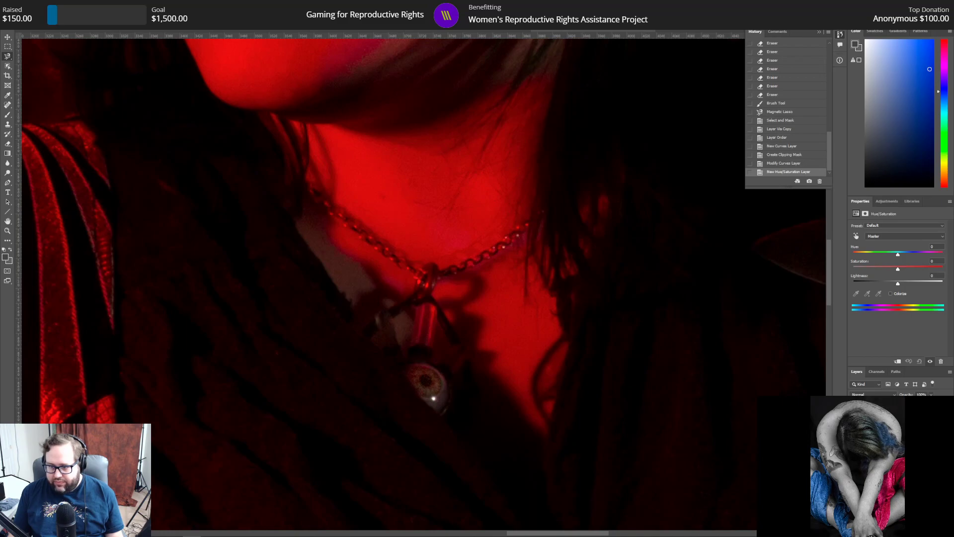
pyautogui.hotkey('ctrl', 'alt', 'g')
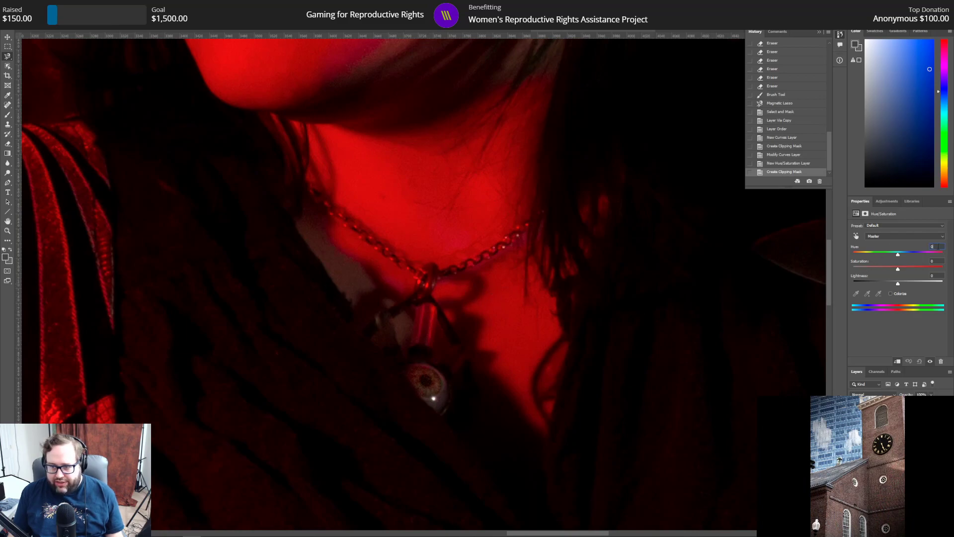
pyautogui.write('90')
pyautogui.write('-37')
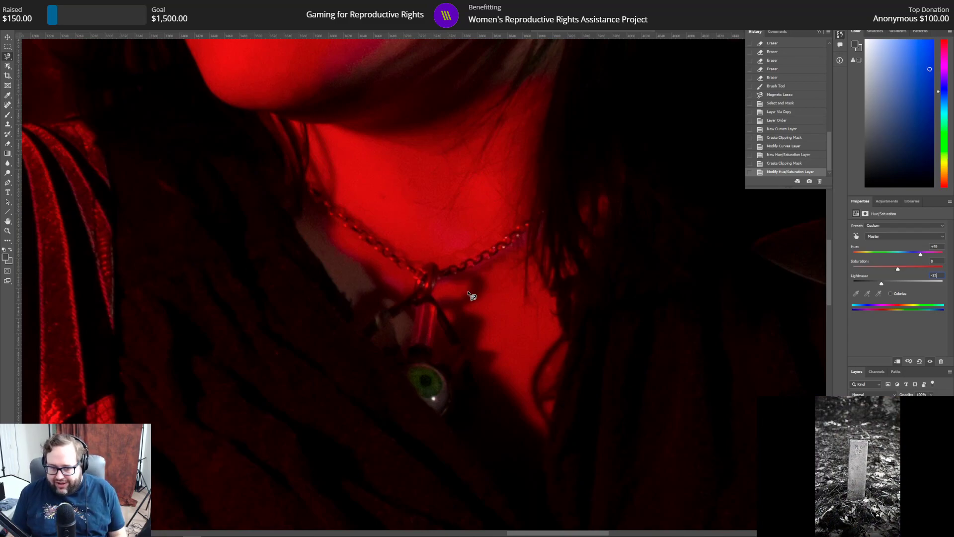
# Step: Clean up the edges of the pendant iris copy layer with the Eraser, and darken its pupil with a small black brush
pyautogui.click(9, 145)
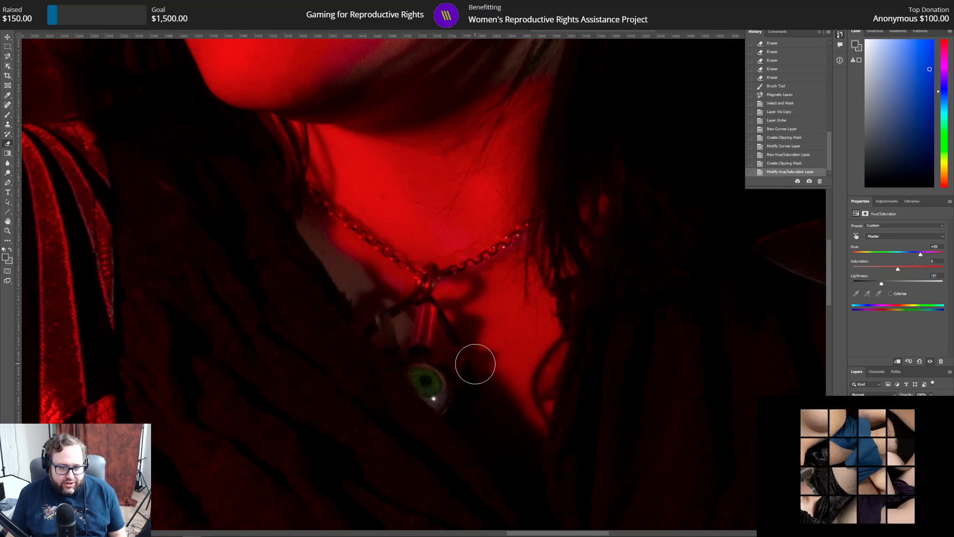
pyautogui.click(895, 447)
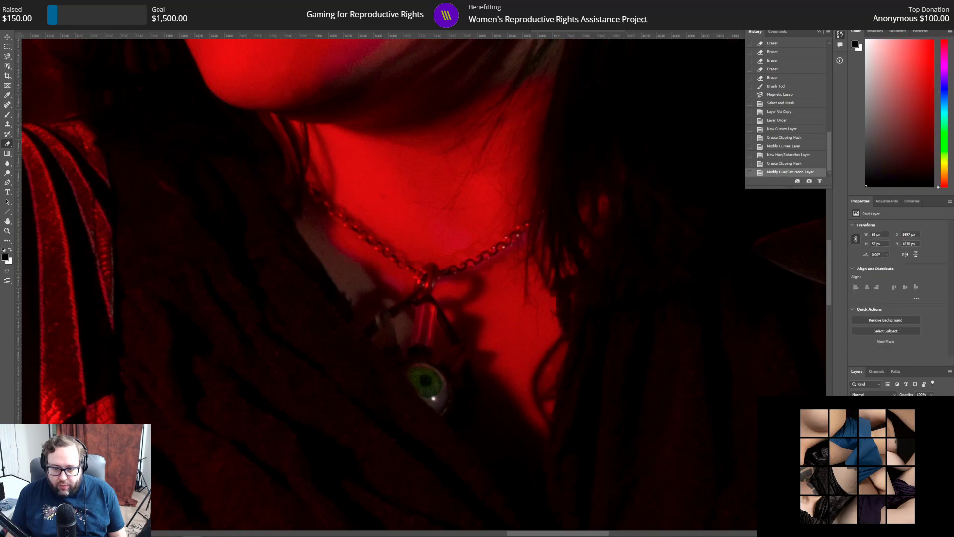
pyautogui.click(465, 378)
pyautogui.click(466, 392)
pyautogui.click(463, 398)
pyautogui.moveTo(440, 348); pyautogui.dragTo(409, 347)
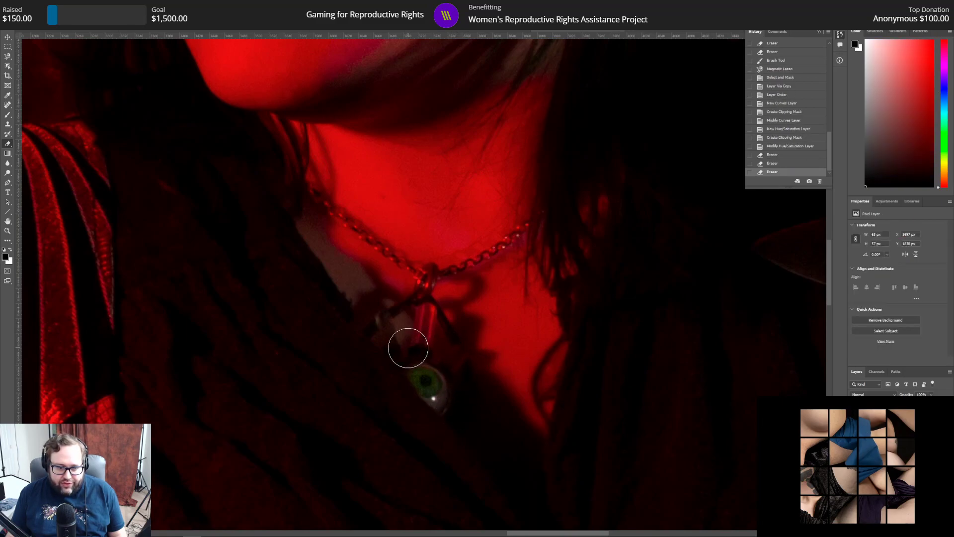
pyautogui.click(422, 345)
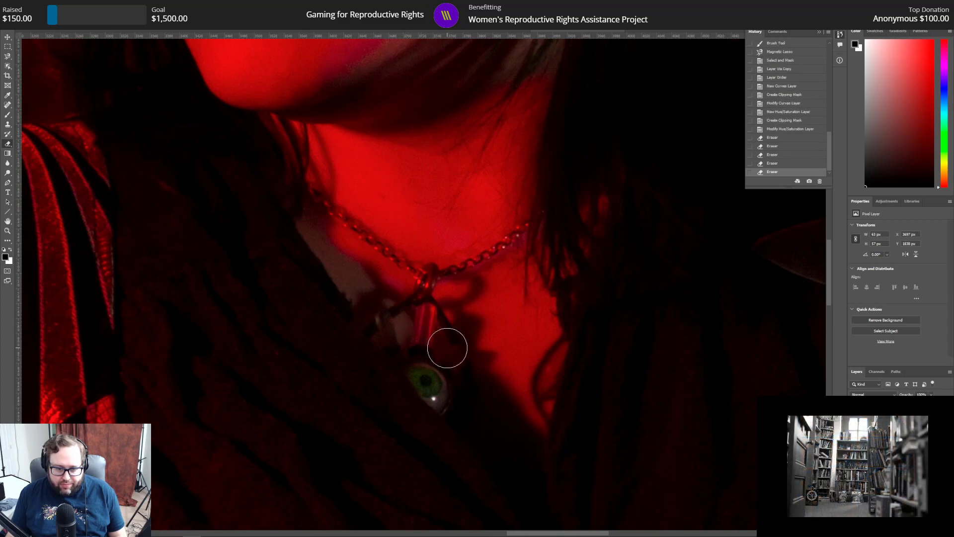
pyautogui.click(453, 360)
pyautogui.click(461, 373)
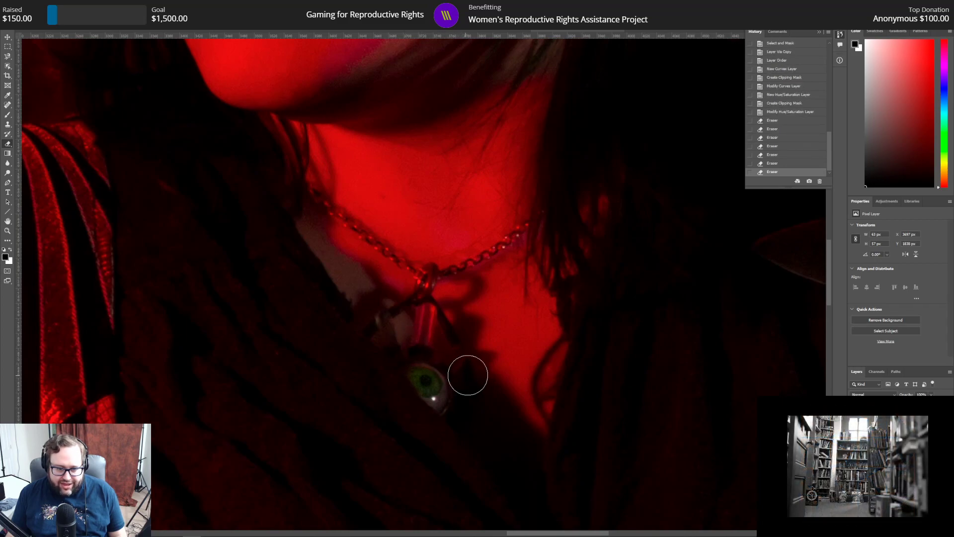
pyautogui.click(8, 114)
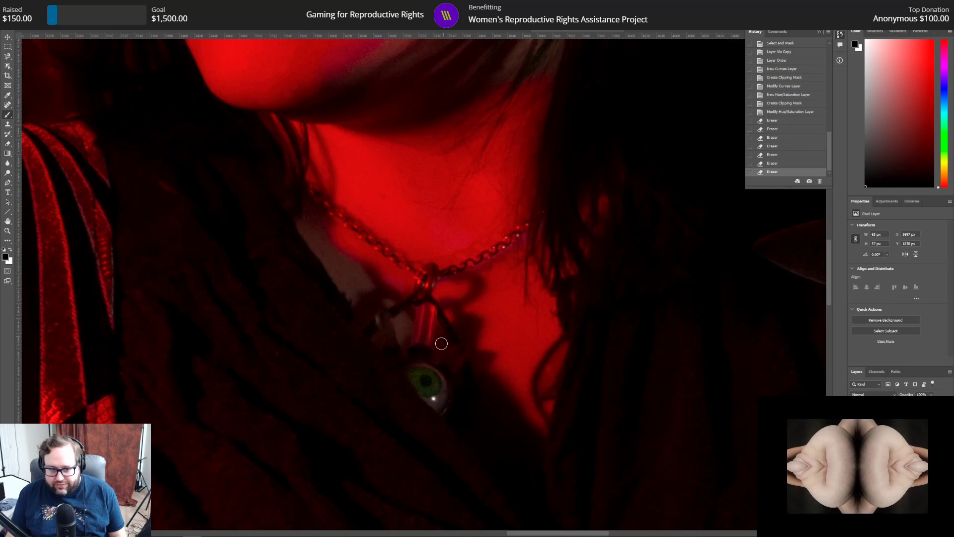
pyautogui.click(425, 381)
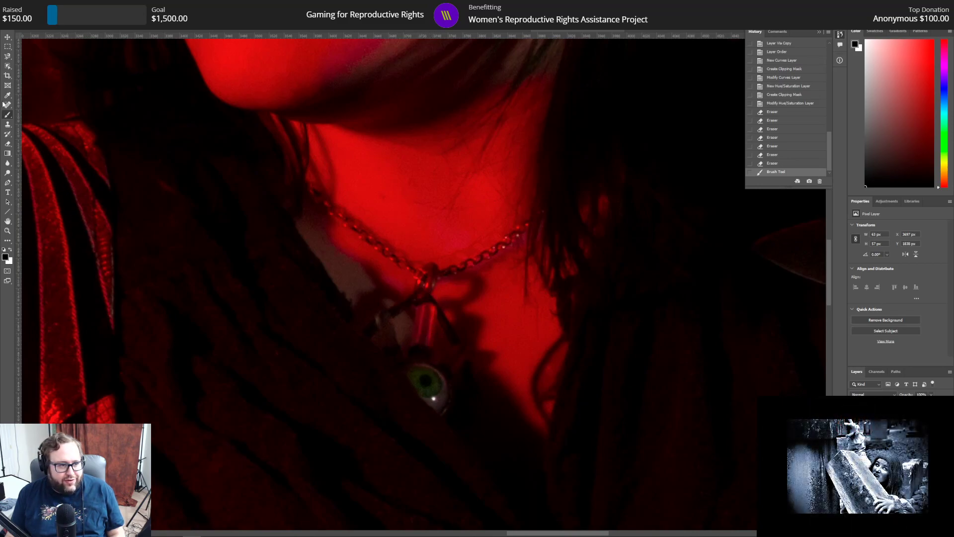
# Step: Examine the whole red-lit portrait and, up close, the hand gripping the dagger and its forearm
pyautogui.click(7, 230)
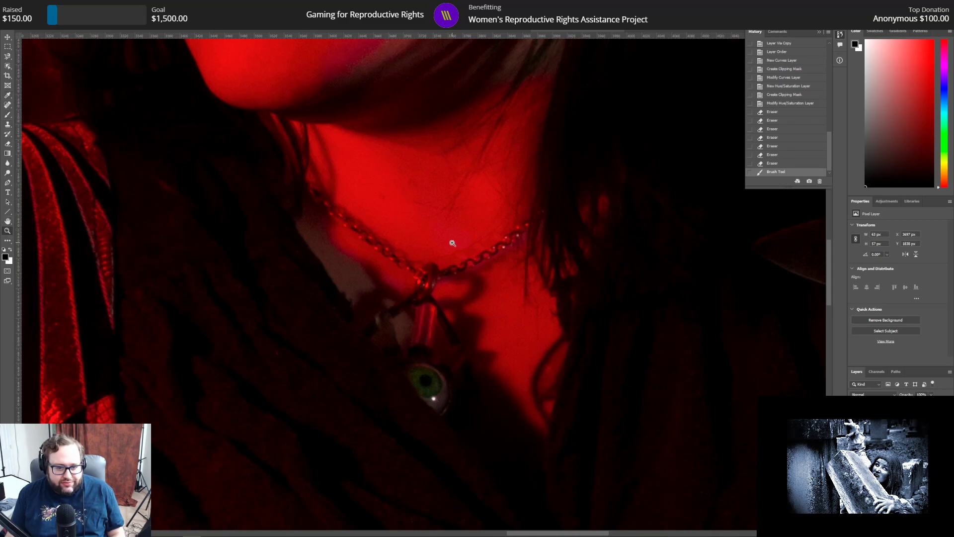
pyautogui.hotkey('ctrl', '0')
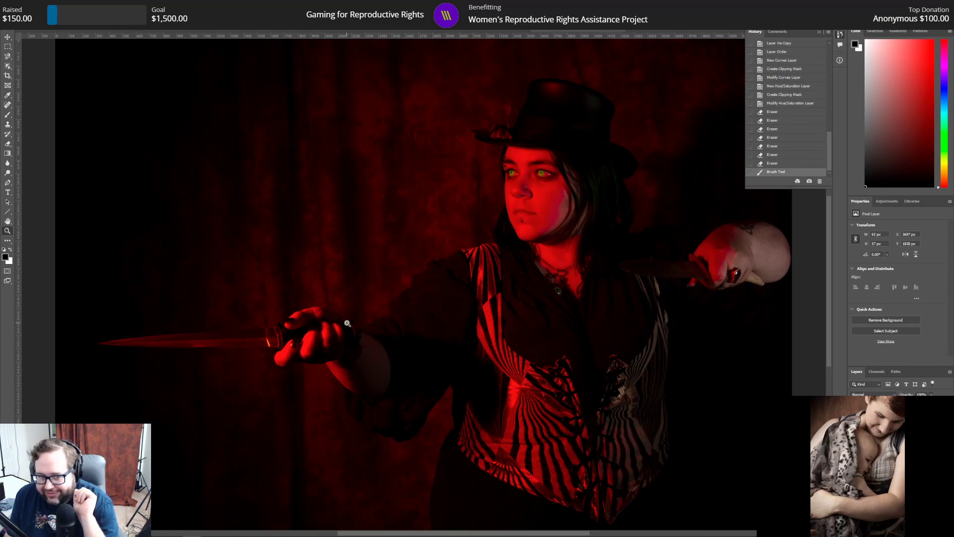
pyautogui.click(338, 359)
pyautogui.moveTo(338, 359); pyautogui.dragTo(333, 377)
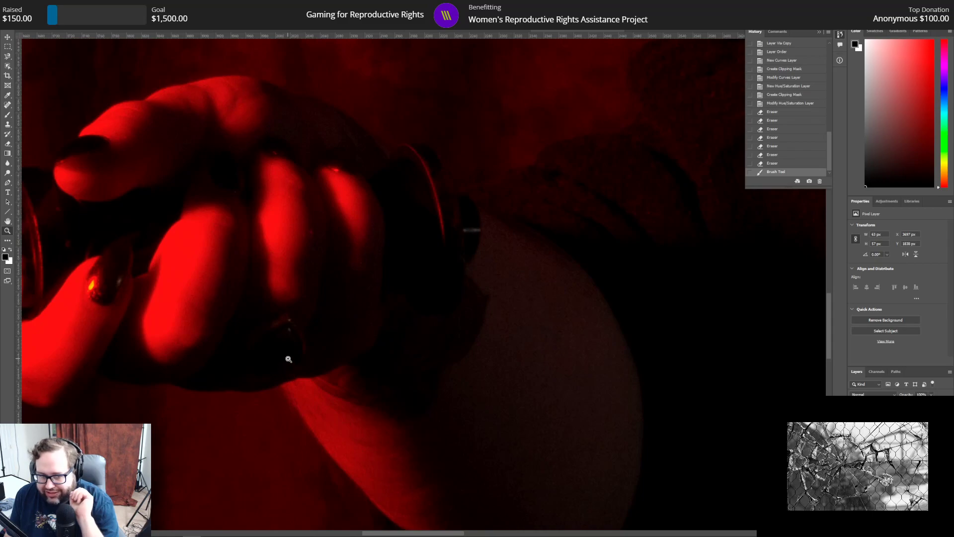
pyautogui.scroll(2, 289, 359)
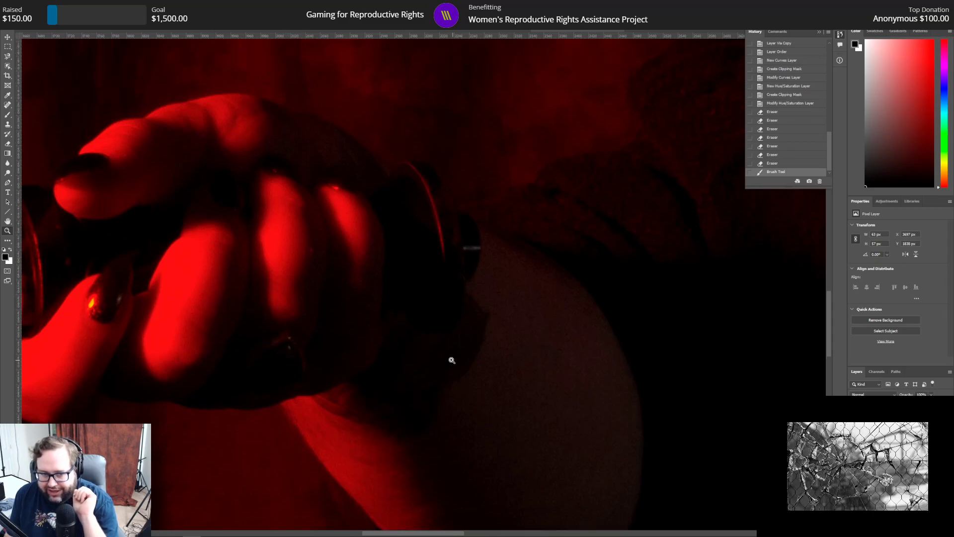
pyautogui.scroll(1, 477, 348)
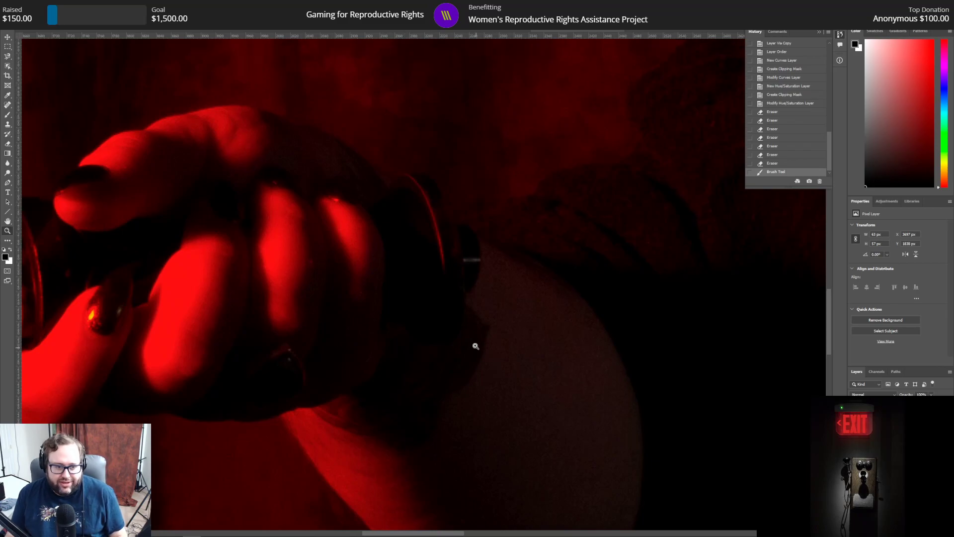
pyautogui.click(8, 232)
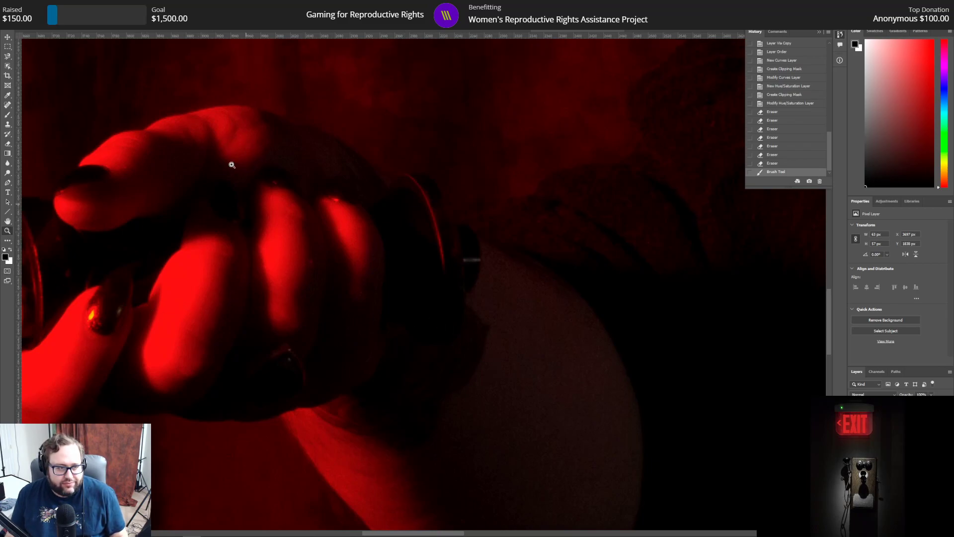
pyautogui.keyDown('alt'); pyautogui.click(304, 189); pyautogui.keyUp('alt')
pyautogui.click(305, 190)
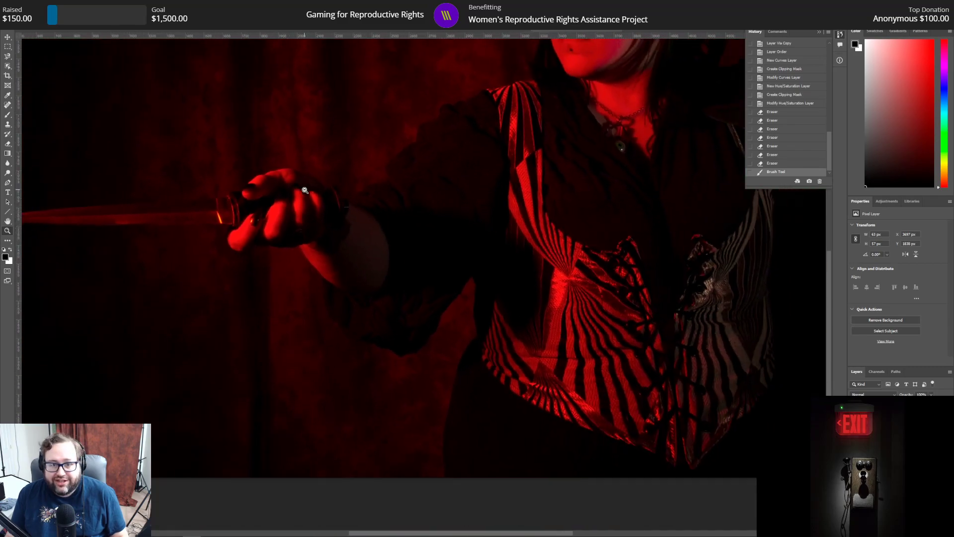
pyautogui.click(305, 189)
pyautogui.scroll(3, 327, 271)
pyautogui.scroll(2, 326, 288)
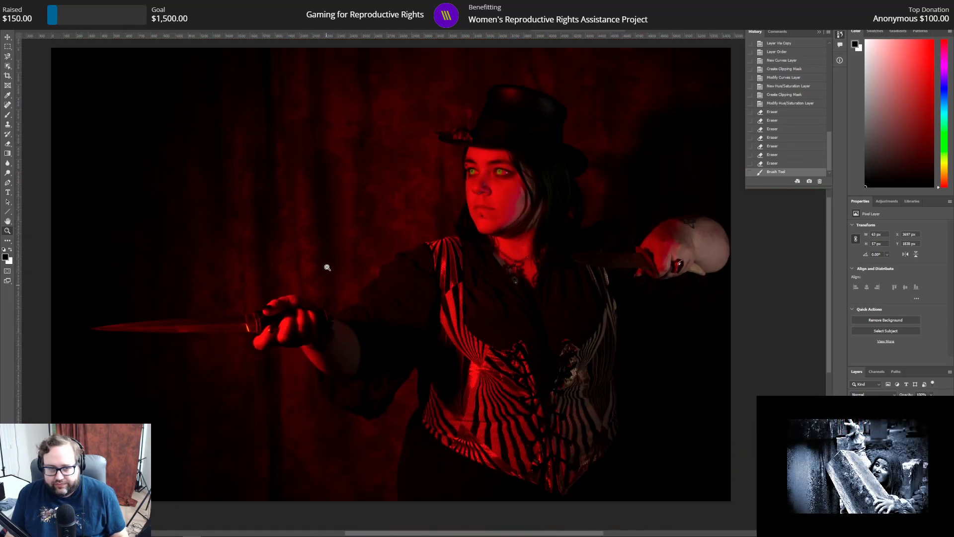
# Step: Save the red-lit dagger portrait as a separate Photoshop document named 120 eyes.psd
pyautogui.click(16, 4)
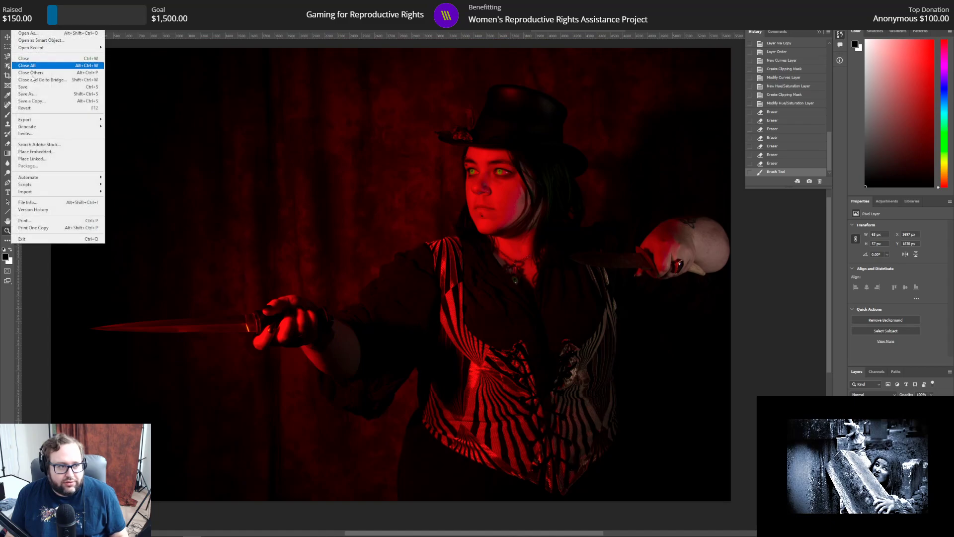
pyautogui.click(34, 95)
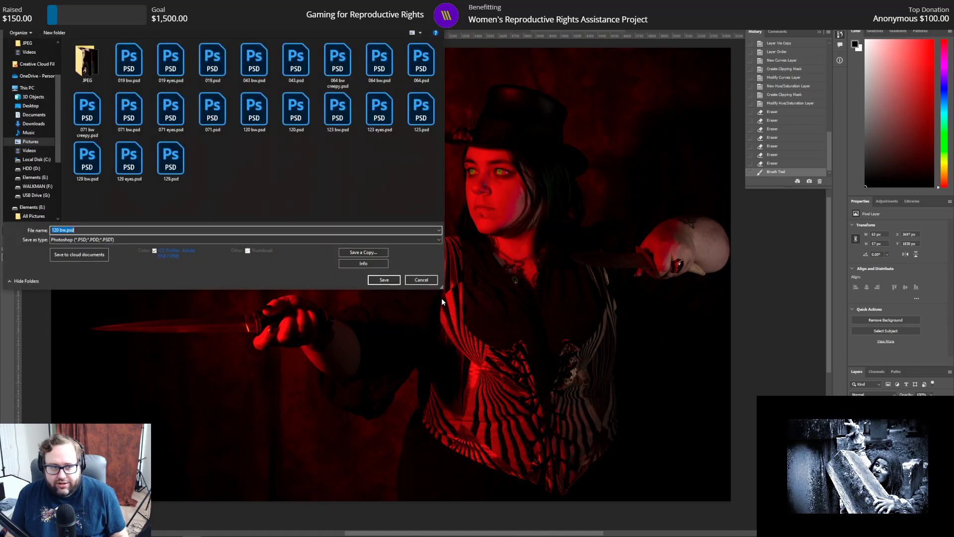
pyautogui.click(62, 230)
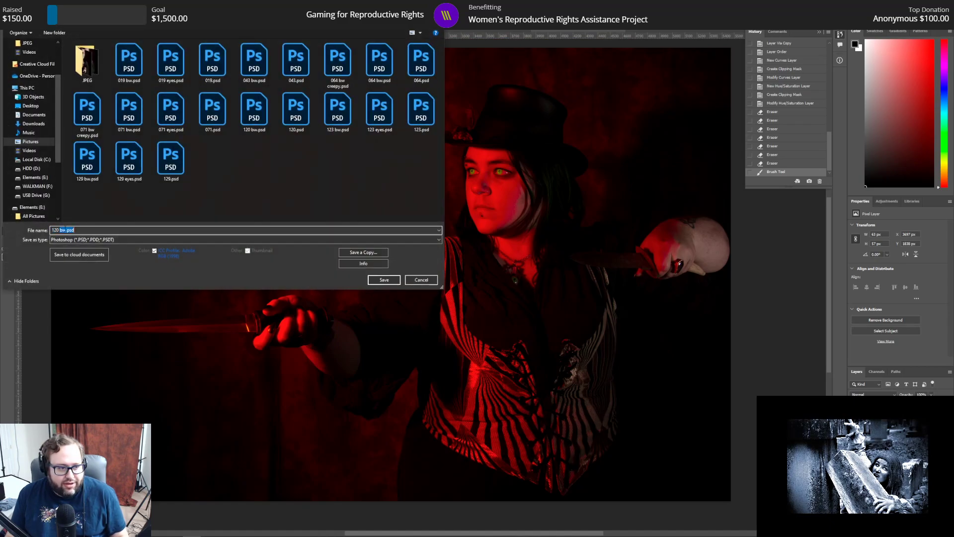
pyautogui.doubleClick(63, 230)
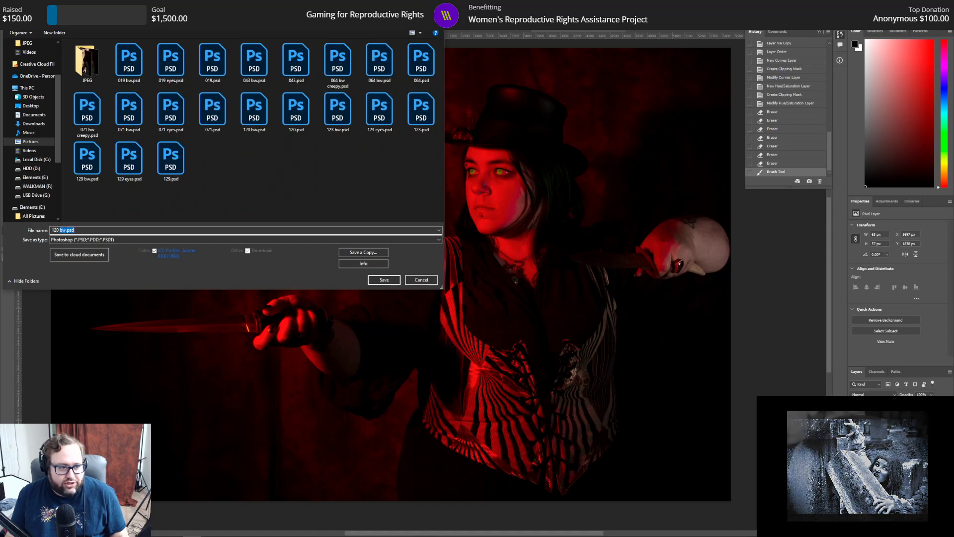
pyautogui.press('BackSpace')
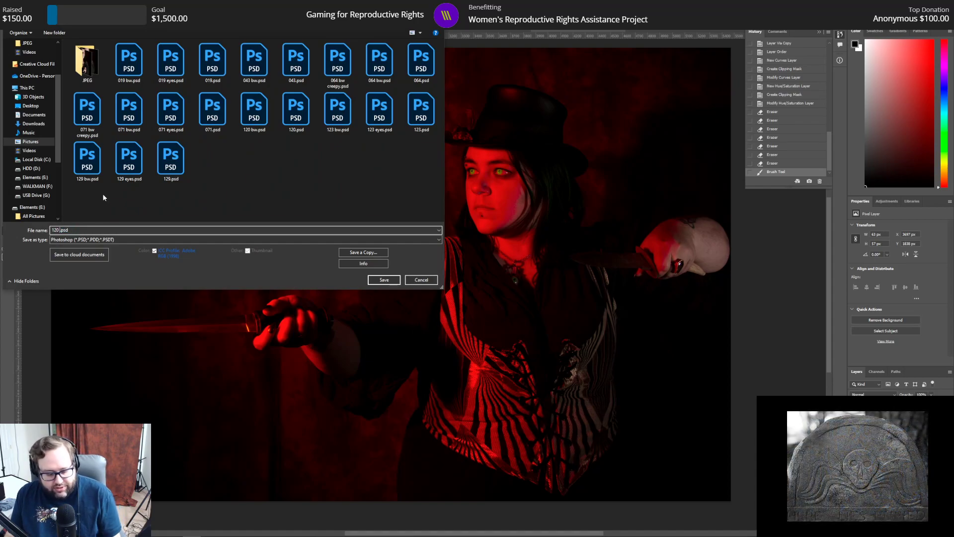
pyautogui.write('eyes')
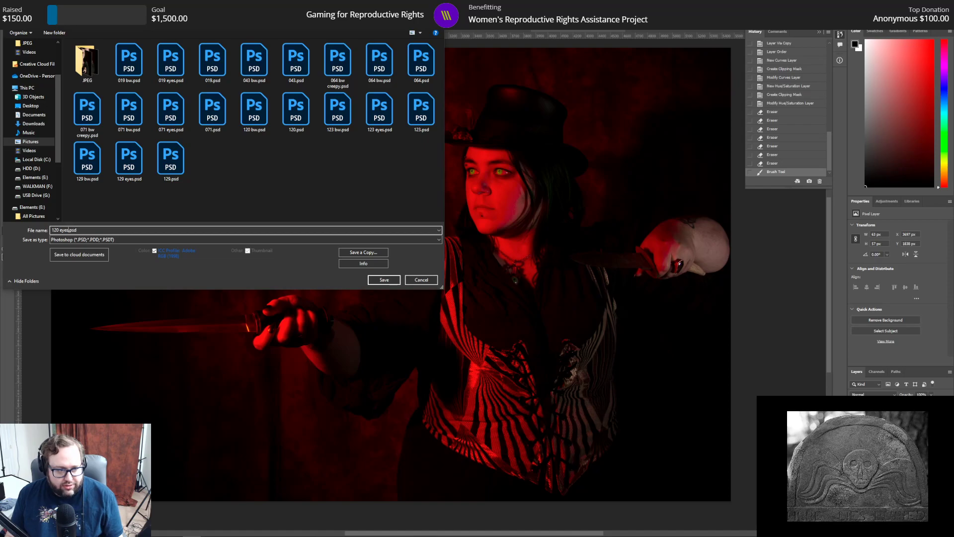
pyautogui.press('Return')
pyautogui.press('Return')
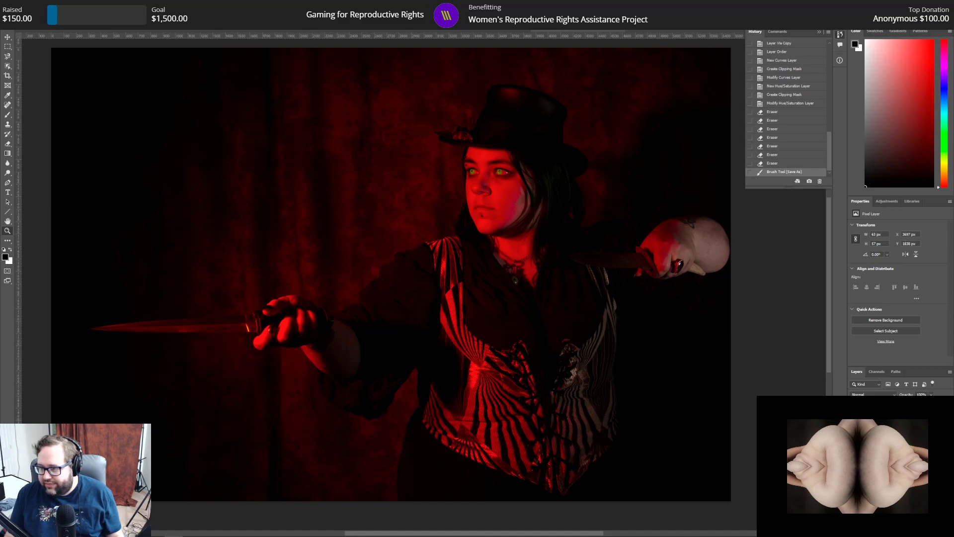
# Step: Switch to Adobe Bridge and compare 043.psd with its black-and-white version, 043 bw.psd
pyautogui.moveTo(953, 34); pyautogui.dragTo(375, 1)
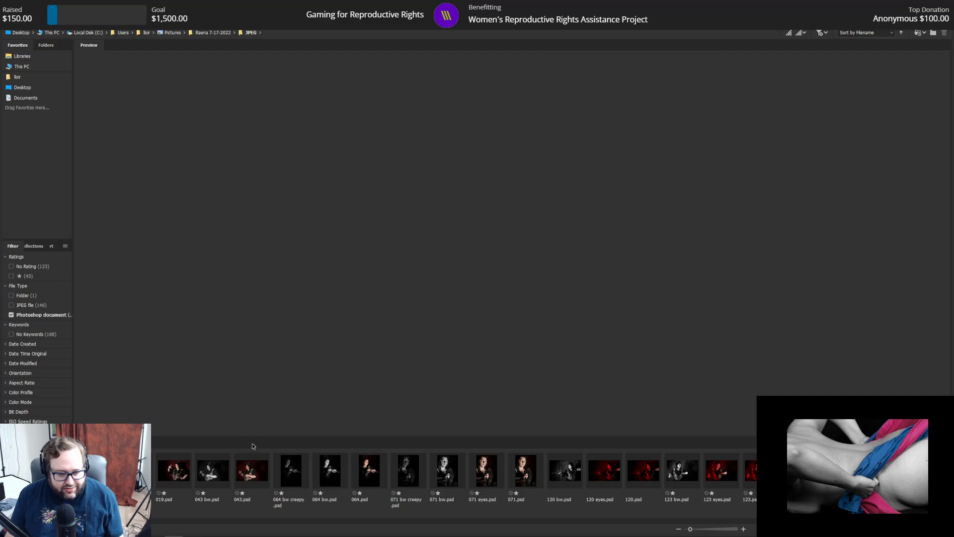
pyautogui.click(257, 474)
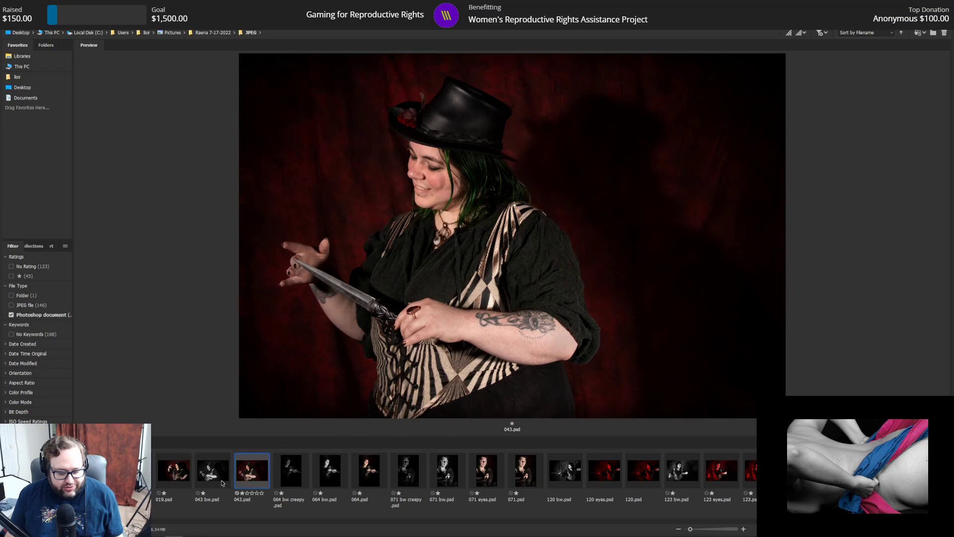
pyautogui.keyDown('ctrl'); pyautogui.click(222, 480); pyautogui.keyUp('ctrl')
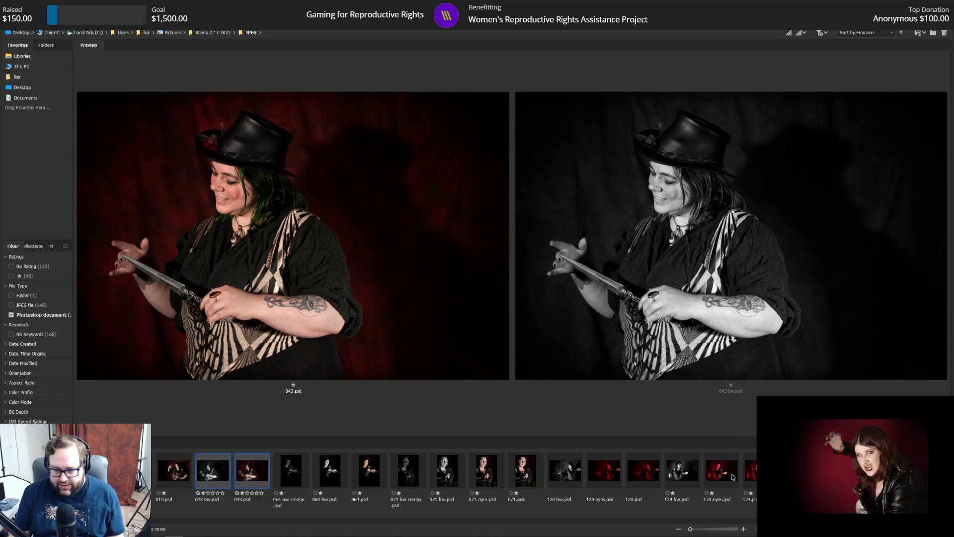
# Step: Compare the color, black-and-white and green-eyed versions of portrait 123, and do the same for portrait 129
pyautogui.click(754, 476)
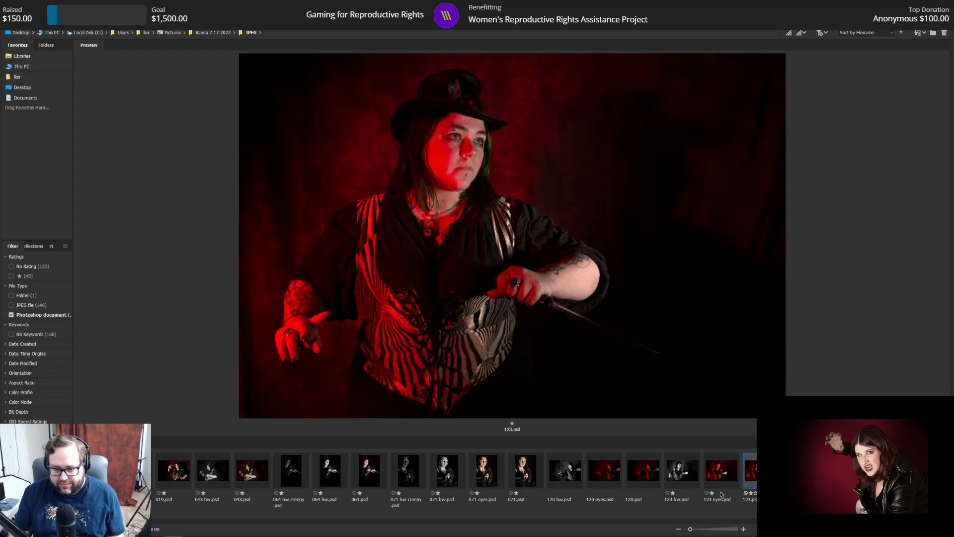
pyautogui.keyDown('ctrl'); pyautogui.click(690, 478); pyautogui.keyUp('ctrl')
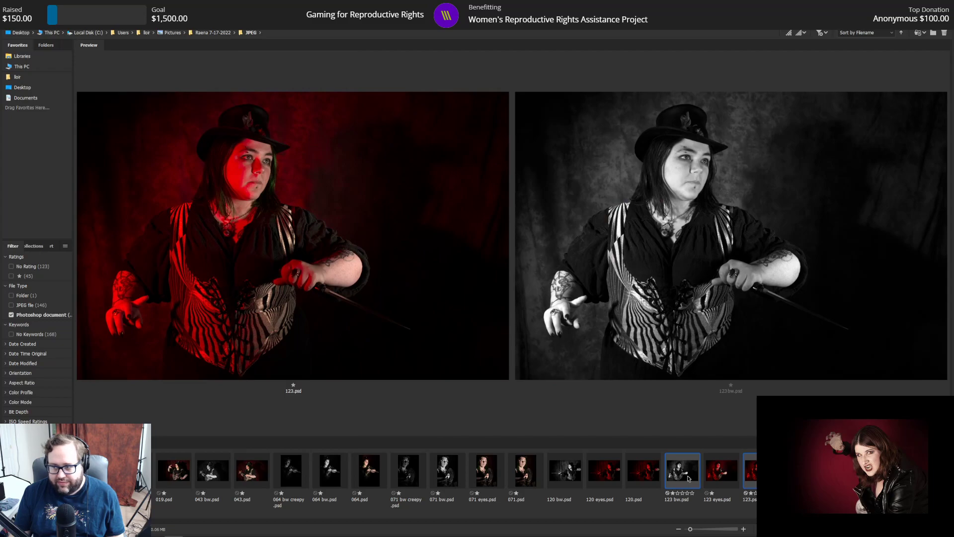
pyautogui.keyDown('ctrl'); pyautogui.click(724, 472); pyautogui.keyUp('ctrl')
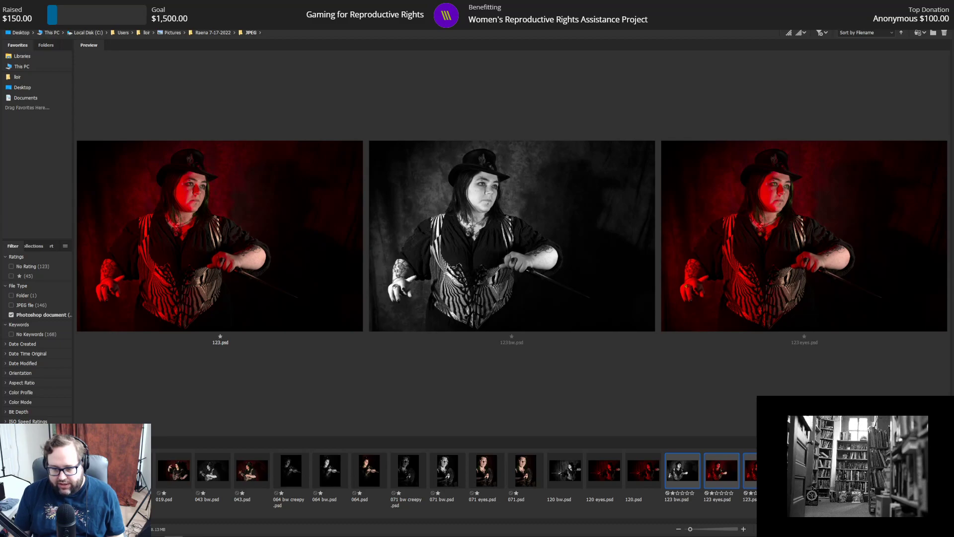
pyautogui.click(799, 471)
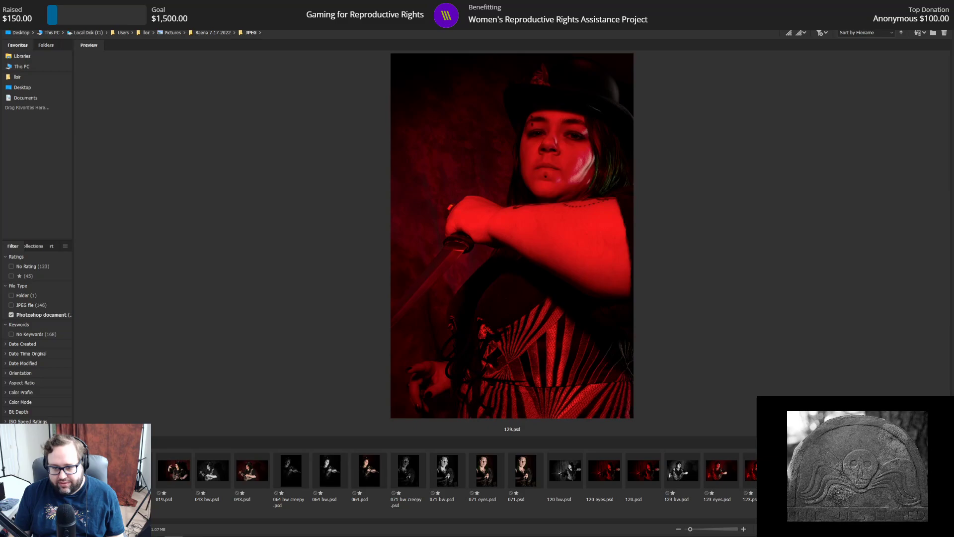
pyautogui.keyDown('ctrl'); pyautogui.click(839, 470); pyautogui.keyUp('ctrl')
pyautogui.keyDown('ctrl'); pyautogui.click(839, 471); pyautogui.keyUp('ctrl')
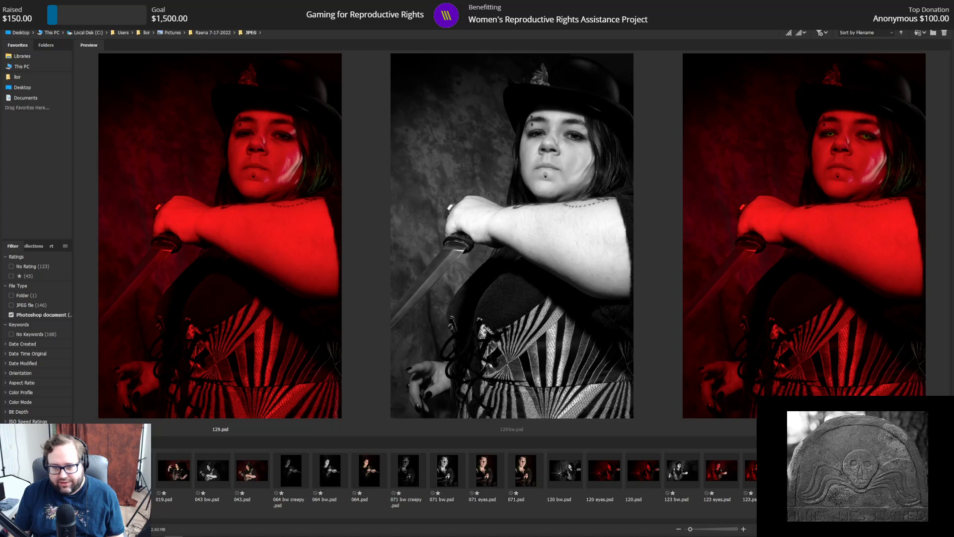
# Step: Open the shoot's BW Files folder and preview the black-and-white dagger portrait 008.tif
pyautogui.click(203, 33)
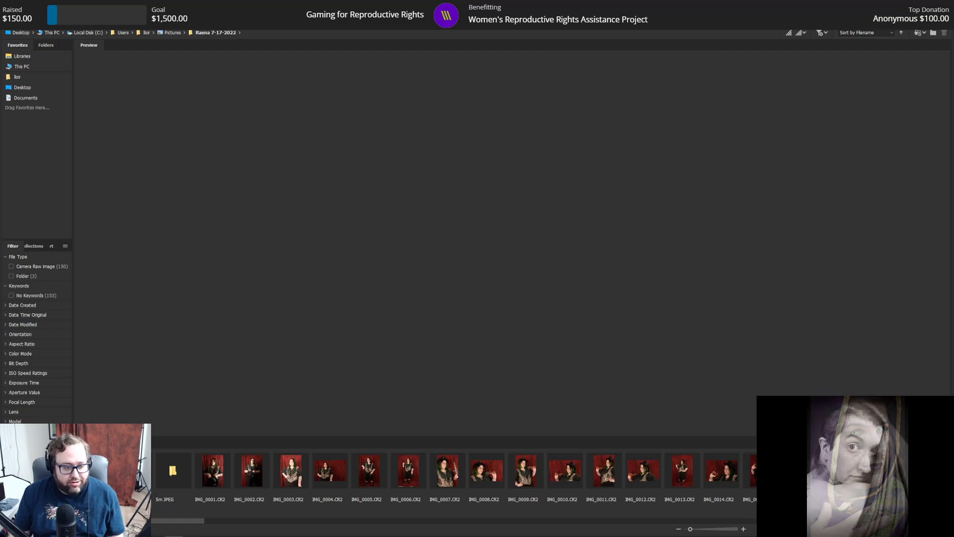
pyautogui.doubleClick(95, 471)
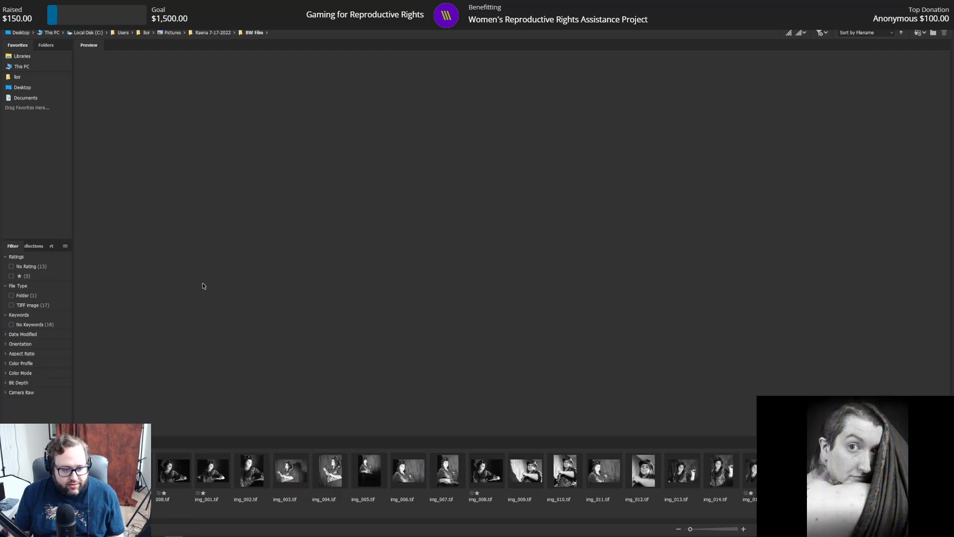
pyautogui.click(174, 472)
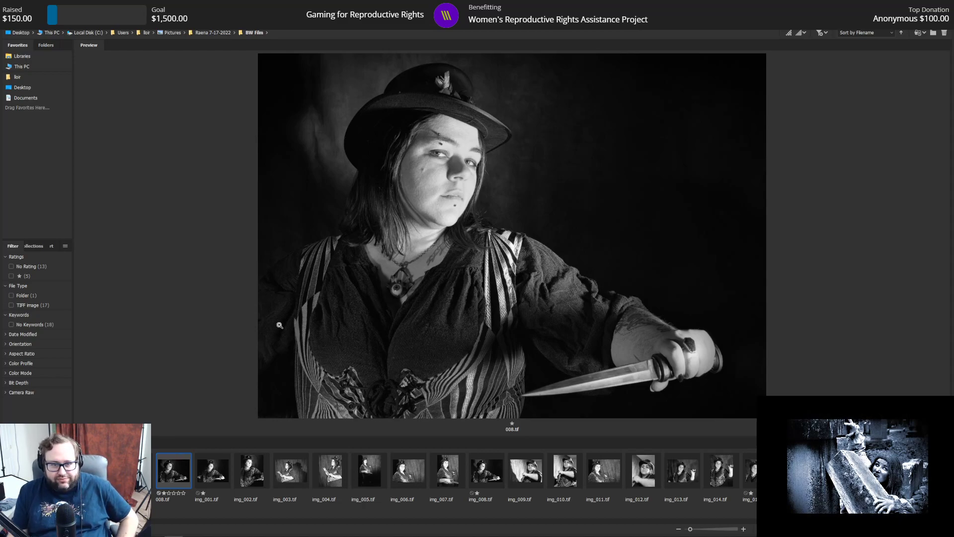
# Step: Return to the shoot's JPEG folder, compare 120.psd with 120 bw.psd, and preview 120 eyes.psd
pyautogui.click(212, 33)
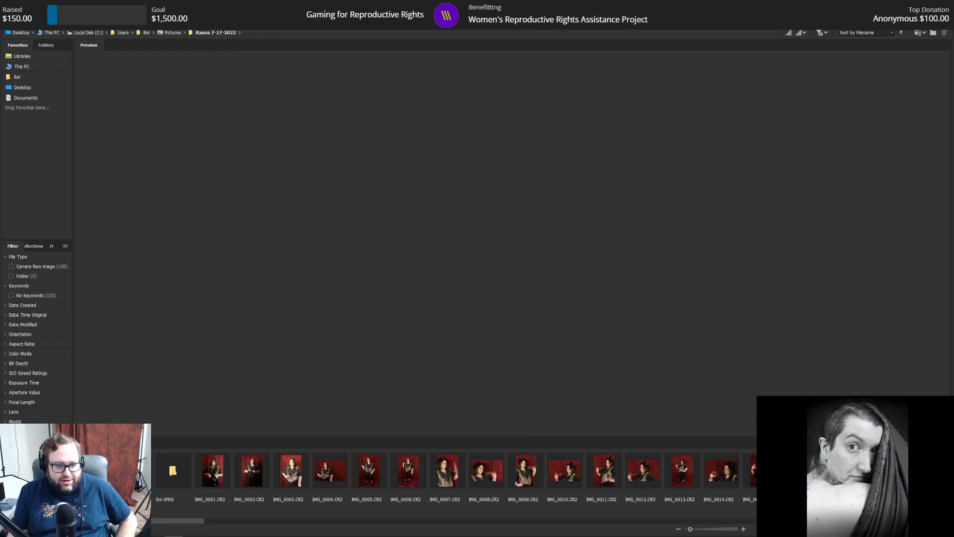
pyautogui.doubleClick(134, 471)
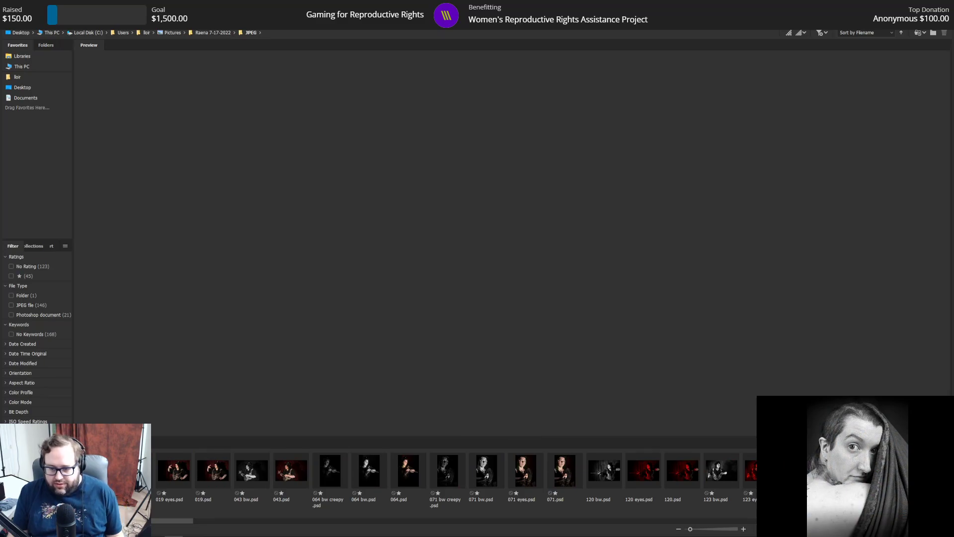
pyautogui.click(680, 473)
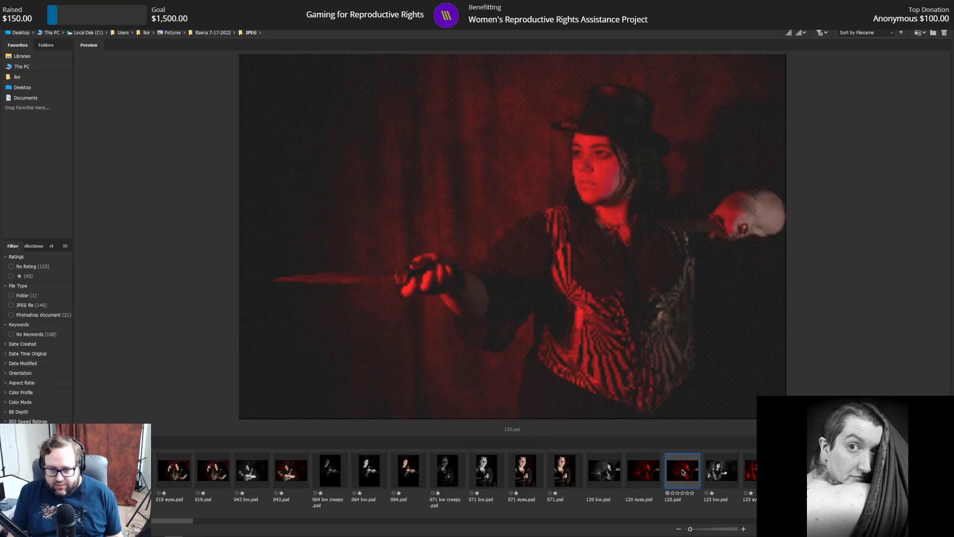
pyautogui.keyDown('ctrl'); pyautogui.click(612, 478); pyautogui.keyUp('ctrl')
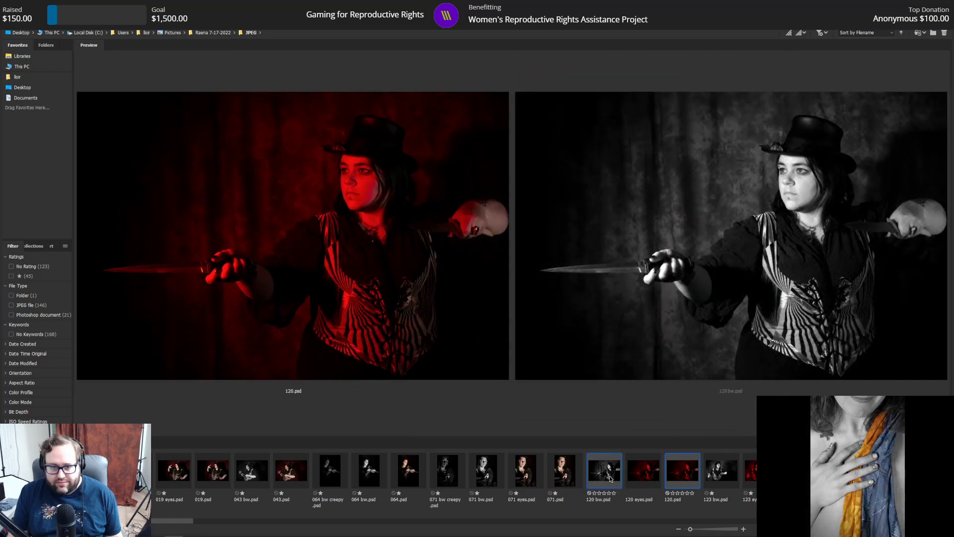
pyautogui.click(648, 483)
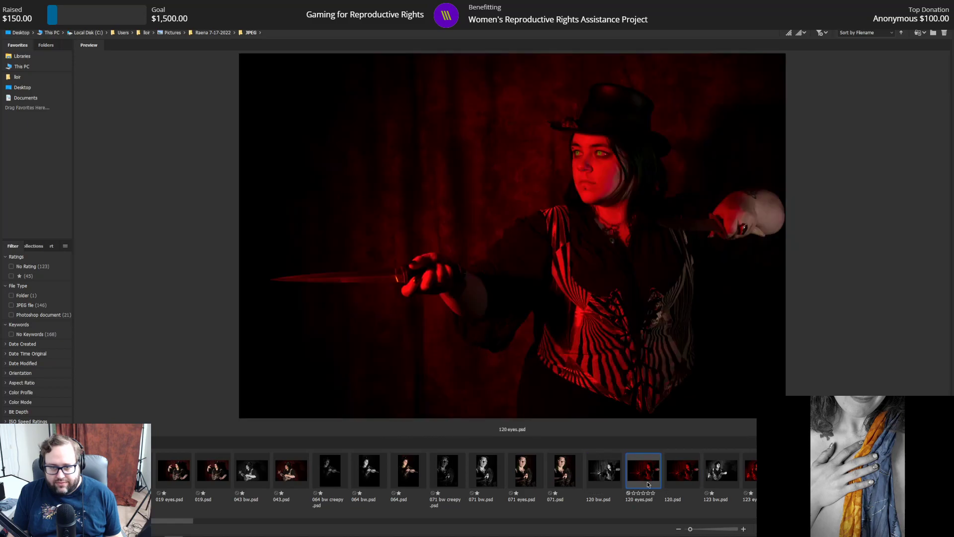